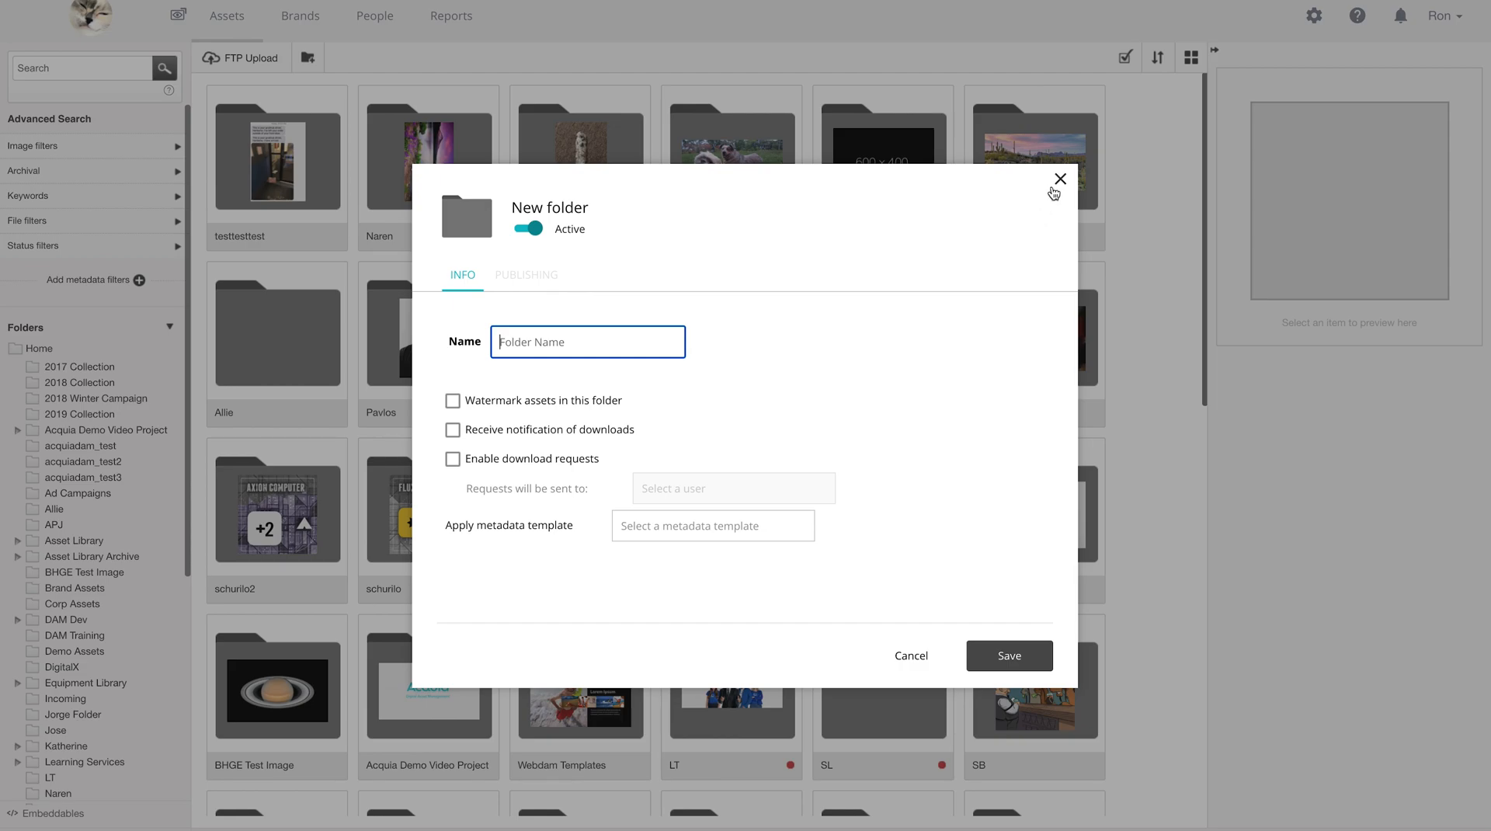
- Upload the green-dress JPEG photo into the 2019 Collection folder, bringing it to 6 assets
click(1059, 180)
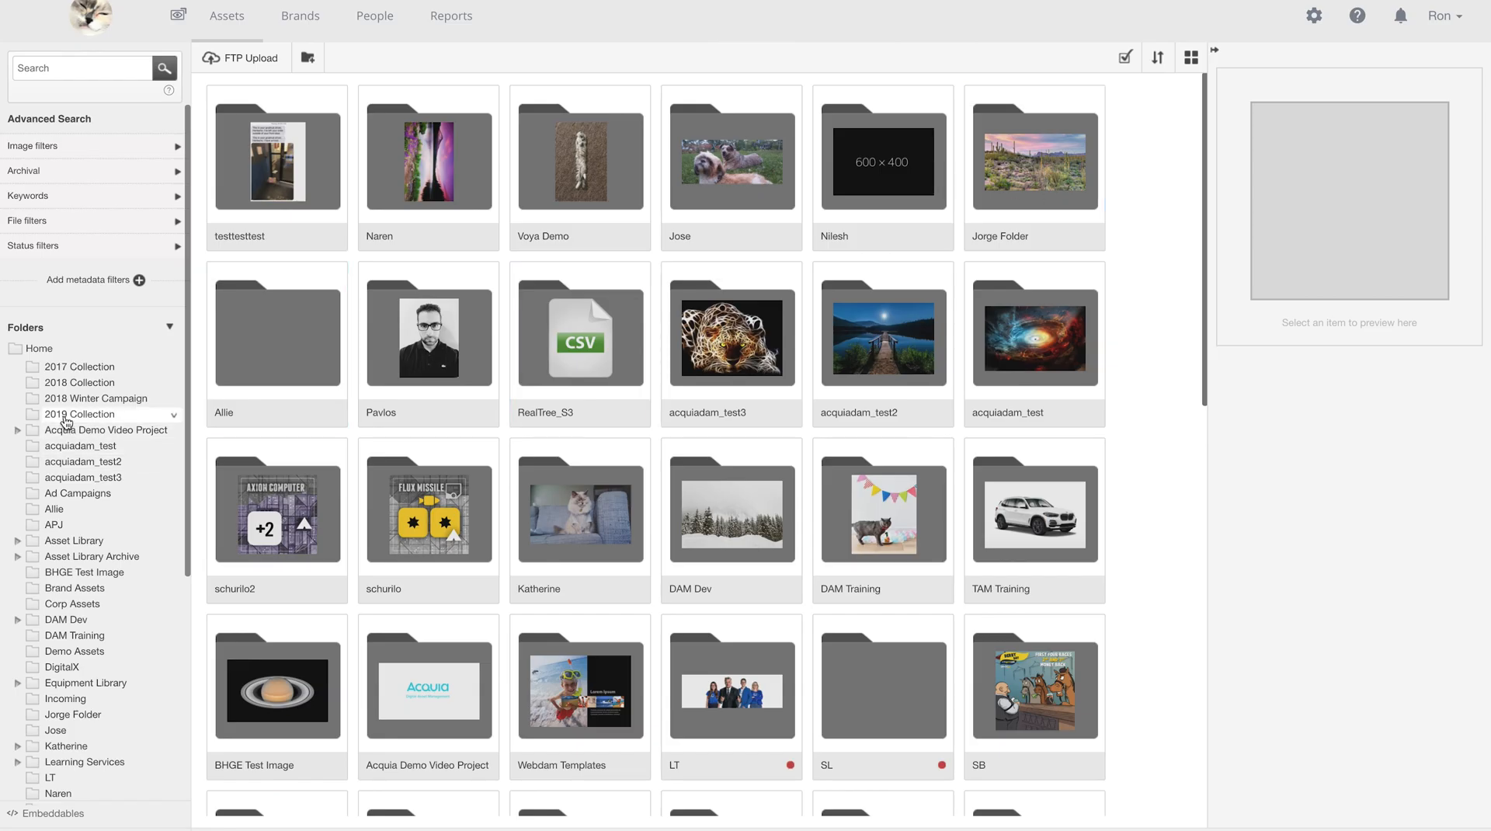
click(66, 419)
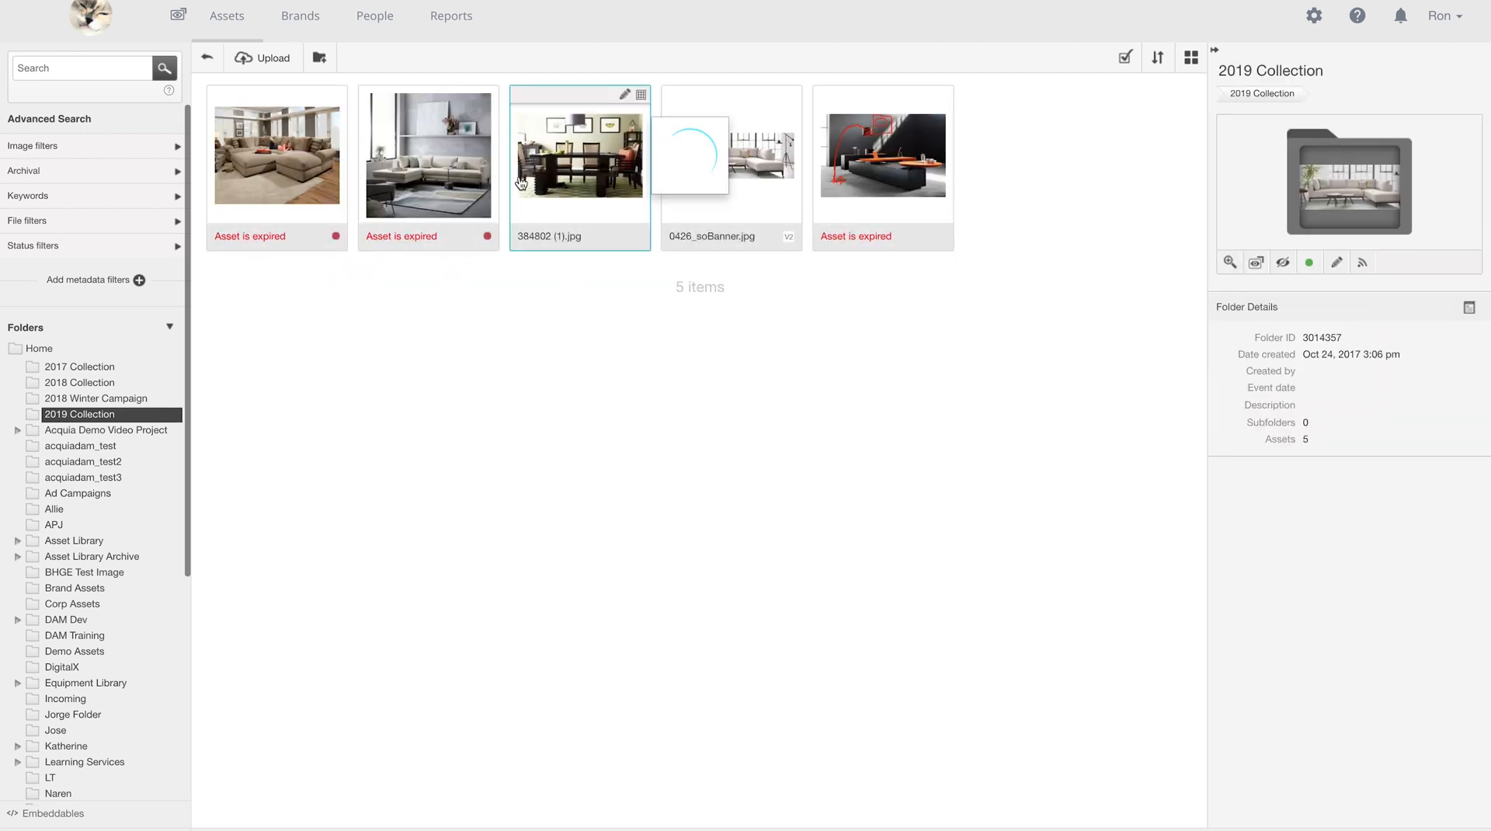
click(252, 59)
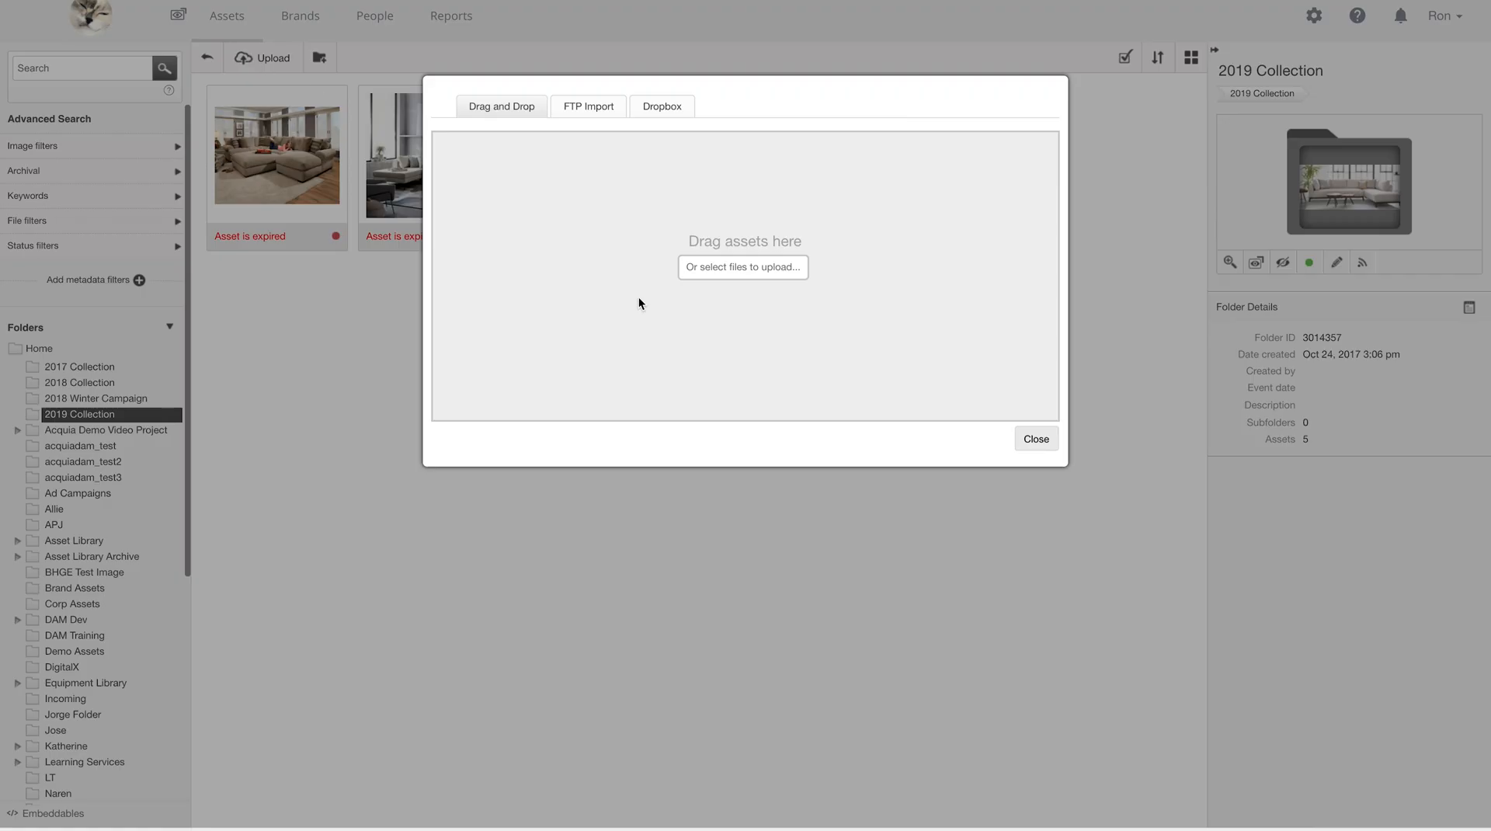
click(755, 268)
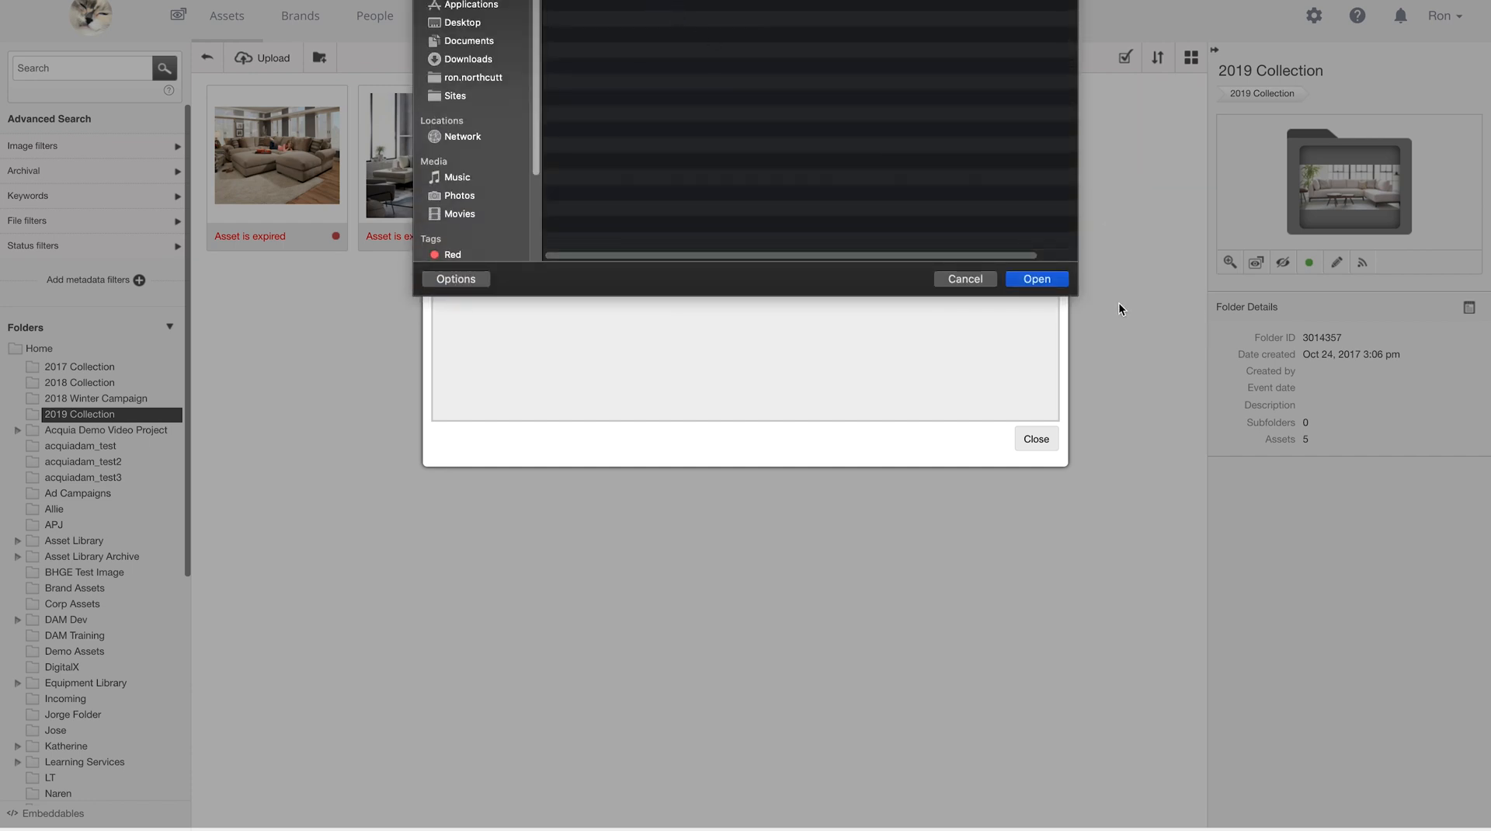
click(1053, 281)
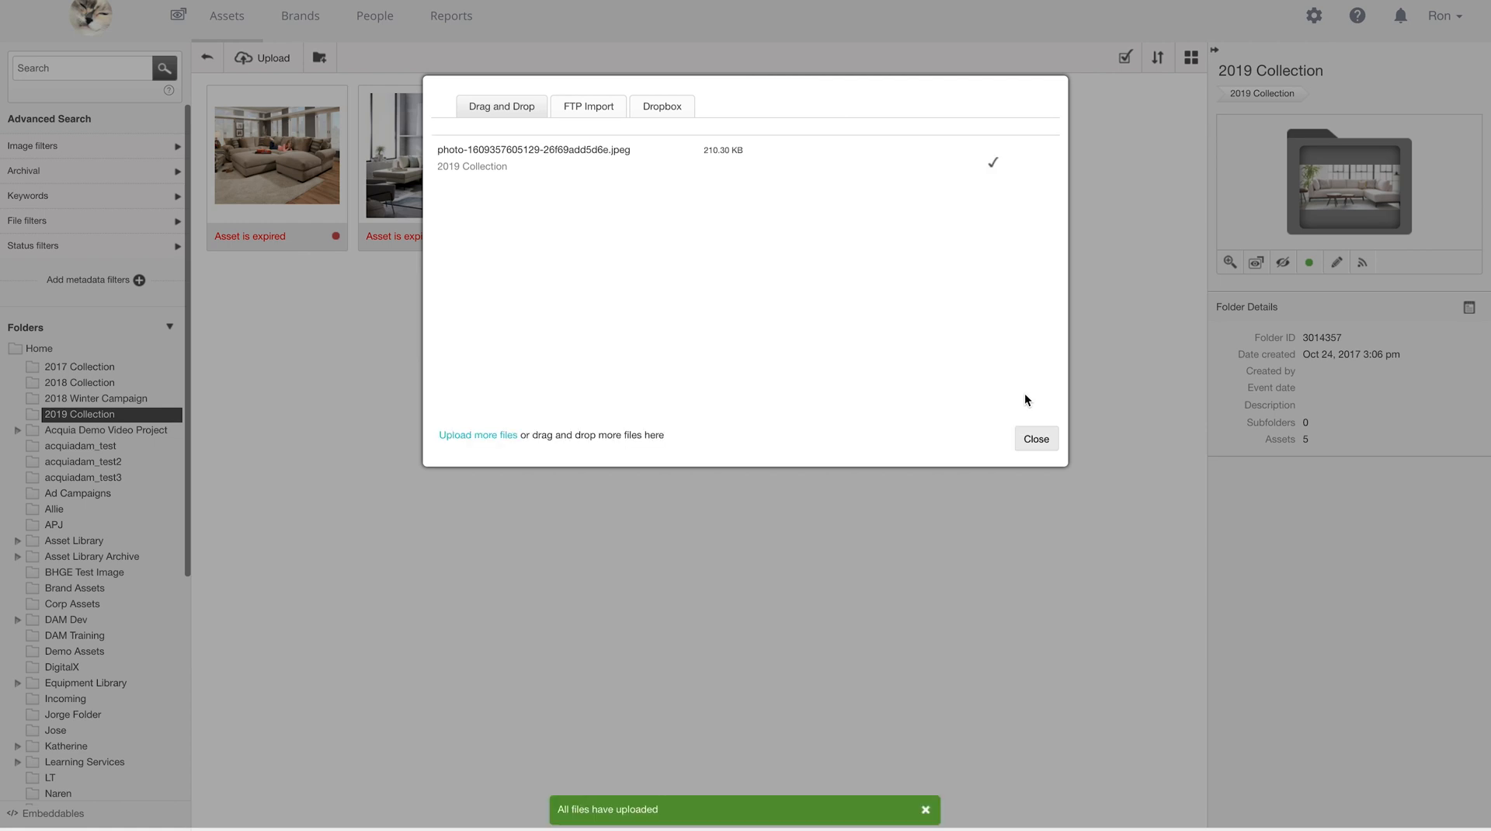
click(1033, 441)
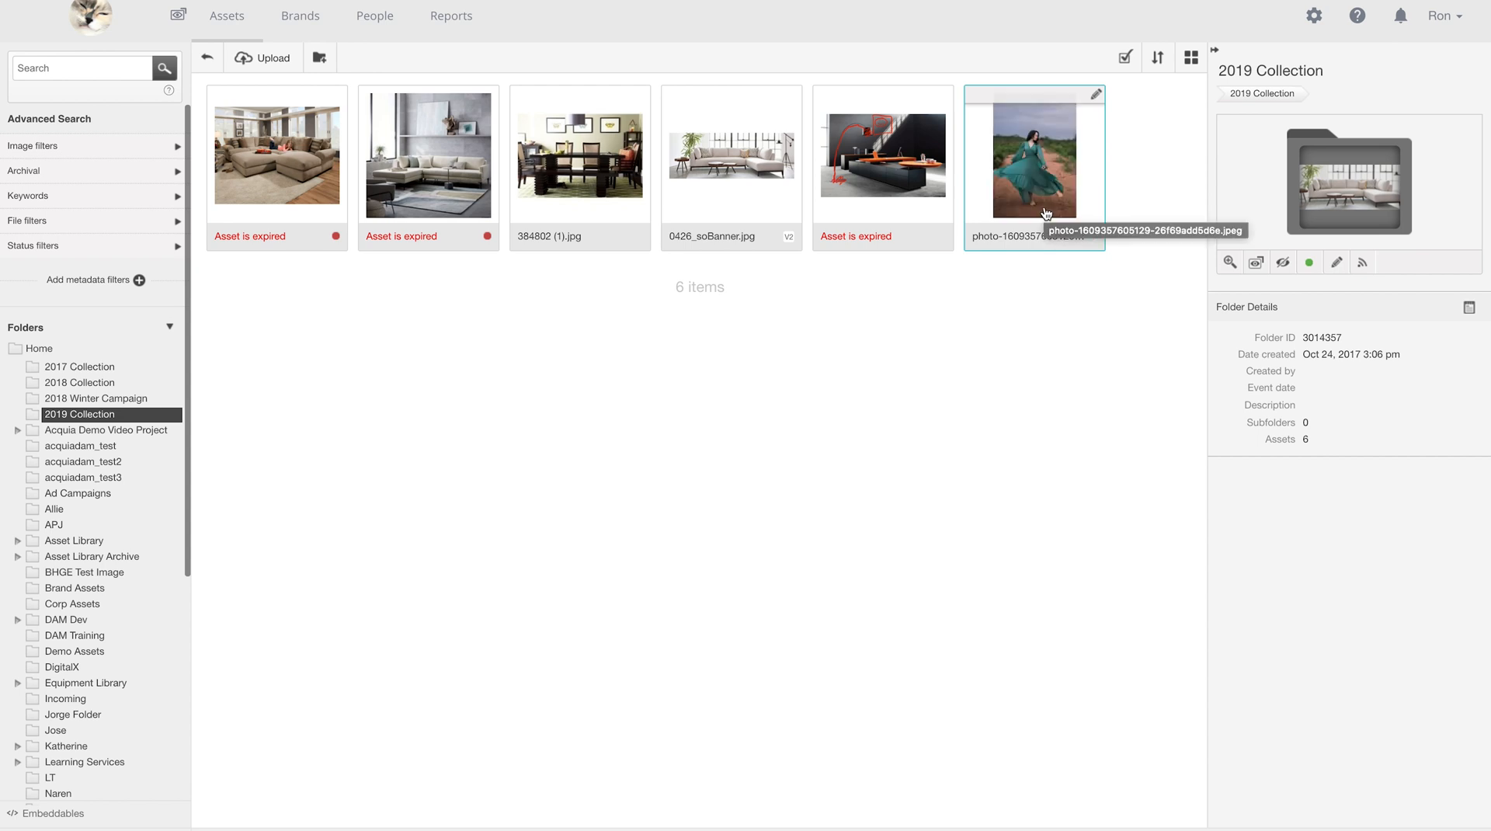
- Select the newly uploaded photo and cancel a rename, keeping its original name
click(1045, 200)
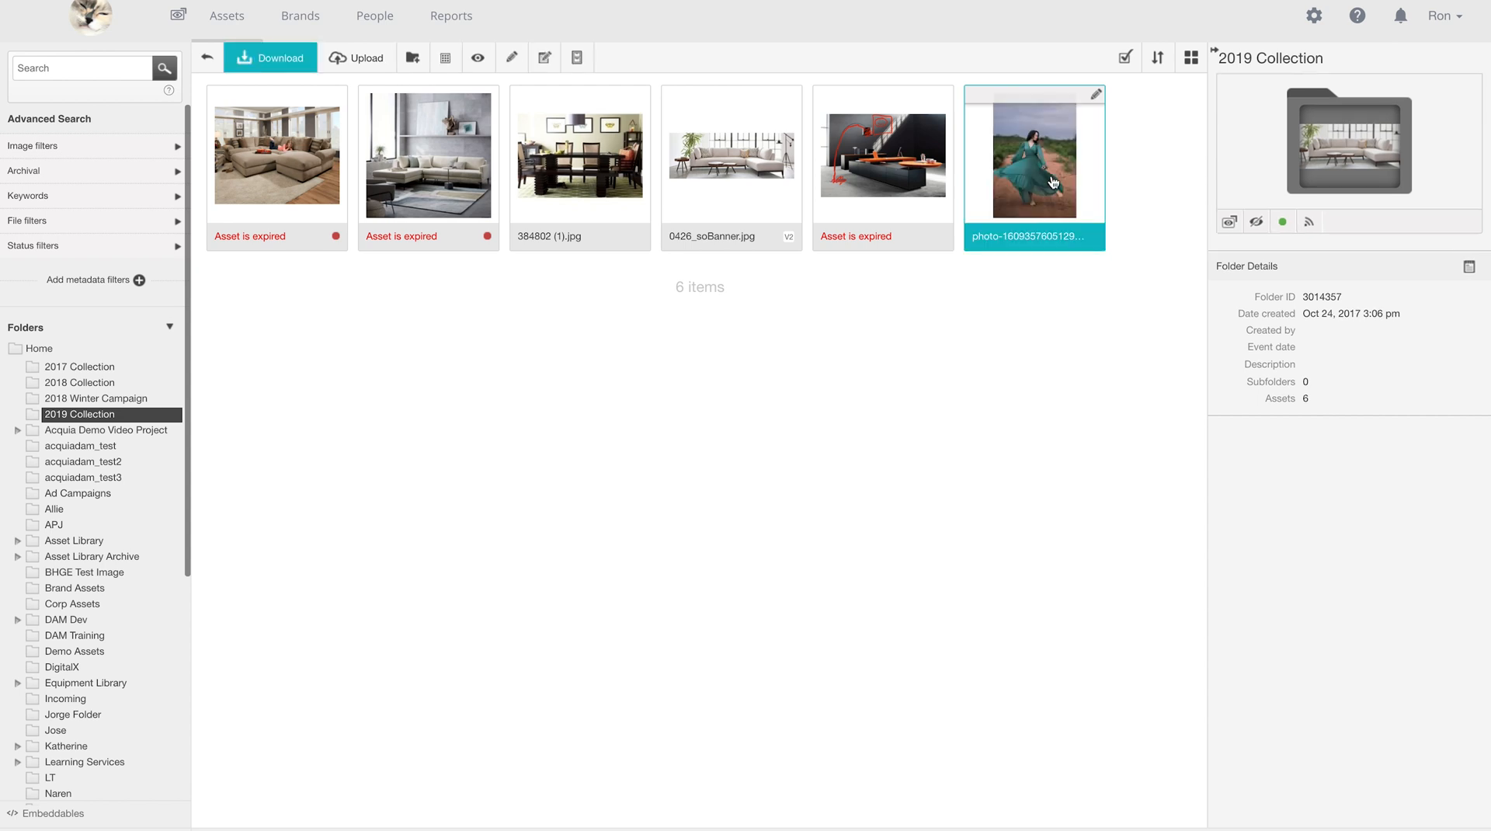
click(1096, 96)
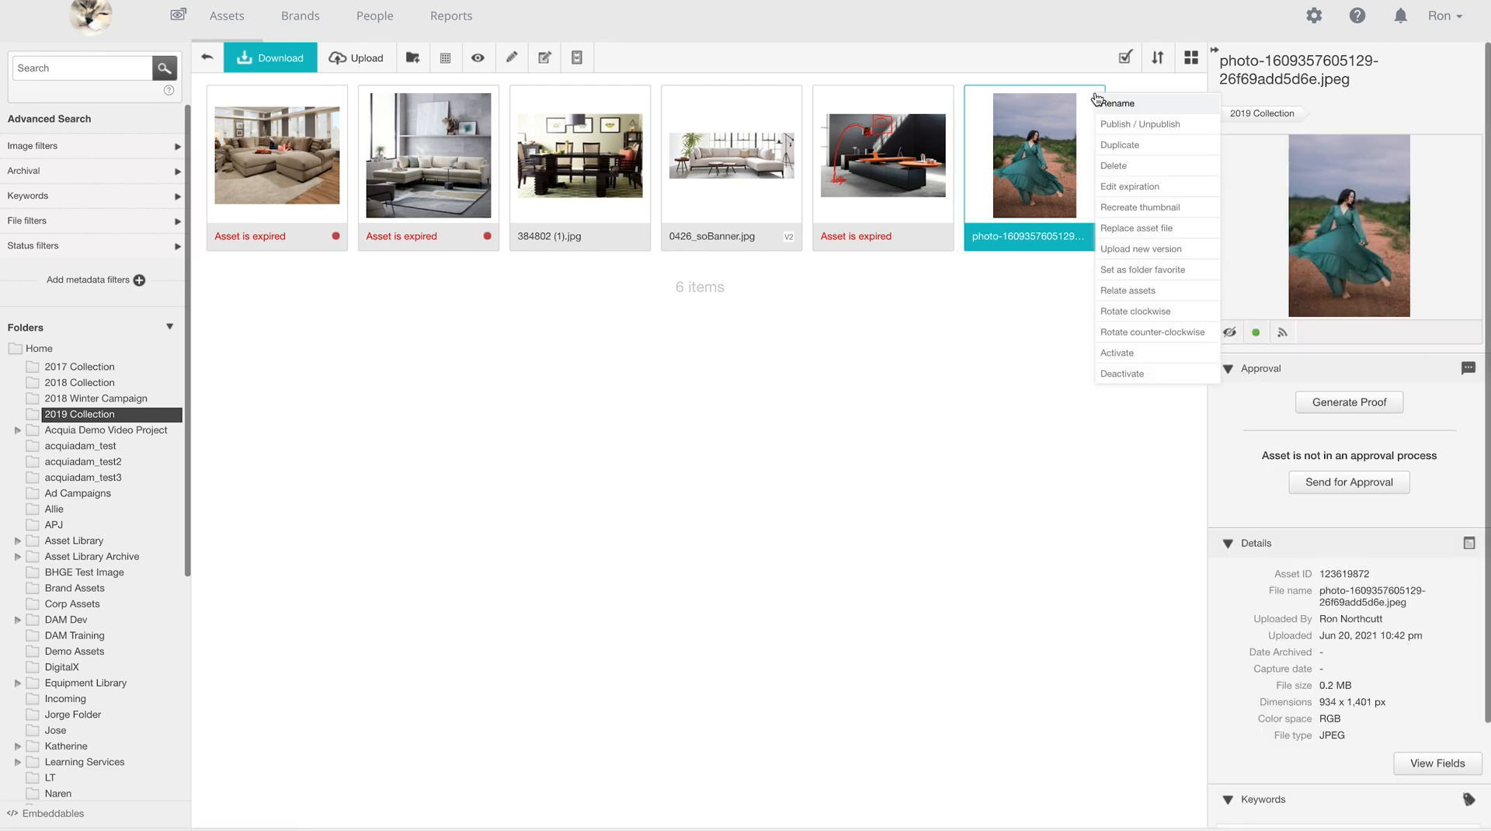
click(1097, 101)
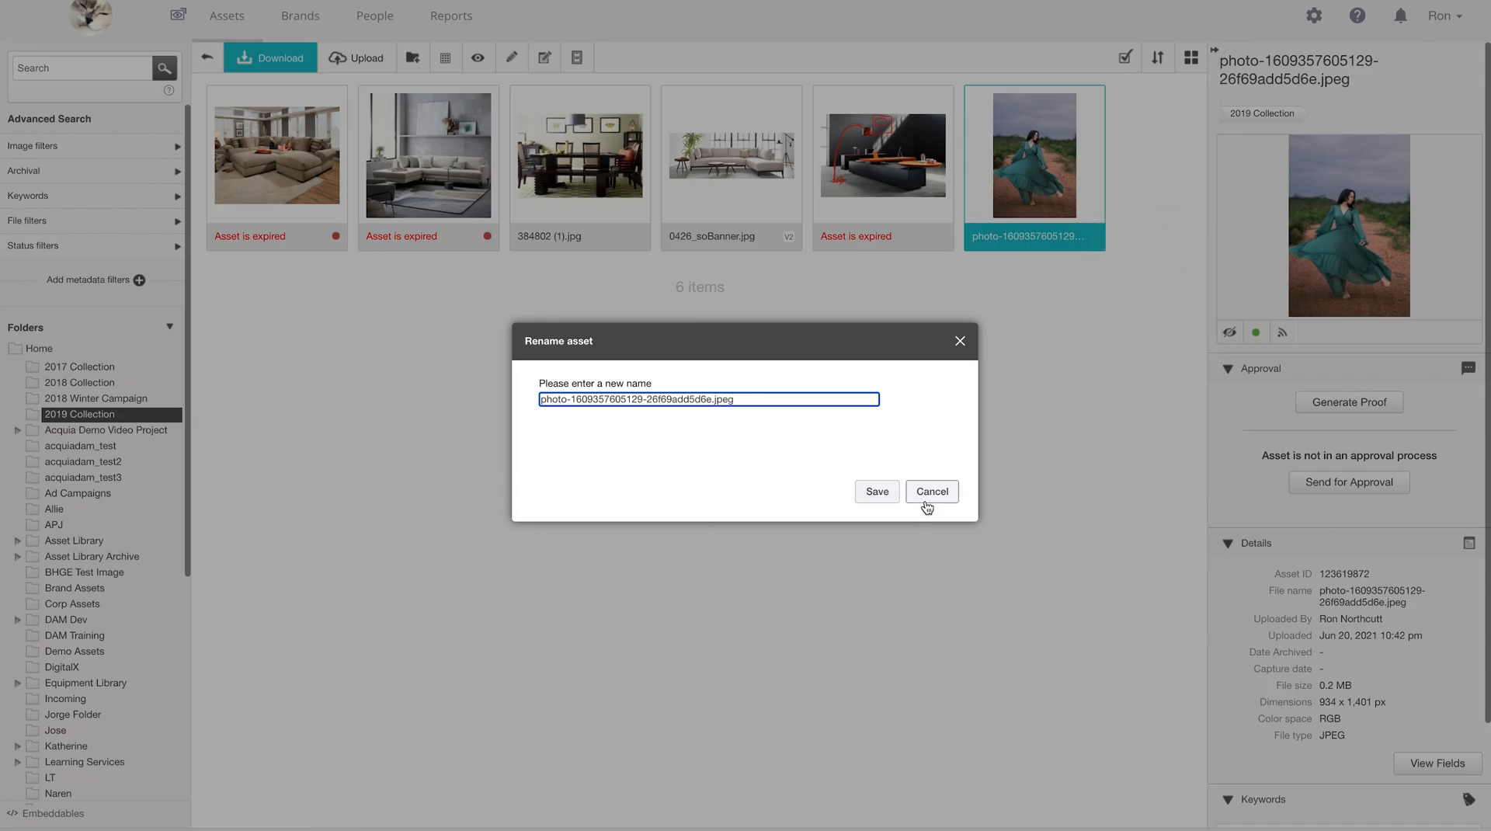
click(927, 505)
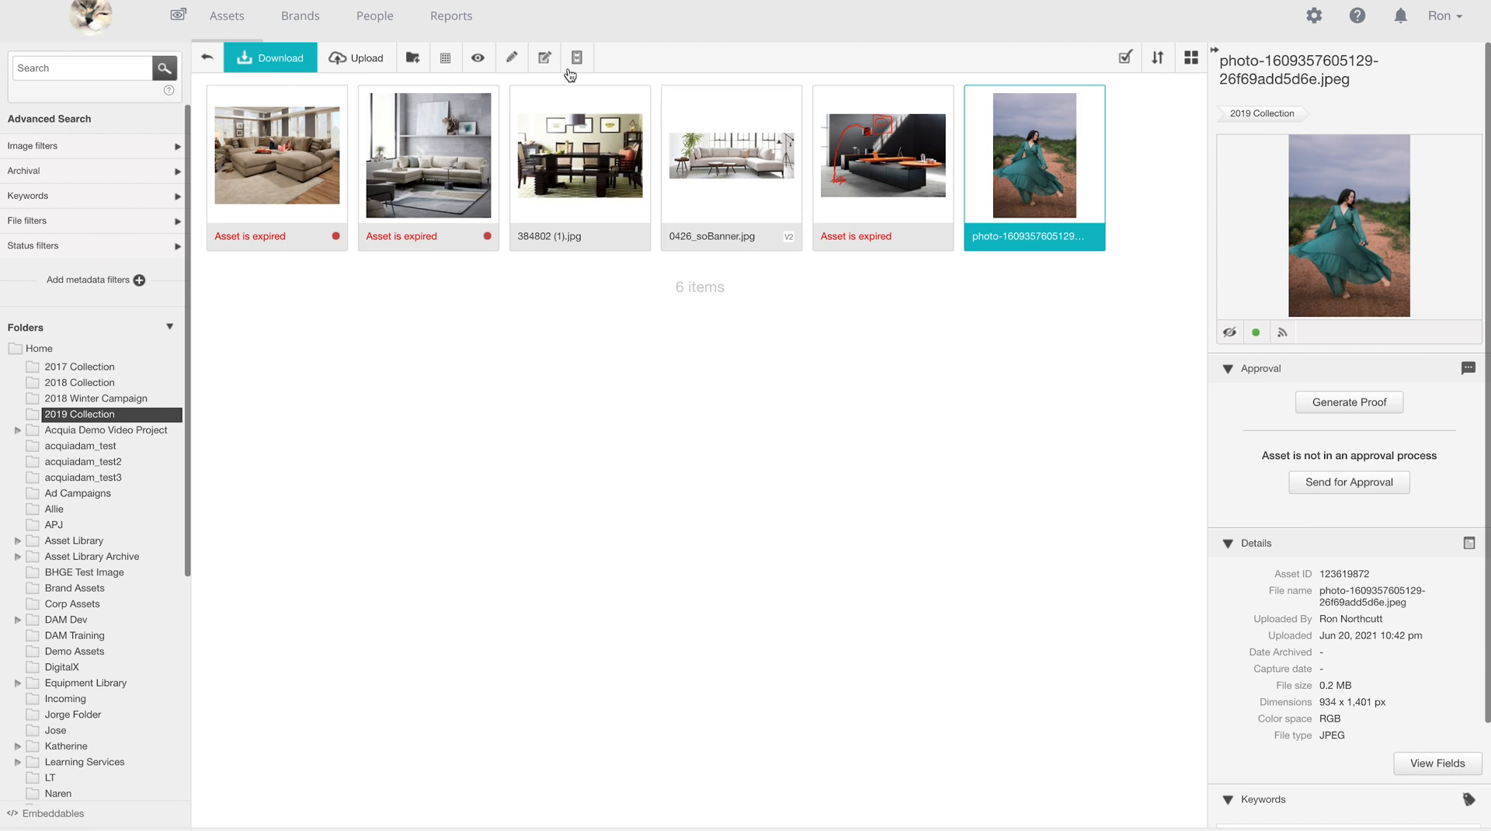
- Add the keywords clothing, female, dress and fashion to the photo's metadata and save
click(546, 61)
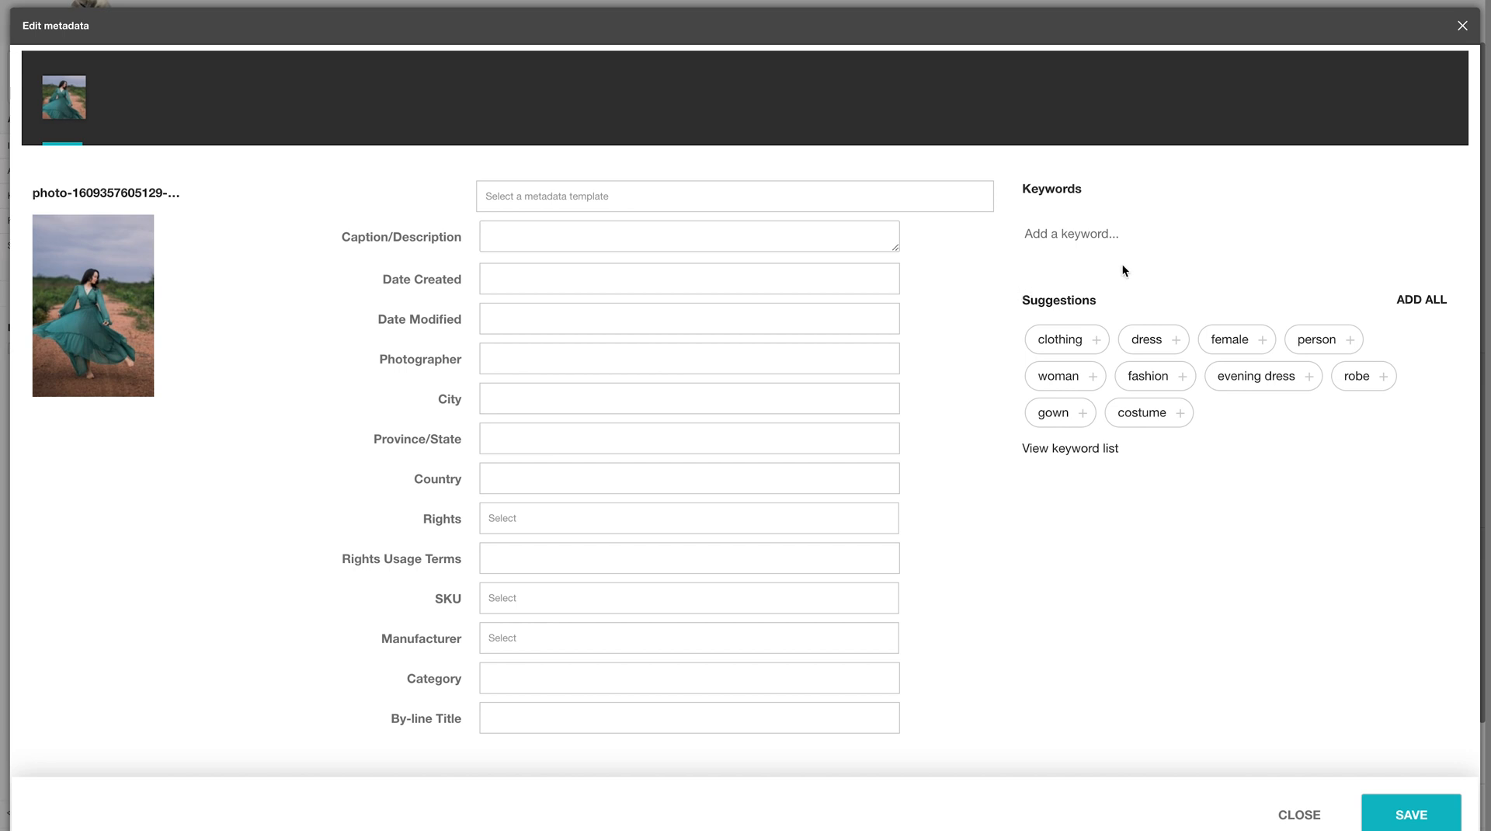
click(1096, 341)
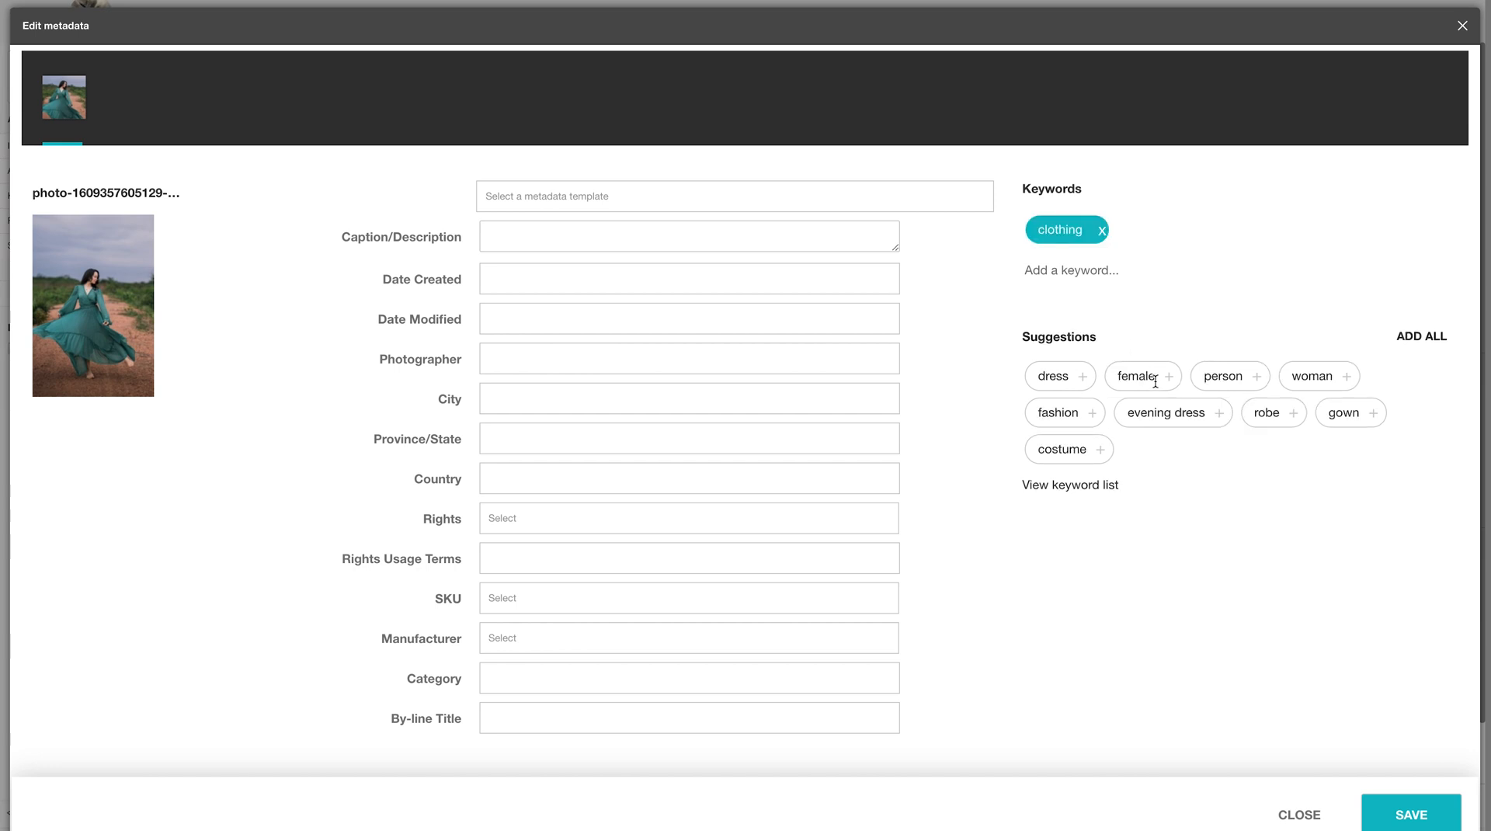
click(1169, 377)
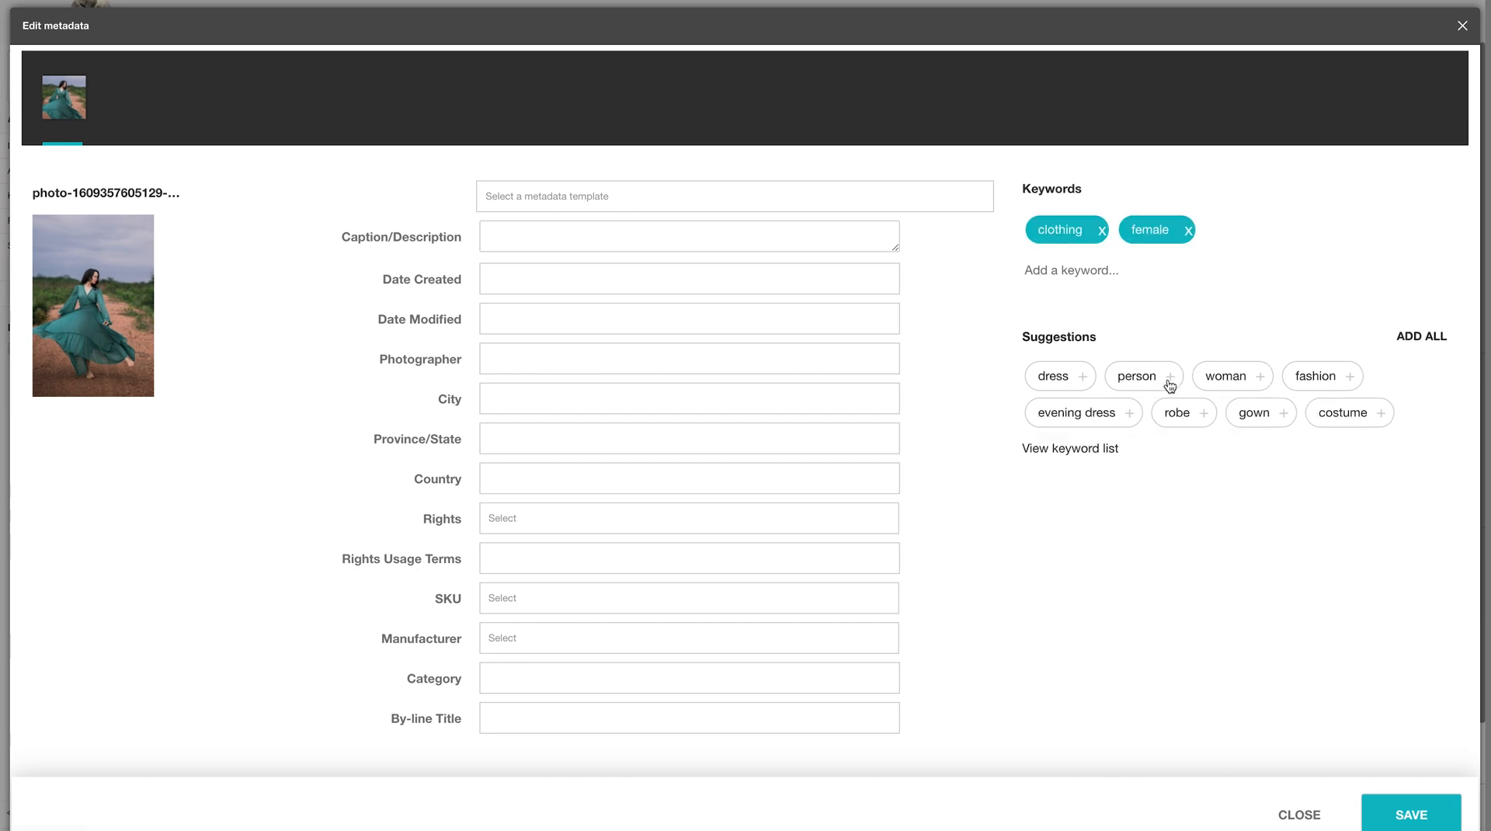
click(1083, 380)
click(1268, 381)
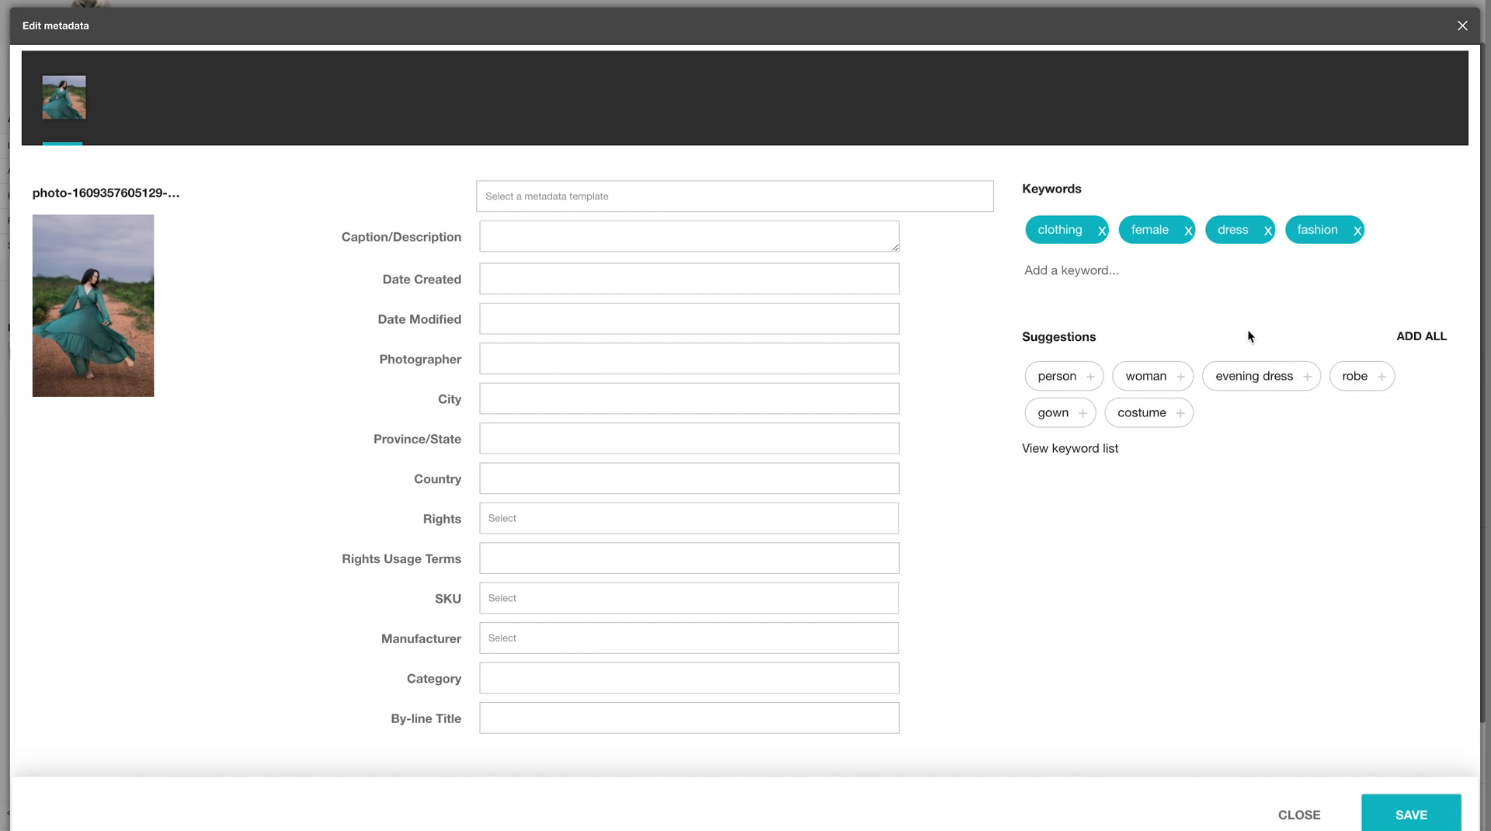
click(1098, 450)
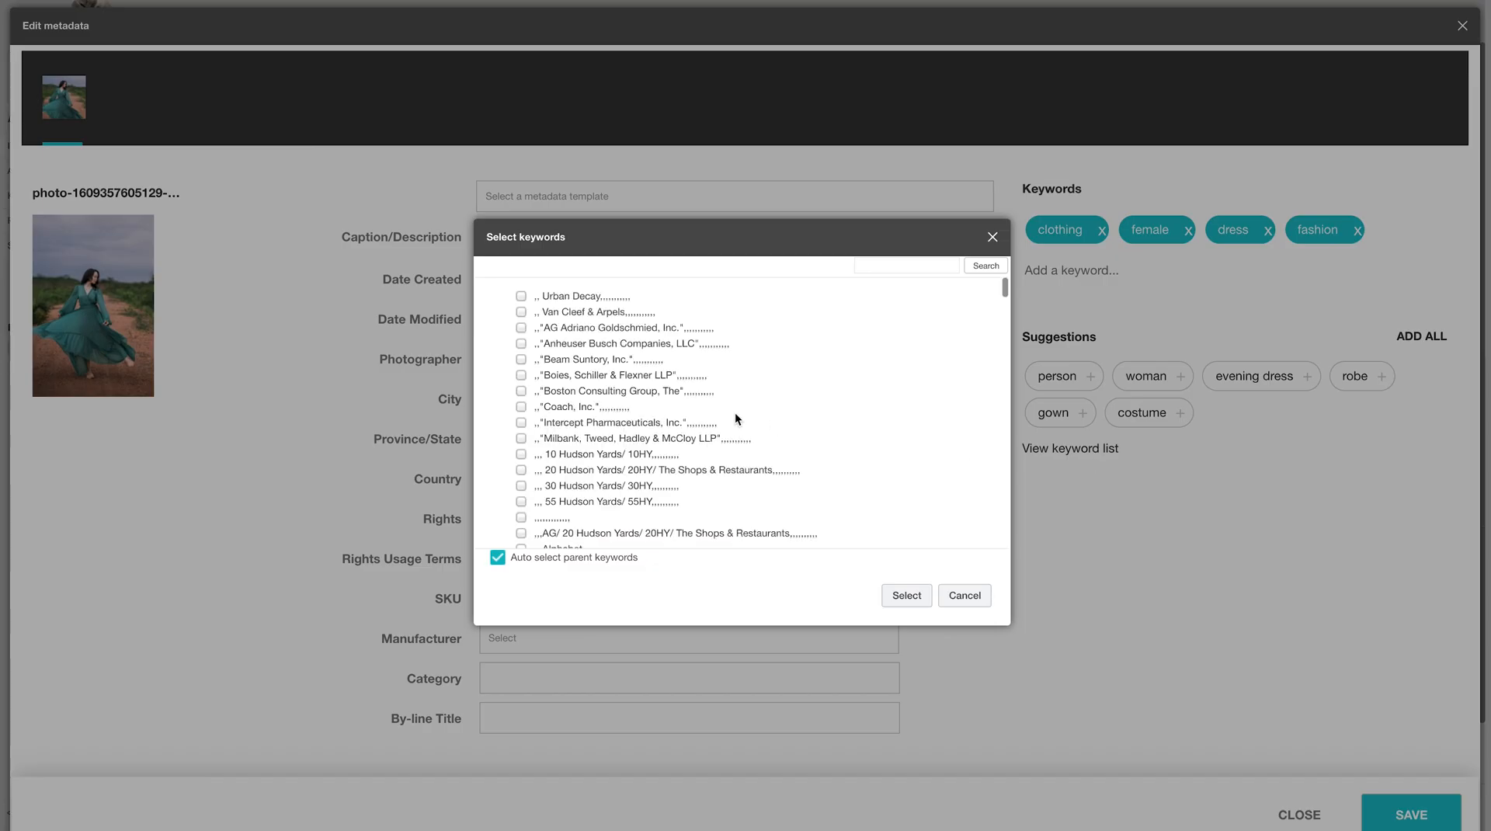
scroll(734, 412, down, 10)
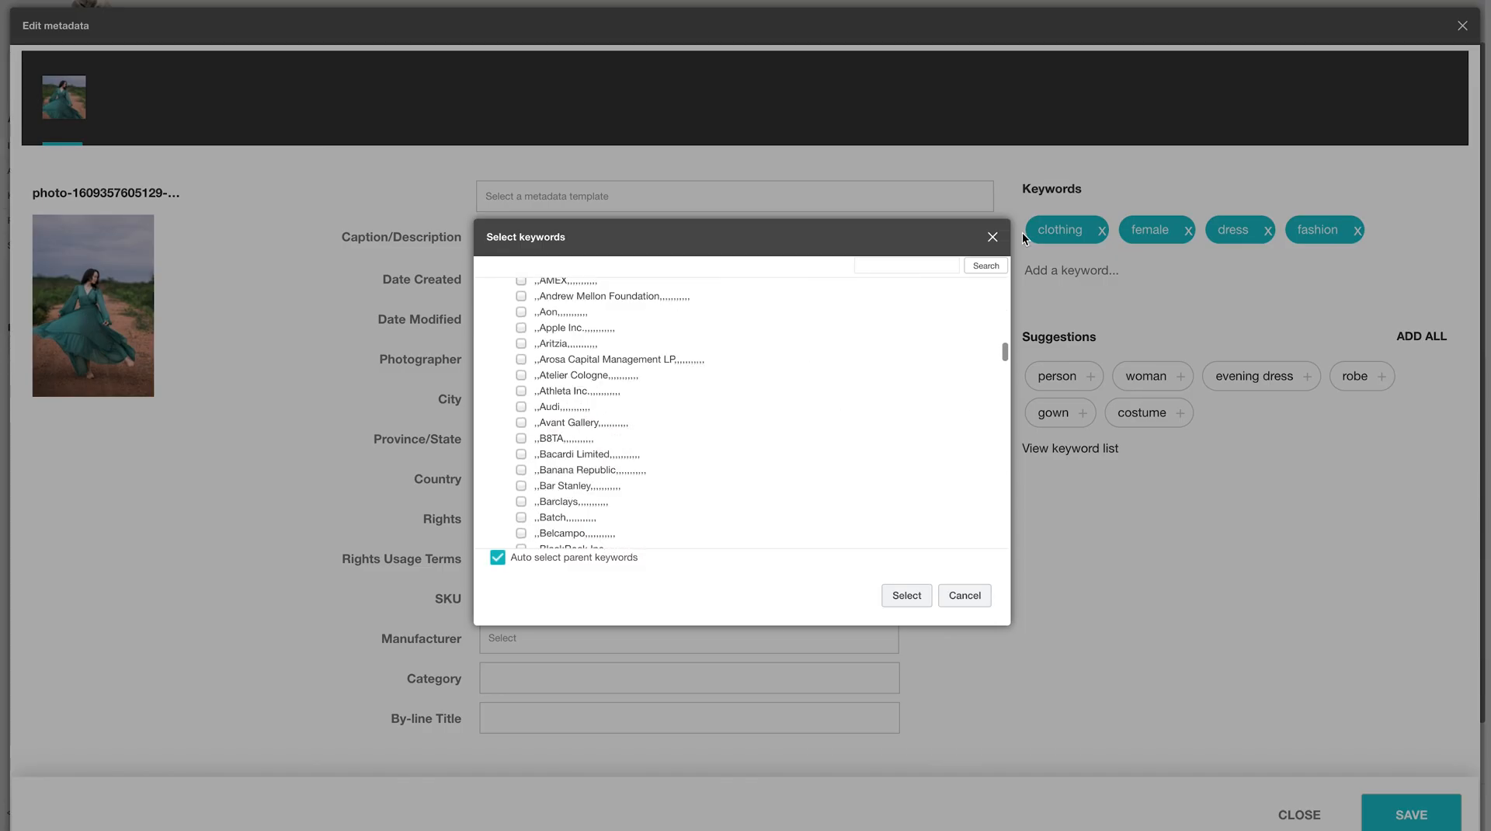
click(992, 236)
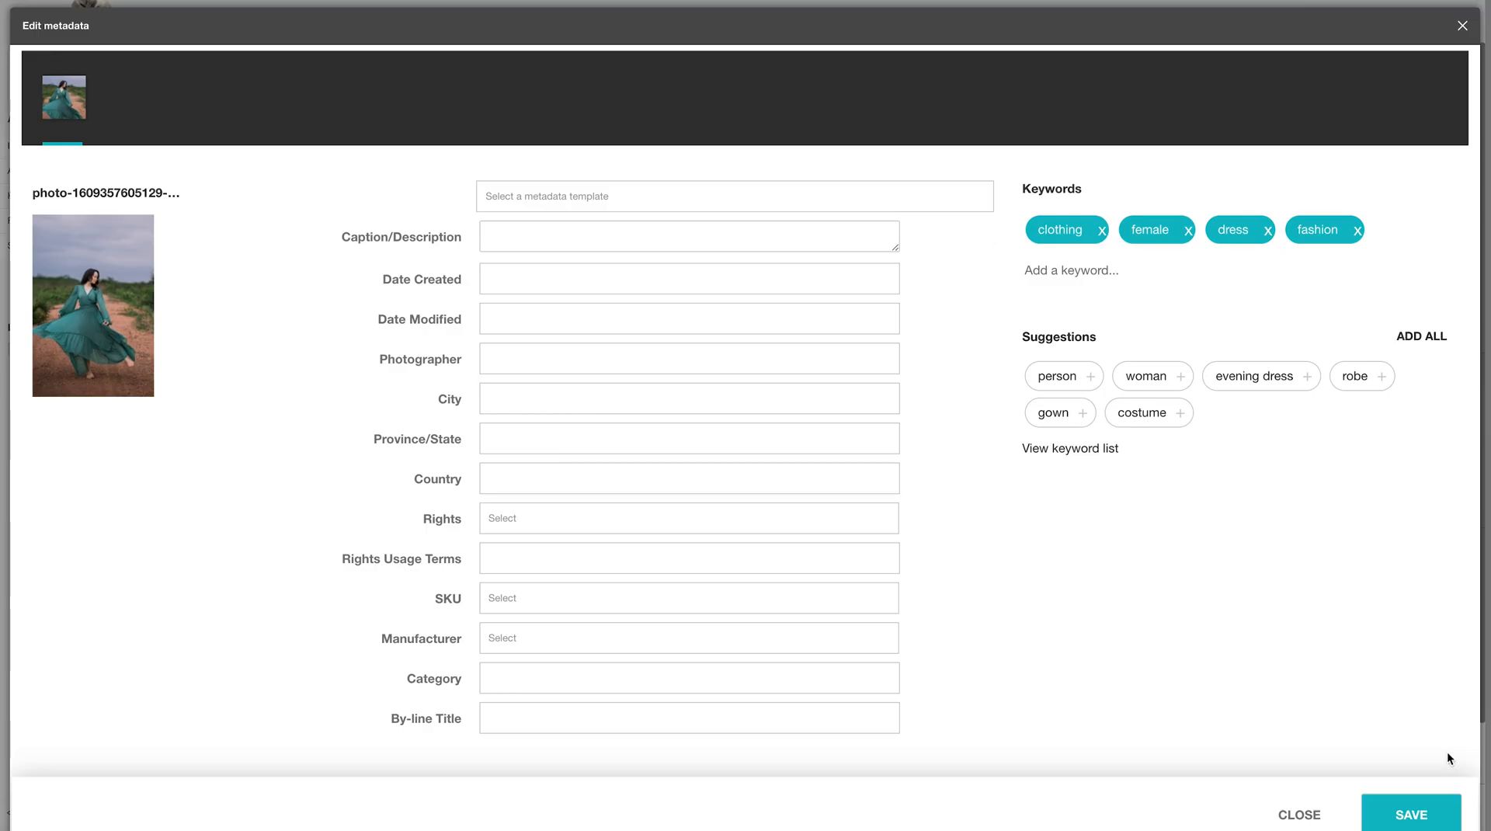
click(1418, 814)
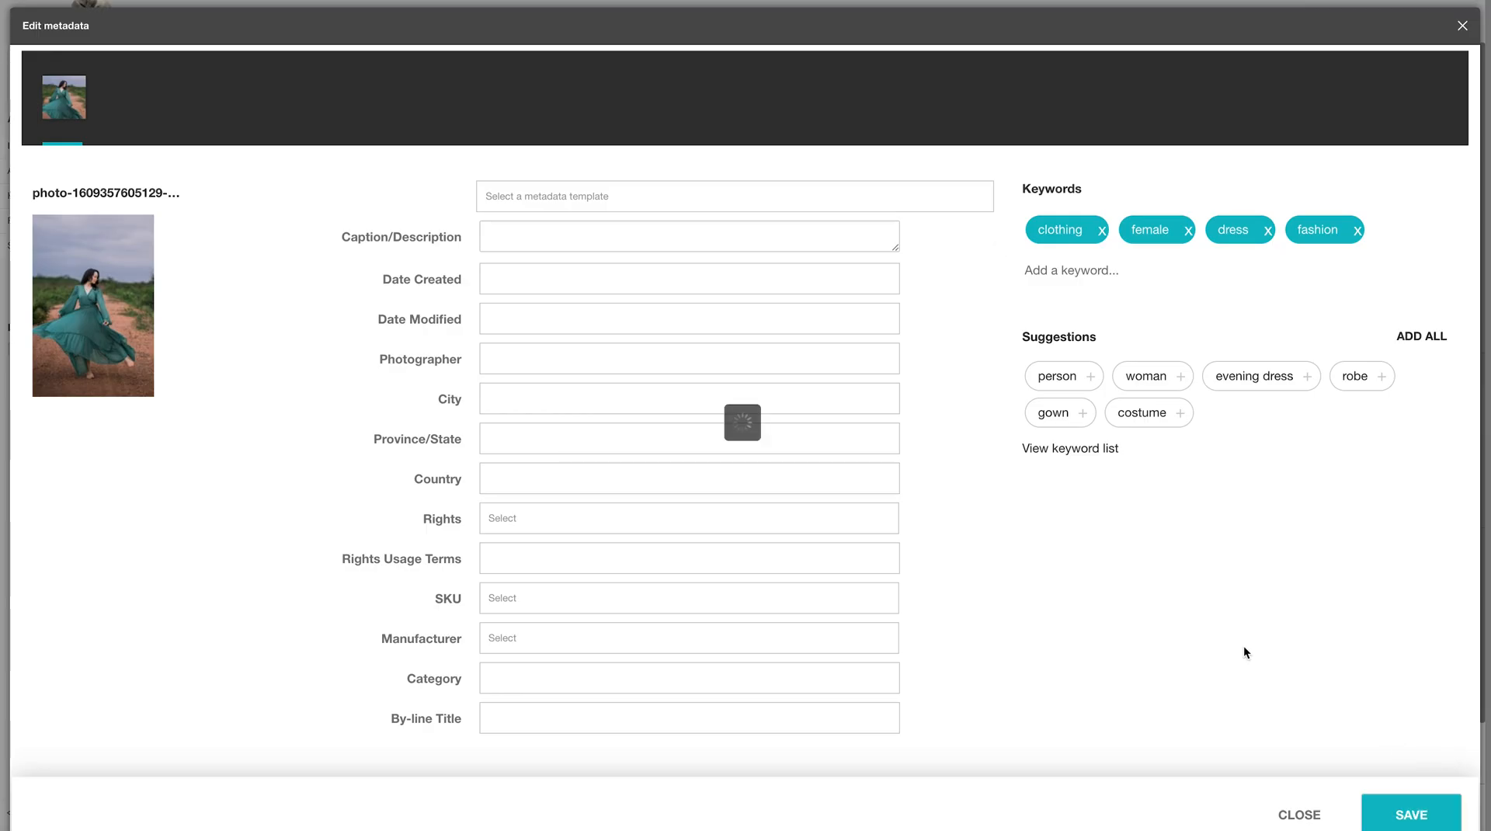
click(1296, 816)
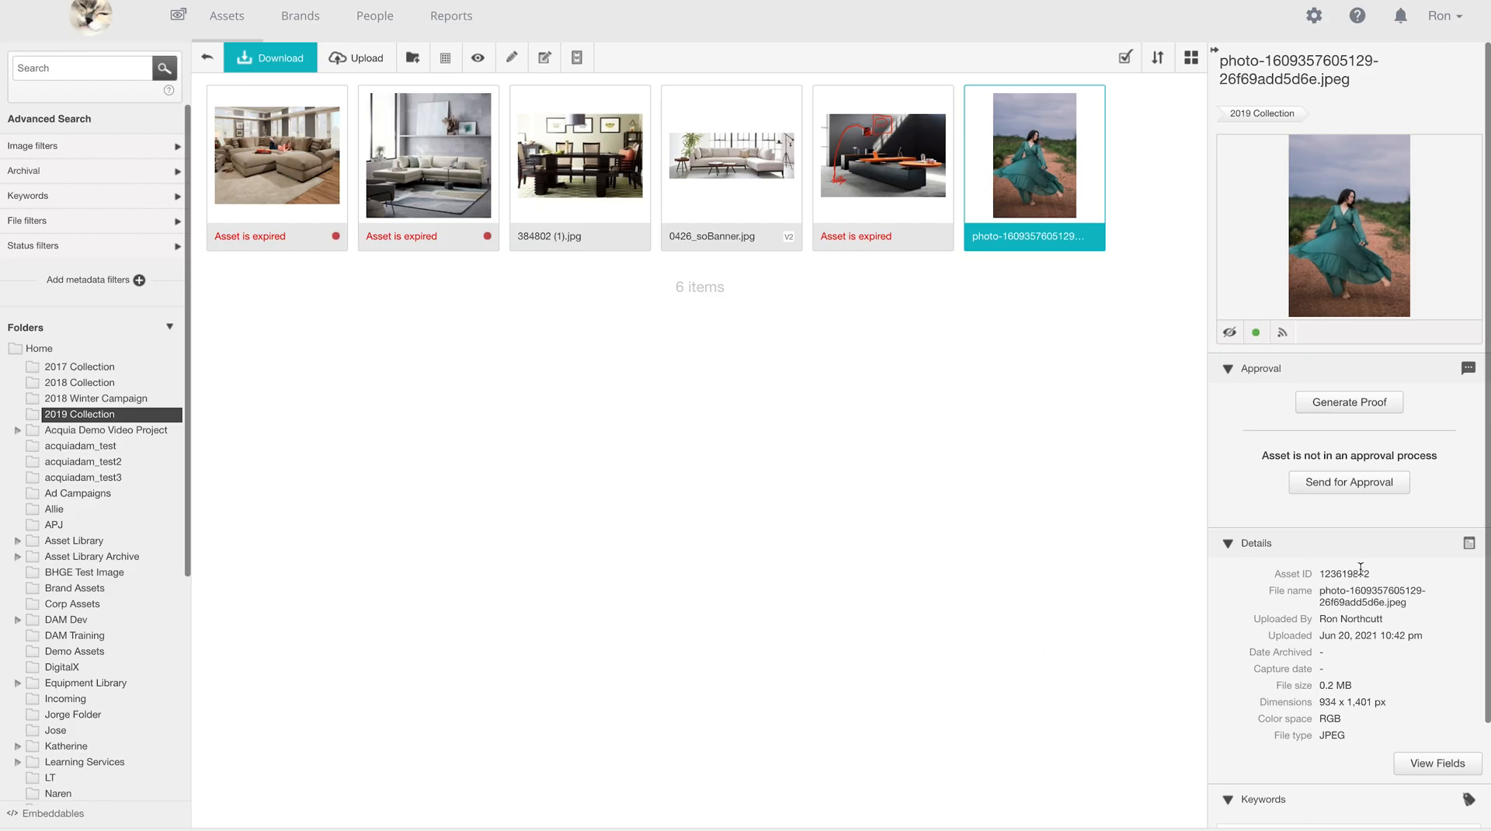
scroll(1361, 571, down, 3)
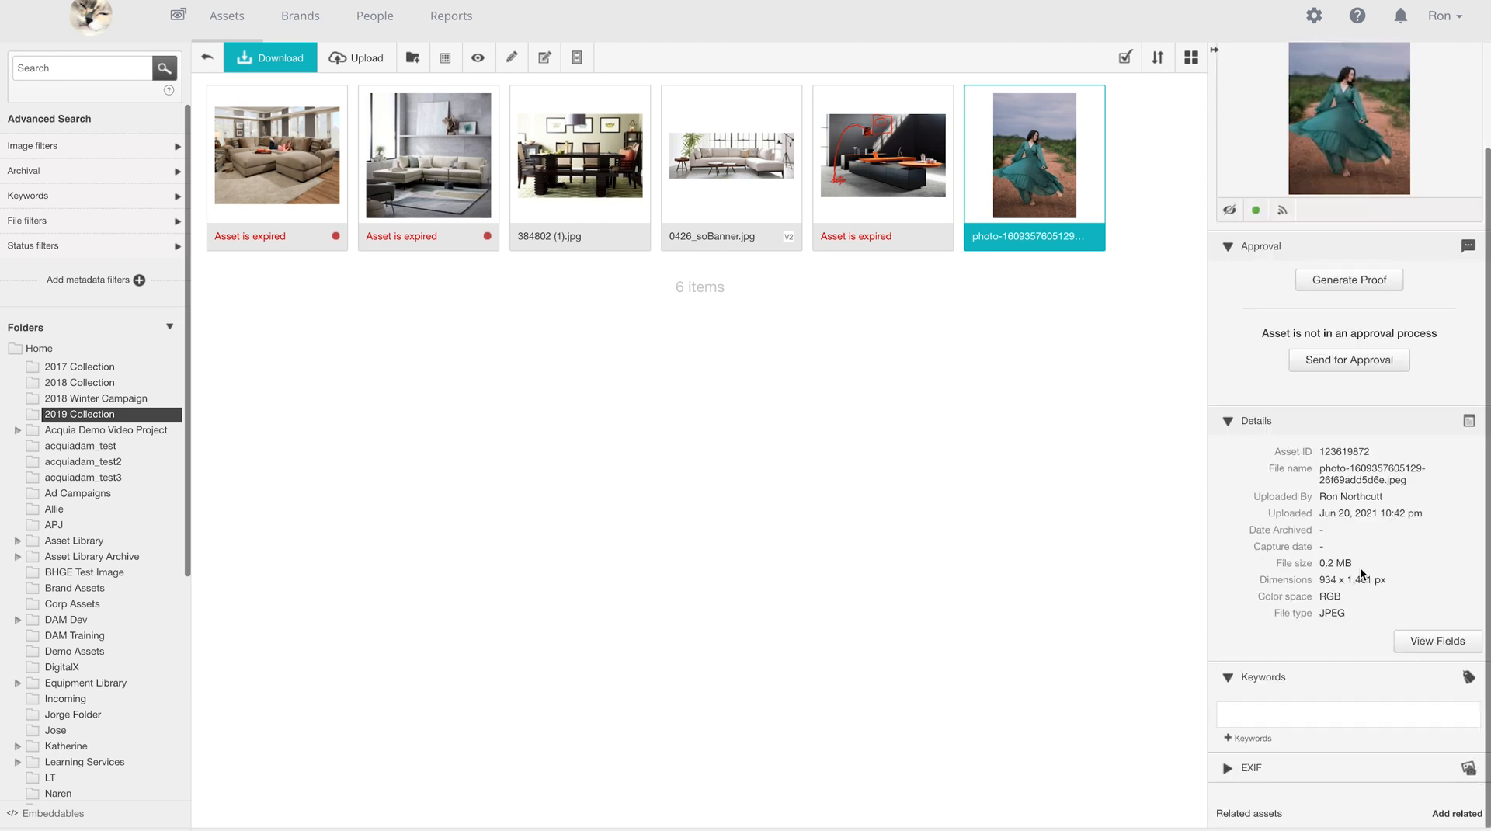
scroll(1360, 573, up, 3)
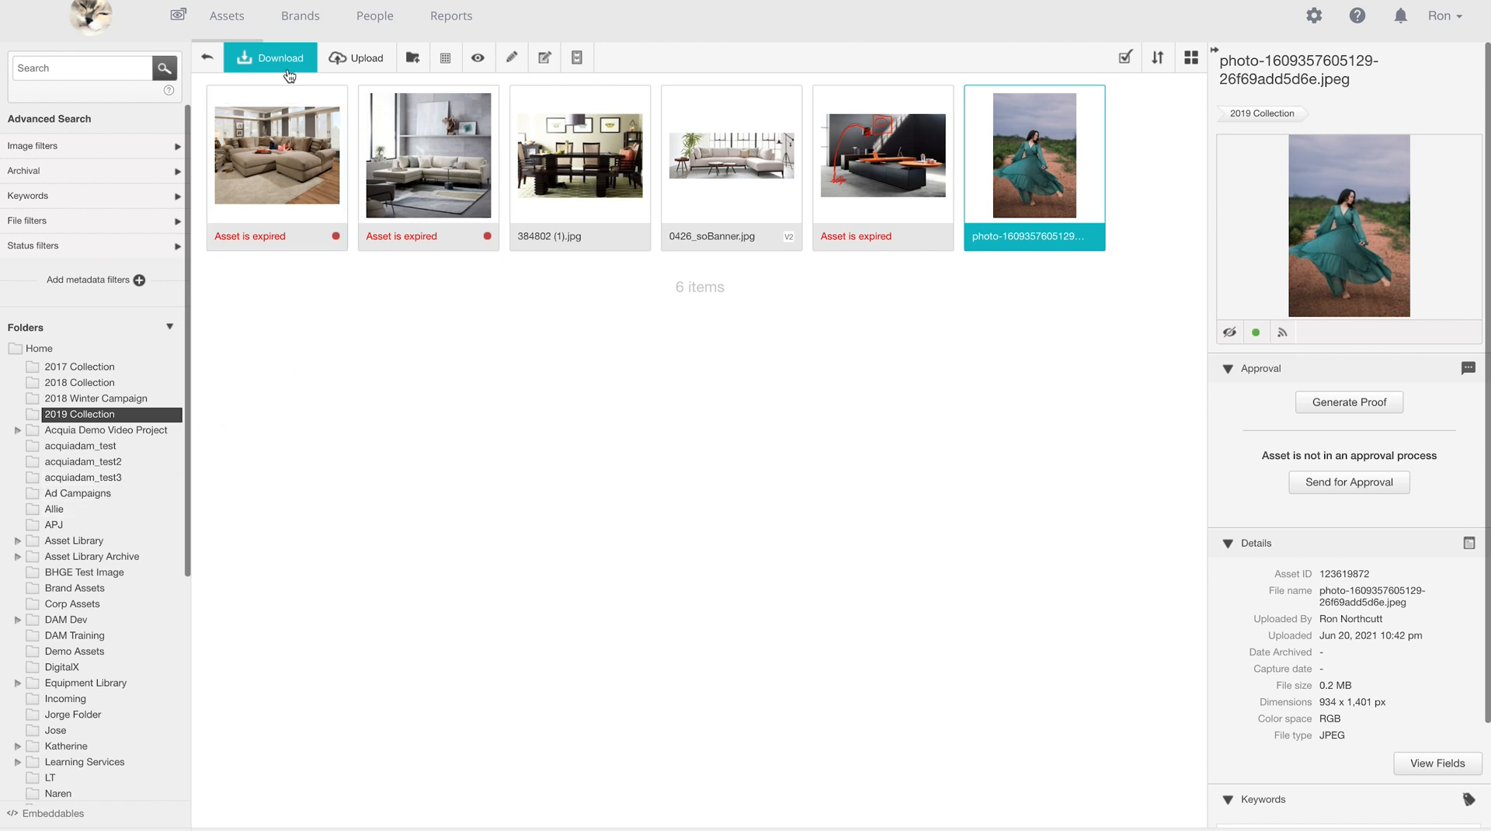
- View the live Brand Portal from Brands, explore its 2018 Collection, then return to the welcome page
click(288, 23)
click(193, 210)
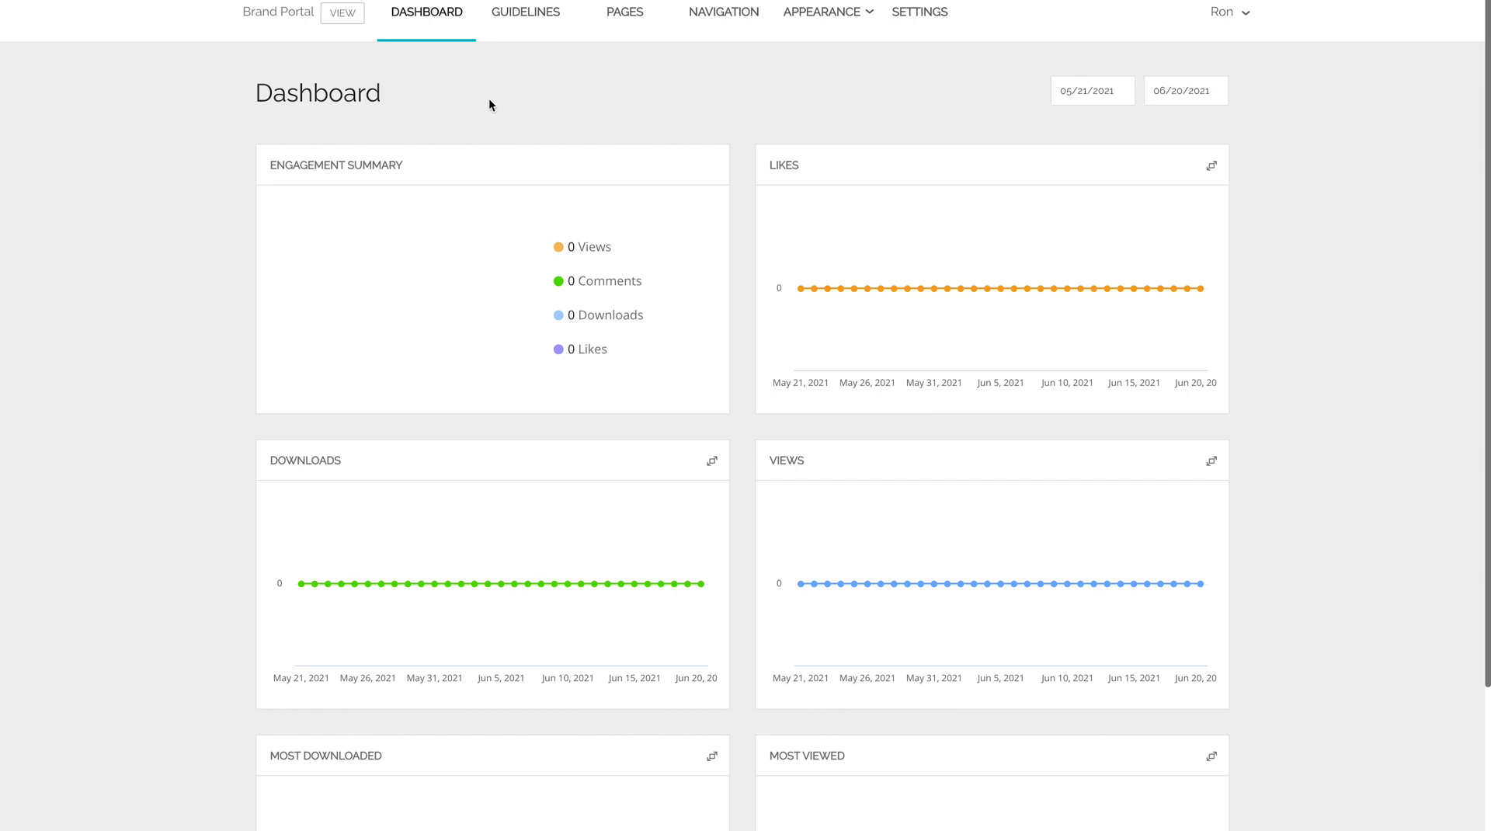
click(340, 20)
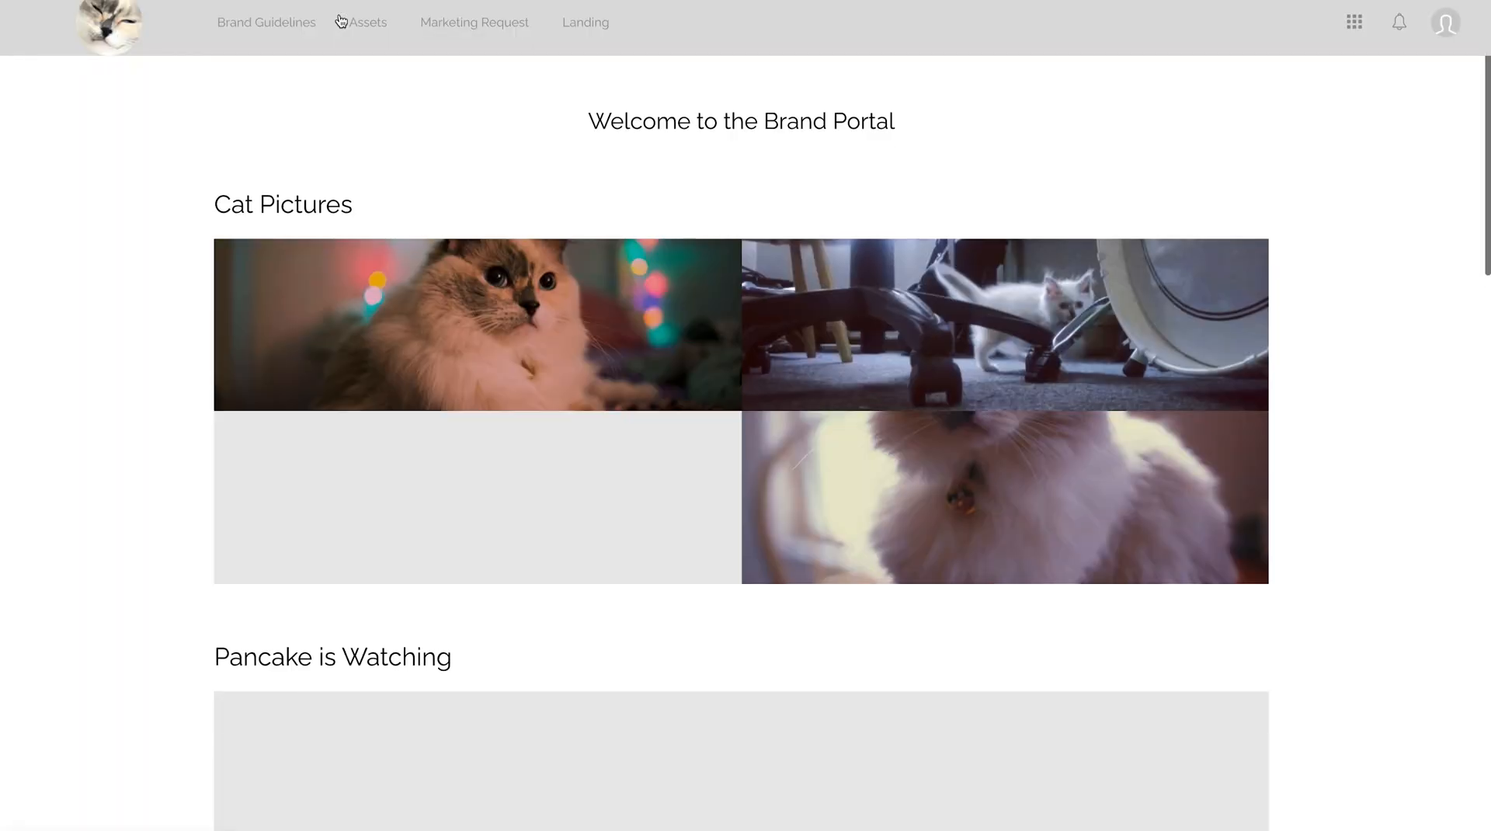
scroll(221, 287, down, 15)
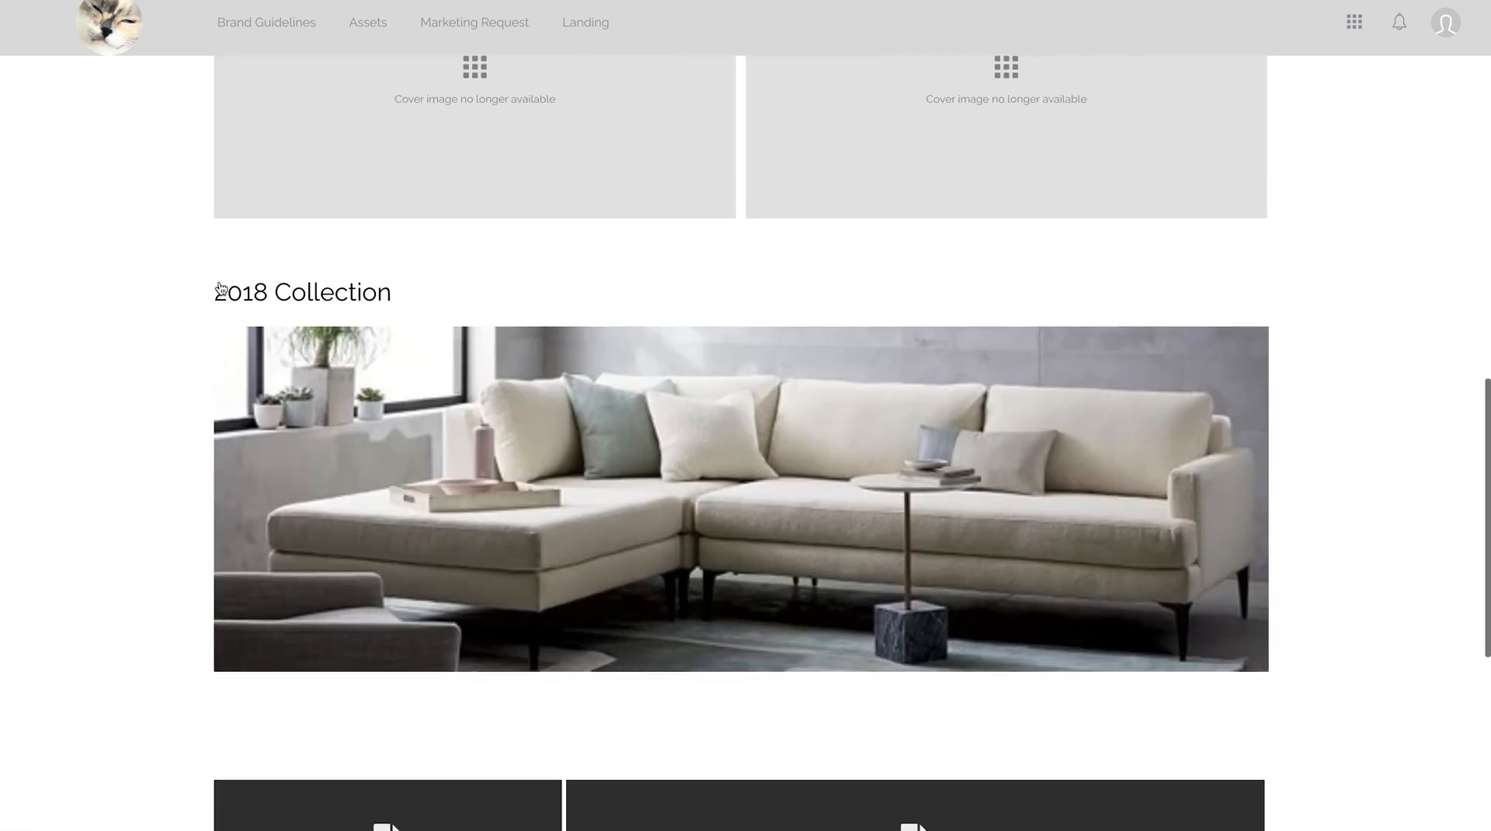
mouse_move(709, 479)
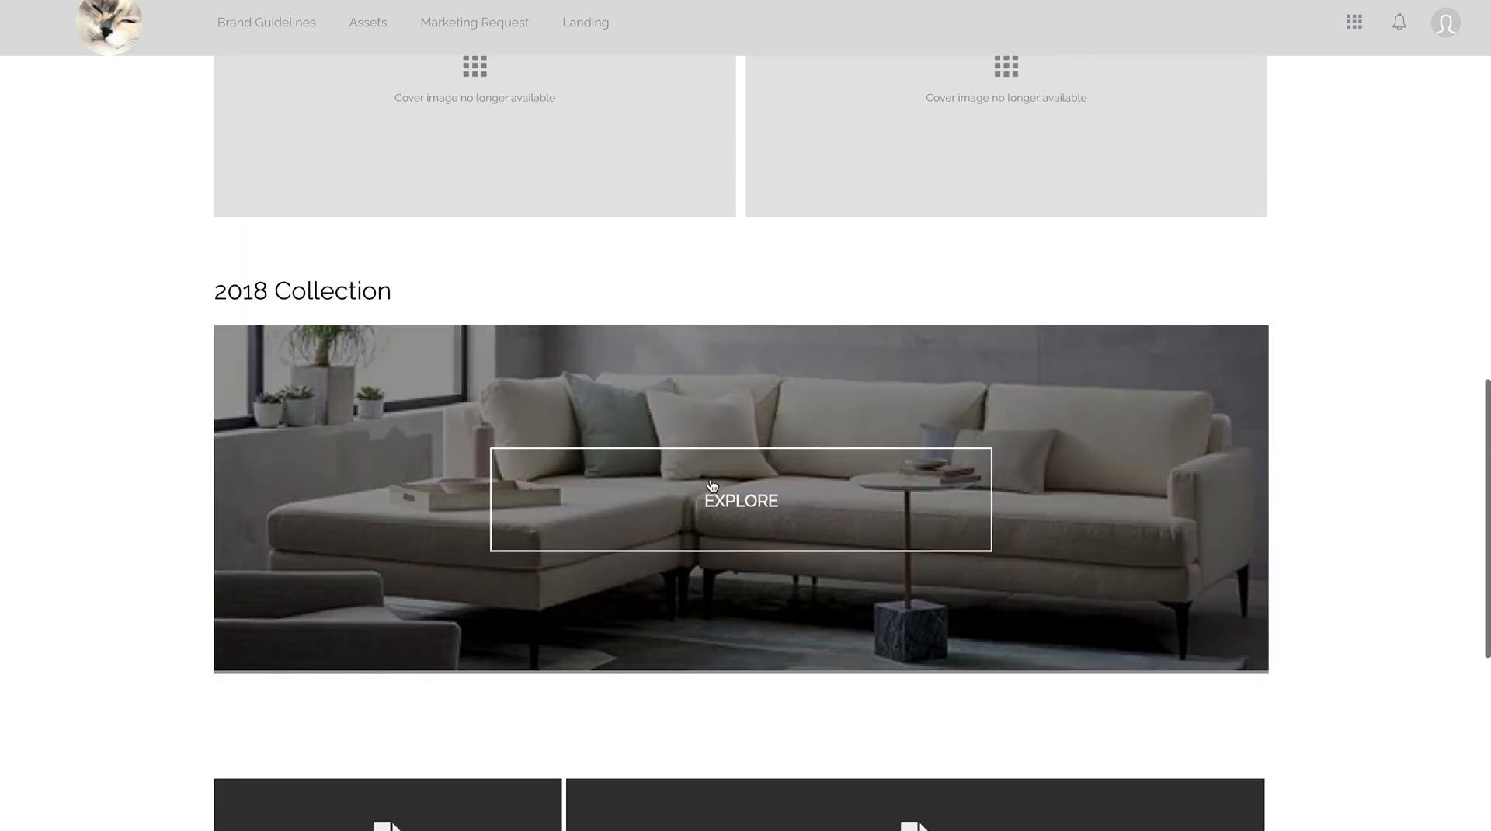
click(710, 479)
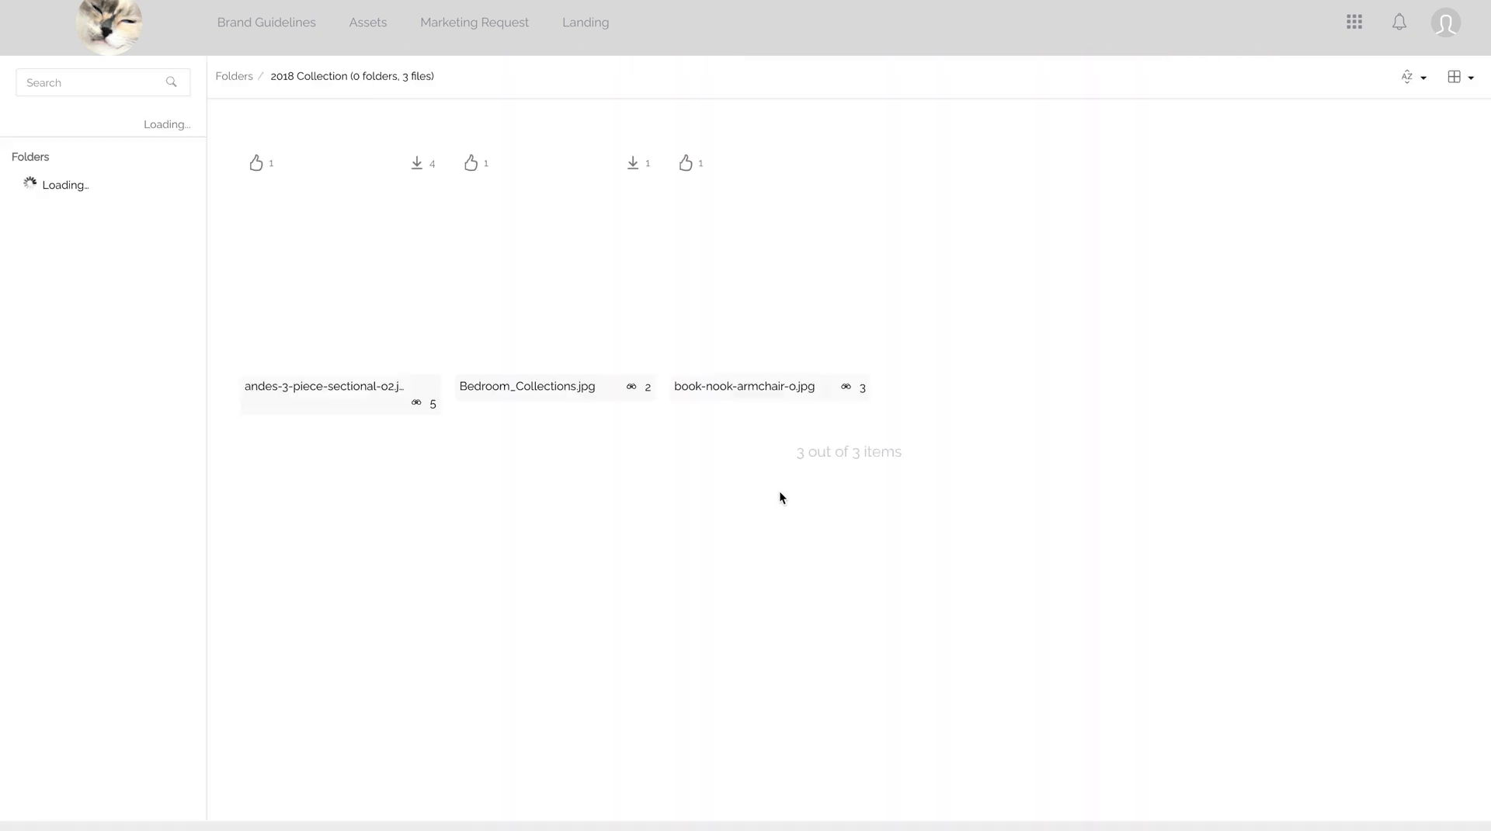
mouse_move(498, 307)
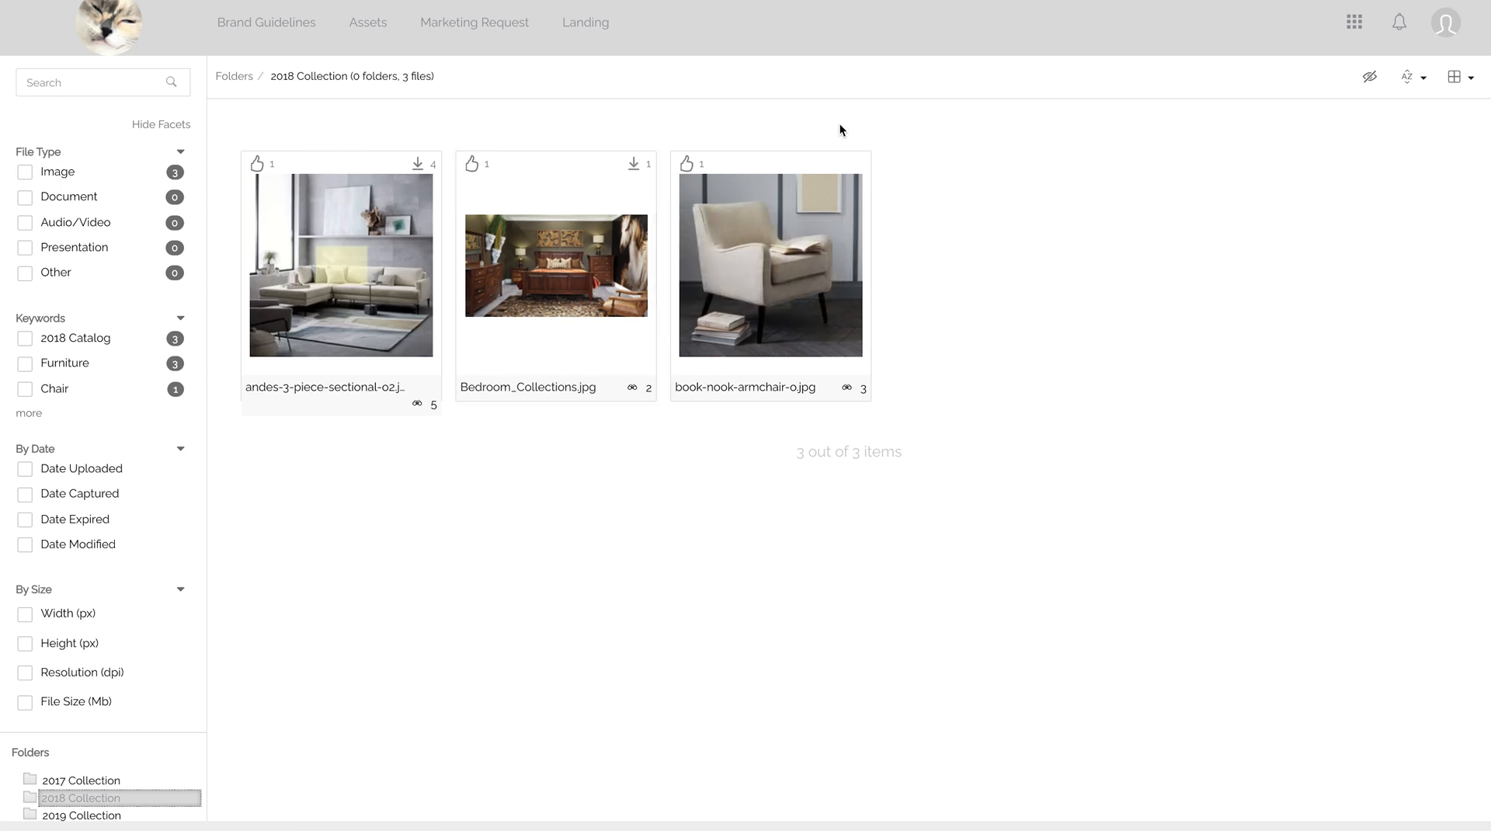
mouse_move(697, 167)
click(109, 39)
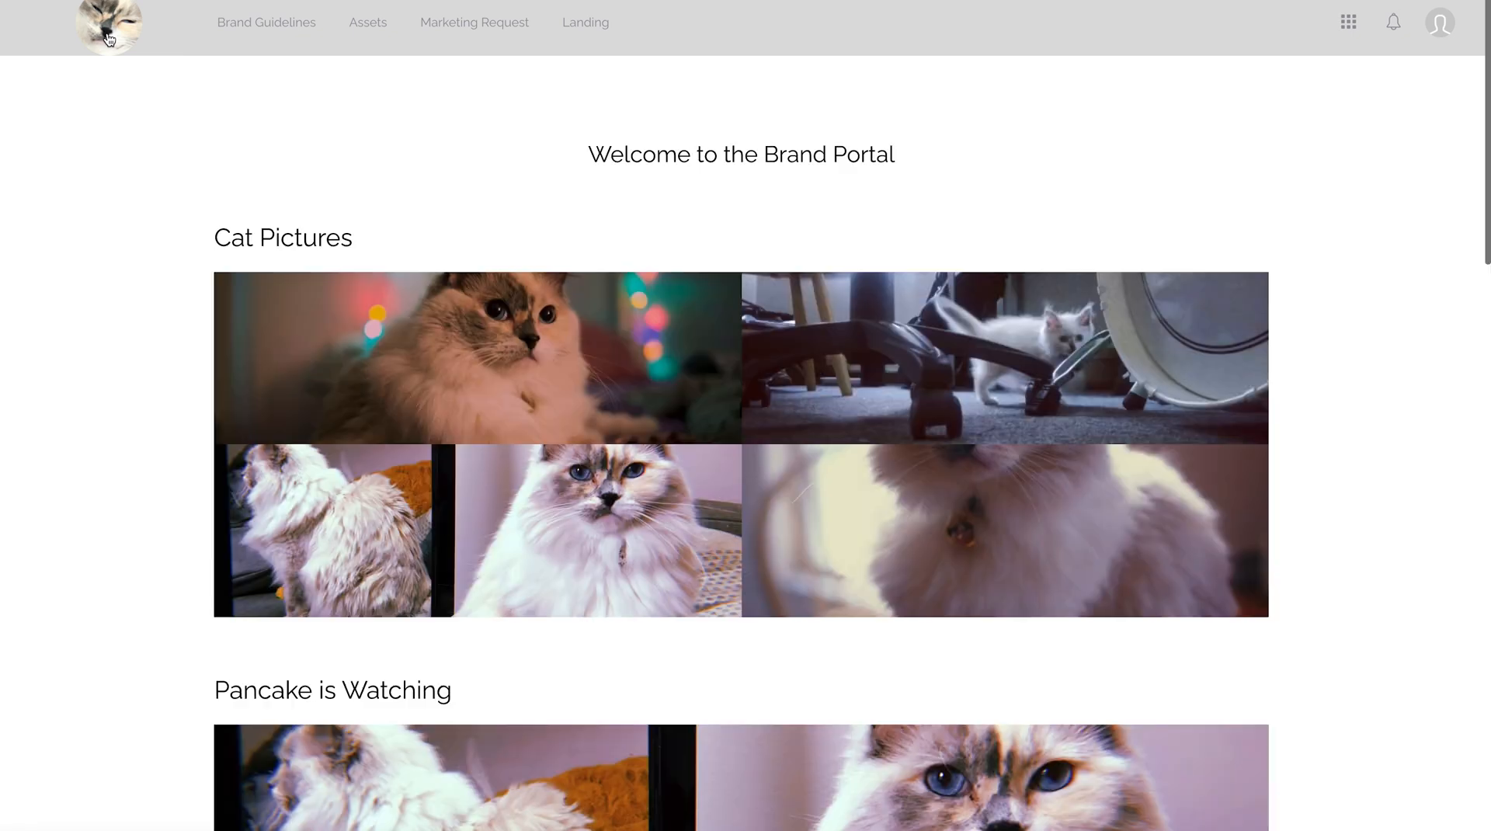
- Scroll down the Brand Portal home page toward the Cat Pictures gallery
scroll(109, 39, down, 3)
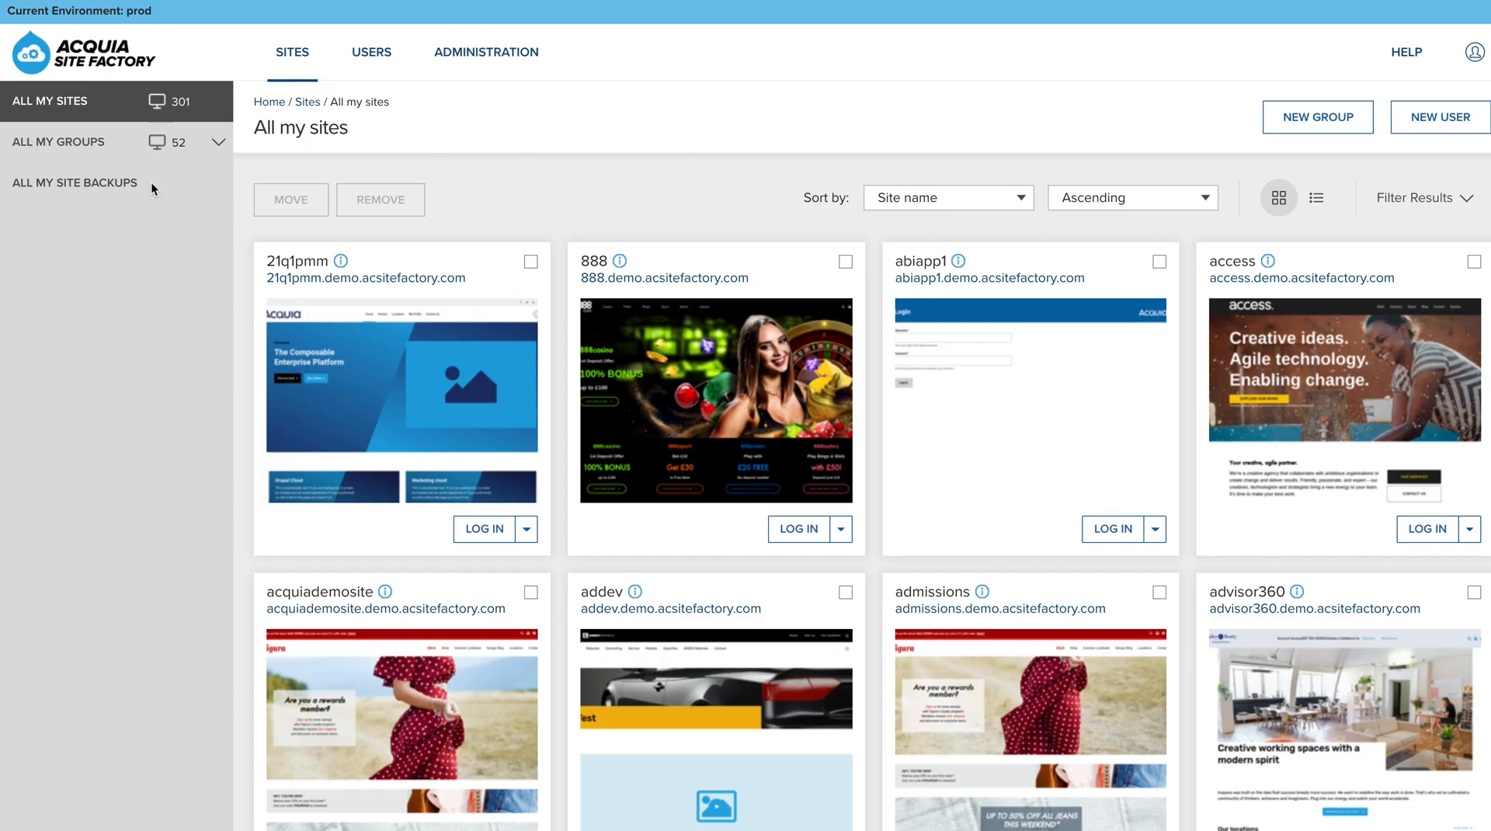
- Open the group holding figurarn, onern and starterrn and review its 4 sites, 3 members and sub-groups
click(216, 142)
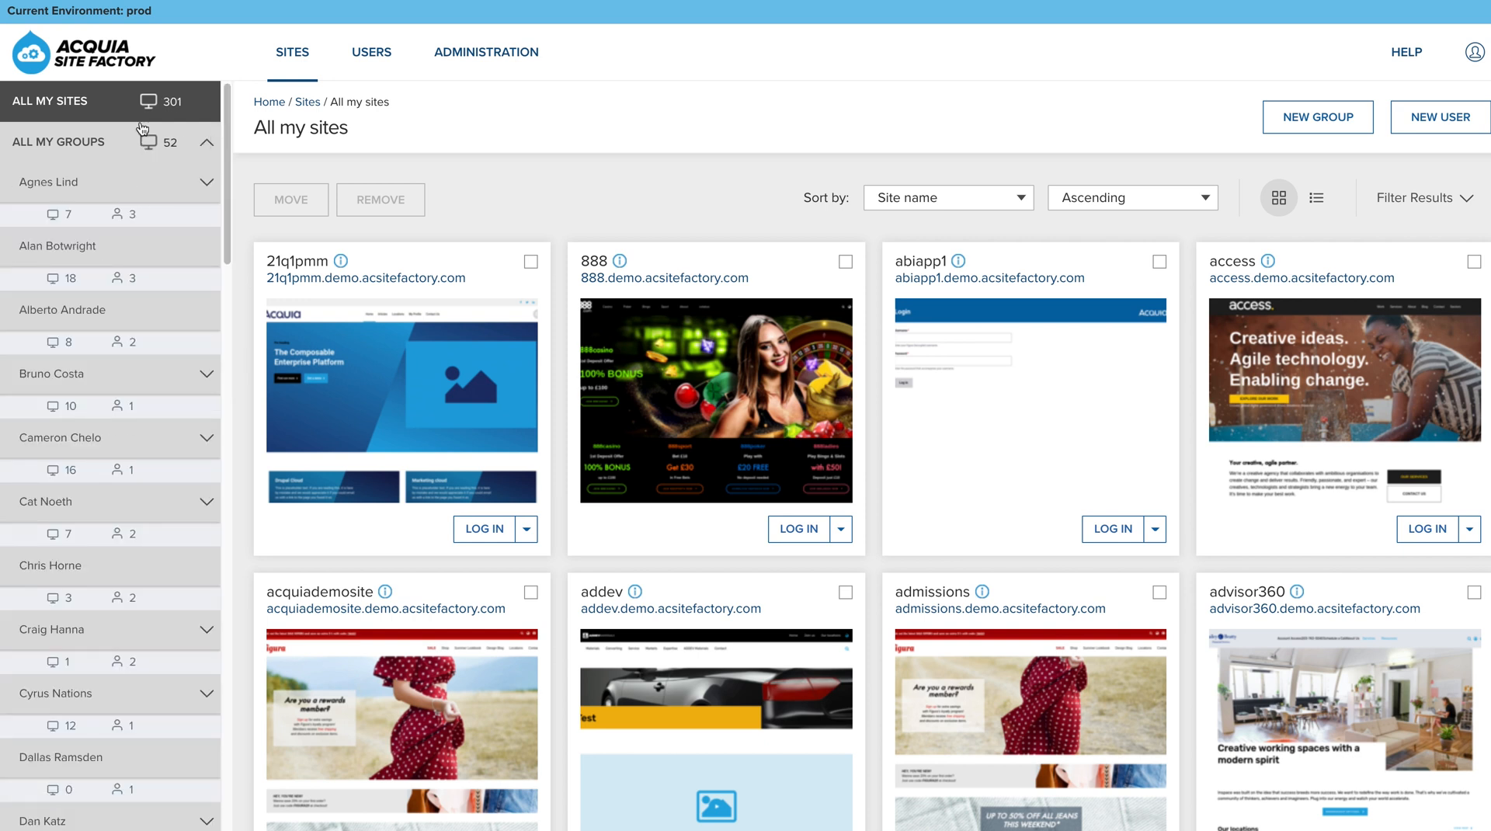
scroll(102, 402, down, 20)
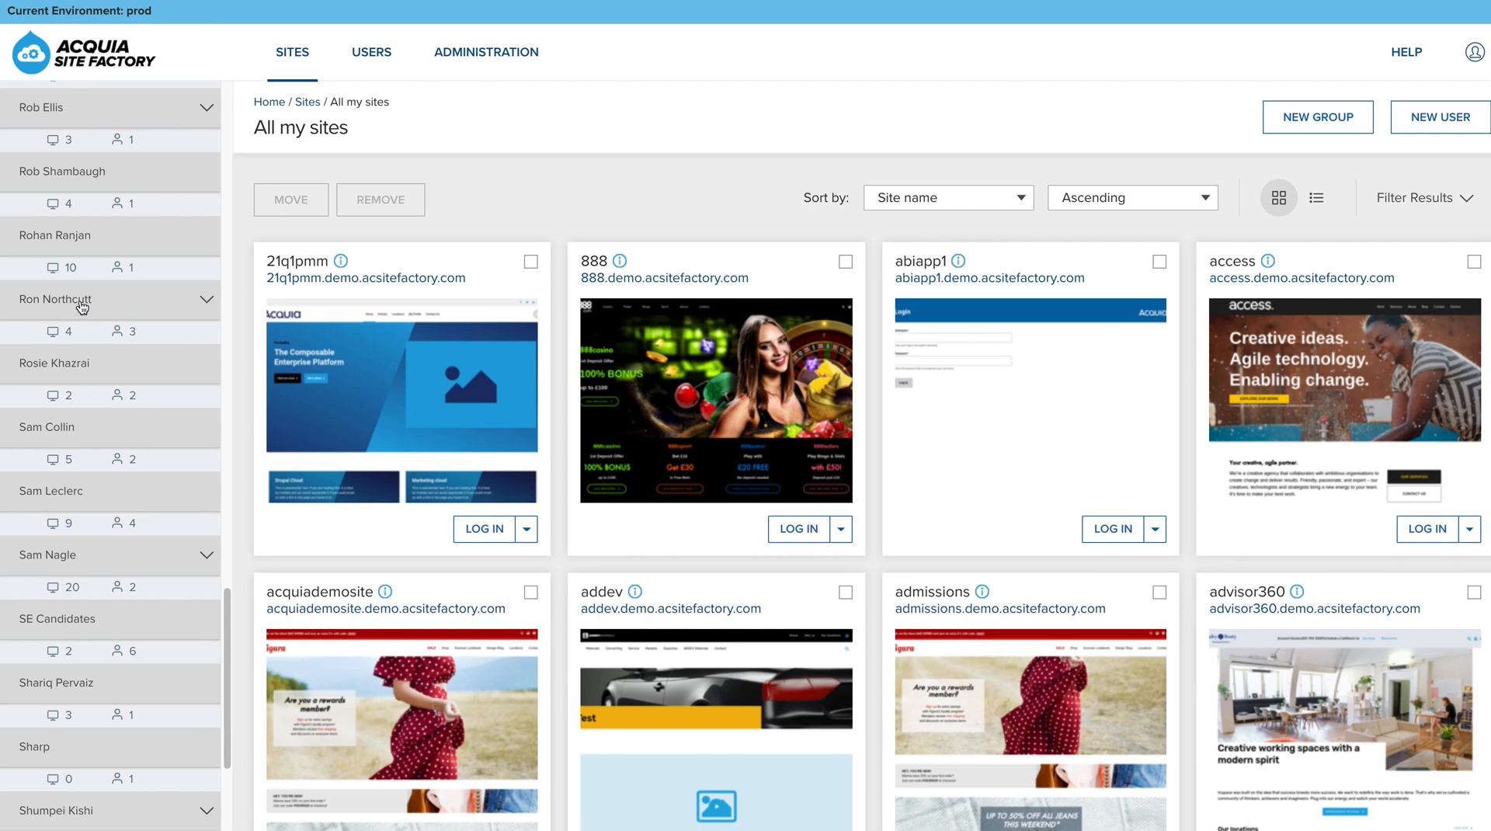
click(81, 308)
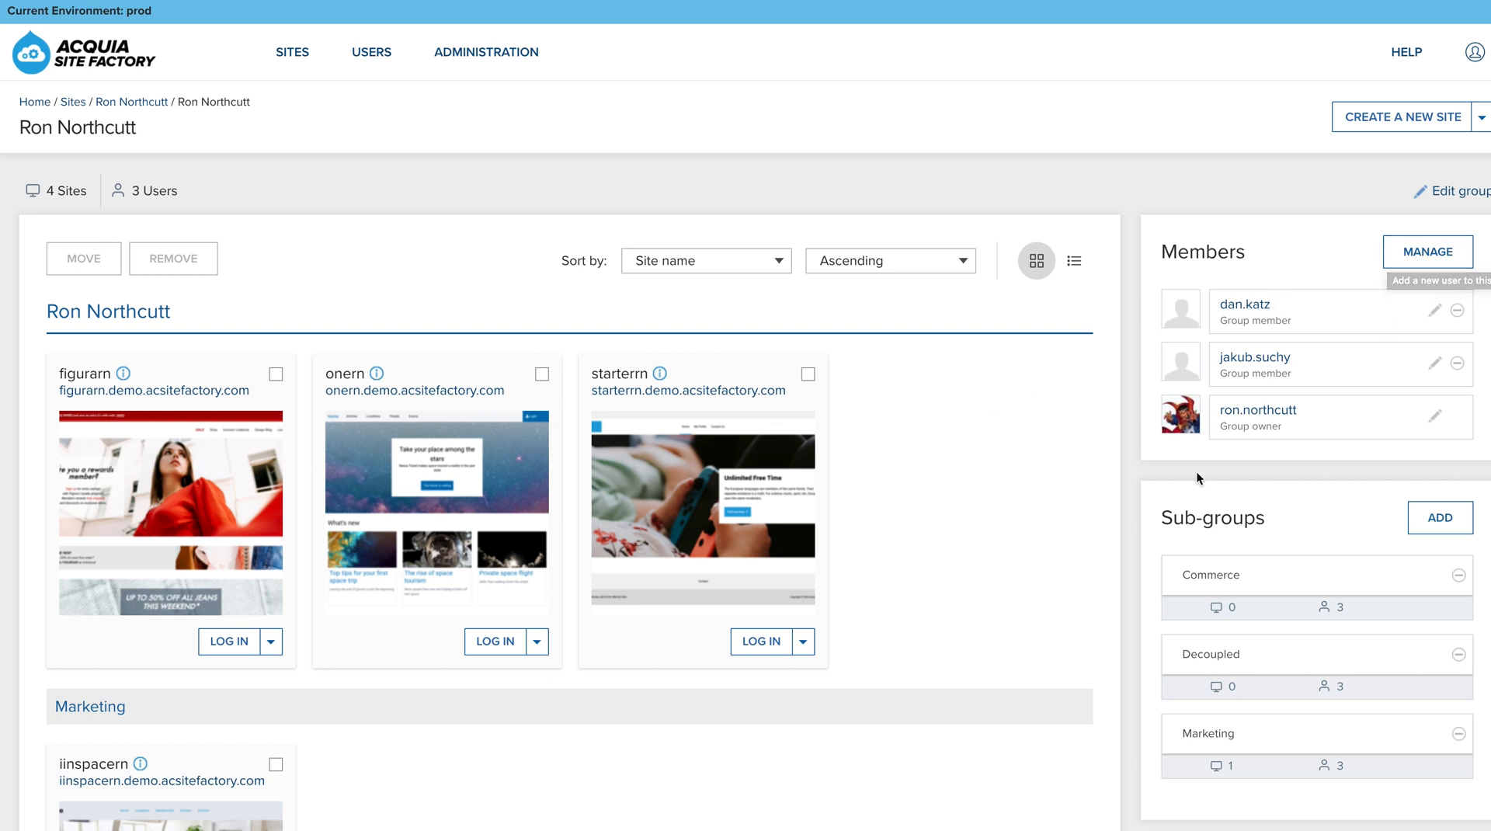
scroll(1143, 477, down, 4)
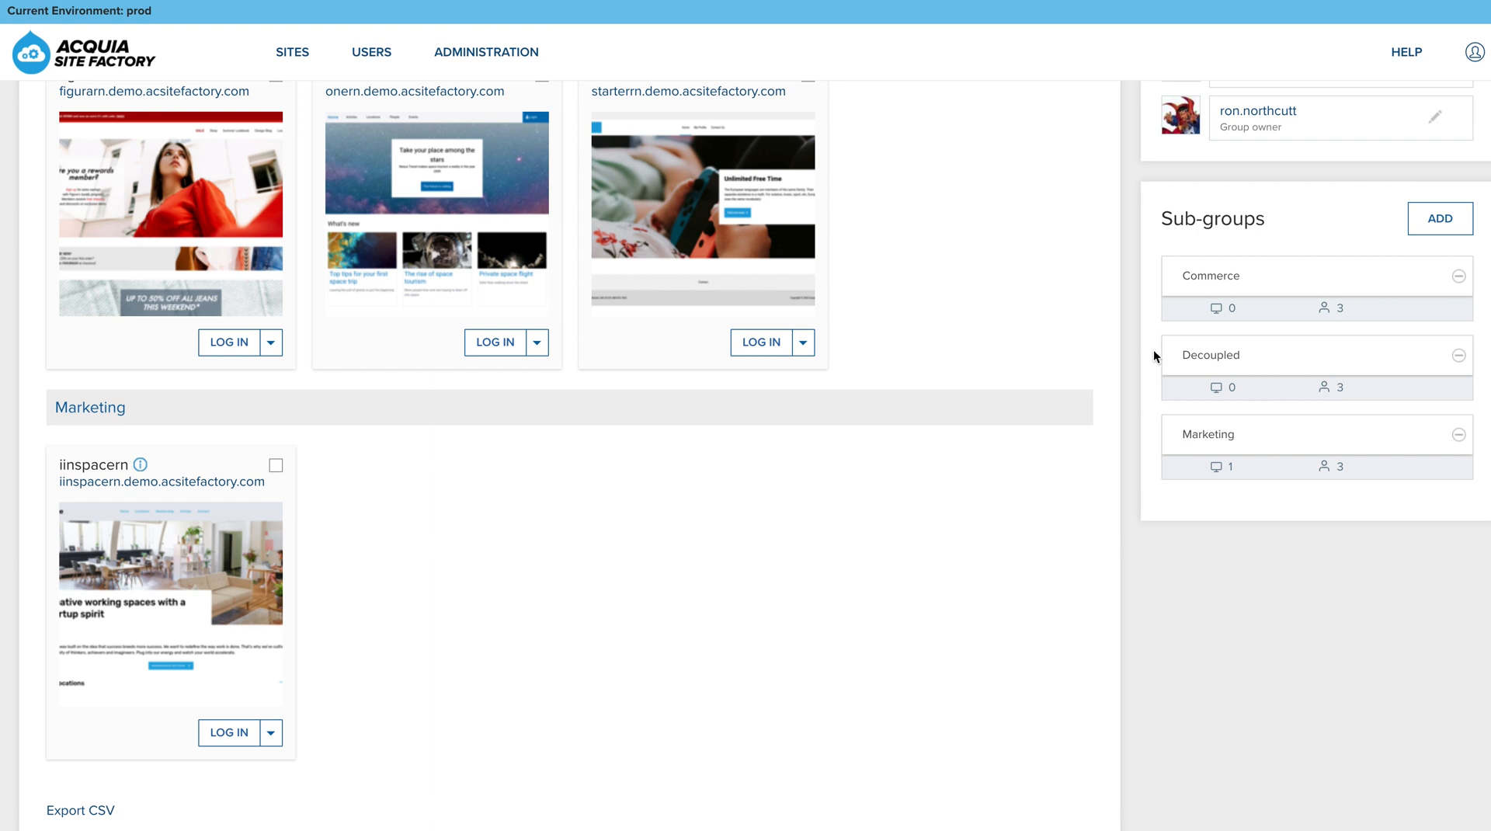
scroll(1153, 355, up, 4)
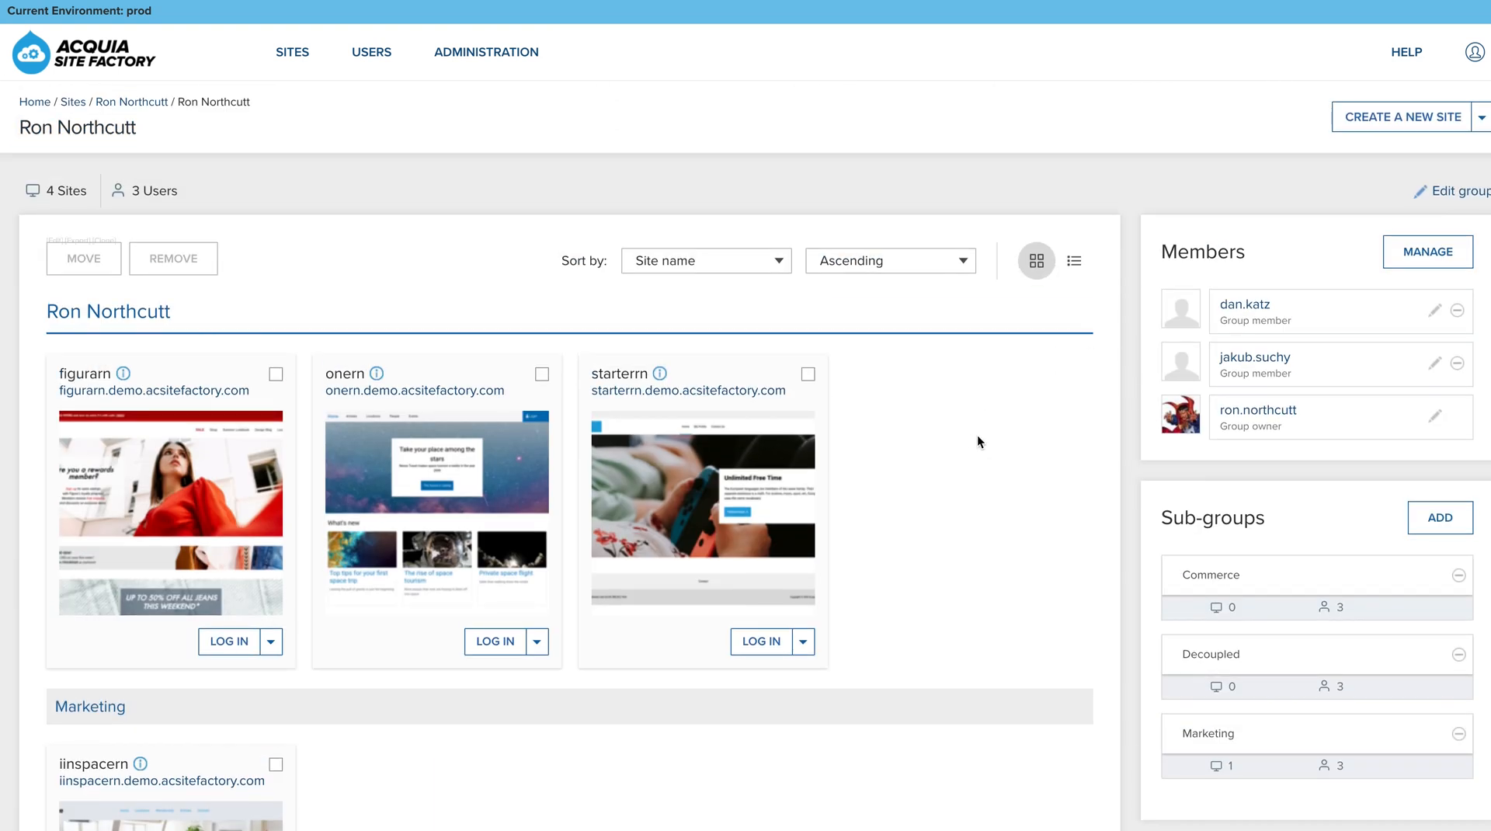
- Start a new site with URL 'tes' on Stack 1 and scroll through the installation profiles
click(1396, 132)
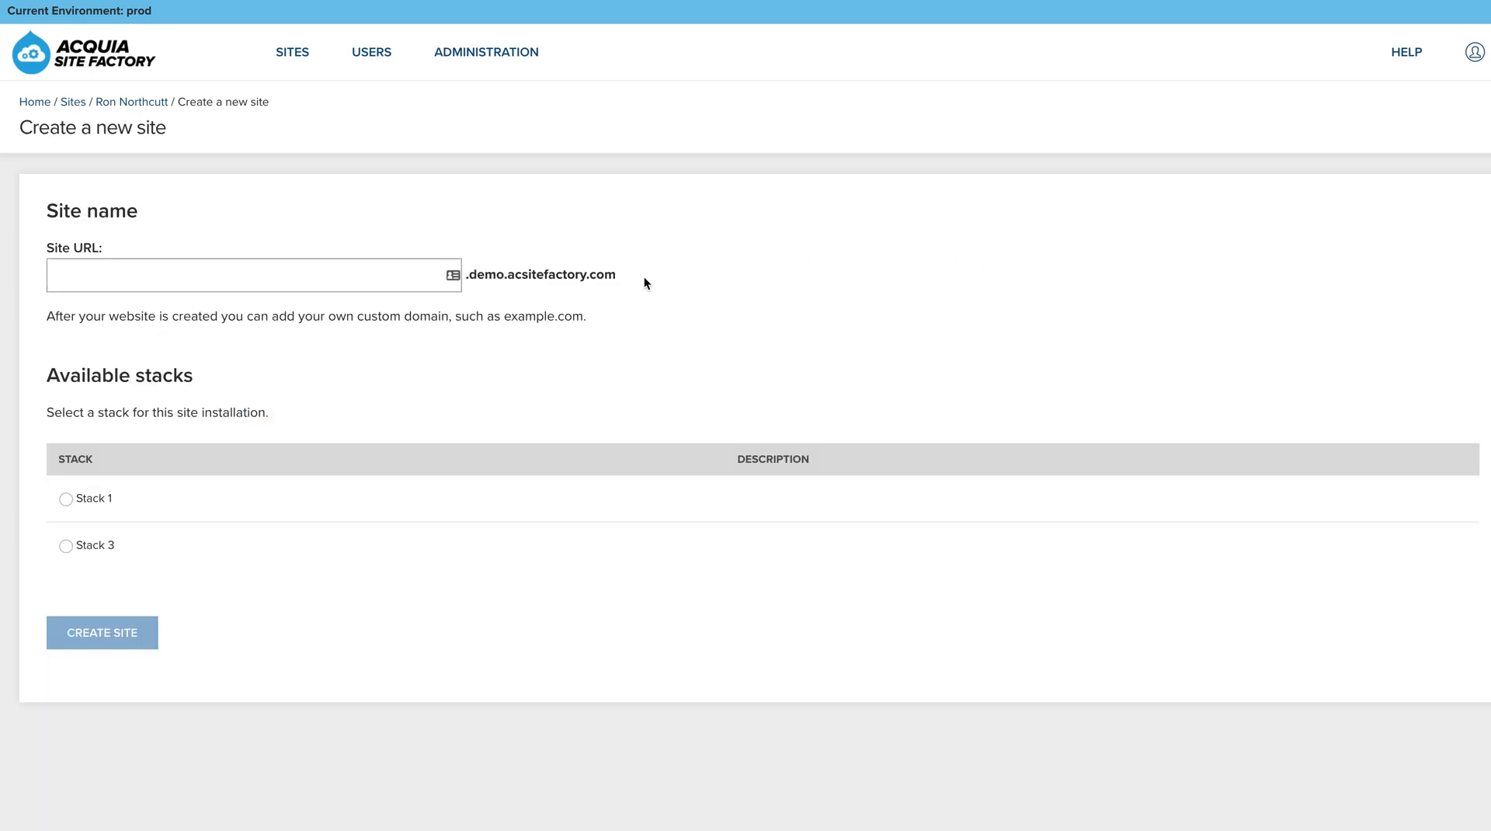
click(320, 284)
text(test)
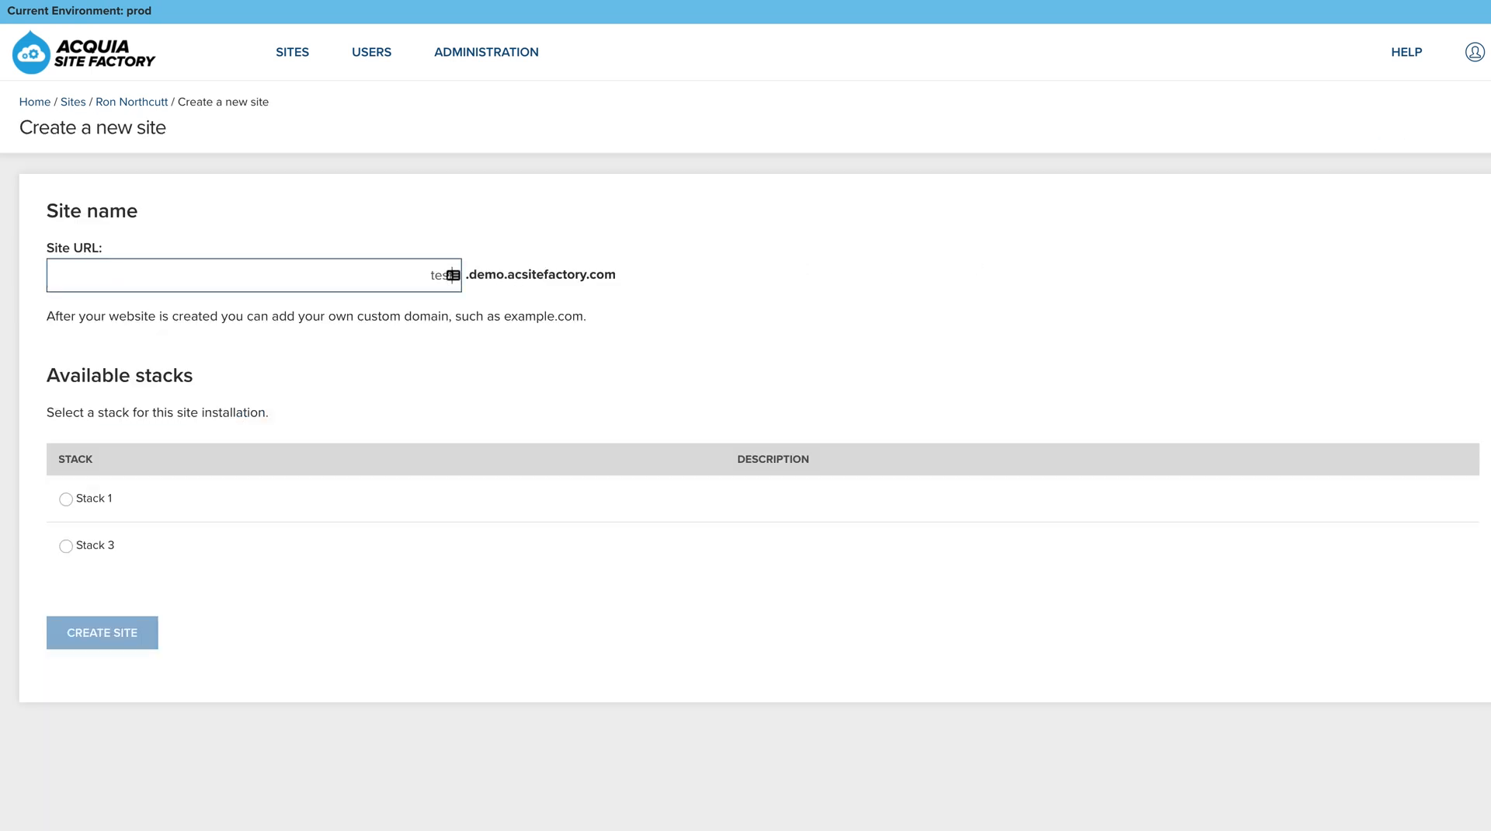
click(84, 528)
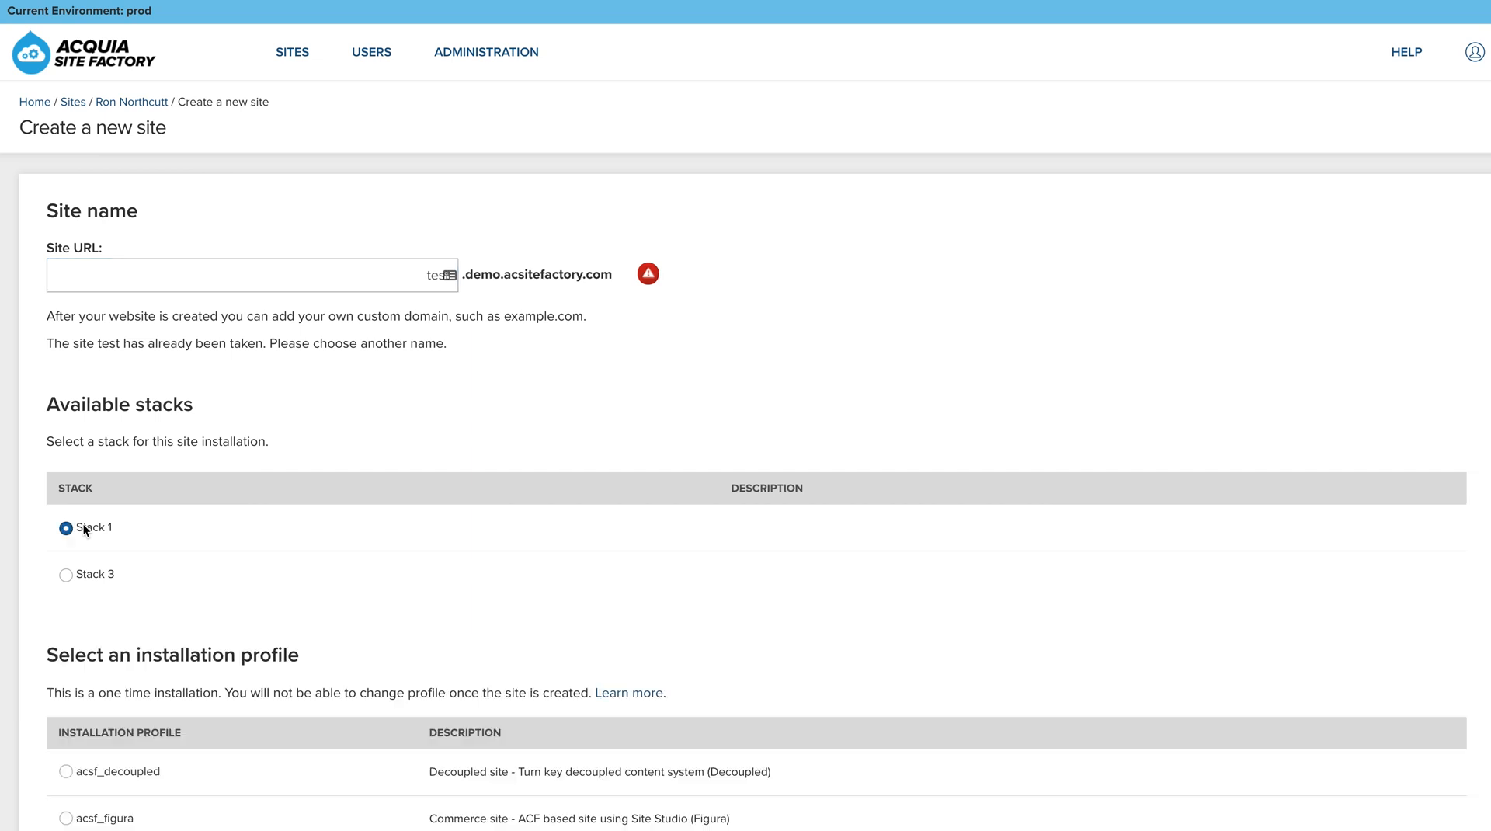
scroll(249, 530, down, 4)
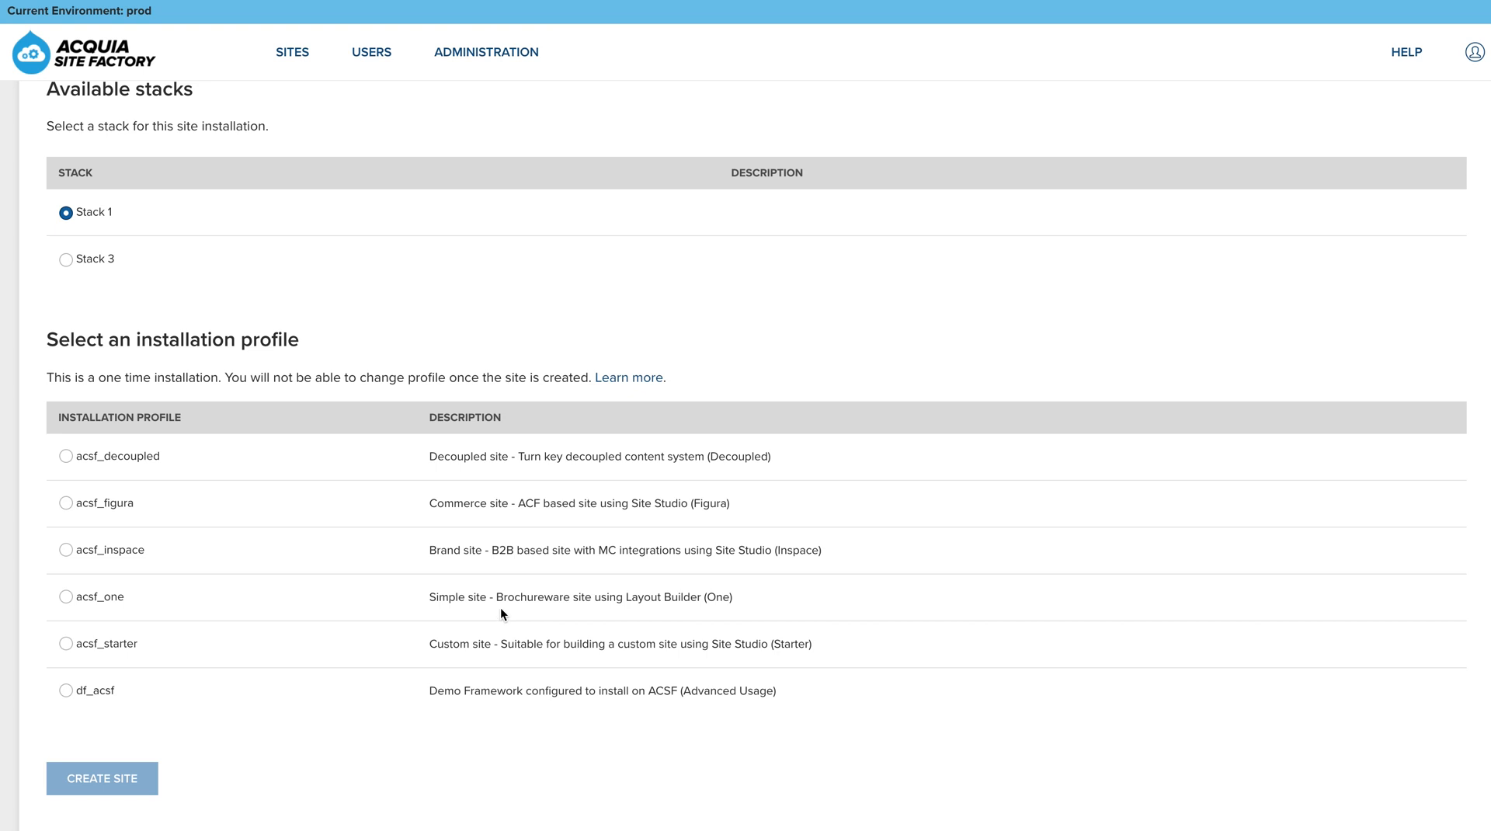
- Return to the All my sites listing through the browser's back history
click(66, 1)
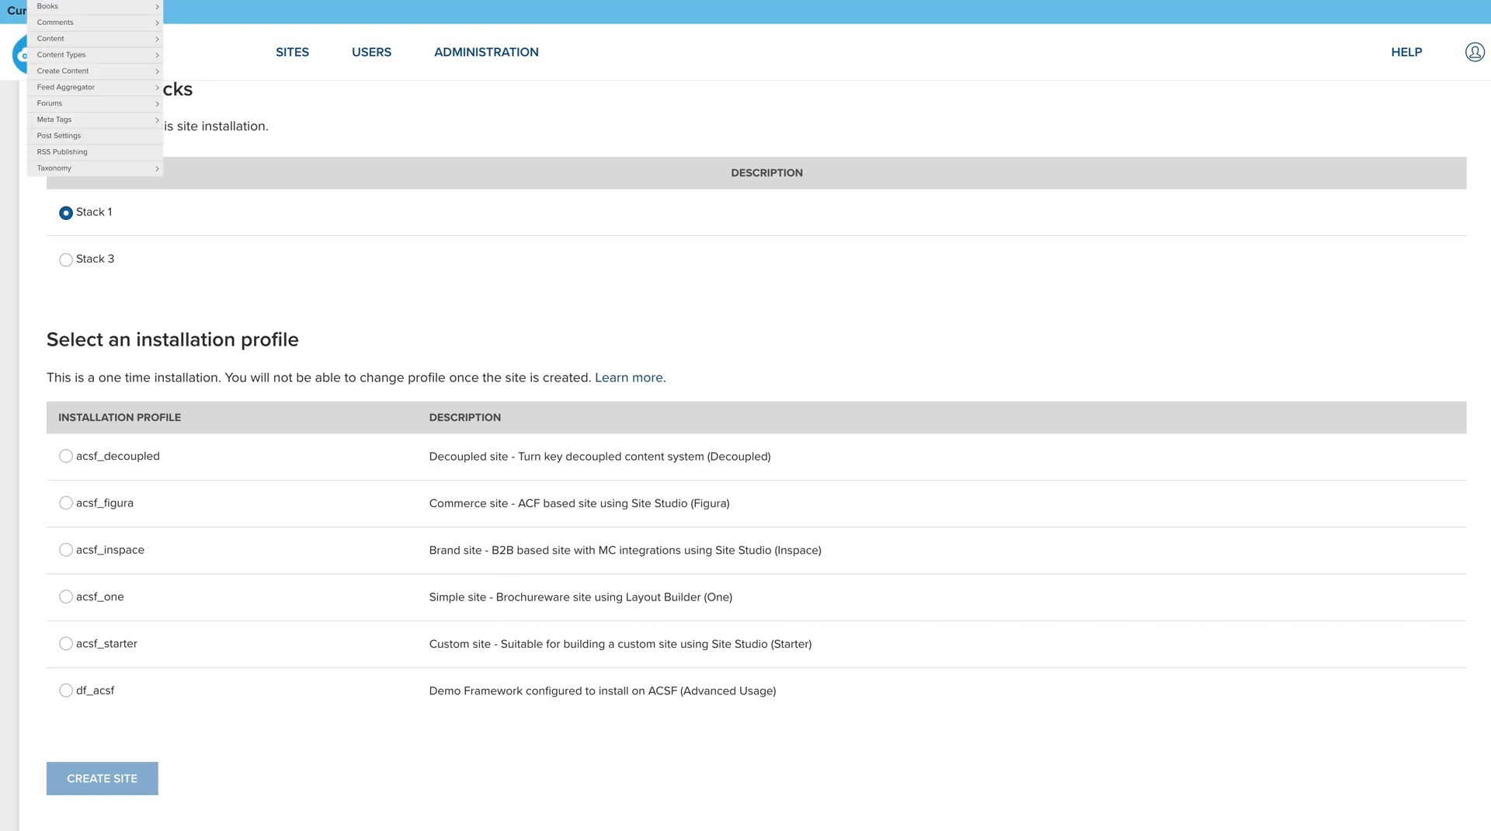
click(66, 1)
right_click(27, 0)
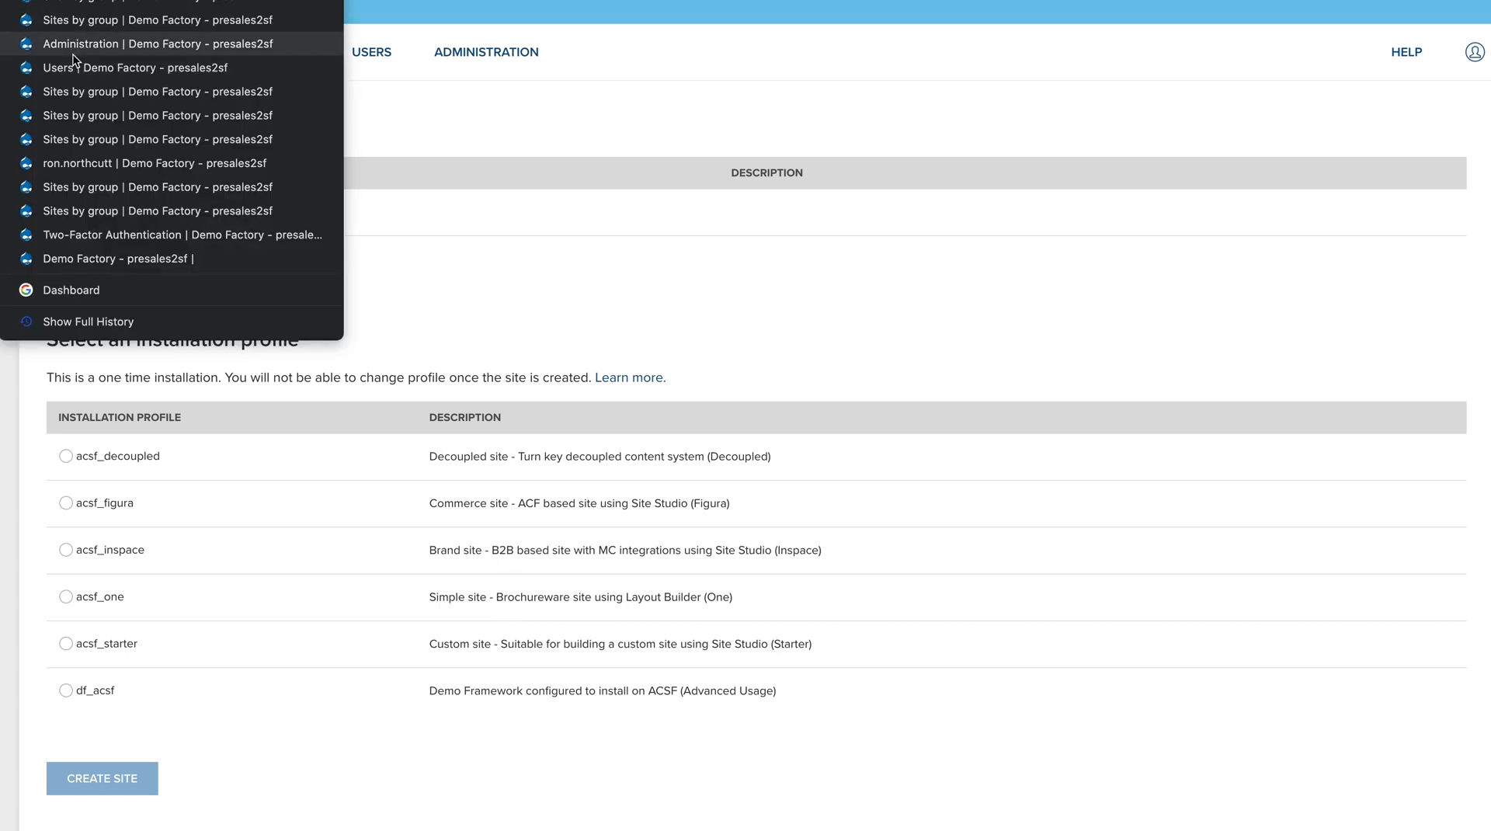
click(73, 18)
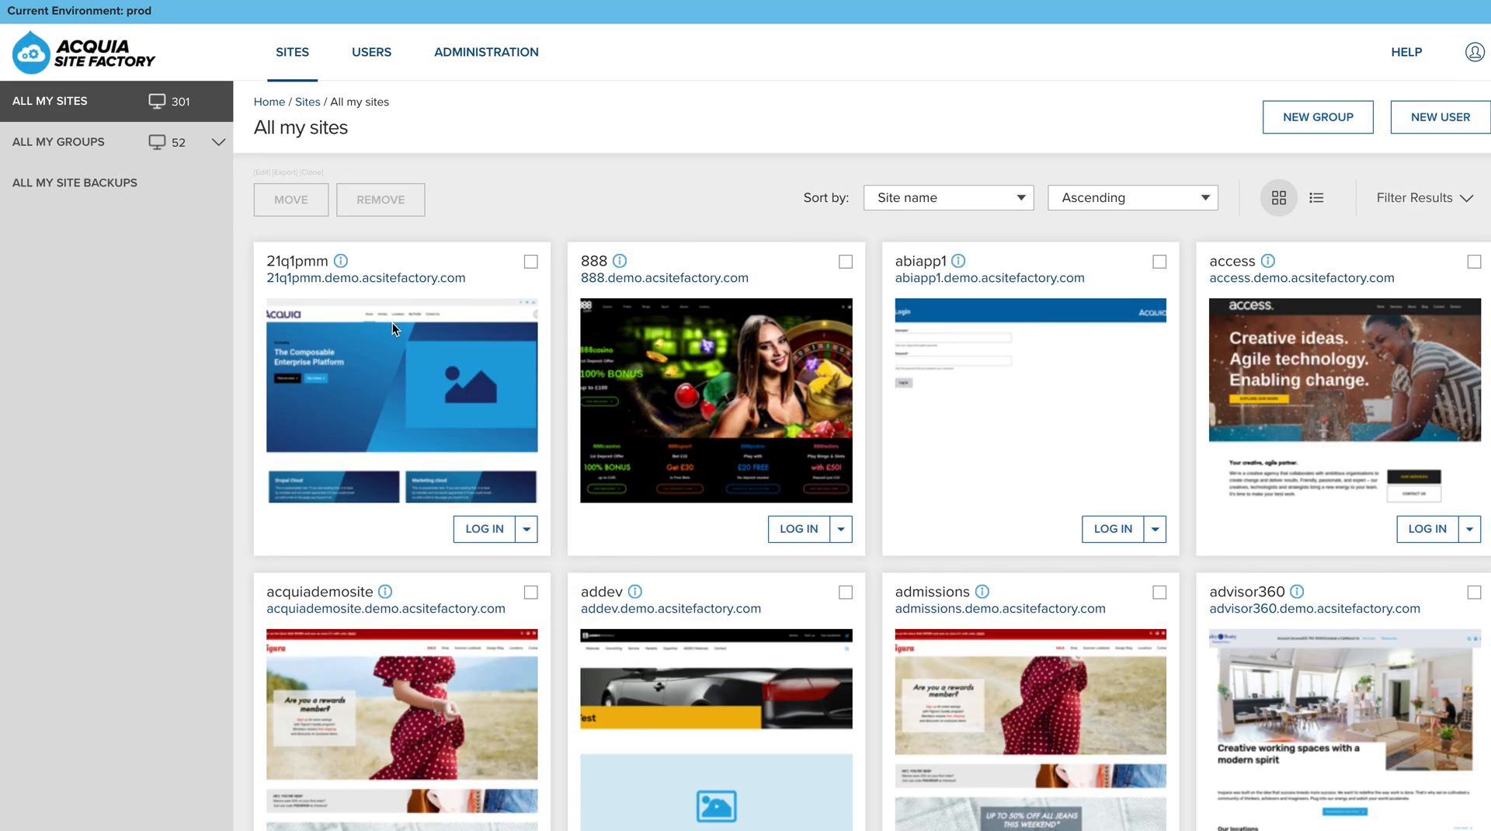
- Reopen the figurarn, onern and starterrn group from the ALL MY GROUPS sidebar list
click(218, 142)
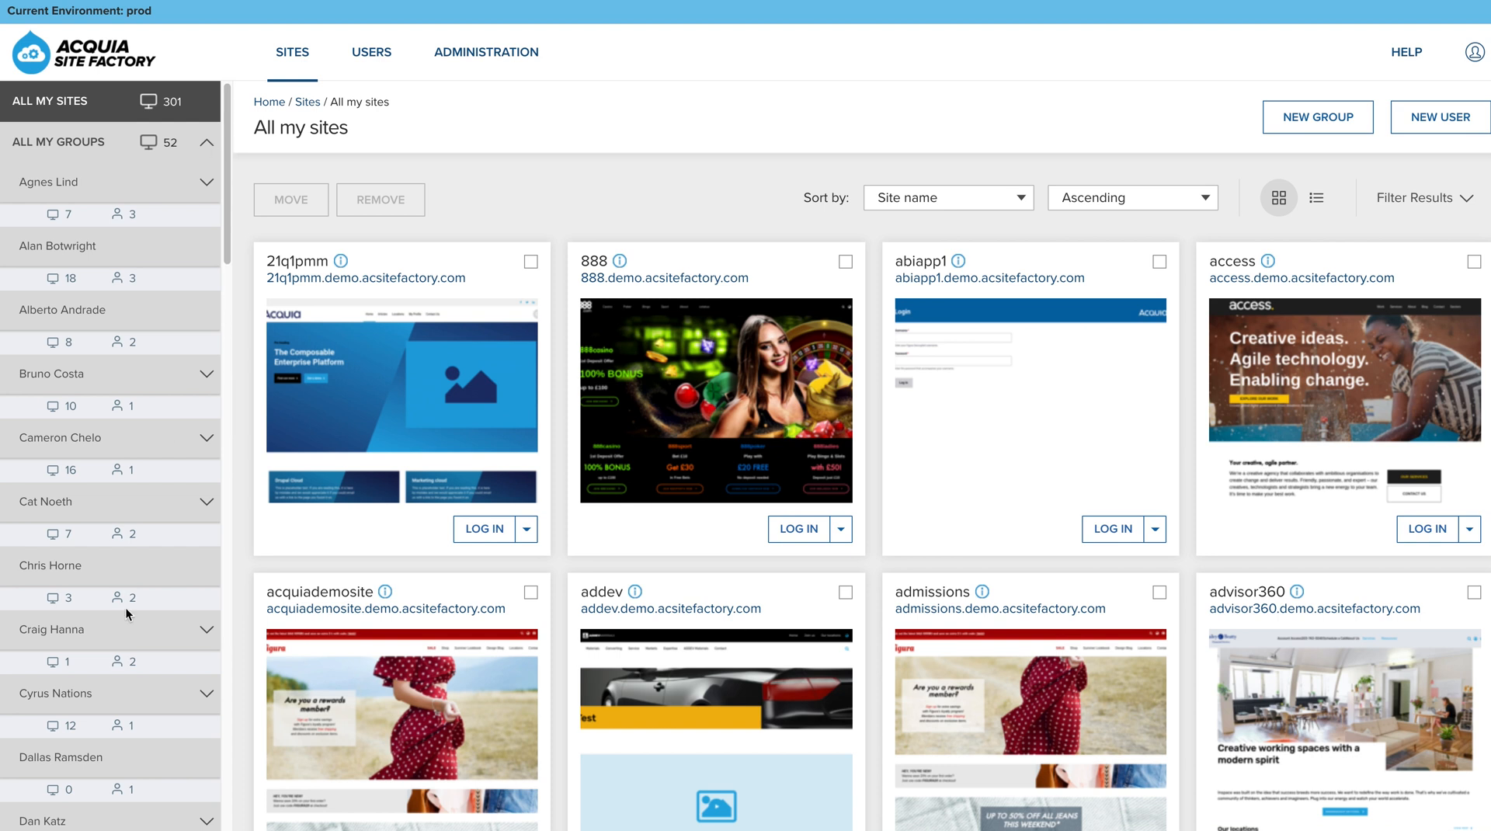
scroll(125, 614, down, 10)
scroll(124, 611, down, 6)
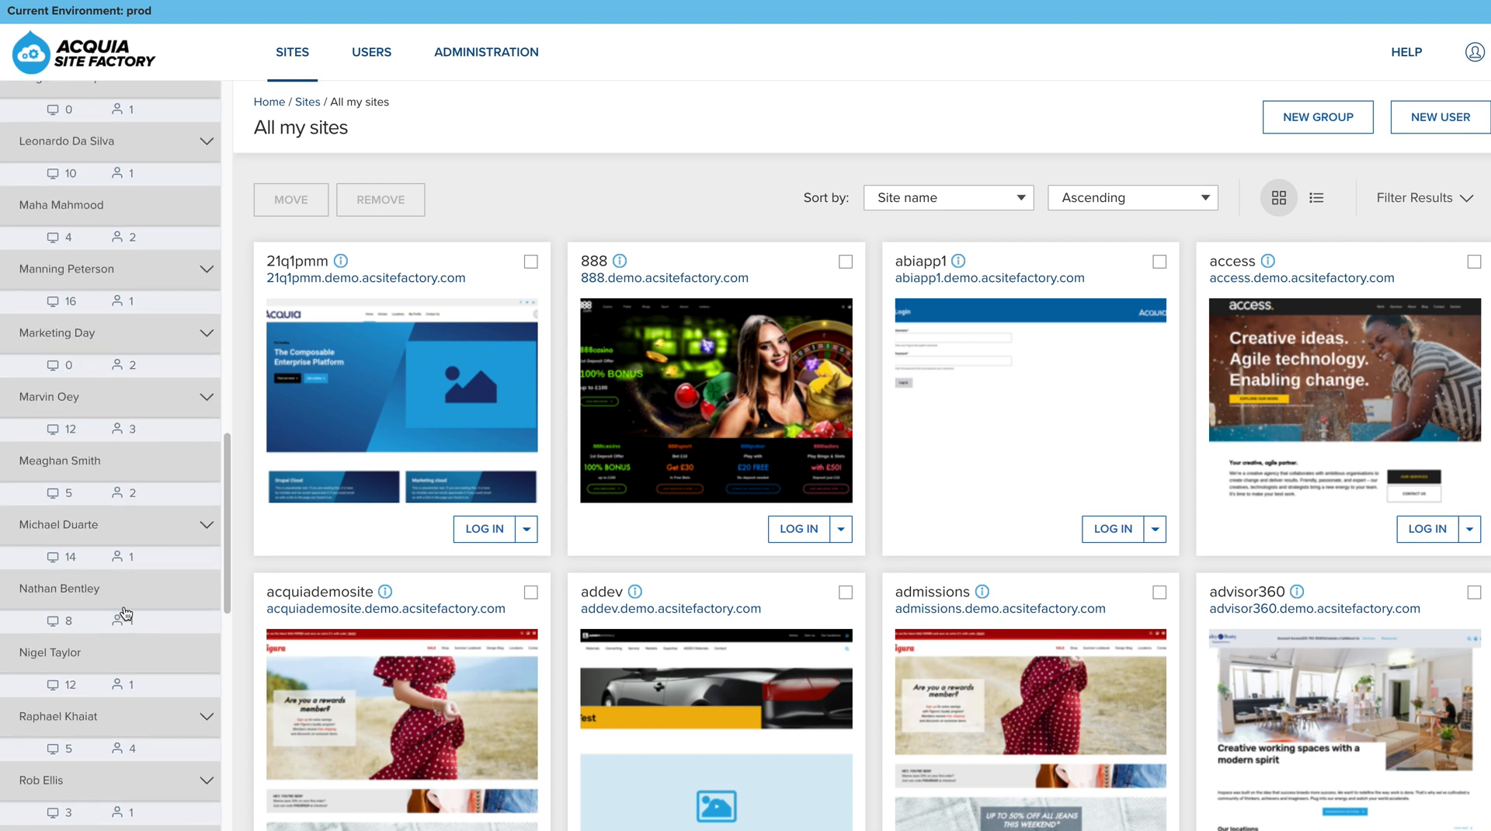
scroll(124, 611, down, 8)
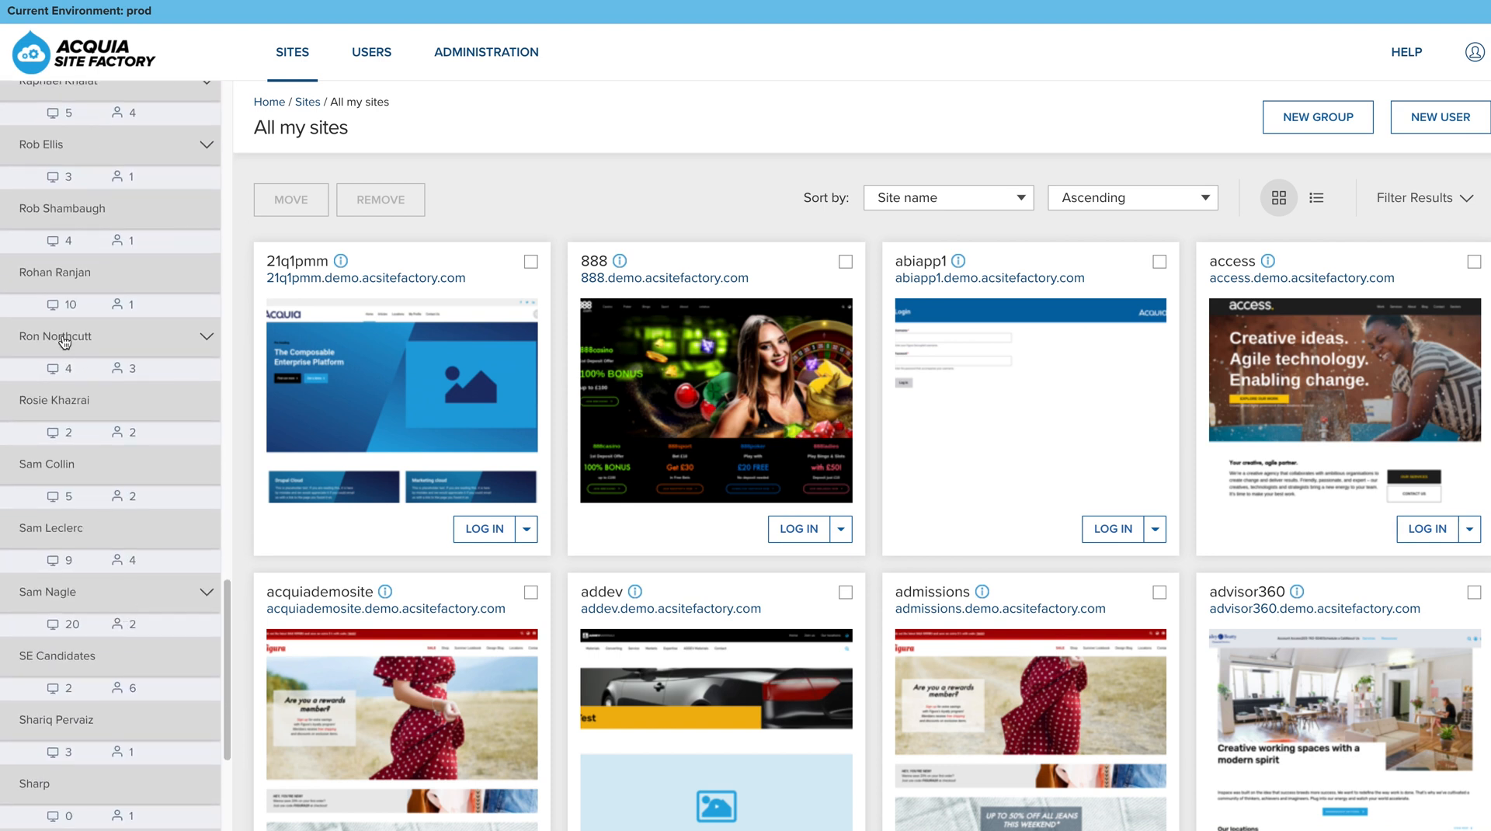
click(64, 340)
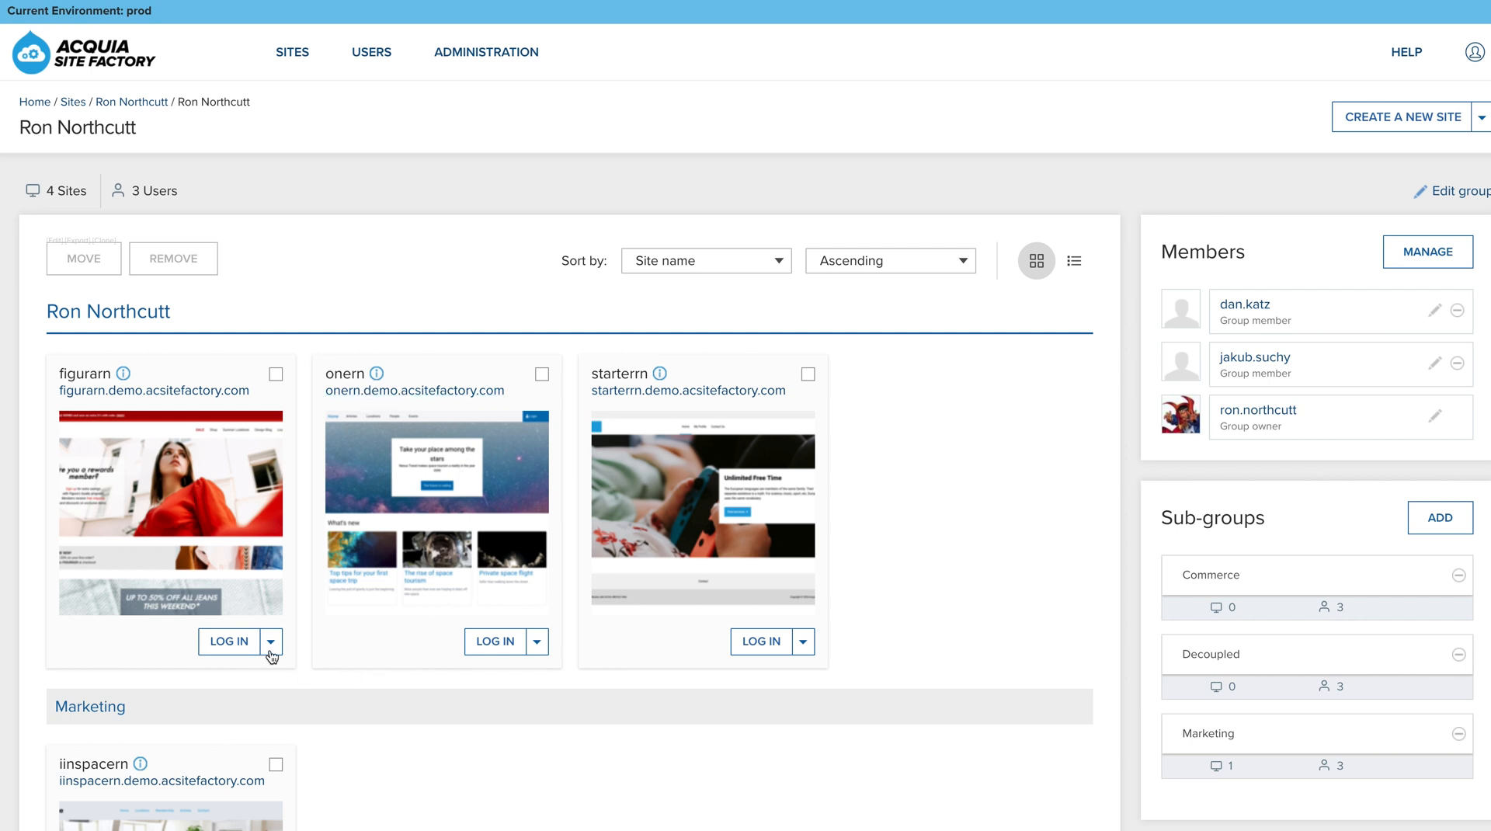
- Log in to the figurarn site and go to the Figura store homepage
click(231, 643)
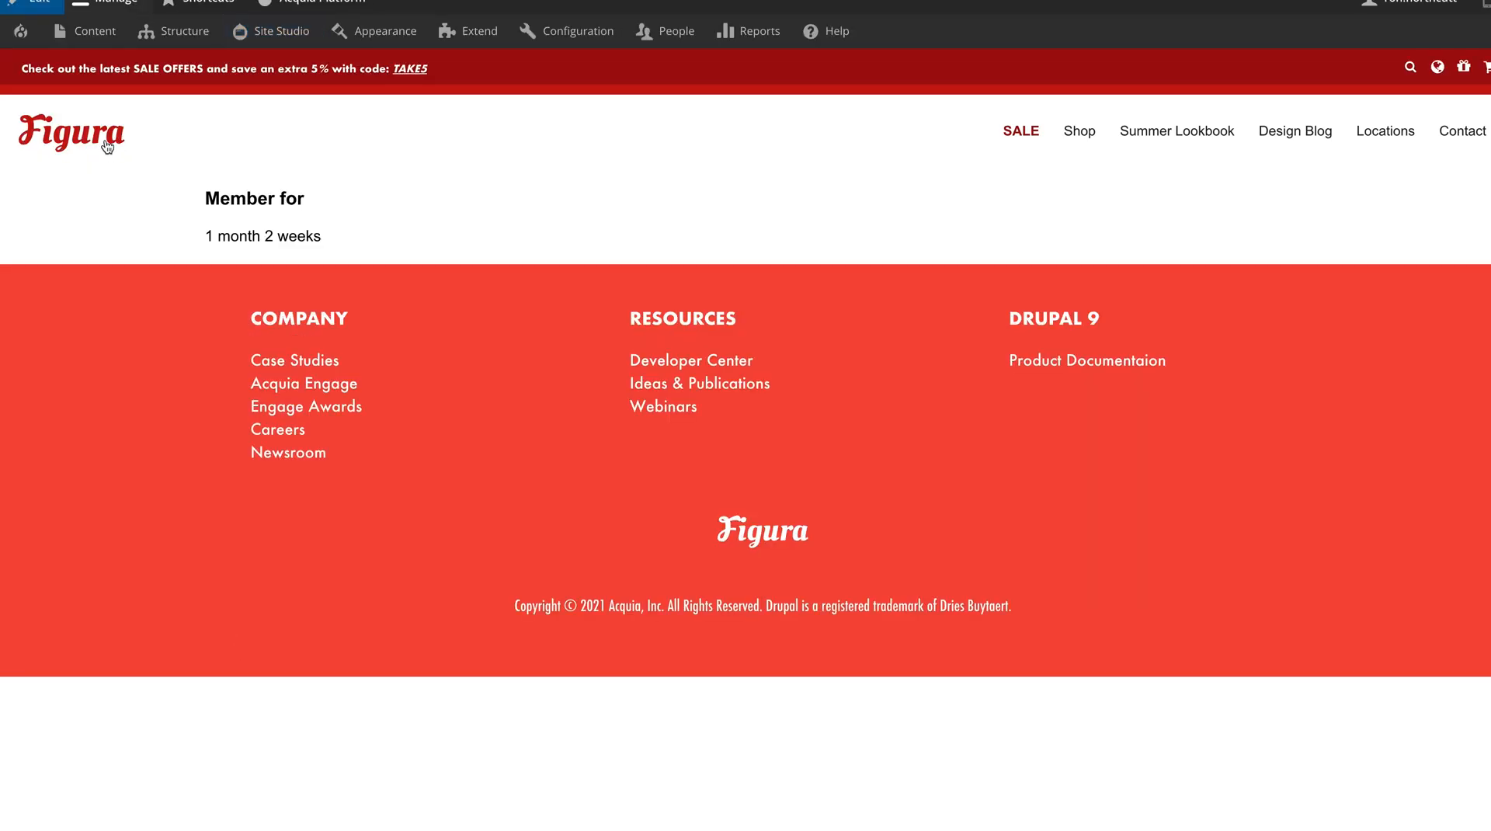
click(107, 147)
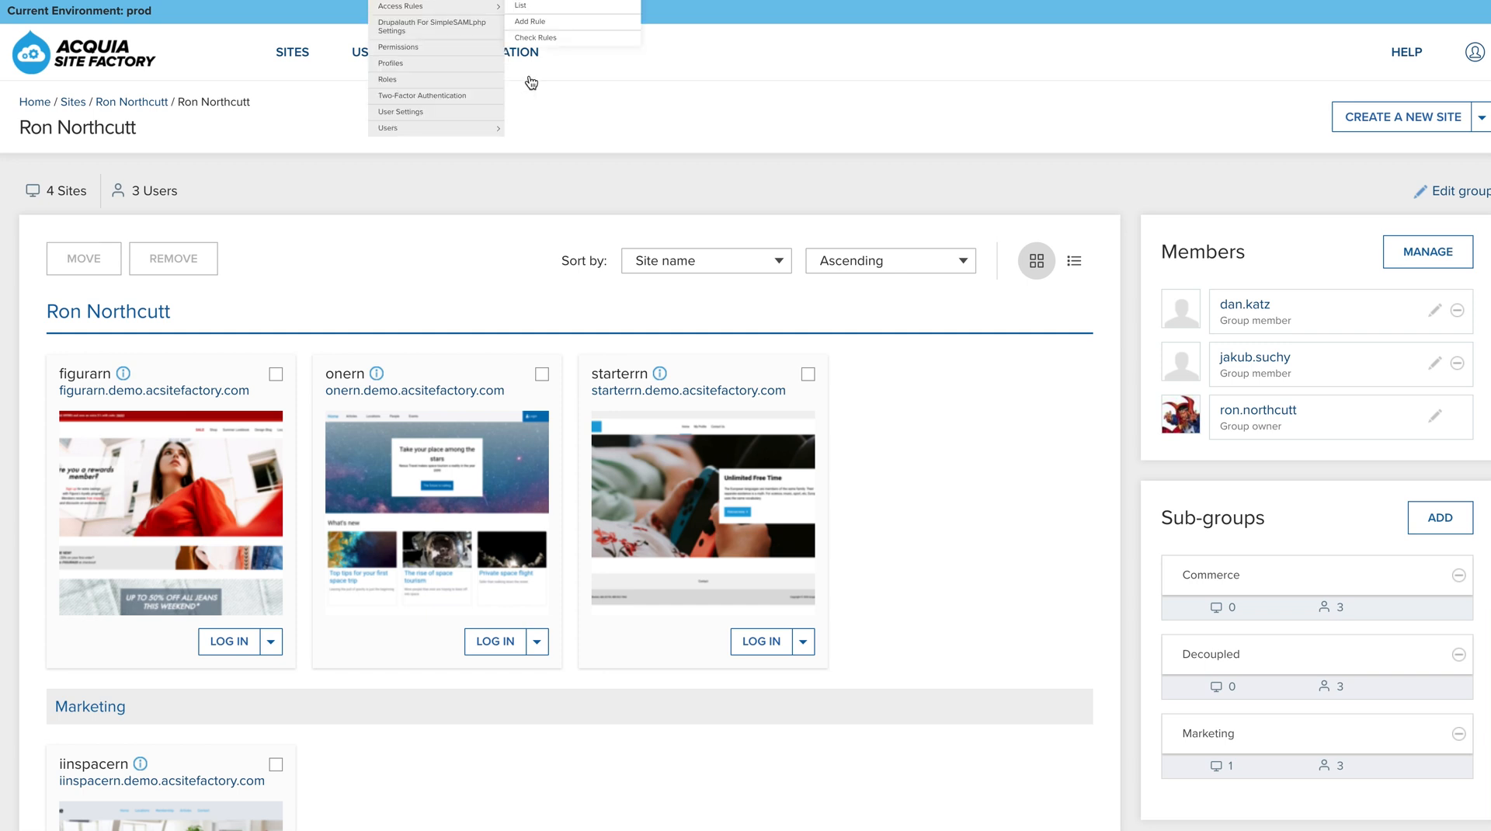
click(538, 184)
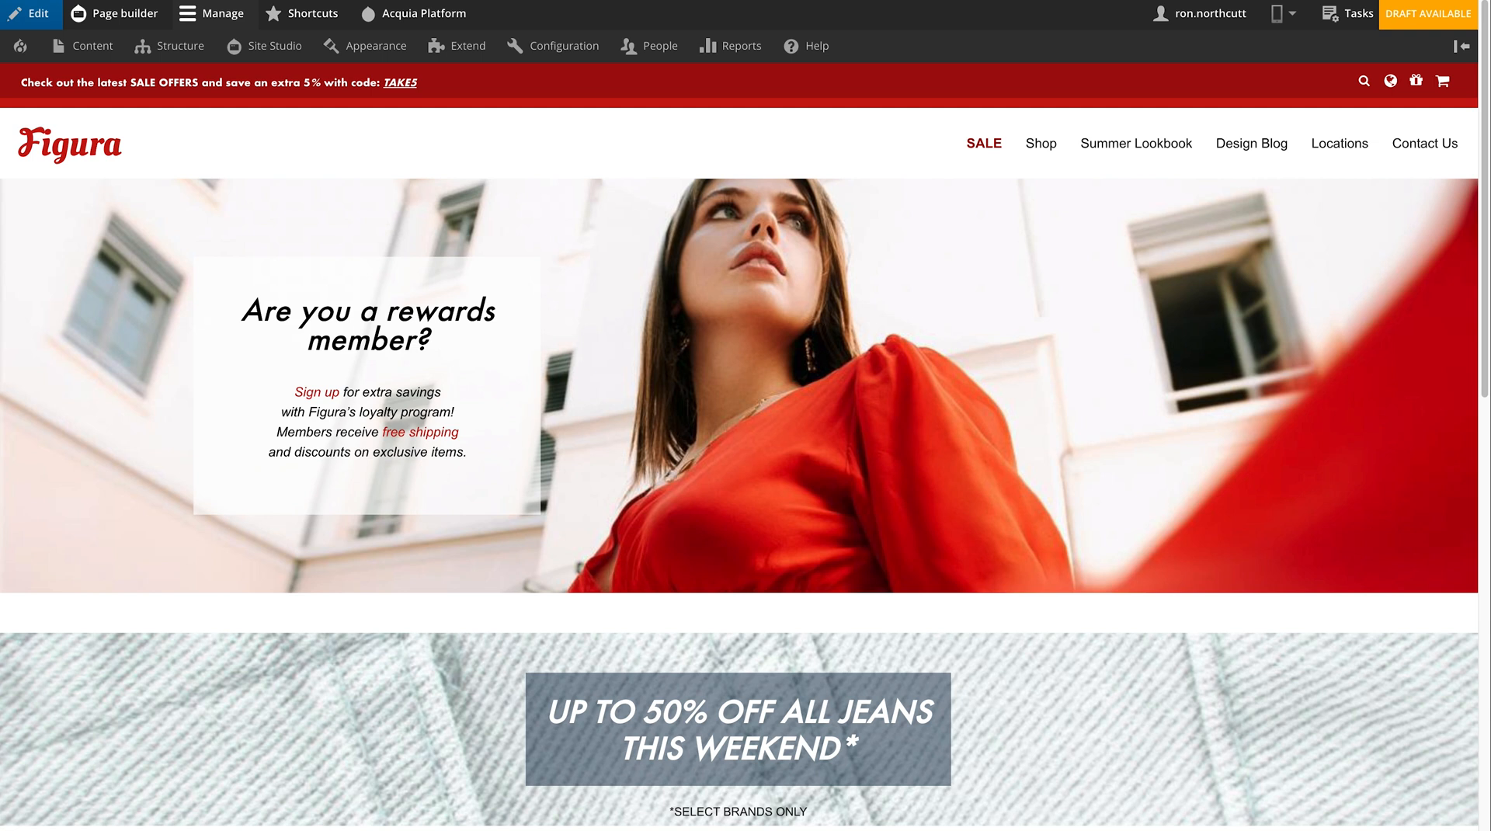
- Go to Structure > Content types > Article and open its Manage fields list of nine fields
mouse_move(476, 57)
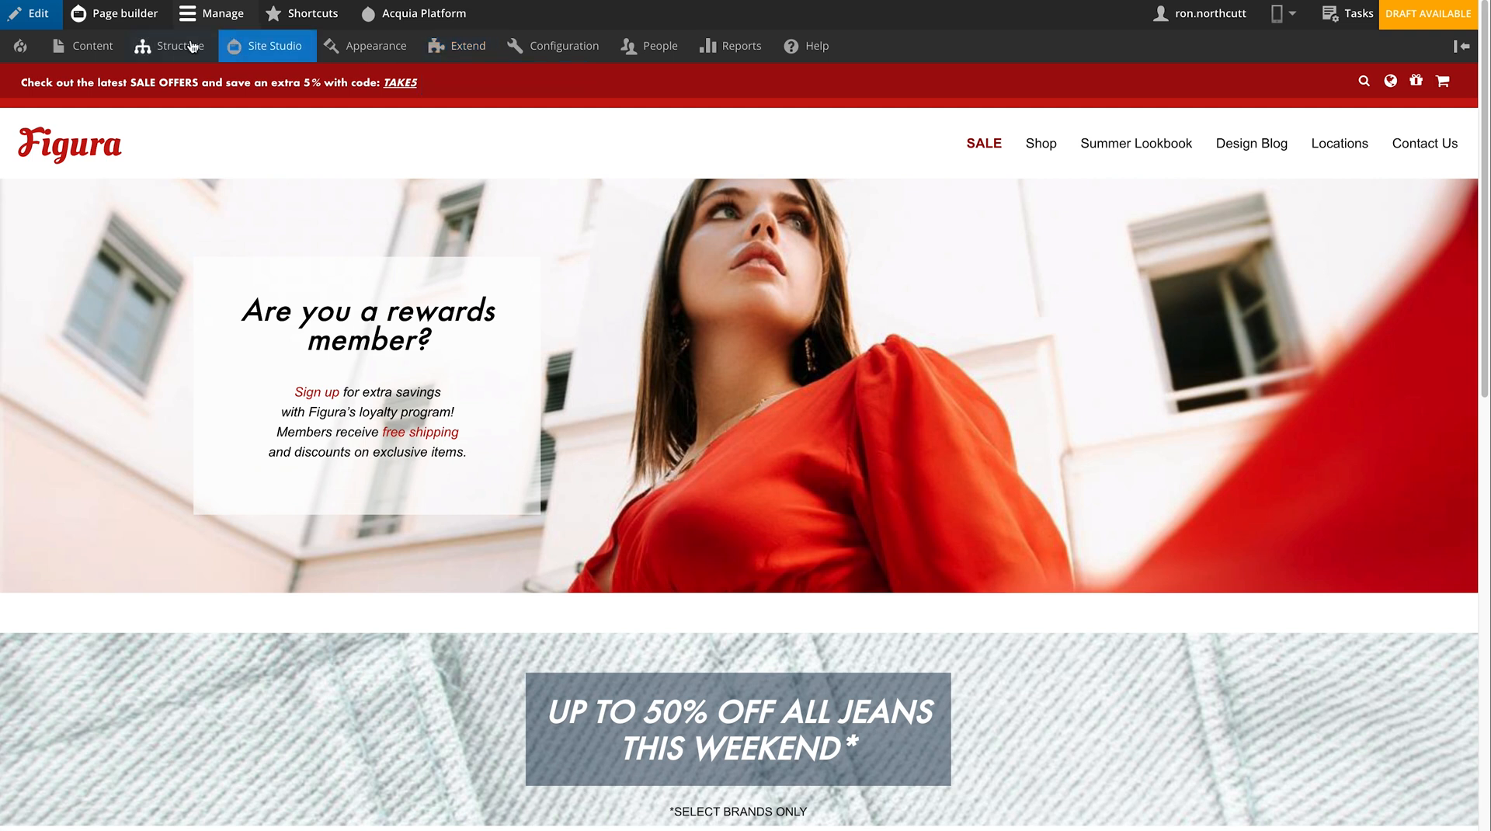
mouse_move(175, 45)
mouse_move(191, 147)
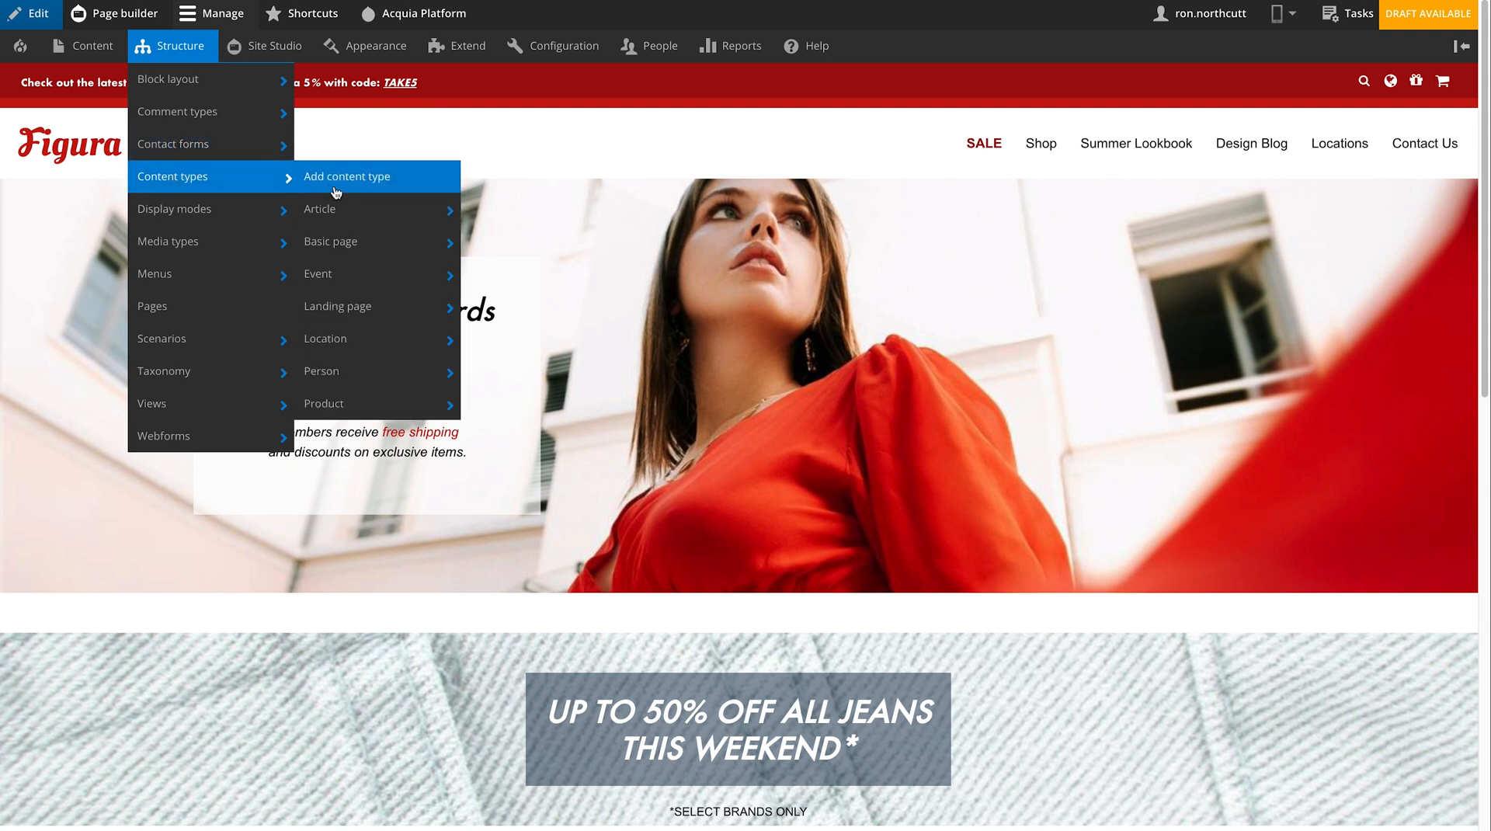
mouse_move(340, 205)
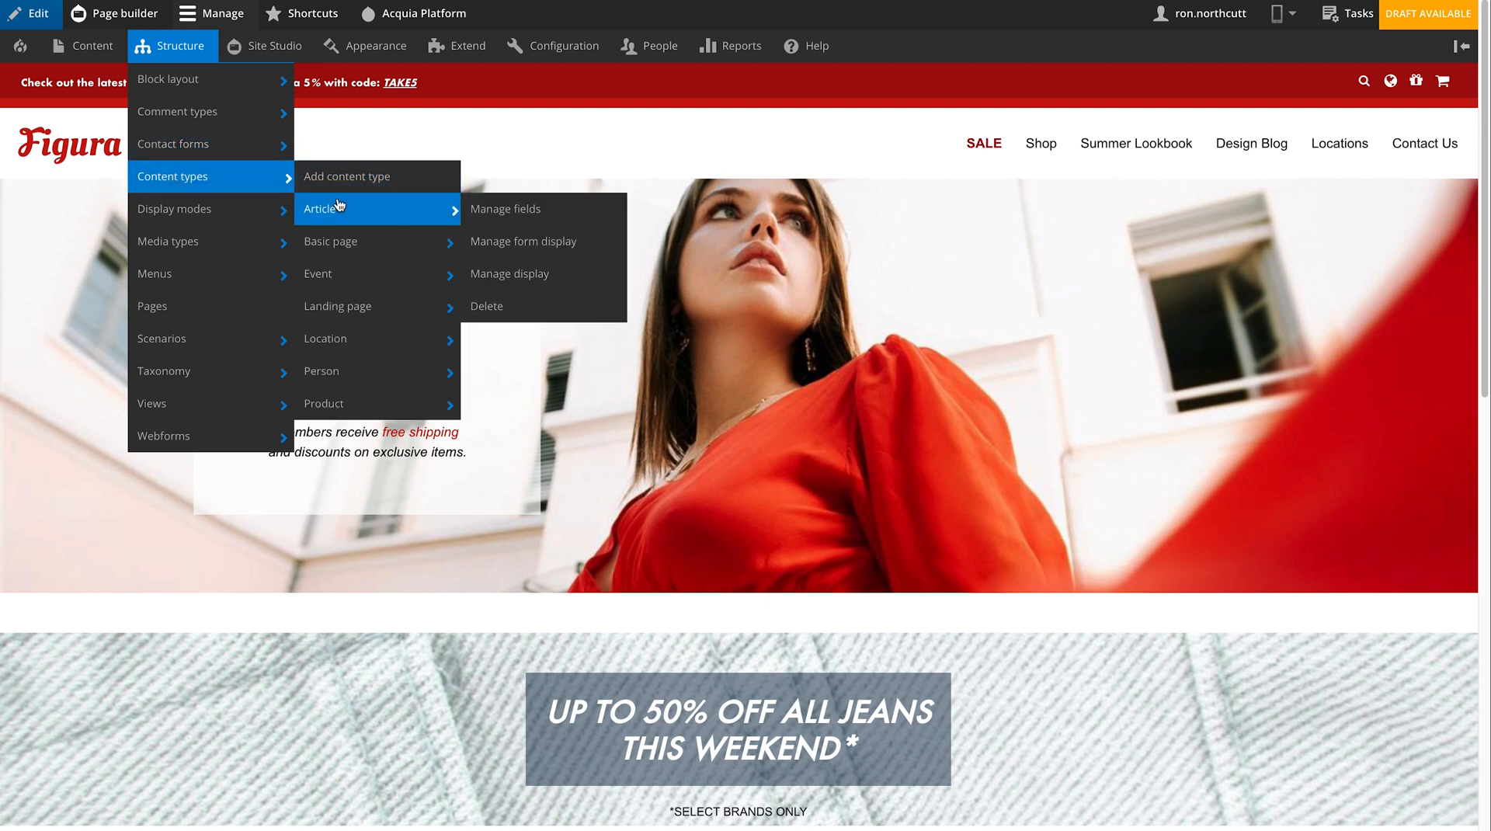
click(340, 209)
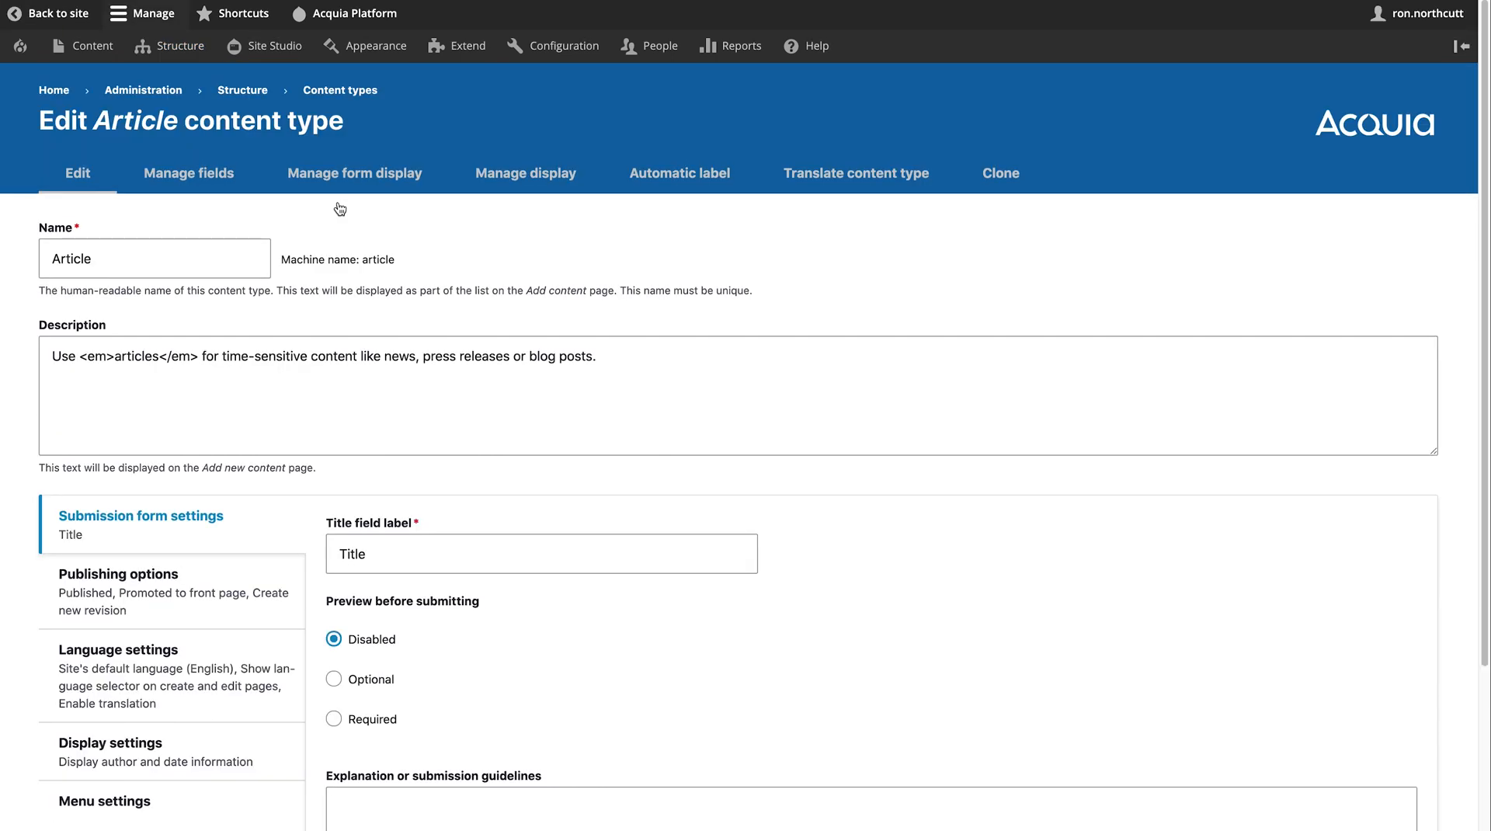
click(218, 183)
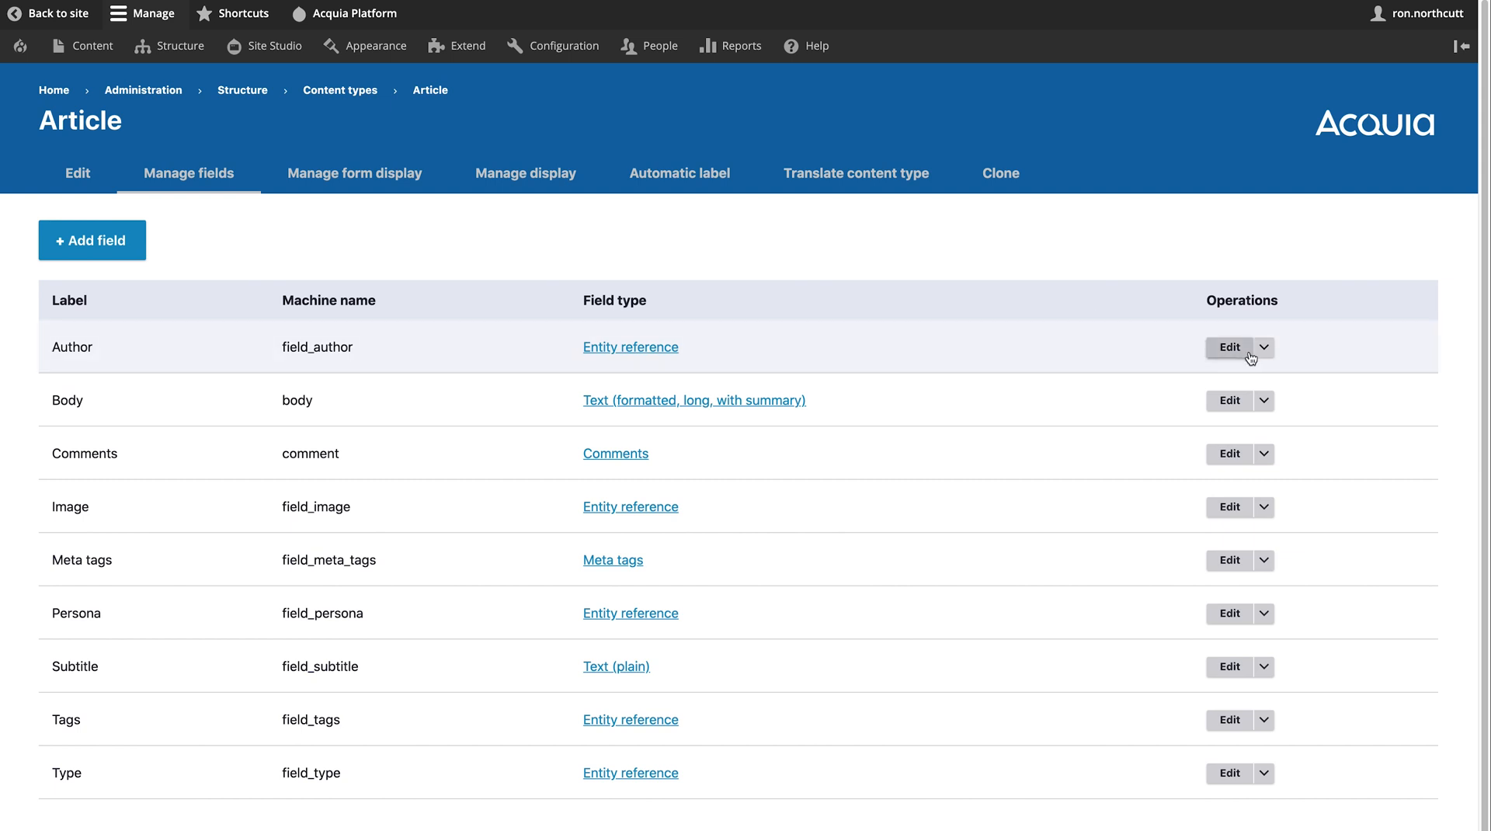
- Browse the field types for Article without adding one, then open its form display settings
click(111, 256)
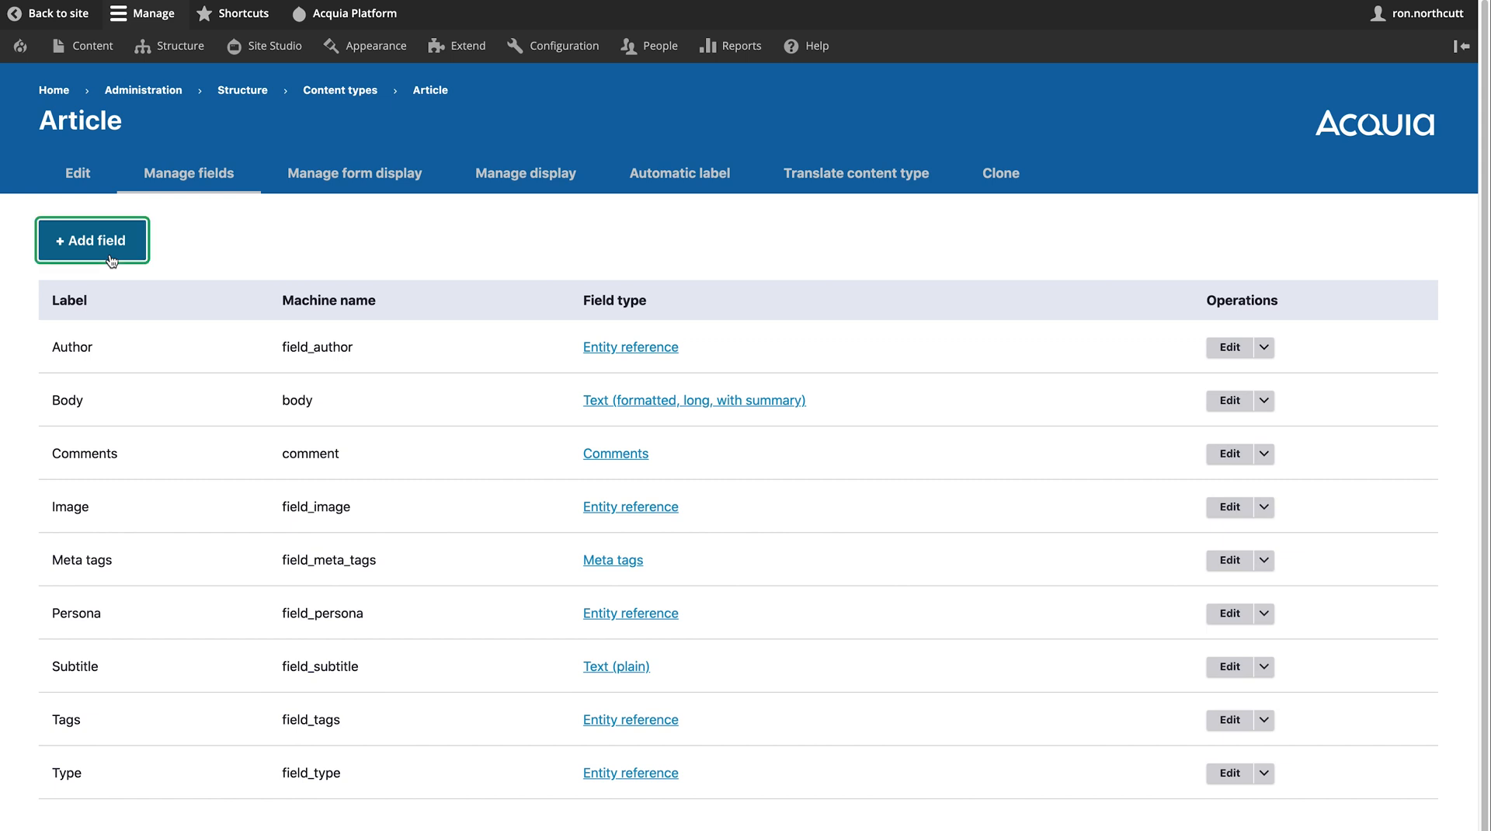
click(170, 251)
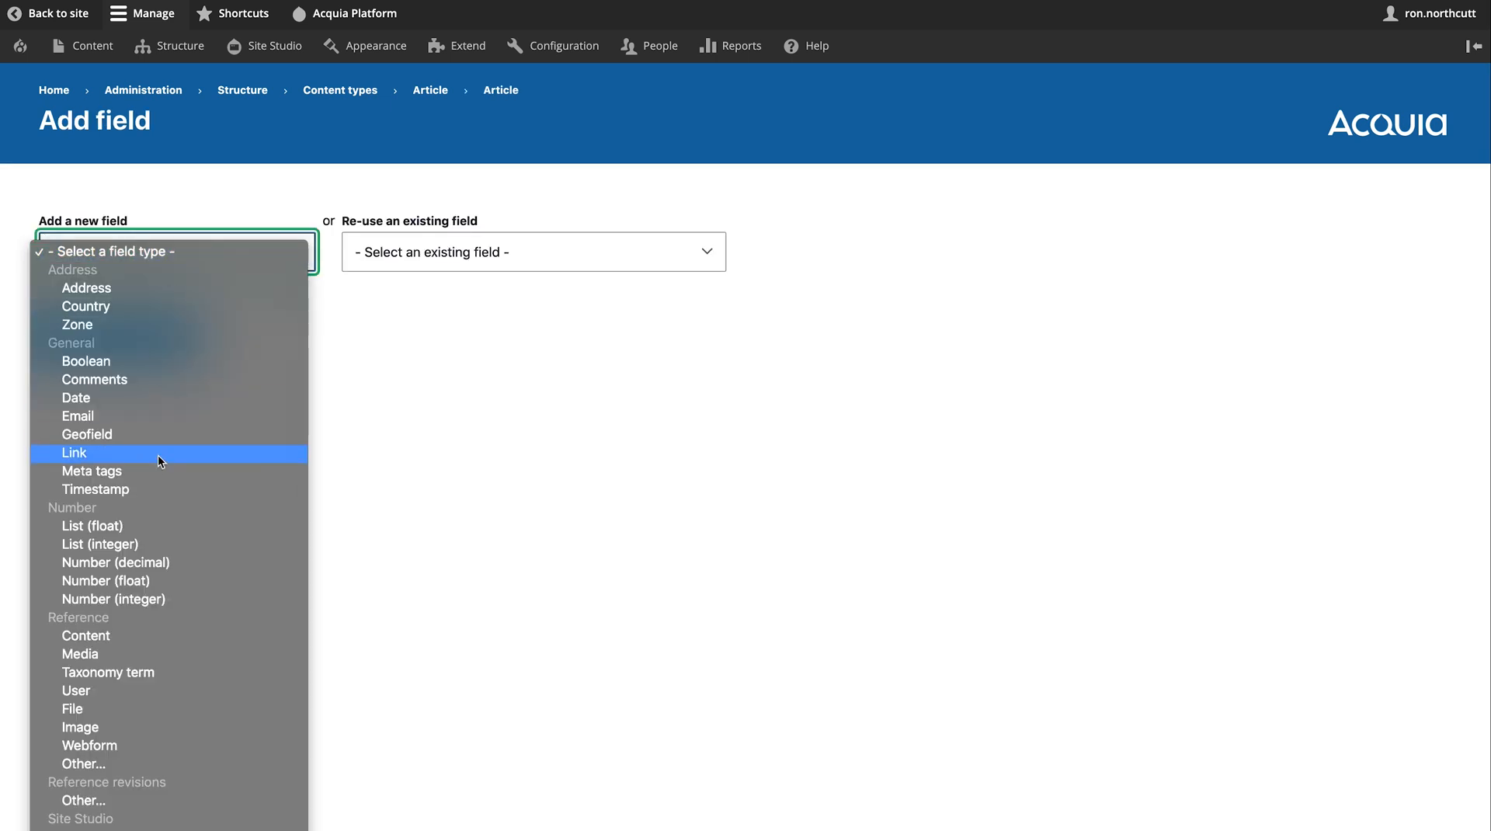
click(432, 436)
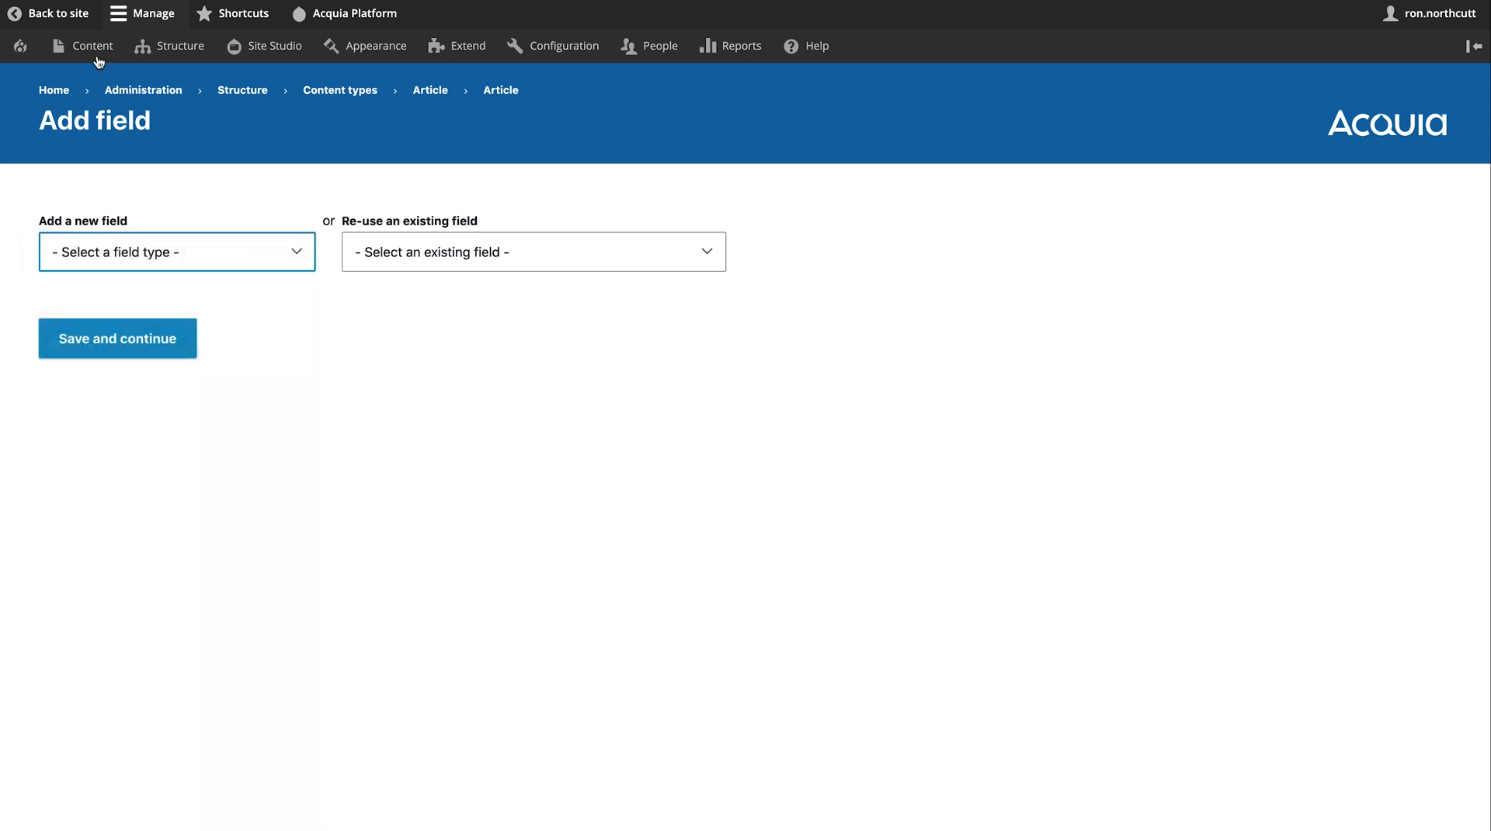
click(23, 1)
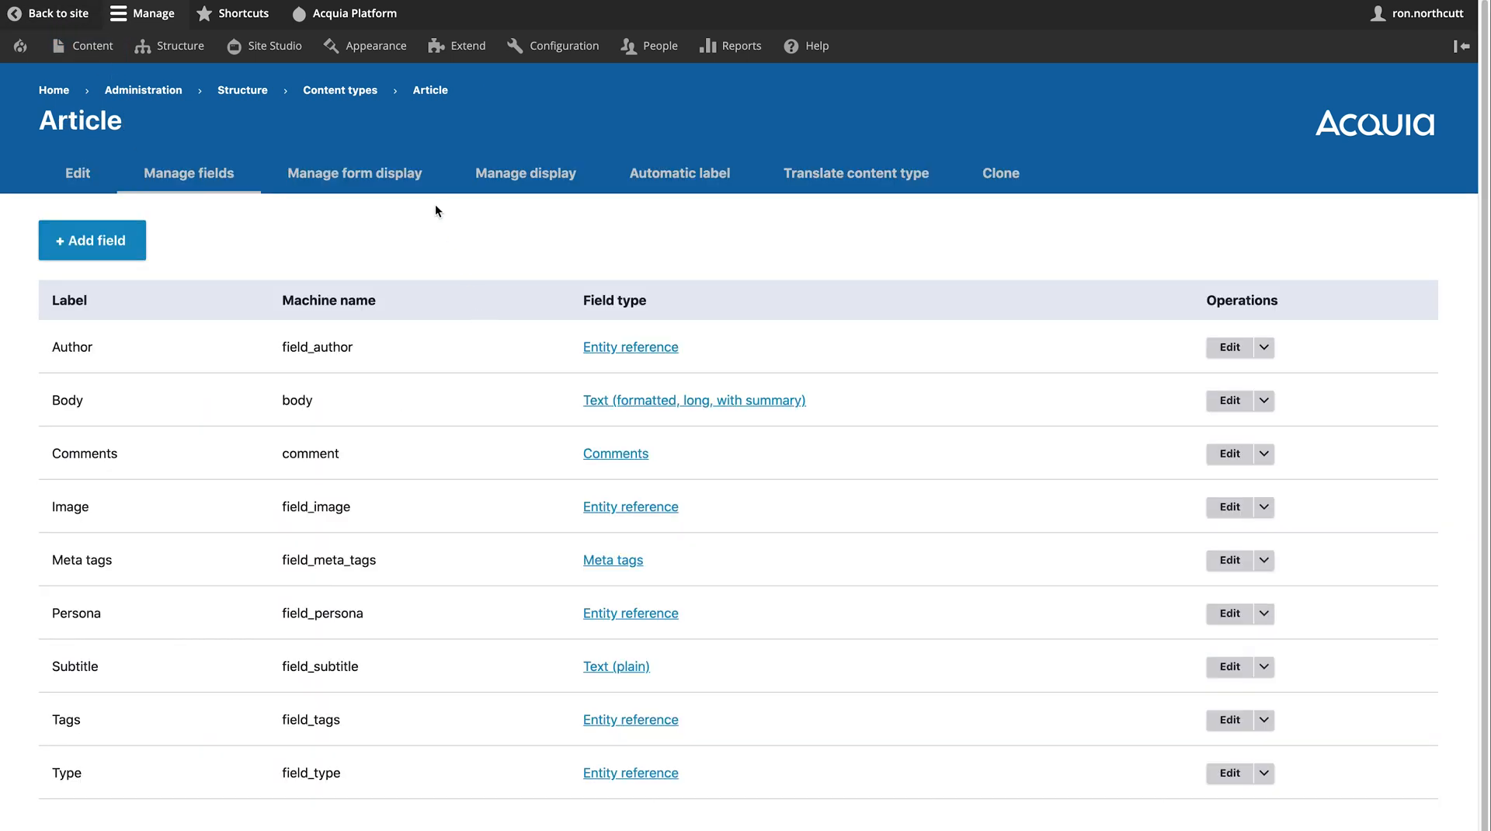
click(398, 174)
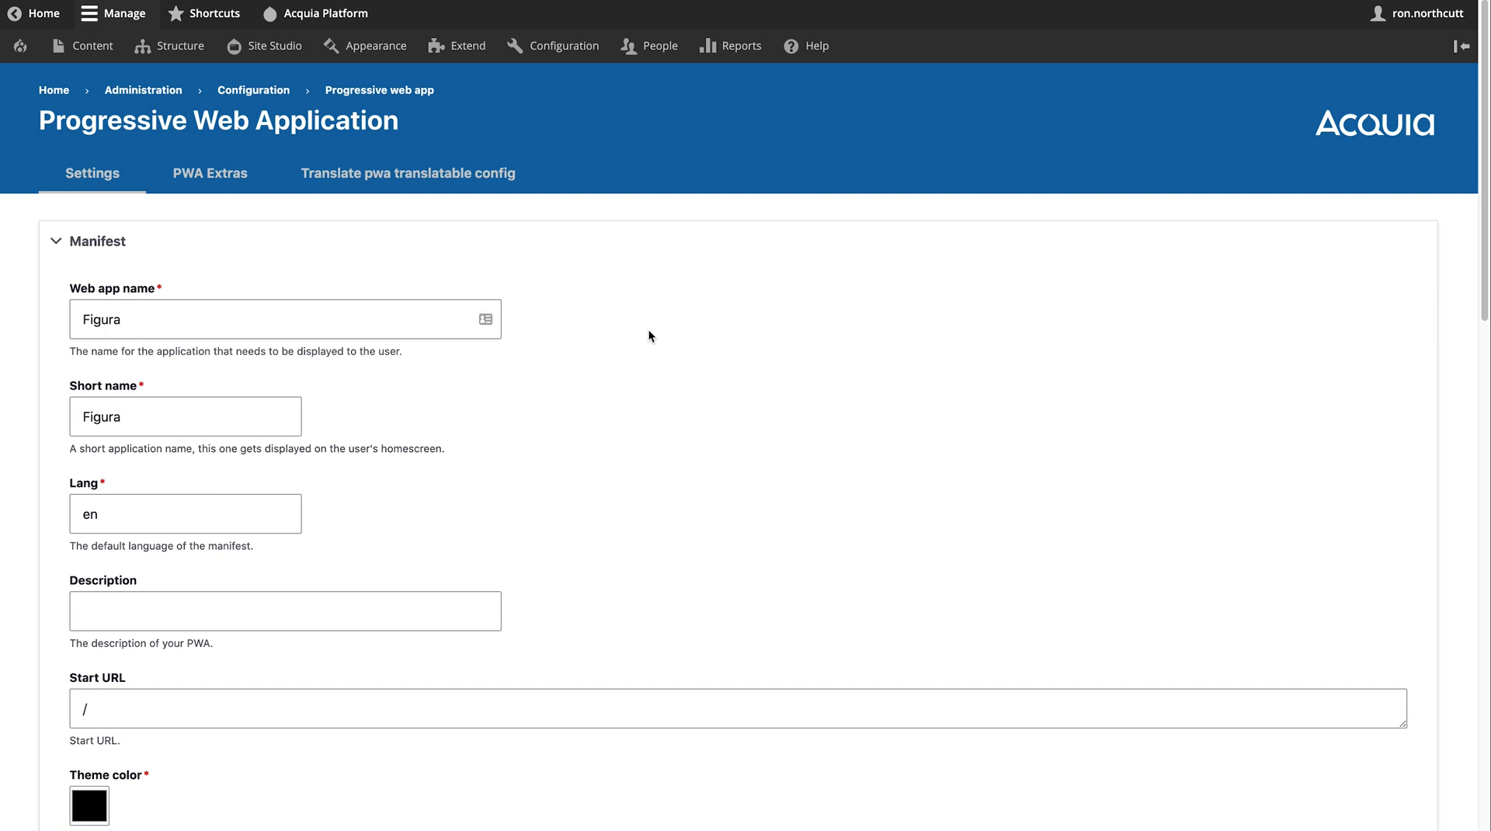
- Scroll through the PWA settings and close the Install app prompt
scroll(649, 335, down, 5)
scroll(649, 336, down, 5)
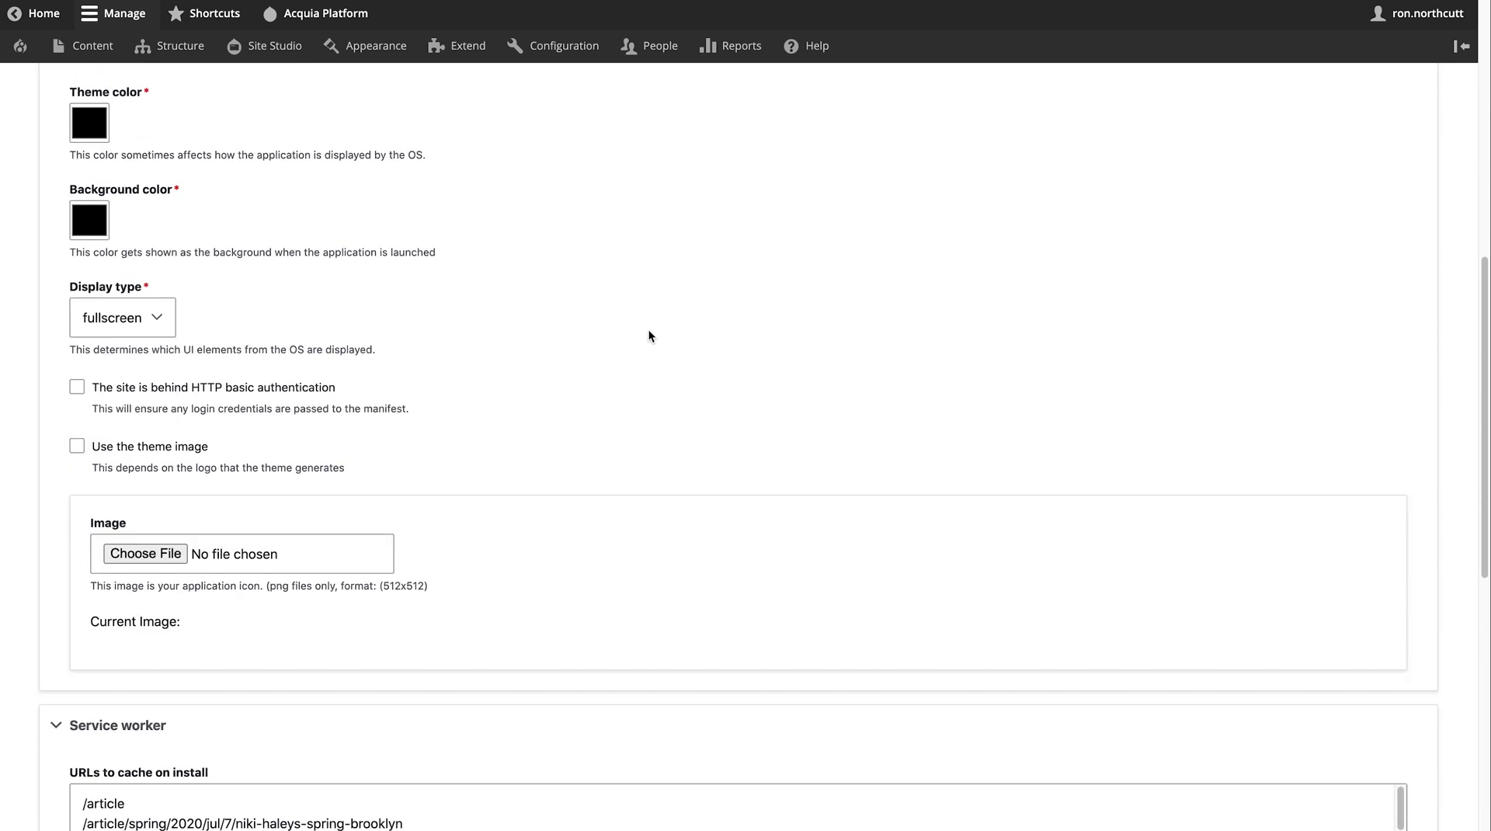
scroll(649, 331, down, 6)
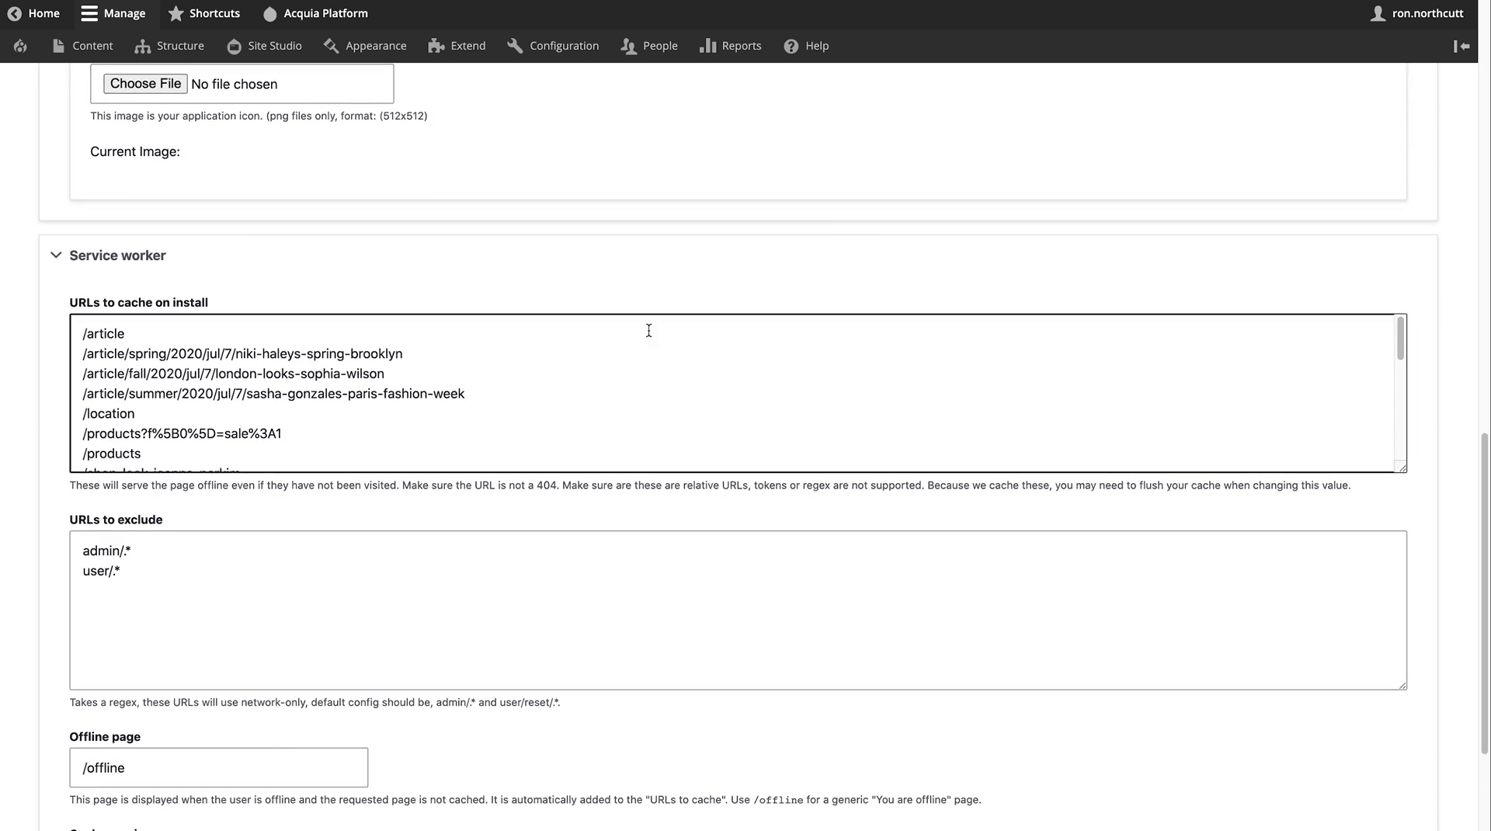
scroll(650, 331, down, 2)
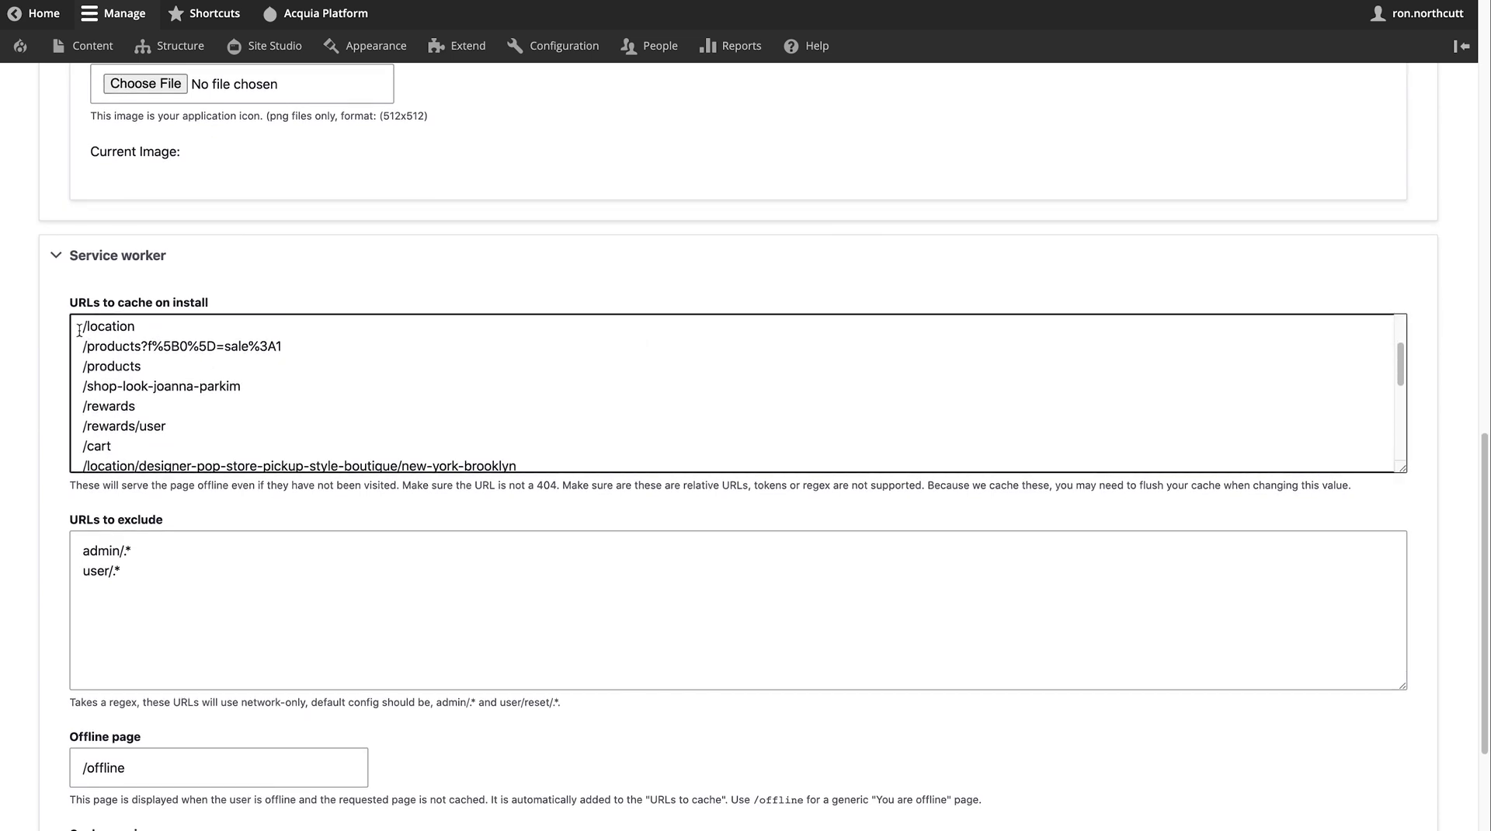
click(34, 337)
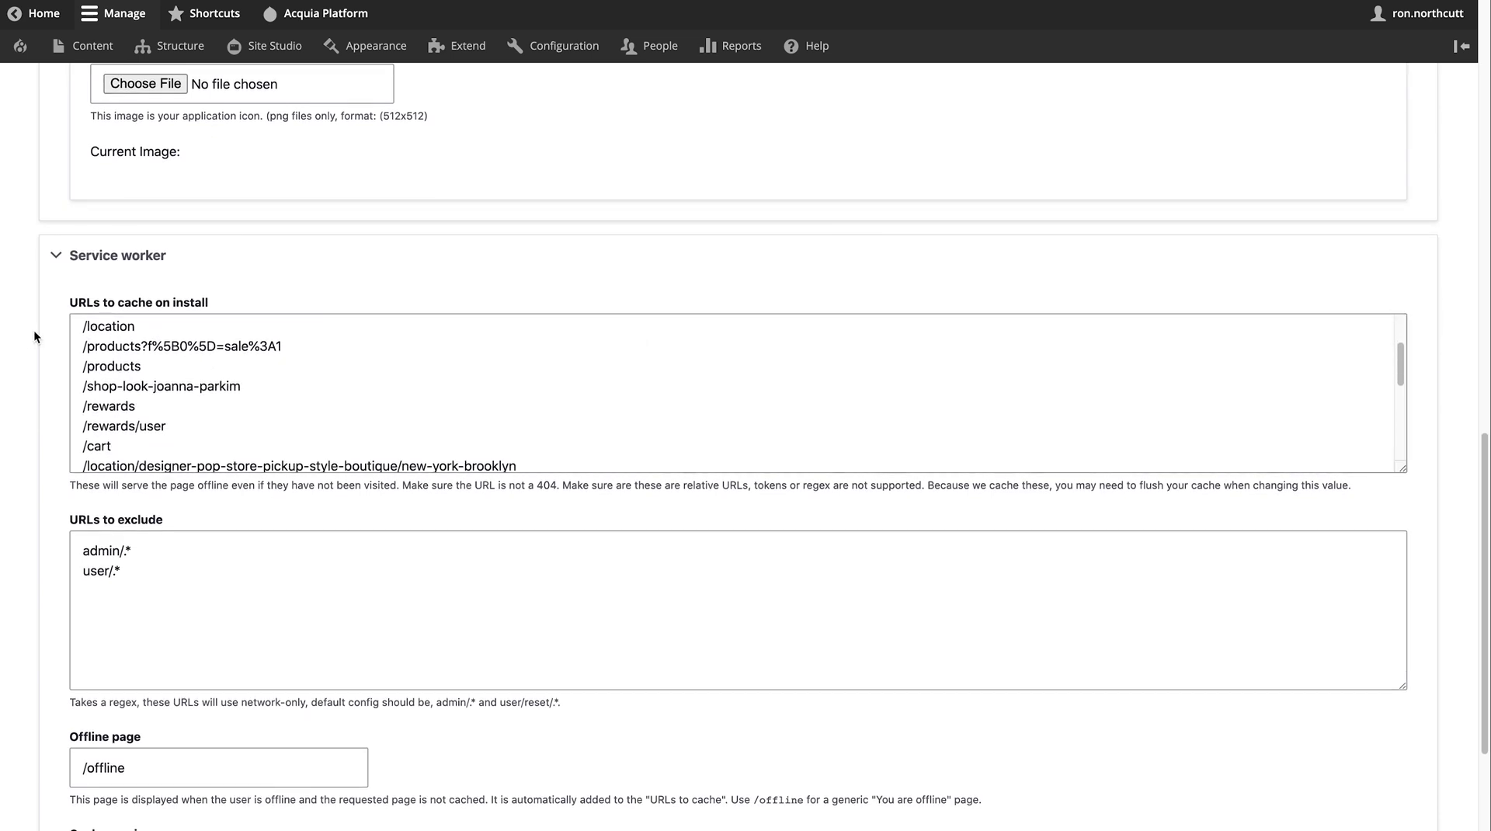
scroll(34, 337, down, 4)
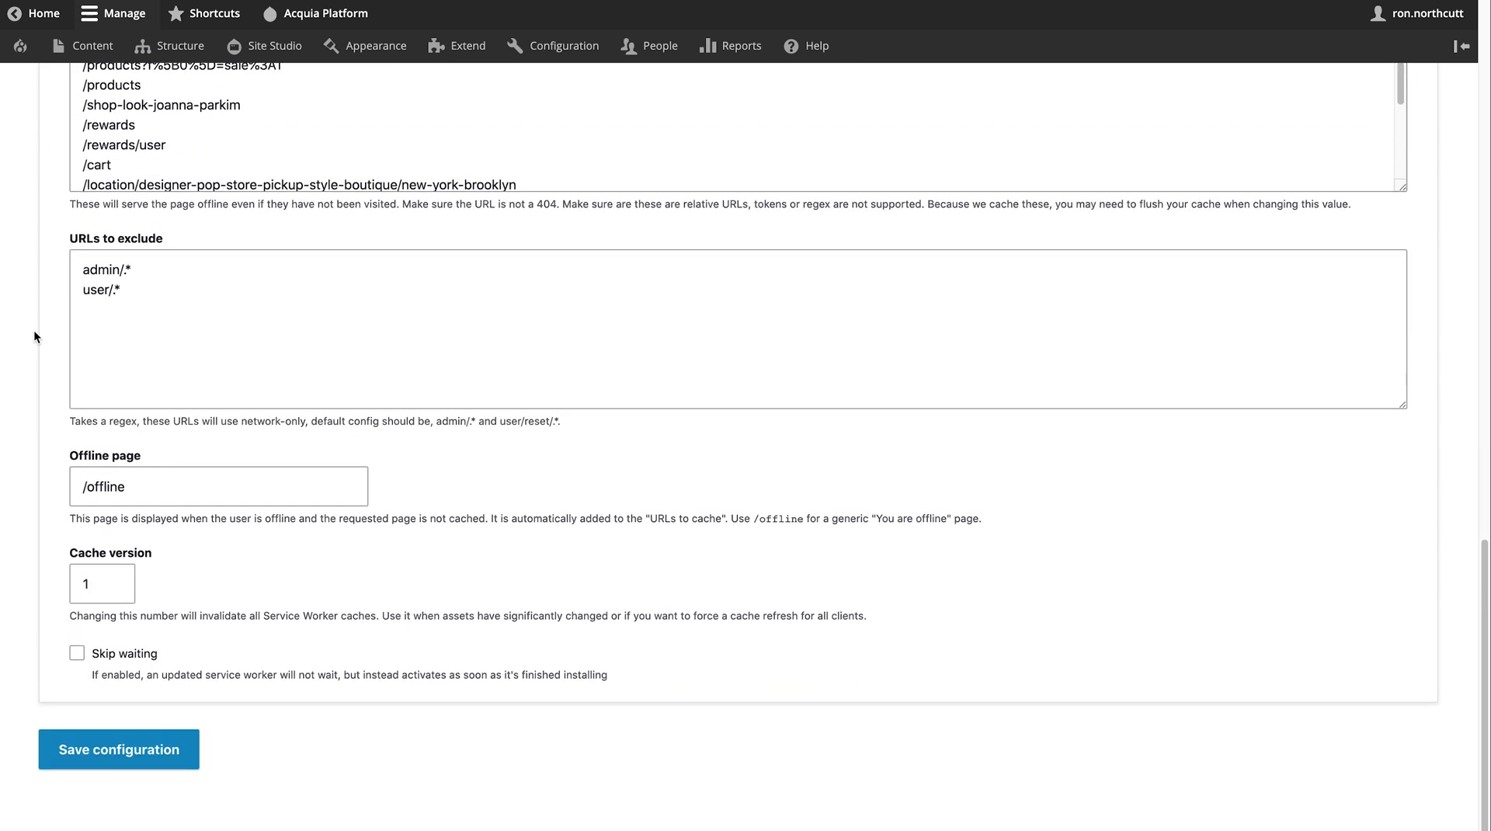
scroll(34, 337, up, 15)
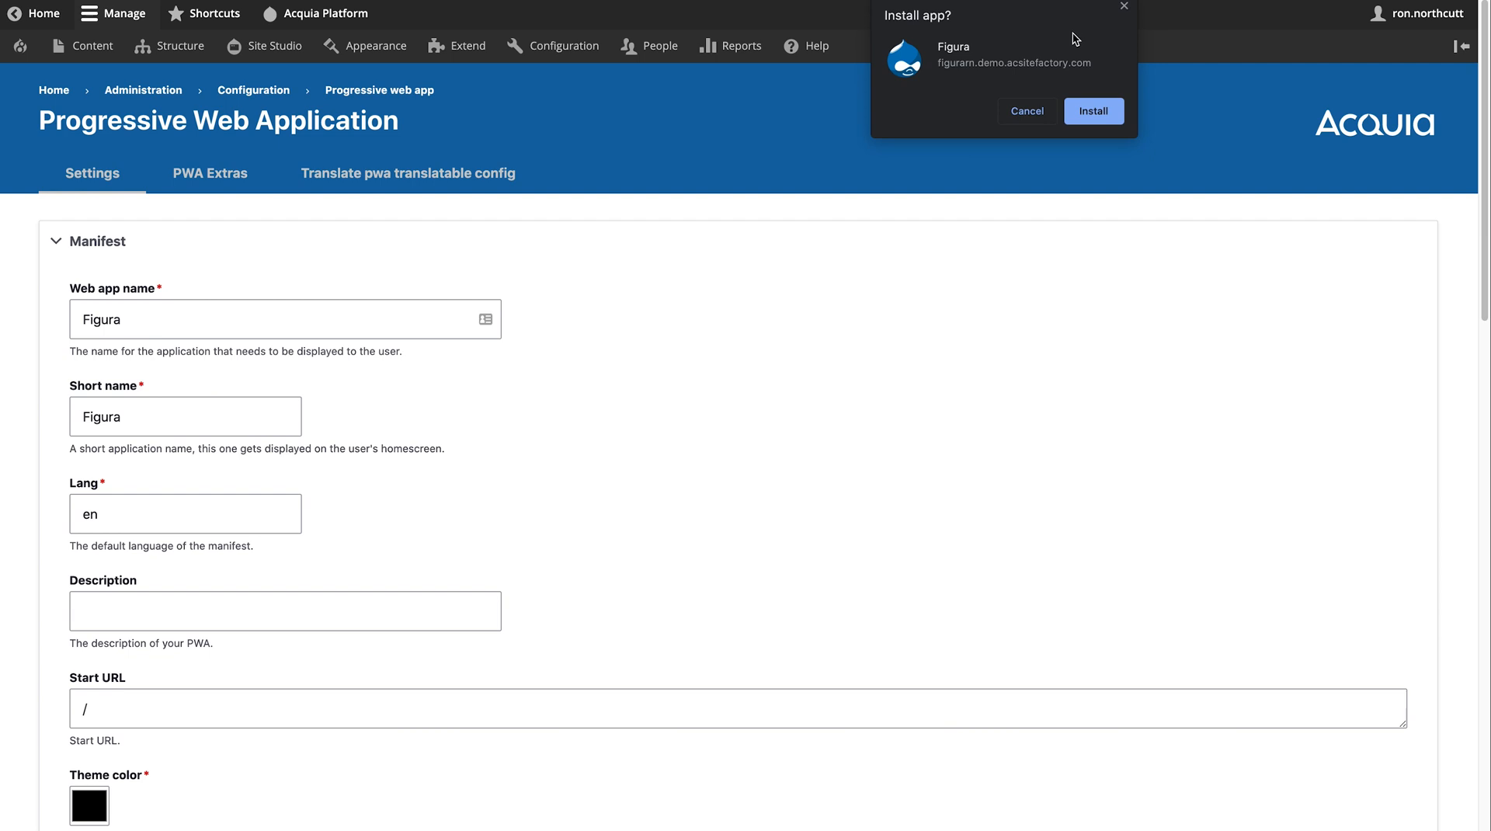
click(1124, 6)
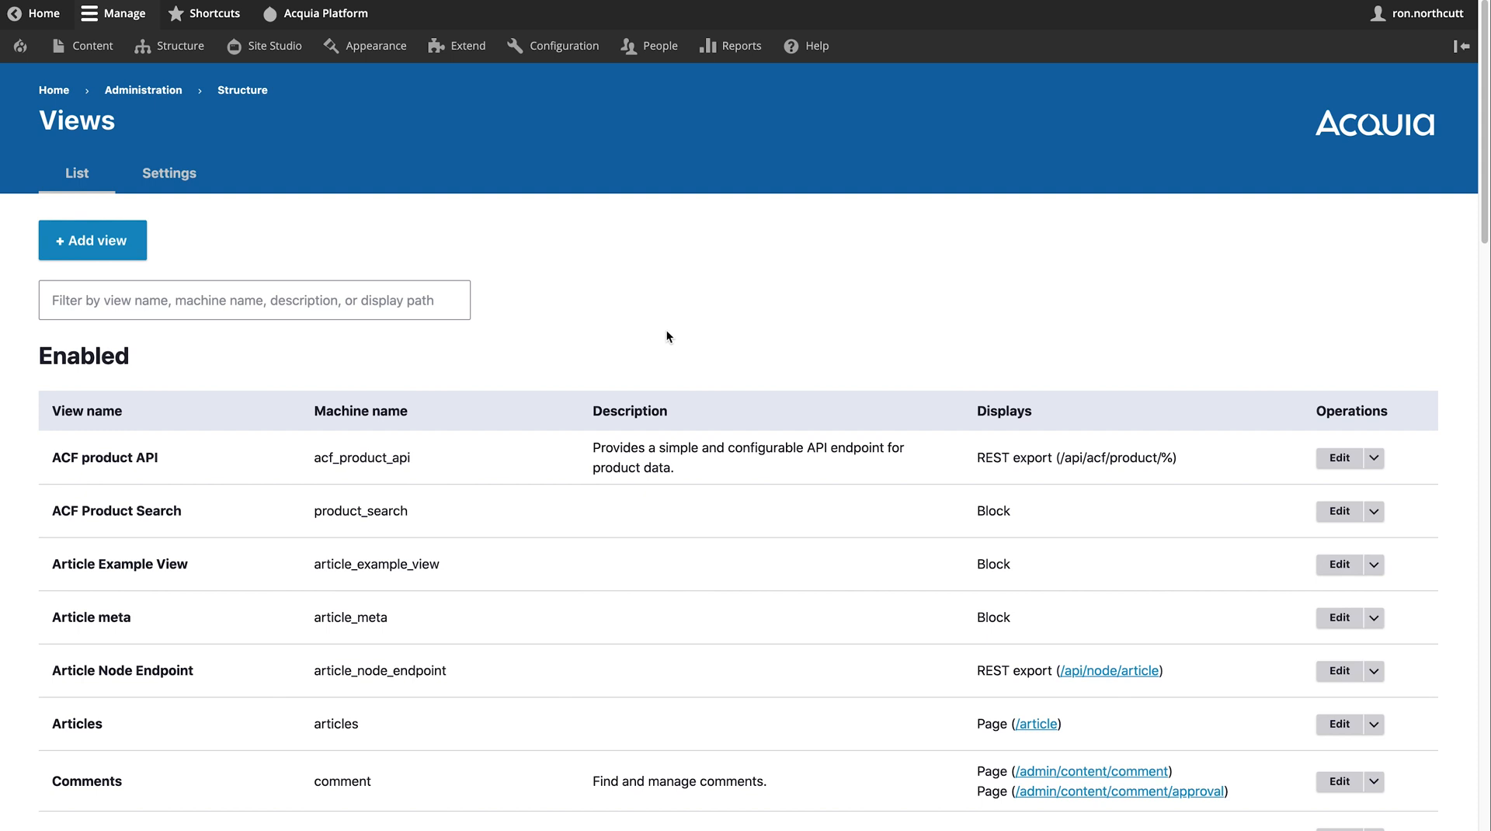
- Look through the Views list and edit the ACF product API view
scroll(643, 492, down, 5)
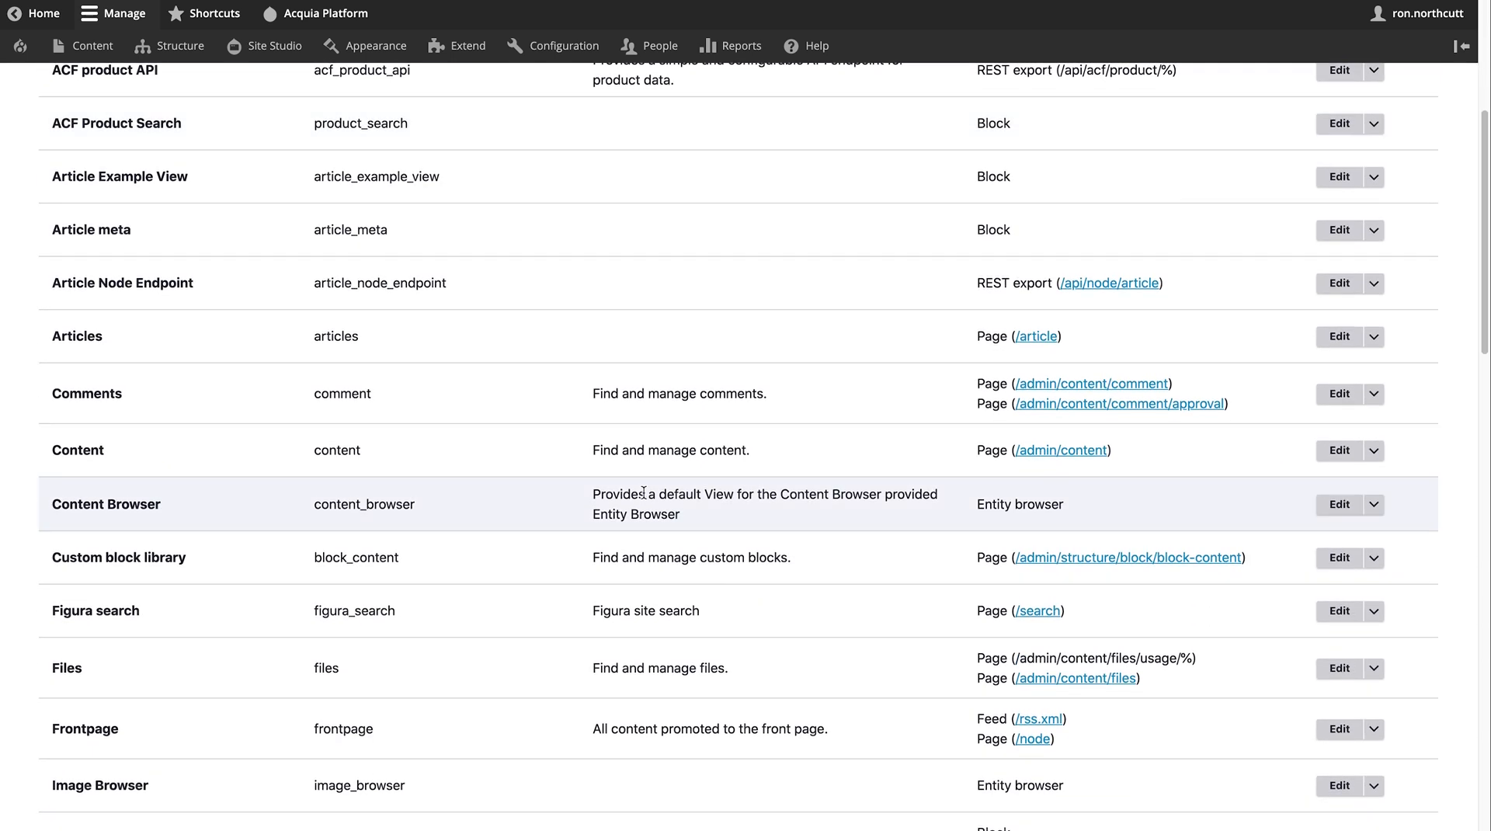
scroll(643, 492, up, 1)
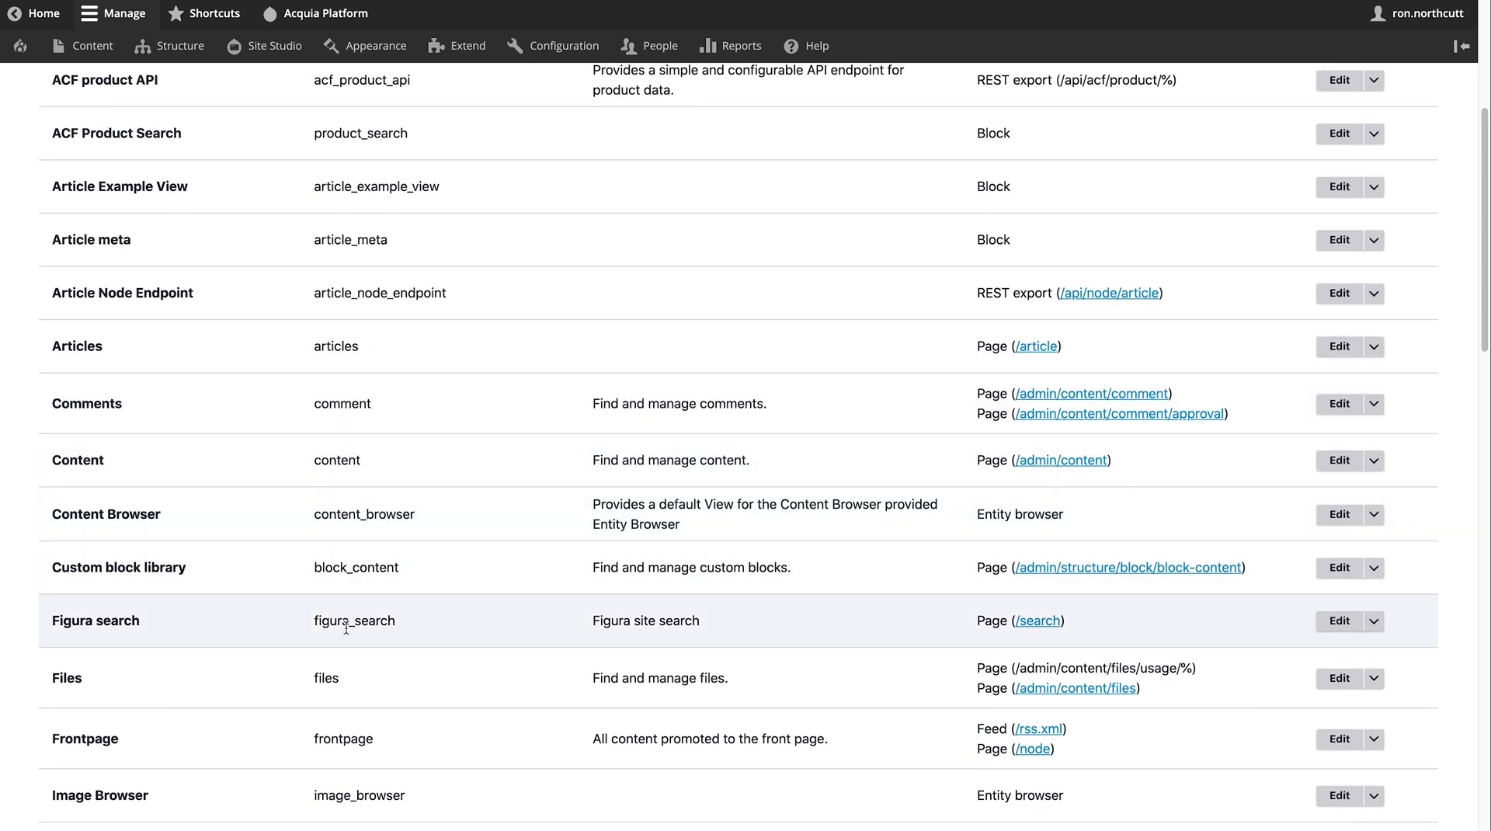
scroll(523, 669, down, 3)
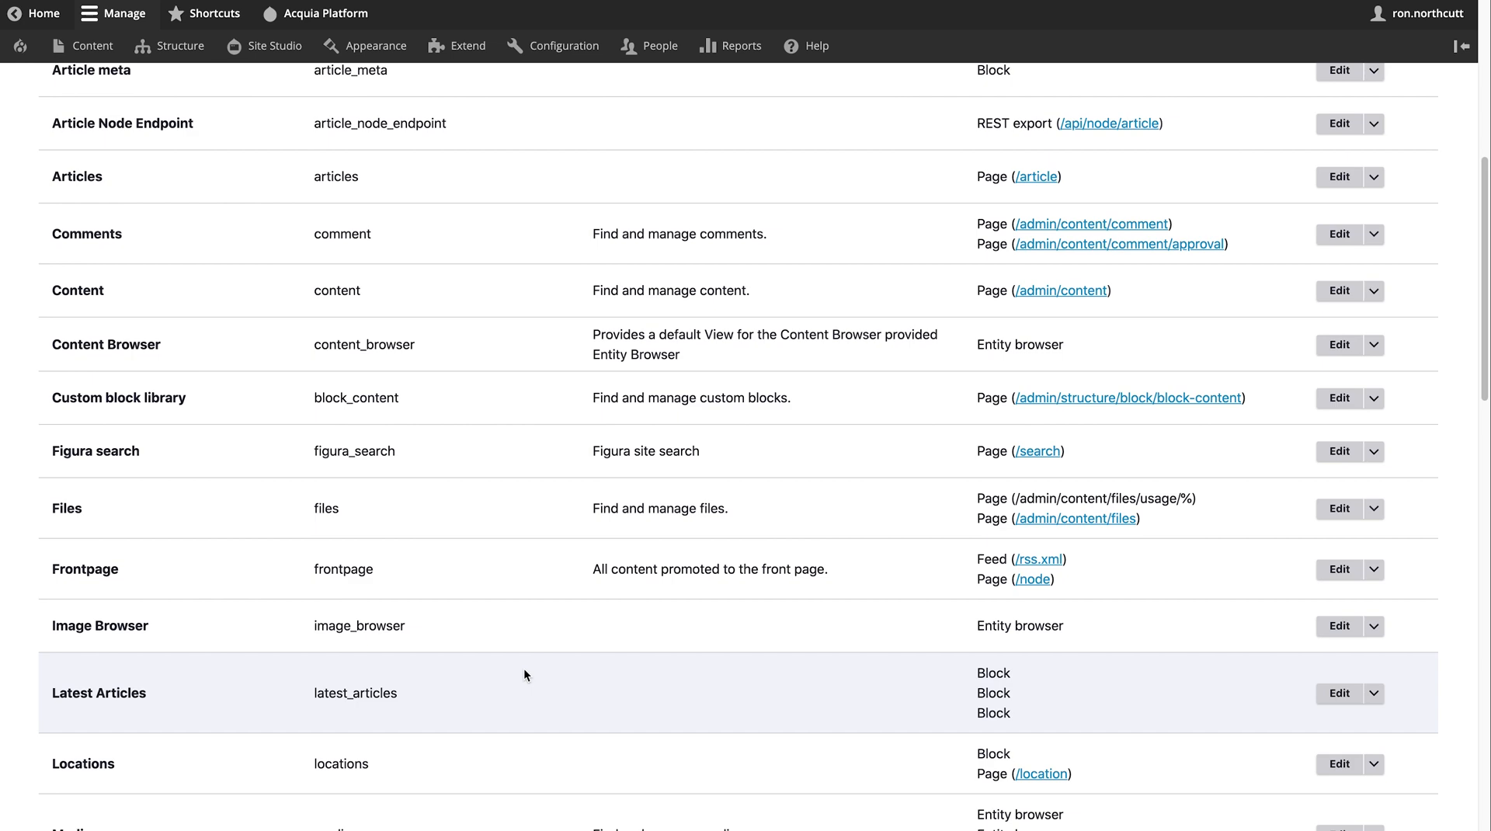
scroll(525, 674, up, 5)
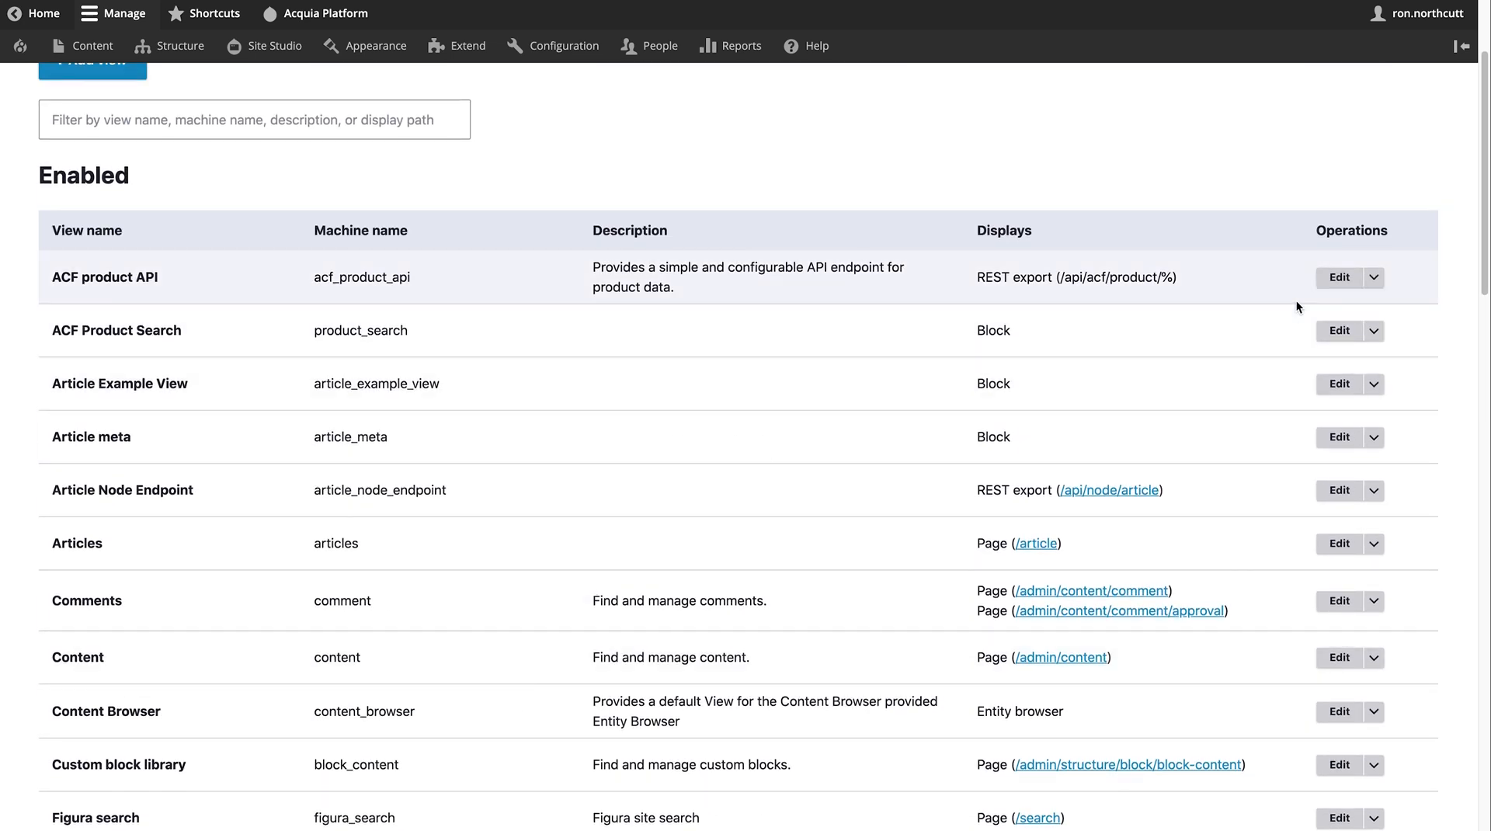
click(1336, 287)
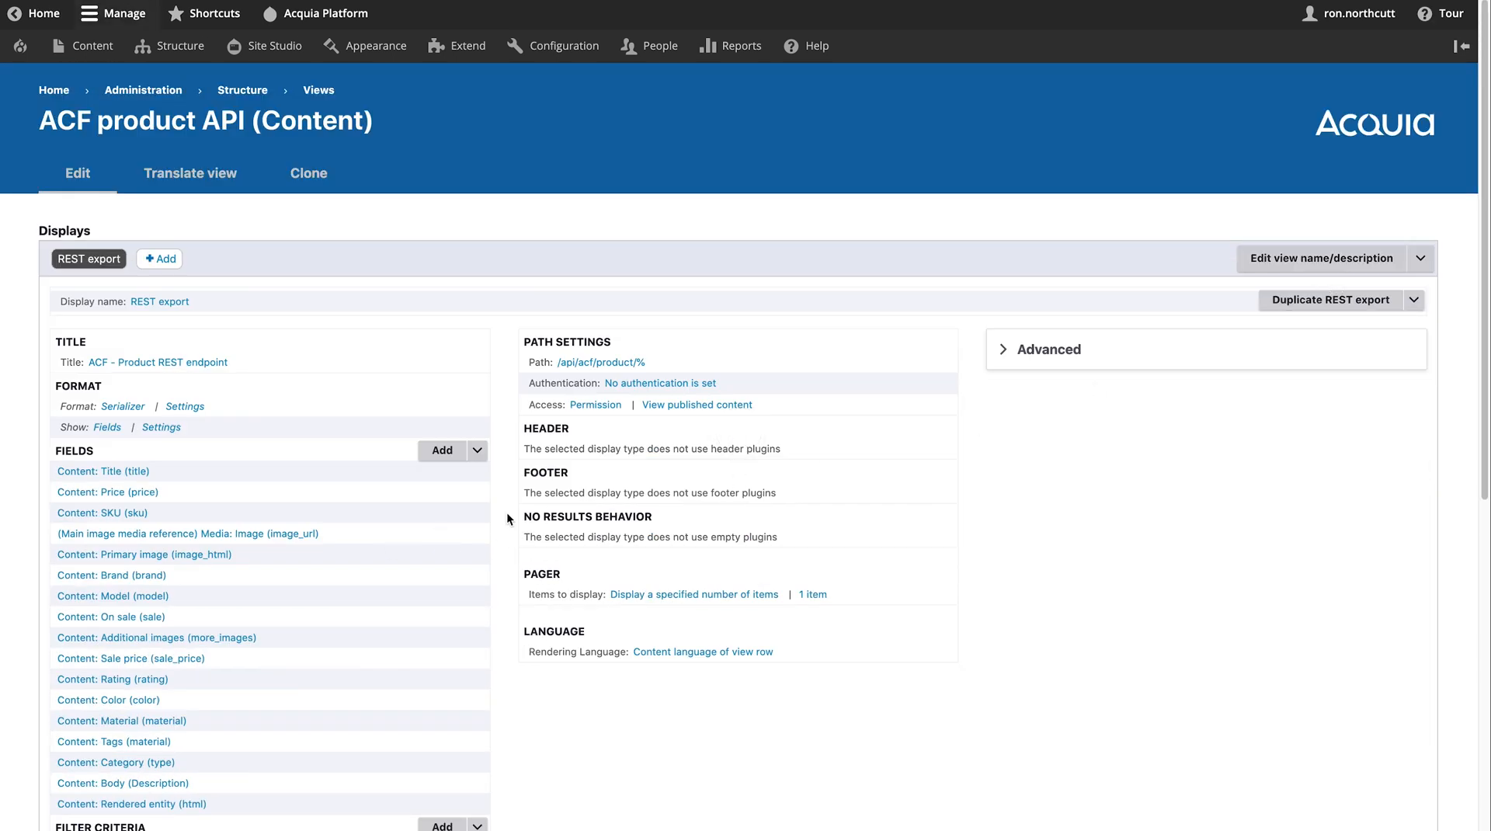
scroll(506, 511, down, 3)
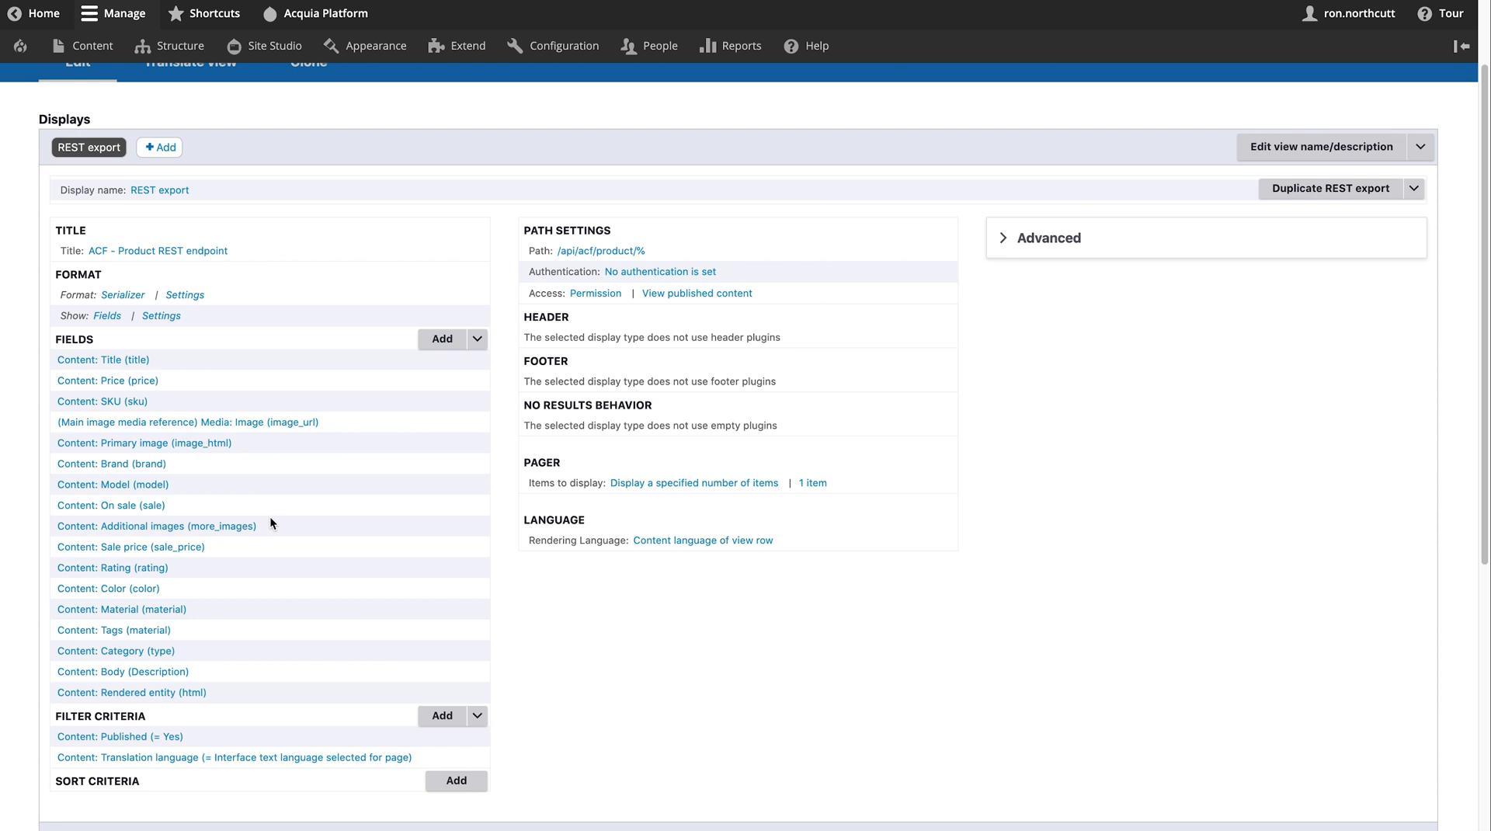
scroll(270, 518, down, 1)
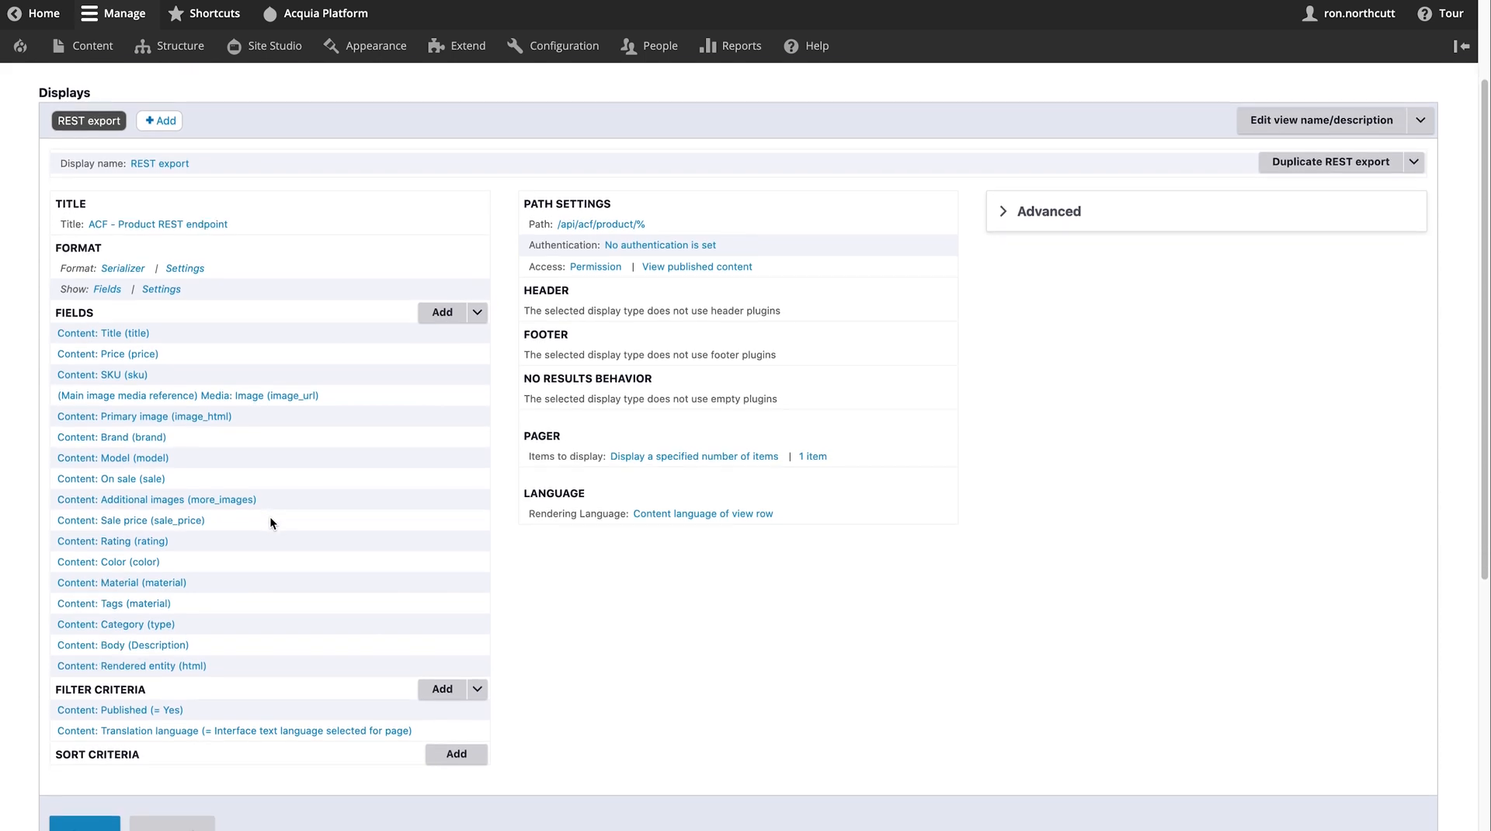
scroll(270, 518, down, 3)
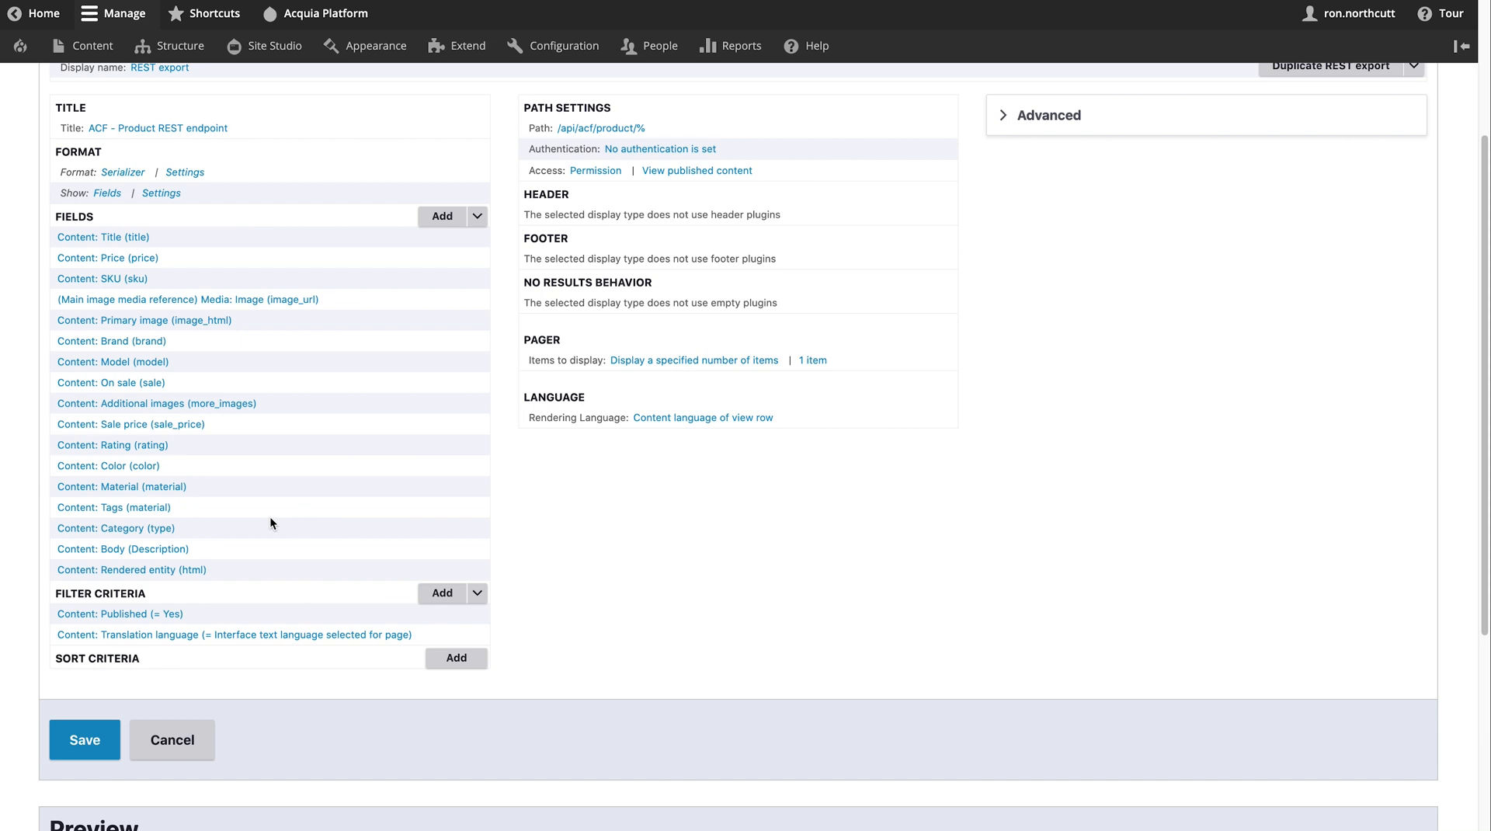
scroll(271, 522, down, 10)
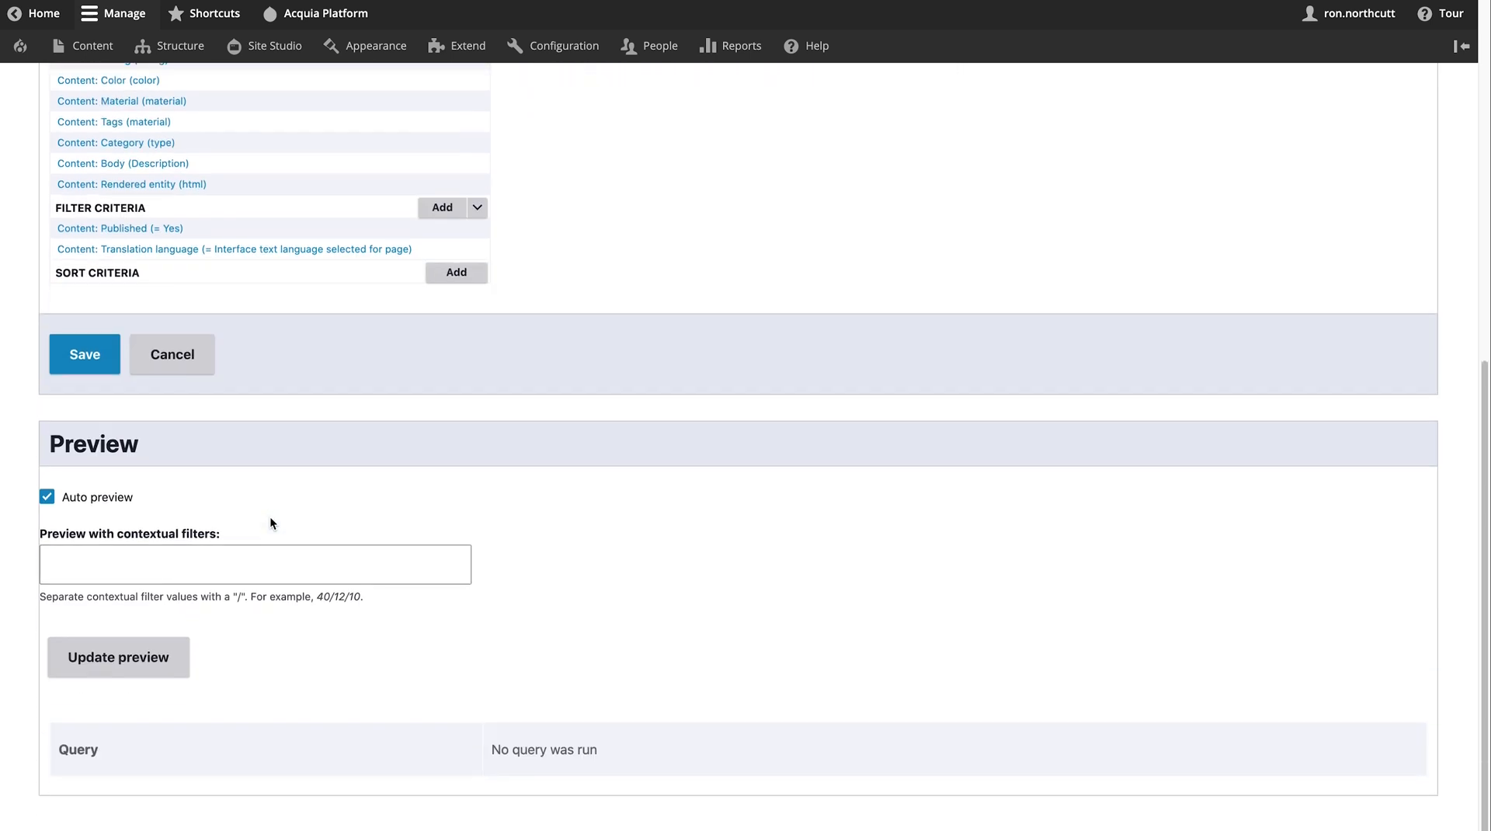
scroll(270, 522, up, 15)
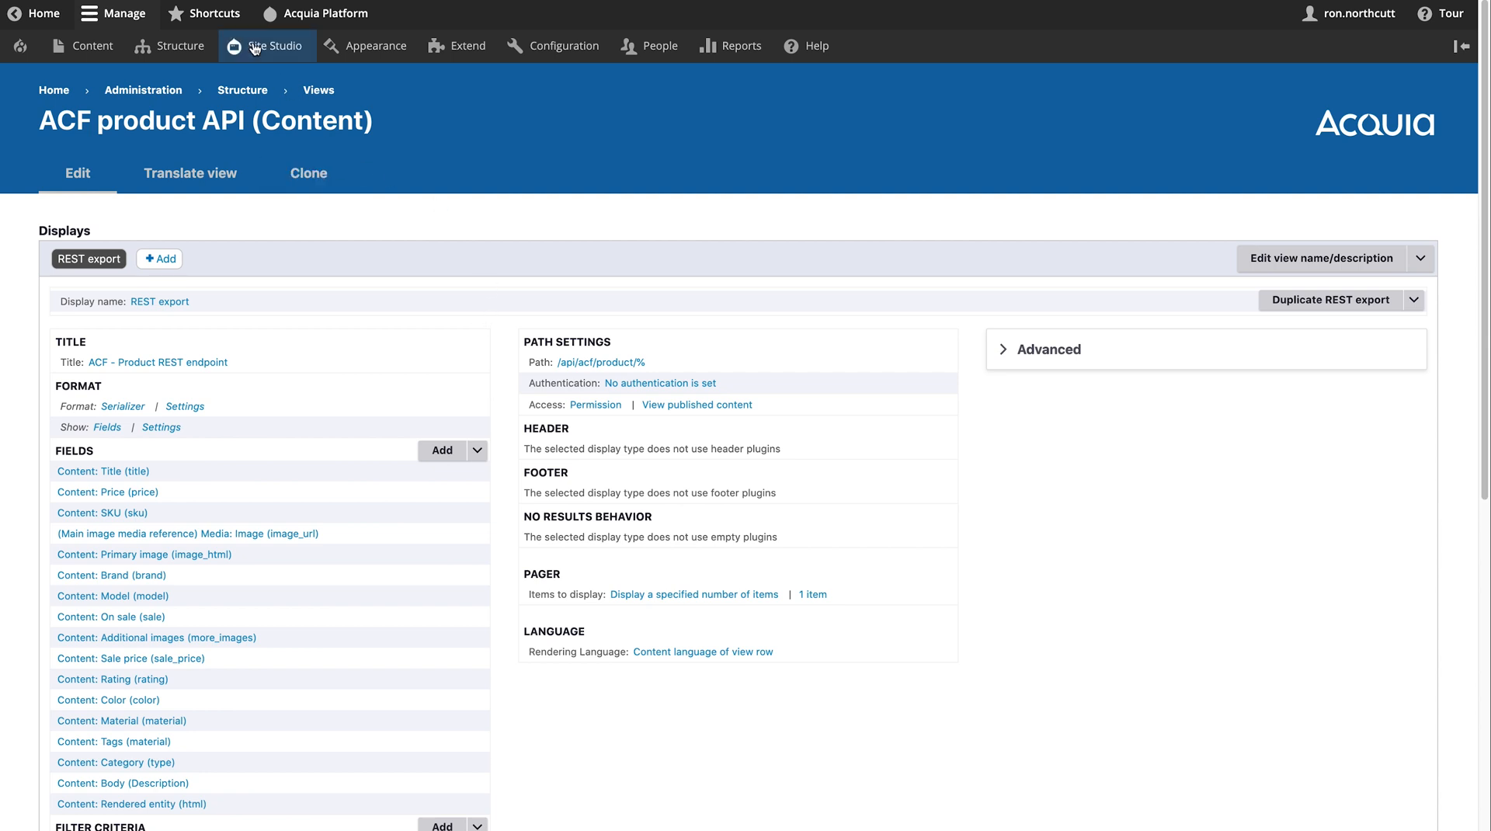
- Start a new package from Site Studio Sync packages > Manage packages
mouse_move(254, 48)
mouse_move(307, 315)
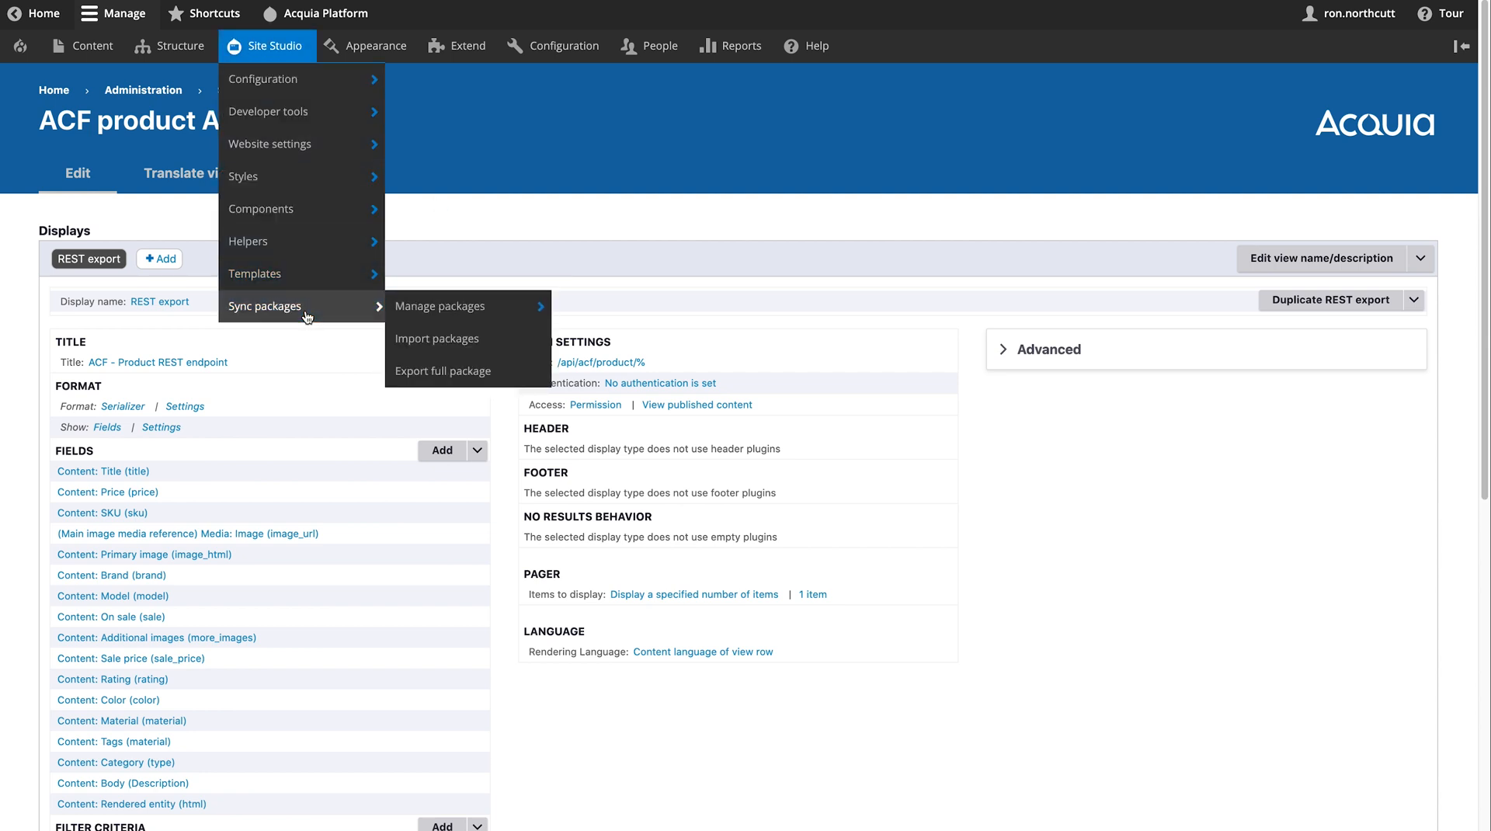
click(306, 315)
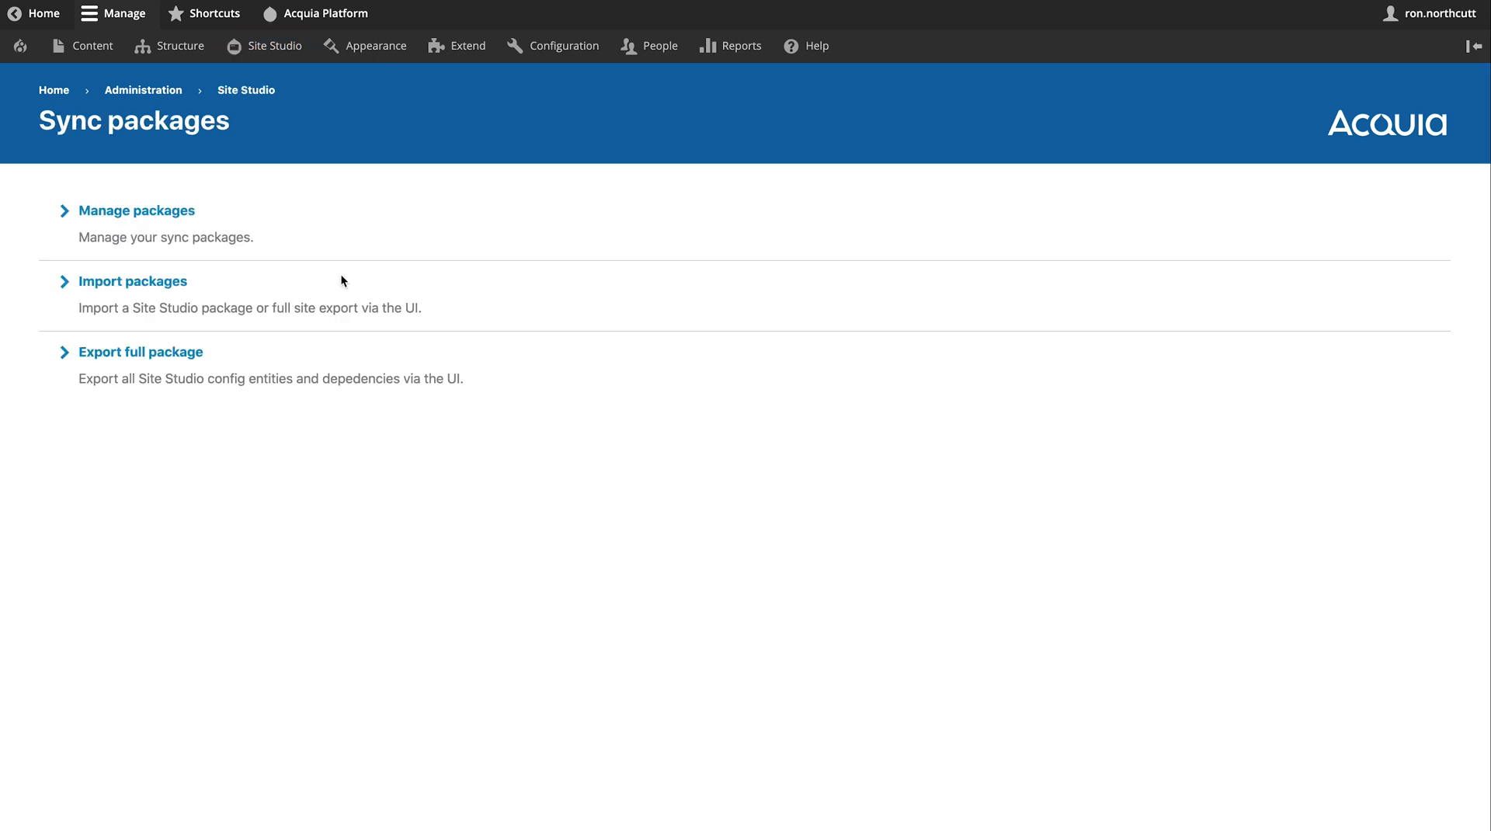
click(158, 210)
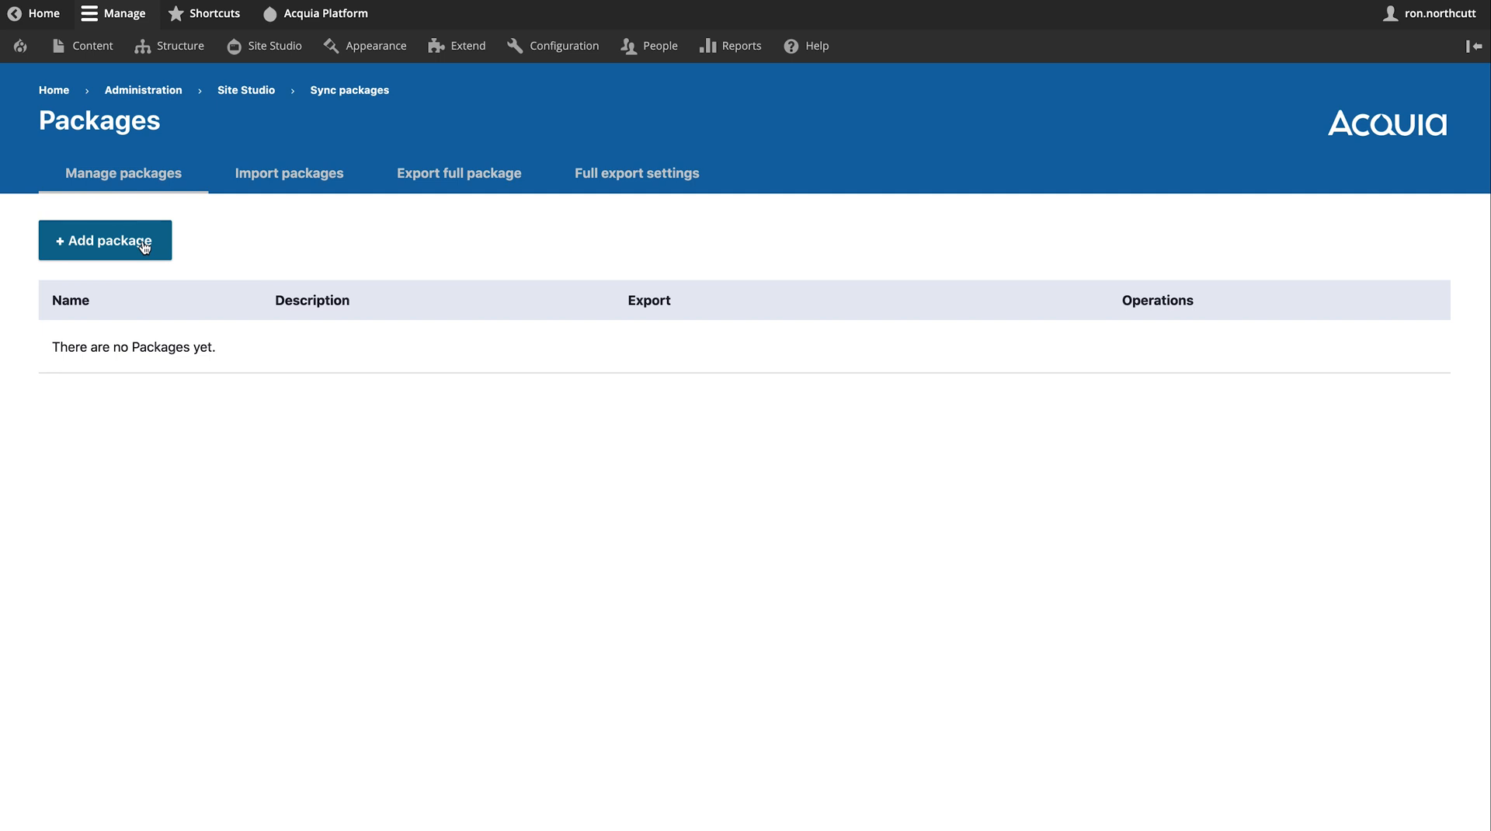
click(143, 247)
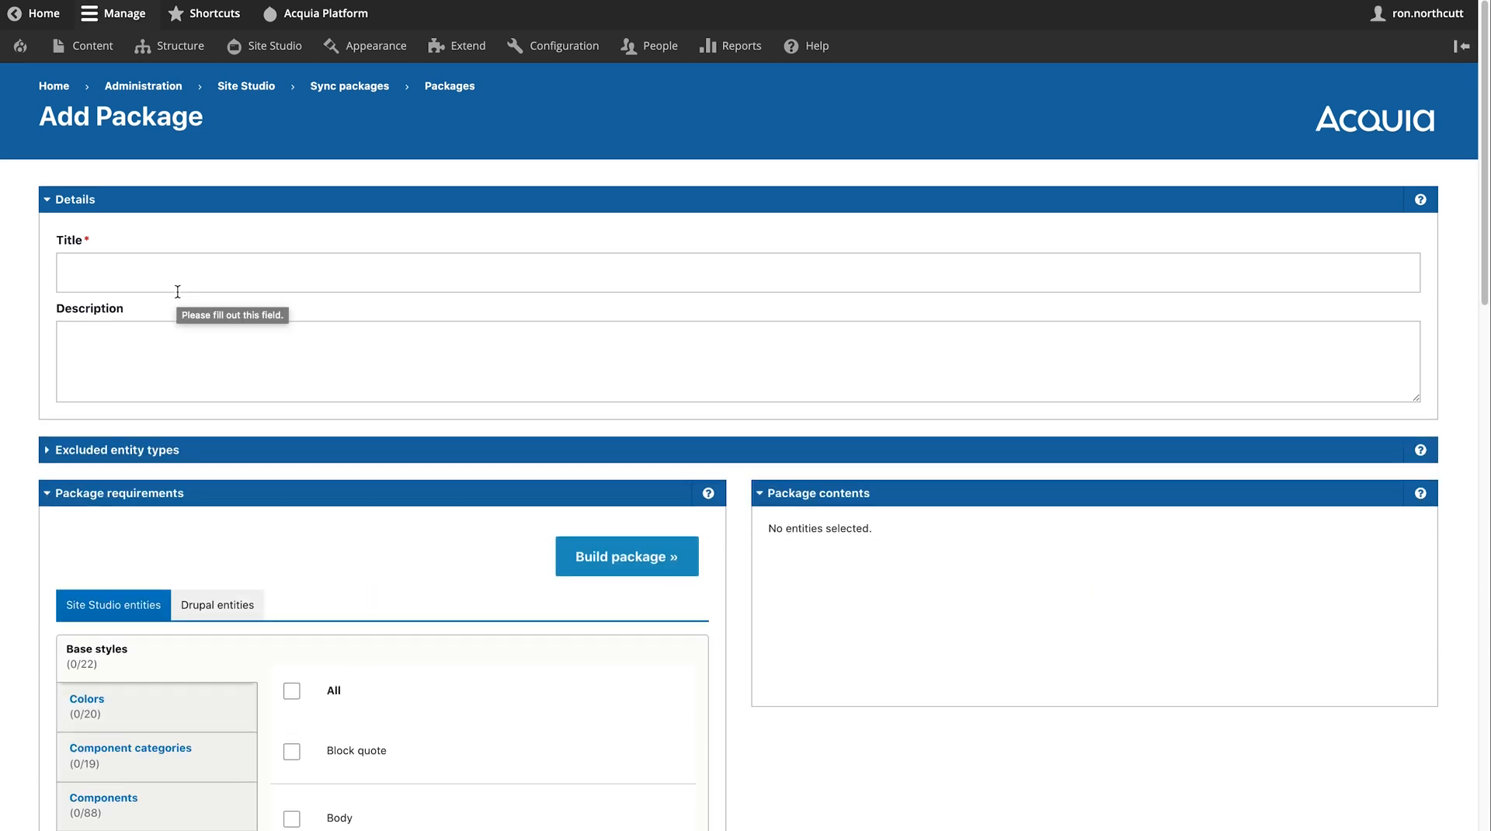
- Include the 2 column layout component, all five article content templates and the Footer menu template
scroll(178, 291, down, 4)
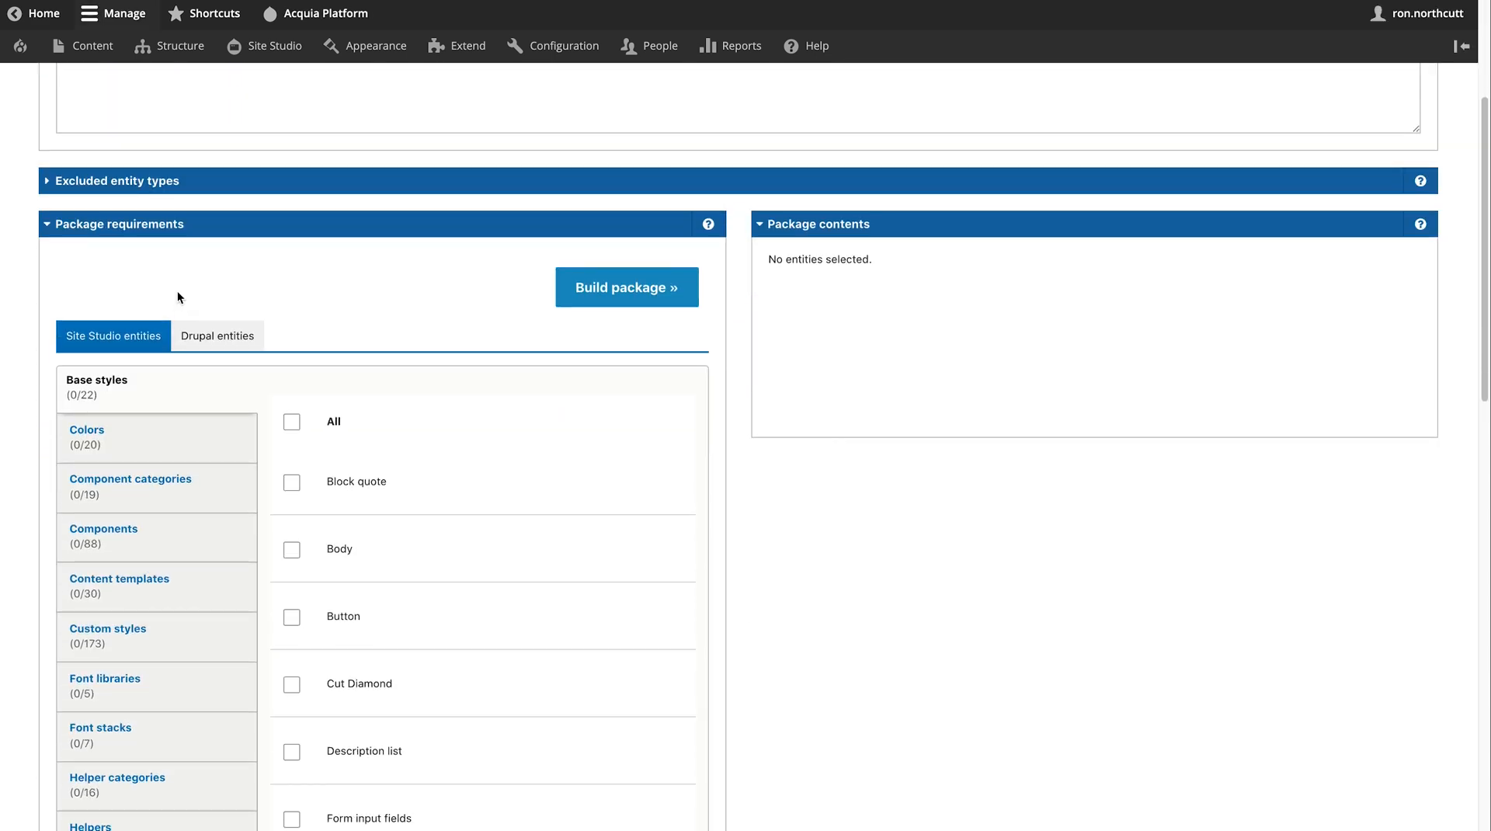
scroll(177, 296, down, 5)
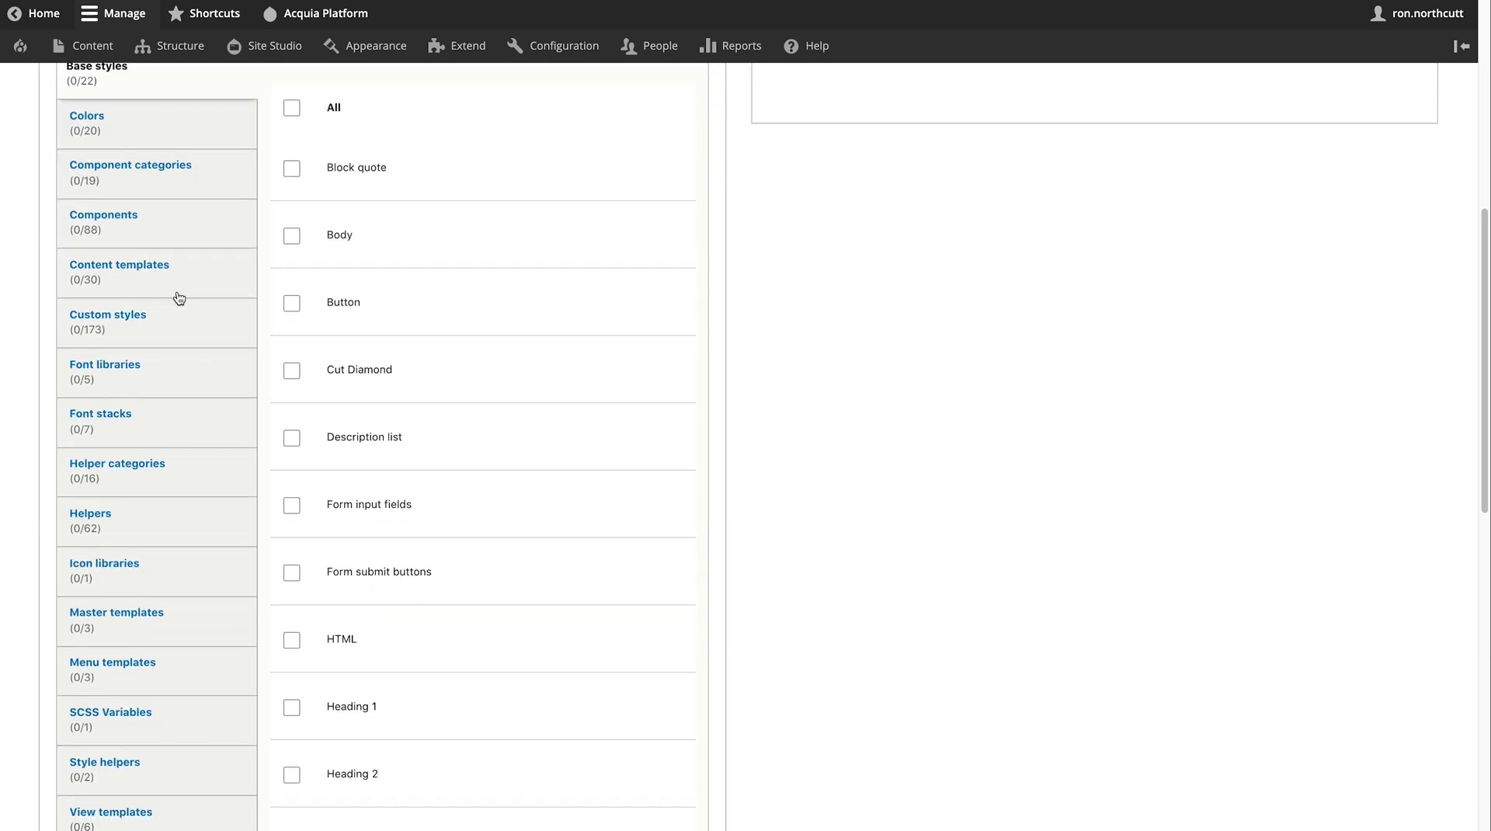
click(157, 235)
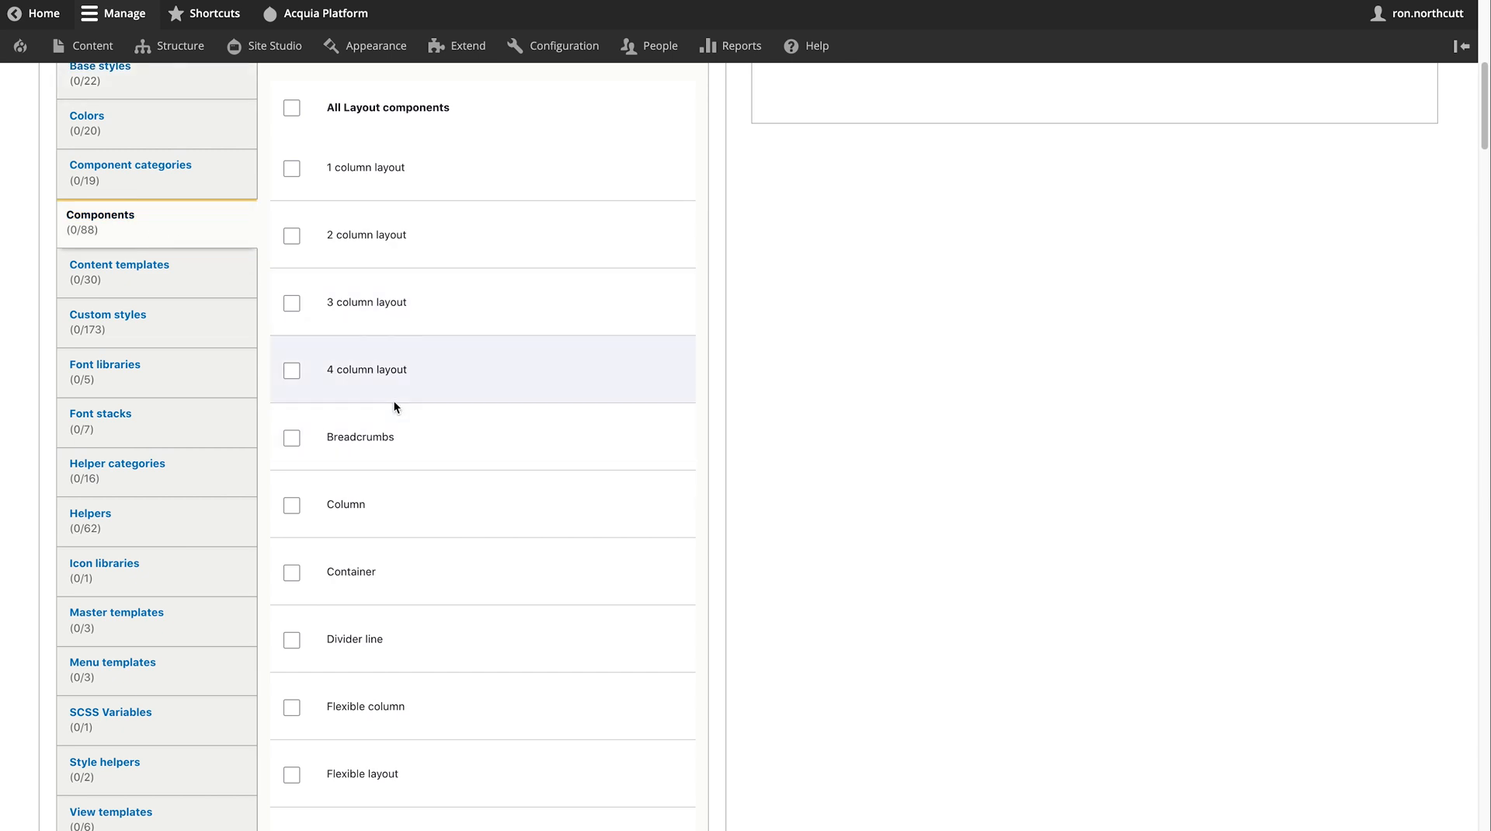
click(296, 237)
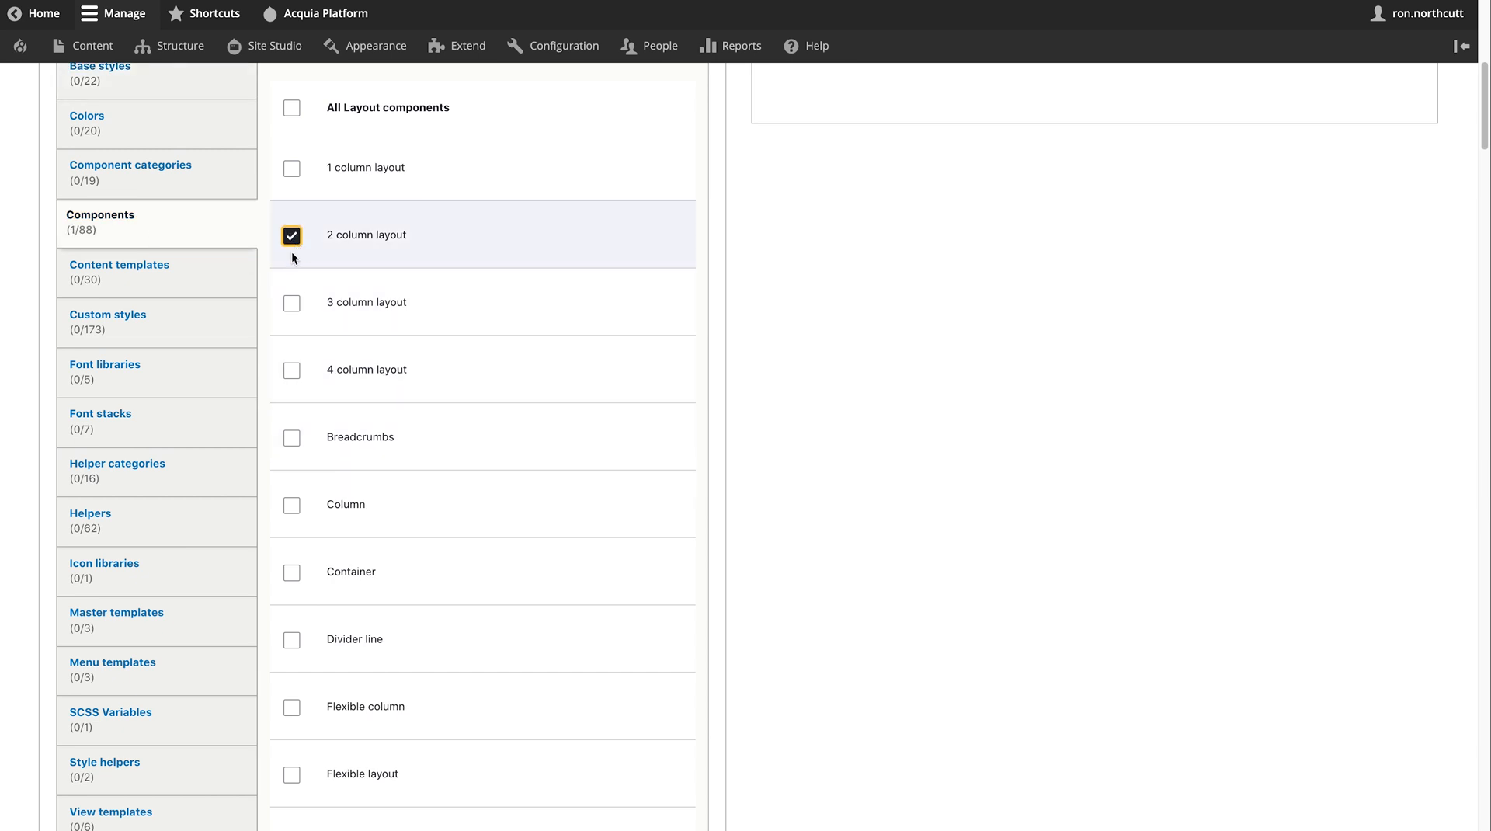
click(156, 264)
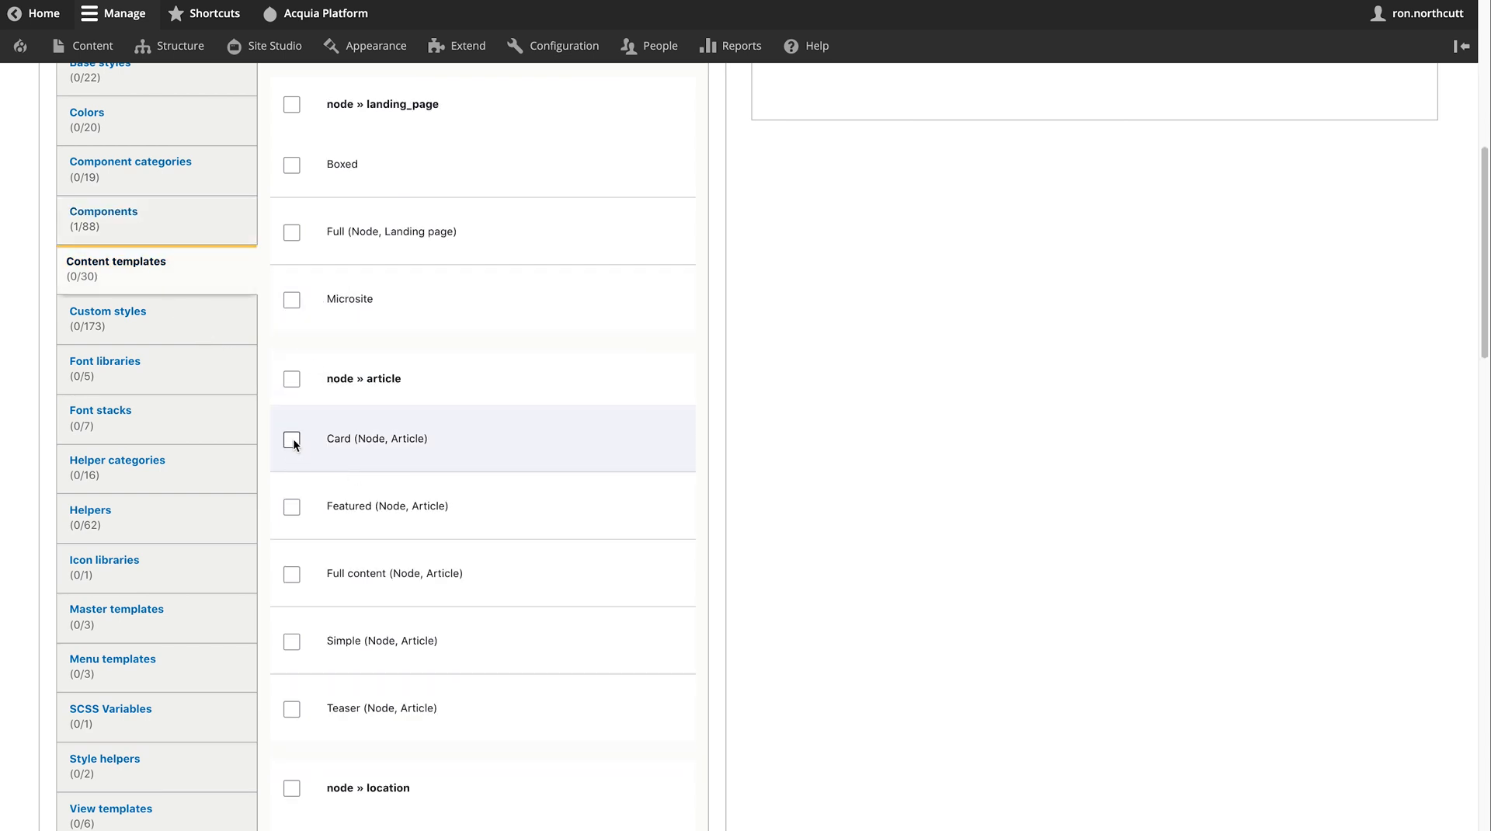
click(293, 379)
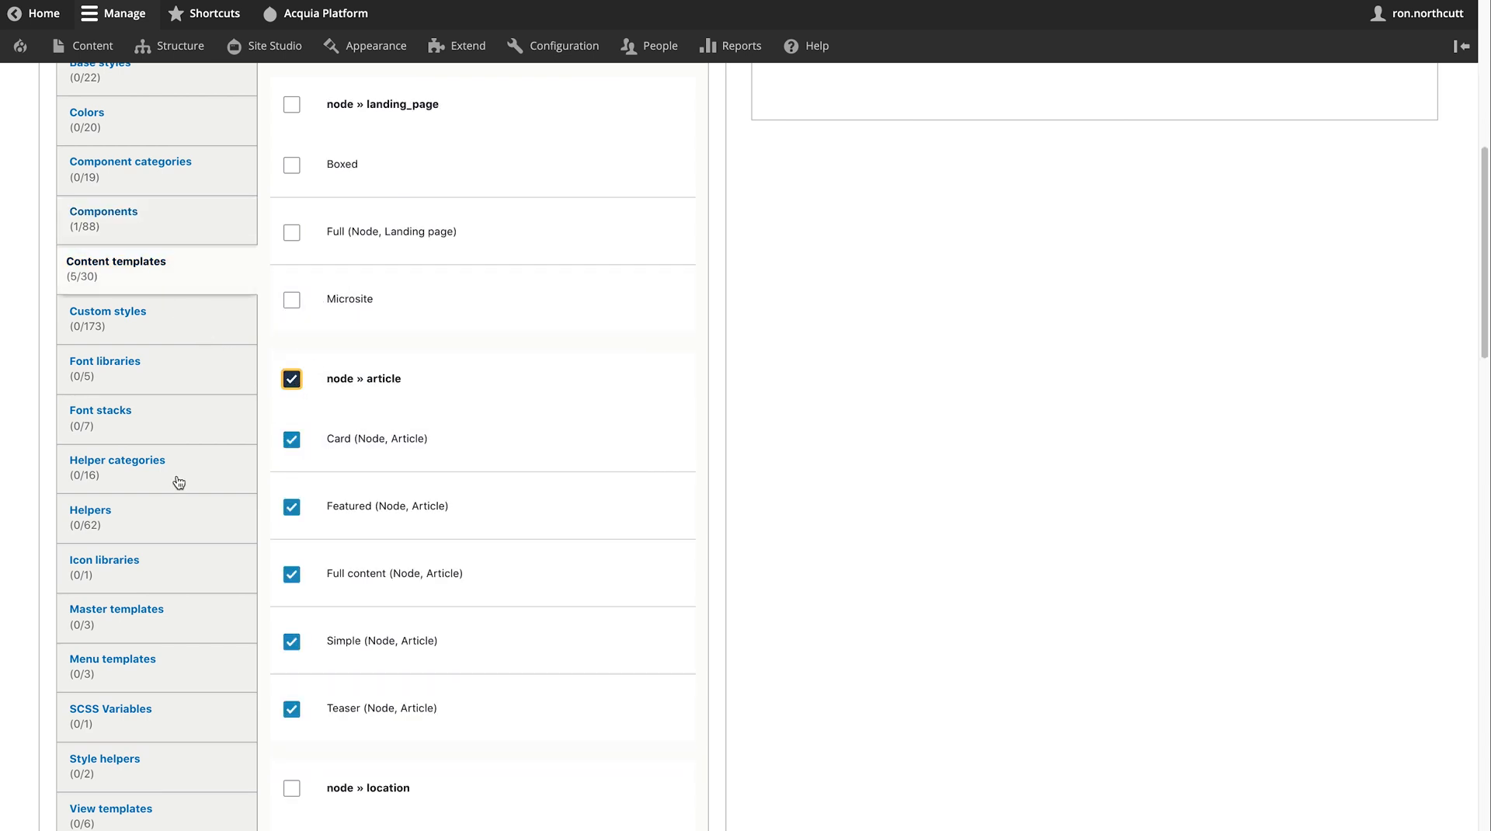
scroll(153, 527, down, 3)
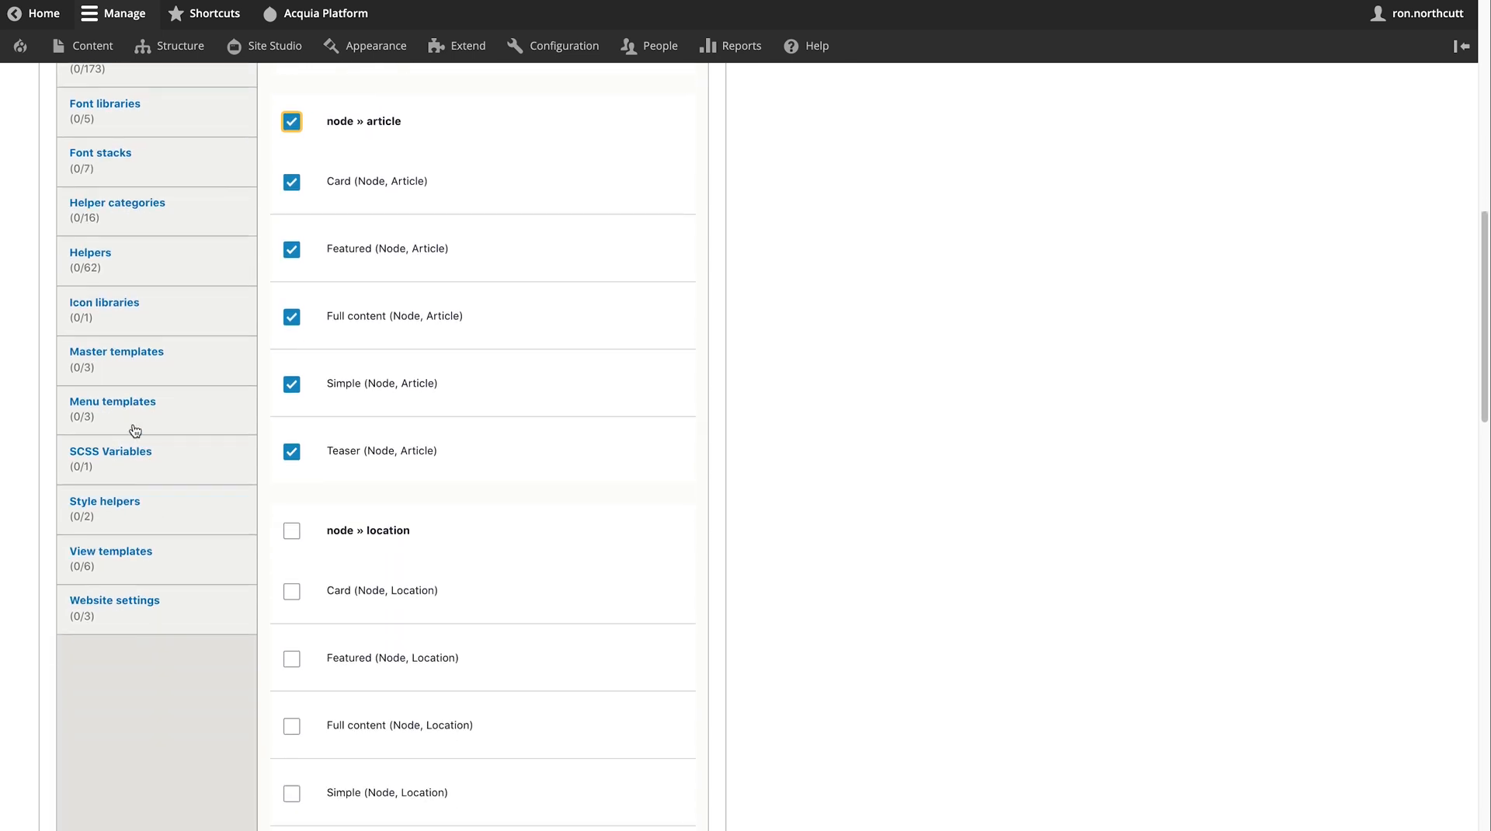
click(135, 429)
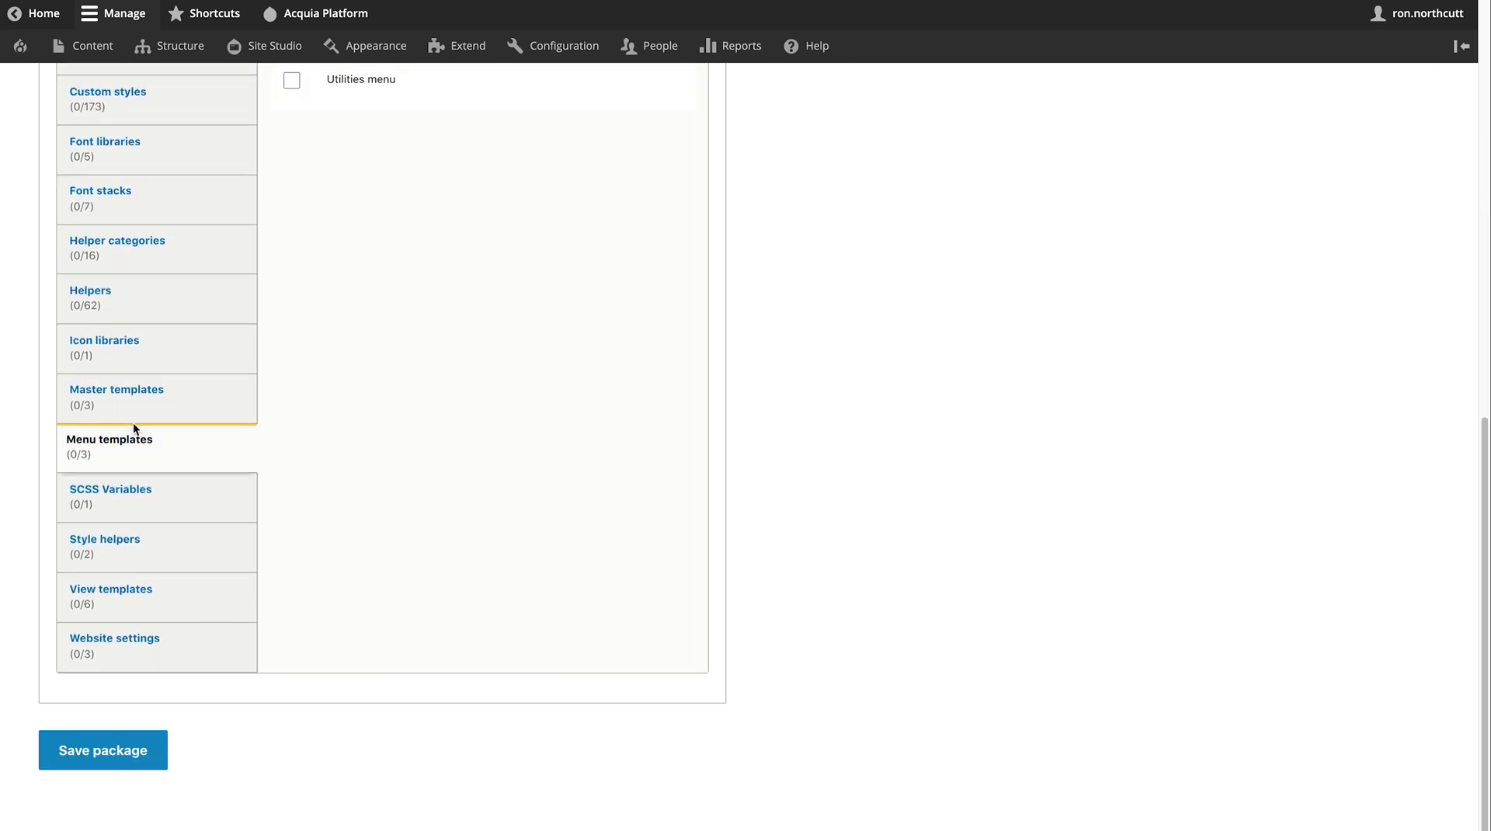
scroll(348, 473, up, 1)
scroll(336, 403, up, 2)
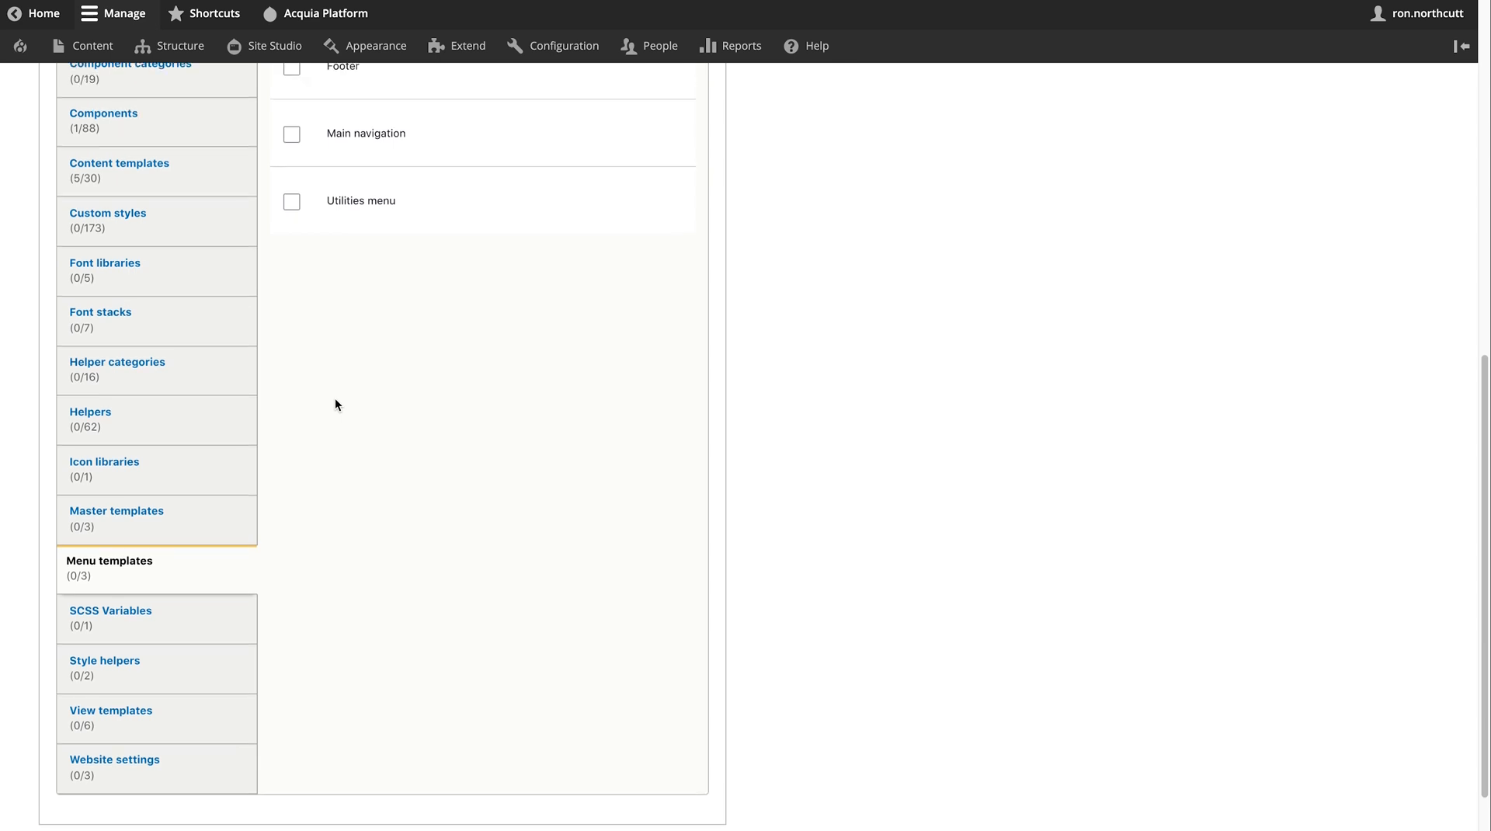
click(293, 161)
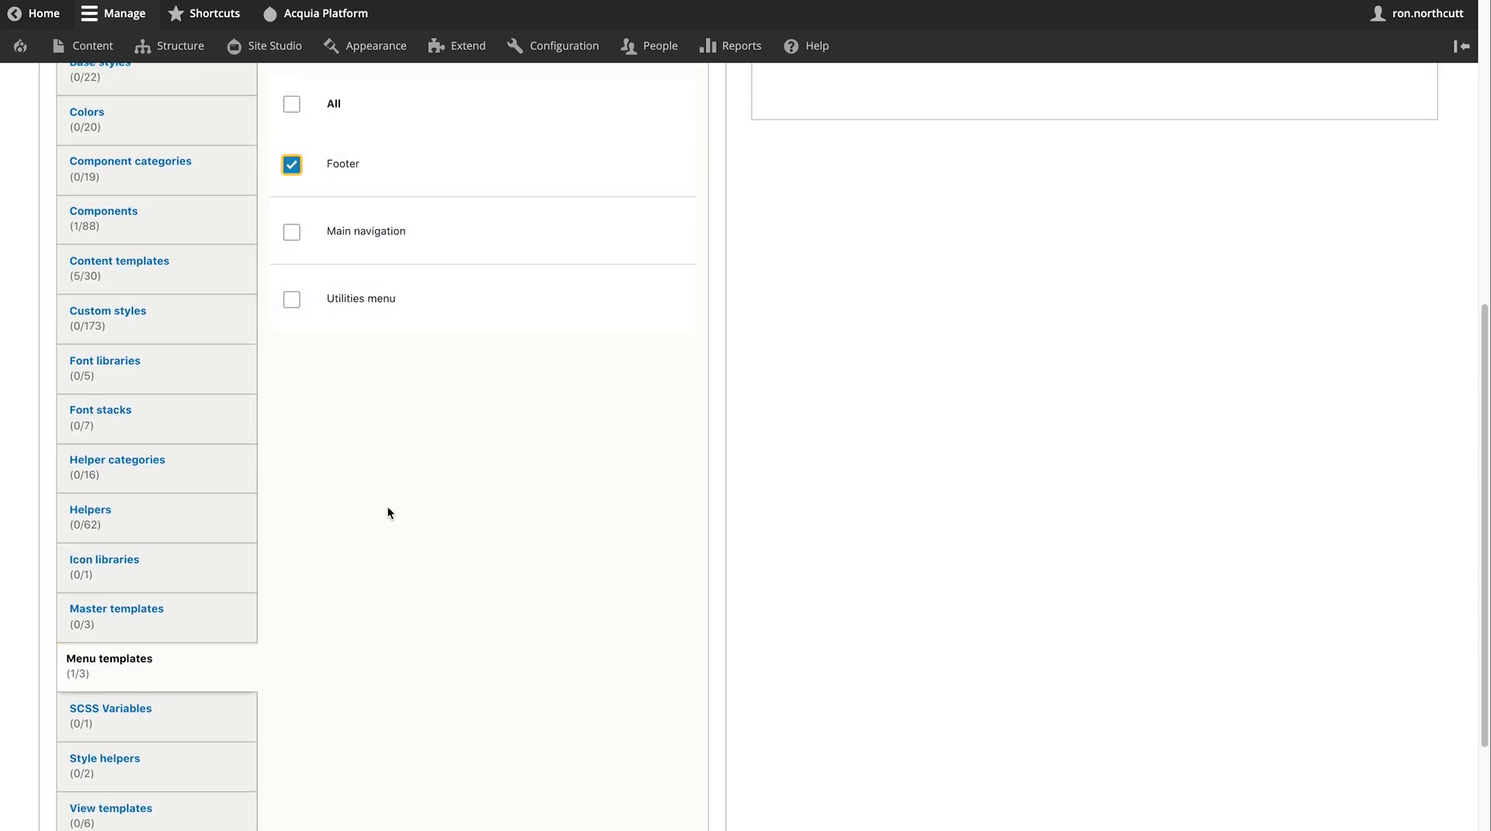
scroll(388, 511, up, 3)
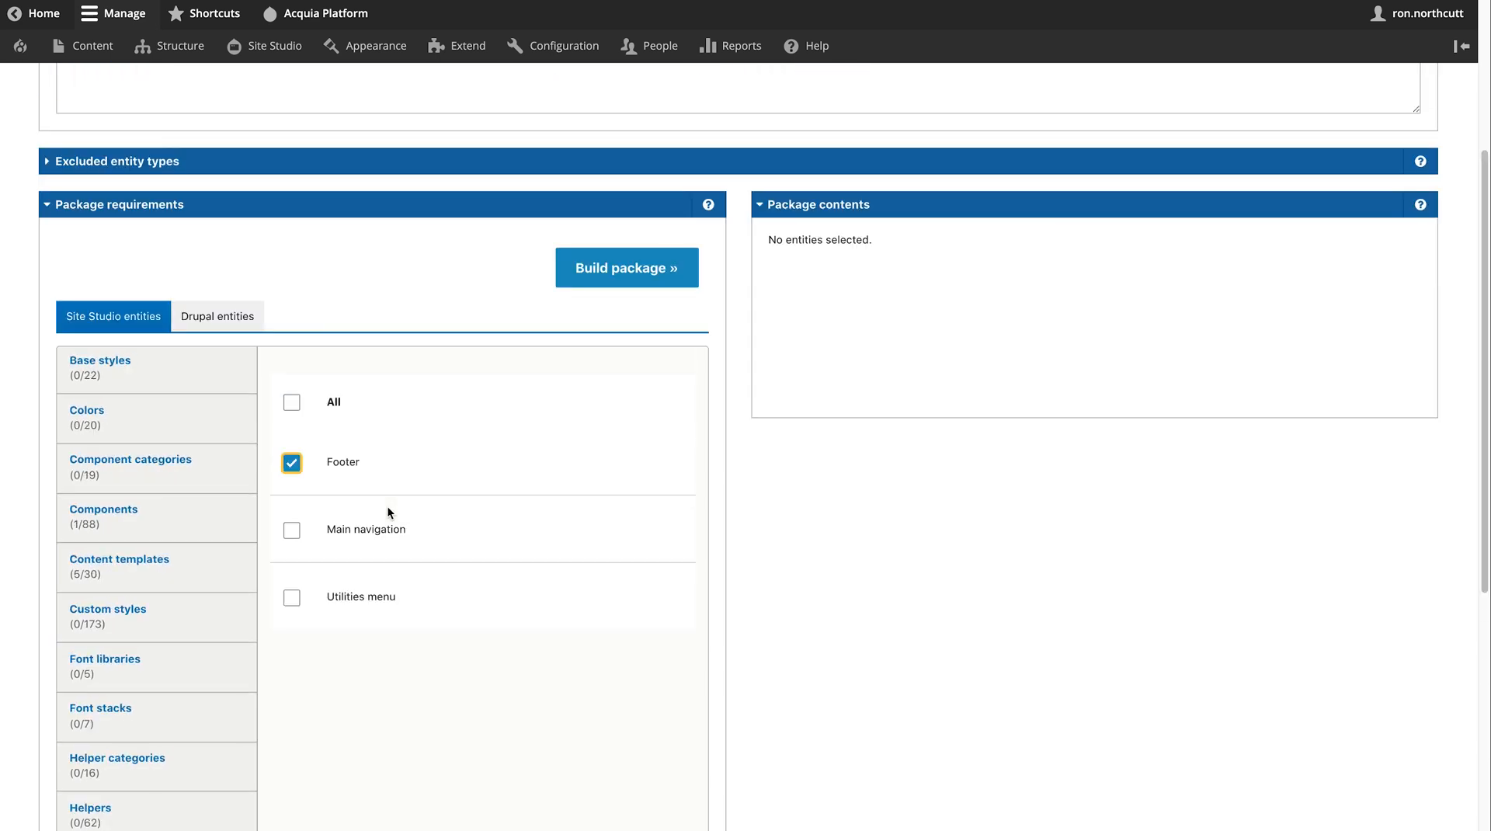
click(615, 272)
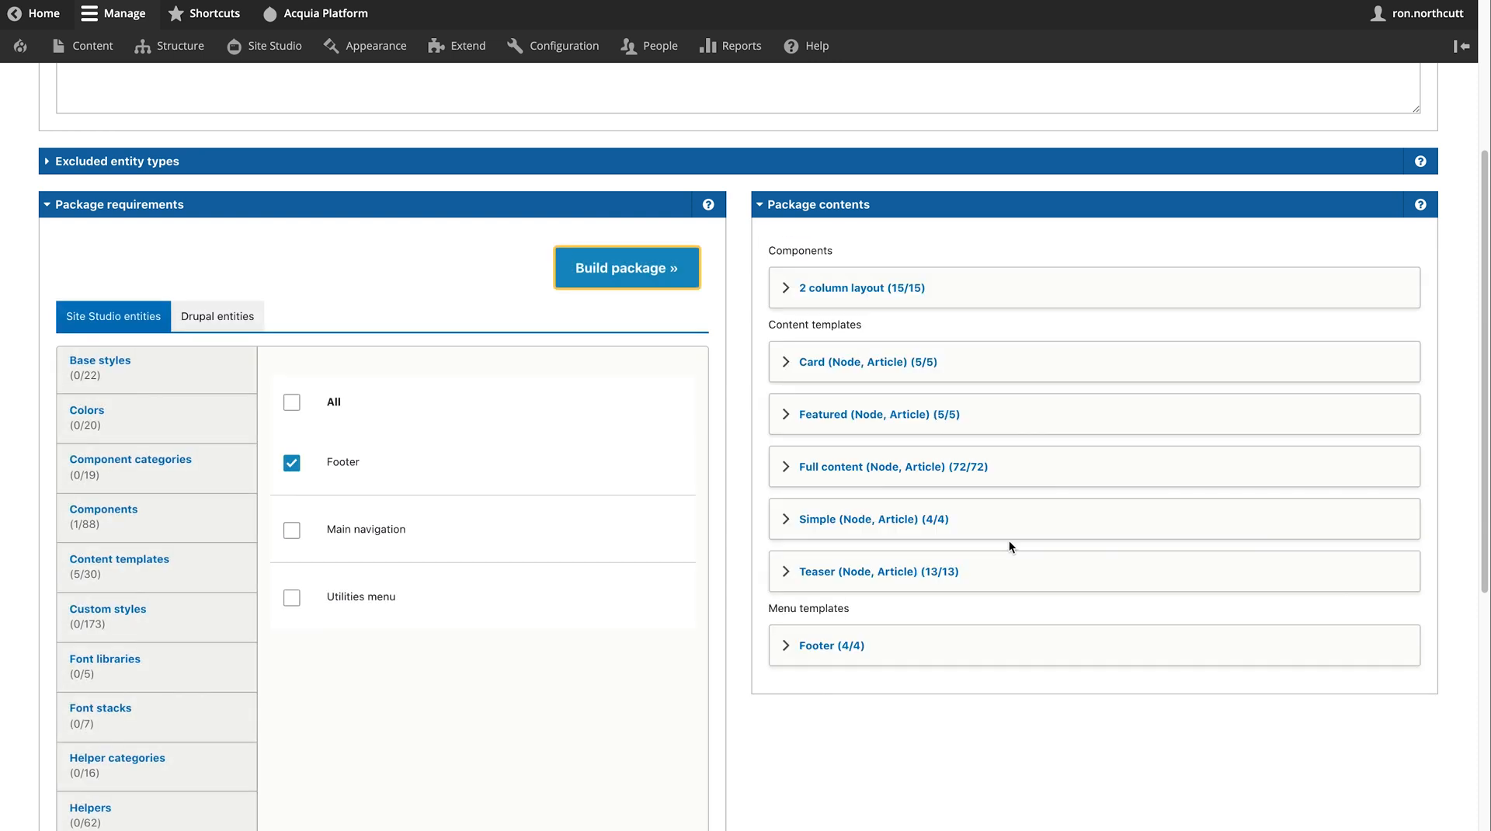
click(783, 288)
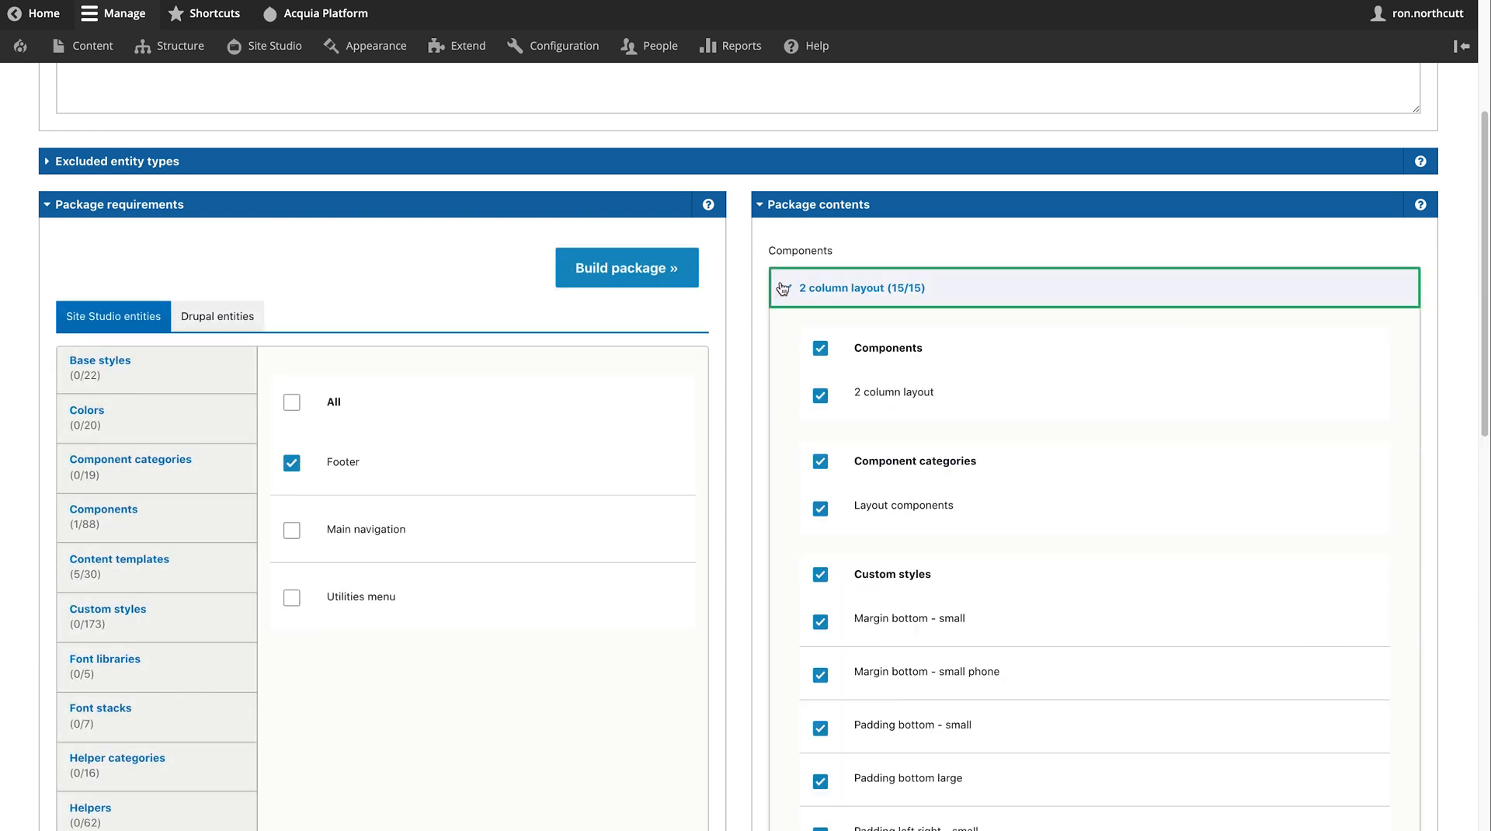
click(783, 289)
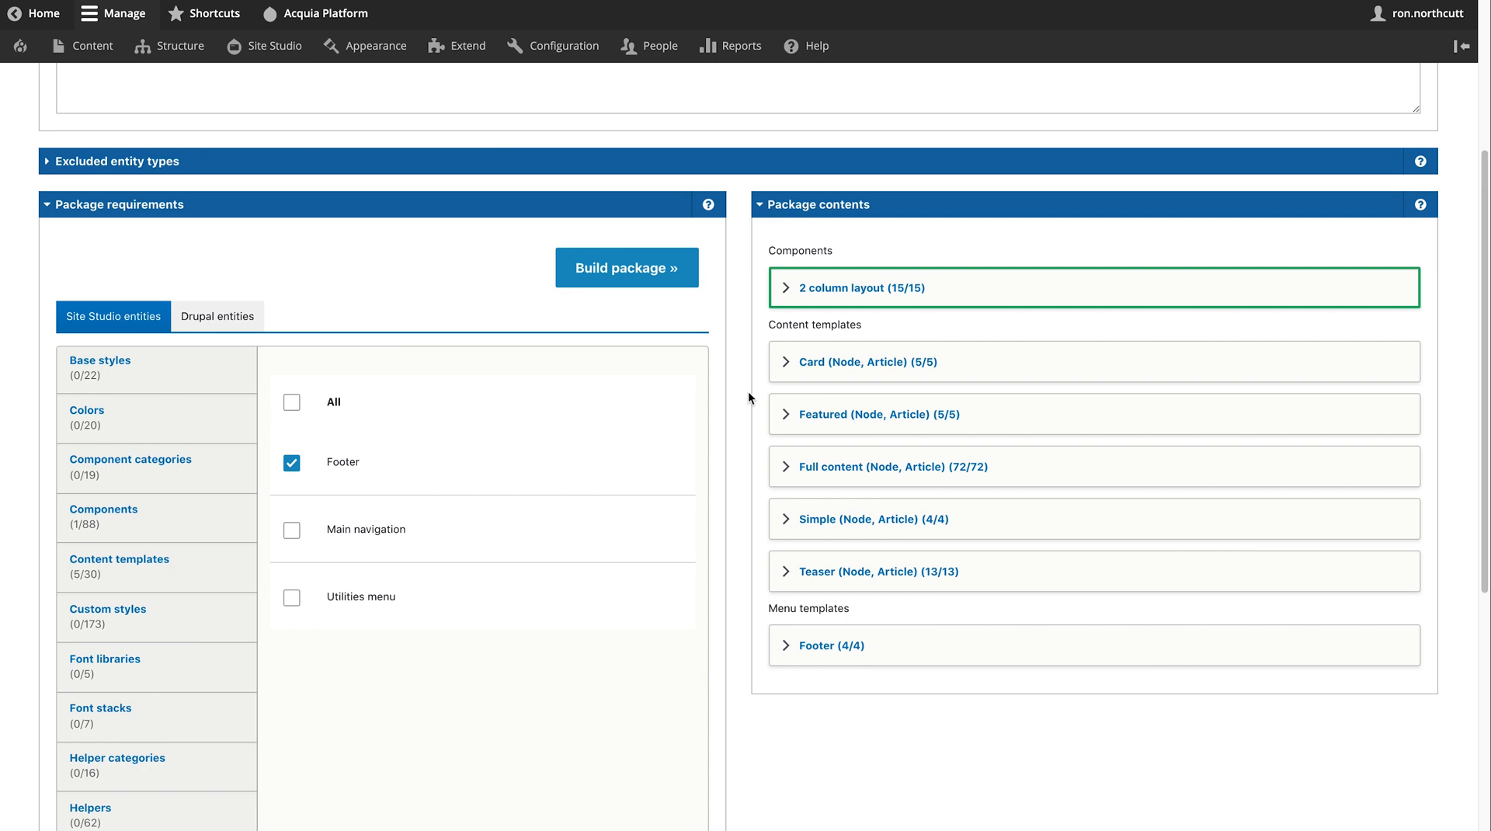
scroll(748, 390, down, 7)
scroll(747, 390, up, 10)
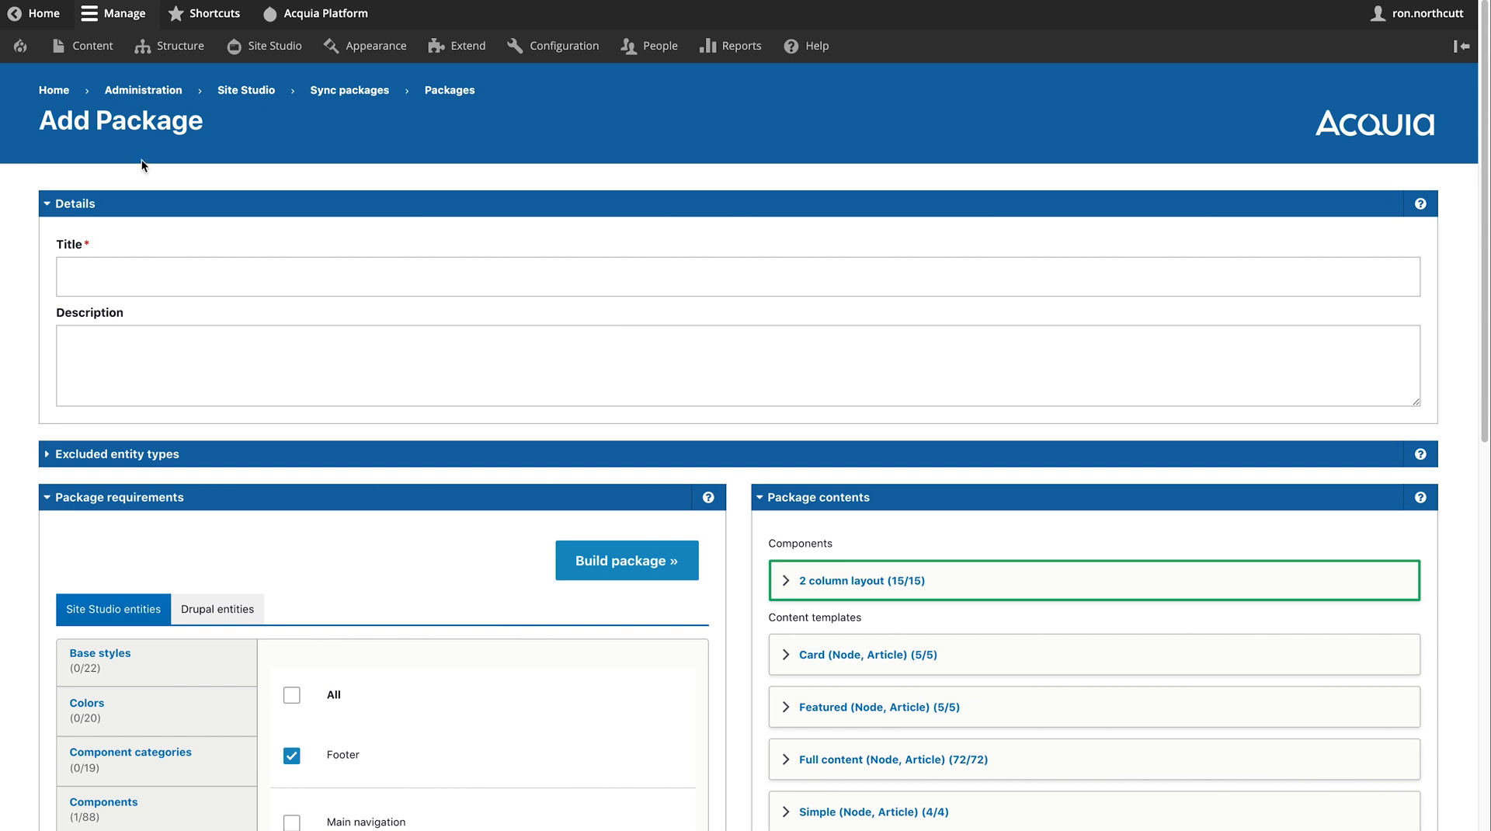
mouse_move(248, 49)
mouse_move(277, 306)
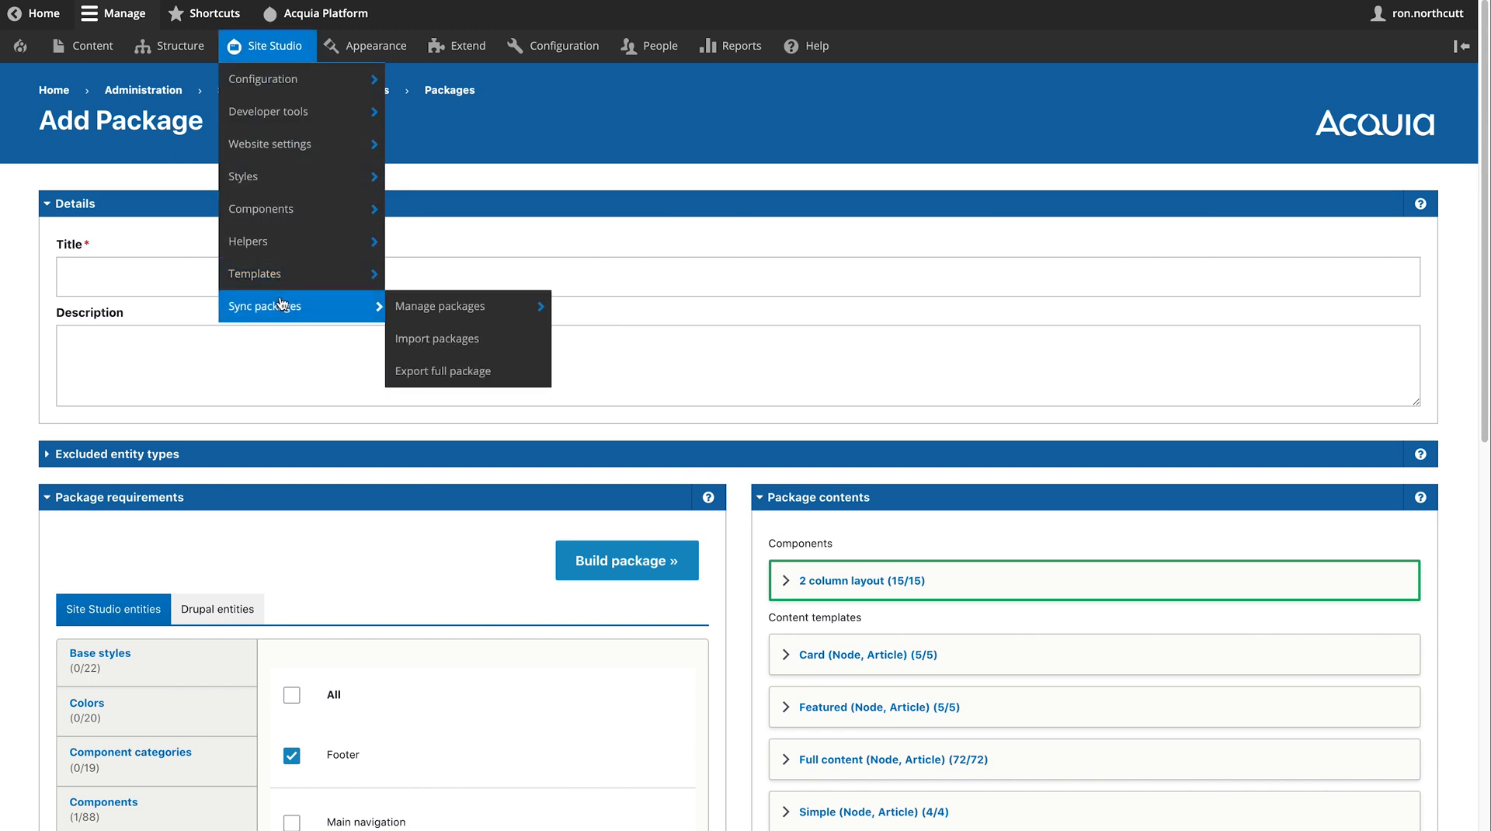
- View the Import packages upload page, then head back to the Figura homepage
click(460, 353)
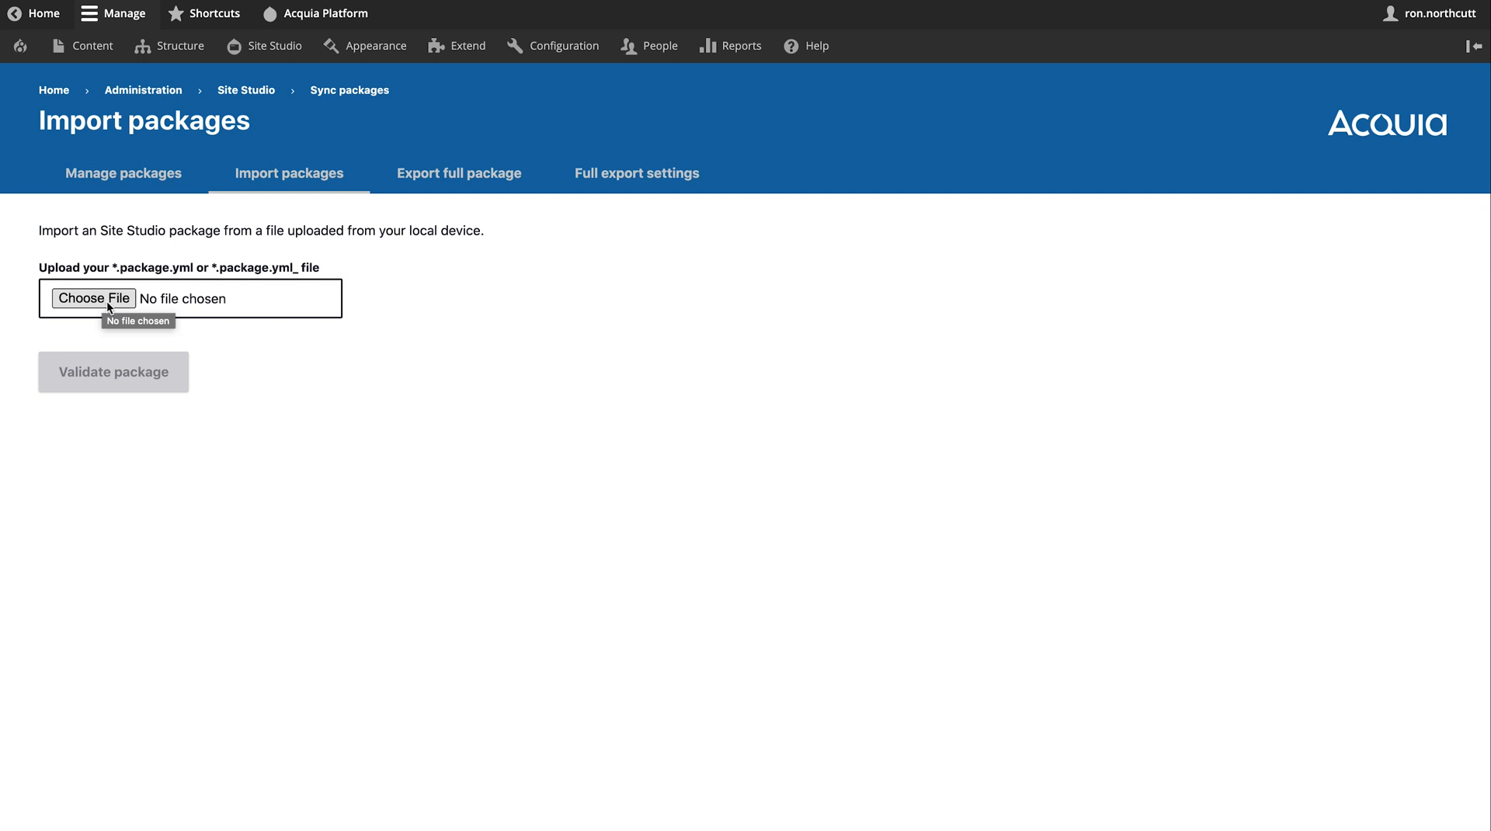
mouse_move(1212, 2)
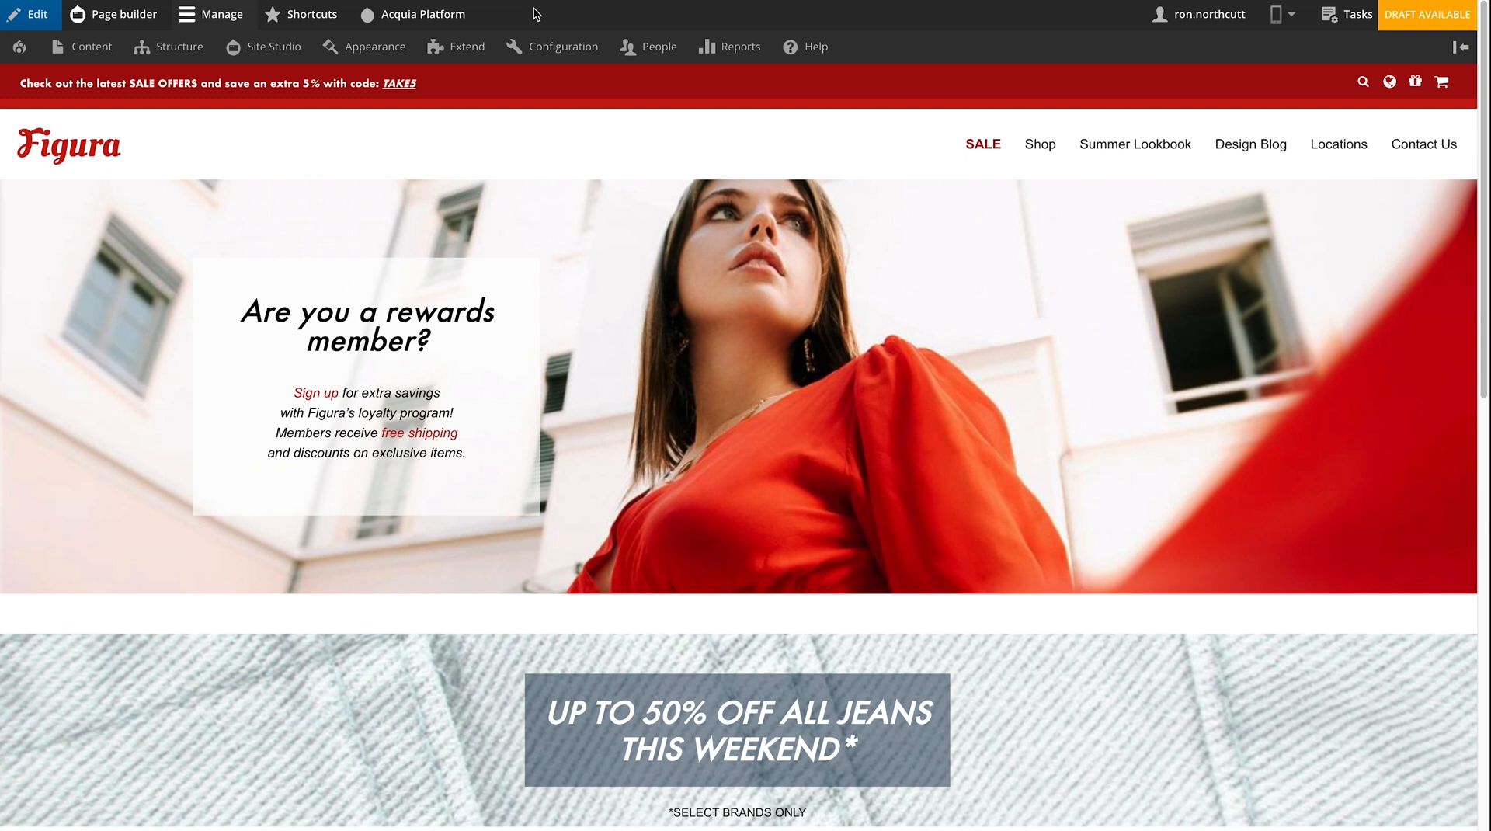
- Go to Site Studio > Website settings > Responsive grid settings
mouse_move(305, 56)
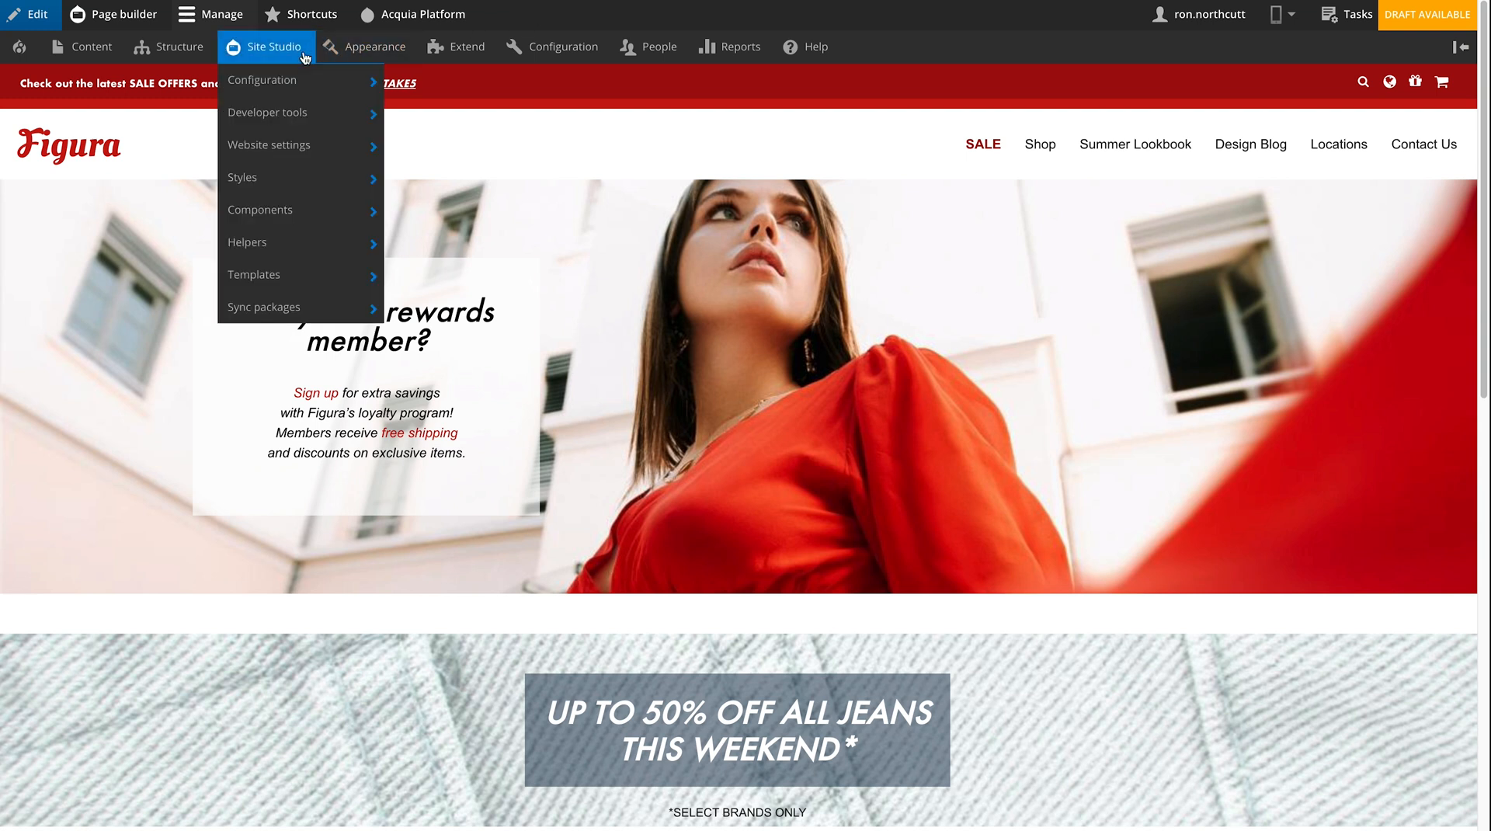
mouse_move(315, 142)
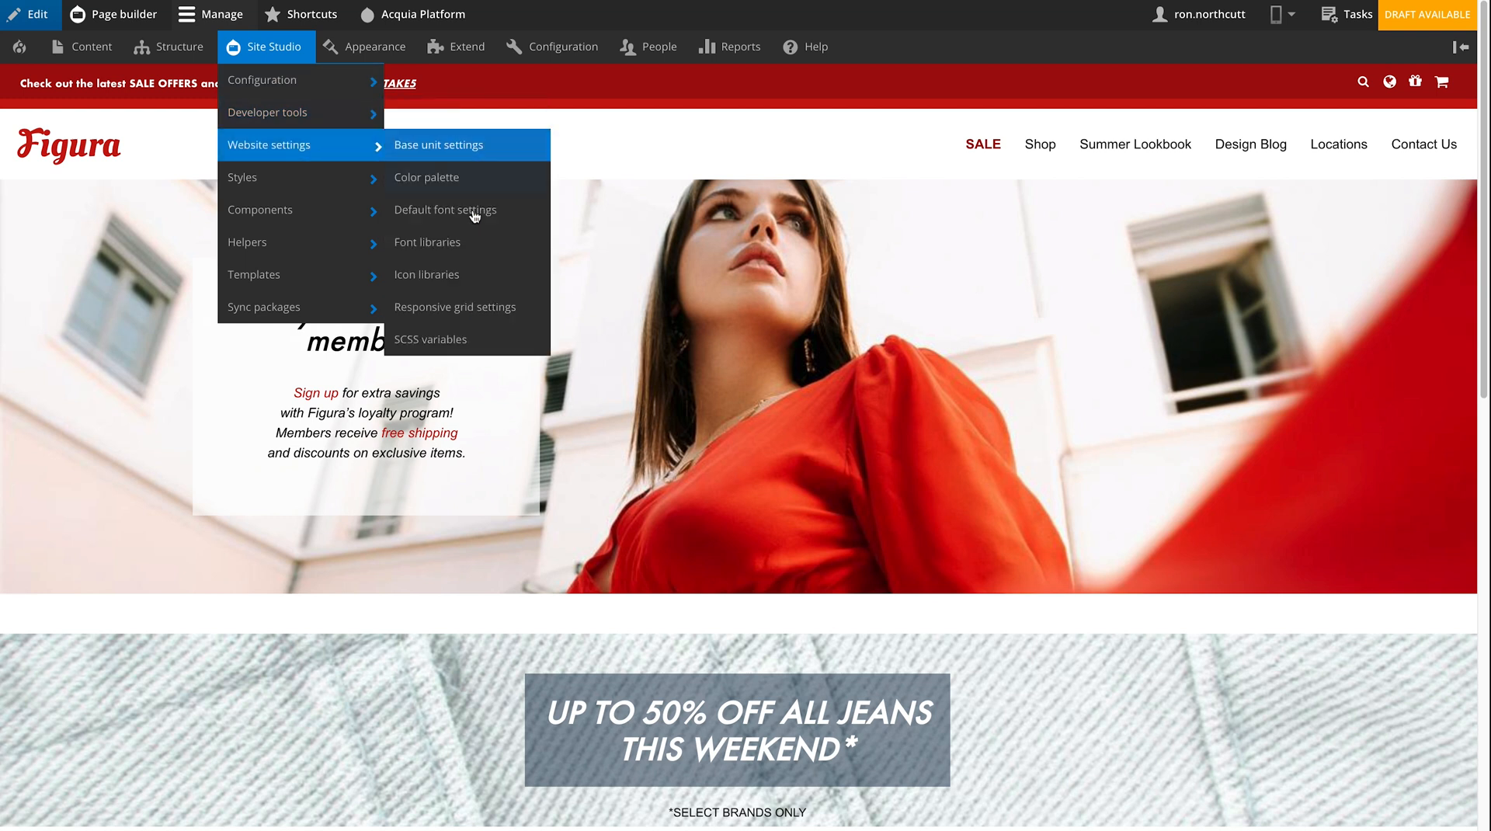
click(492, 308)
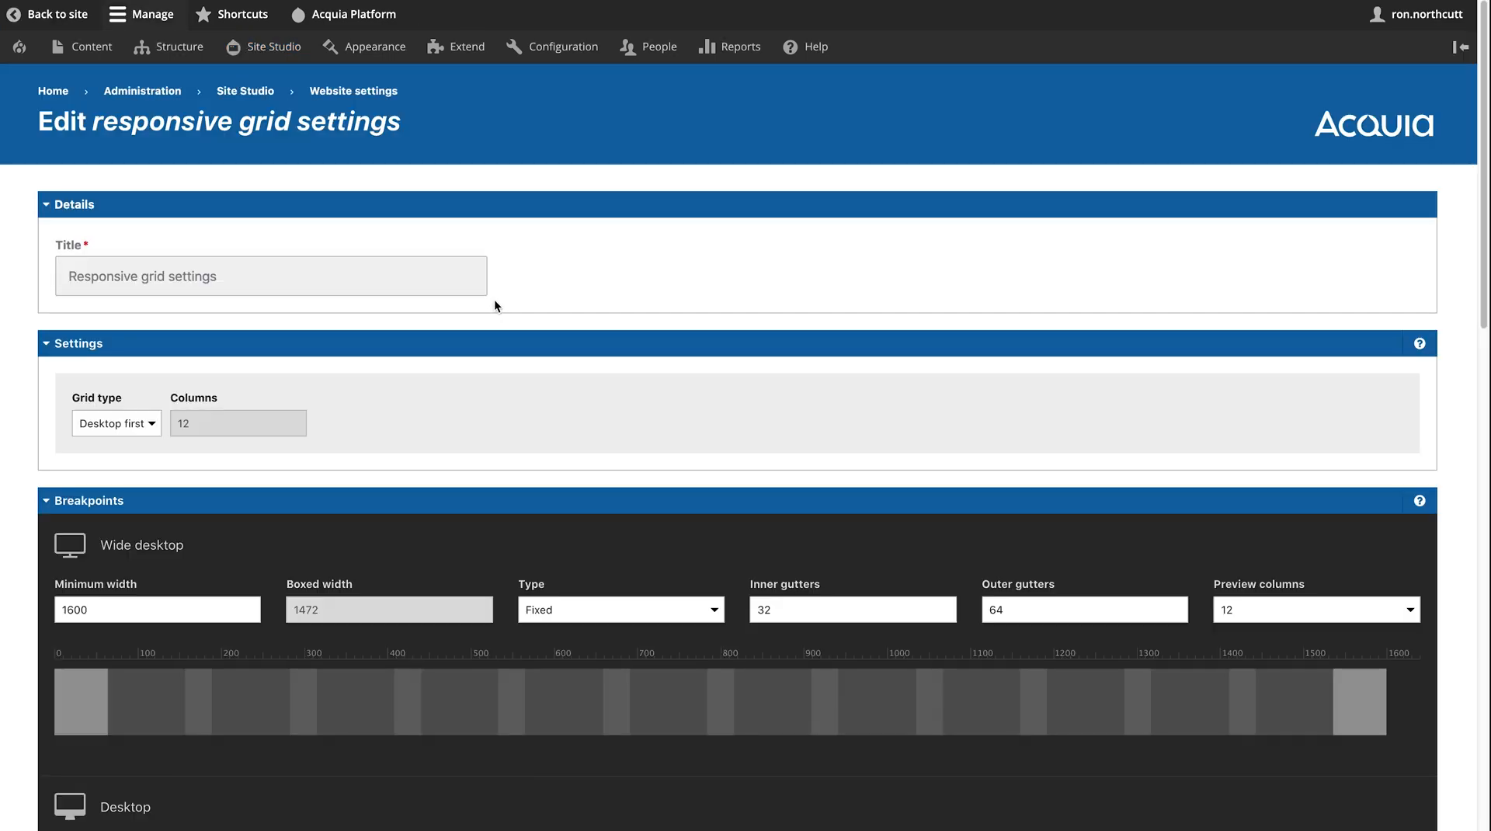
- Review the grid breakpoints from Wide desktop to Phone, then open the Color palette settings
scroll(509, 294, down, 5)
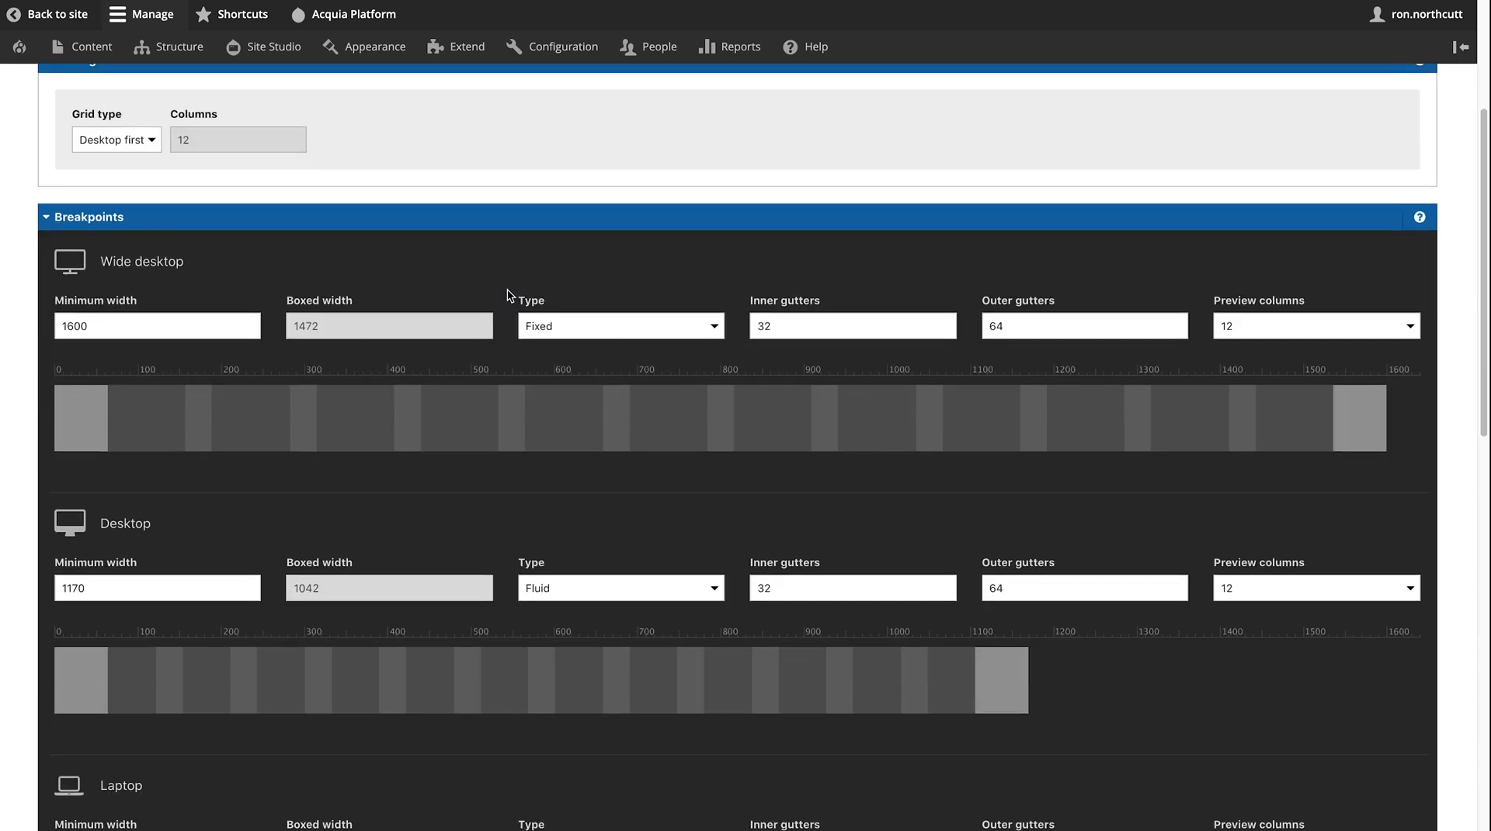
scroll(508, 294, down, 7)
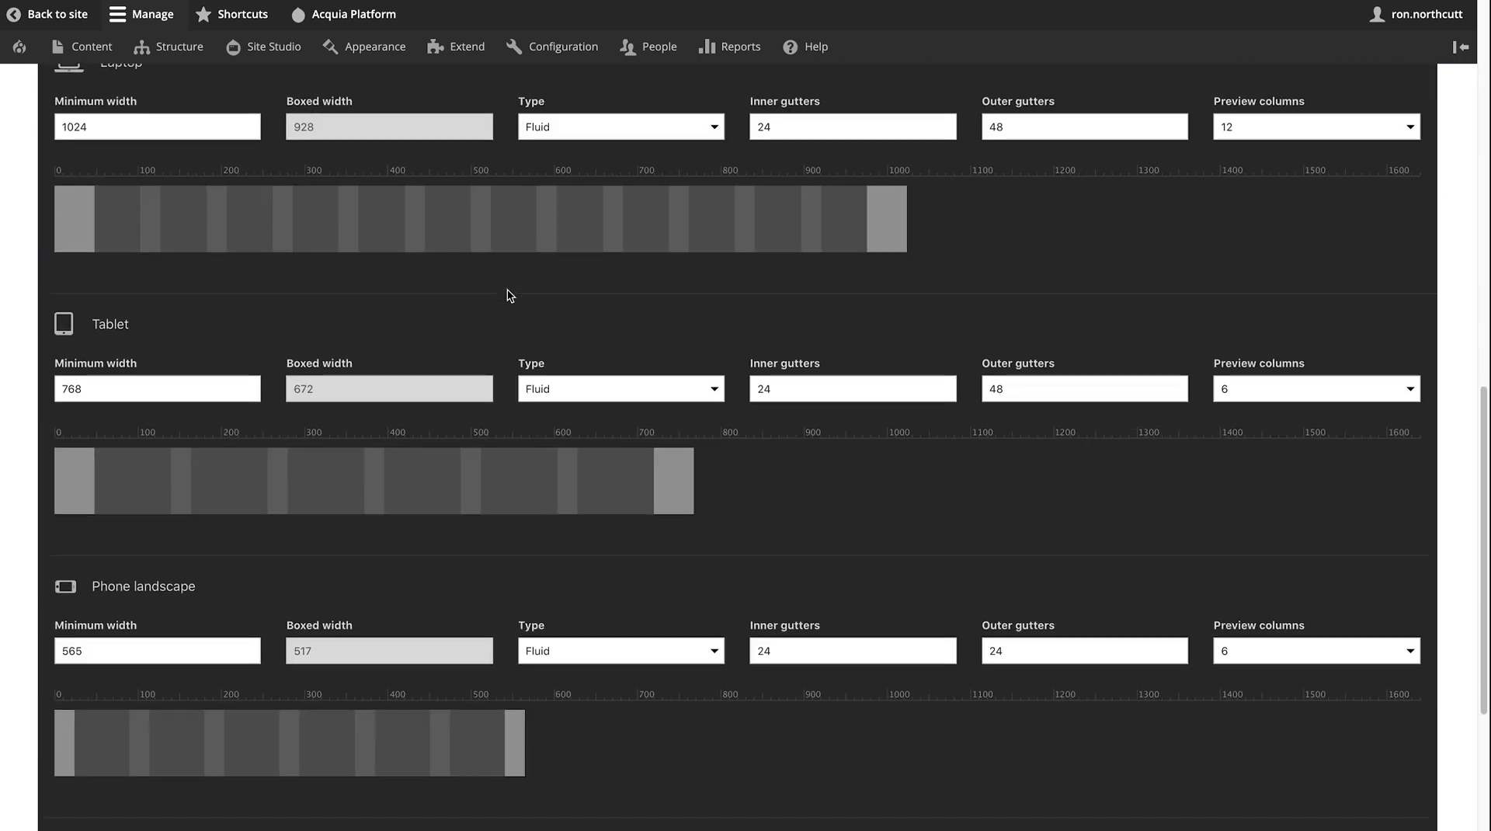
scroll(510, 295, down, 4)
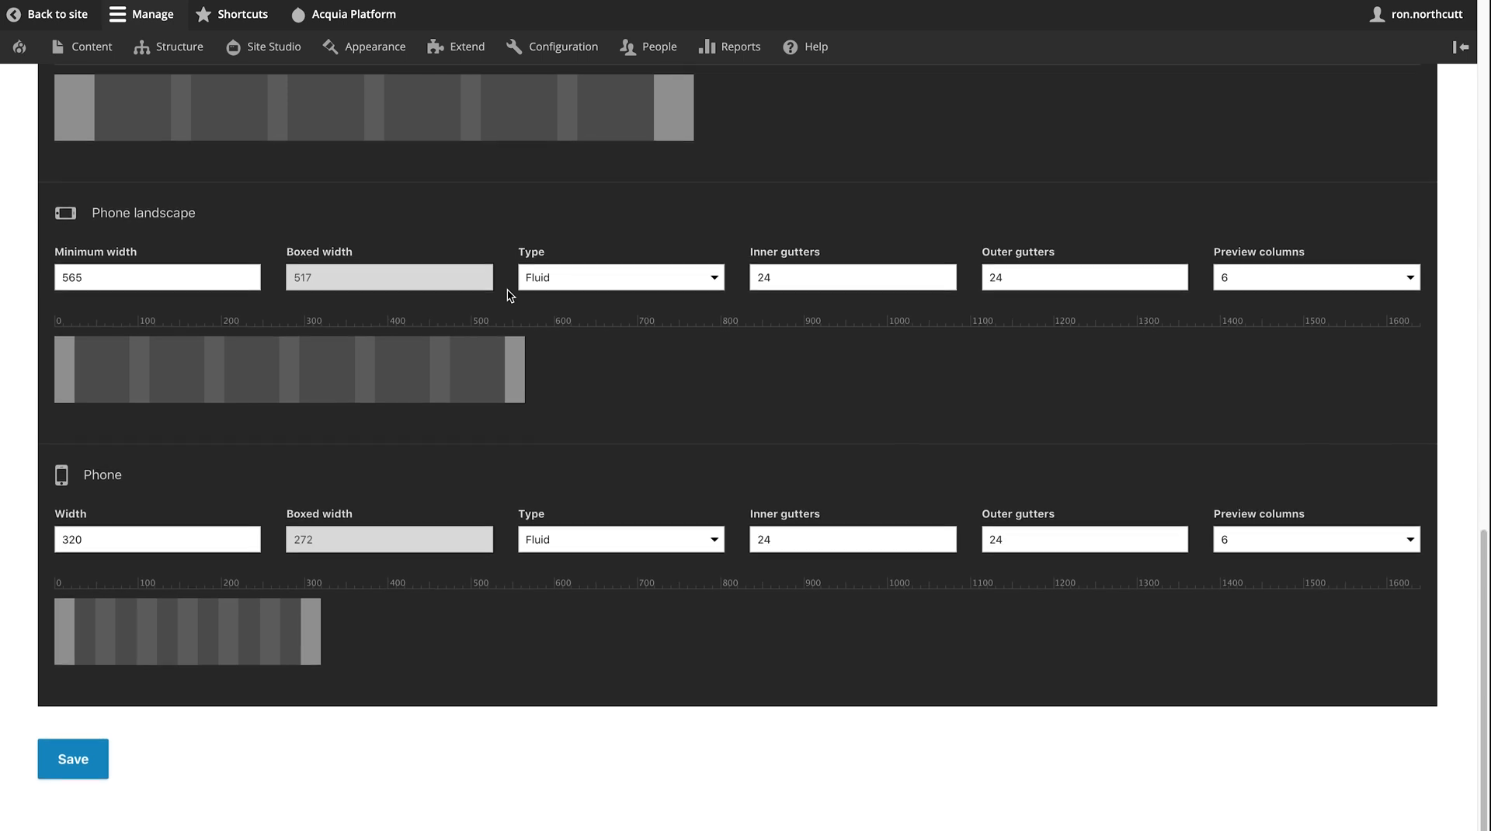
scroll(509, 295, up, 10)
scroll(510, 294, up, 7)
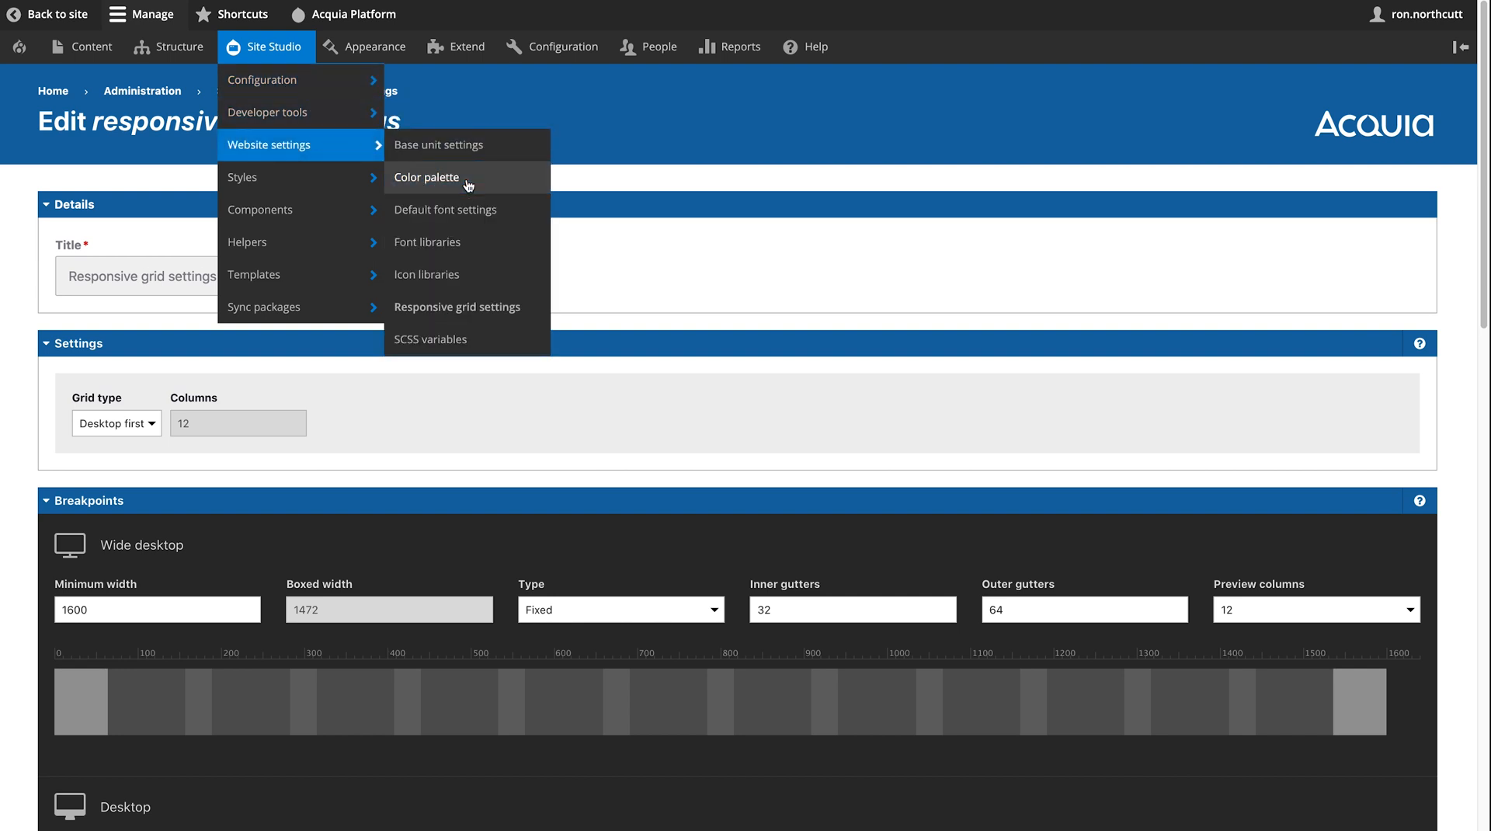
click(468, 185)
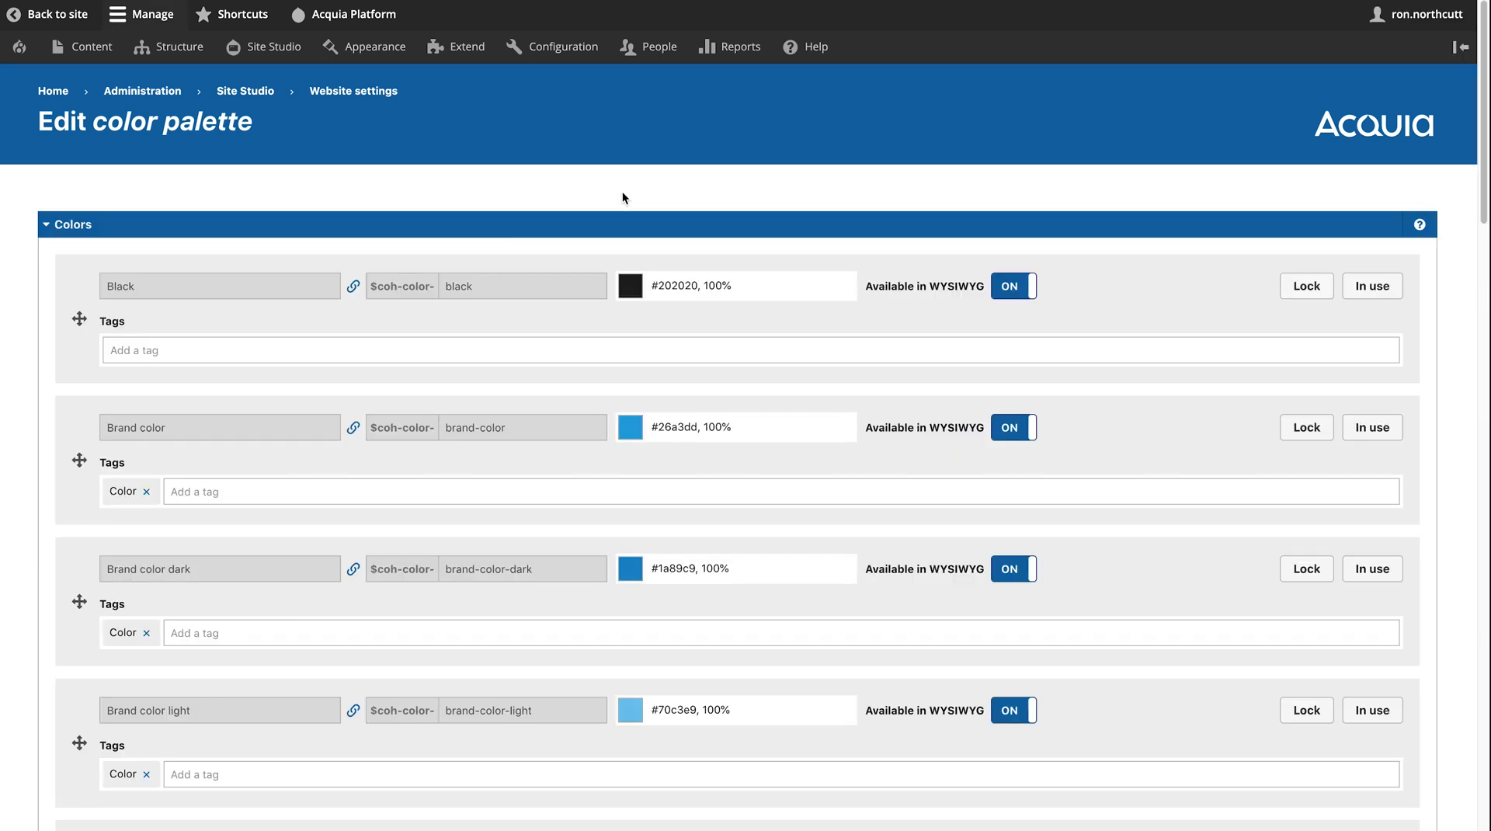
- Scroll the palette from Black #202020 down to White #ffffff and jump back to the top
scroll(622, 194, down, 3)
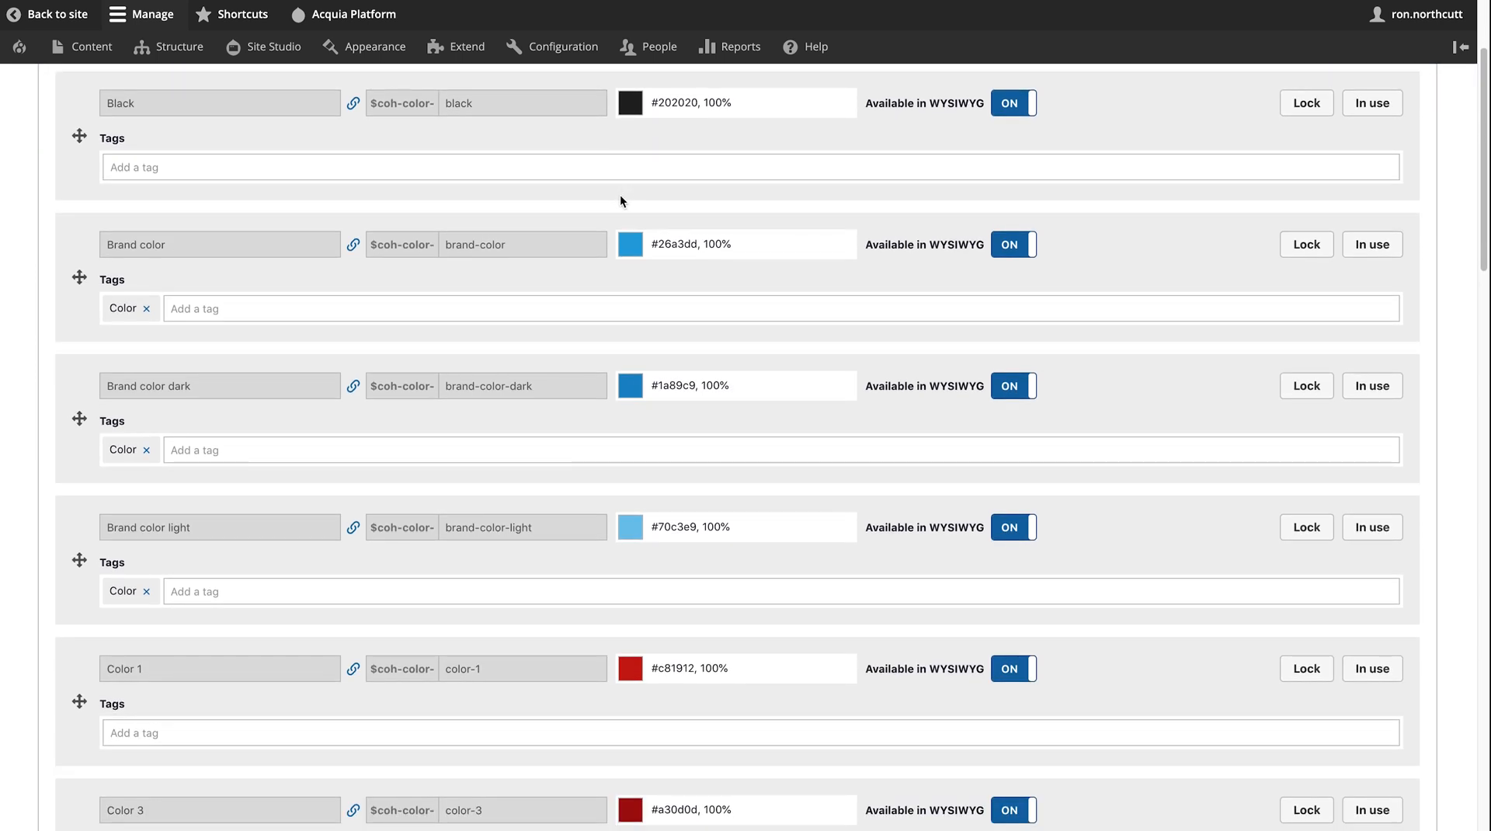
scroll(620, 196, down, 8)
scroll(620, 197, down, 4)
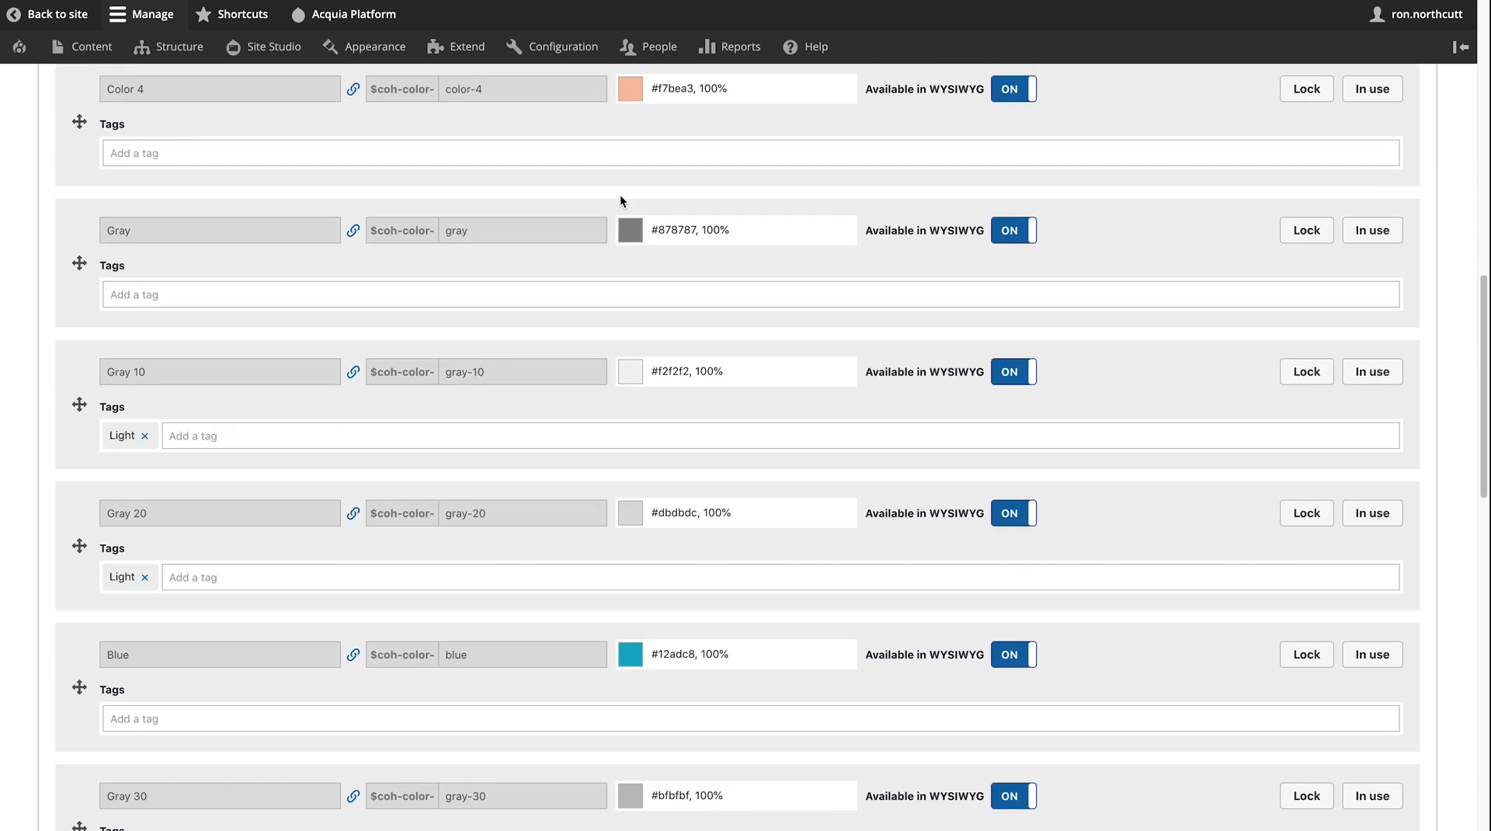
scroll(619, 194, down, 15)
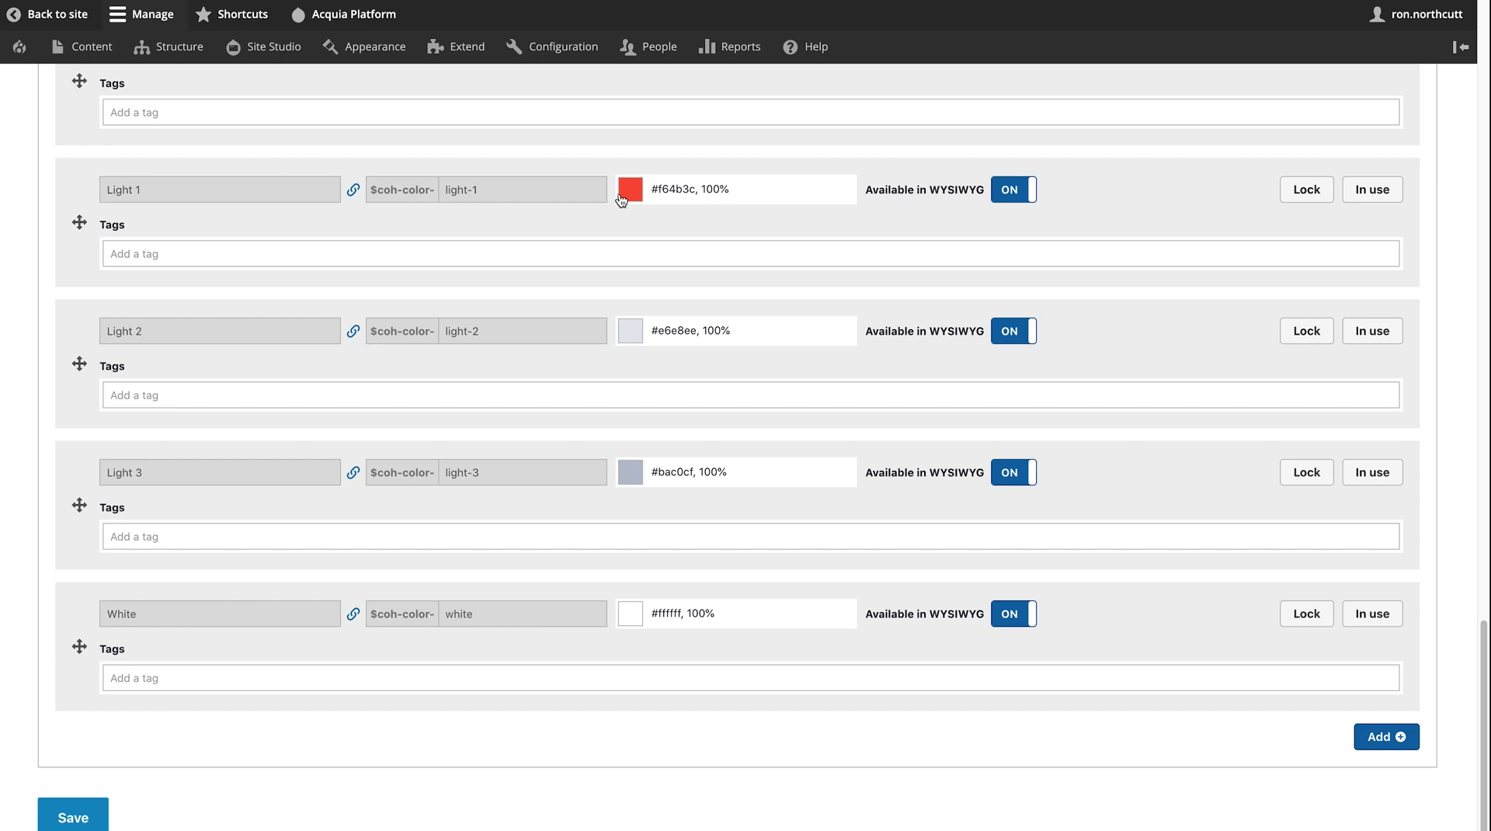
key(Home)
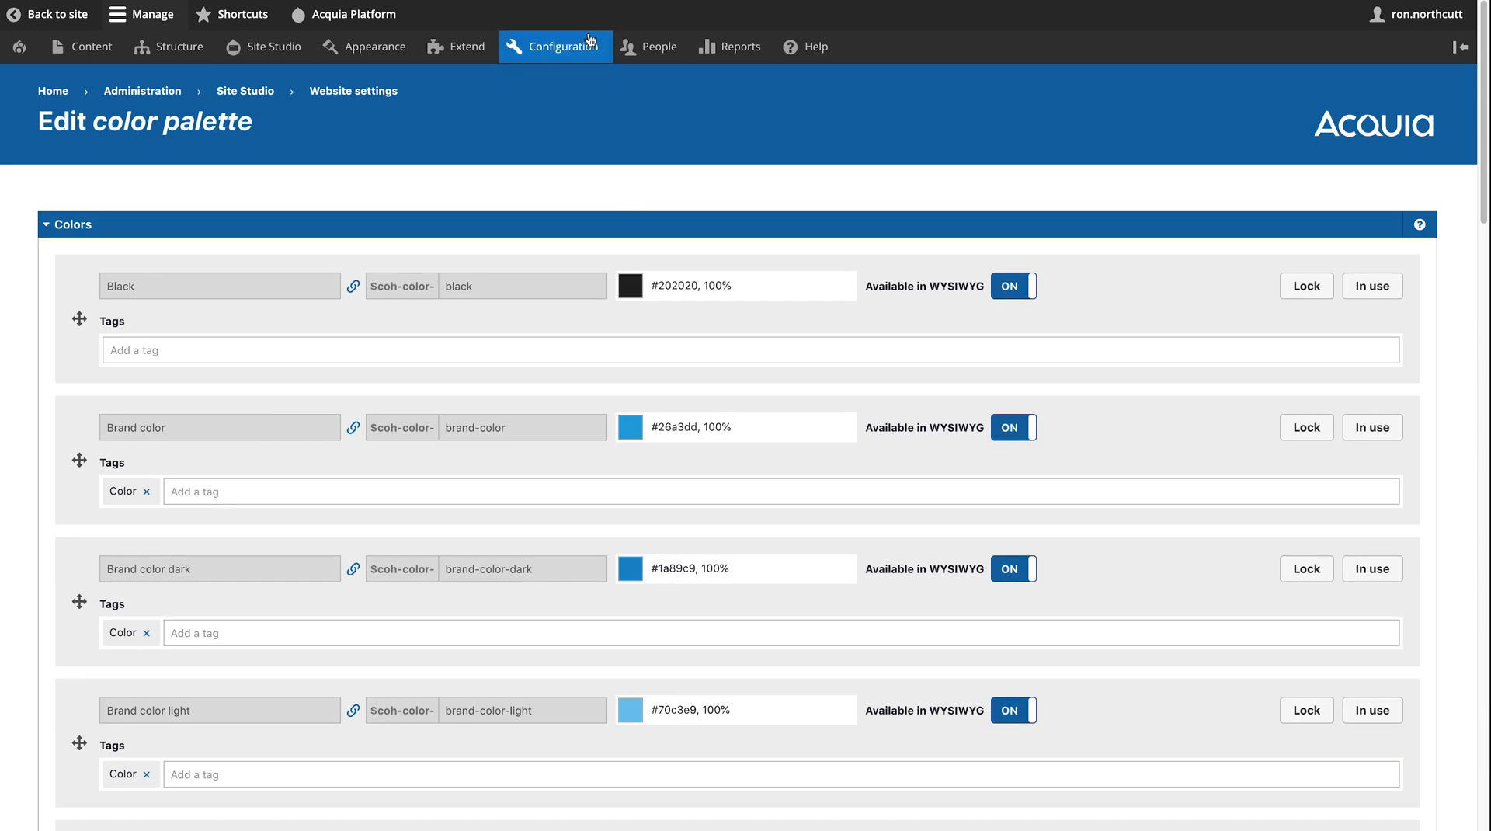
- Go to Configuration > Media > Image styles in the admin toolbar
mouse_move(577, 52)
mouse_move(592, 276)
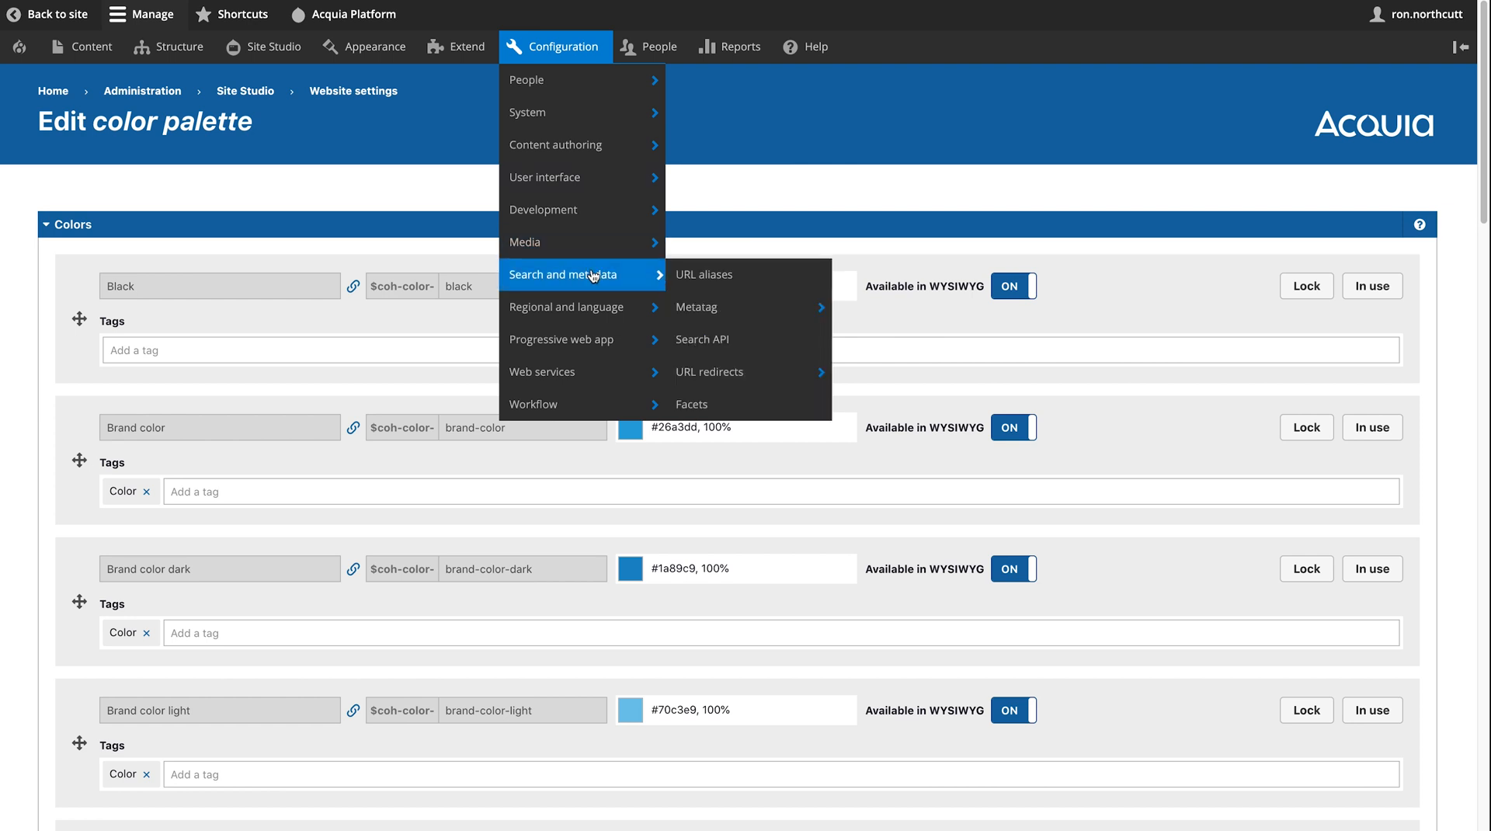
mouse_move(596, 245)
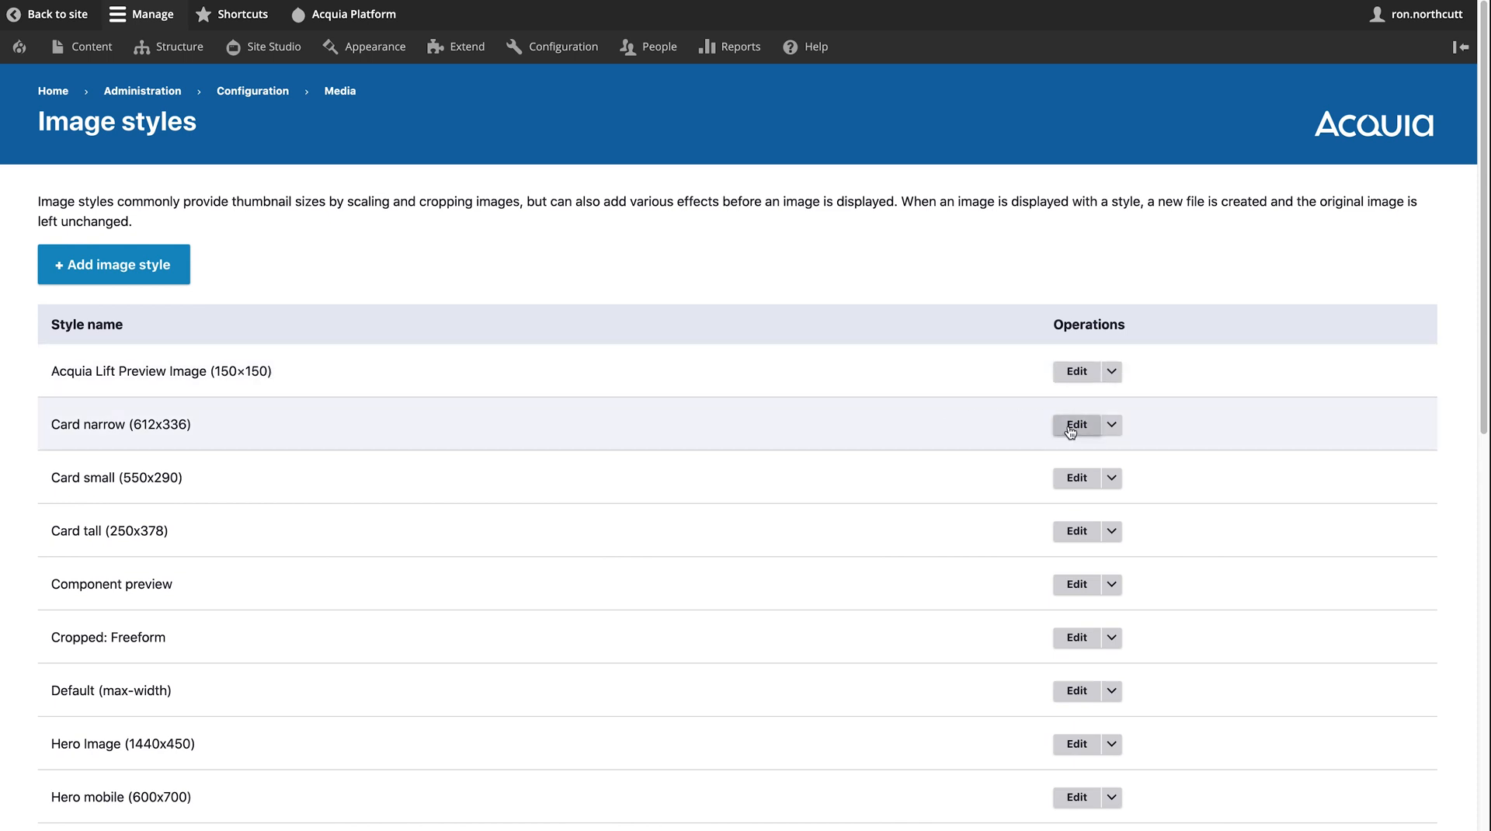
- Edit the Card narrow (612x336) image style, checking available effects without adding any
click(1074, 426)
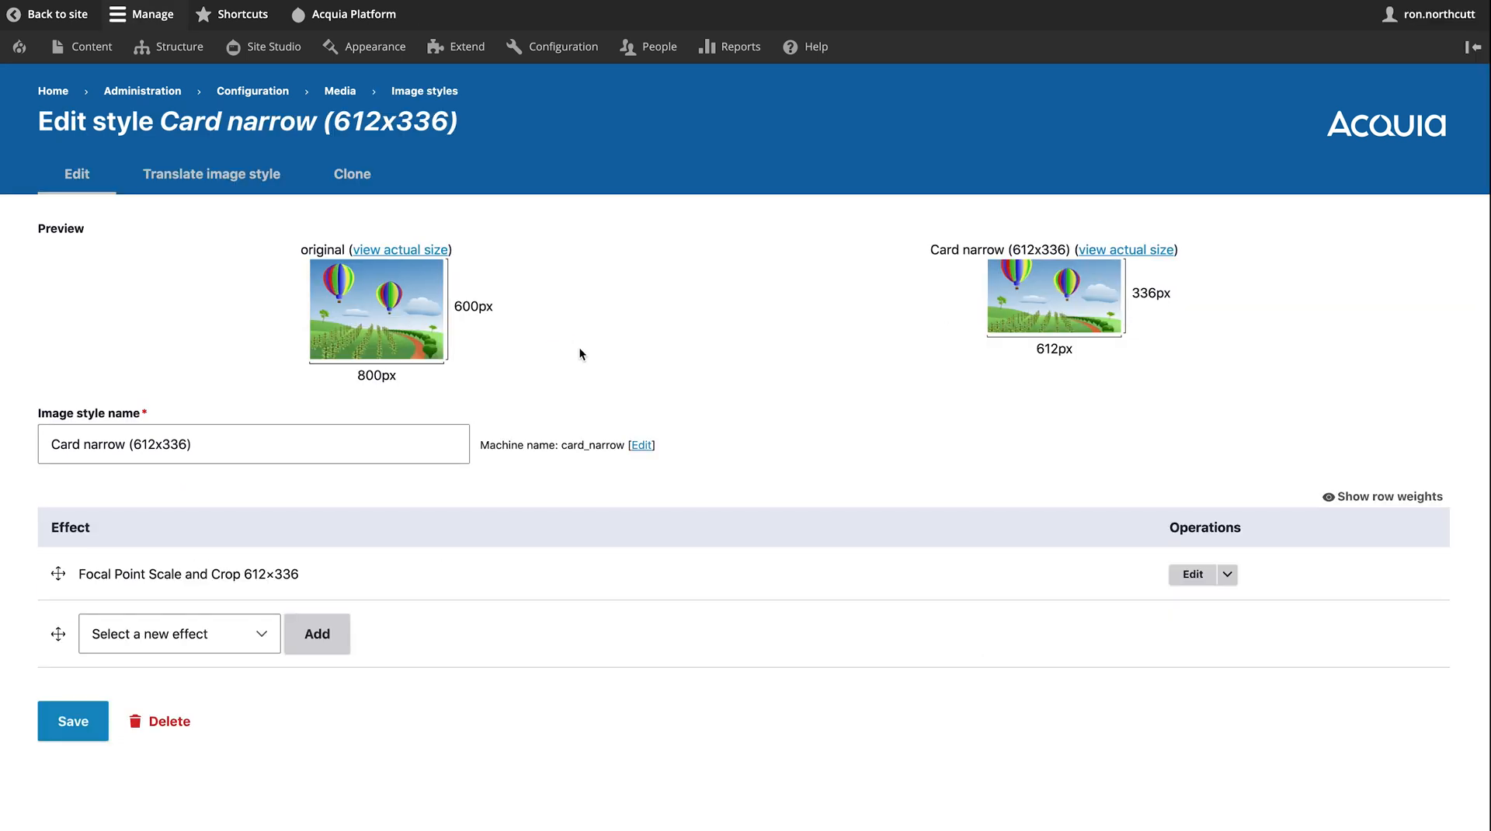
click(220, 645)
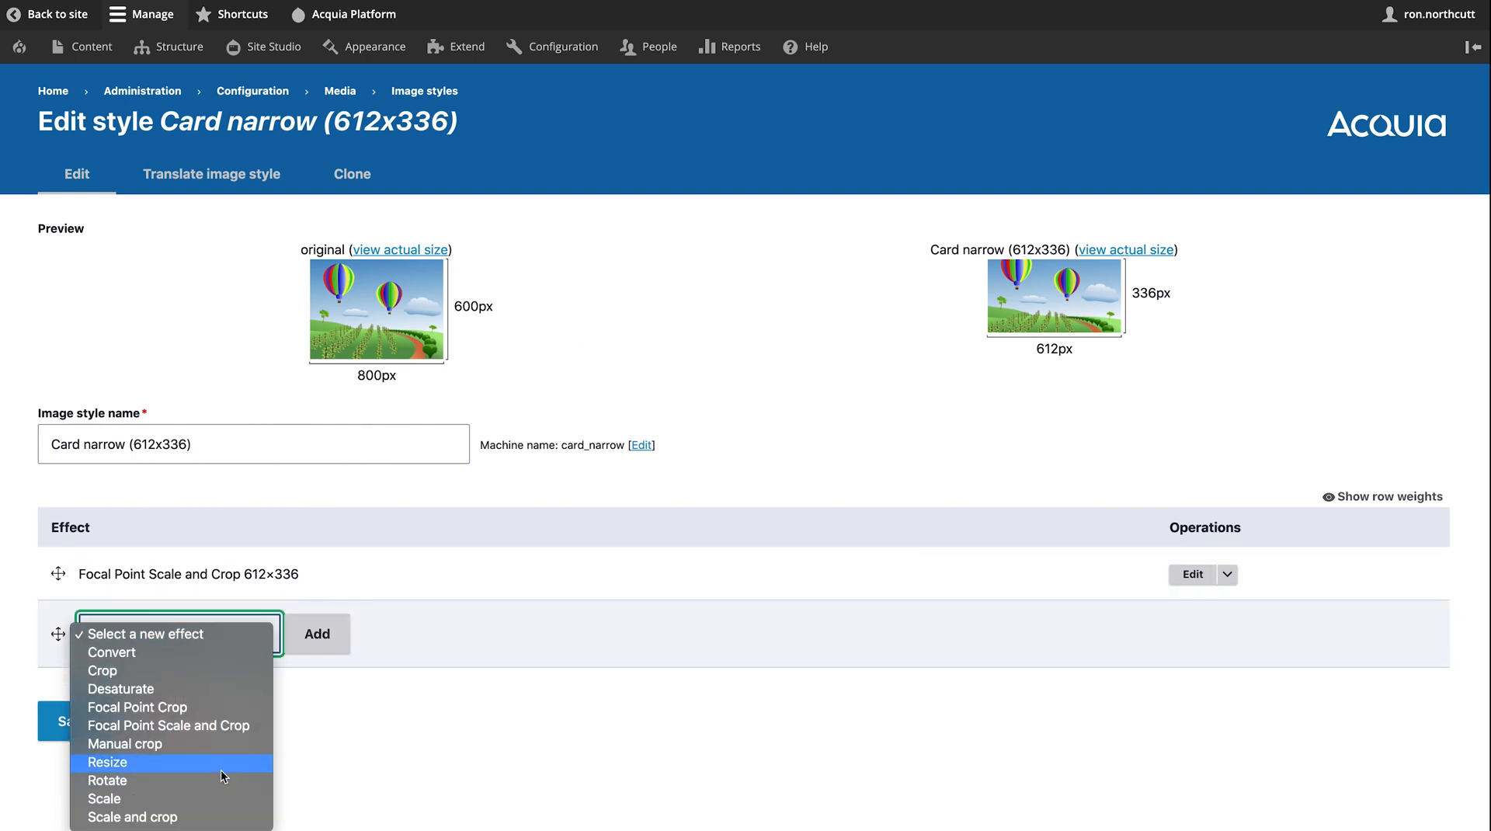
click(772, 468)
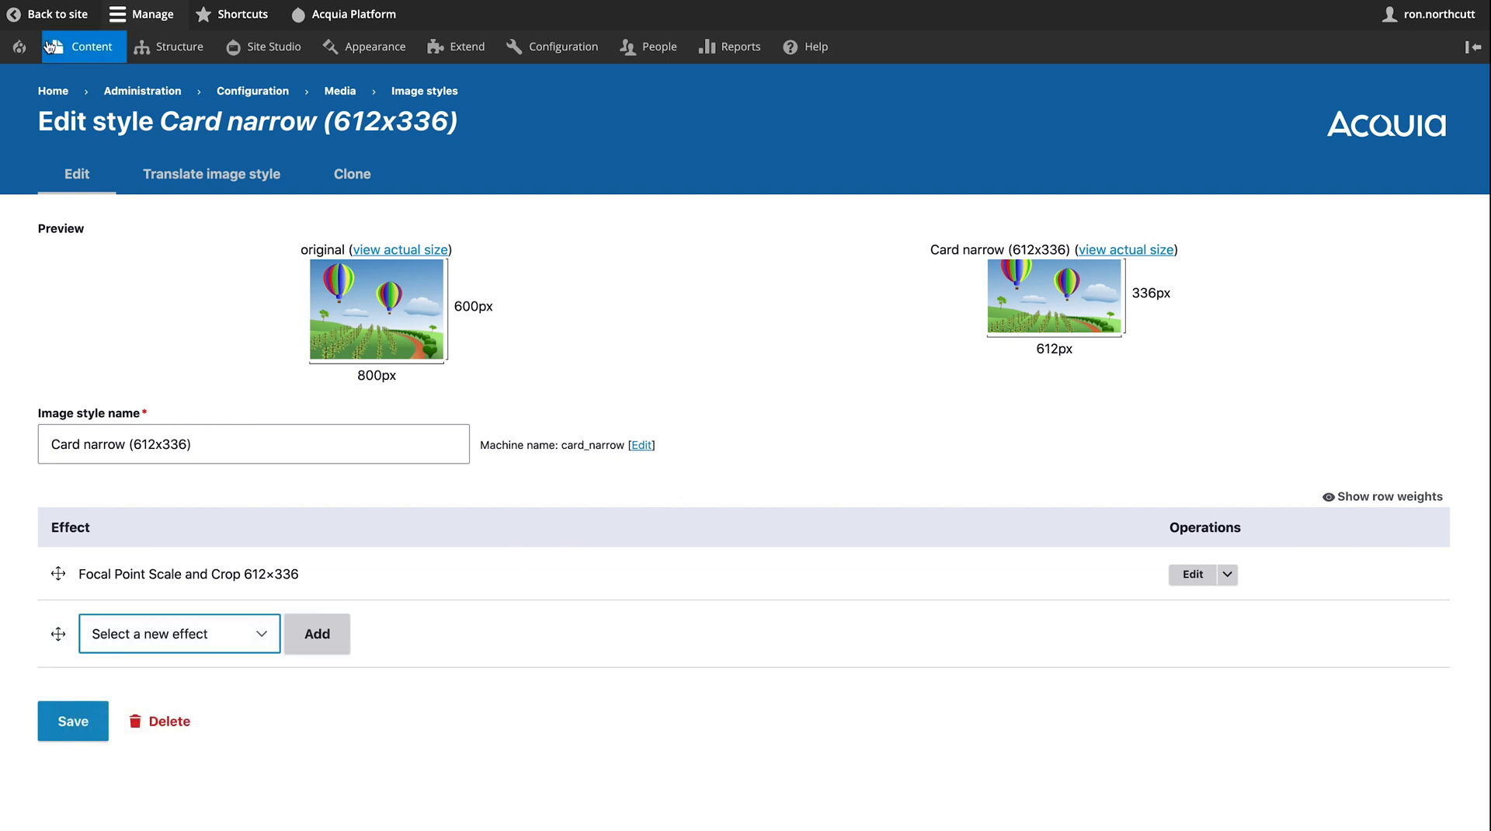
mouse_move(48, 47)
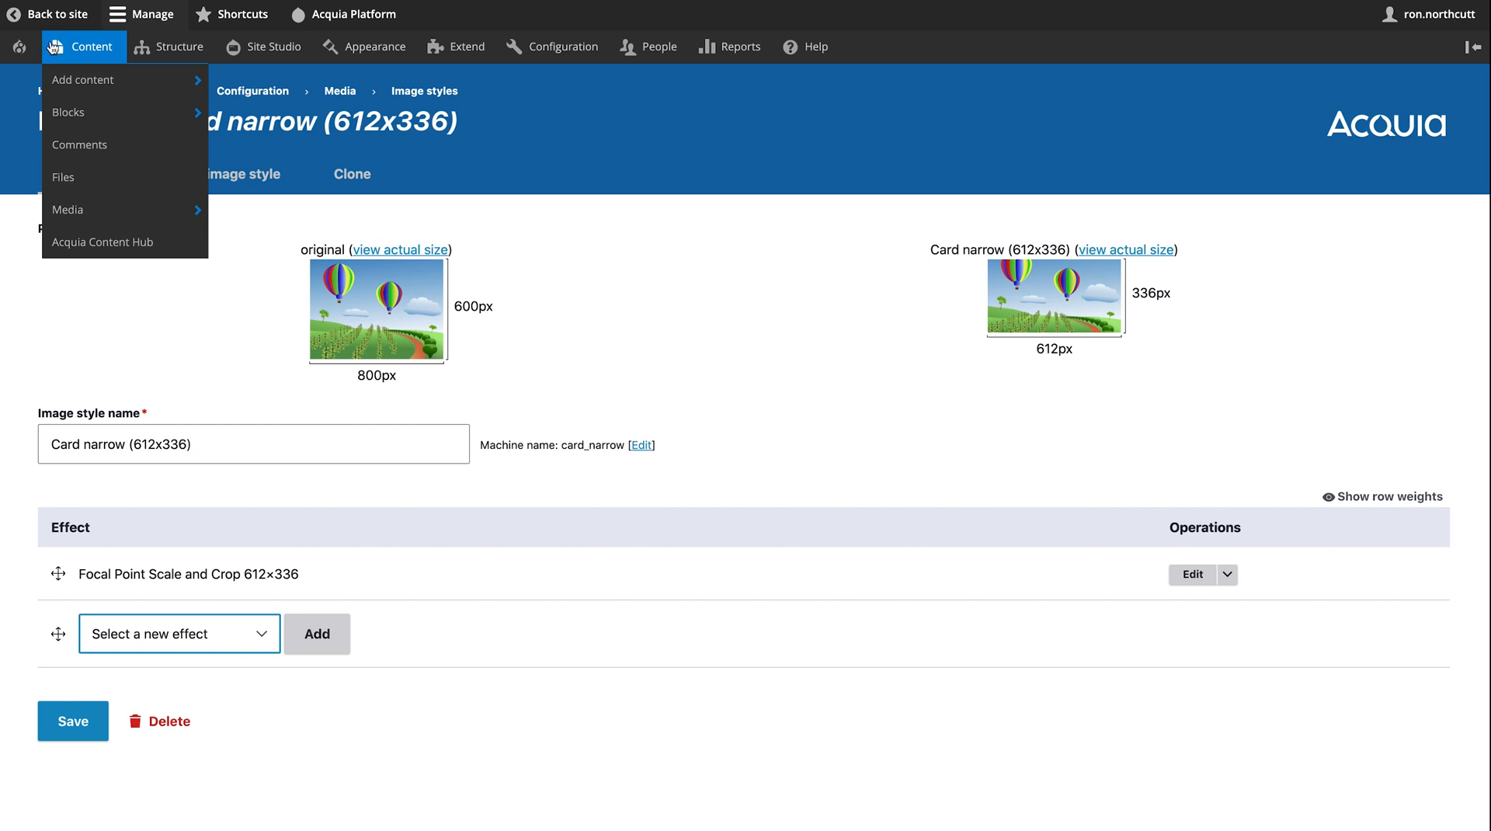
- Go to Site Studio > Styles > Custom styles and expand the Button (21) group
mouse_move(270, 47)
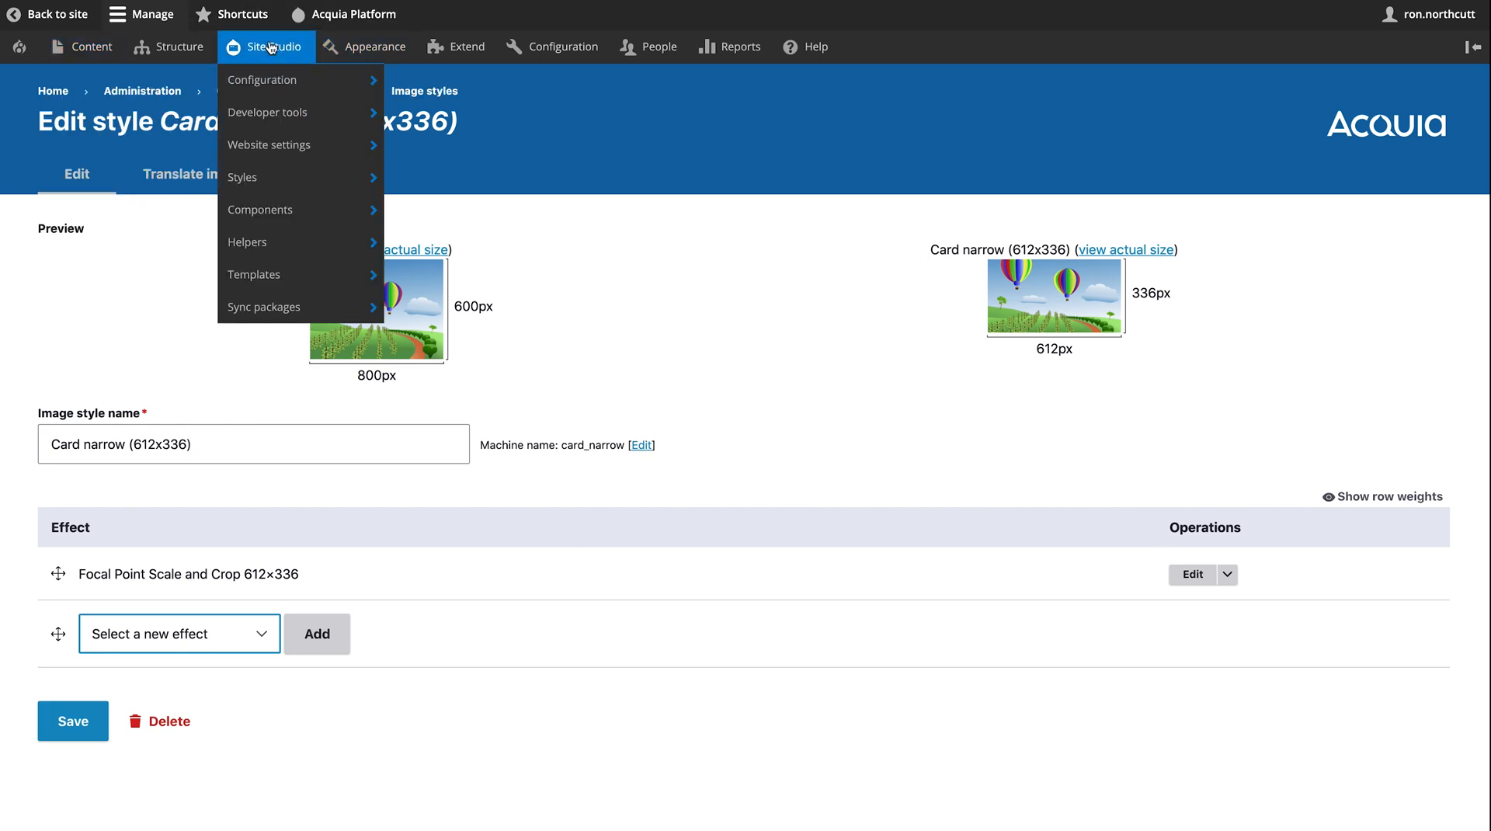
mouse_move(305, 179)
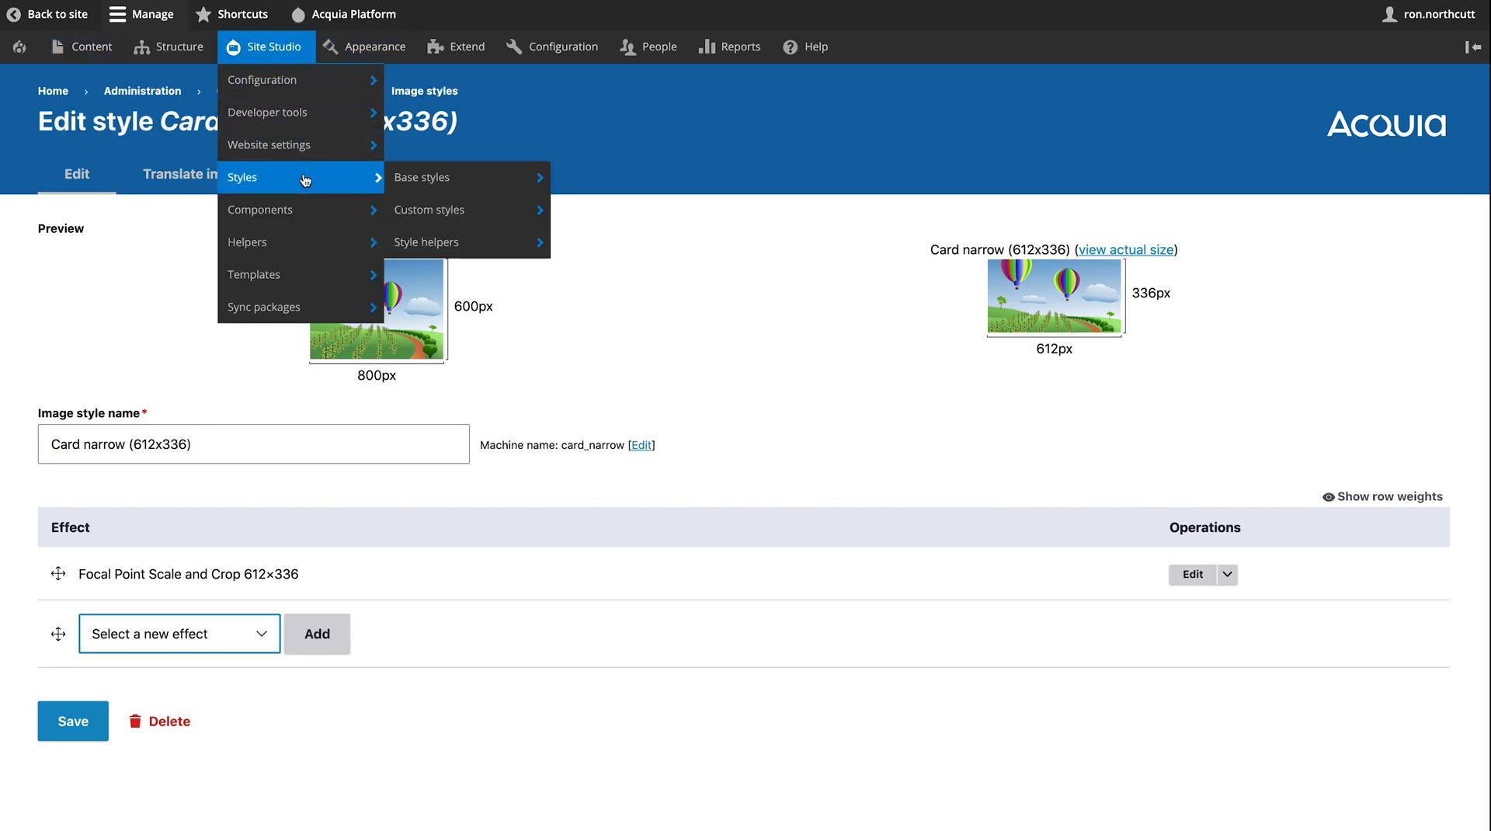
click(518, 218)
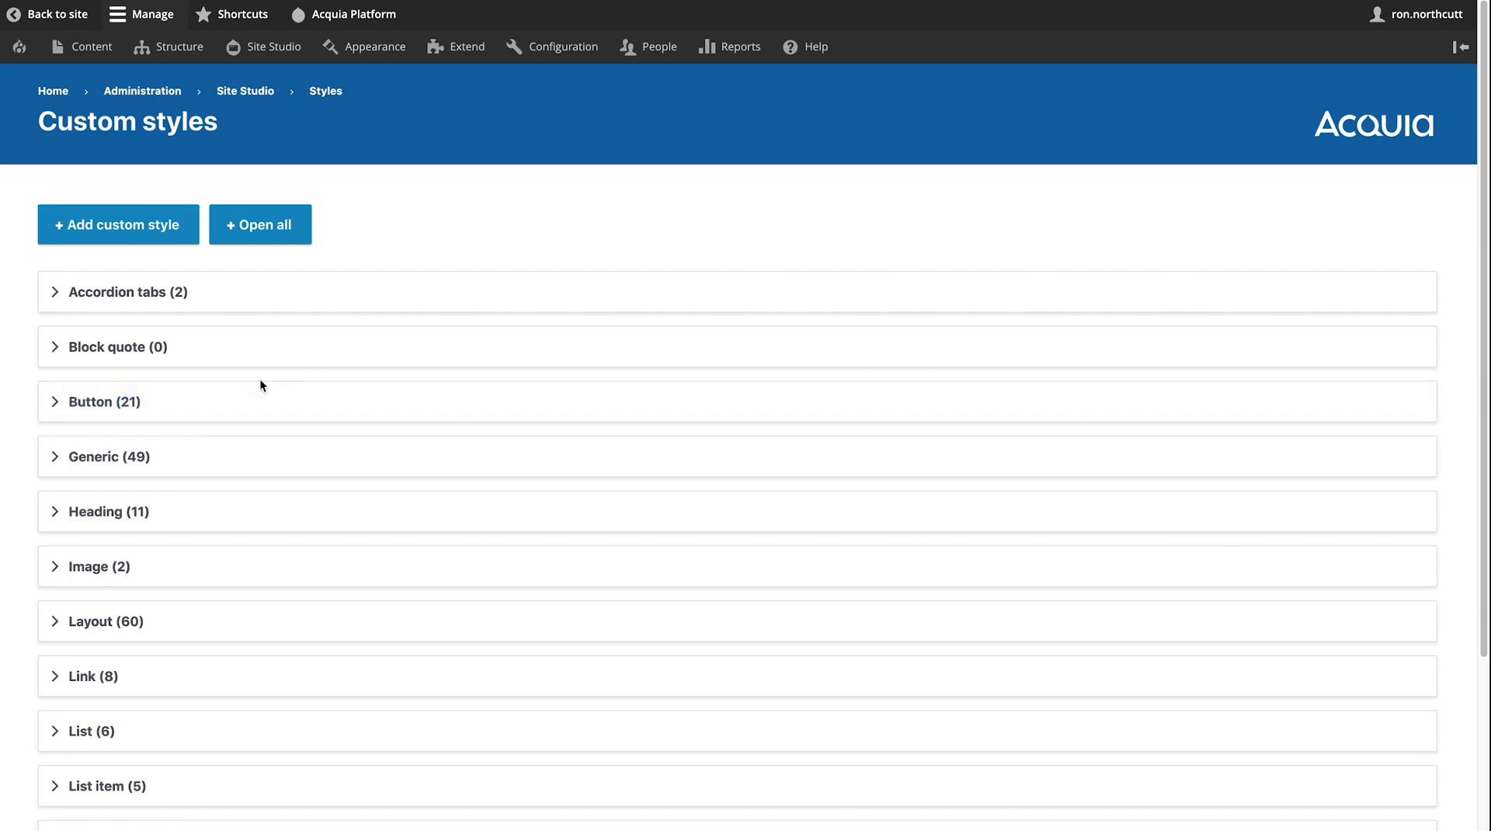
click(105, 403)
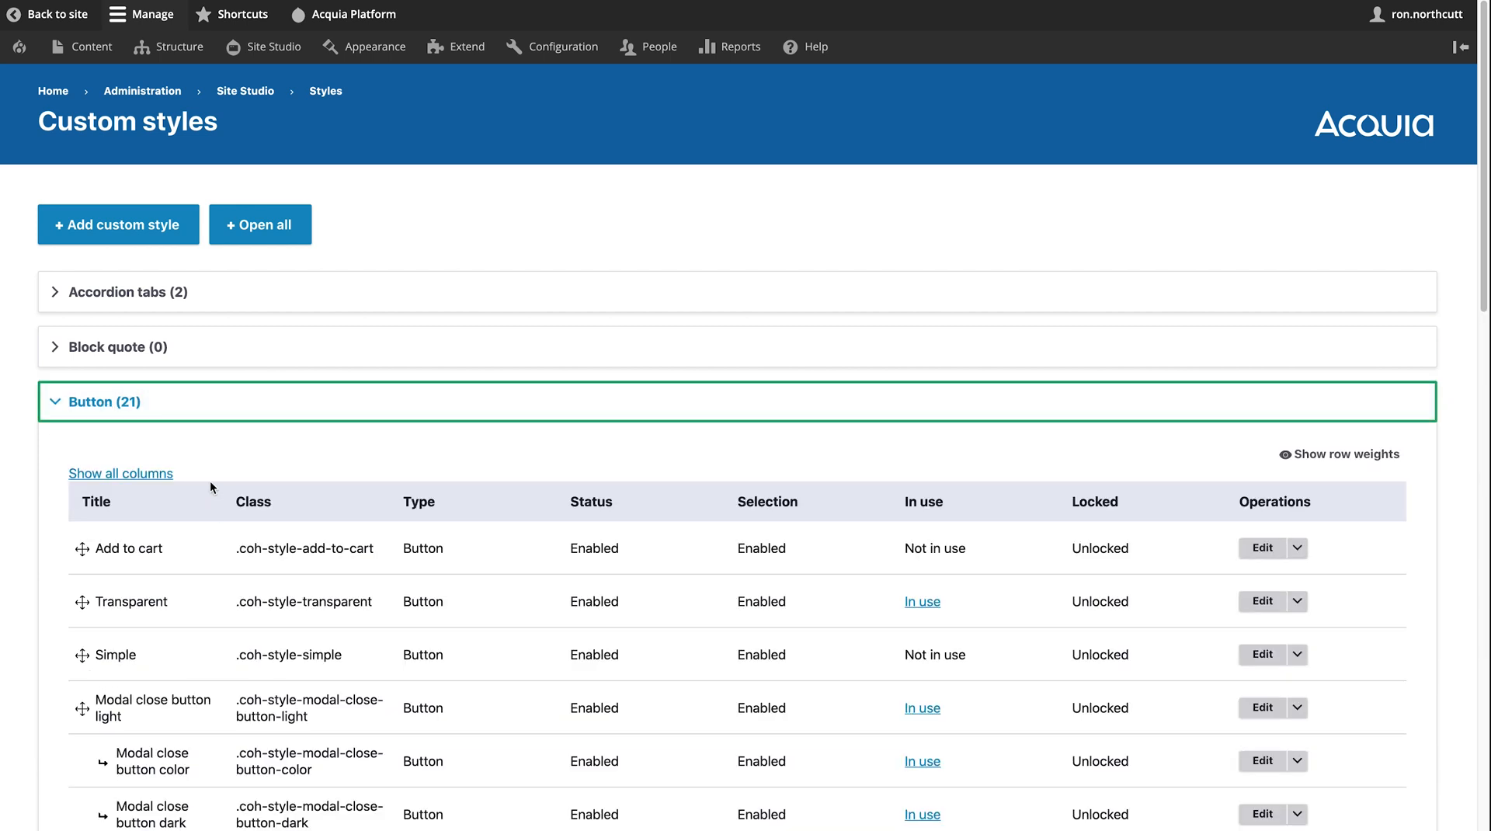
- Edit the Read more button custom style
scroll(210, 481, down, 3)
scroll(209, 481, down, 4)
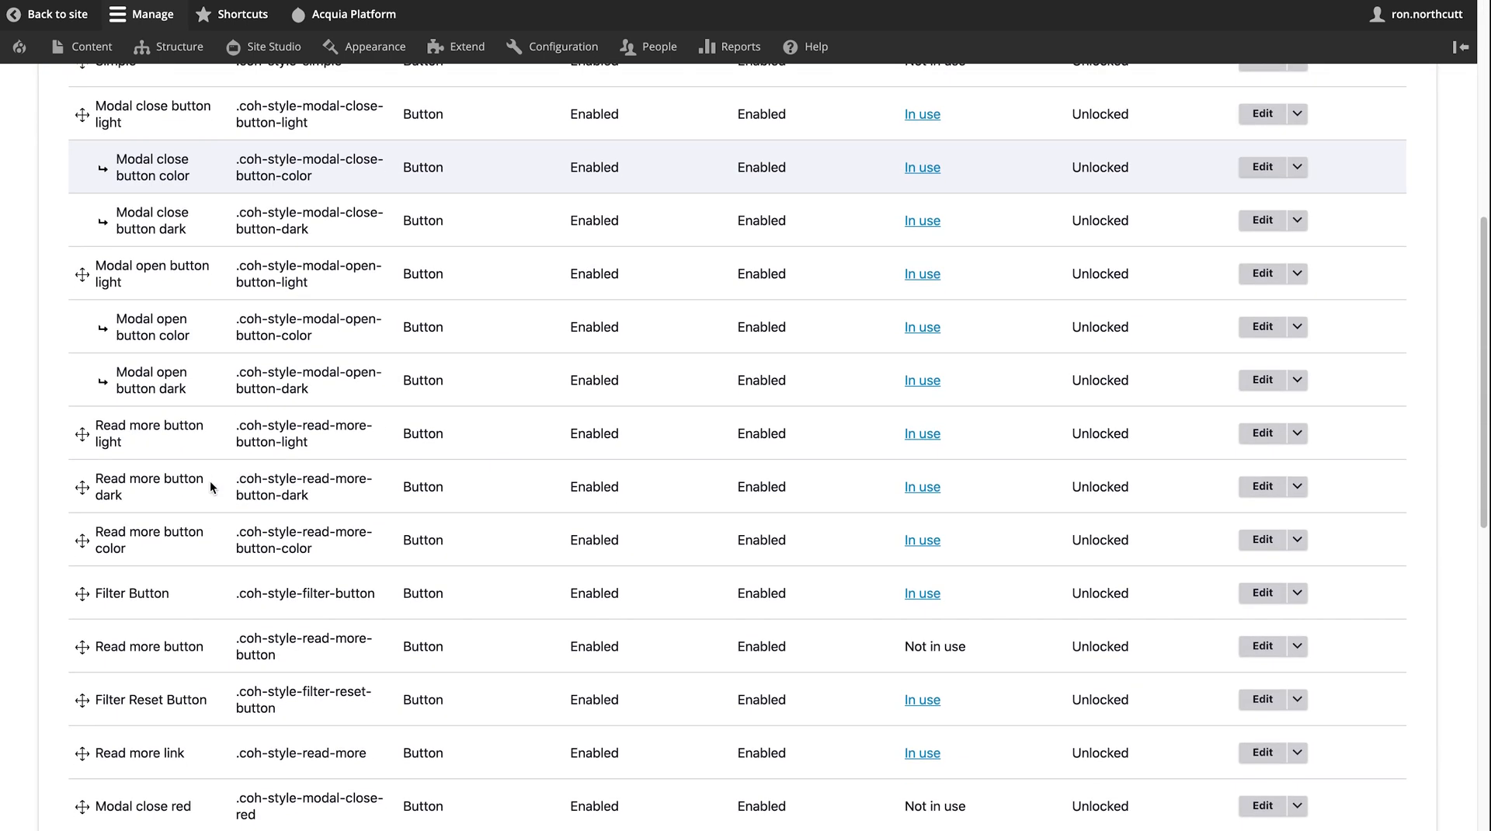
scroll(211, 486, down, 1)
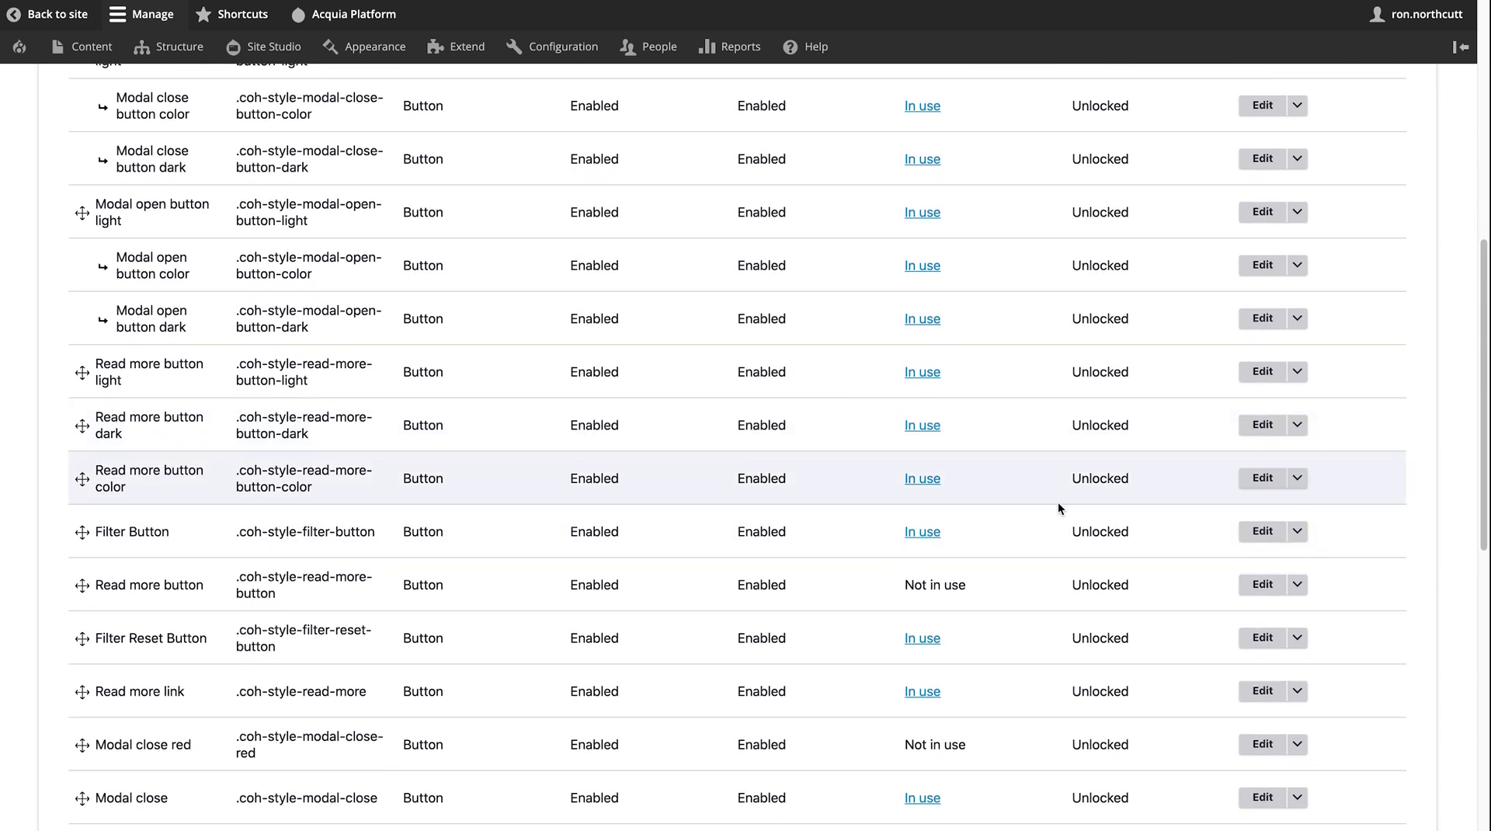
click(1262, 584)
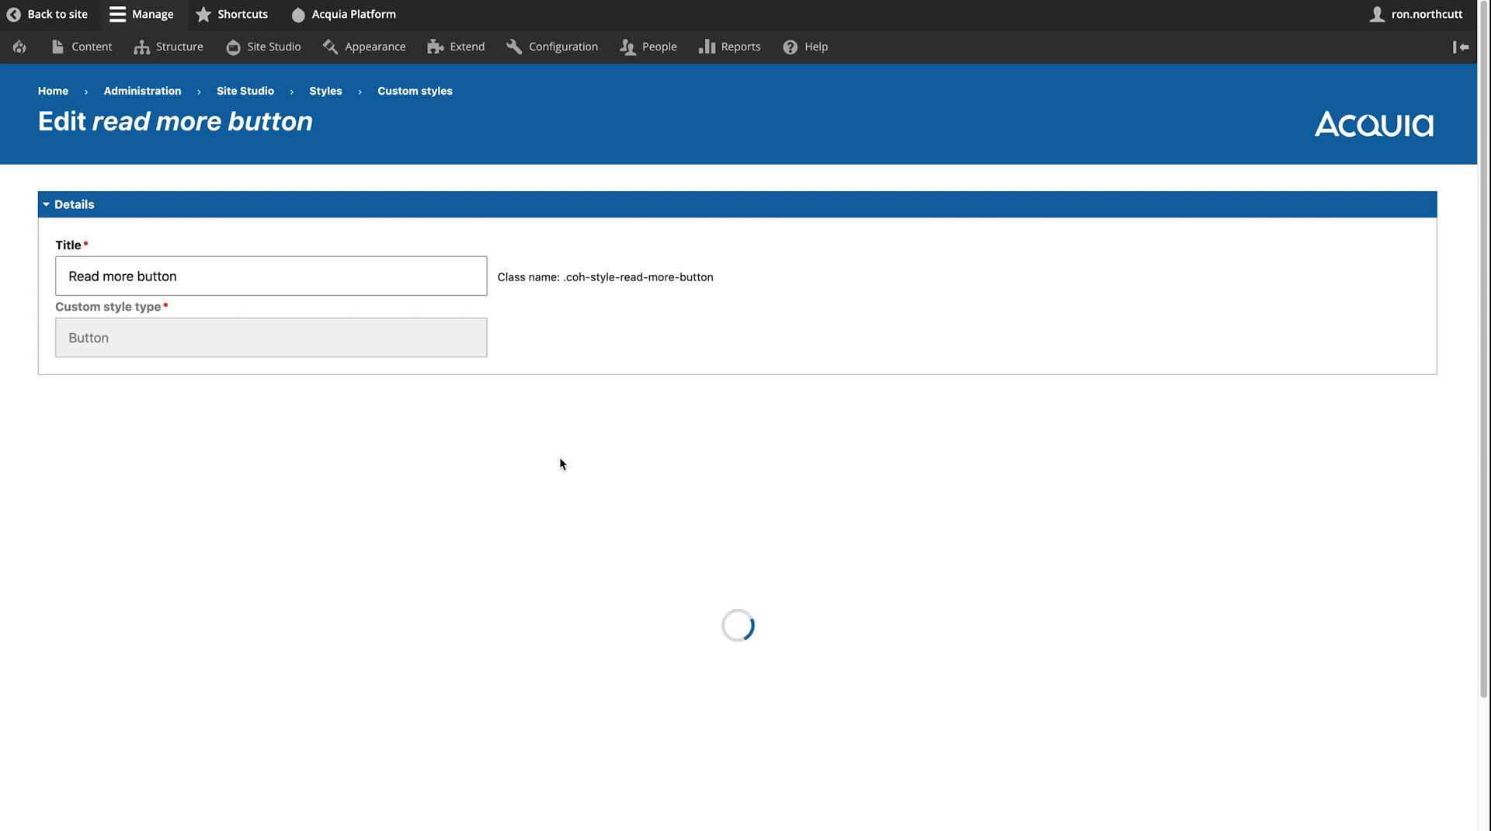
- Change the Read more button background colour from red to the blue swatch (#1a89c9)
scroll(559, 457, down, 3)
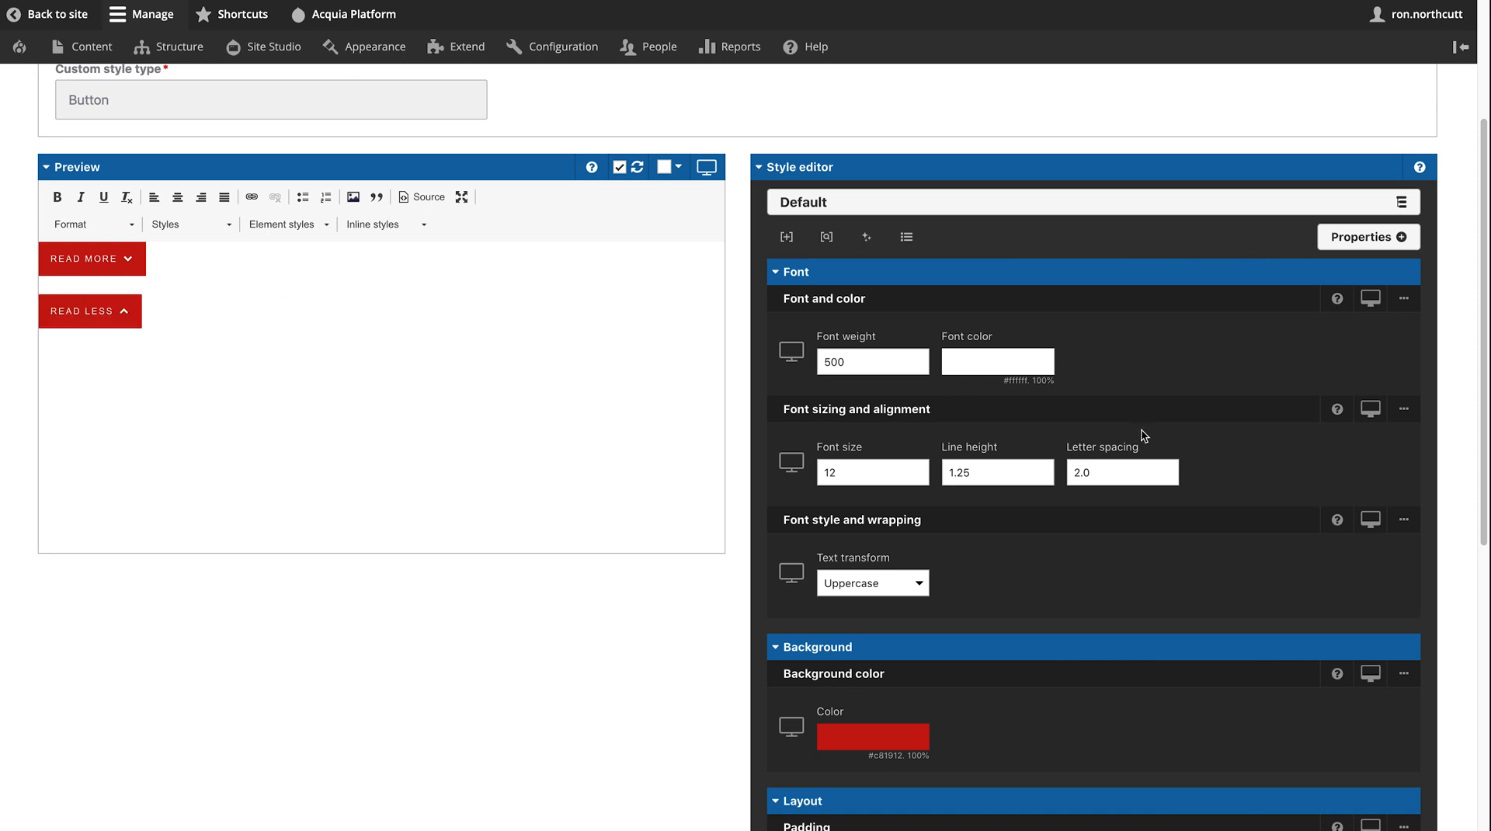
scroll(1148, 432, down, 5)
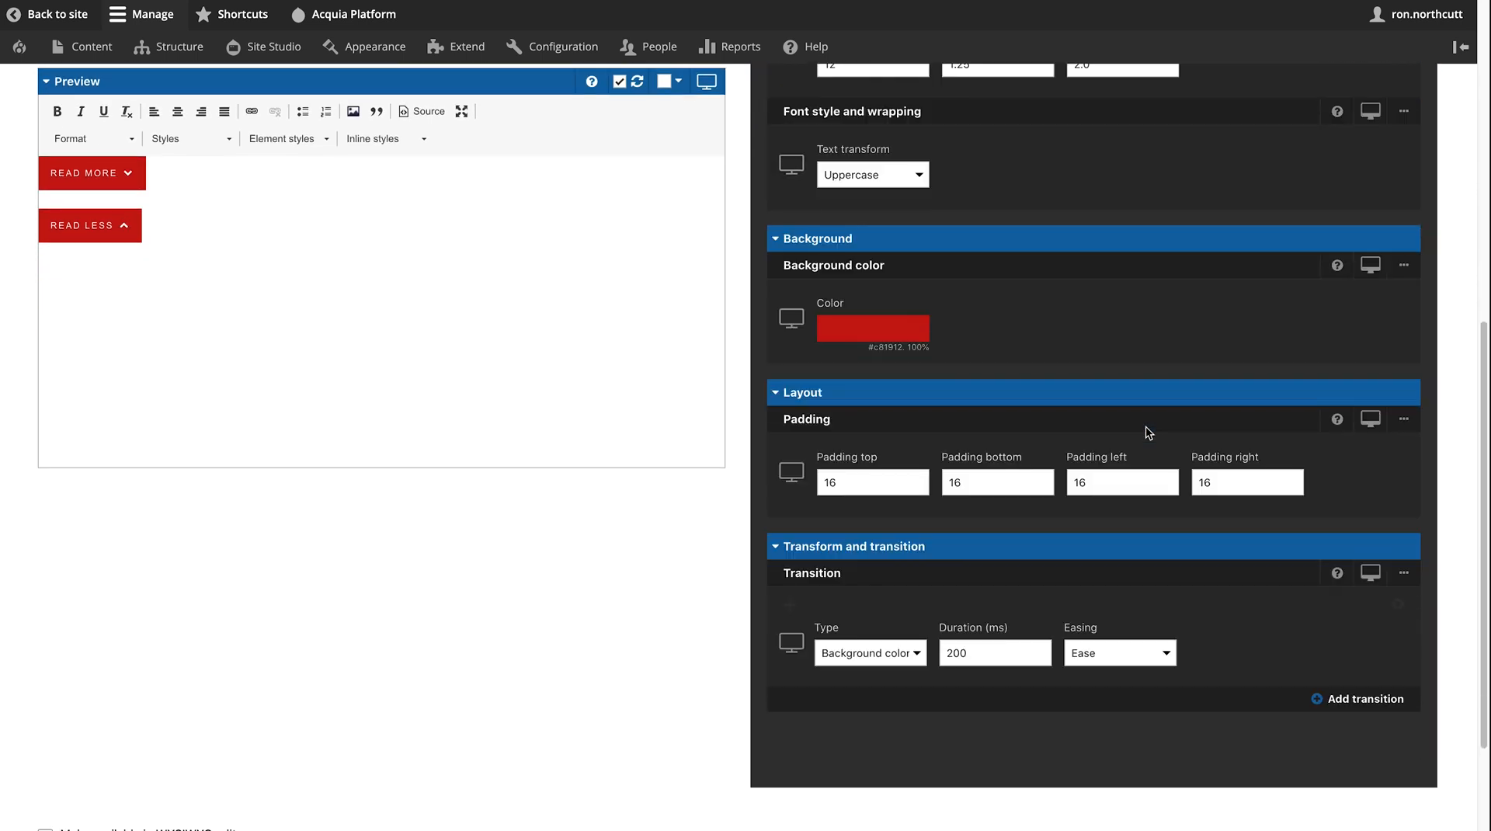
scroll(1147, 432, up, 8)
scroll(1144, 426, down, 4)
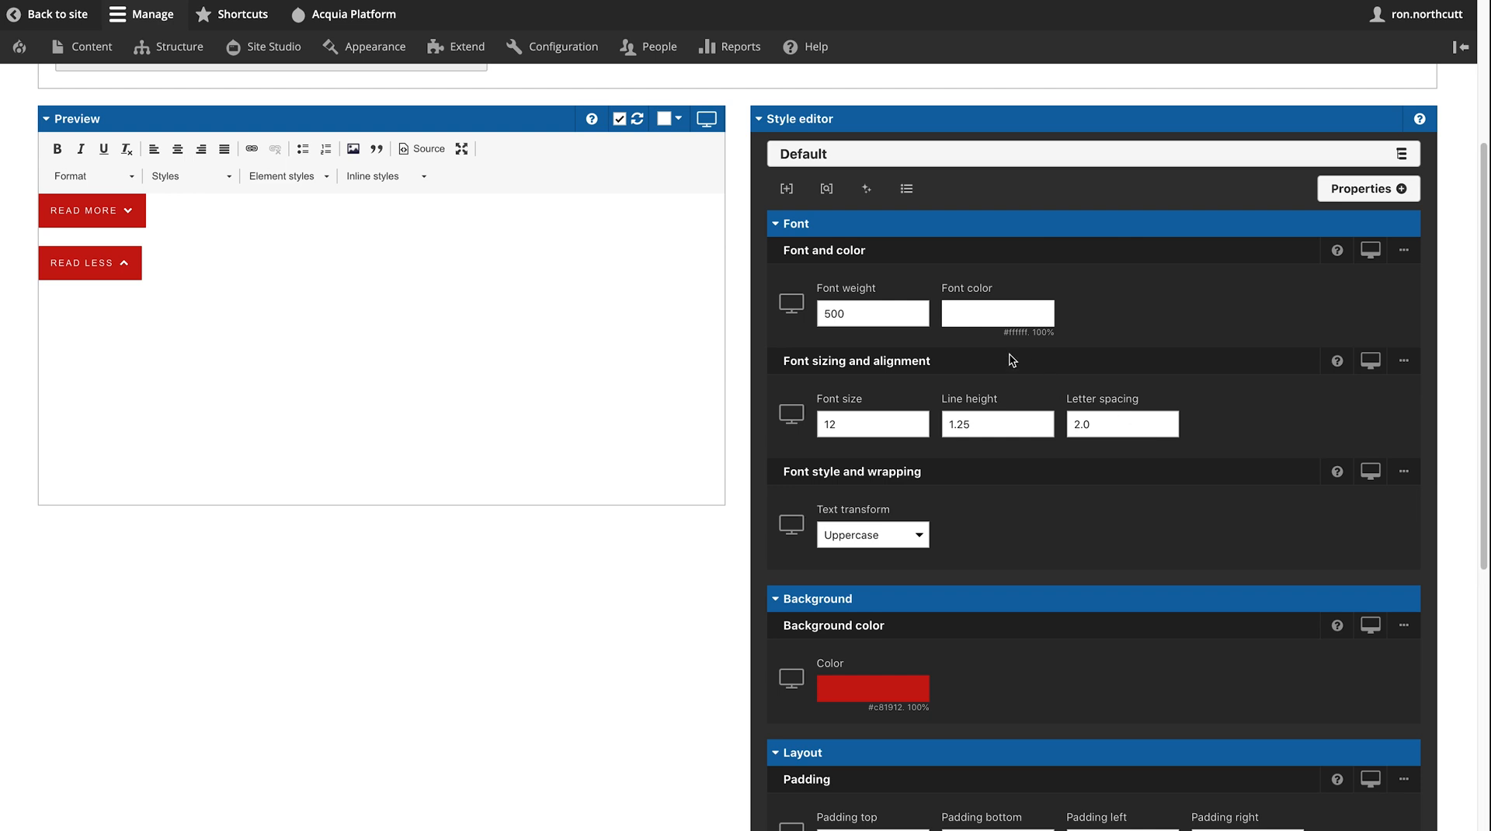
click(868, 694)
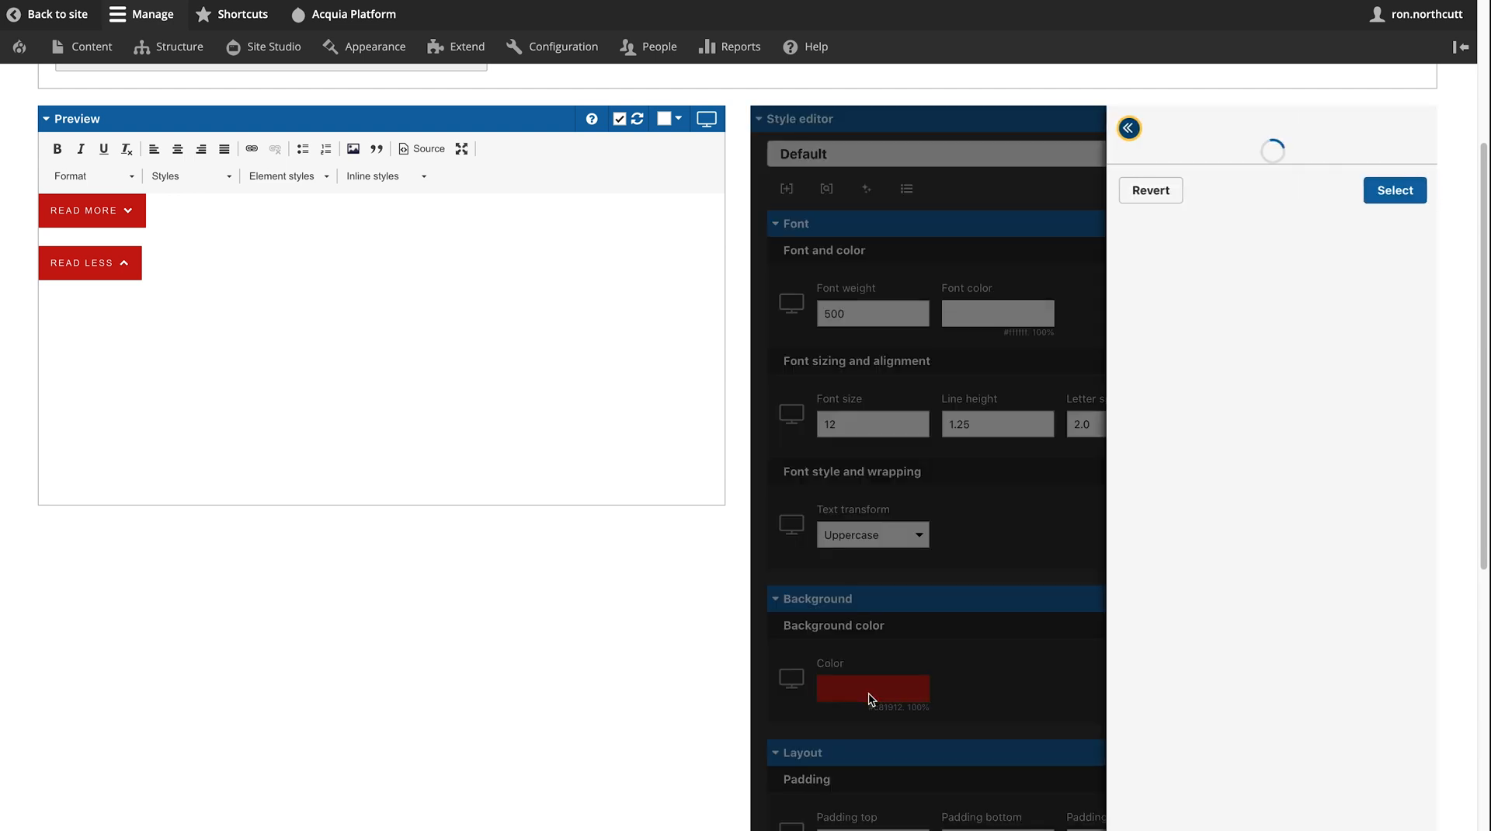
click(1304, 211)
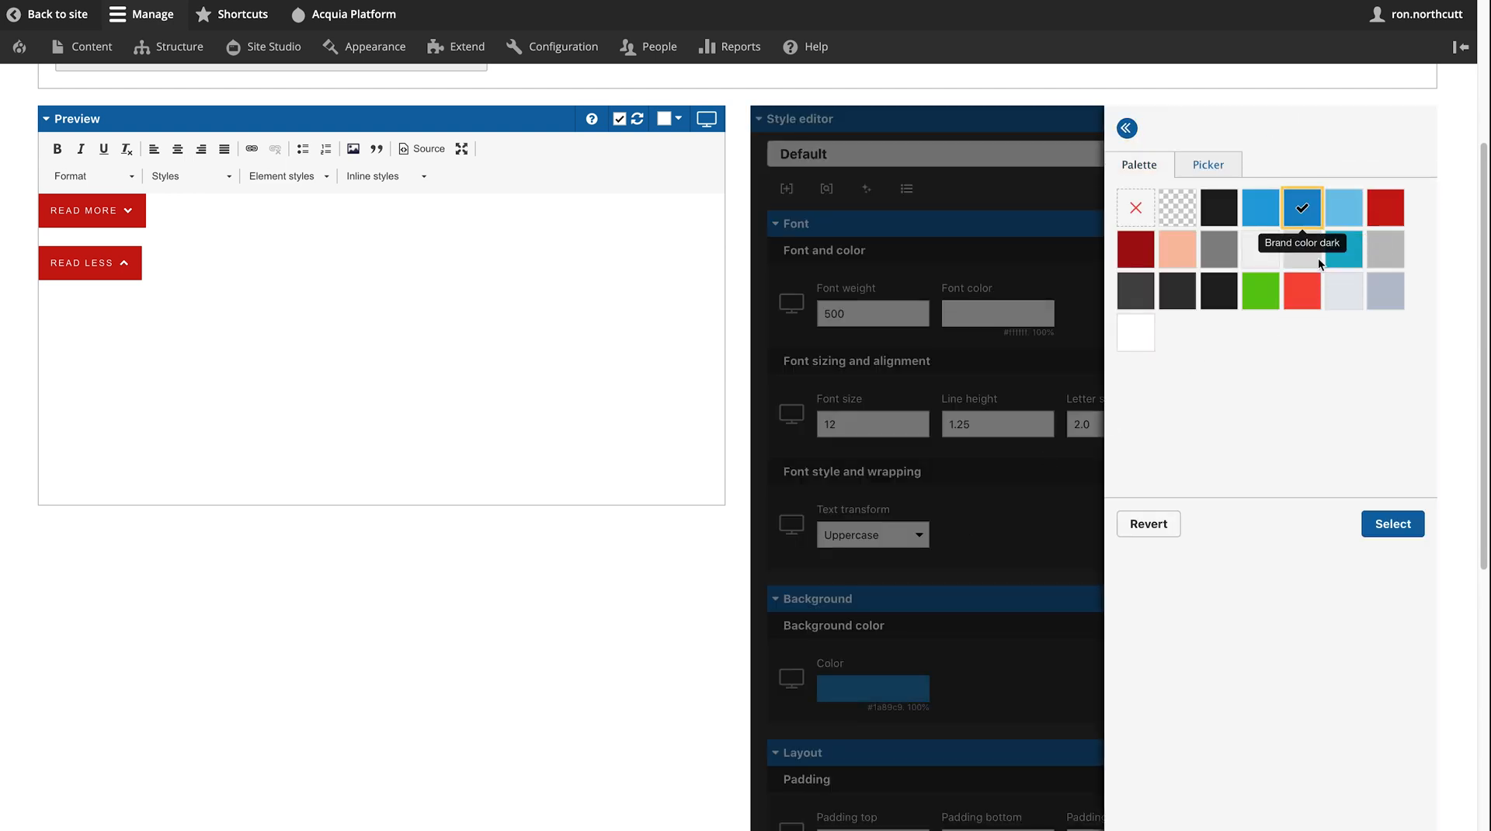
click(1393, 525)
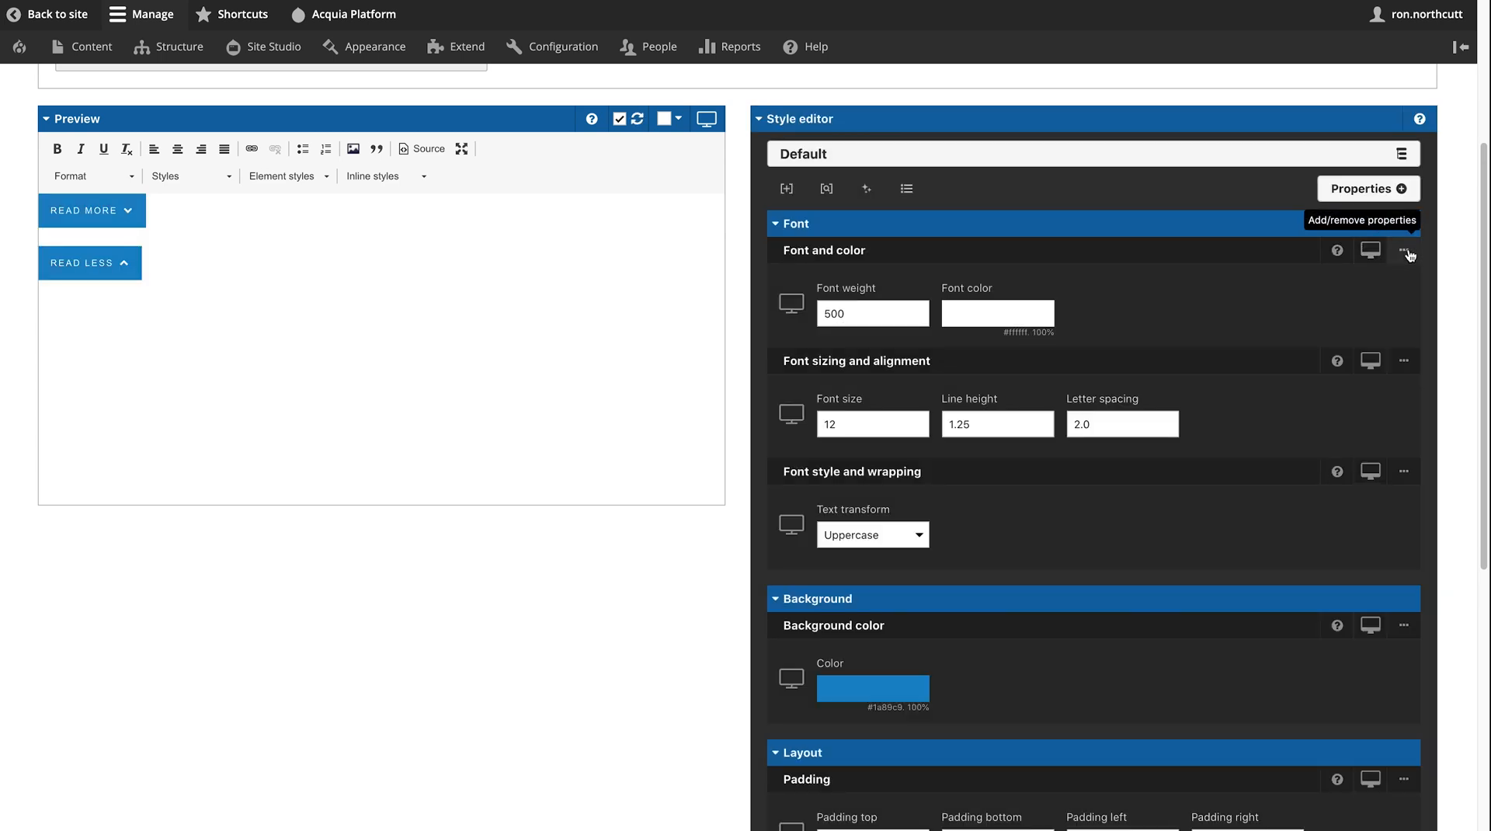
- Look over the Layout style properties, then close the property list without adding any
click(1394, 190)
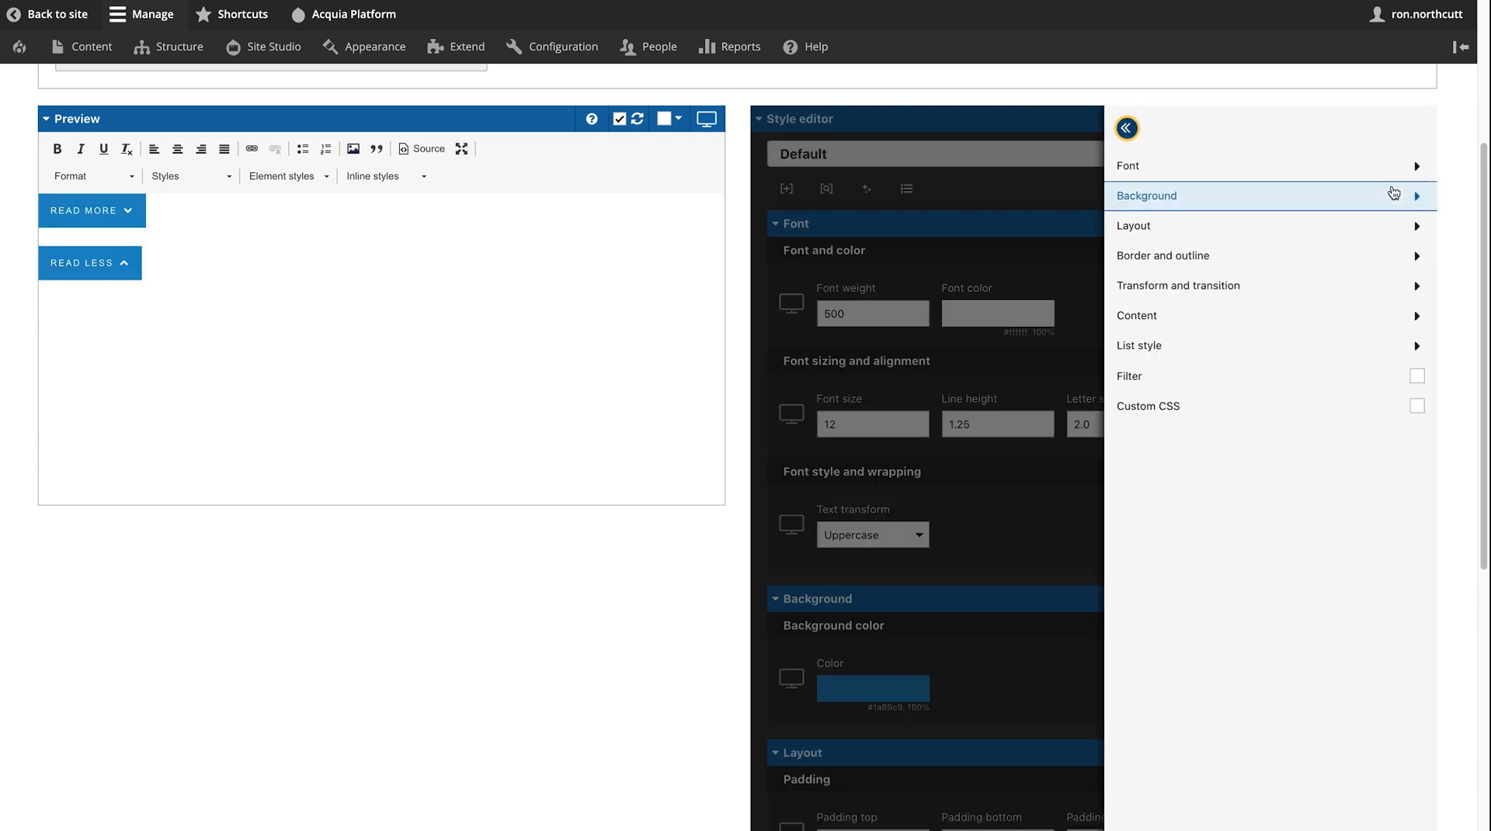
click(1269, 226)
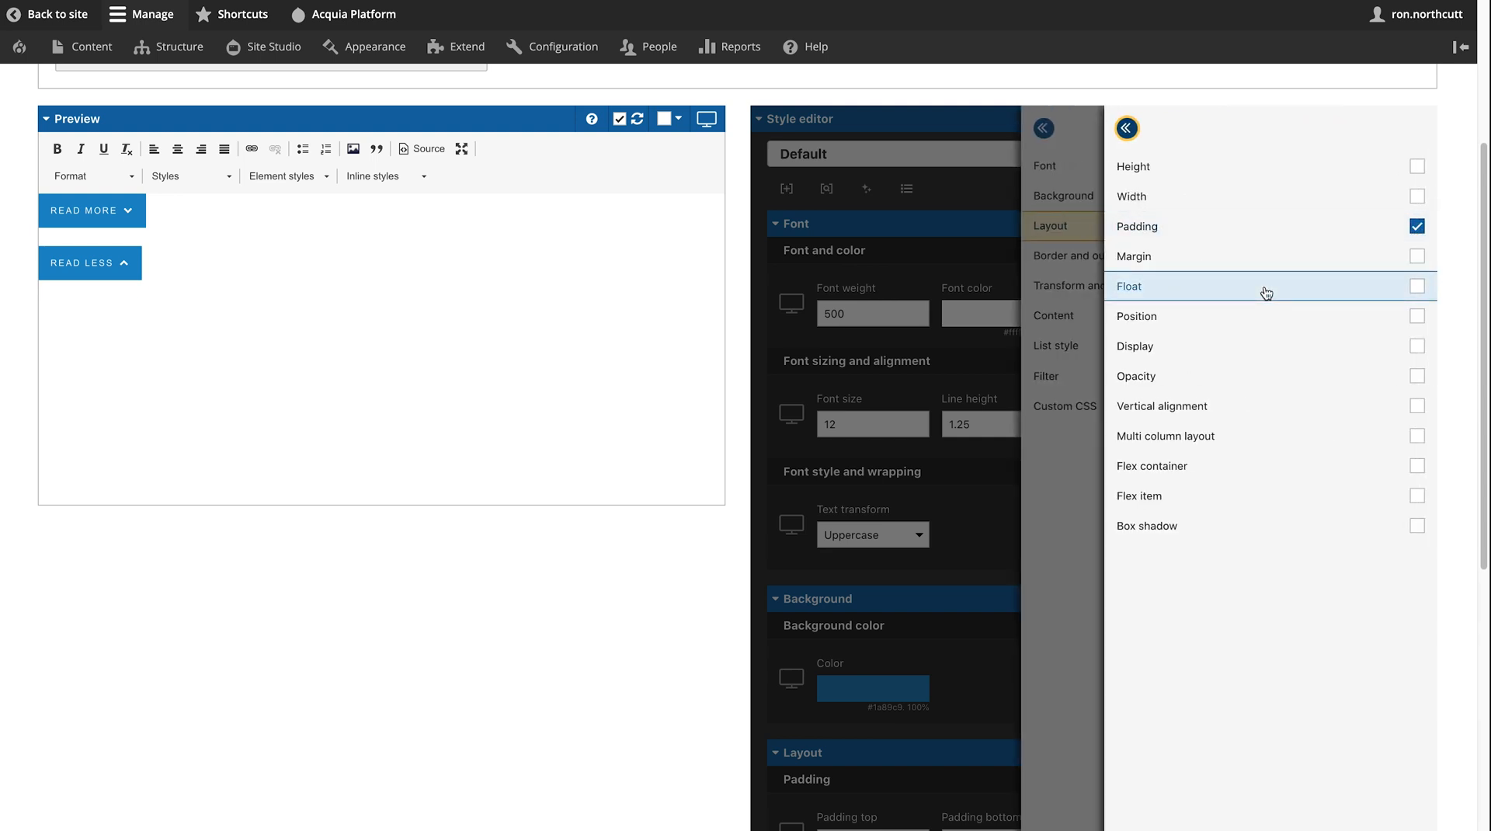
click(1132, 134)
click(1133, 135)
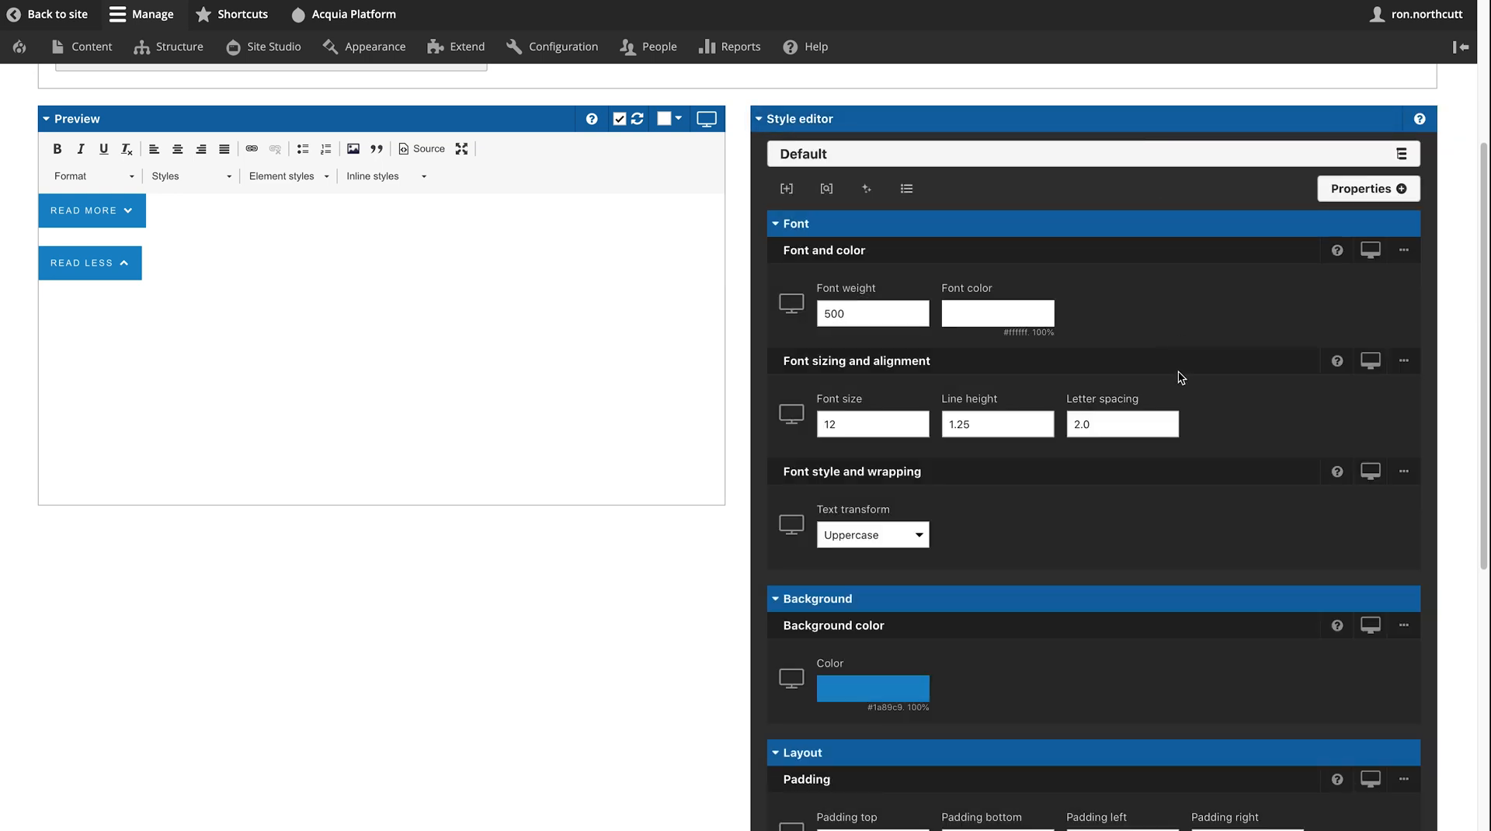
scroll(655, 428, up, 4)
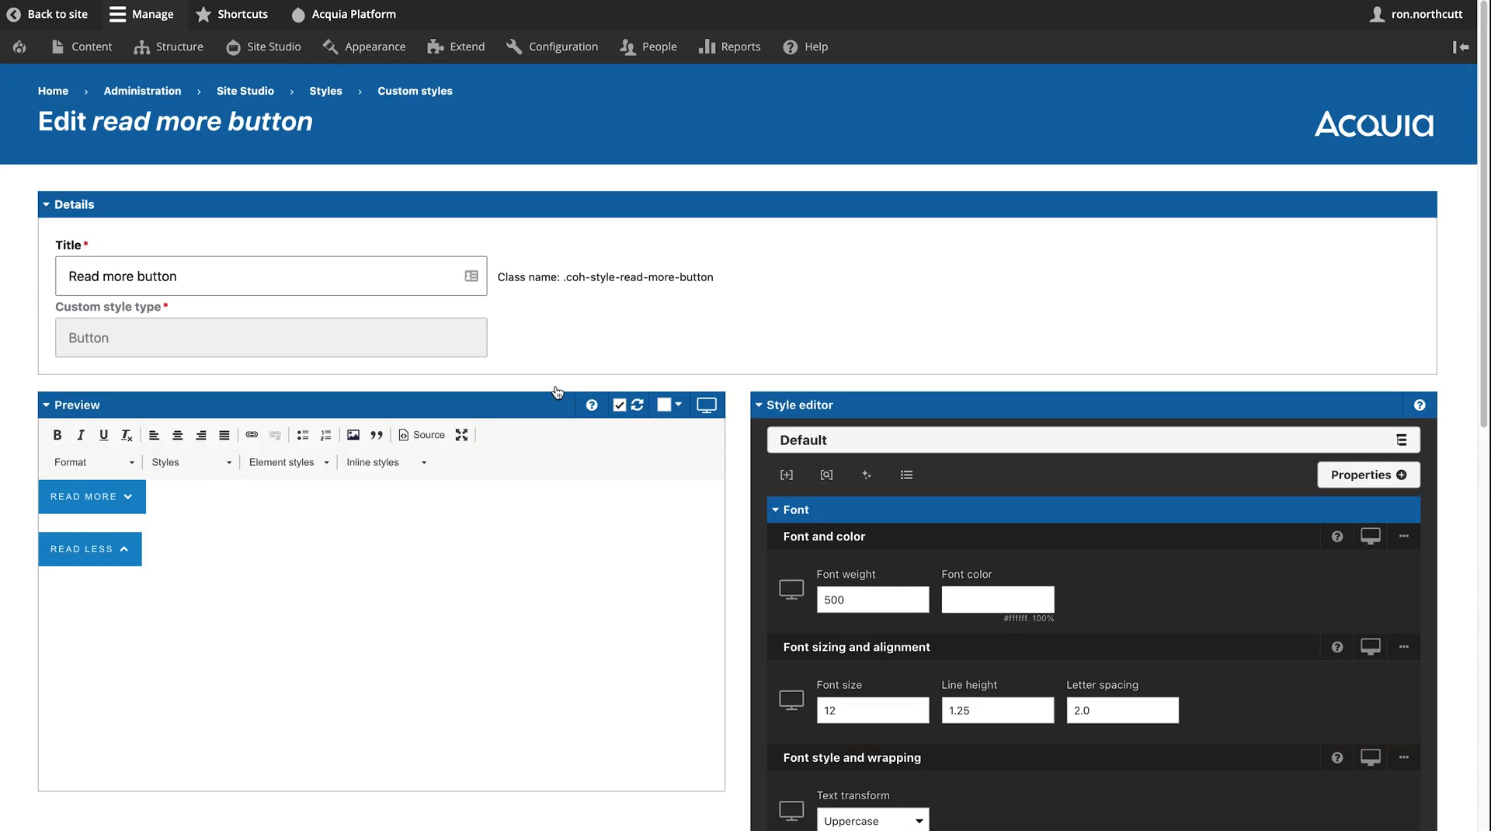
- Leave the unsaved style editor for Templates > Content templates, showing Article, Event, Landing page and others
mouse_move(255, 63)
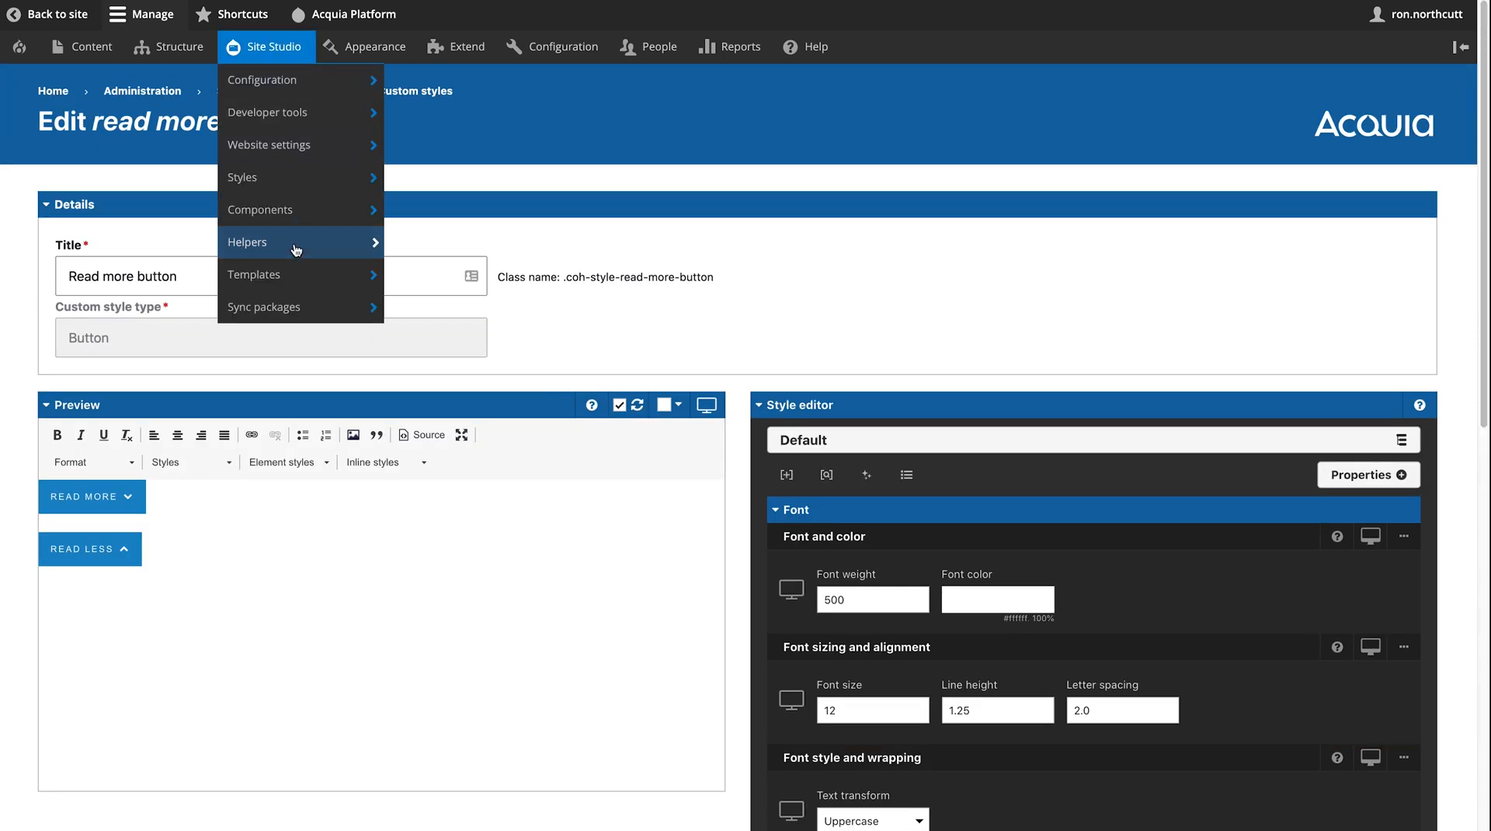
mouse_move(305, 281)
mouse_move(470, 316)
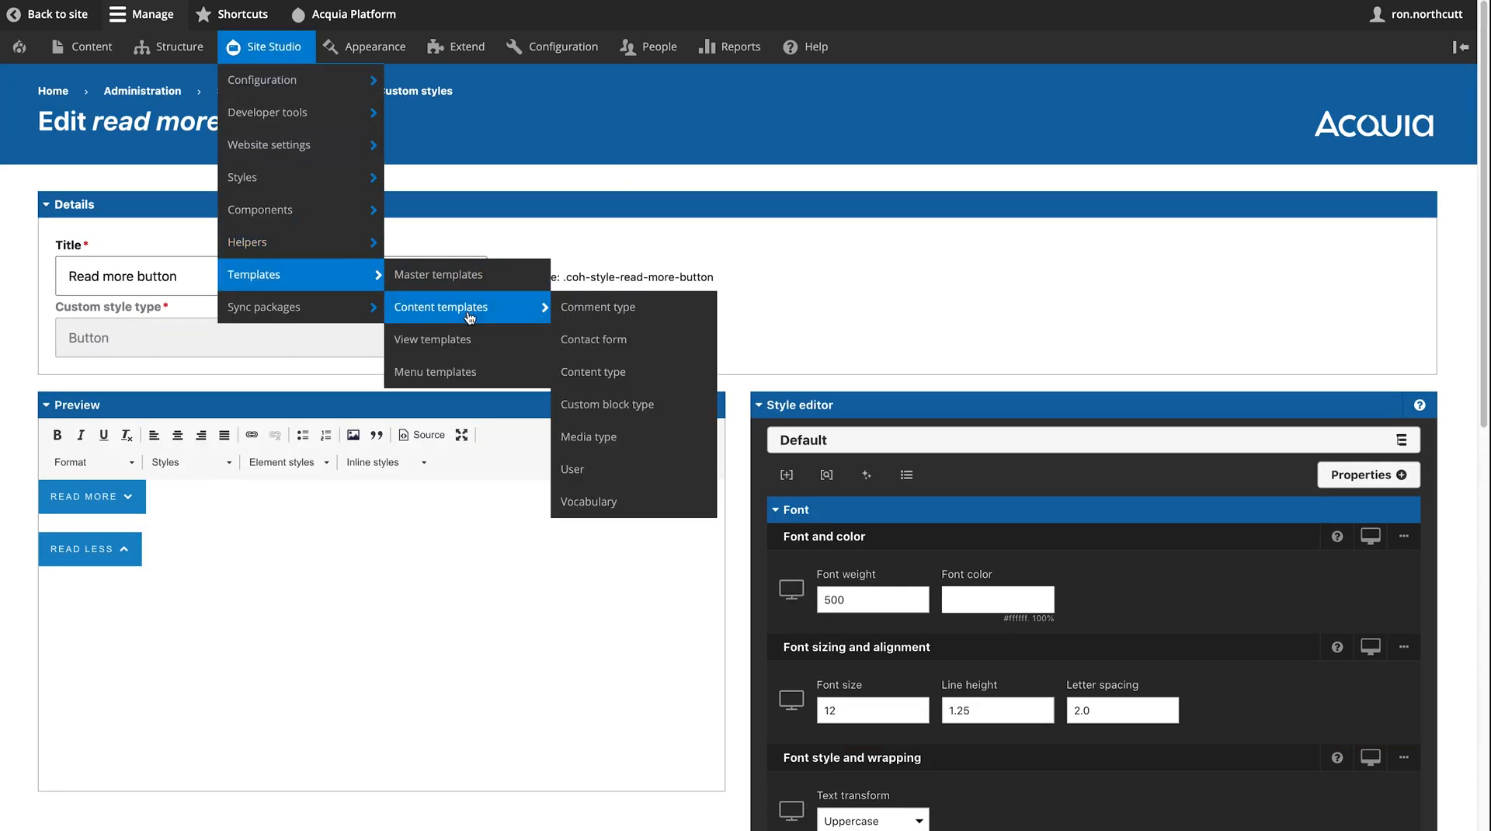
click(470, 317)
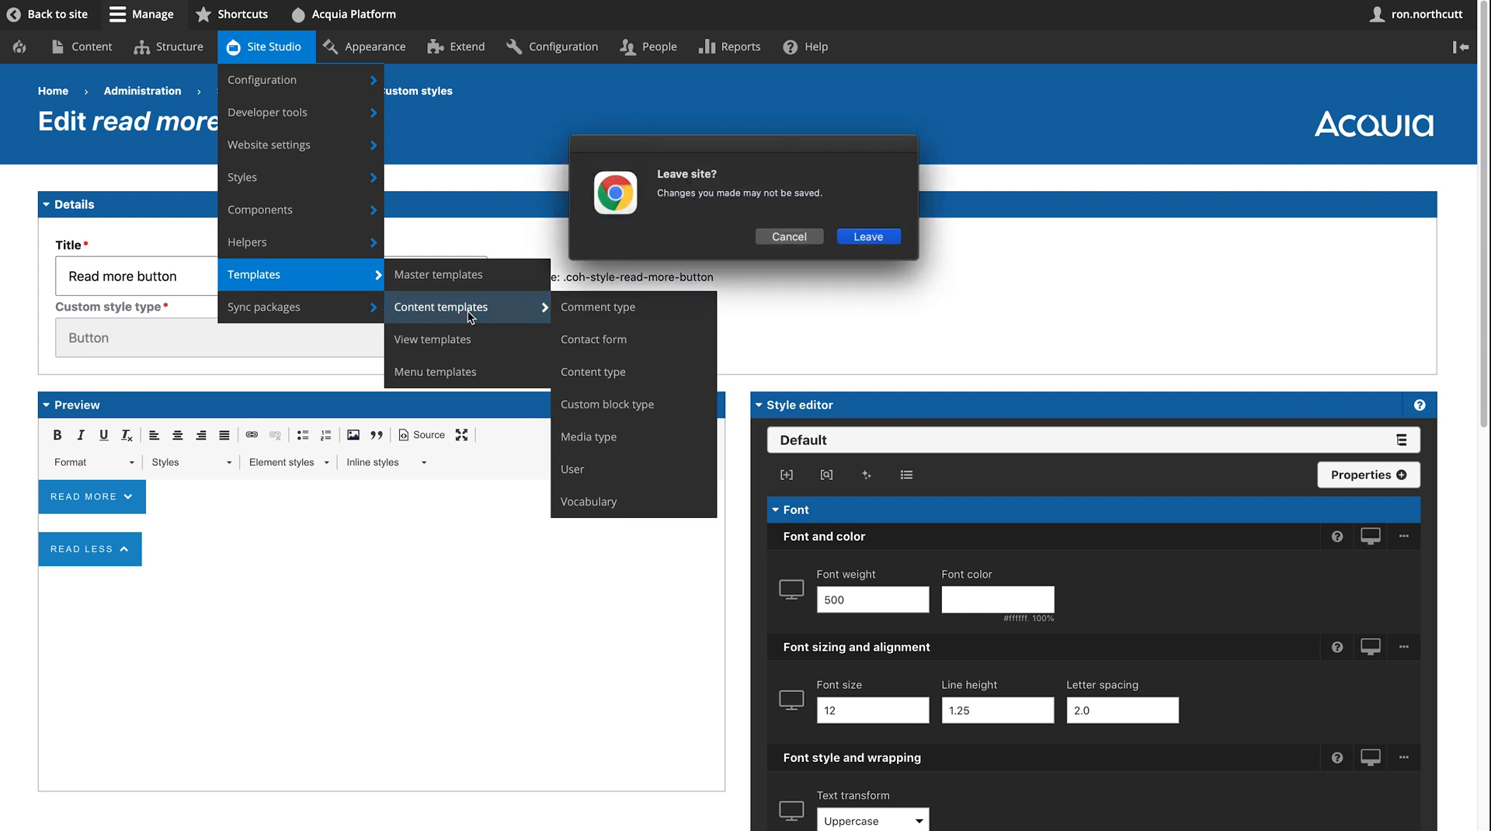
click(874, 240)
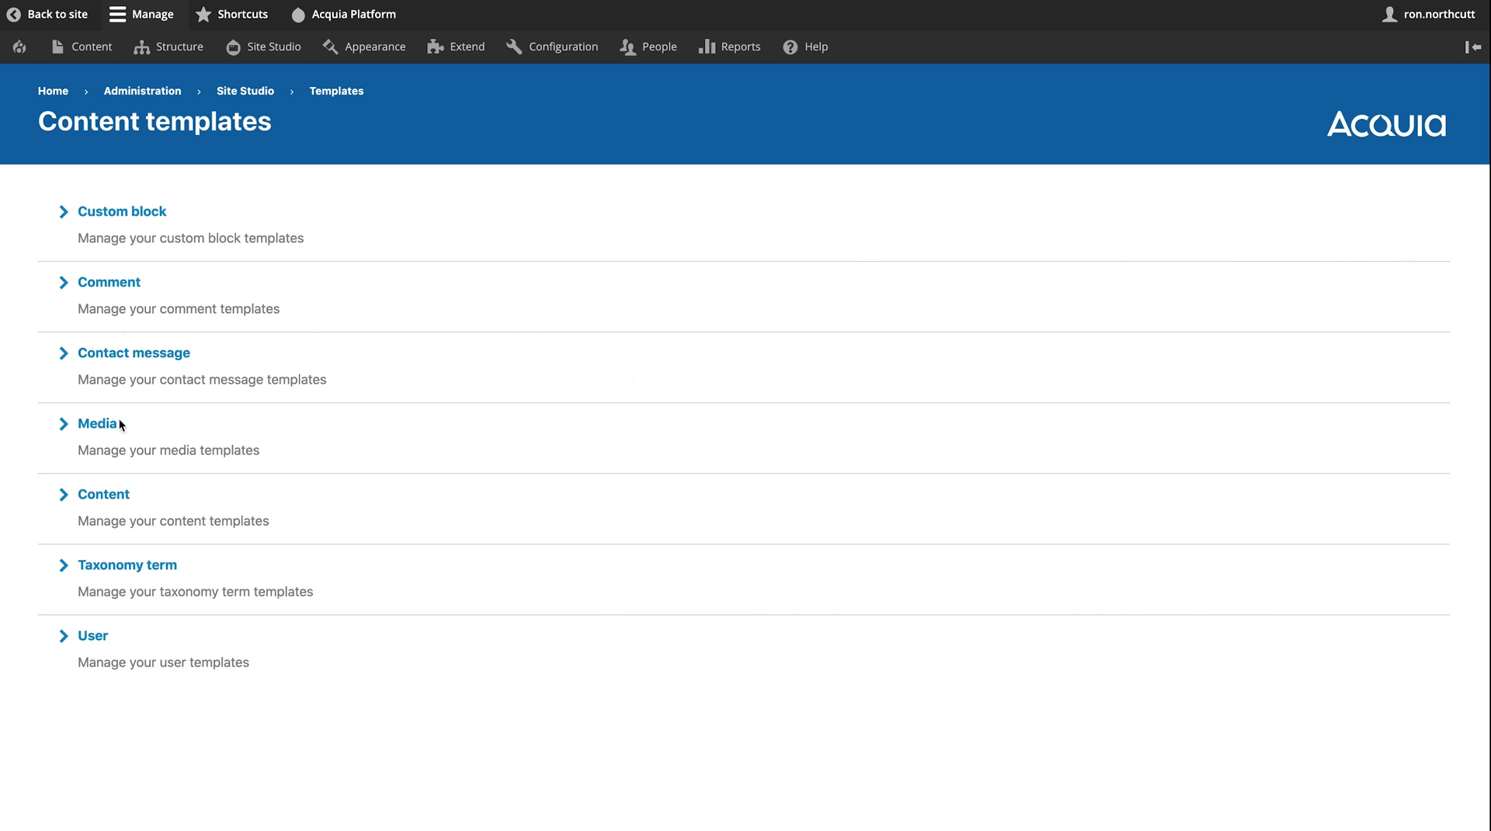
click(105, 501)
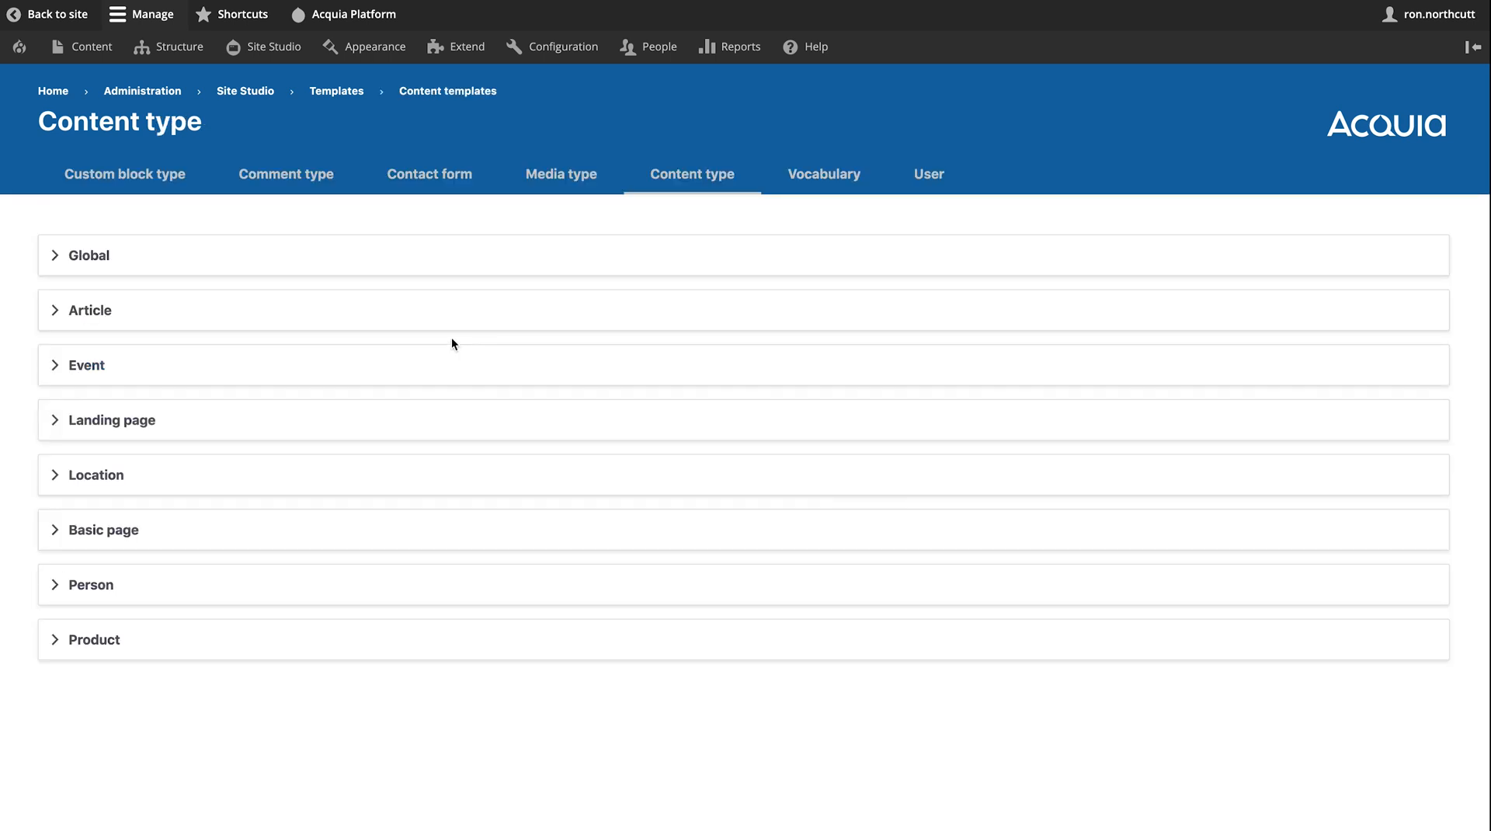
- Expand the Article templates and open Card (Node, Article) for editing
click(130, 316)
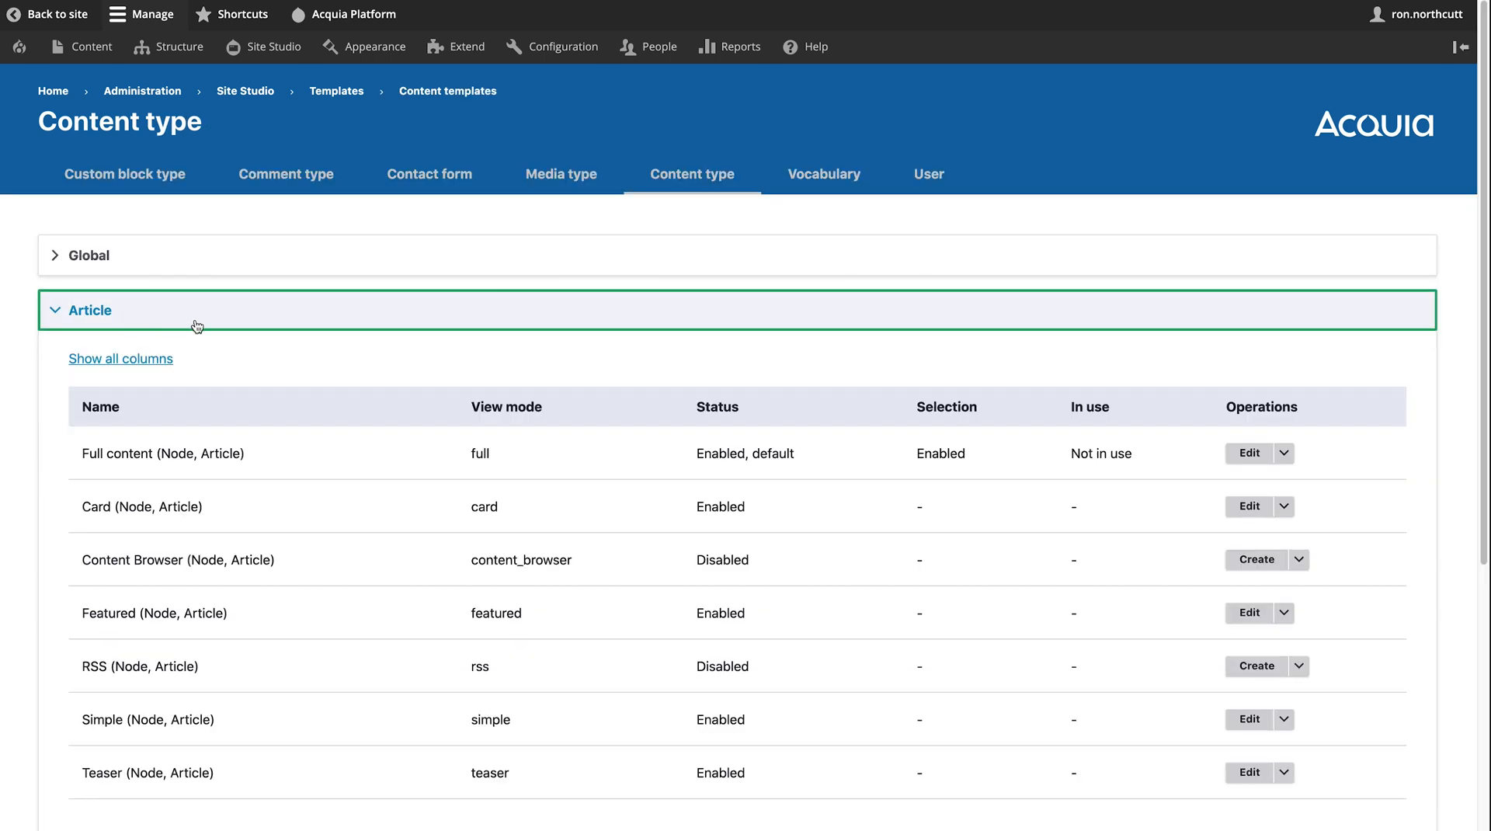
scroll(286, 338, down, 1)
scroll(286, 338, down, 3)
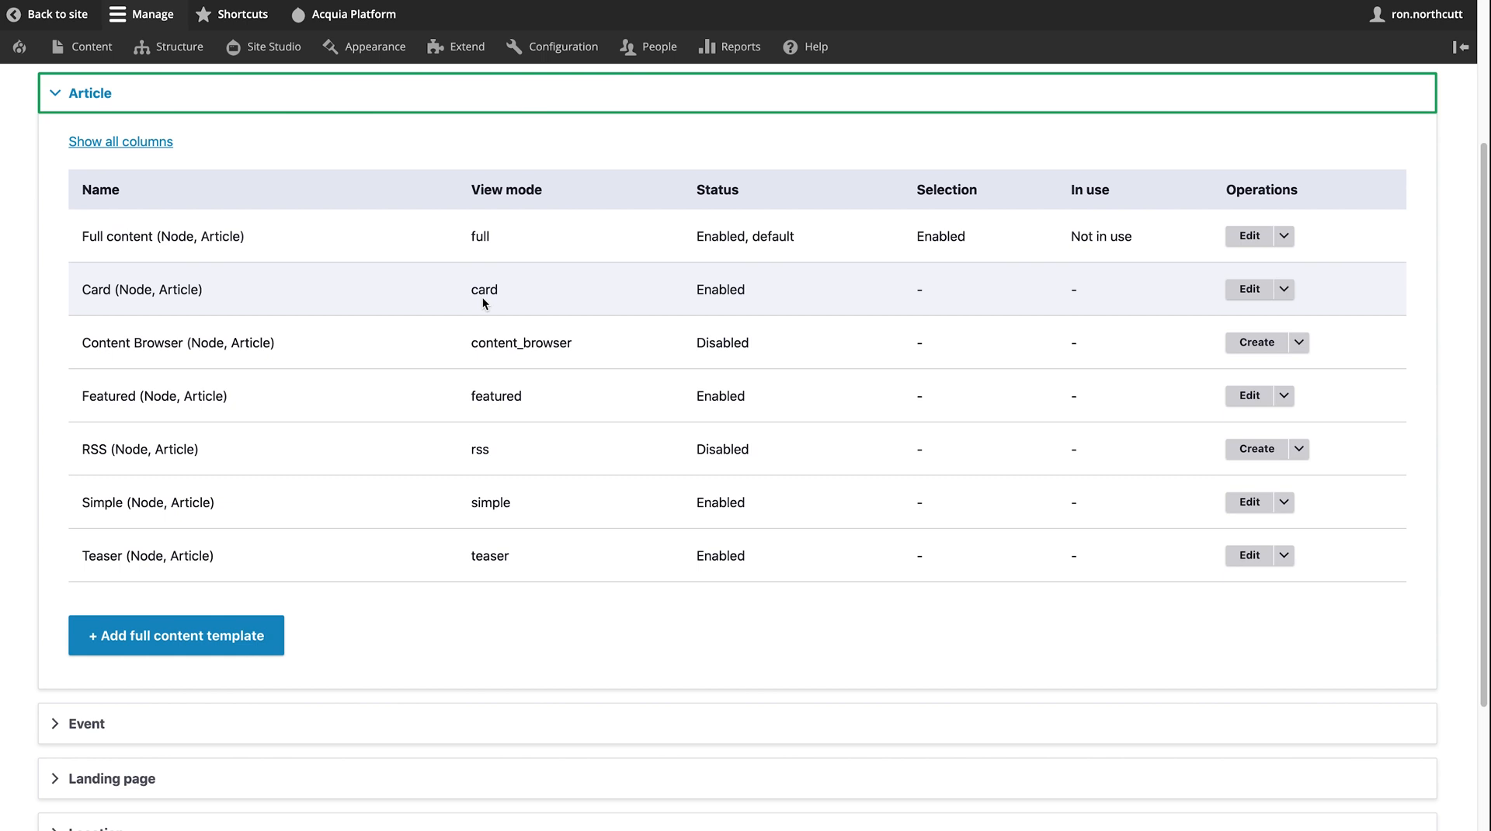
click(1249, 293)
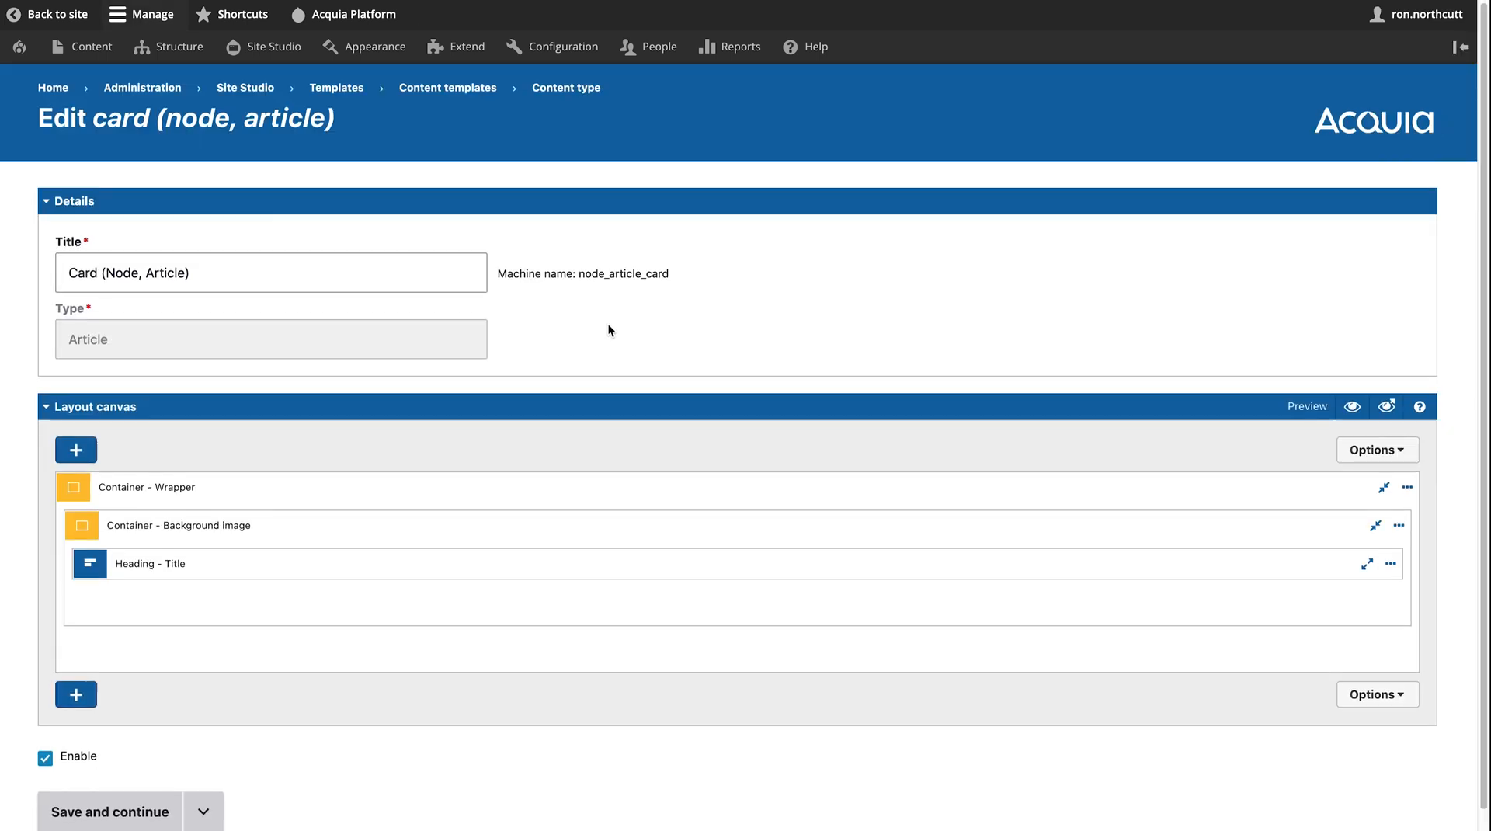
- Inspect the Background image container and Title heading settings, then head to the Home breadcrumb
scroll(607, 326, down, 1)
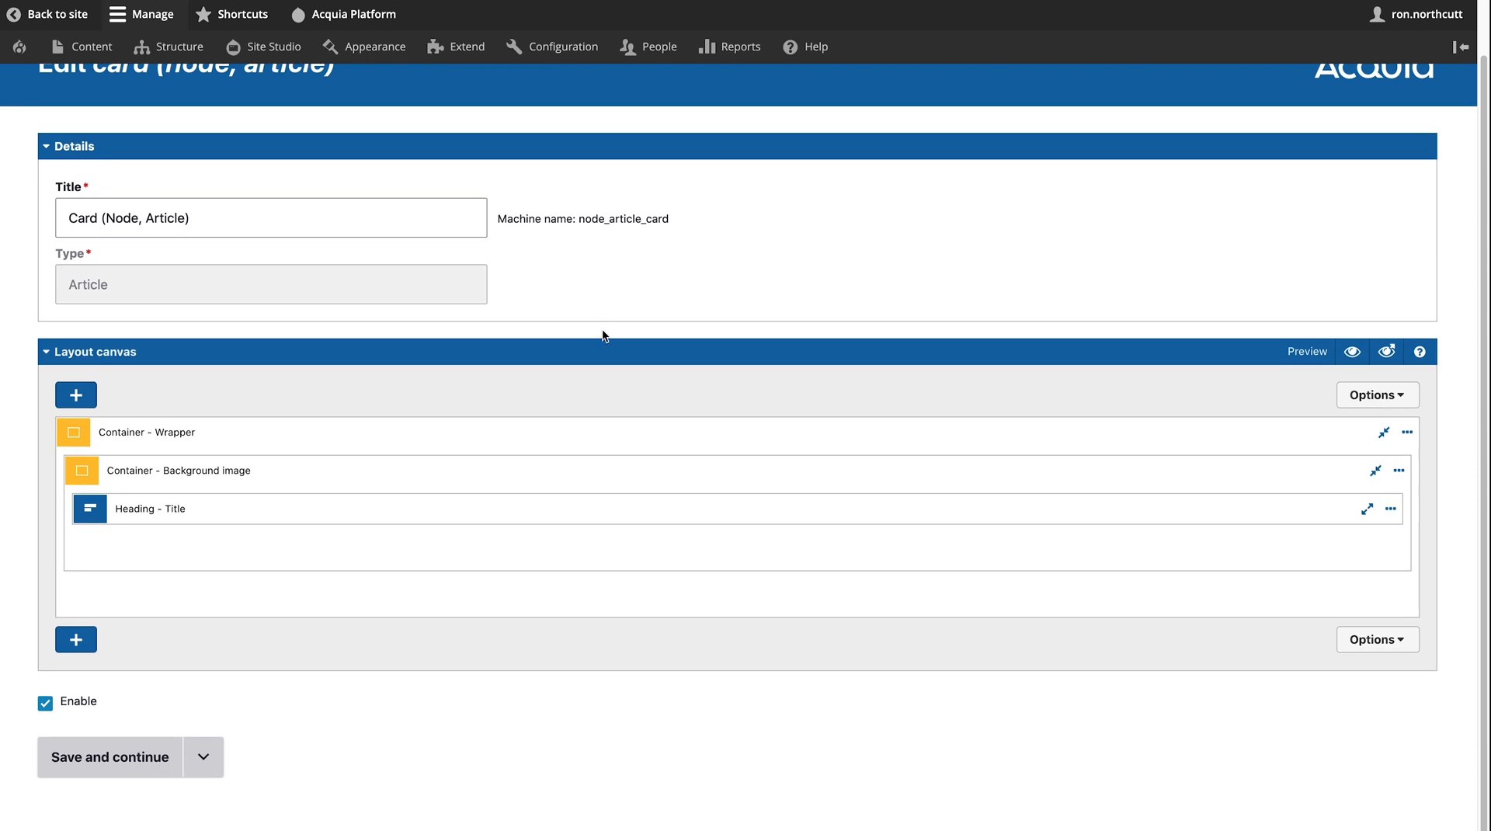
double_click(393, 474)
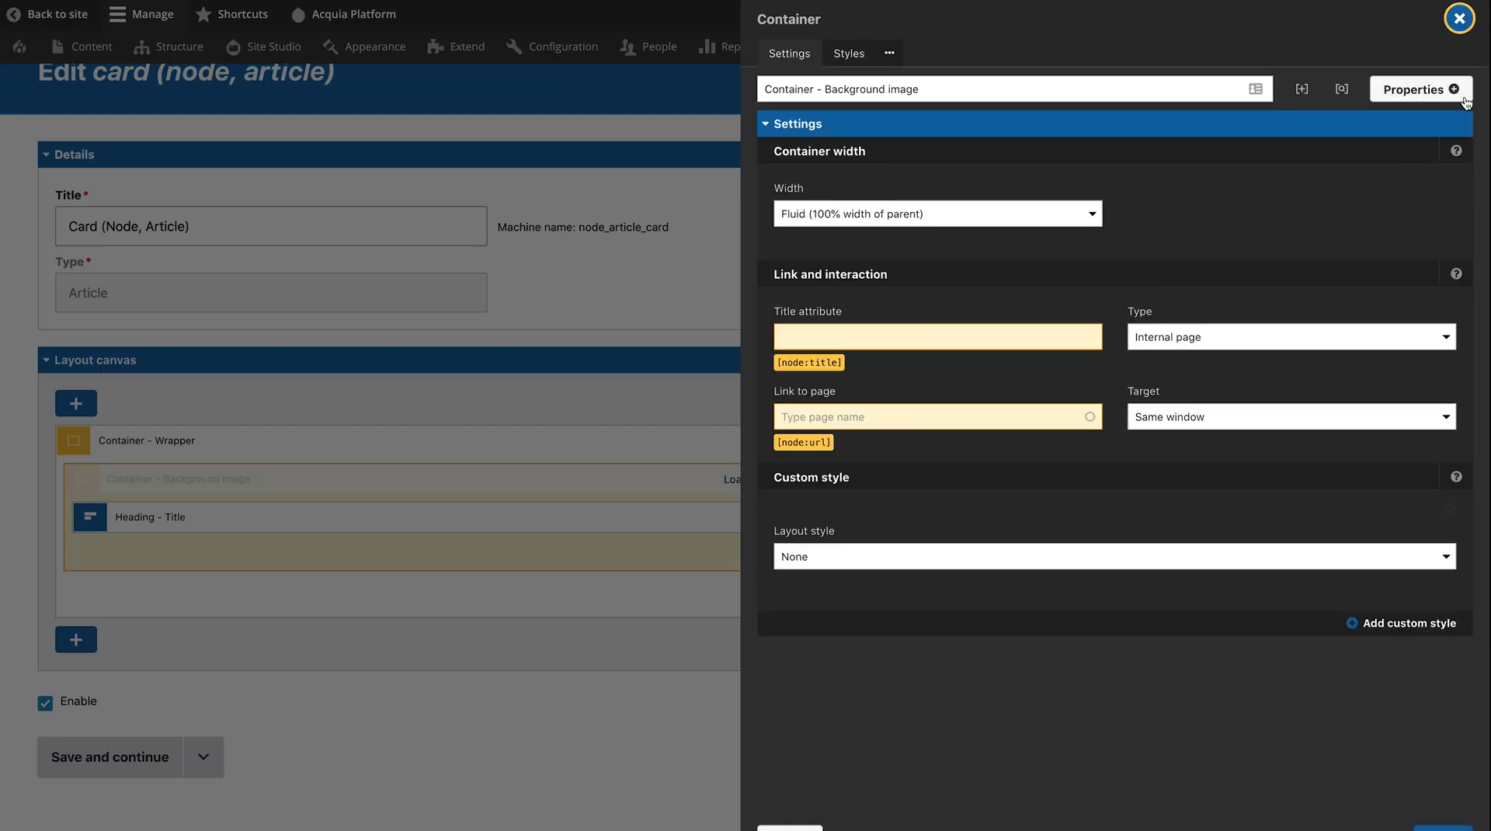
click(1459, 18)
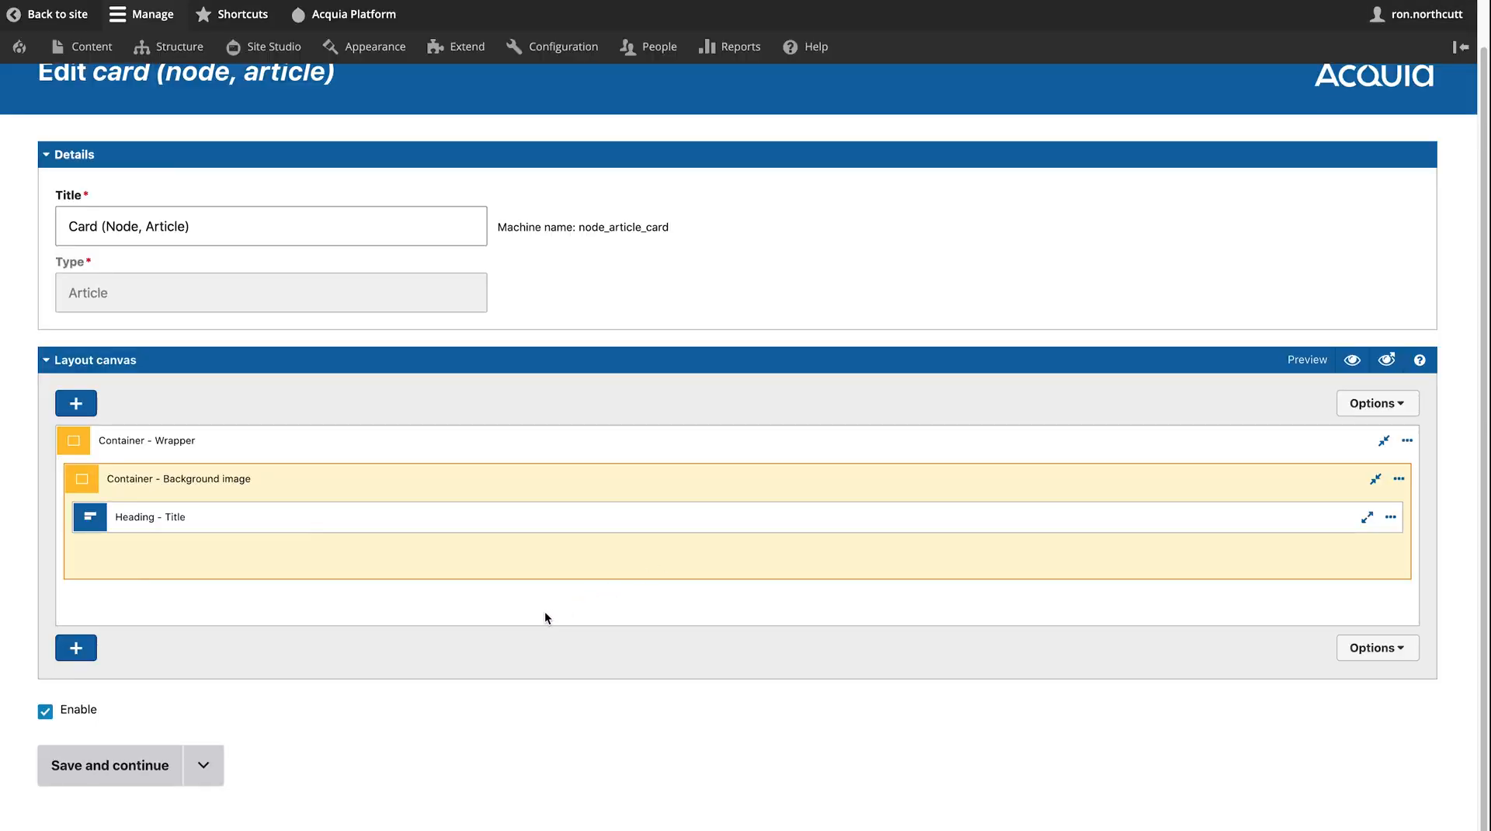
double_click(473, 525)
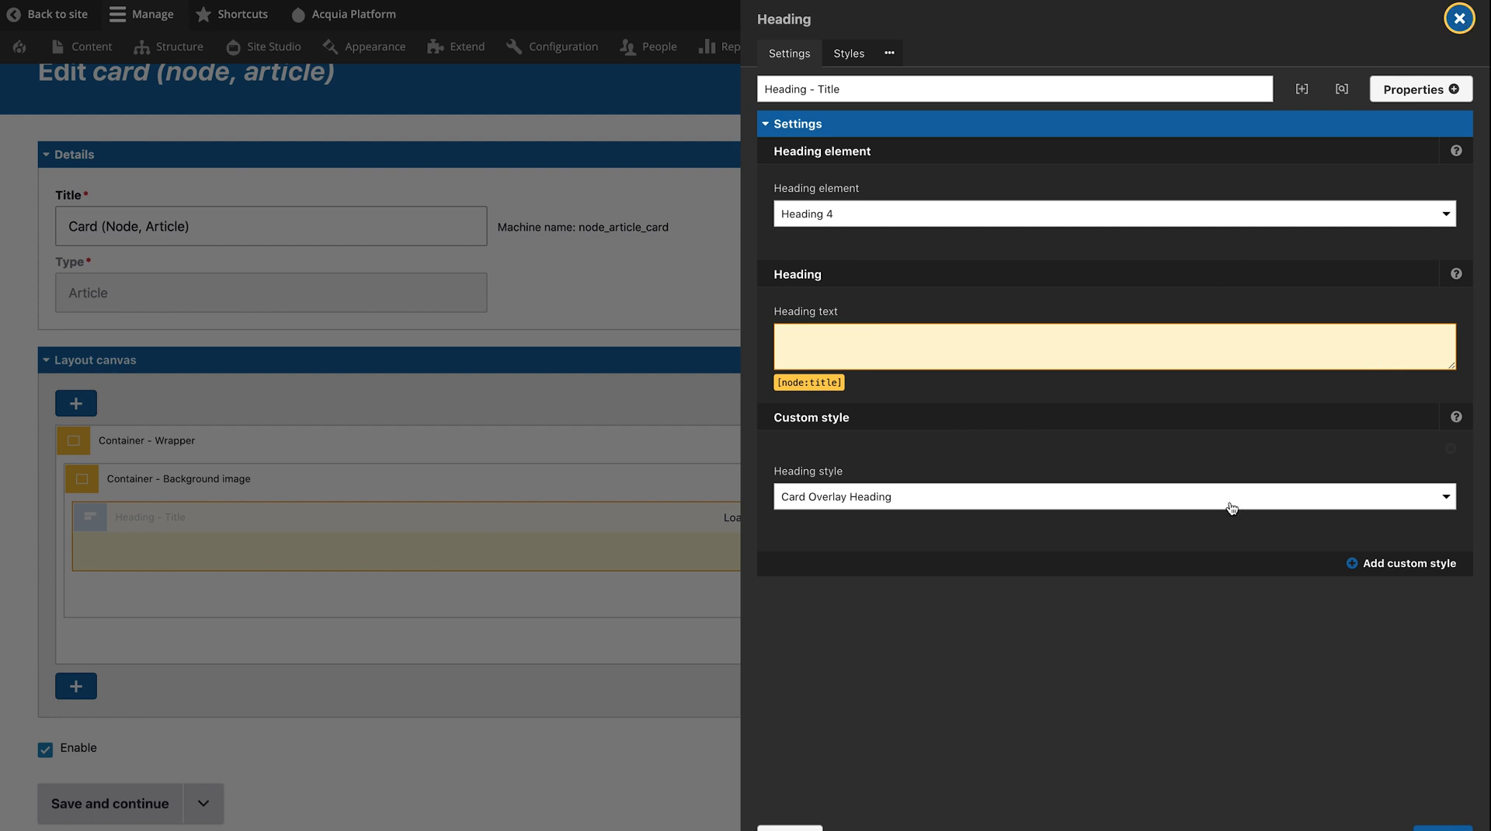
click(1459, 19)
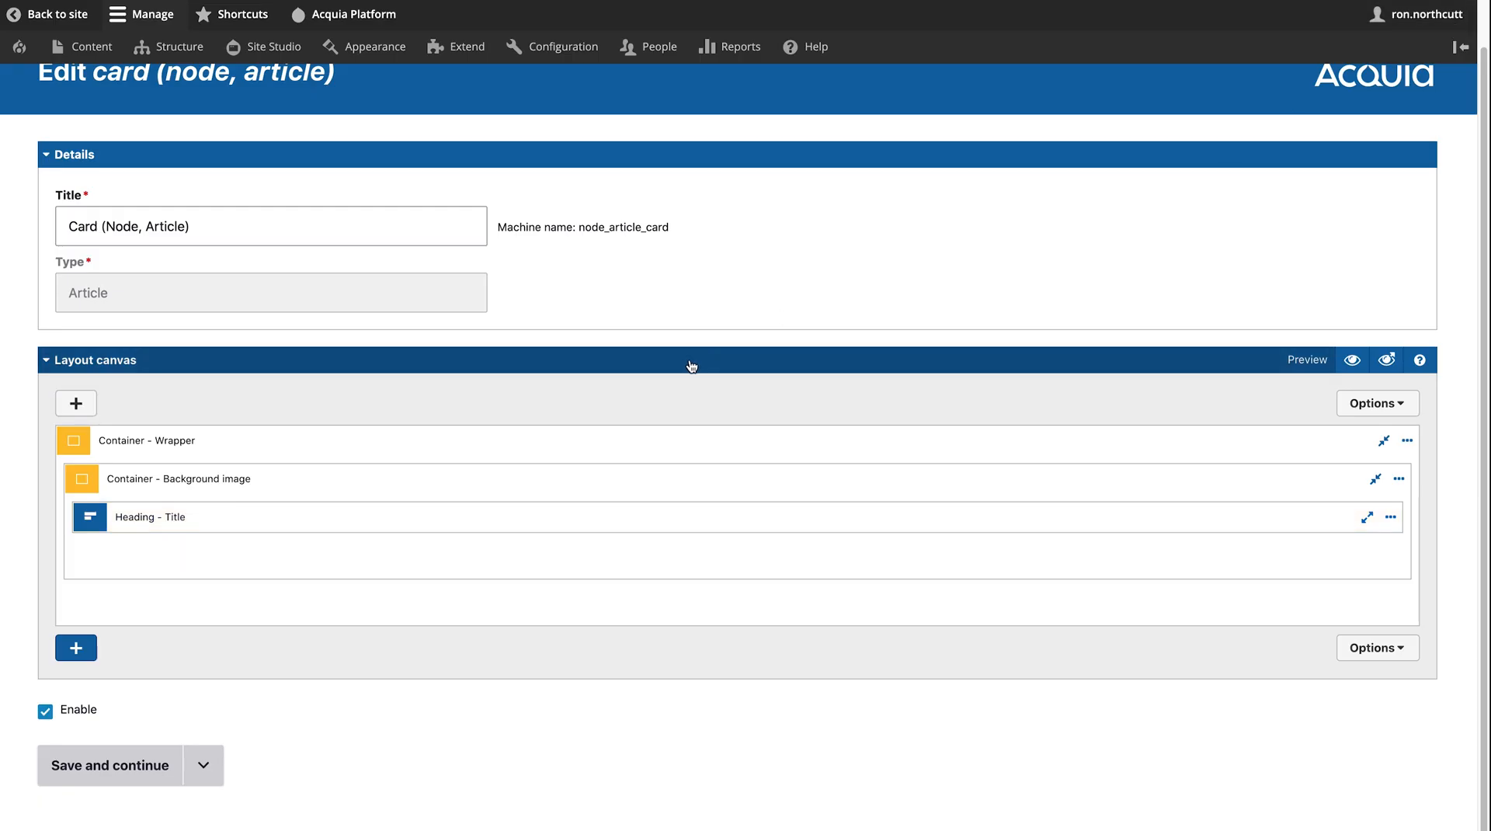
scroll(676, 366, up, 1)
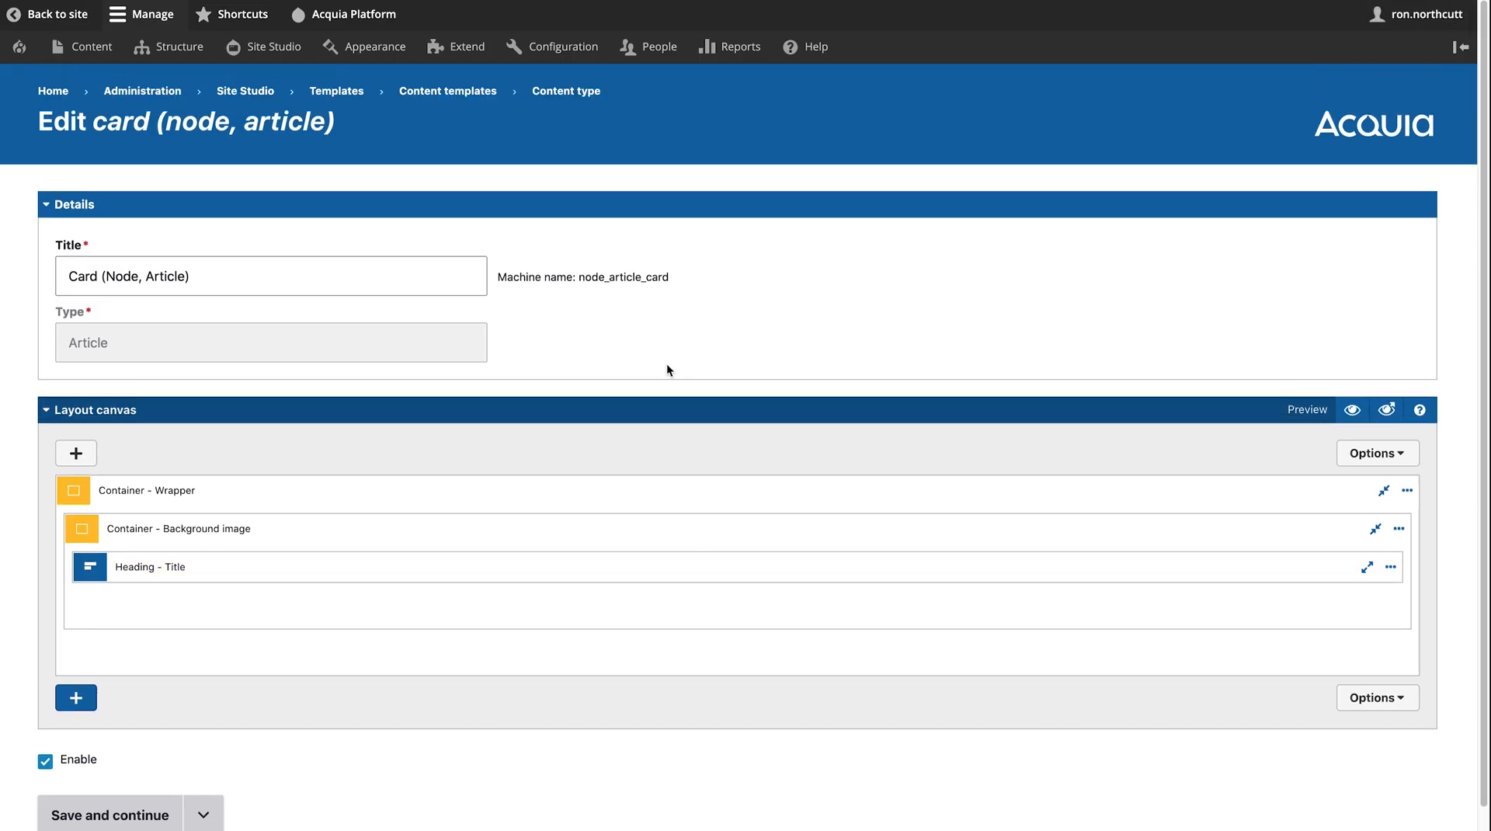
click(54, 93)
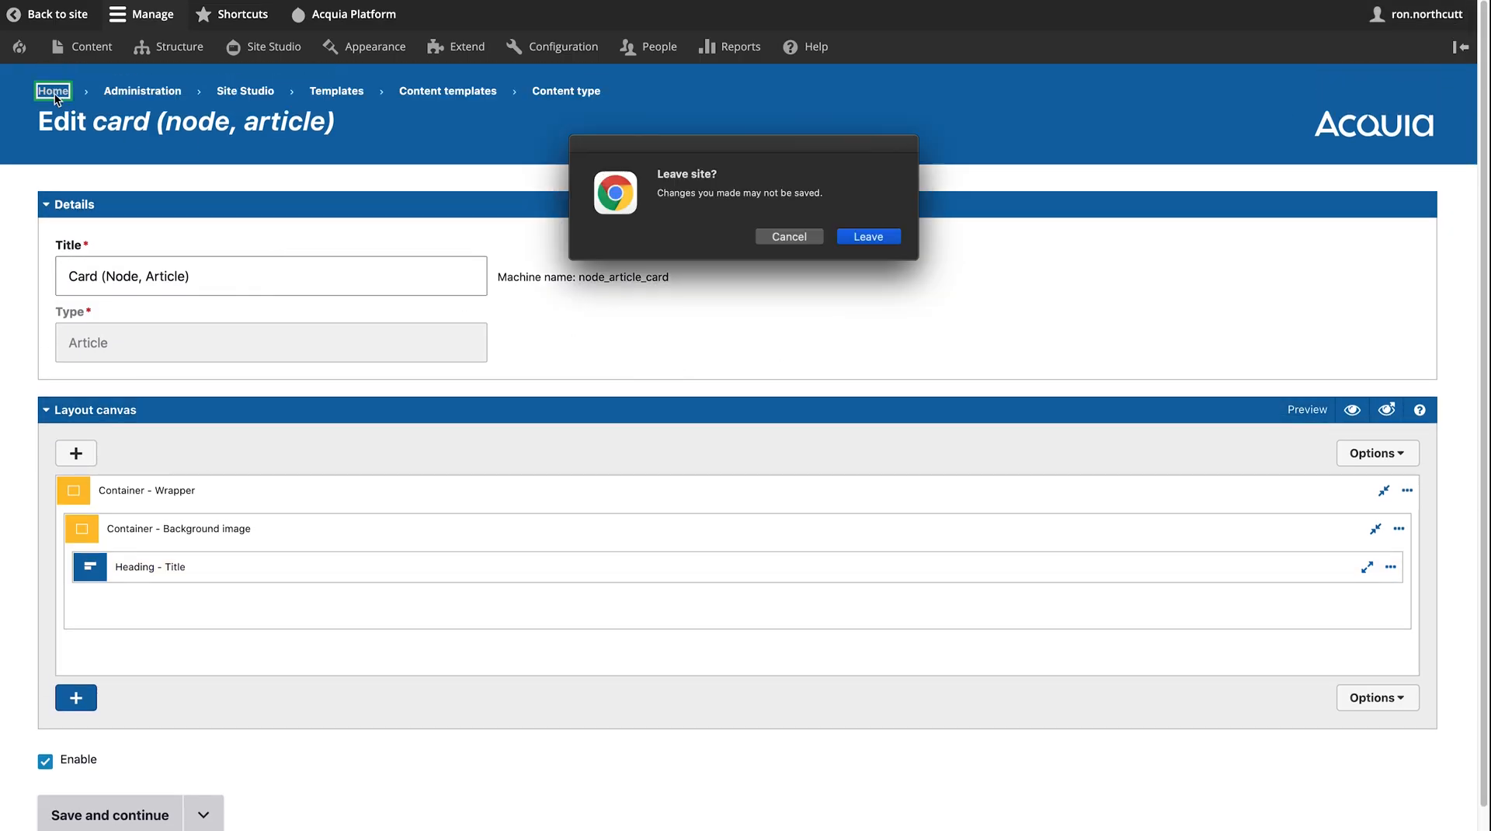
- Discard the card template changes and exit full screen to the Figura storefront homepage
click(869, 237)
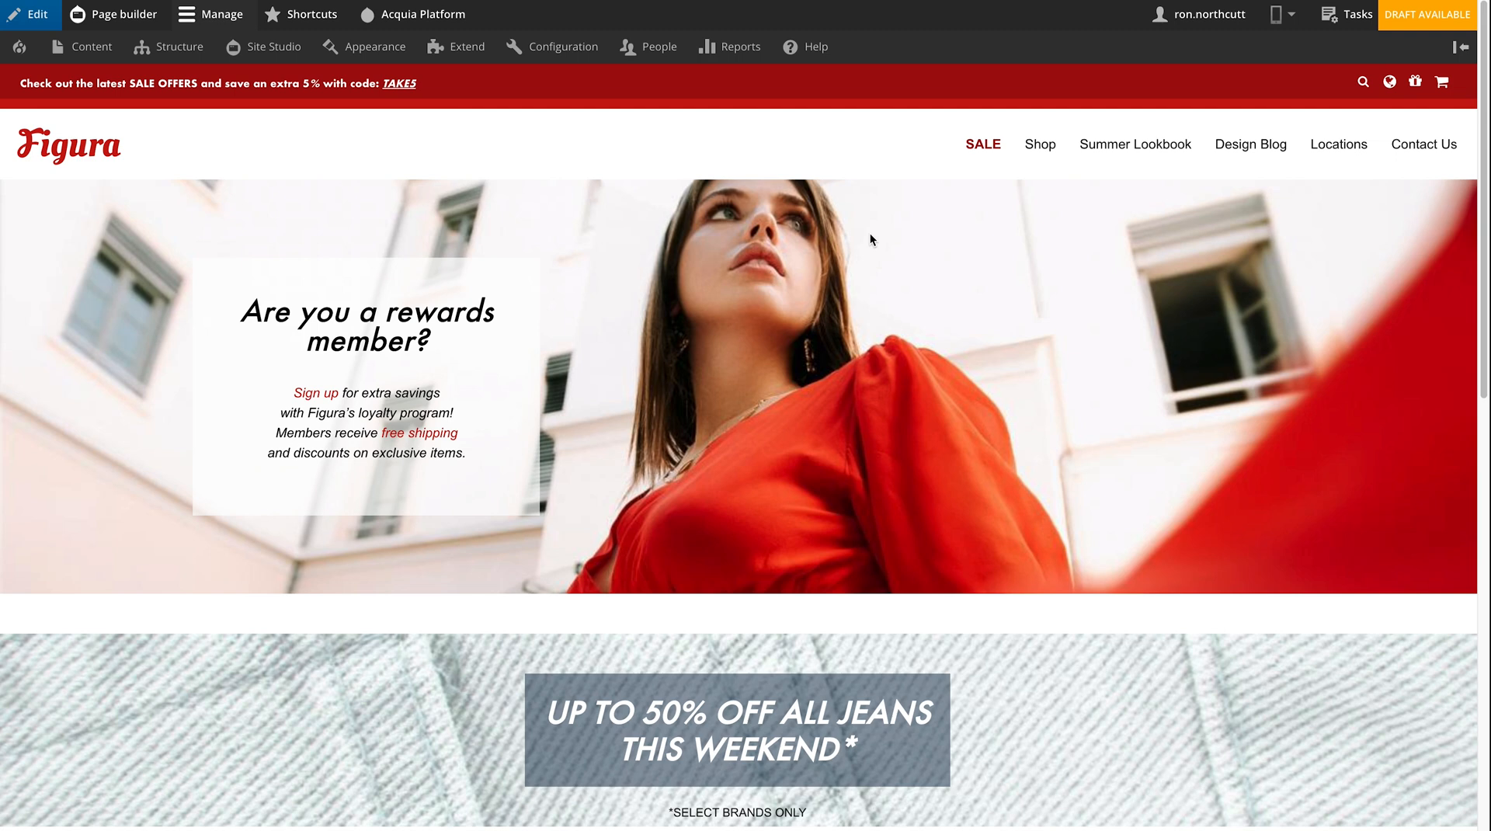
mouse_move(871, 239)
mouse_move(1165, 1)
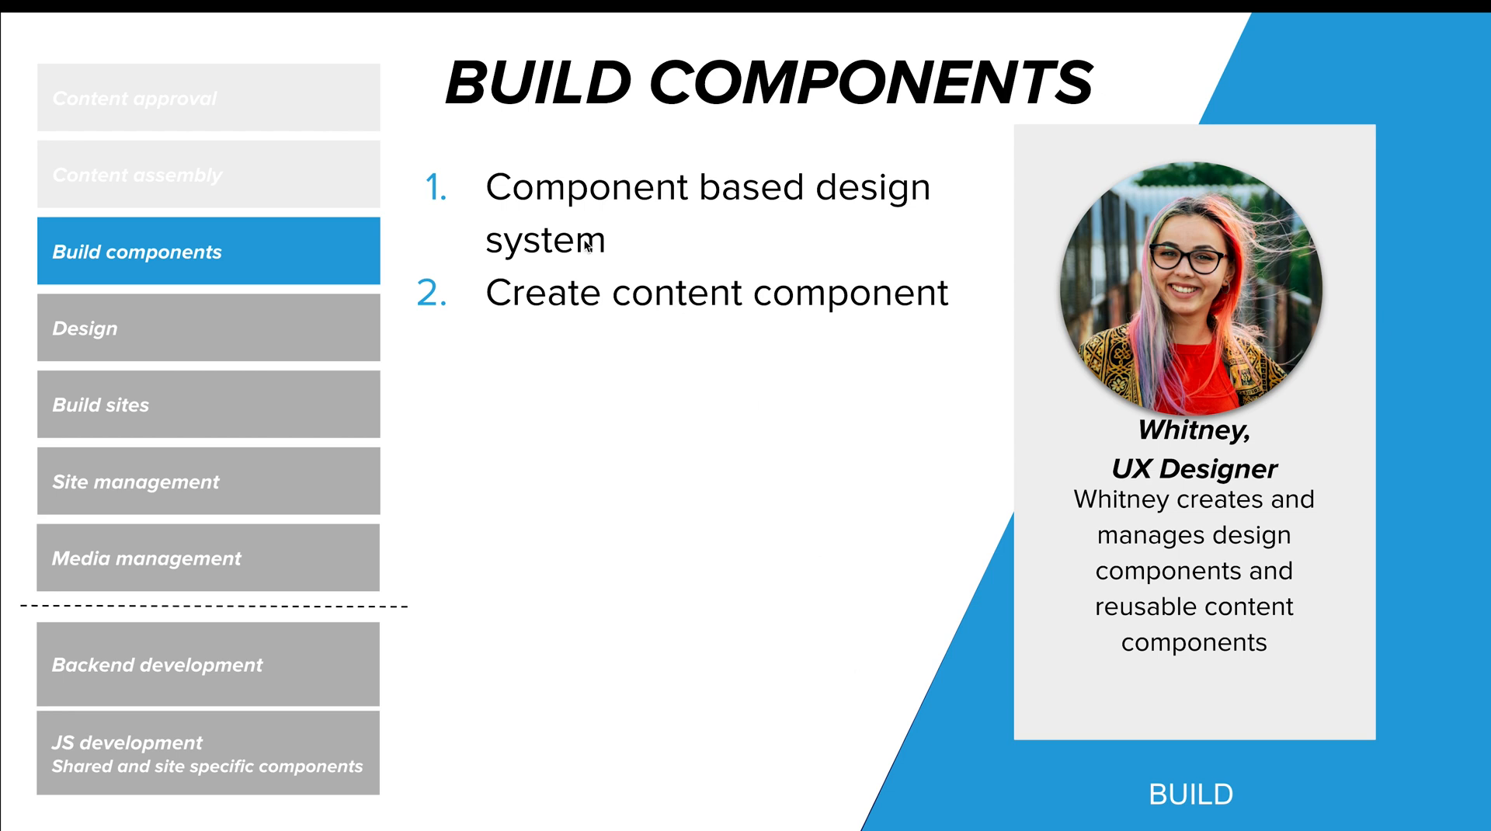
key(Escape)
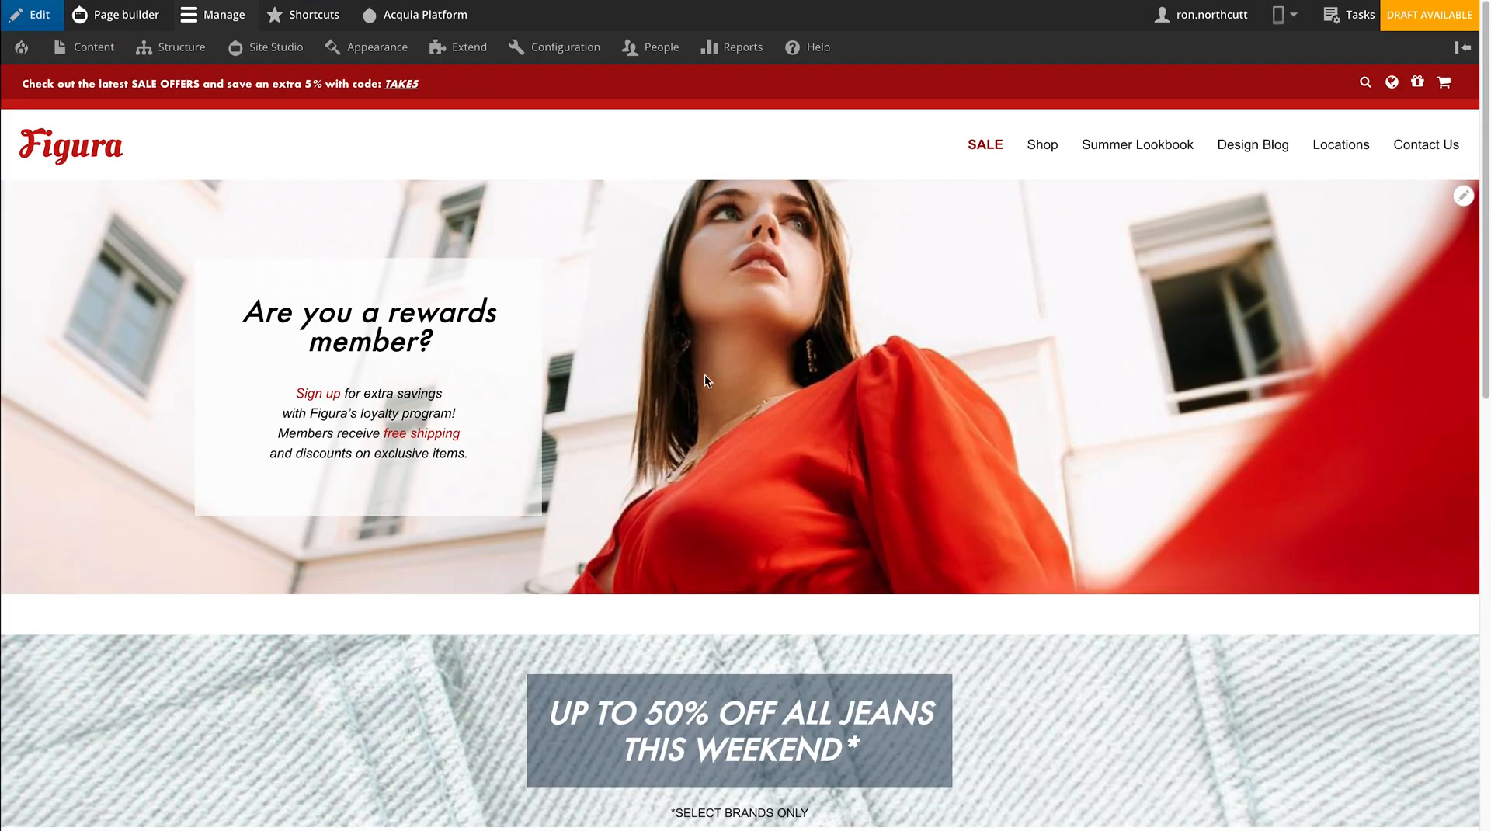
- Open the Site Studio Components page from the admin menu
mouse_move(272, 48)
mouse_move(309, 230)
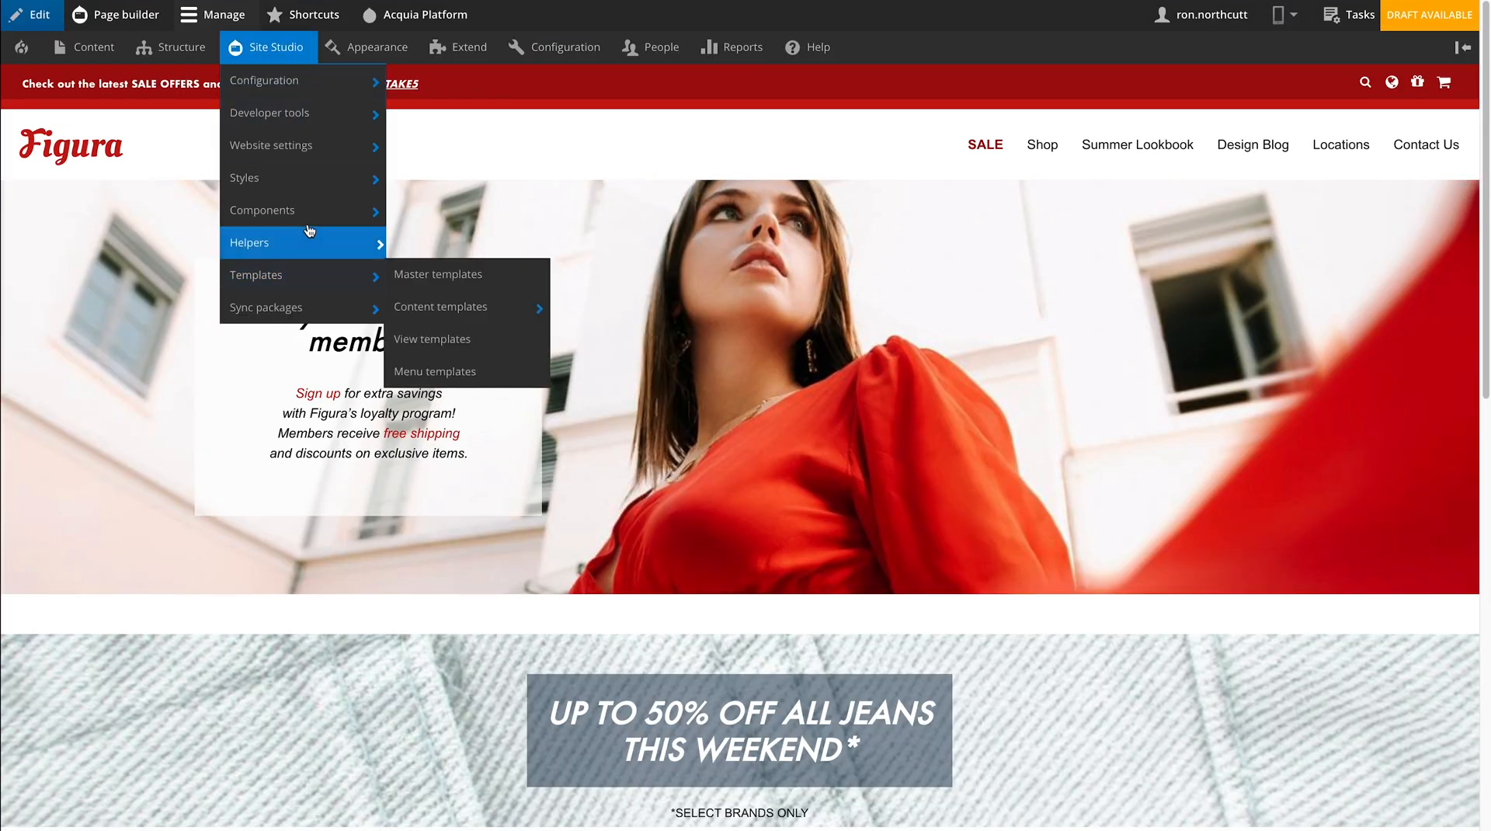
mouse_move(477, 218)
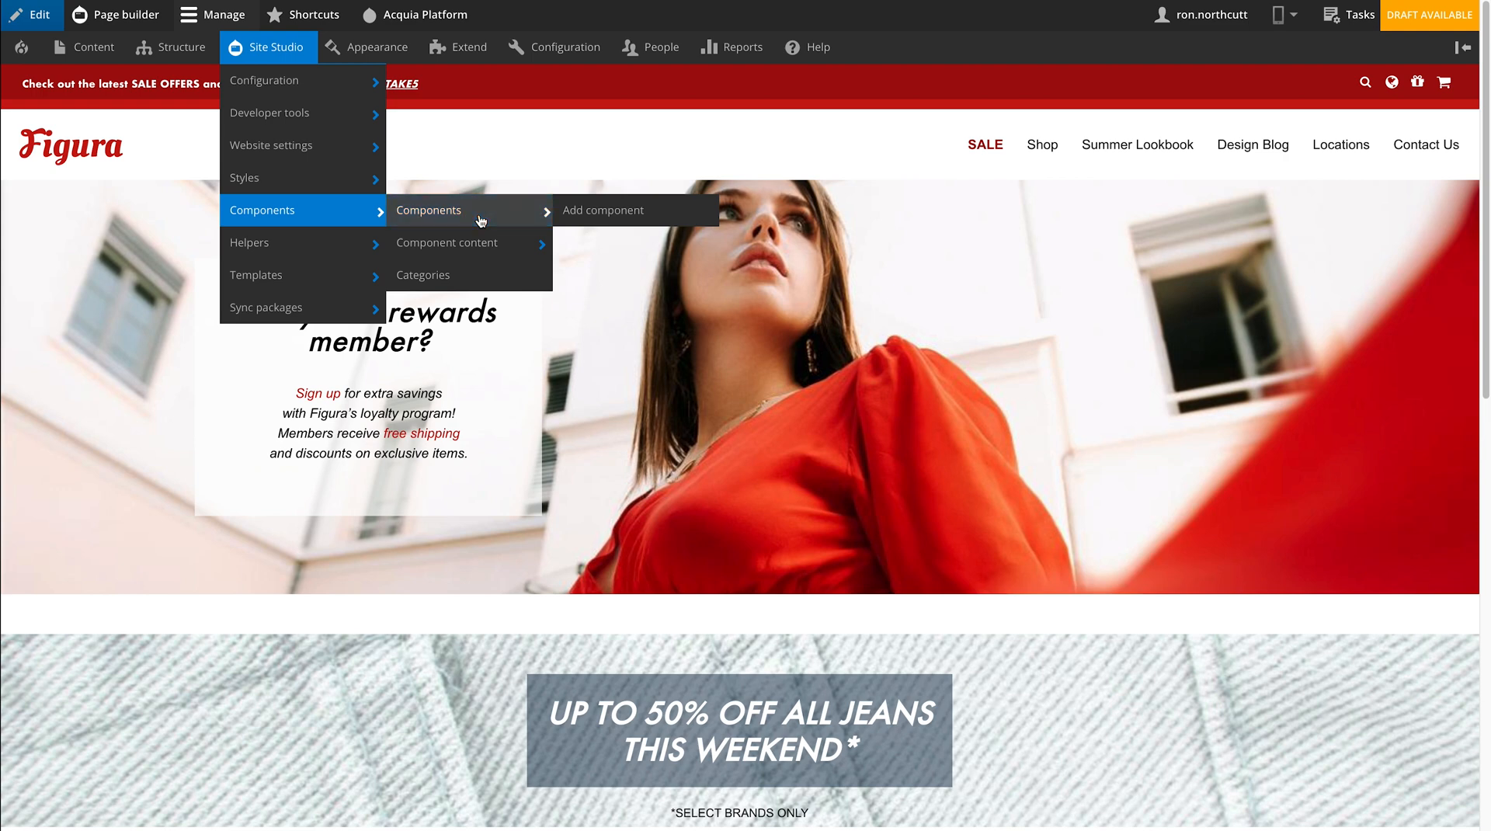
click(480, 221)
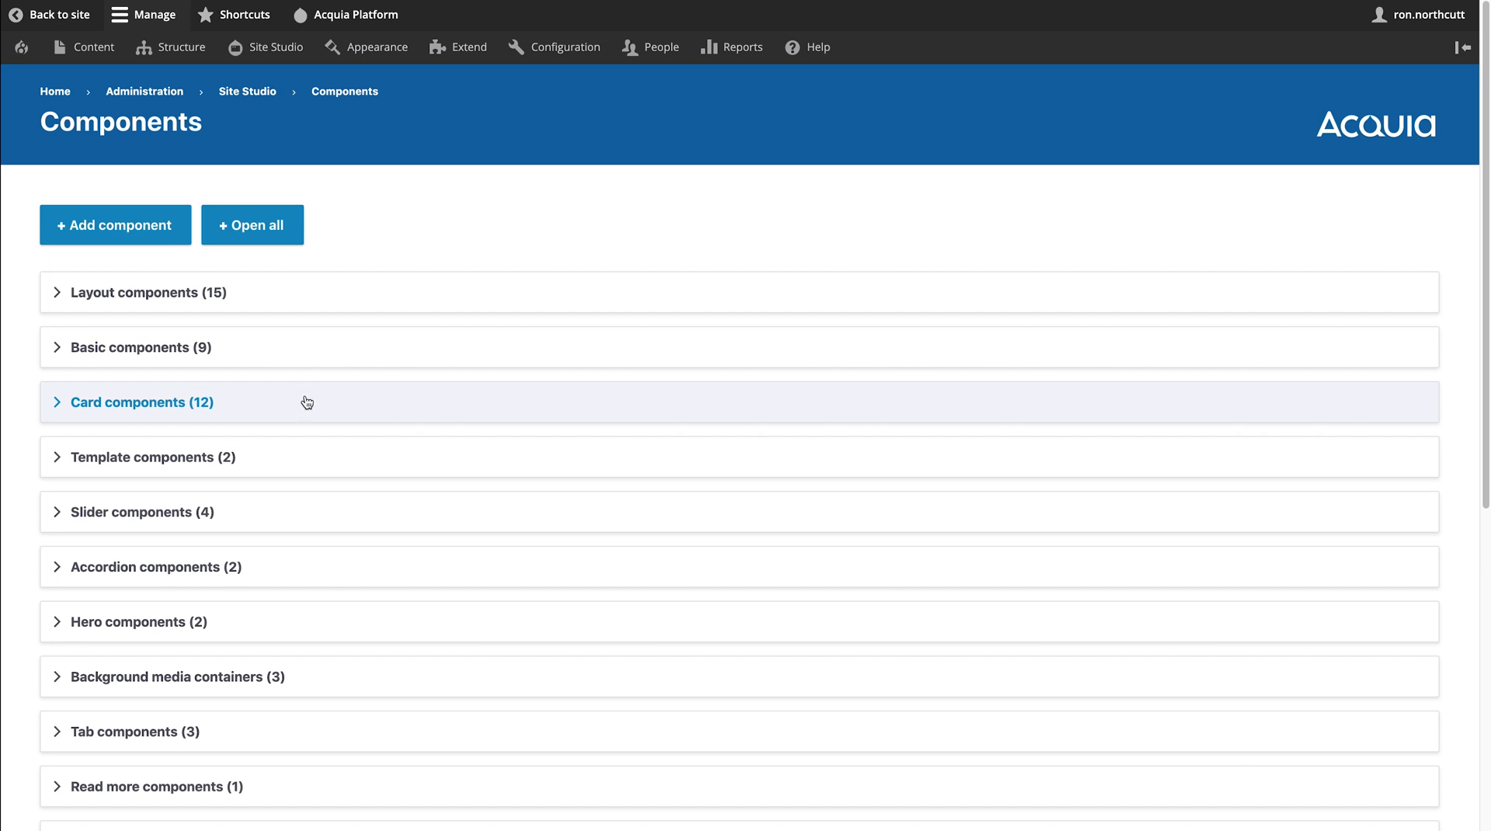
- Expand and collapse the Basic and Hero component categories in turn
click(122, 303)
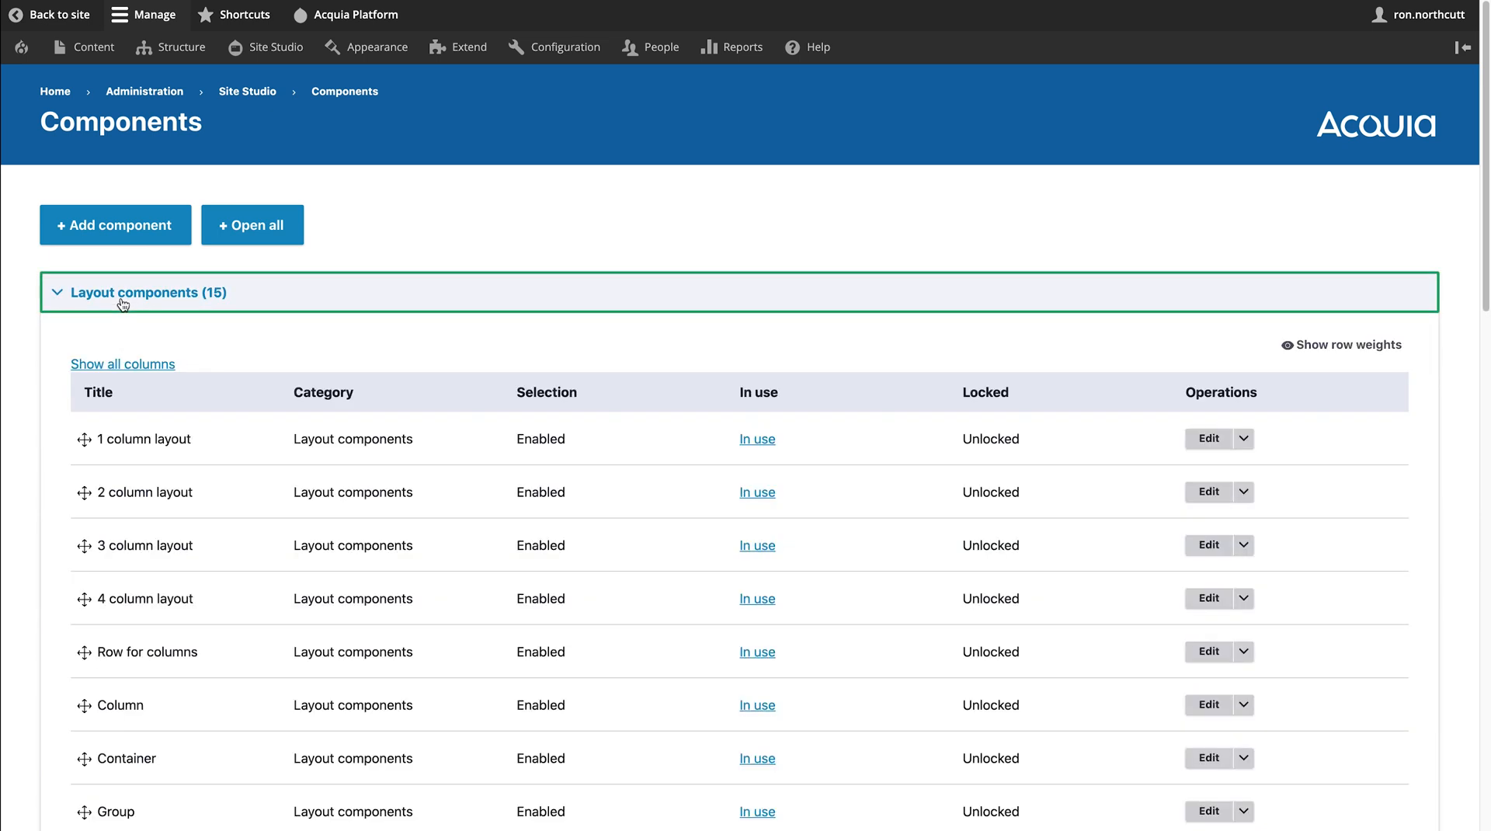
click(122, 302)
click(123, 347)
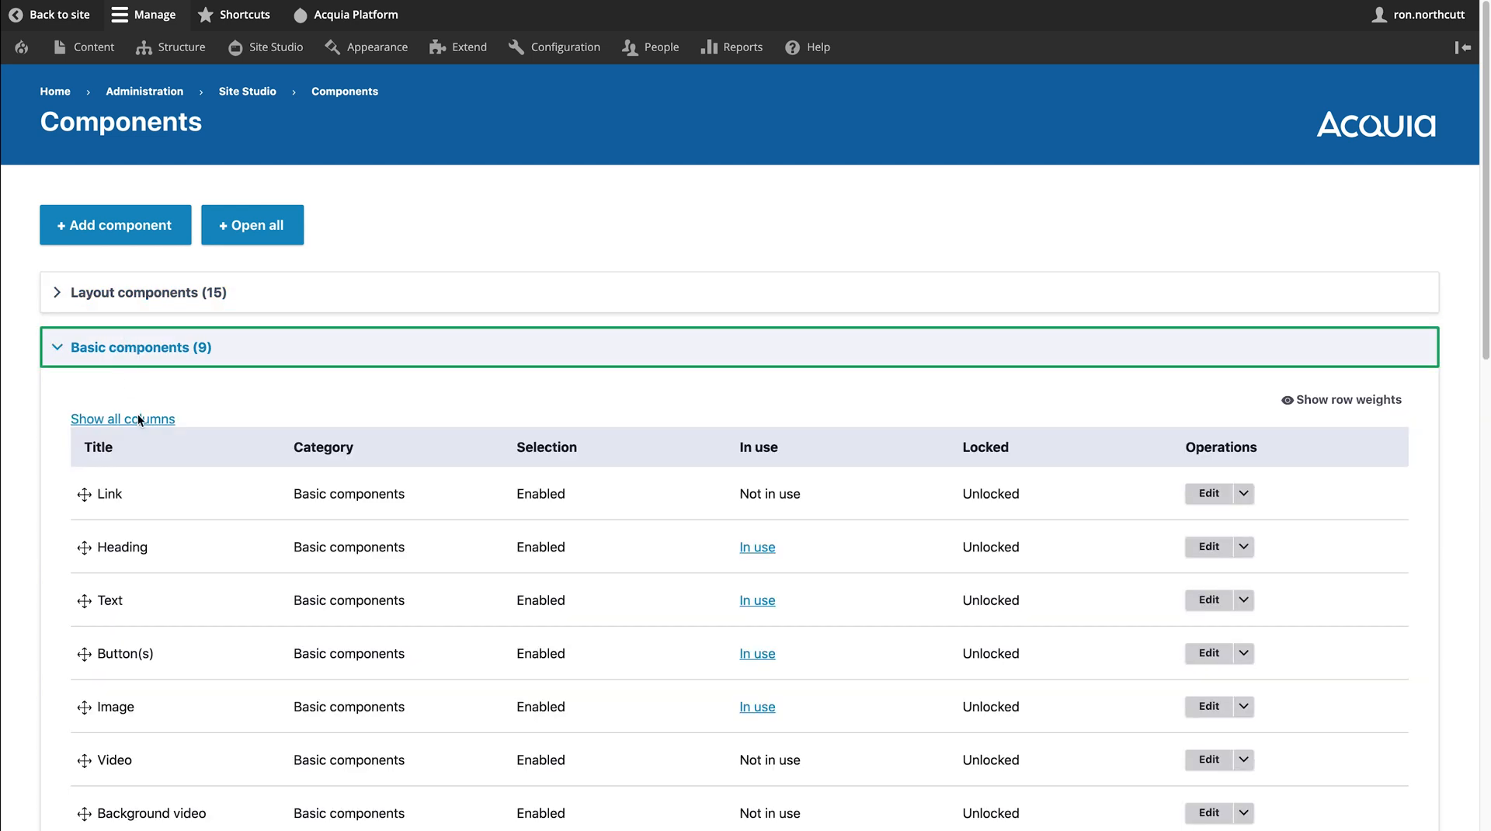
scroll(177, 477, down, 3)
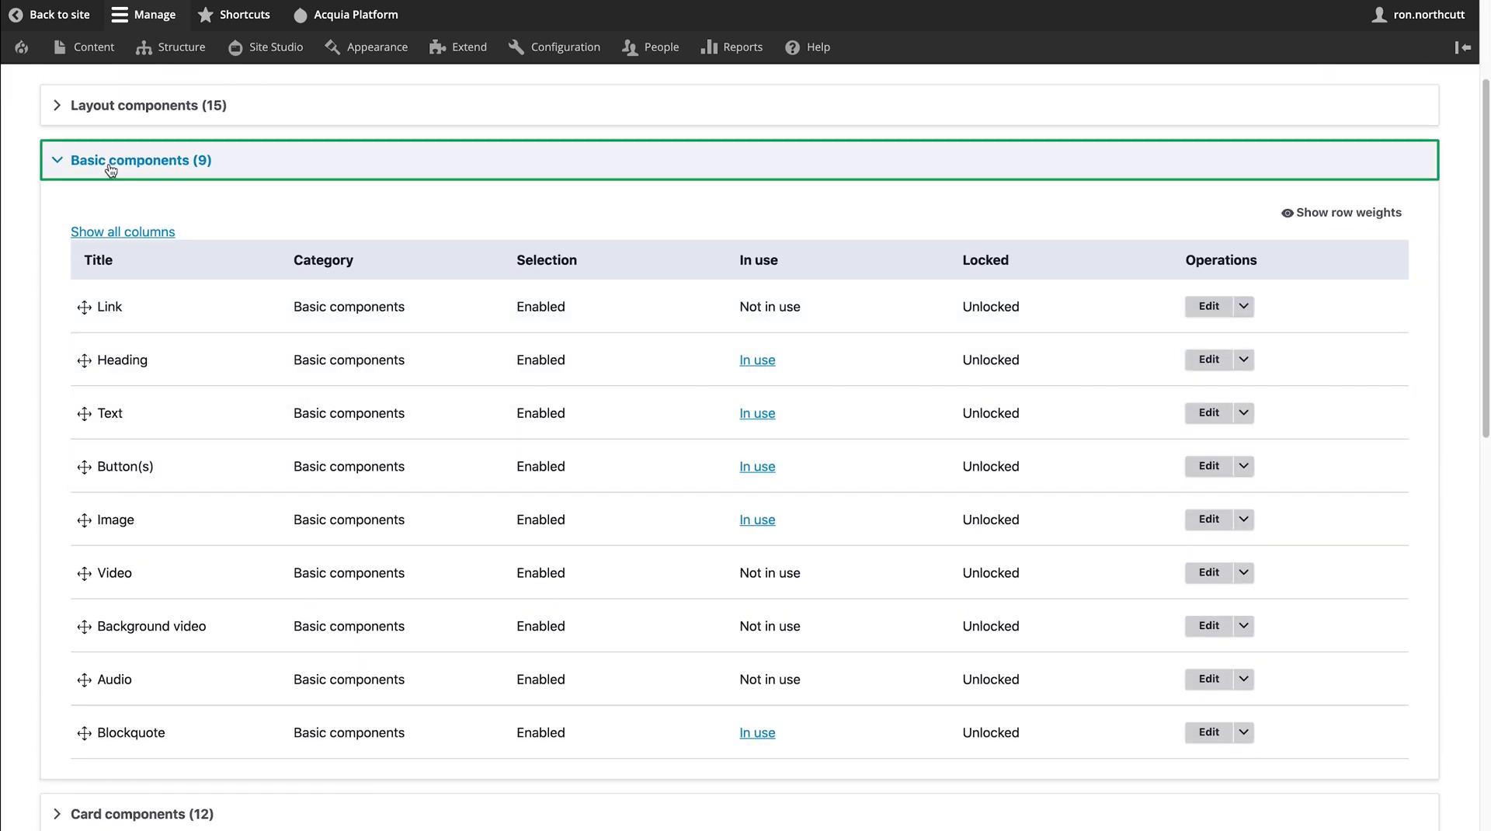
click(111, 165)
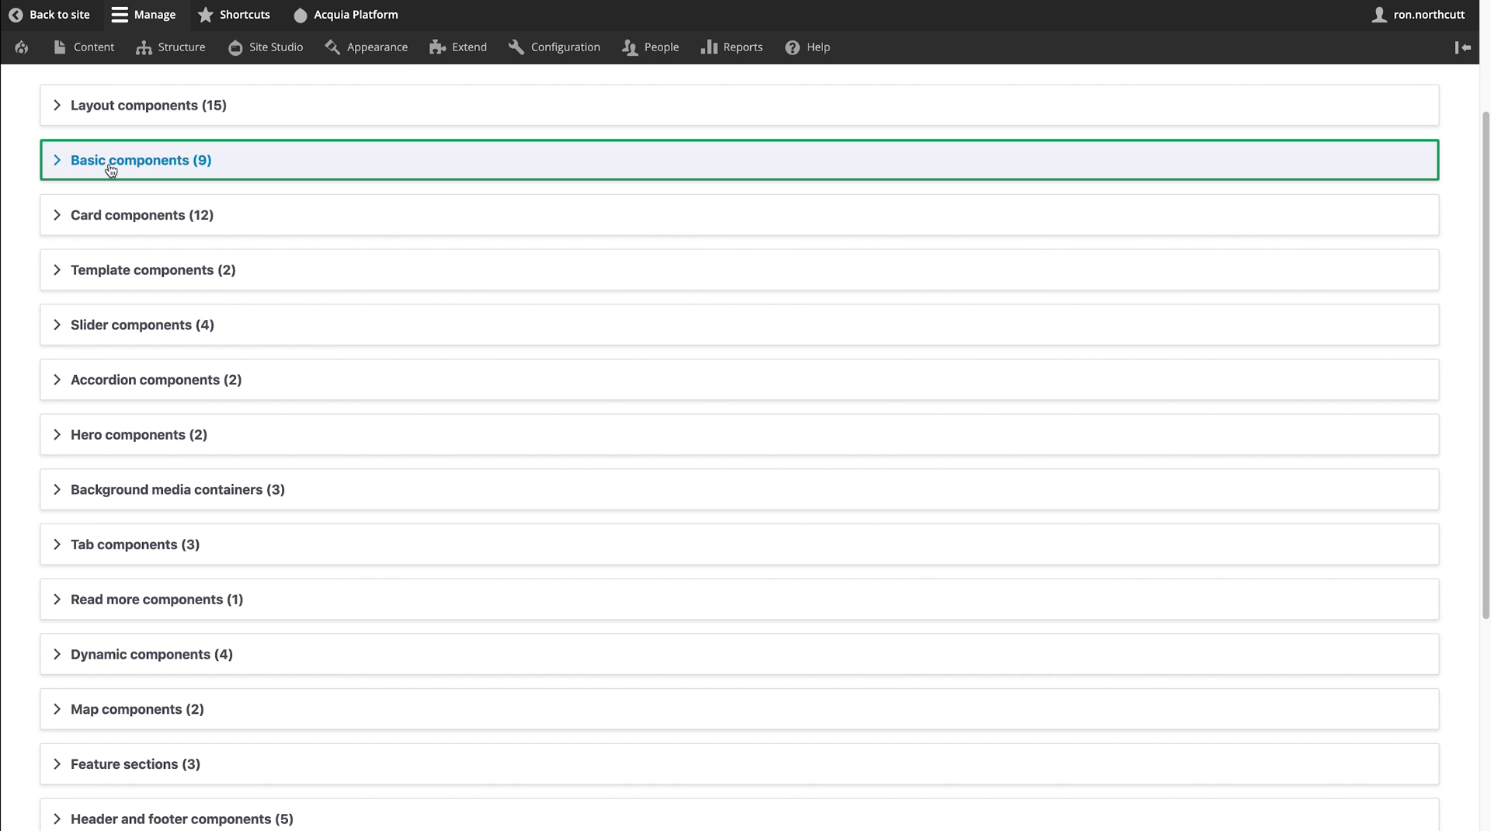
click(154, 437)
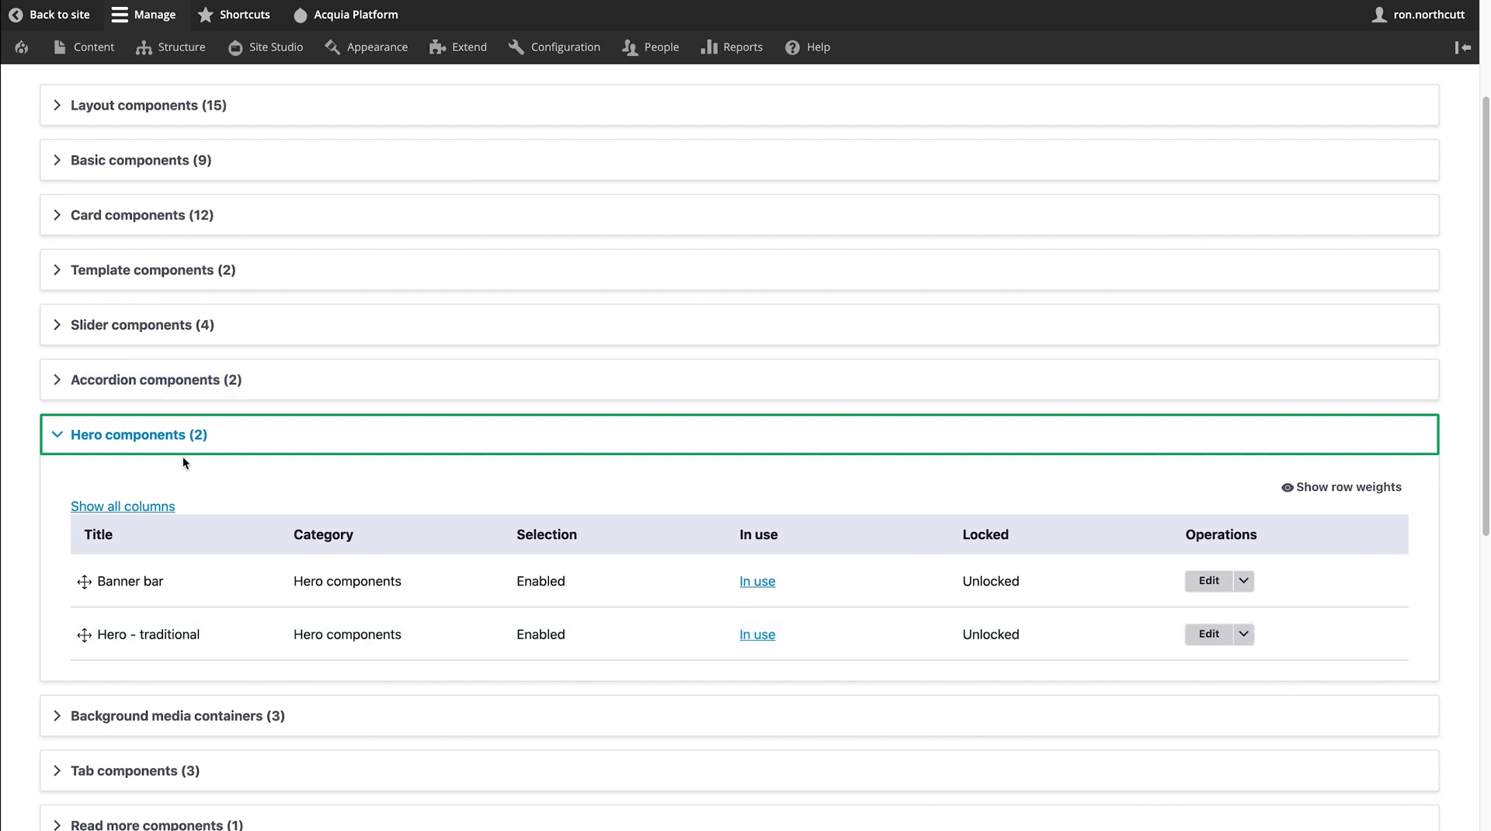
click(168, 438)
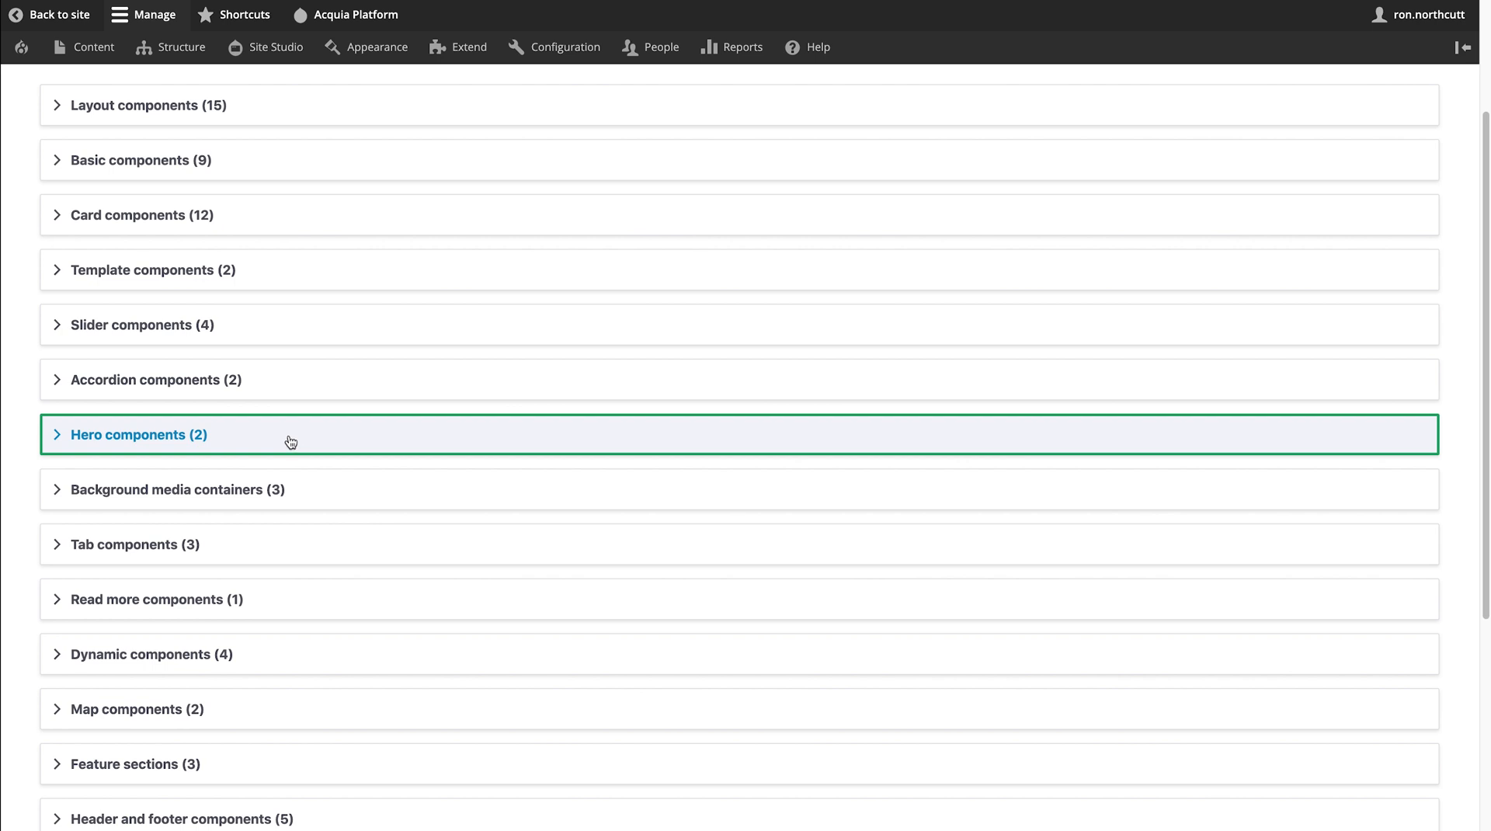
scroll(244, 376, up, 1)
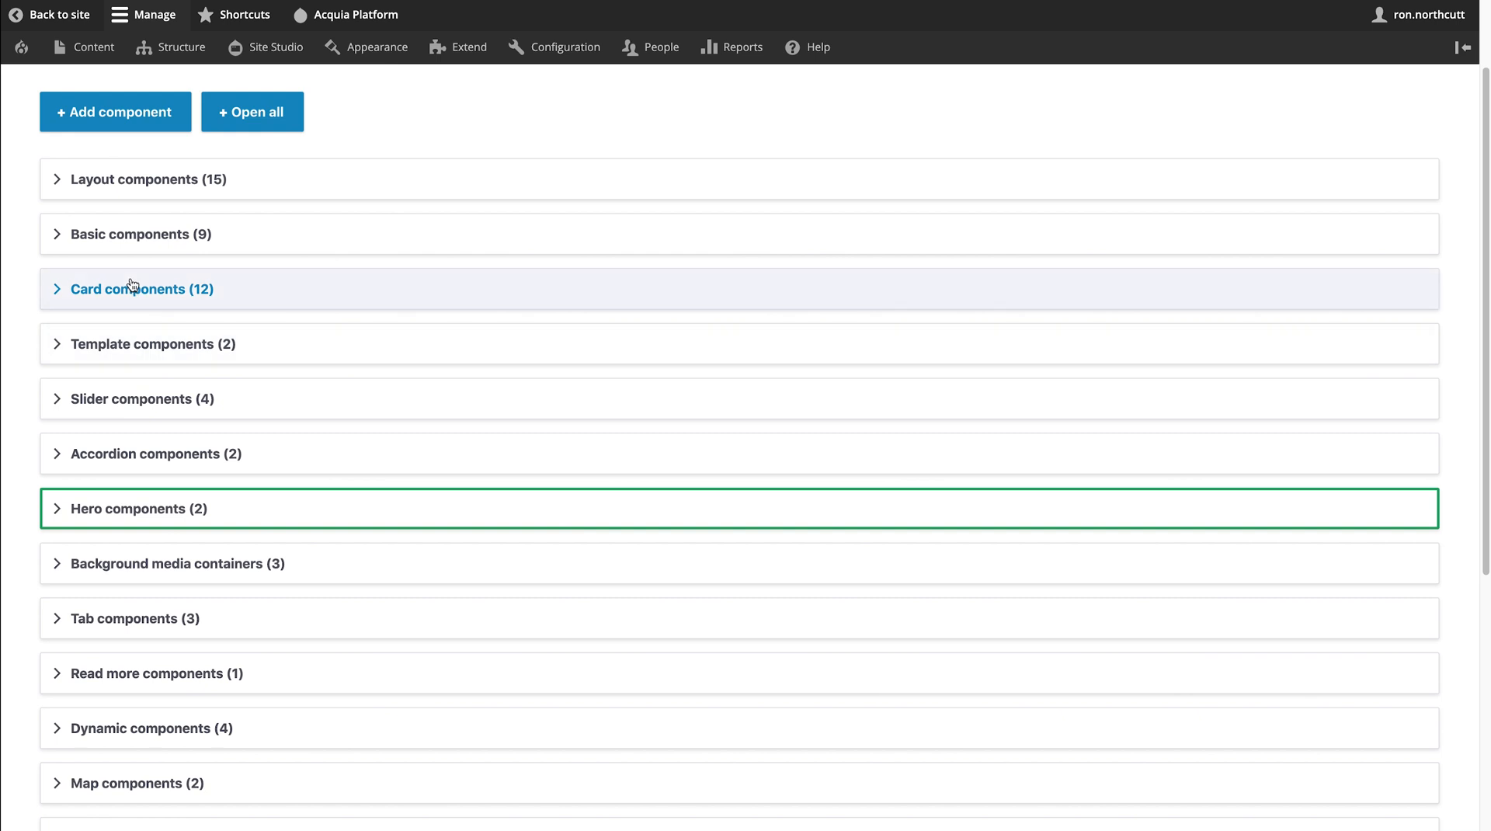
- Duplicate the Content card component from the Card components category
click(132, 286)
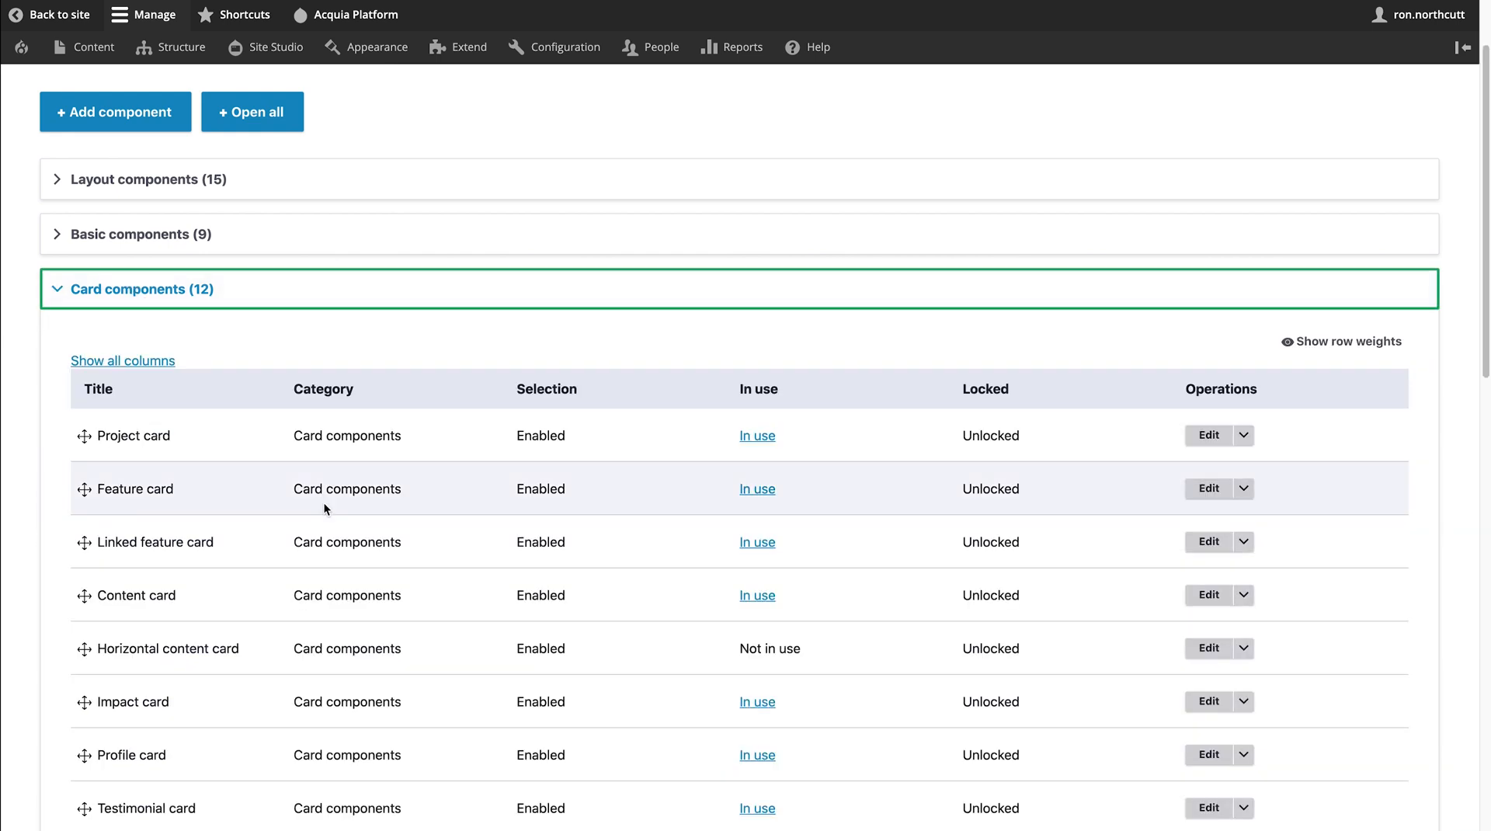
scroll(325, 501, down, 2)
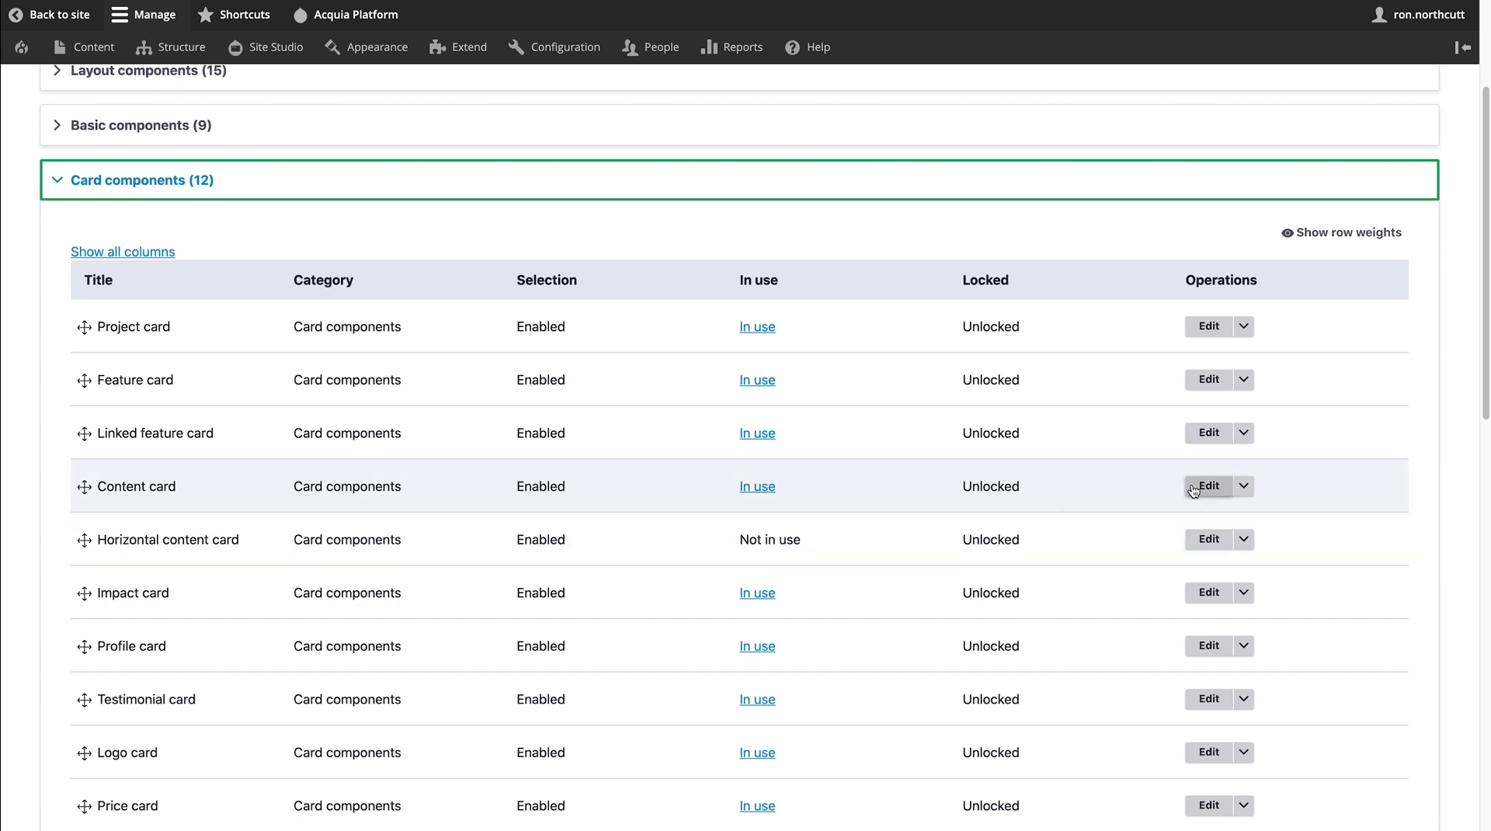
click(1243, 486)
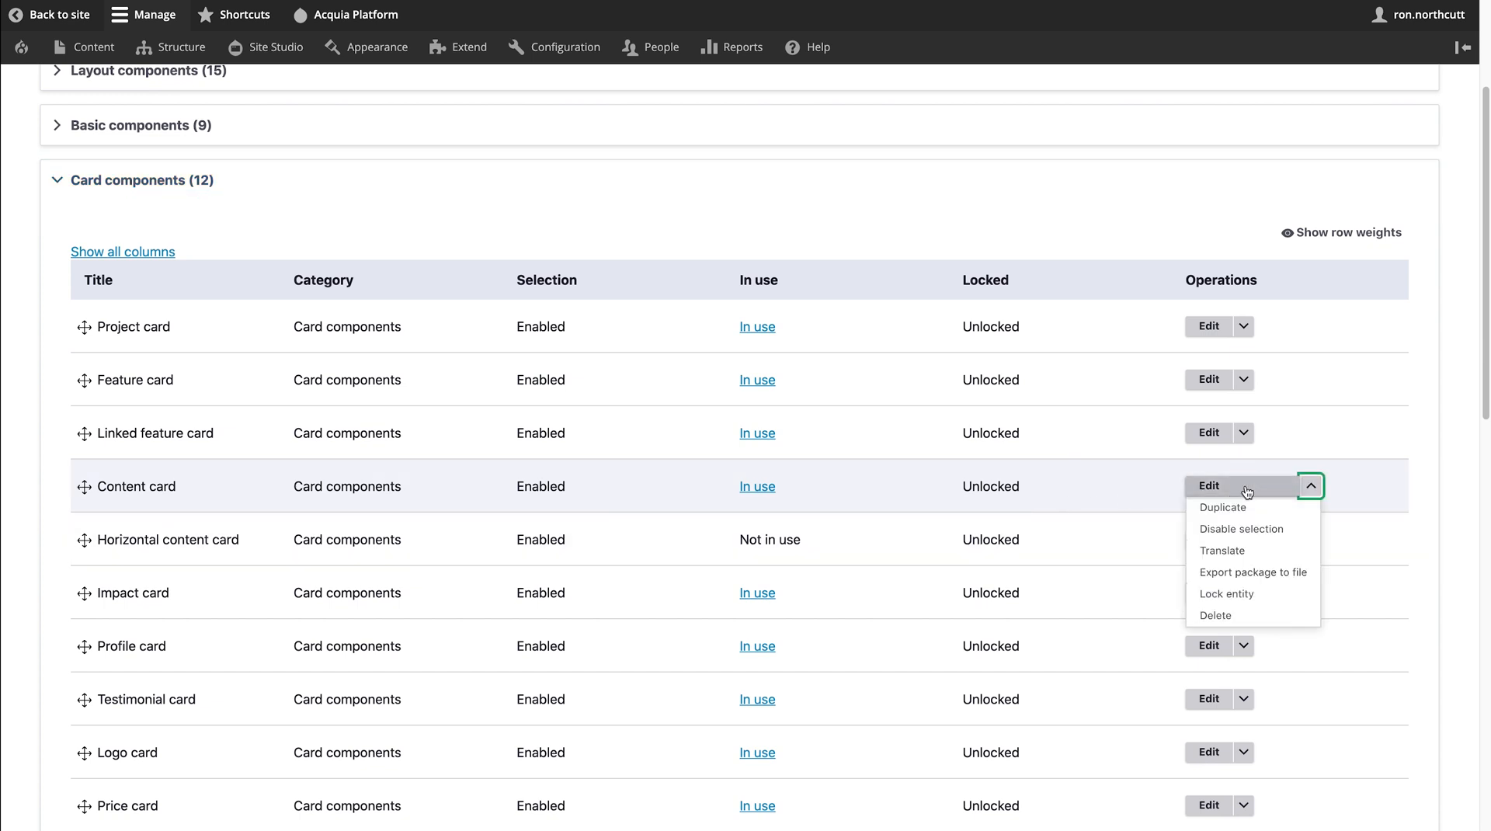
click(1243, 514)
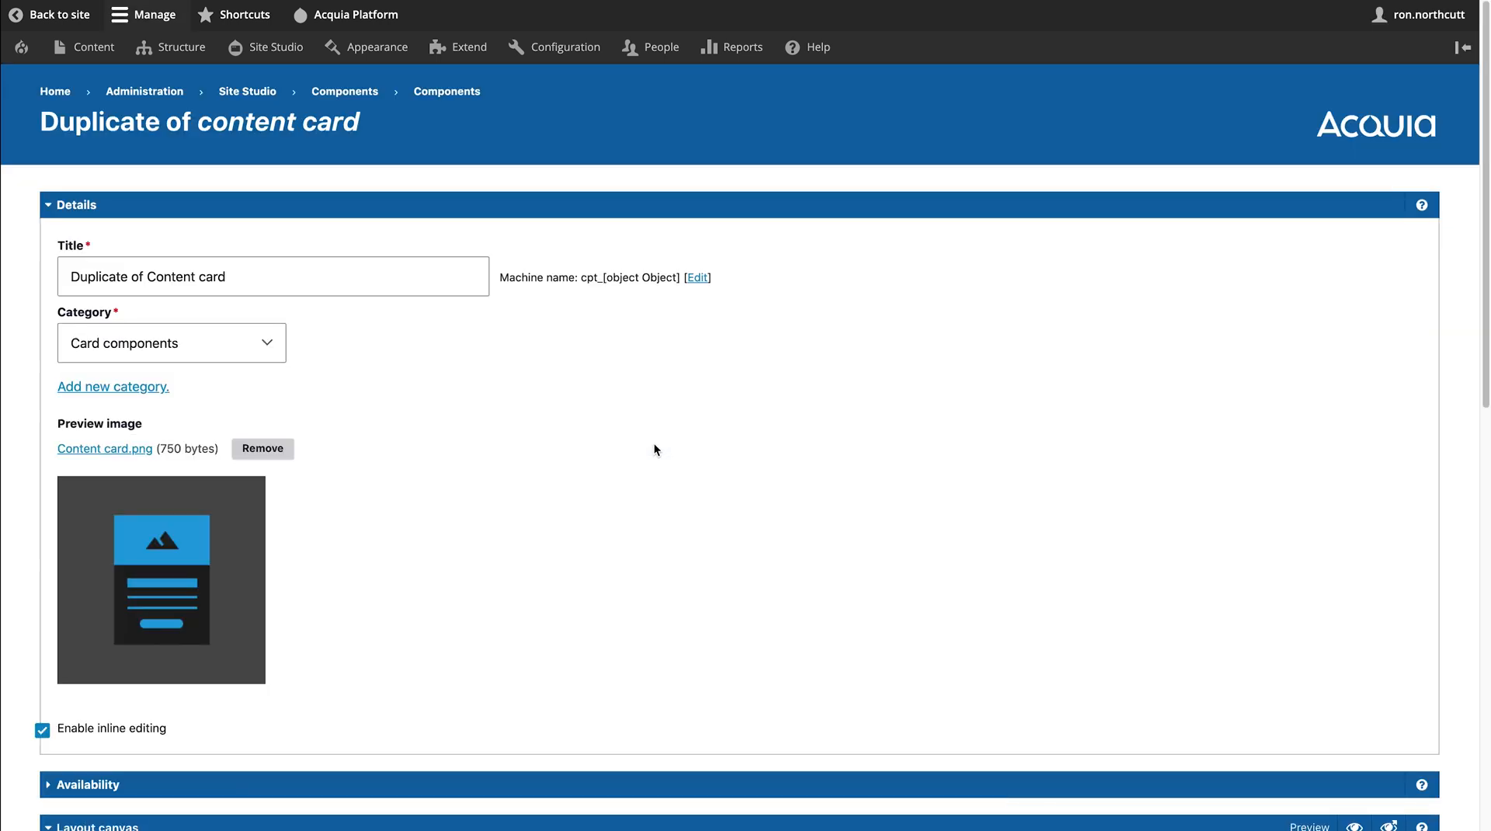
- Expand the card-contents container and the second container in the duplicate's layout canvas
scroll(653, 443, down, 1)
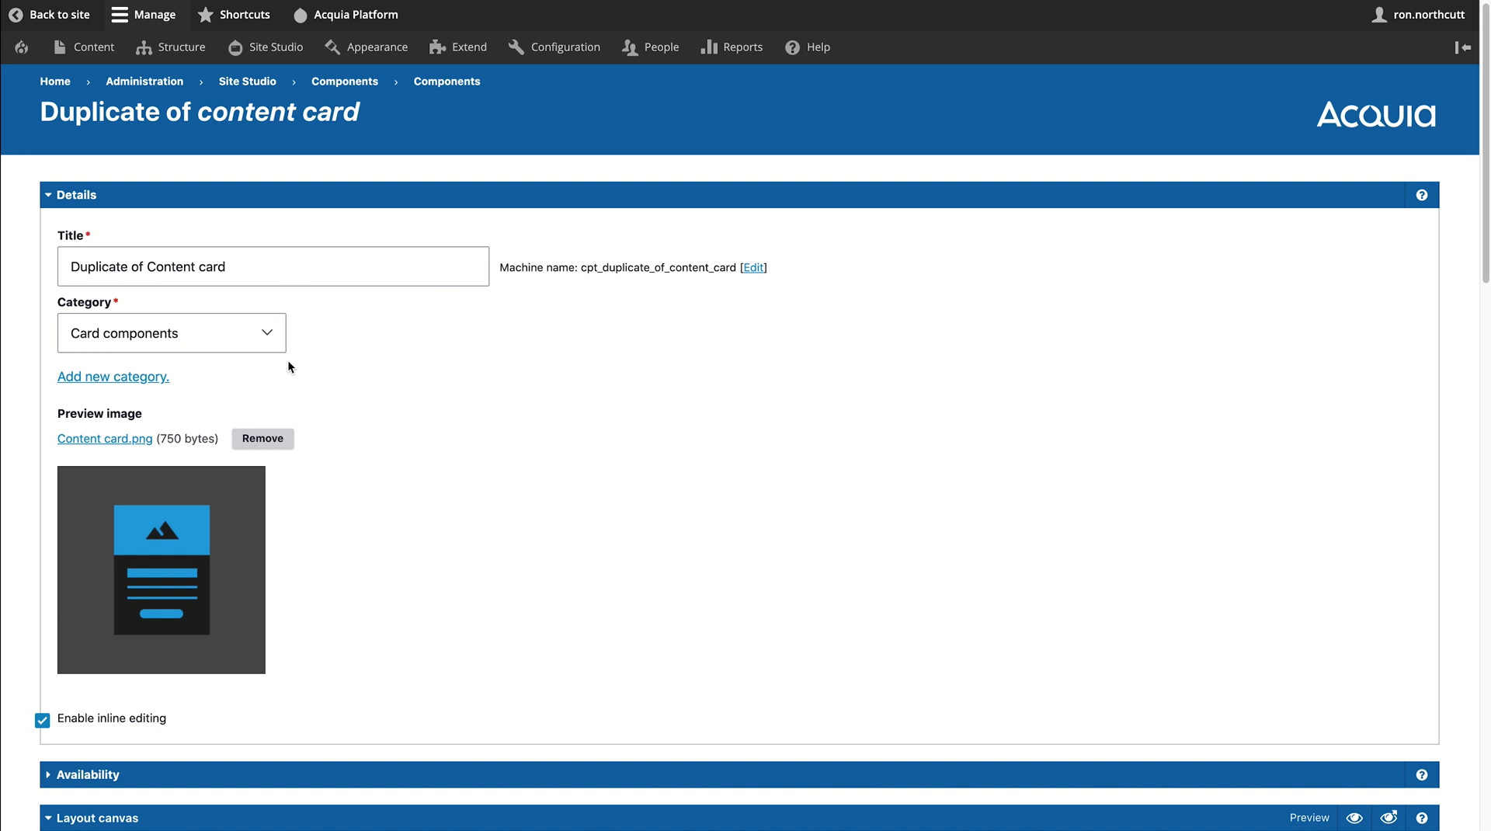
scroll(607, 426, down, 10)
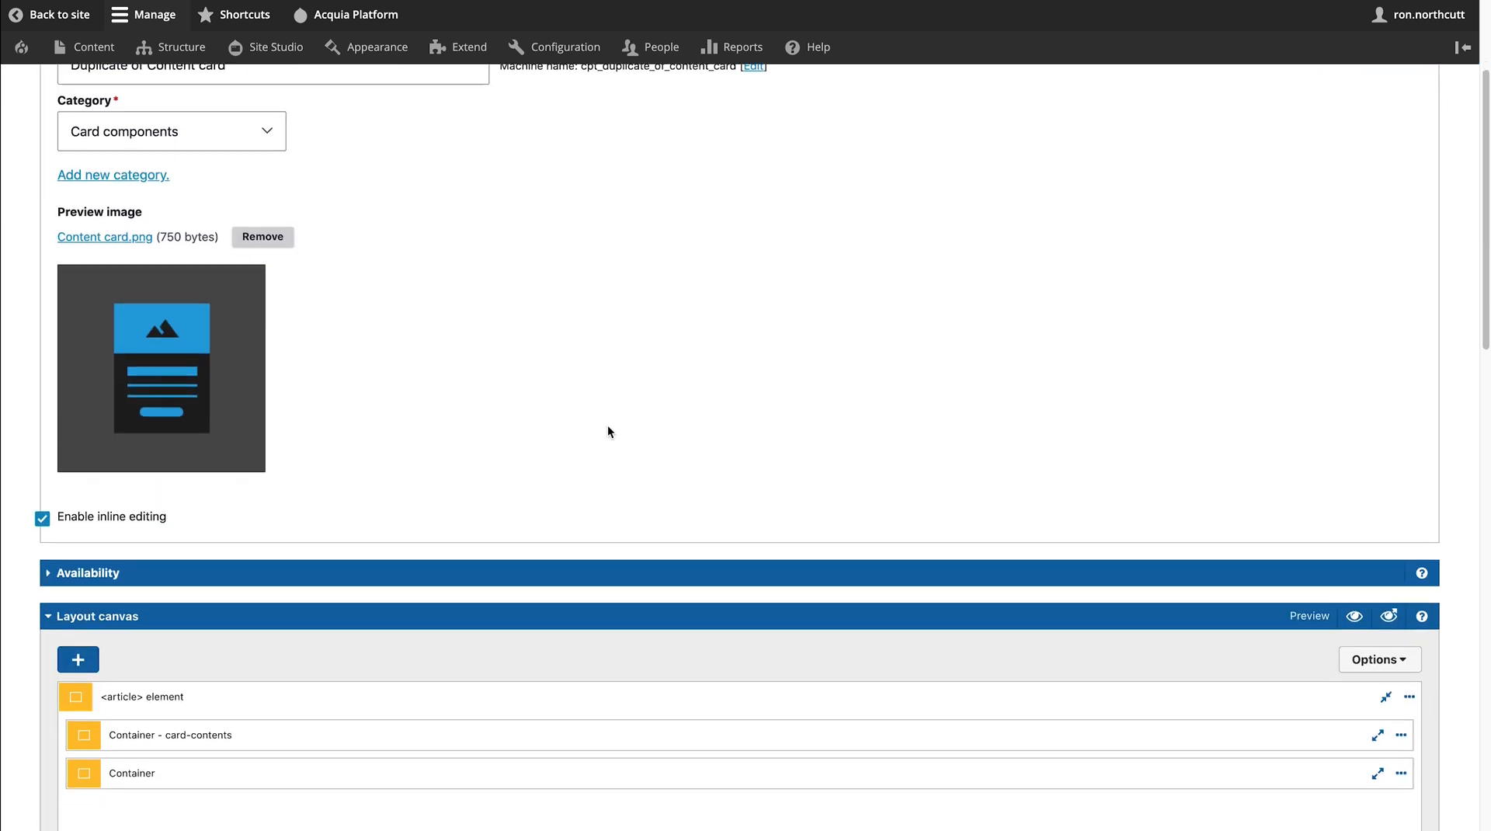
scroll(607, 425, up, 3)
scroll(608, 425, up, 2)
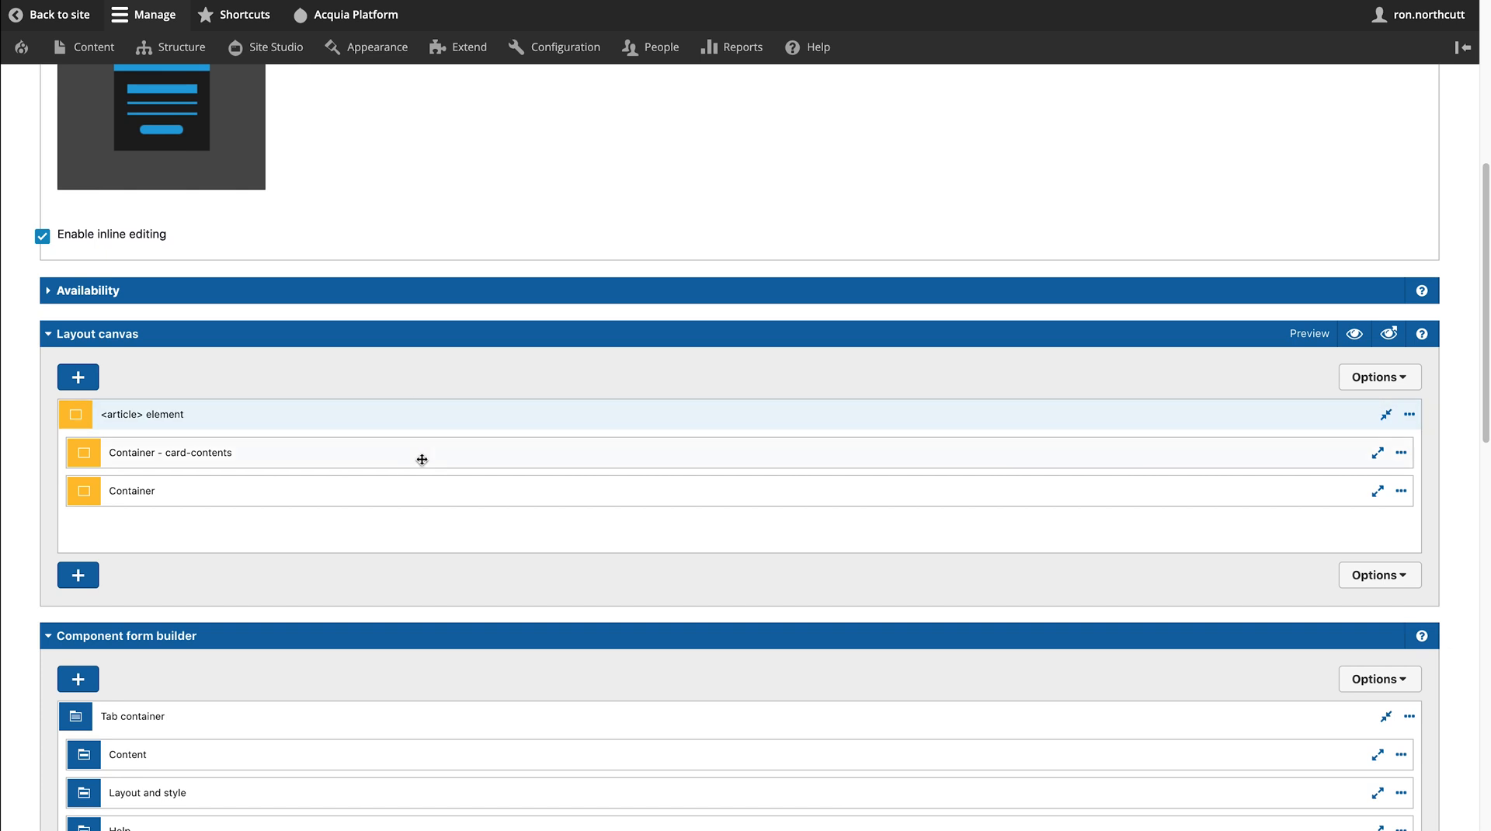
click(1378, 454)
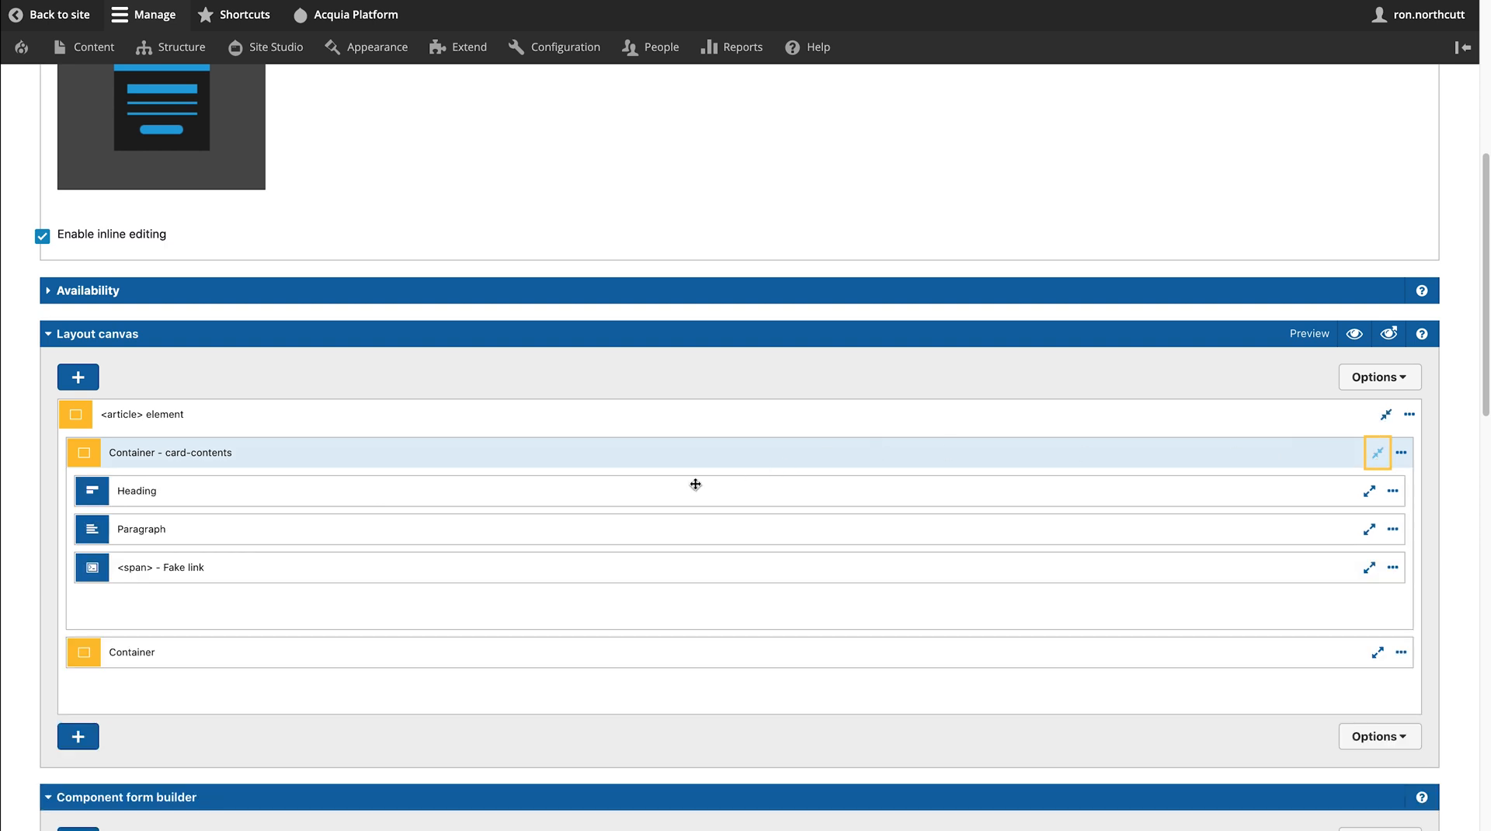
scroll(471, 456, down, 2)
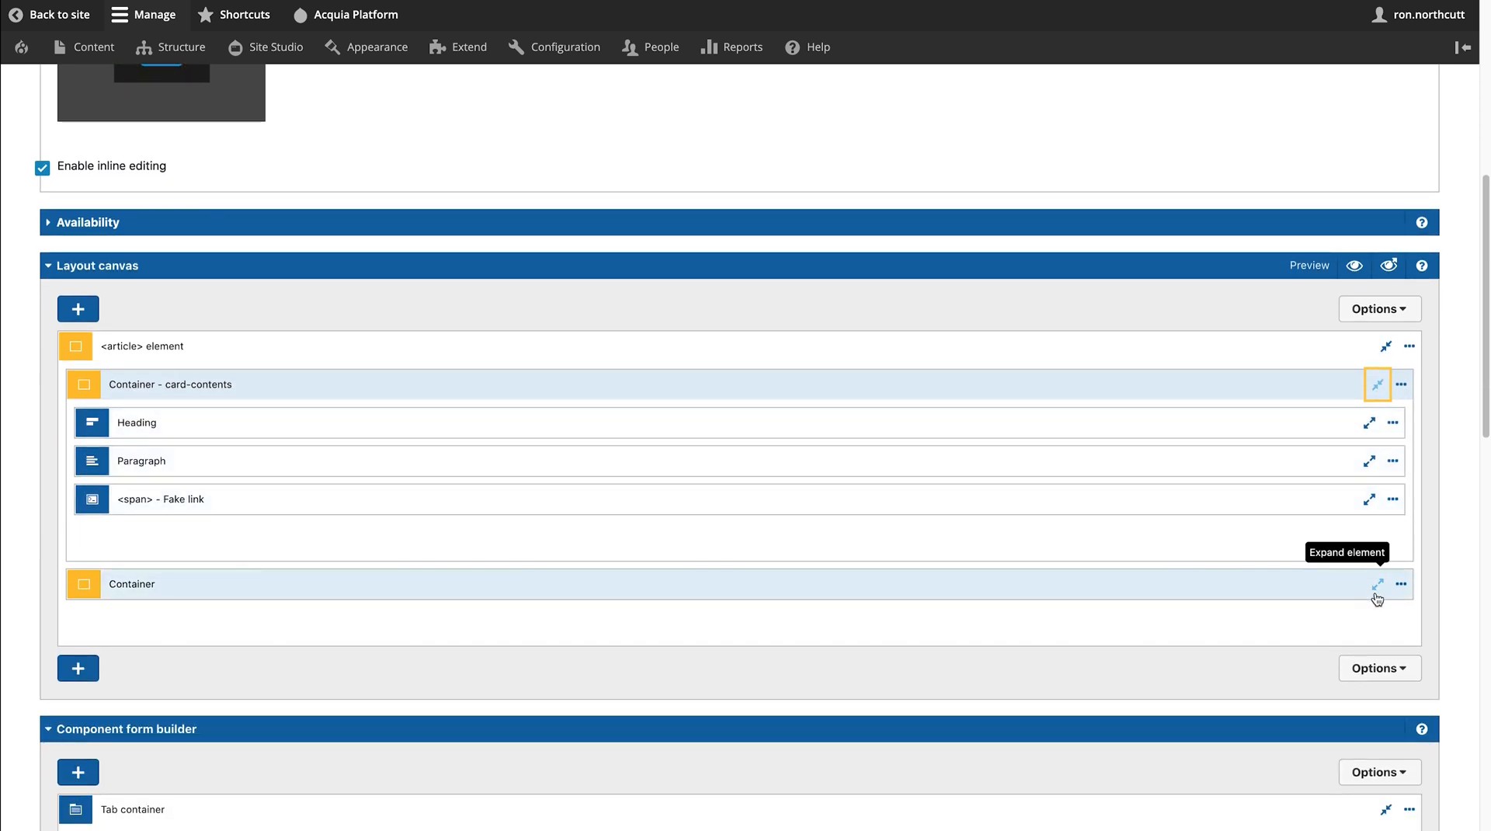
click(1378, 583)
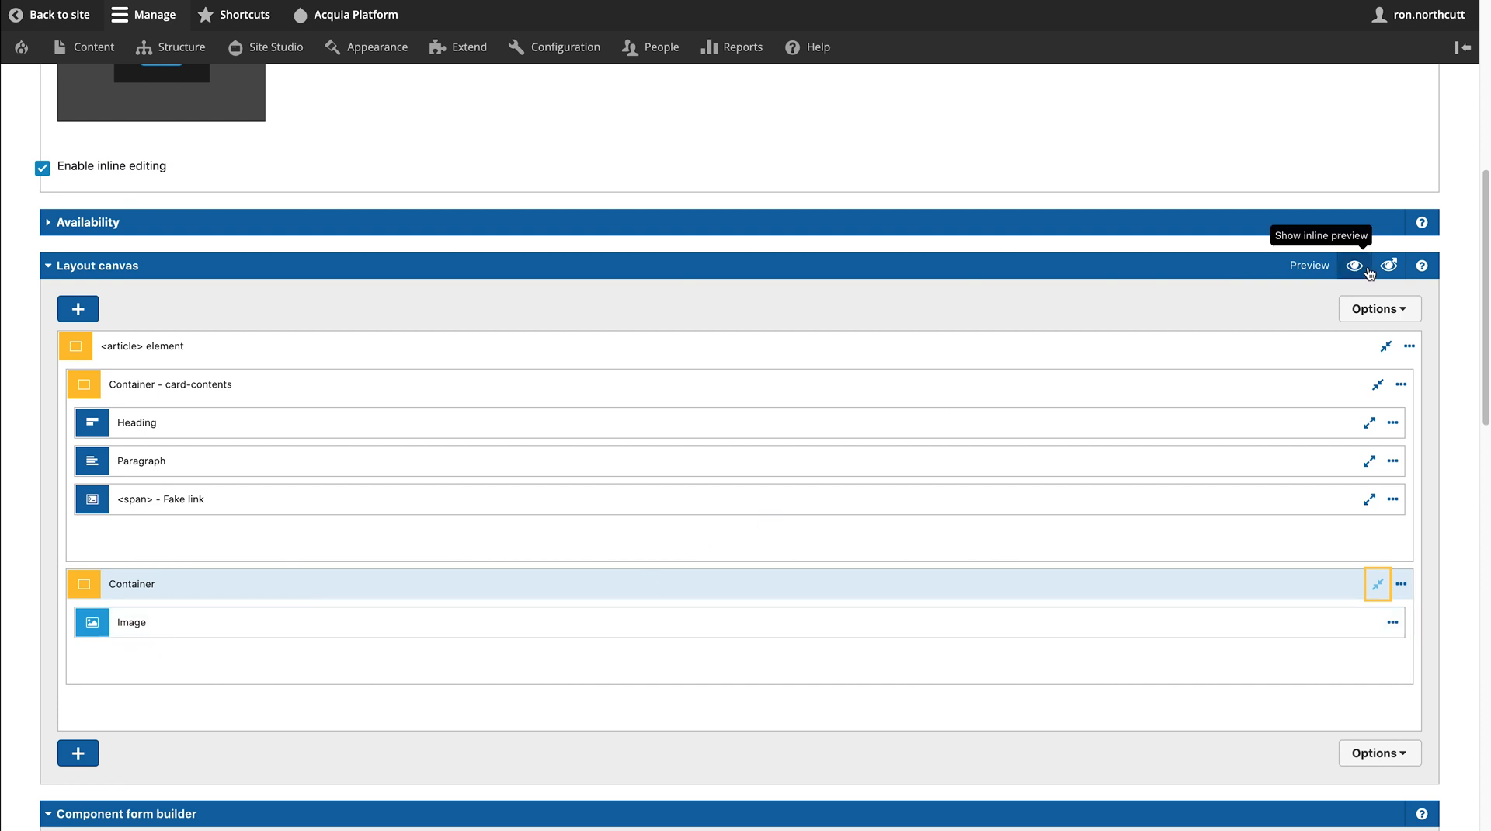
- Turn on the inline card layout preview, review it, then hide it again
click(1355, 266)
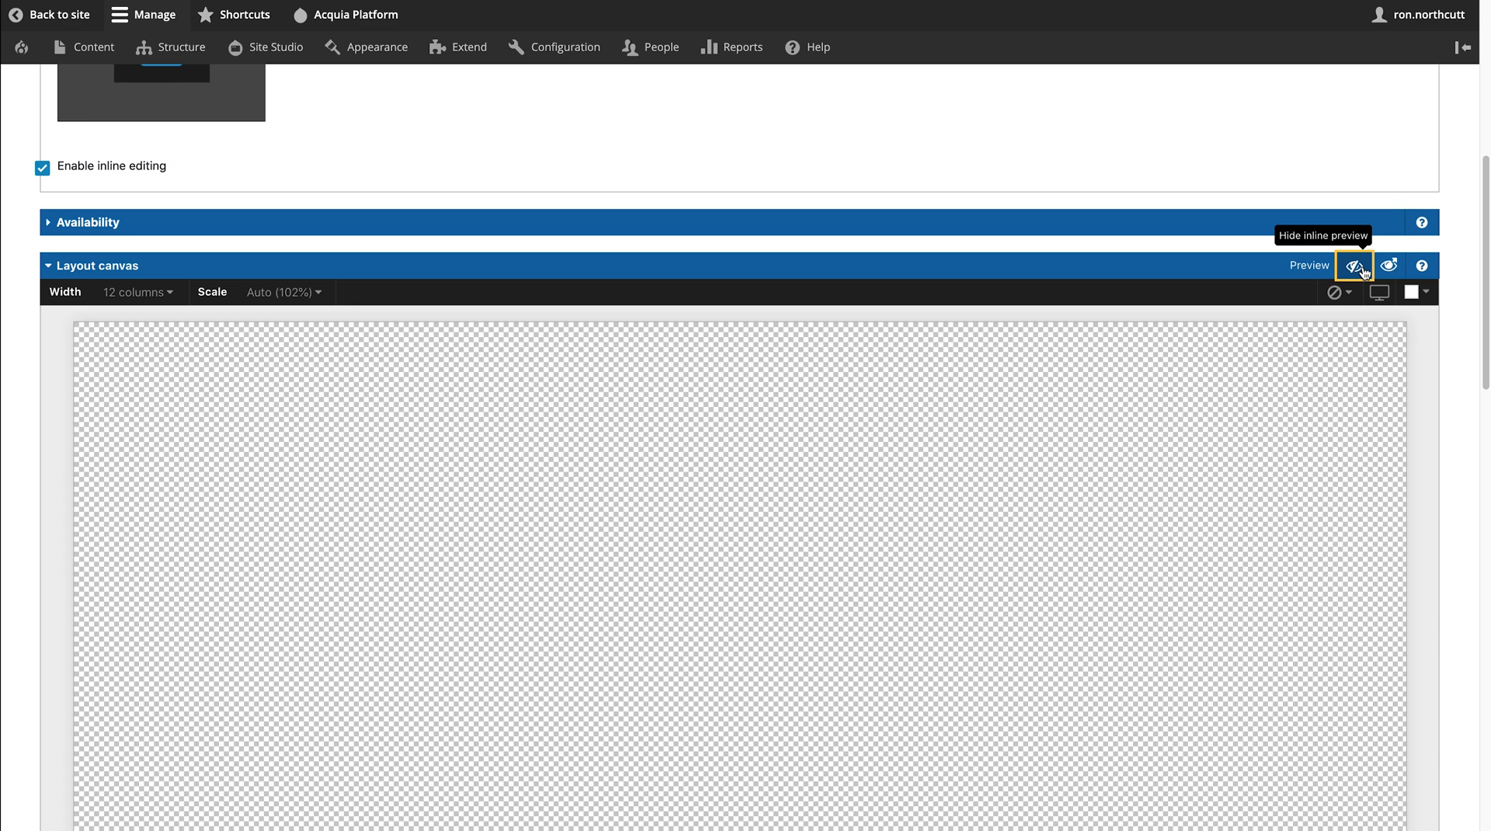
scroll(1255, 442, down, 4)
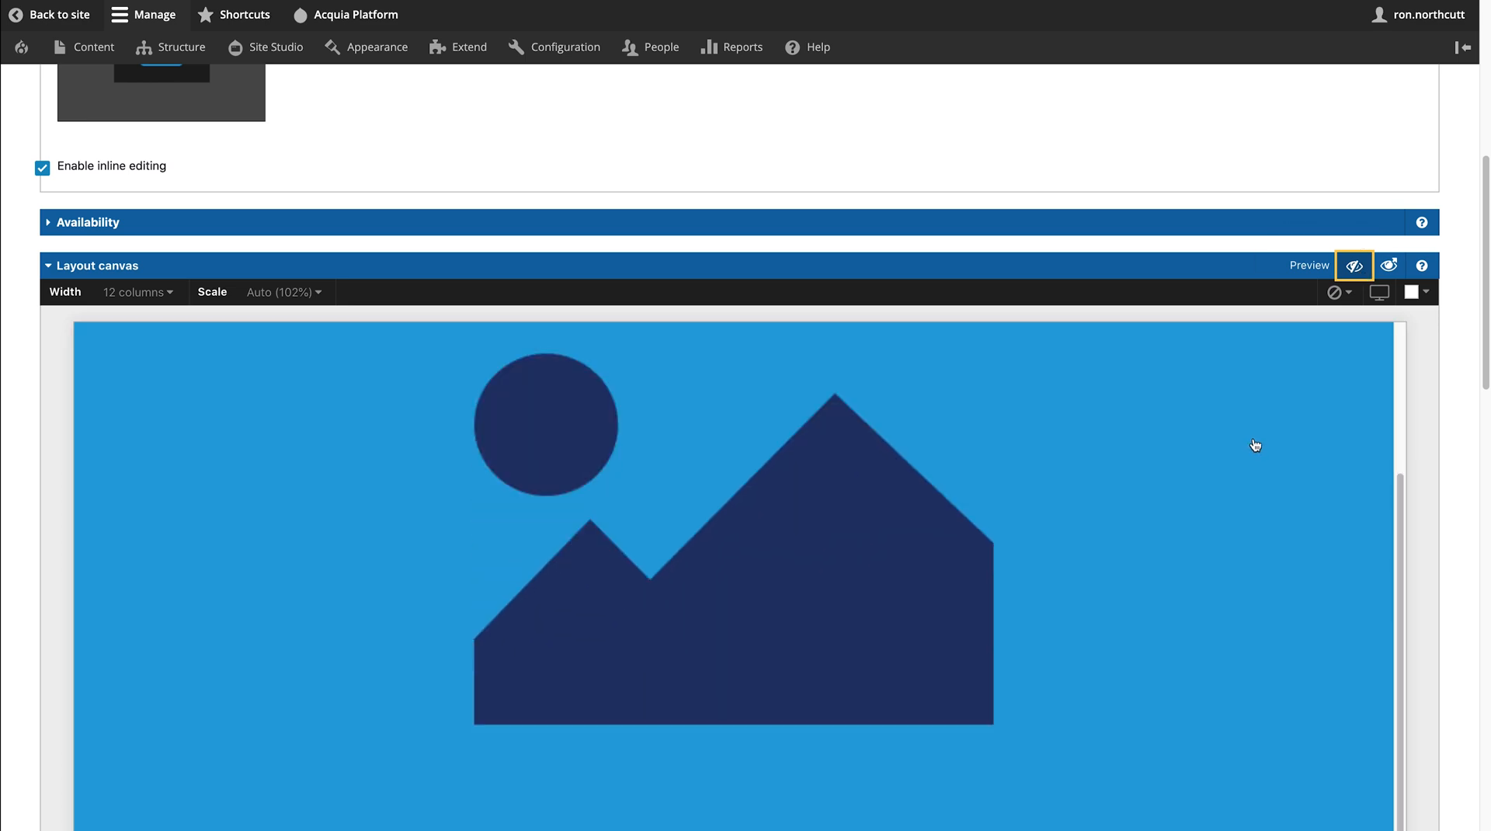
scroll(1432, 479, down, 8)
scroll(1431, 479, up, 15)
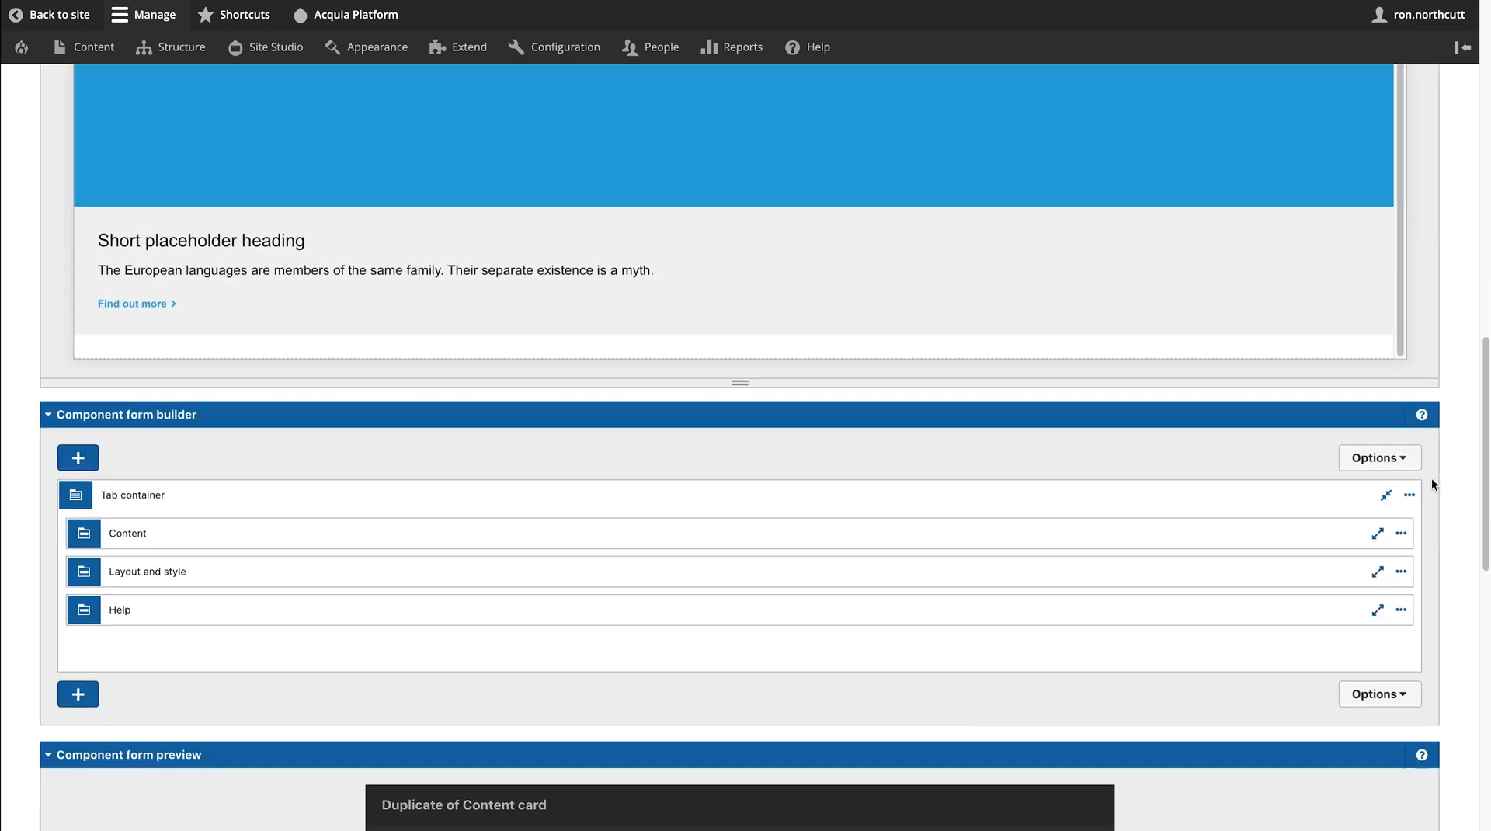
scroll(1418, 476, down, 6)
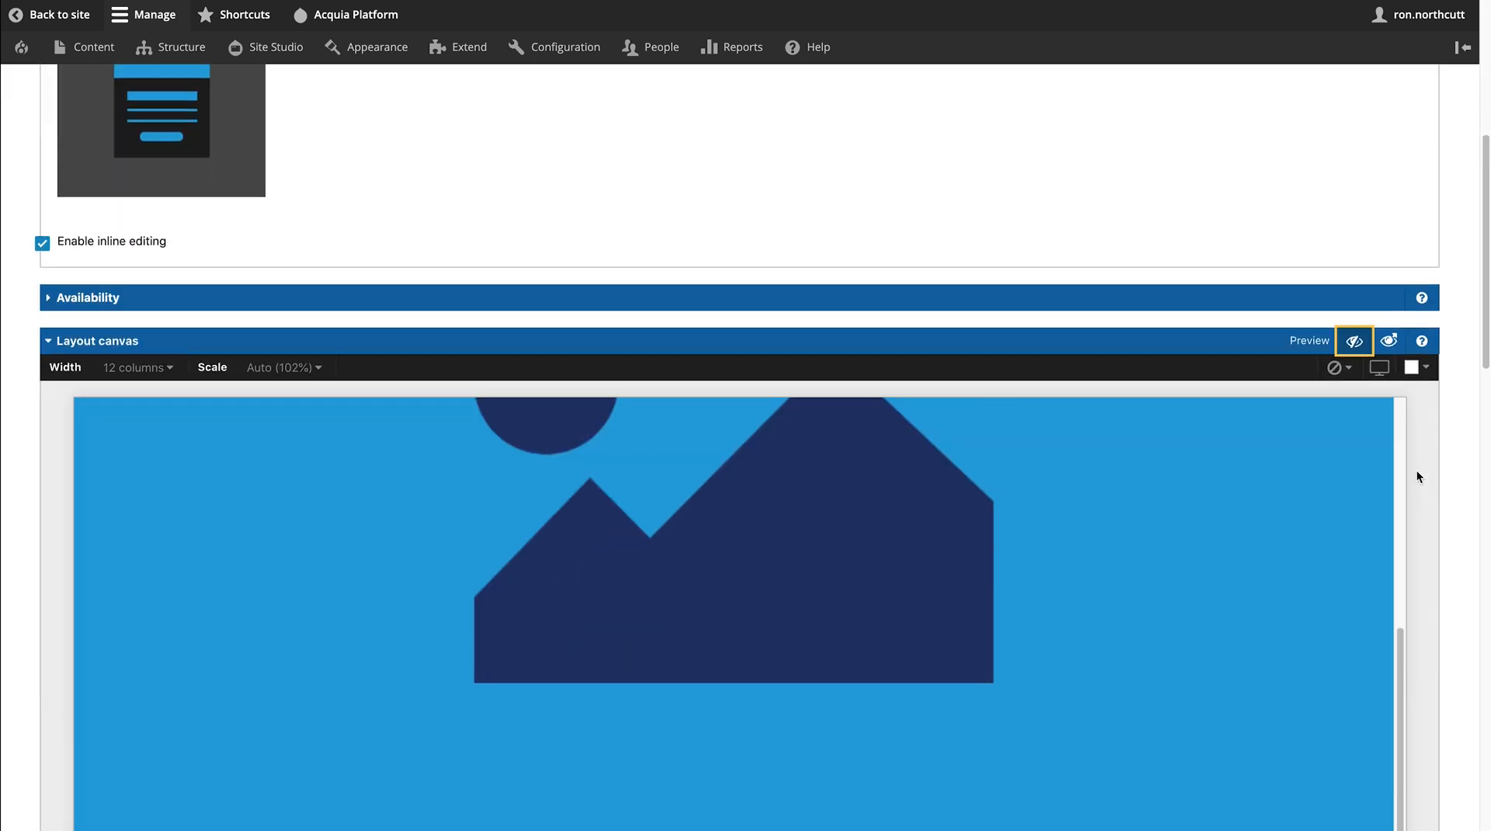
click(1357, 344)
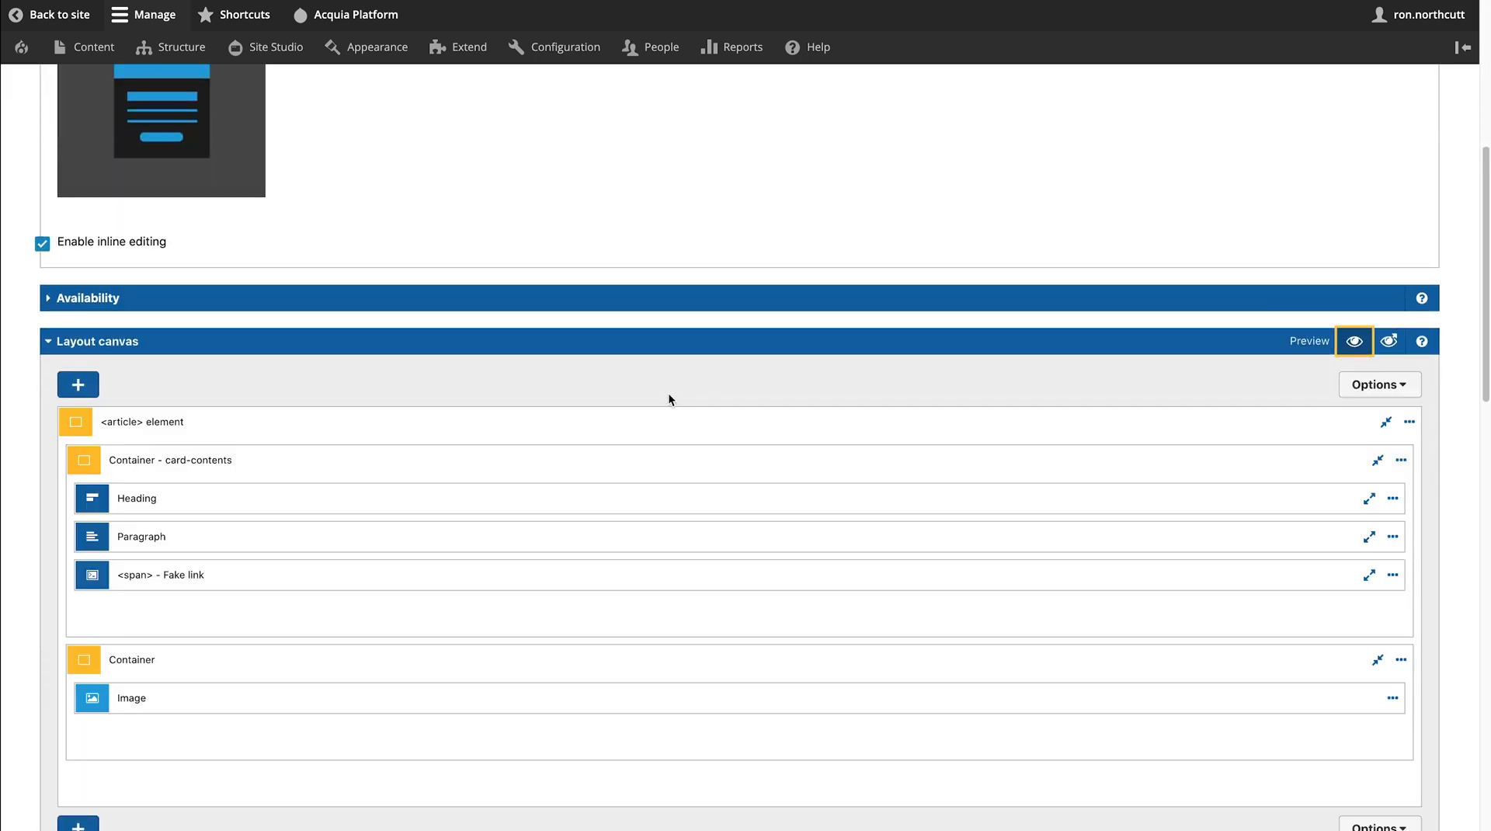
scroll(668, 396, down, 1)
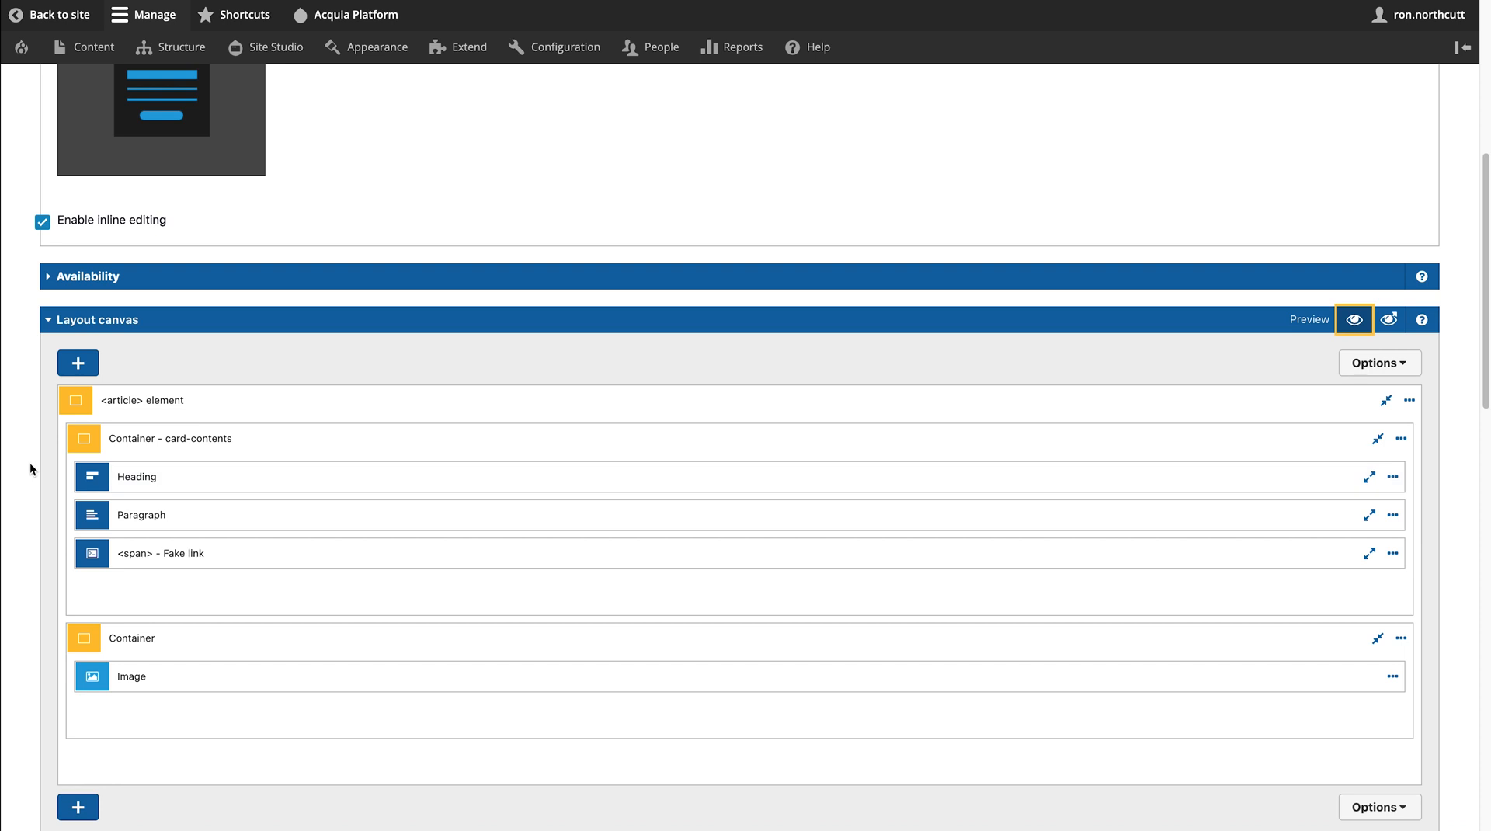
scroll(30, 465, down, 9)
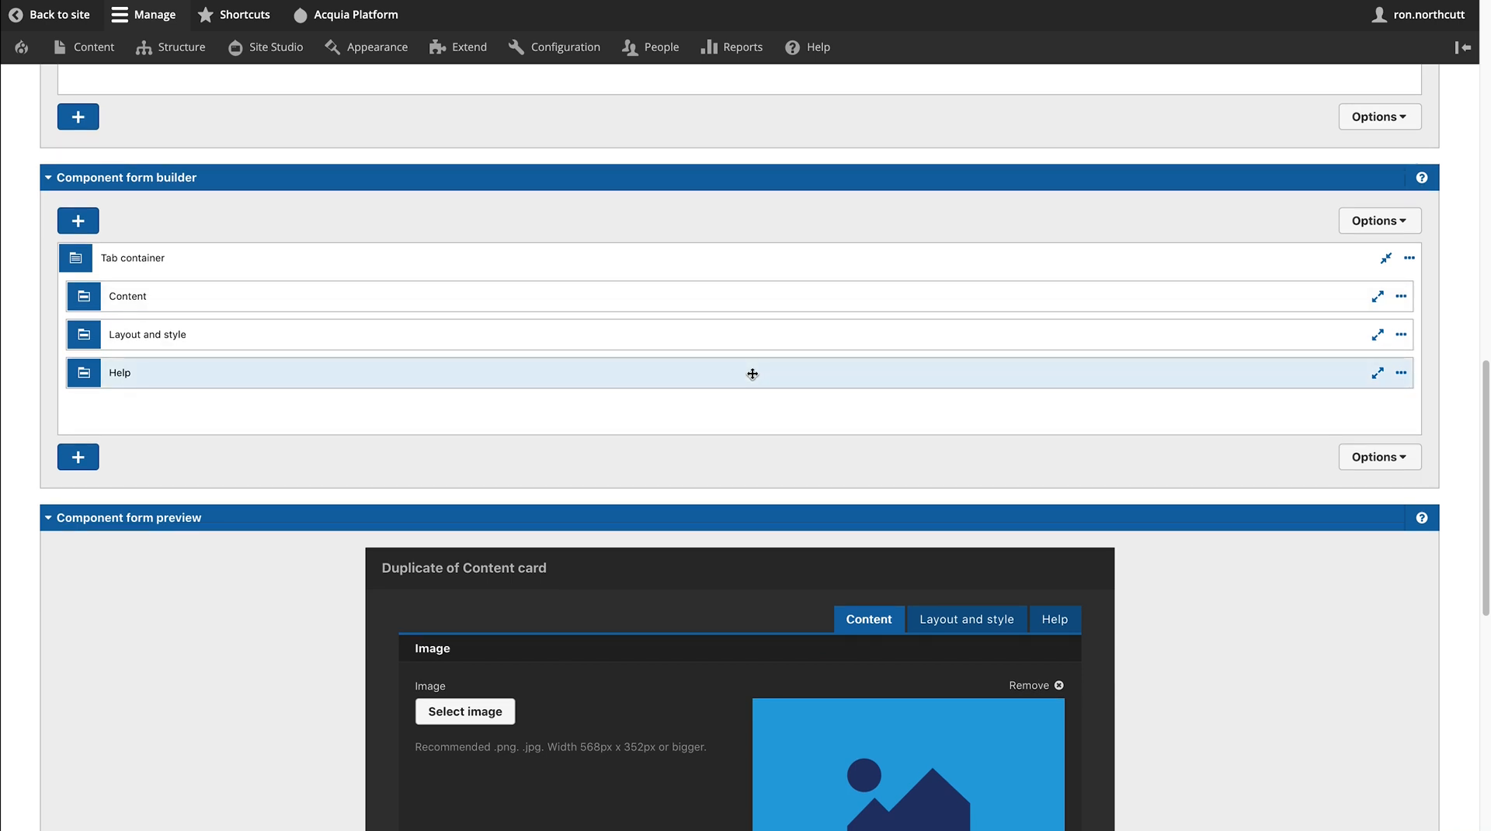
- Expand the Content item and Image field group, then review the Image, Text and Link form preview
click(1378, 298)
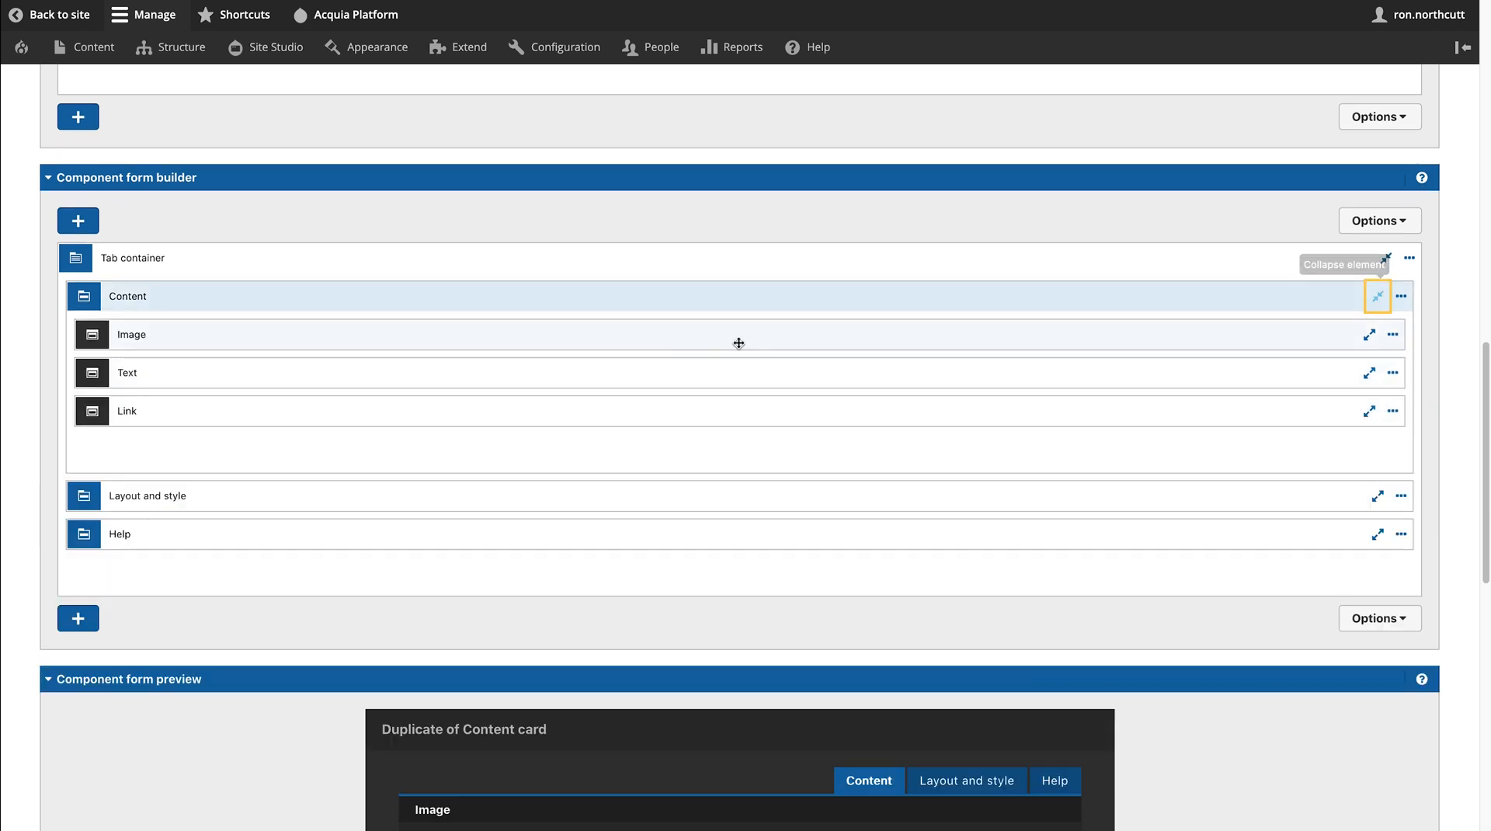
click(581, 335)
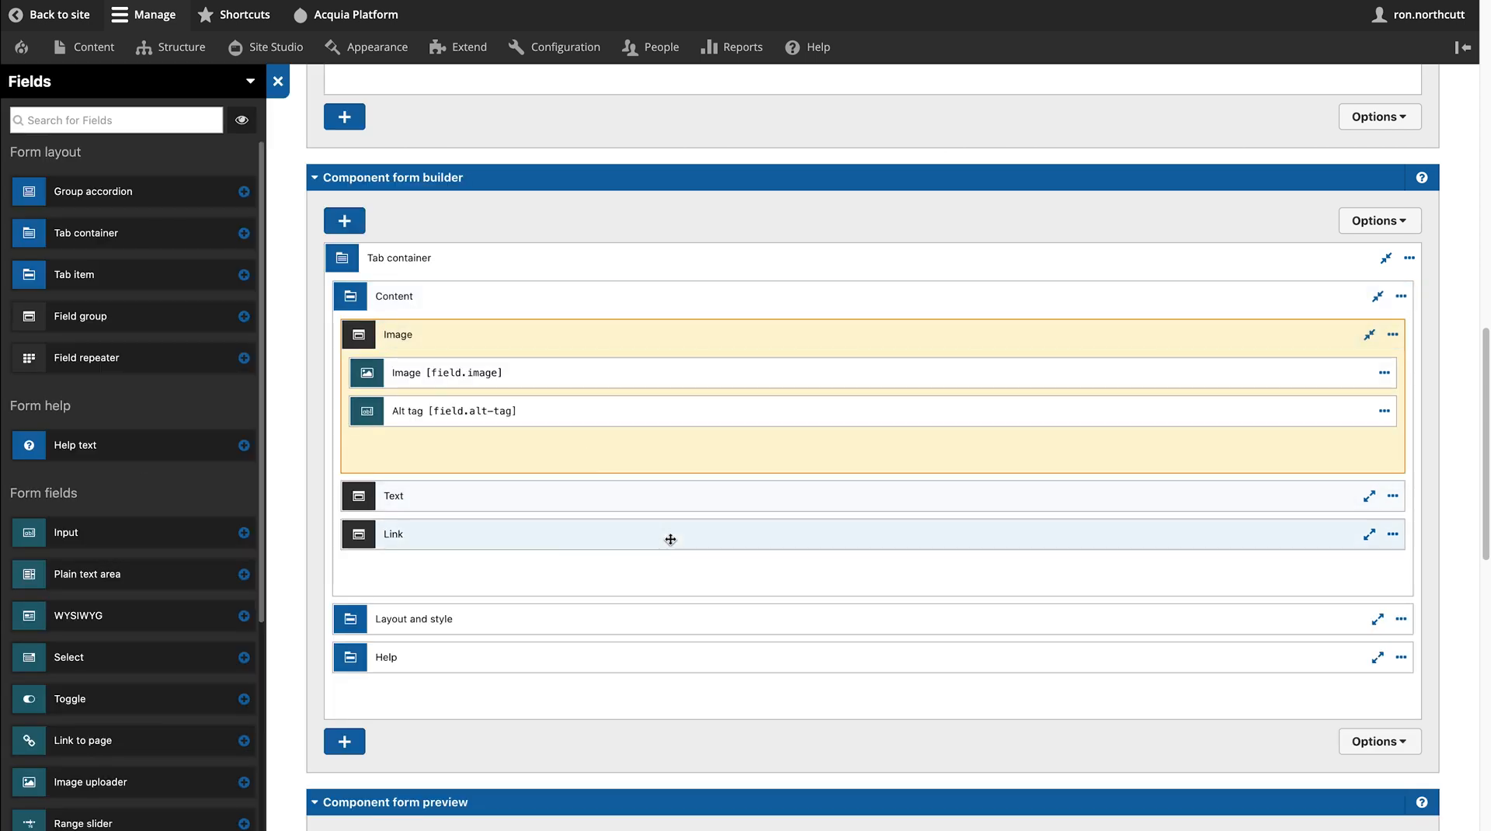
scroll(183, 501, down, 5)
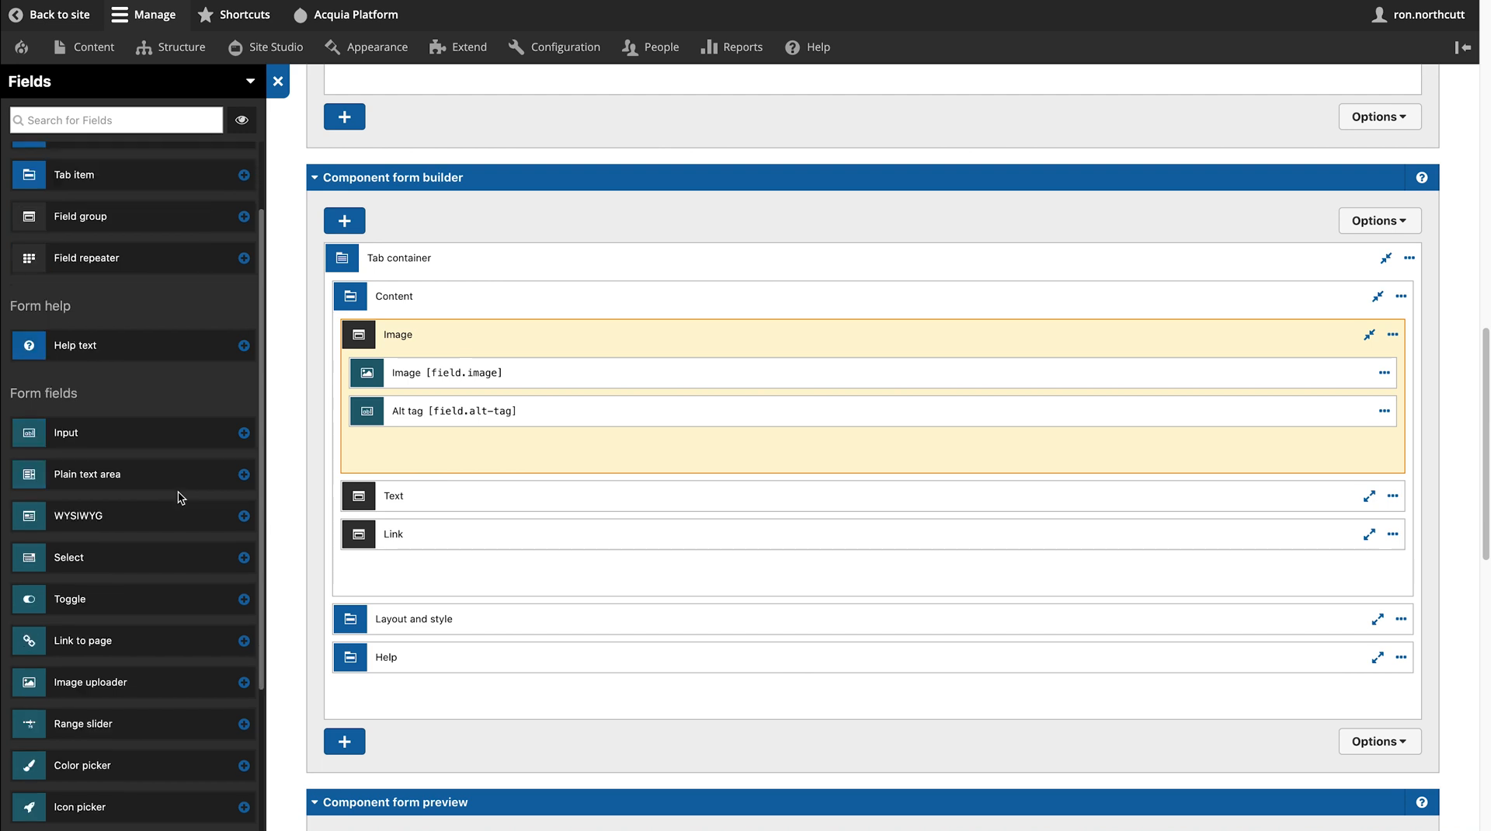
scroll(178, 493, up, 5)
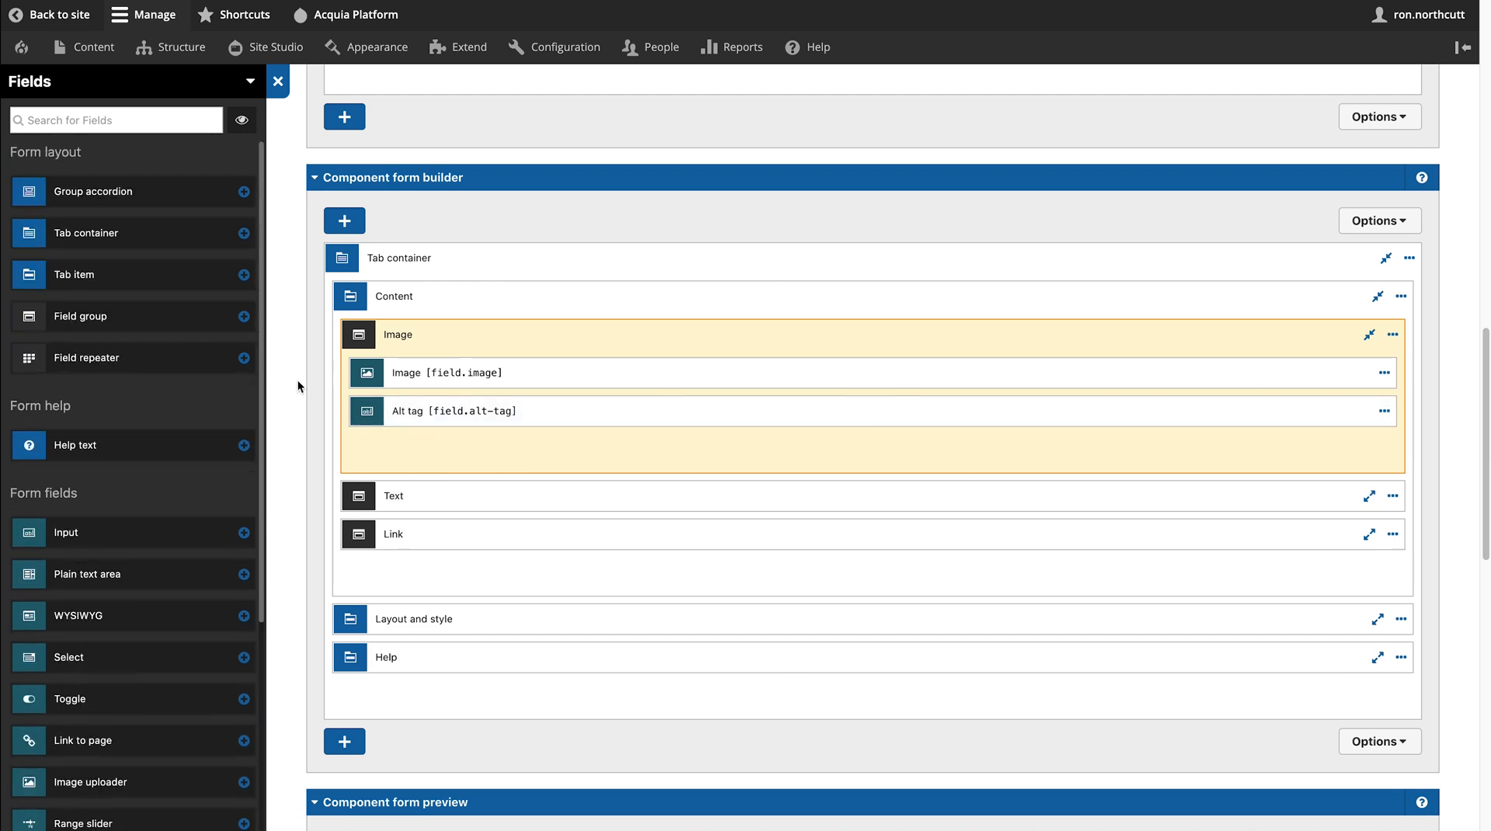
scroll(722, 450, down, 1)
scroll(727, 451, down, 3)
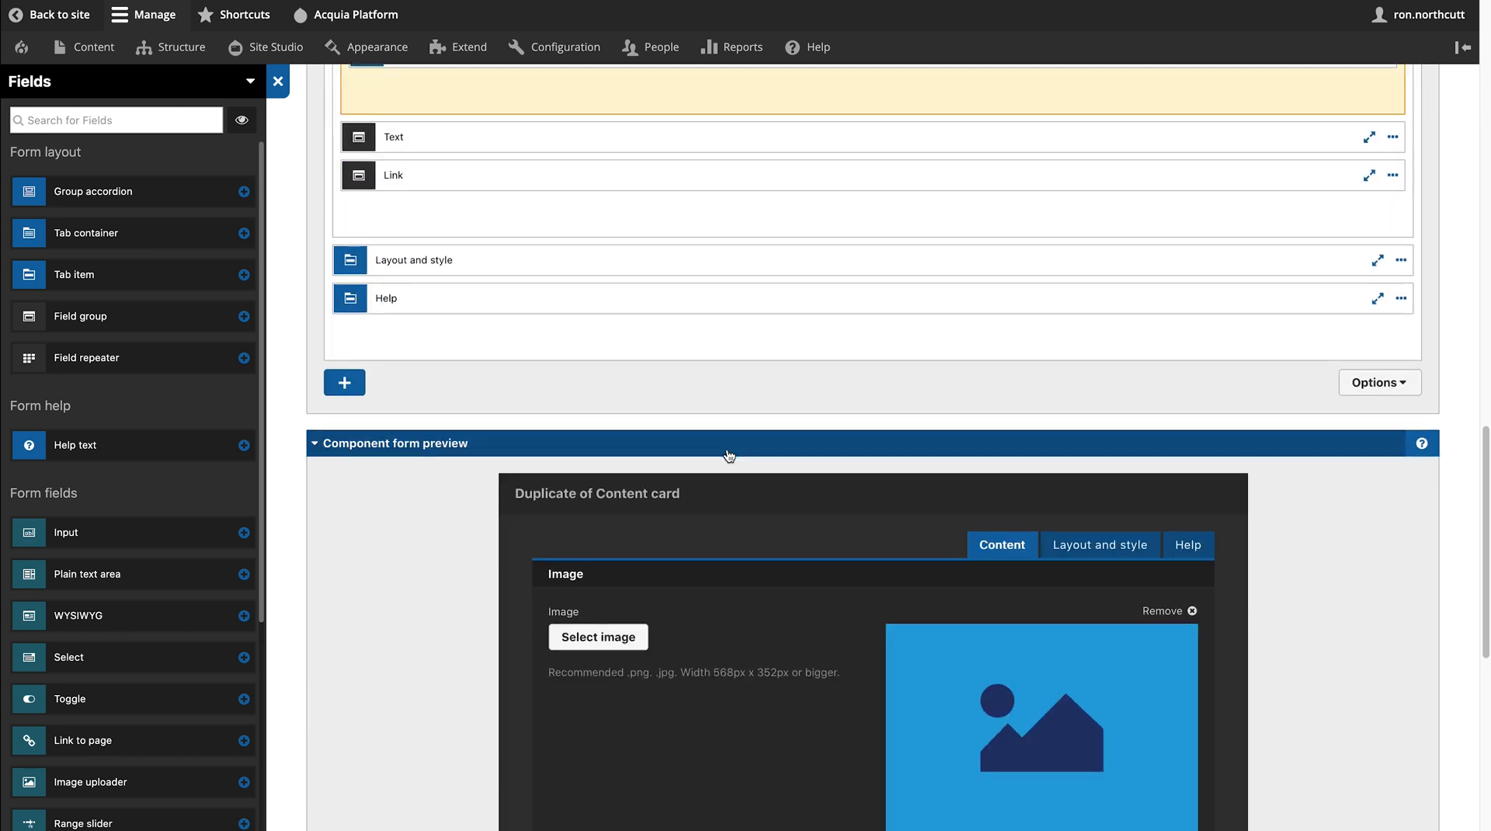
scroll(729, 455, down, 3)
scroll(728, 455, down, 3)
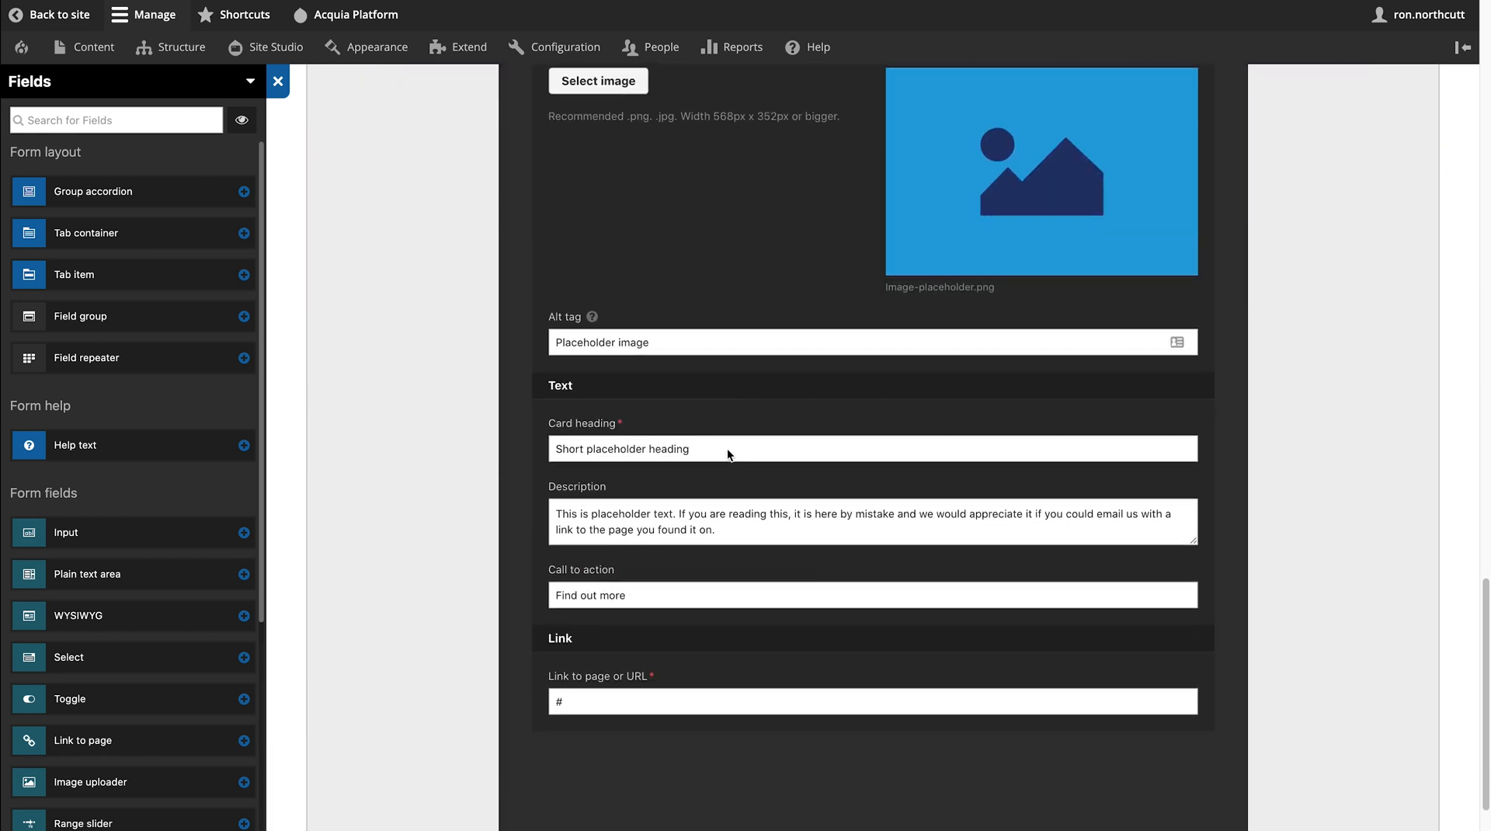
scroll(727, 449, up, 1)
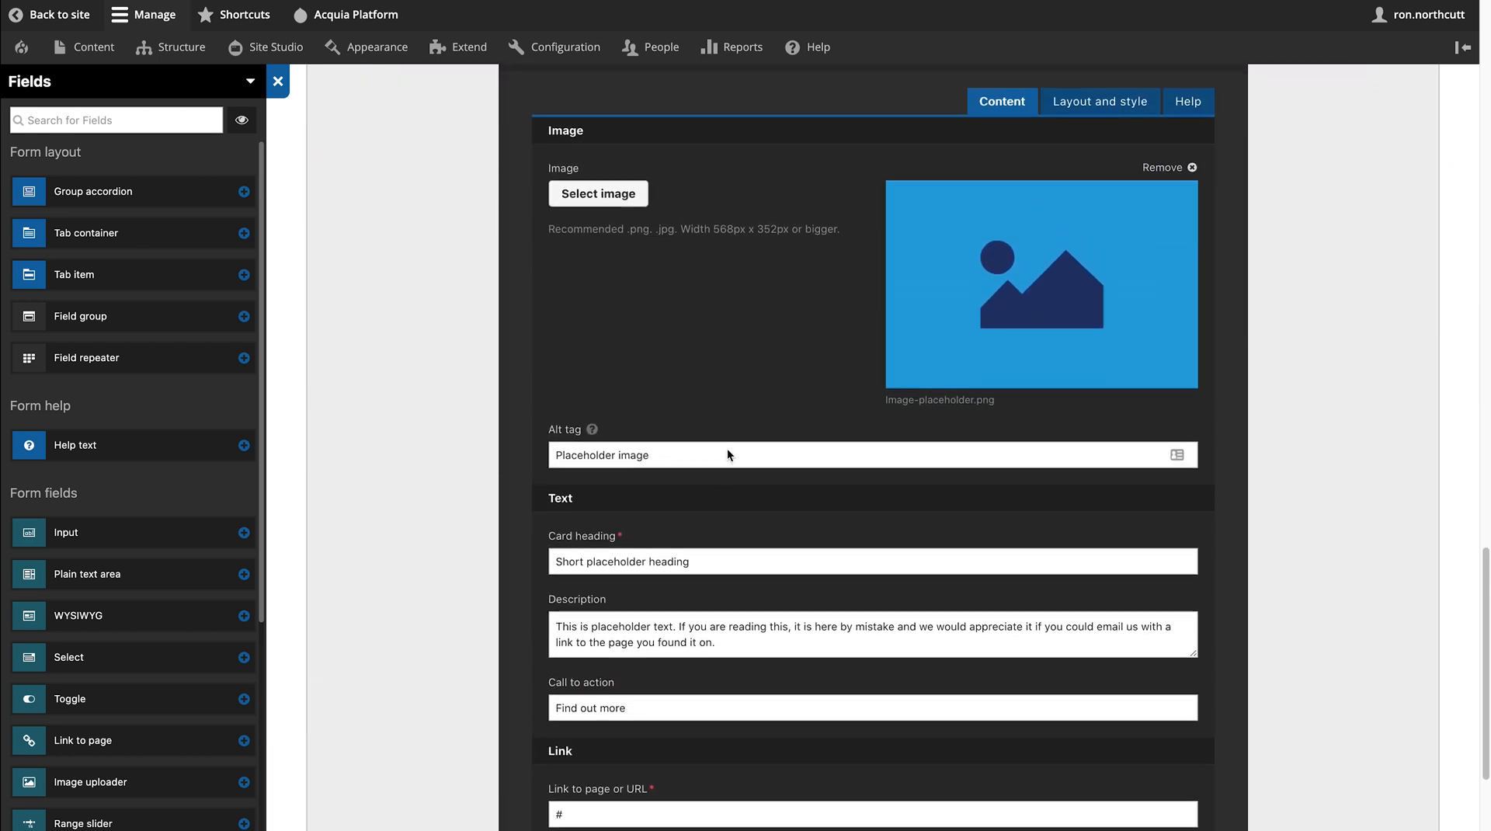
click(1082, 115)
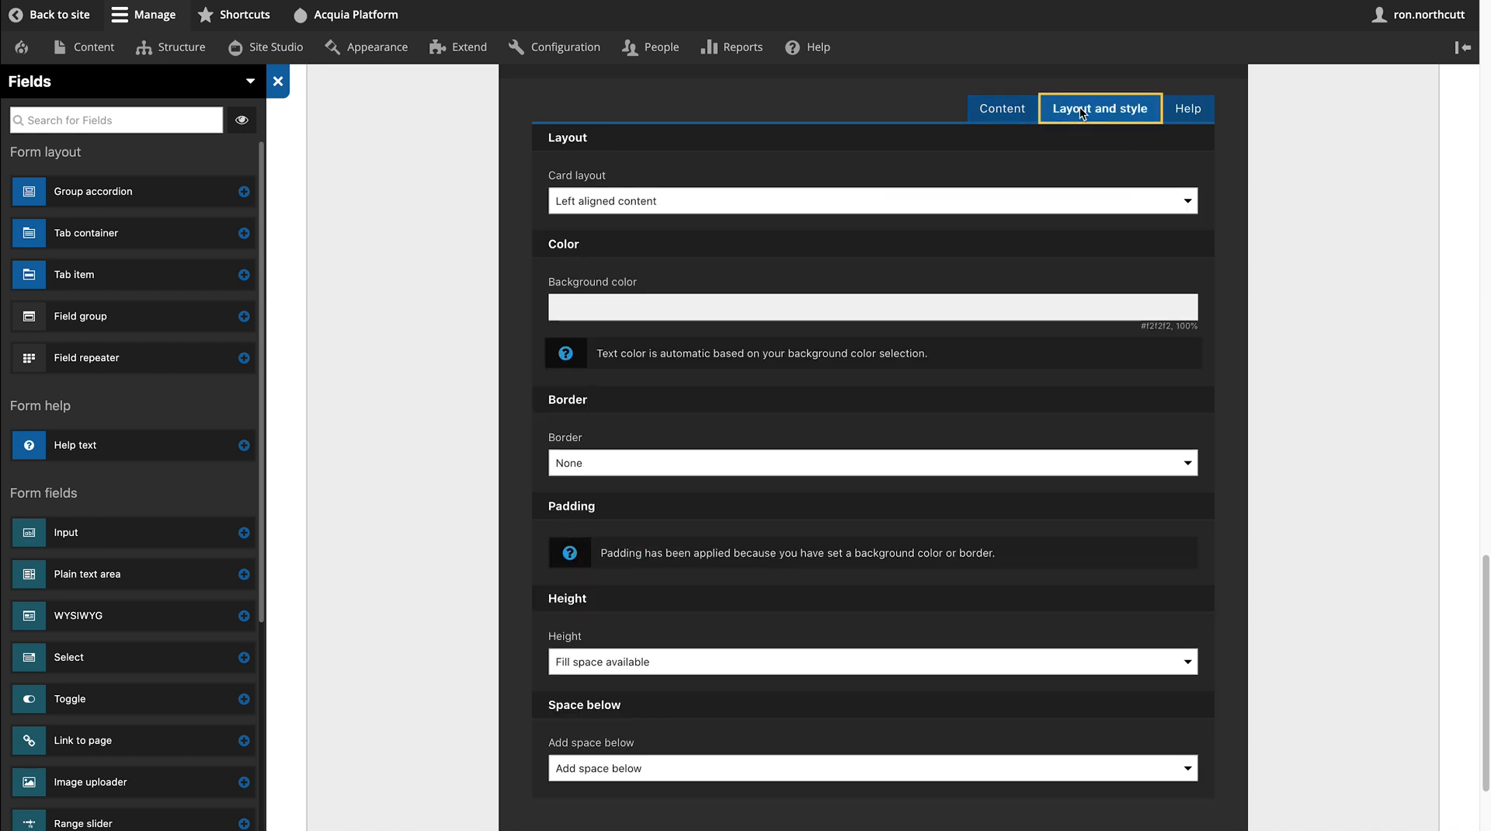
click(1172, 200)
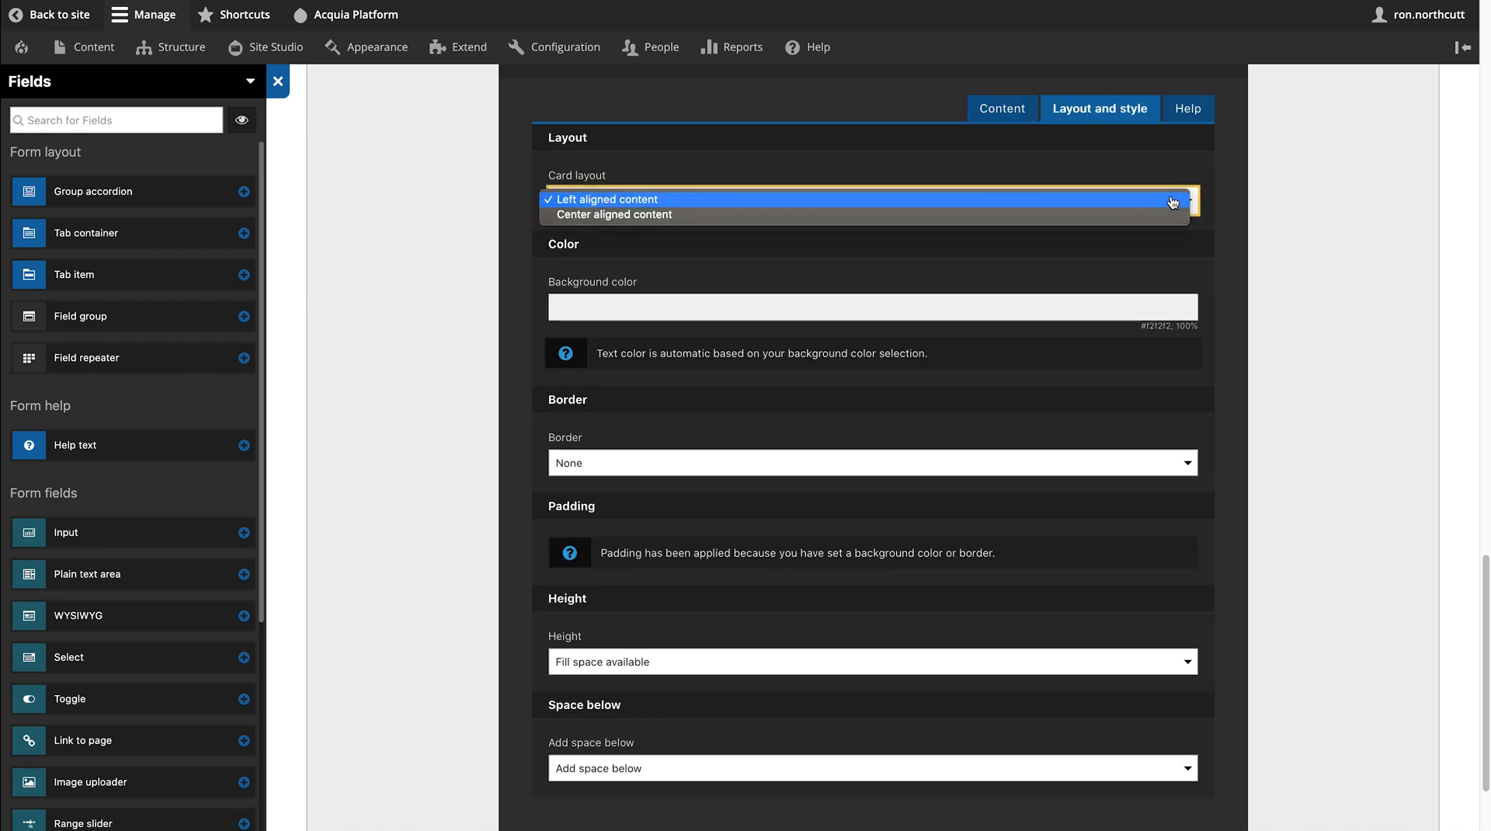
click(1172, 201)
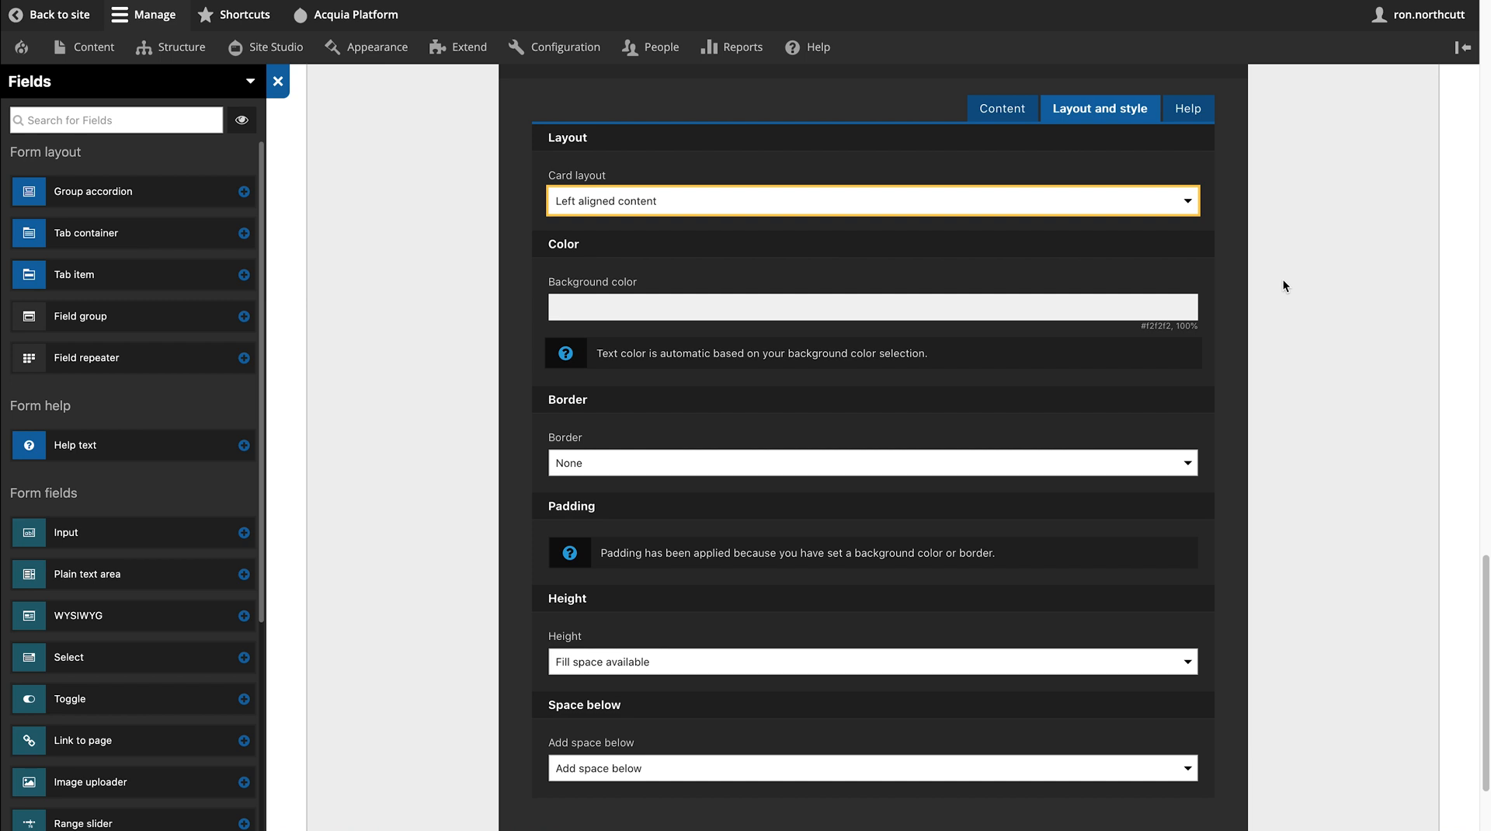
scroll(1282, 284, up, 2)
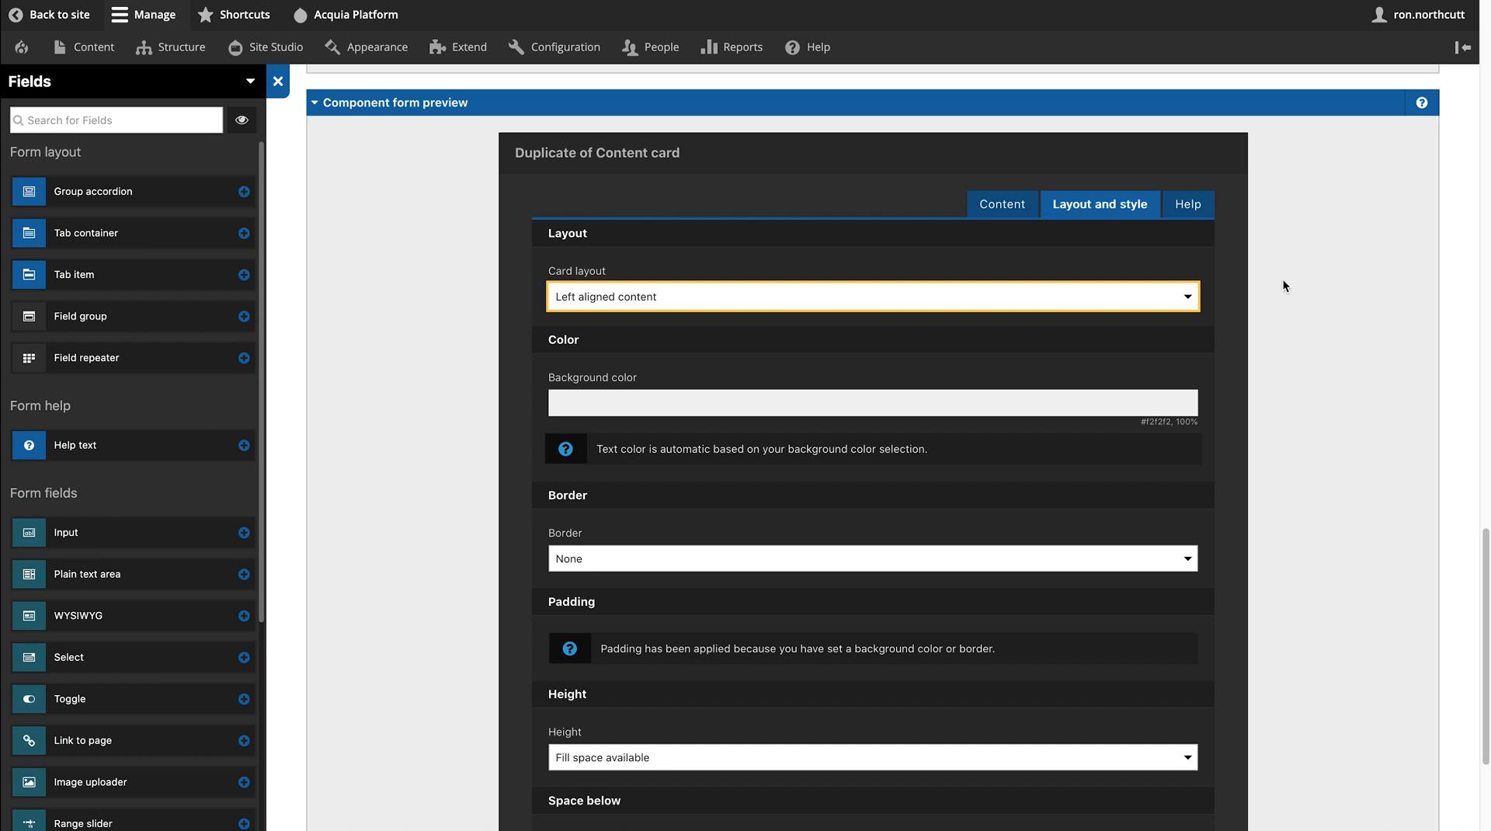
scroll(1283, 285, up, 10)
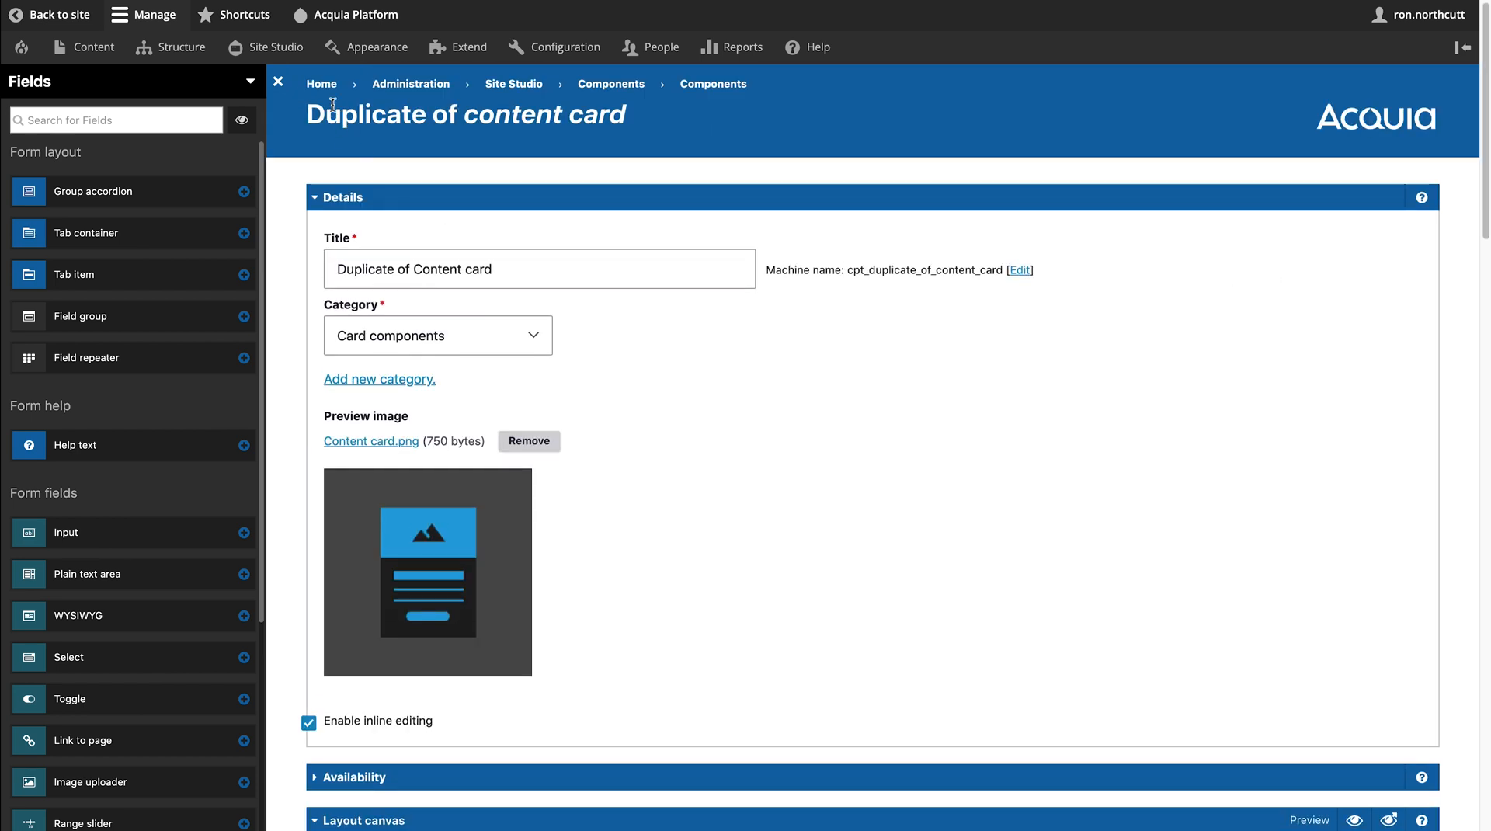
- Close the Fields sidebar and return to Components, discarding the unsaved Content card duplicate
click(277, 81)
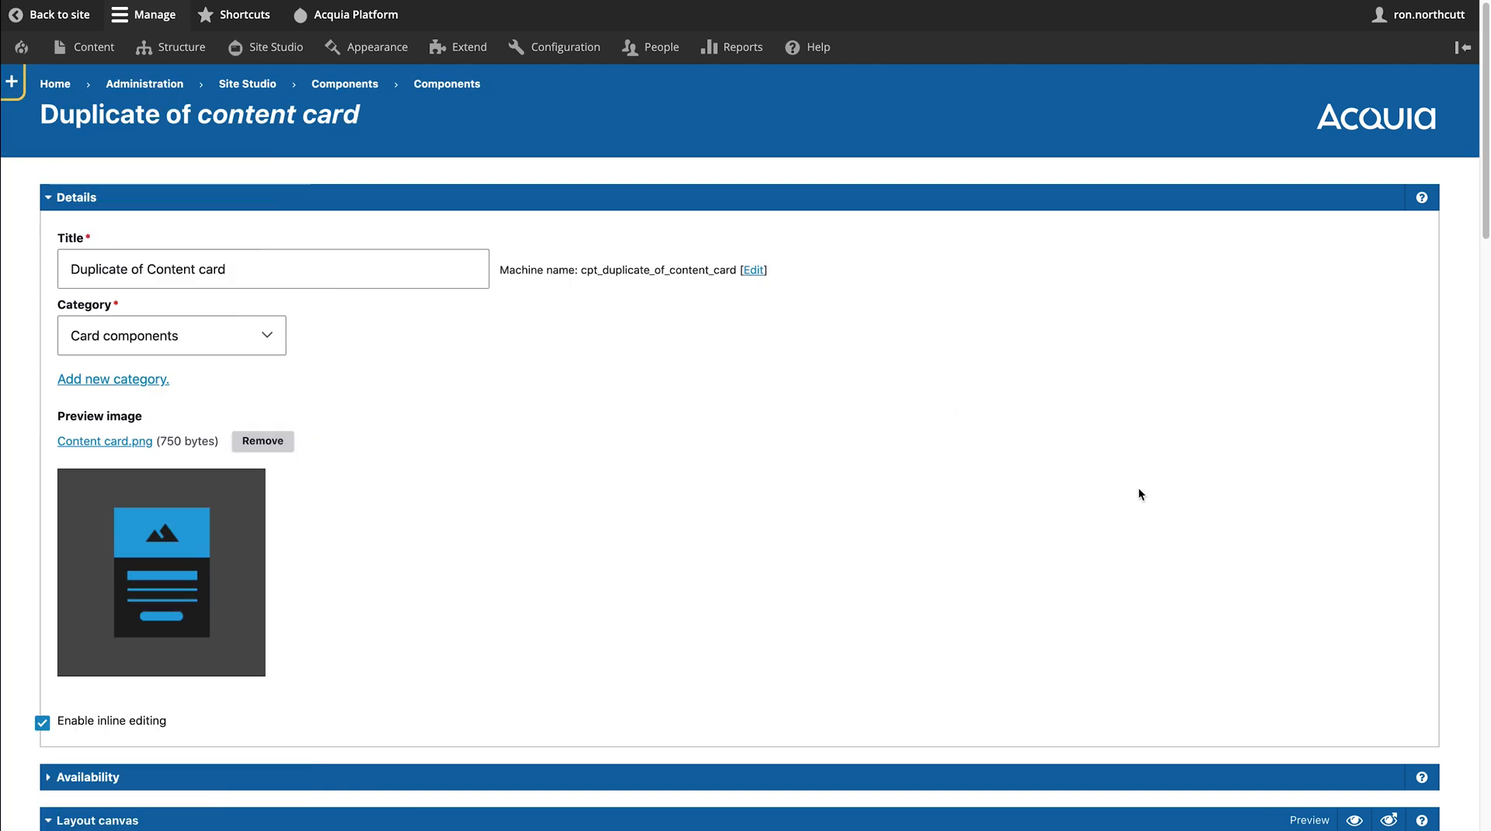
scroll(1139, 490, down, 10)
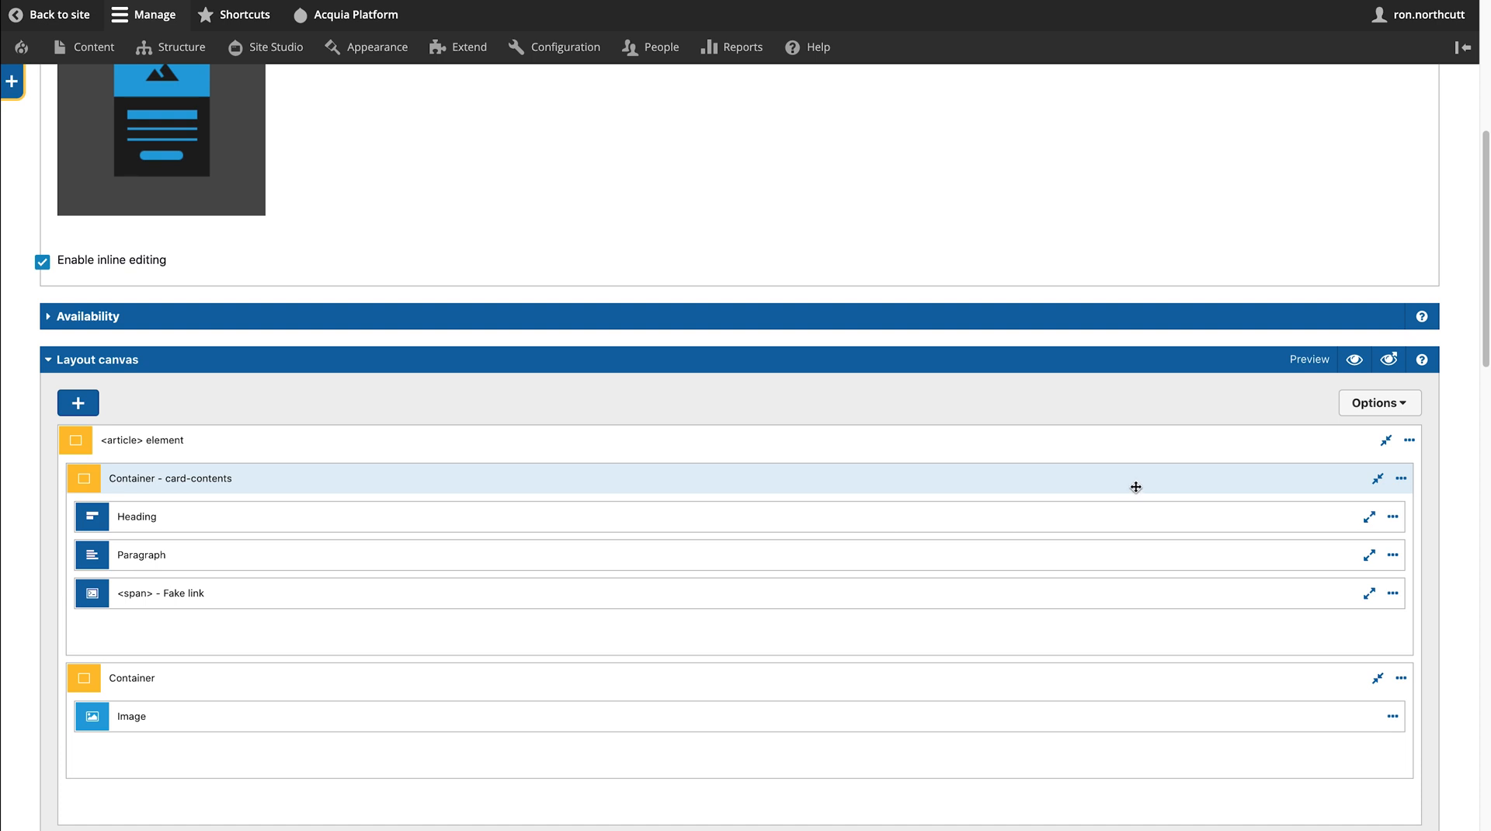
scroll(1137, 487, up, 10)
click(447, 90)
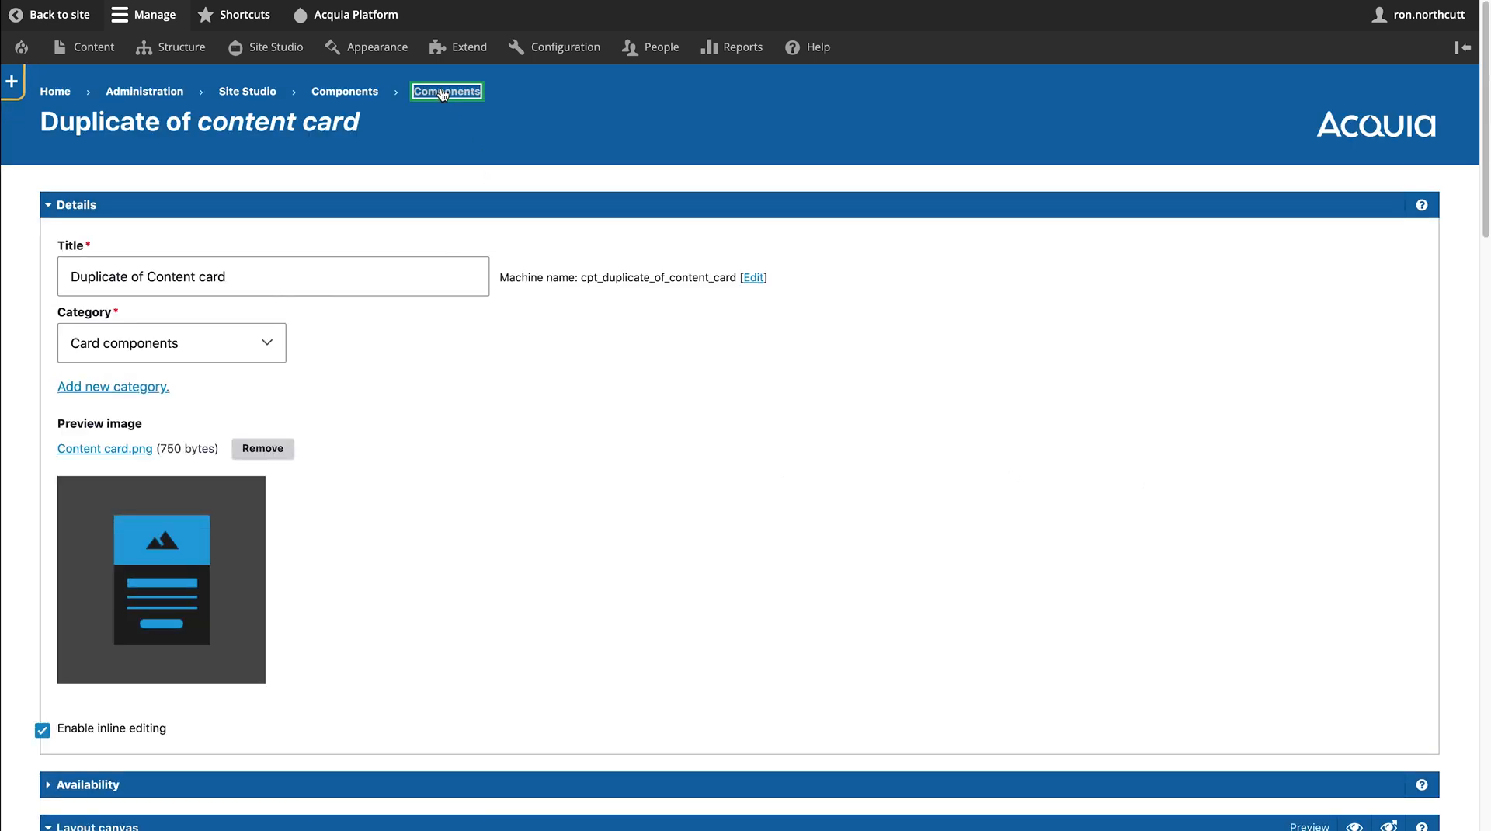
click(861, 240)
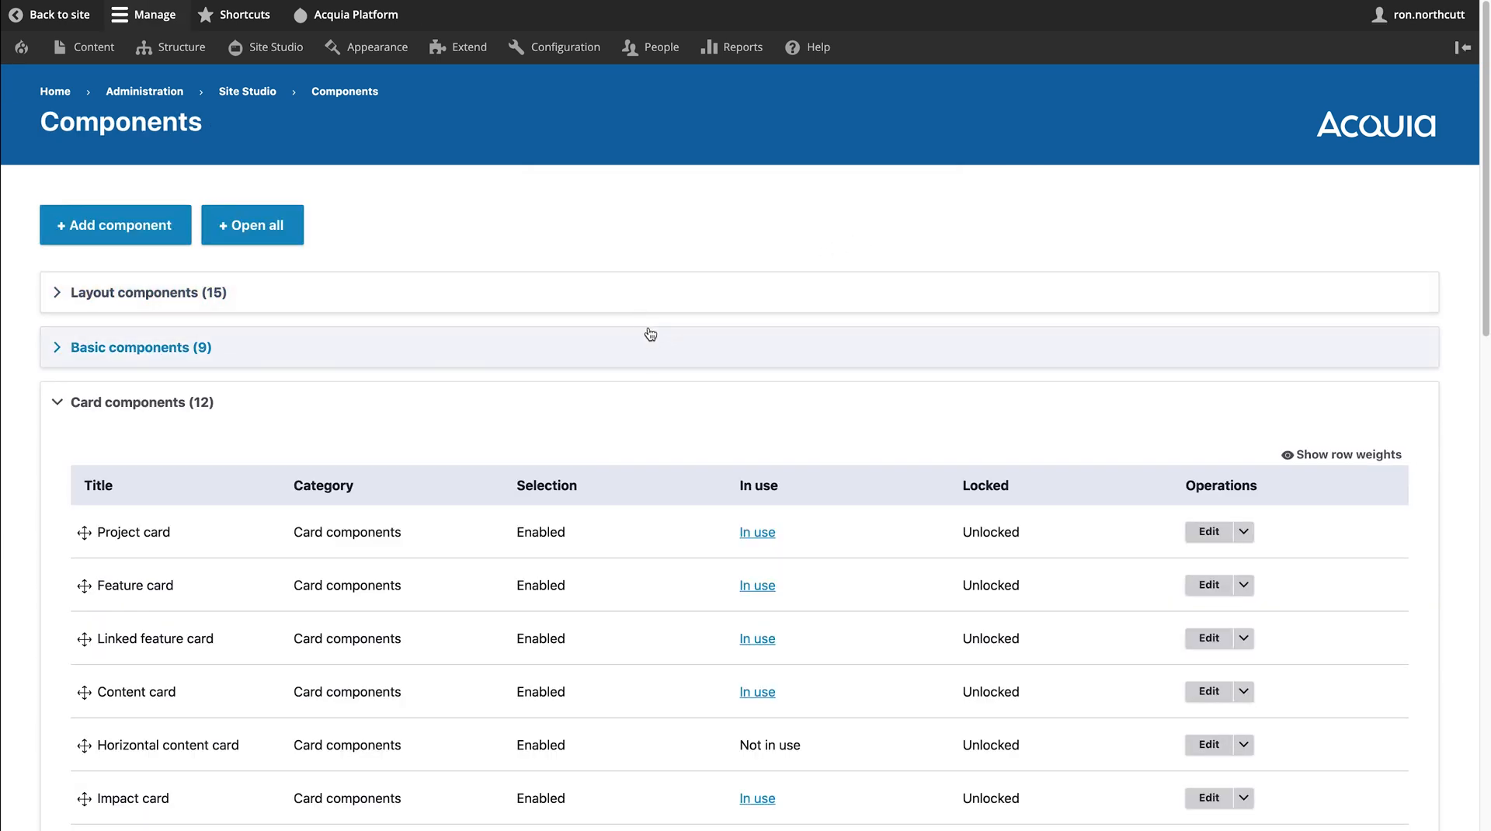
- Go from the Components list back to the Figura storefront homepage
mouse_move(1110, 1)
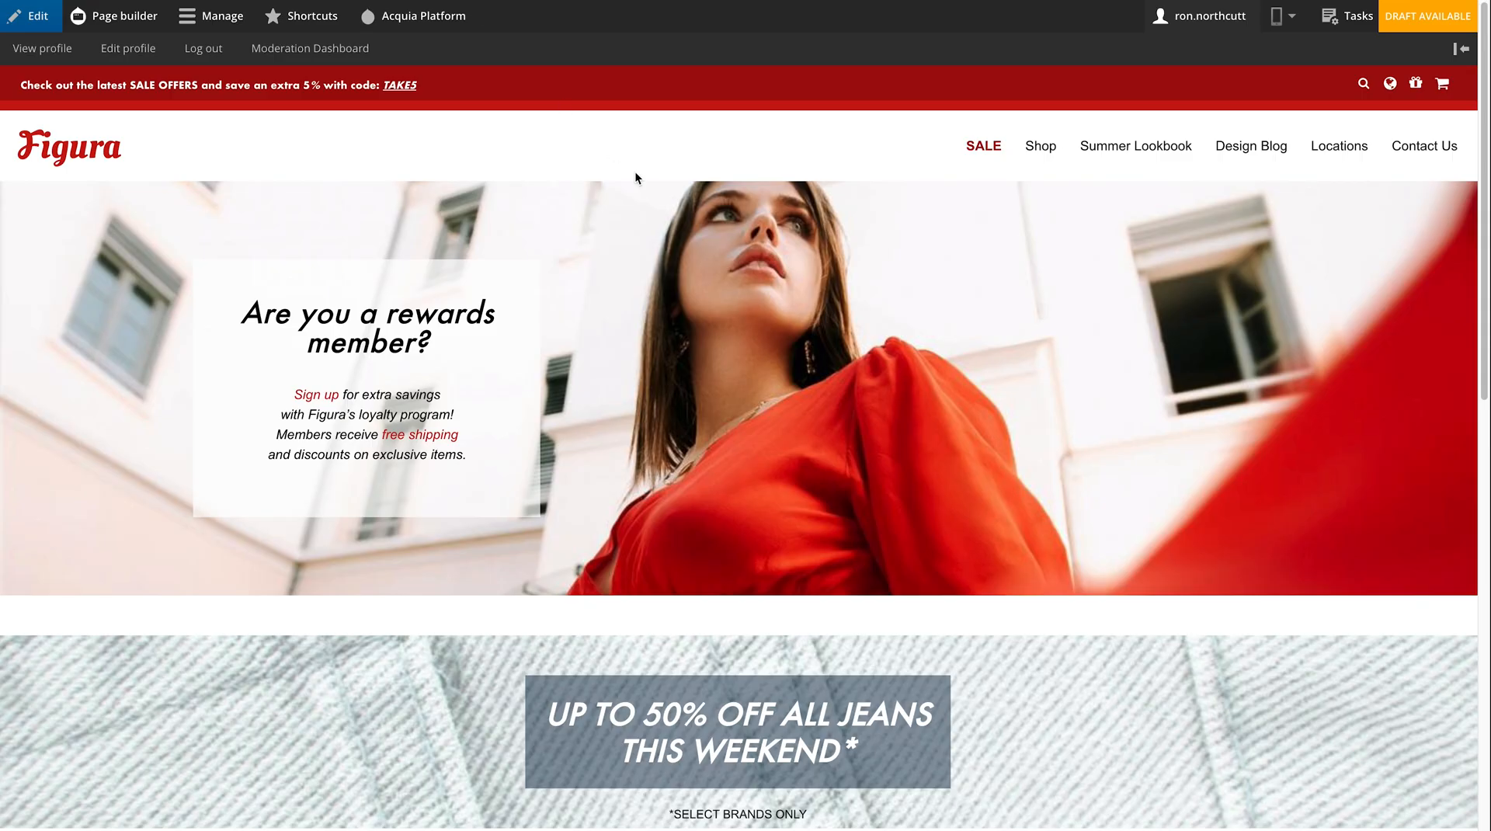
- Review the Moderation Dashboard's in-review content, drafts, editor activity and recent updates, then show the admin menu
click(311, 48)
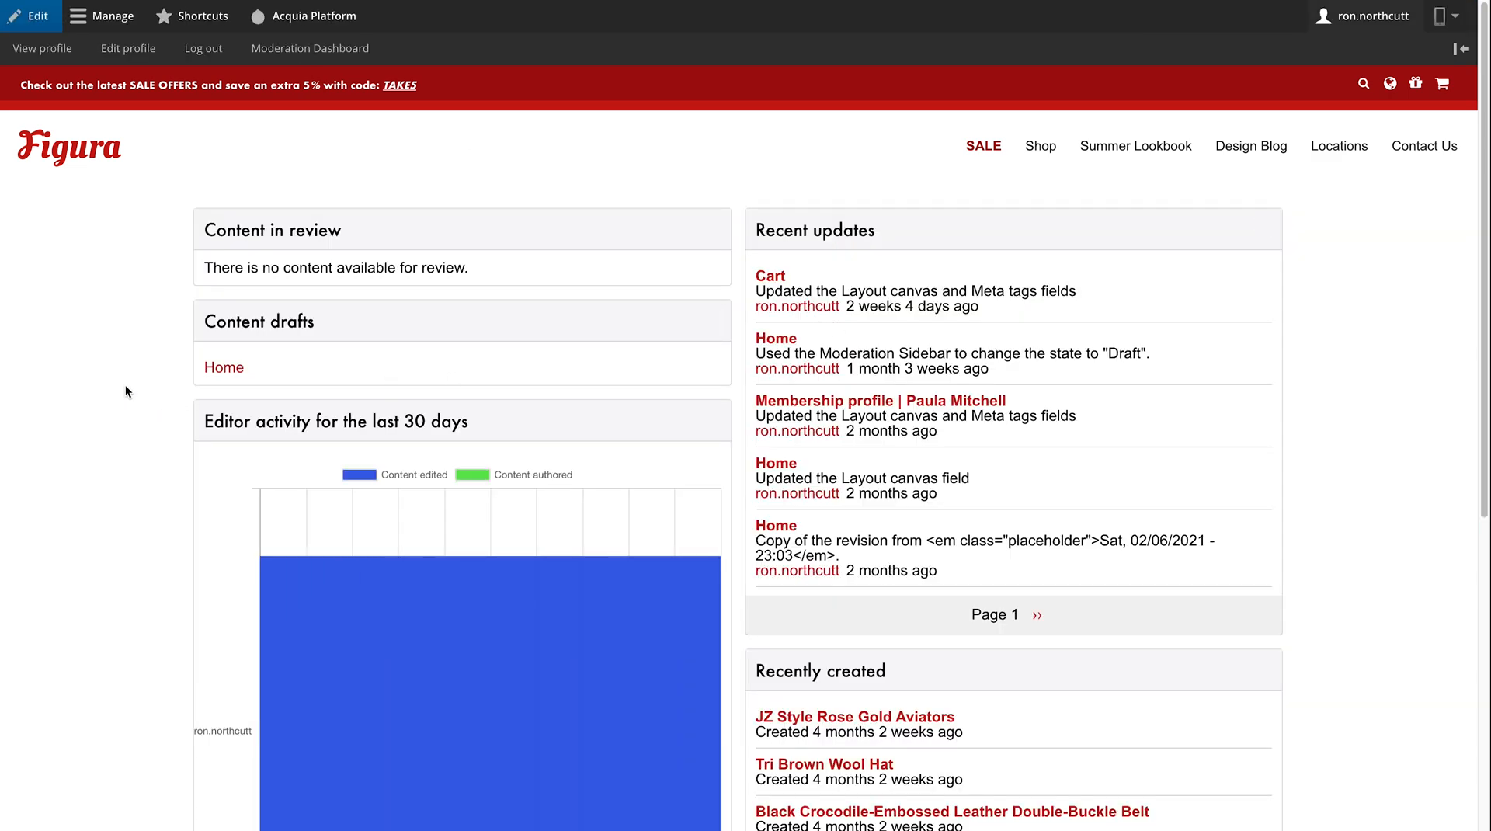
scroll(125, 387, down, 5)
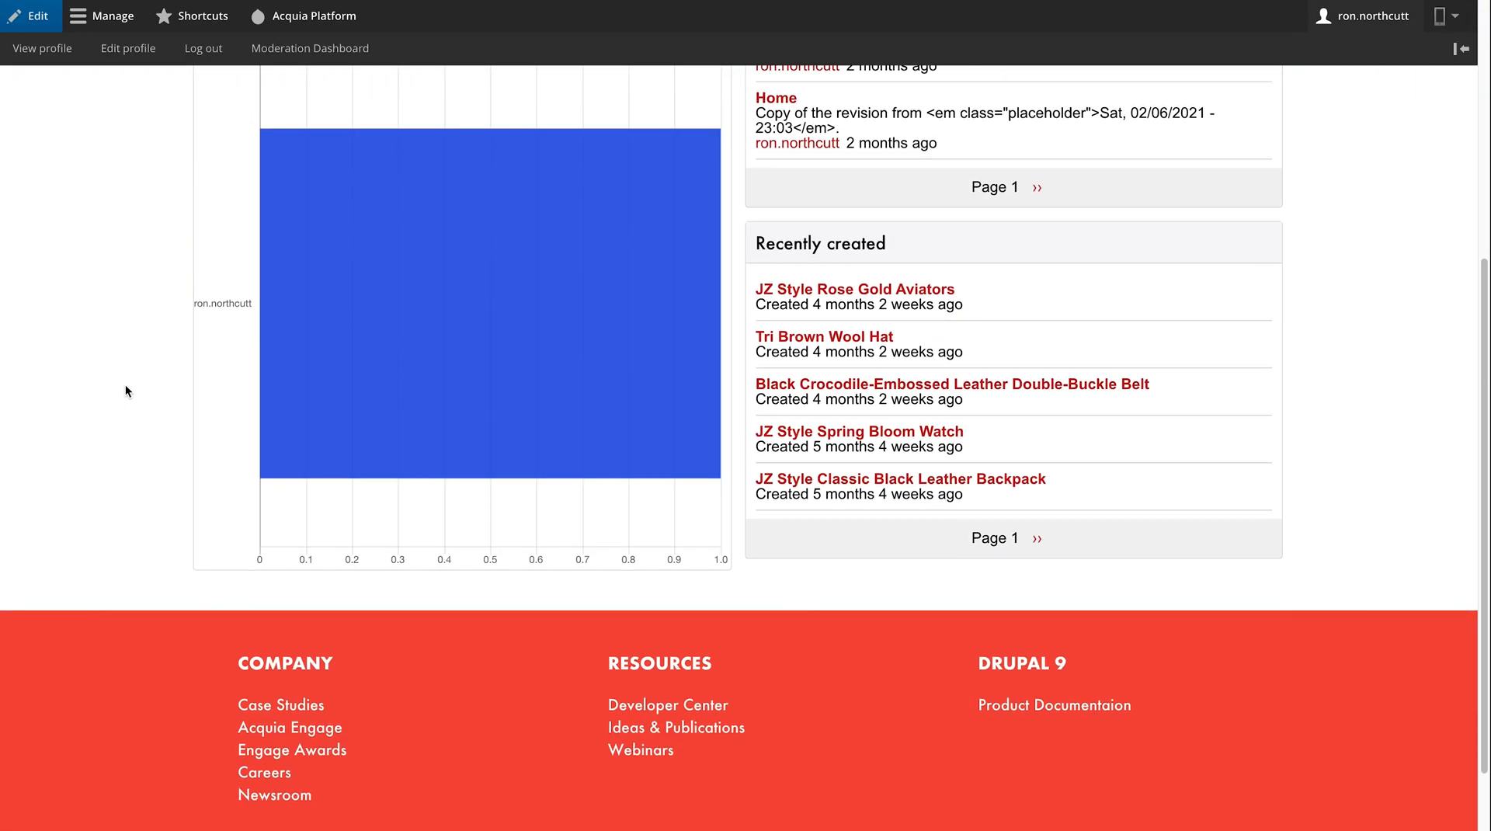
scroll(126, 390, up, 3)
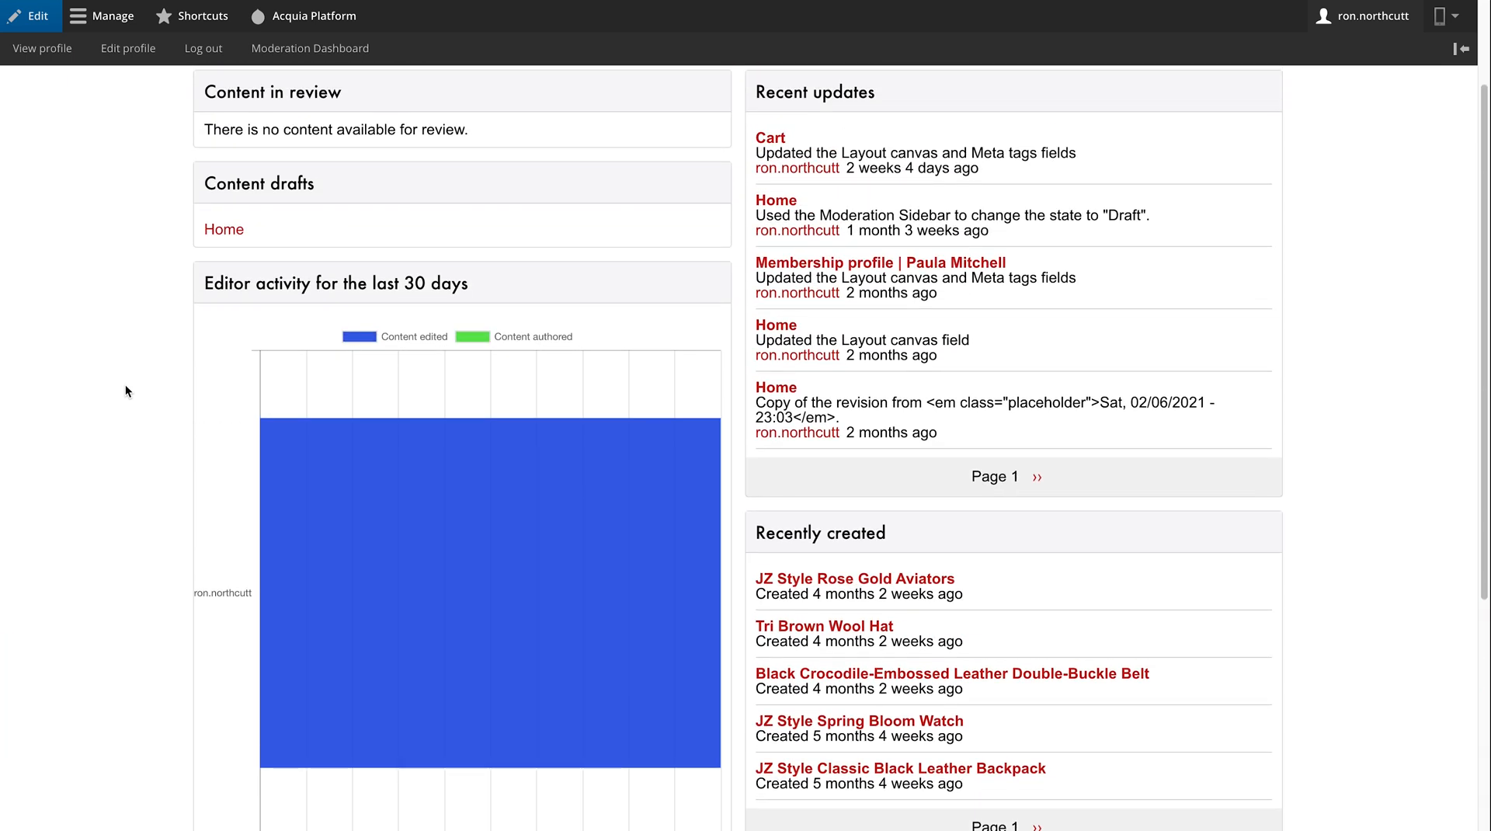
scroll(126, 388, up, 2)
mouse_move(960, 417)
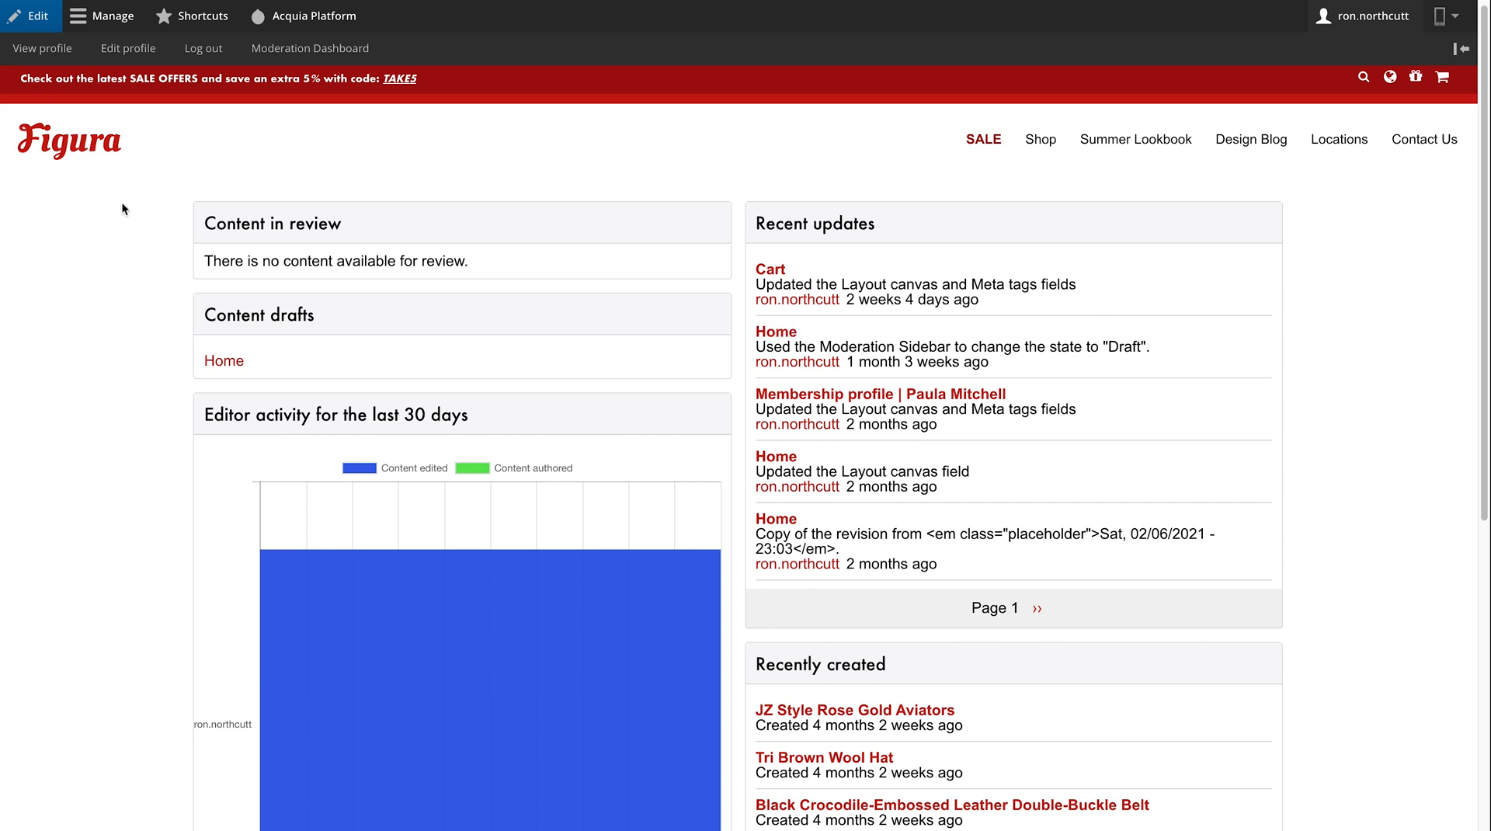
click(107, 25)
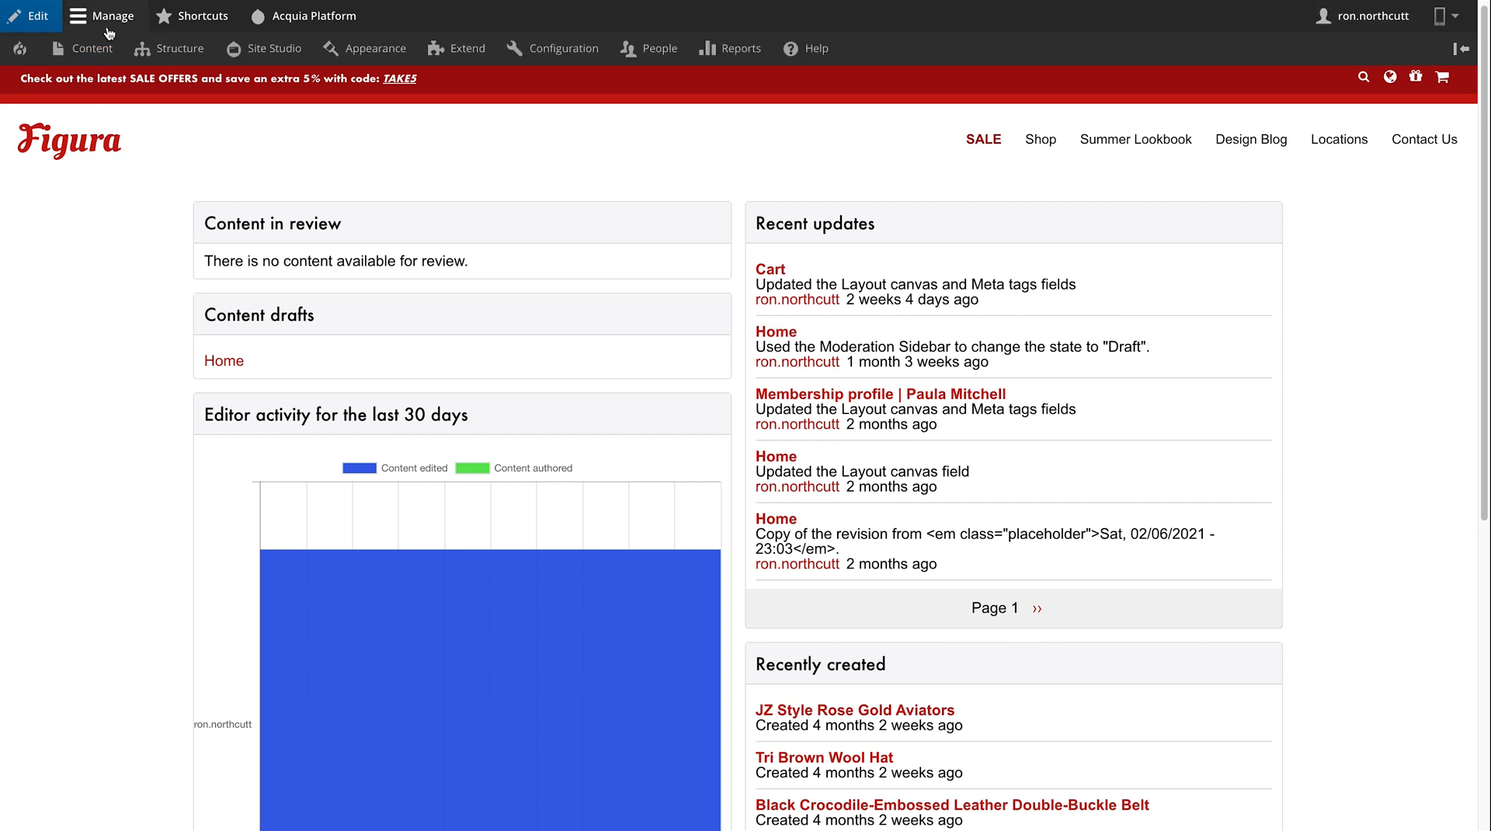
- Find the London looks article in Content and open it via PUBLISHED > Edit content
mouse_move(91, 56)
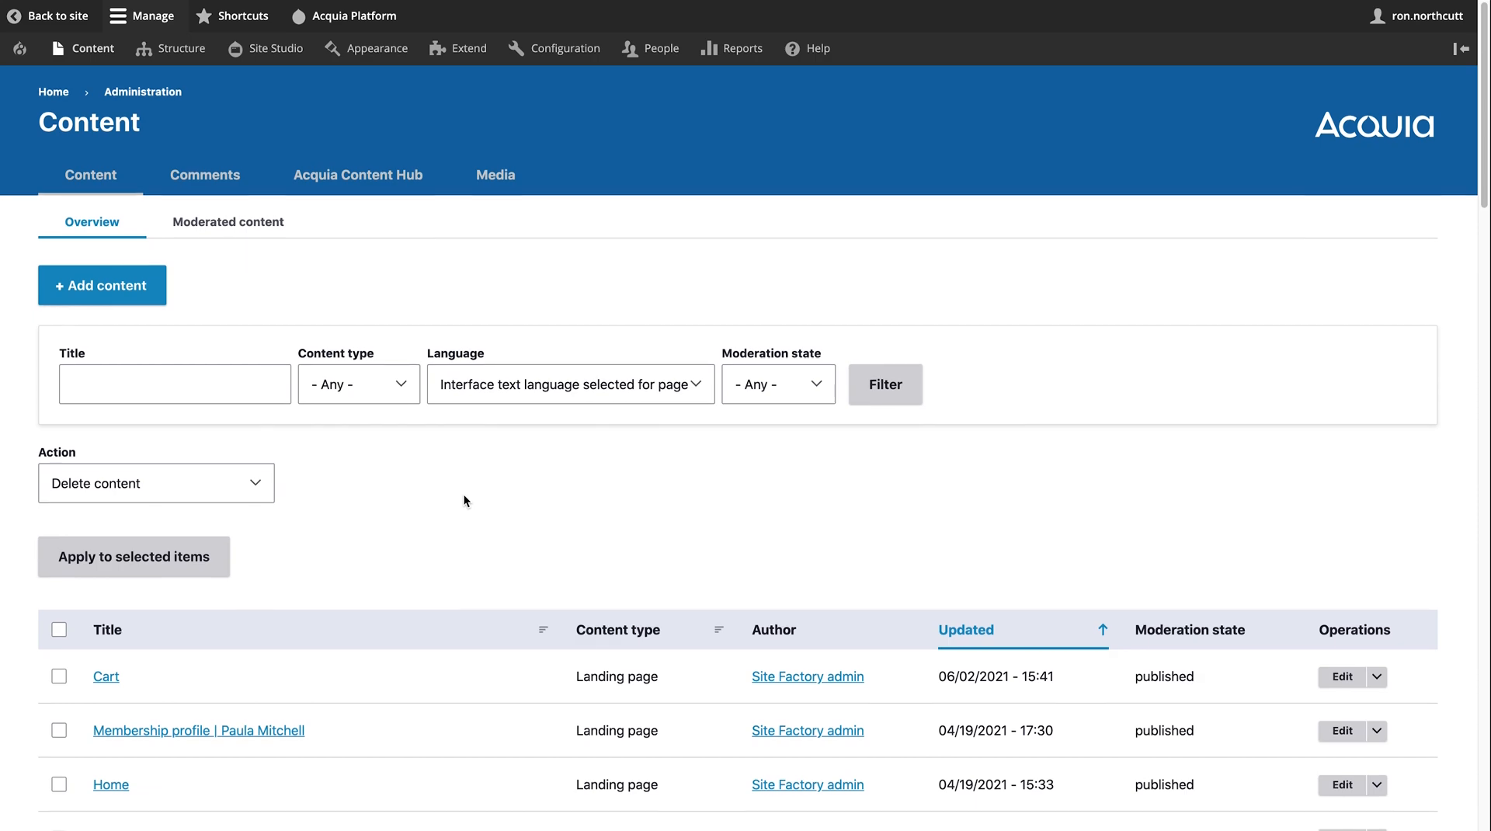
scroll(463, 497, down, 15)
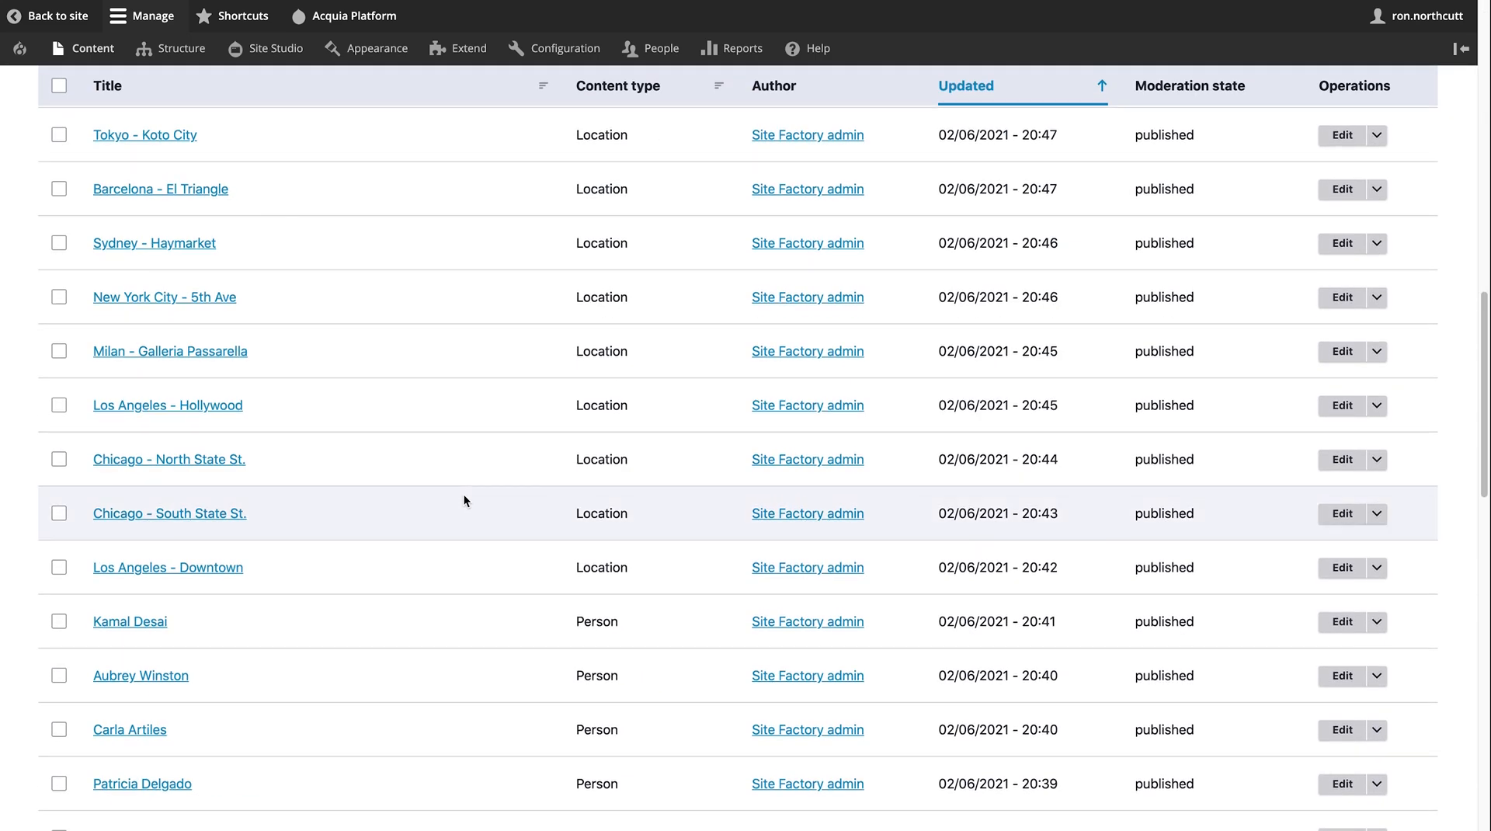
scroll(463, 495, down, 10)
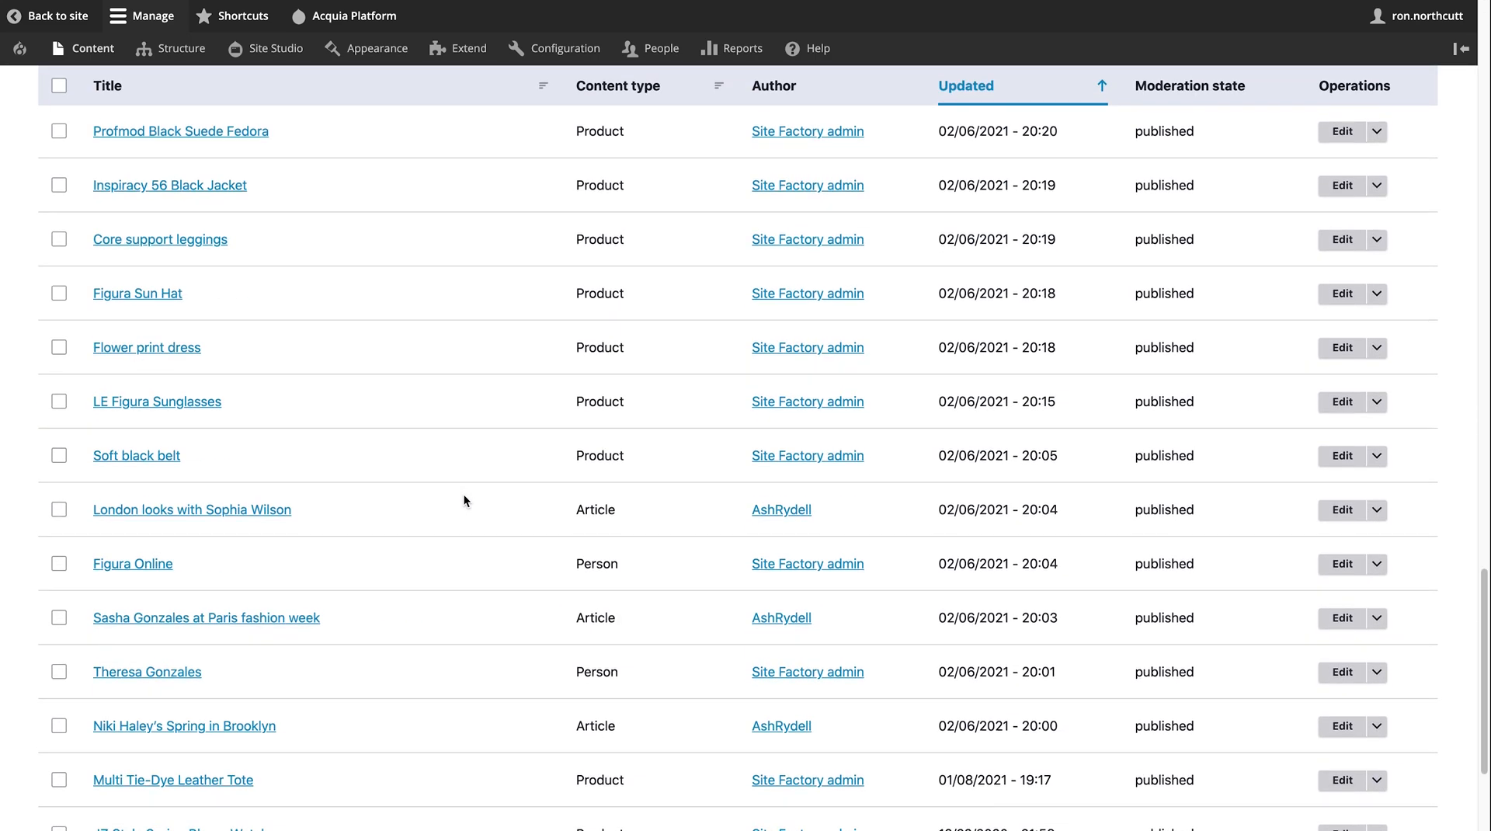
click(239, 516)
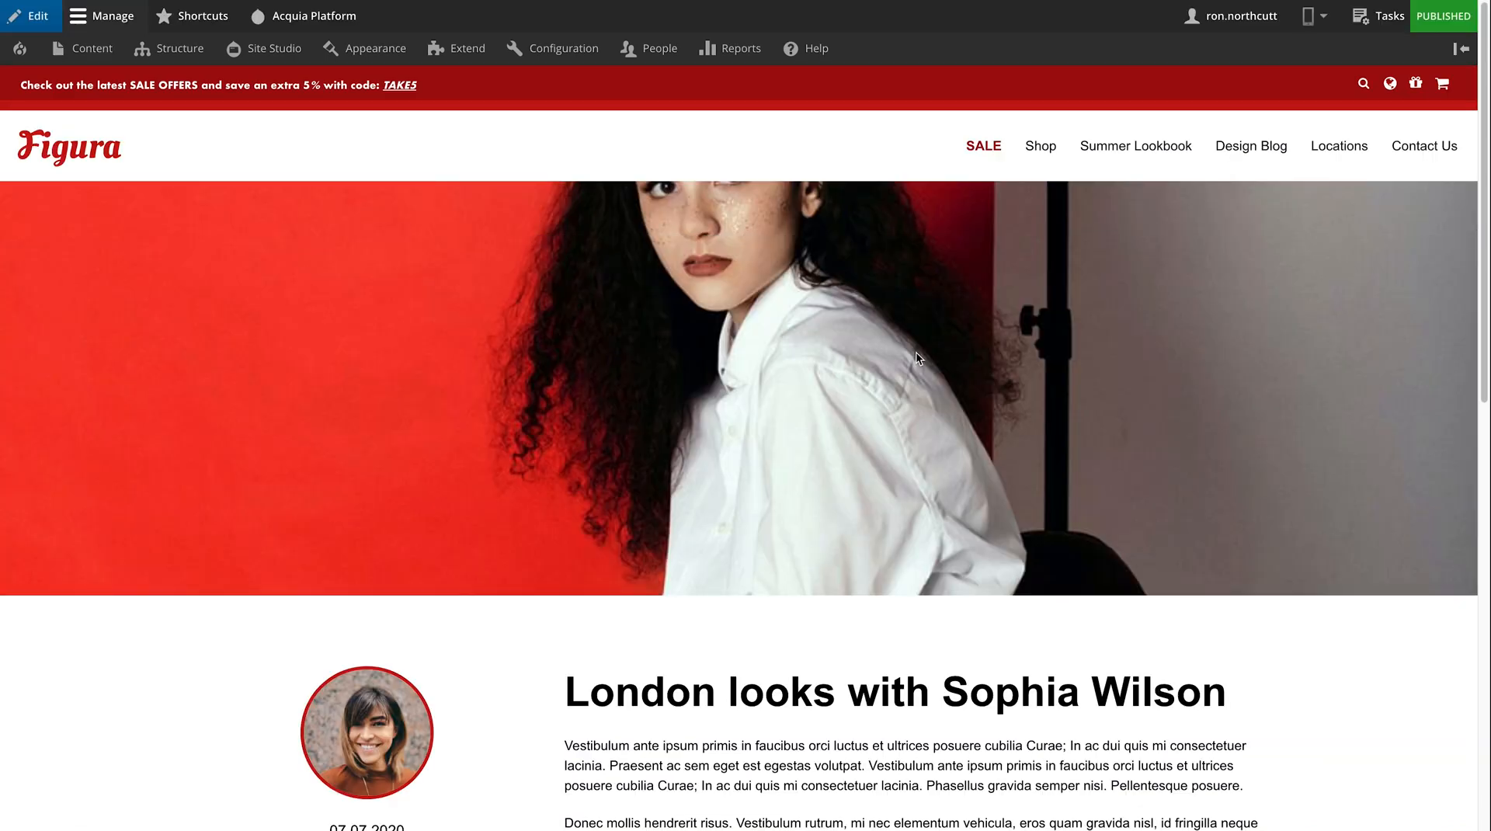
click(1423, 21)
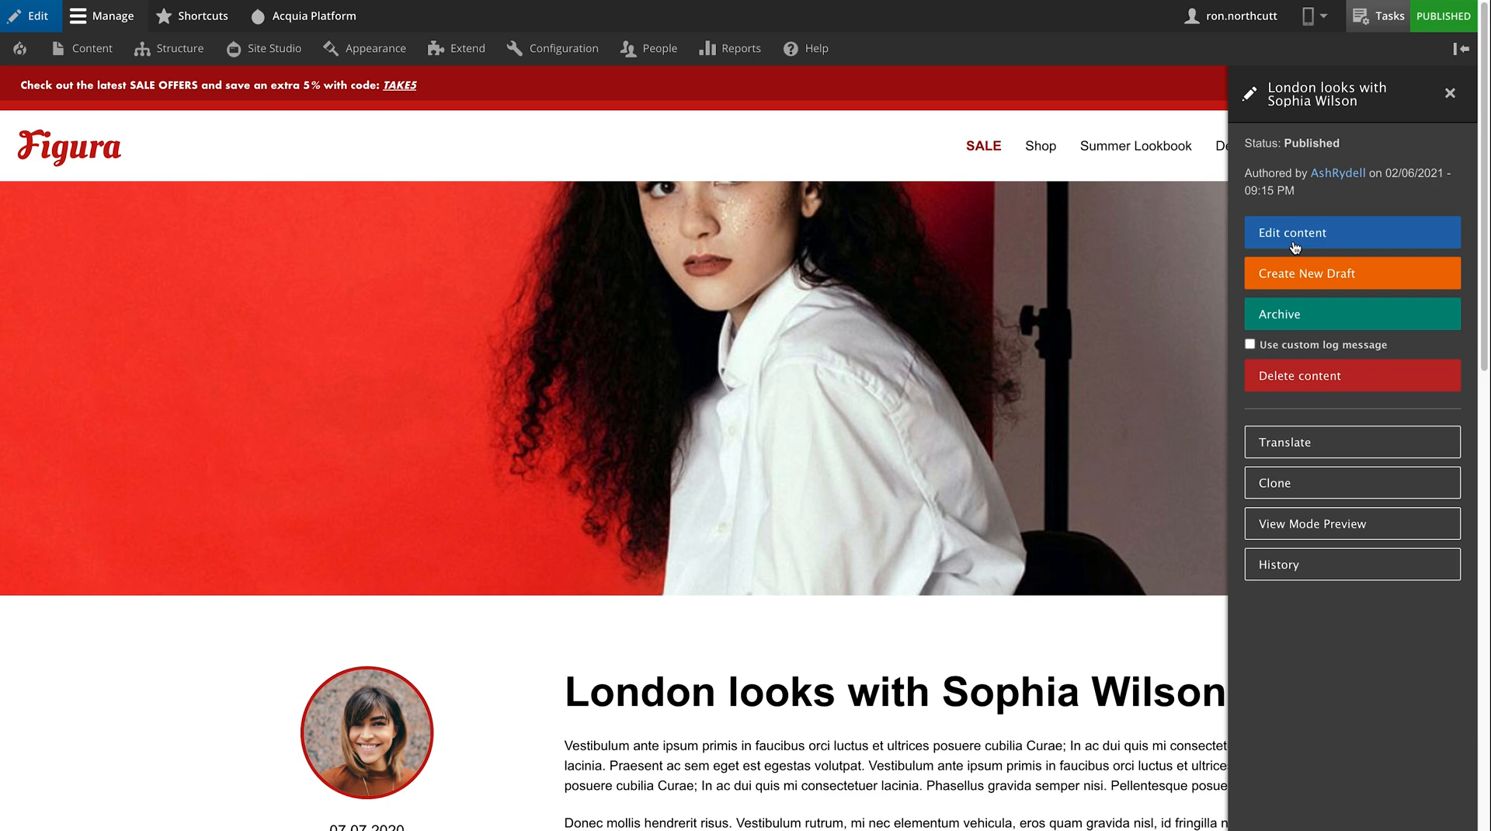
click(1295, 233)
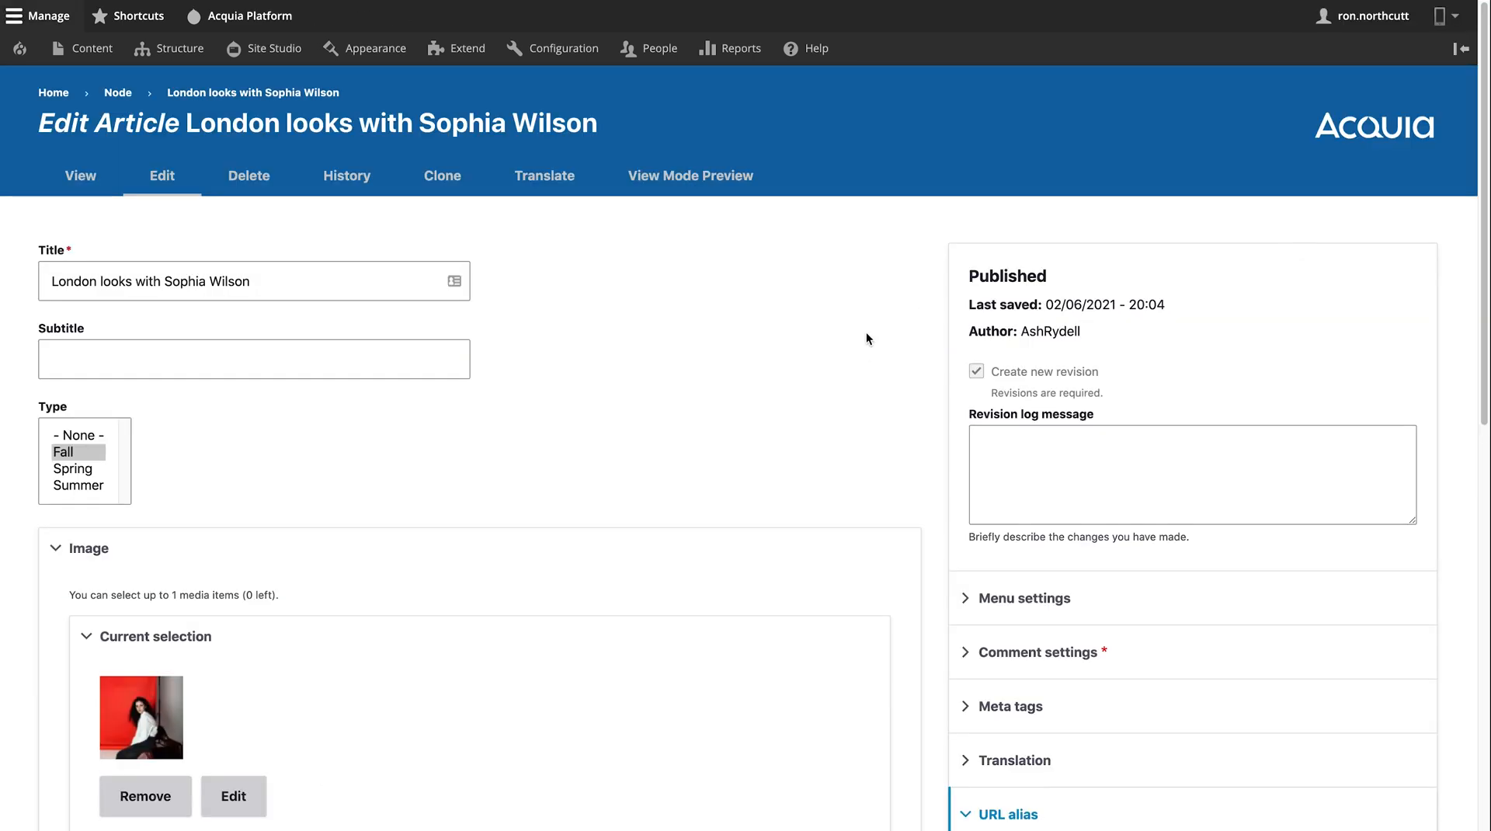
scroll(867, 339, down, 6)
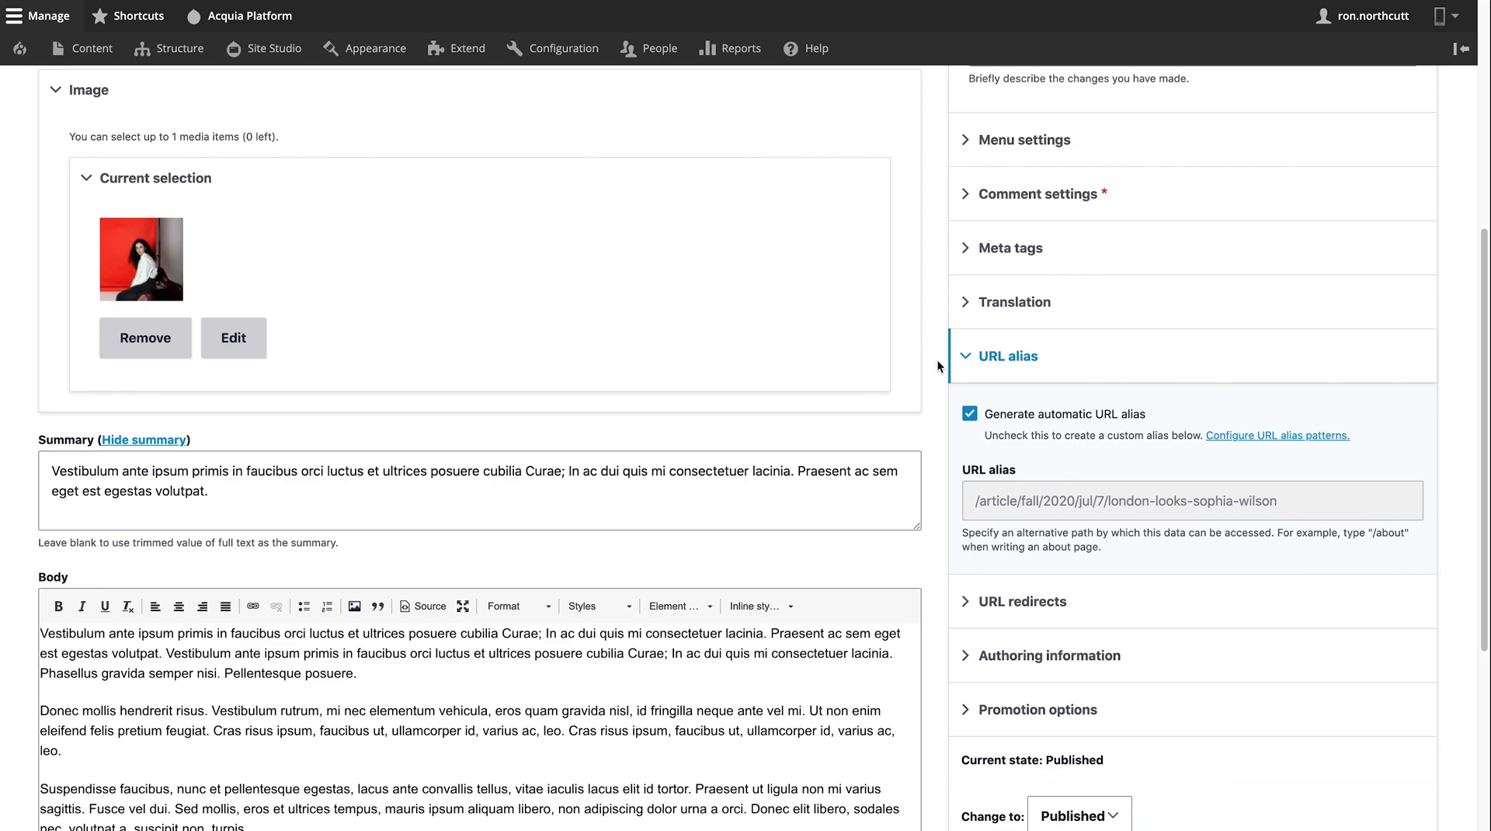
scroll(938, 361, up, 2)
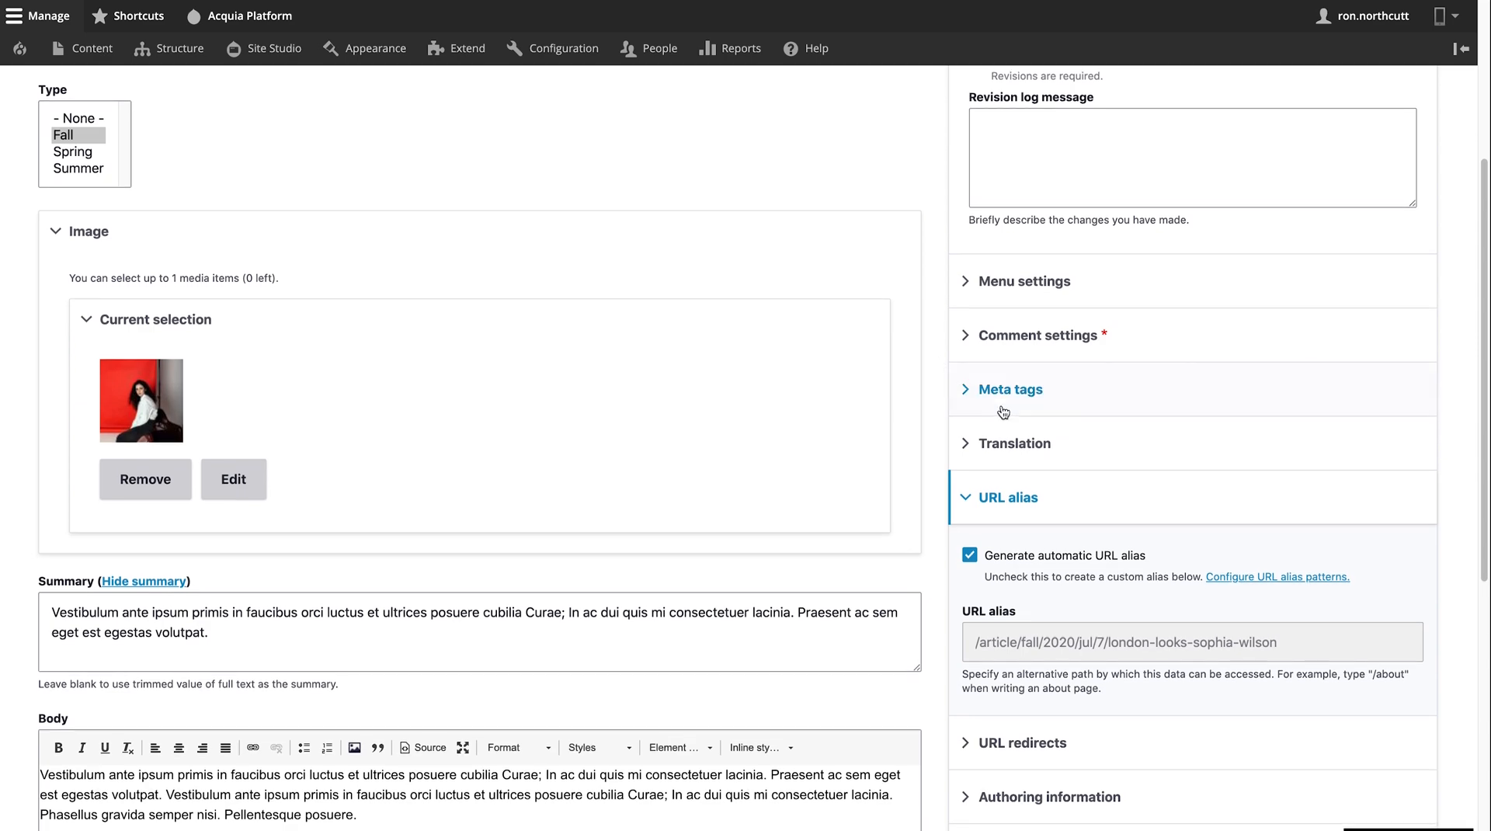
click(982, 385)
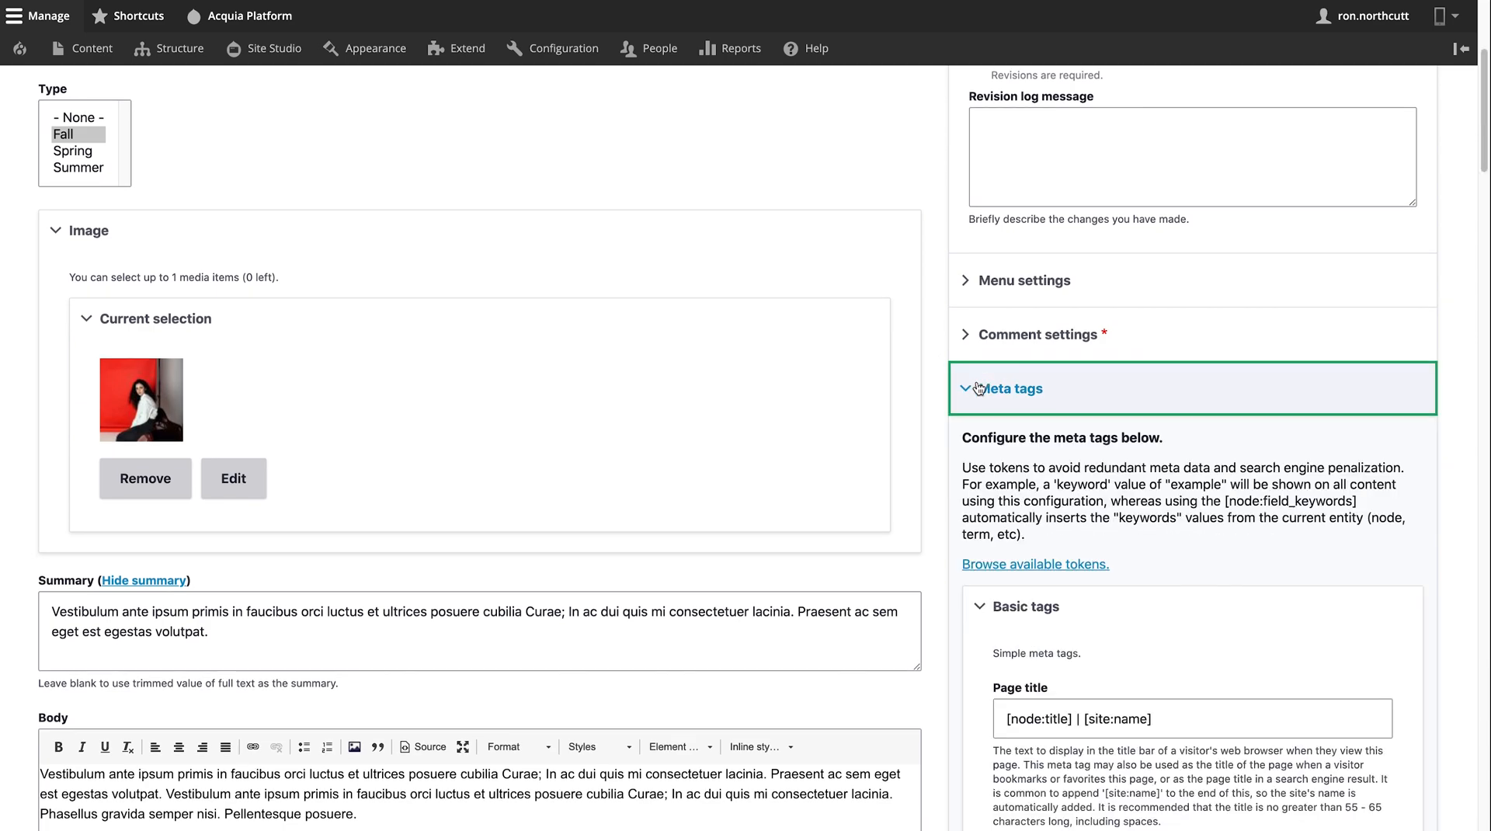
click(980, 388)
scroll(935, 427, down, 5)
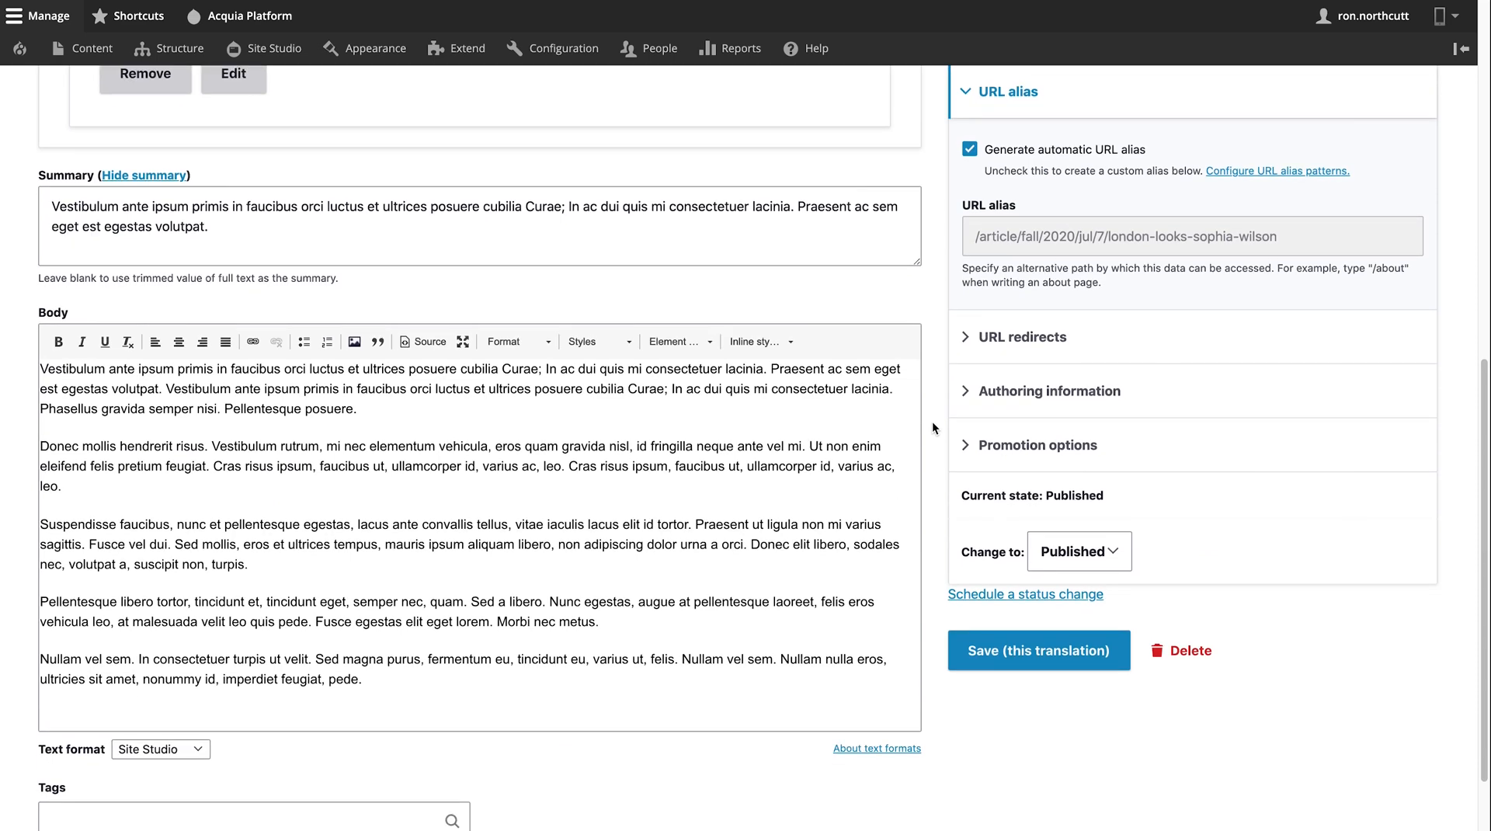
scroll(931, 421, down, 2)
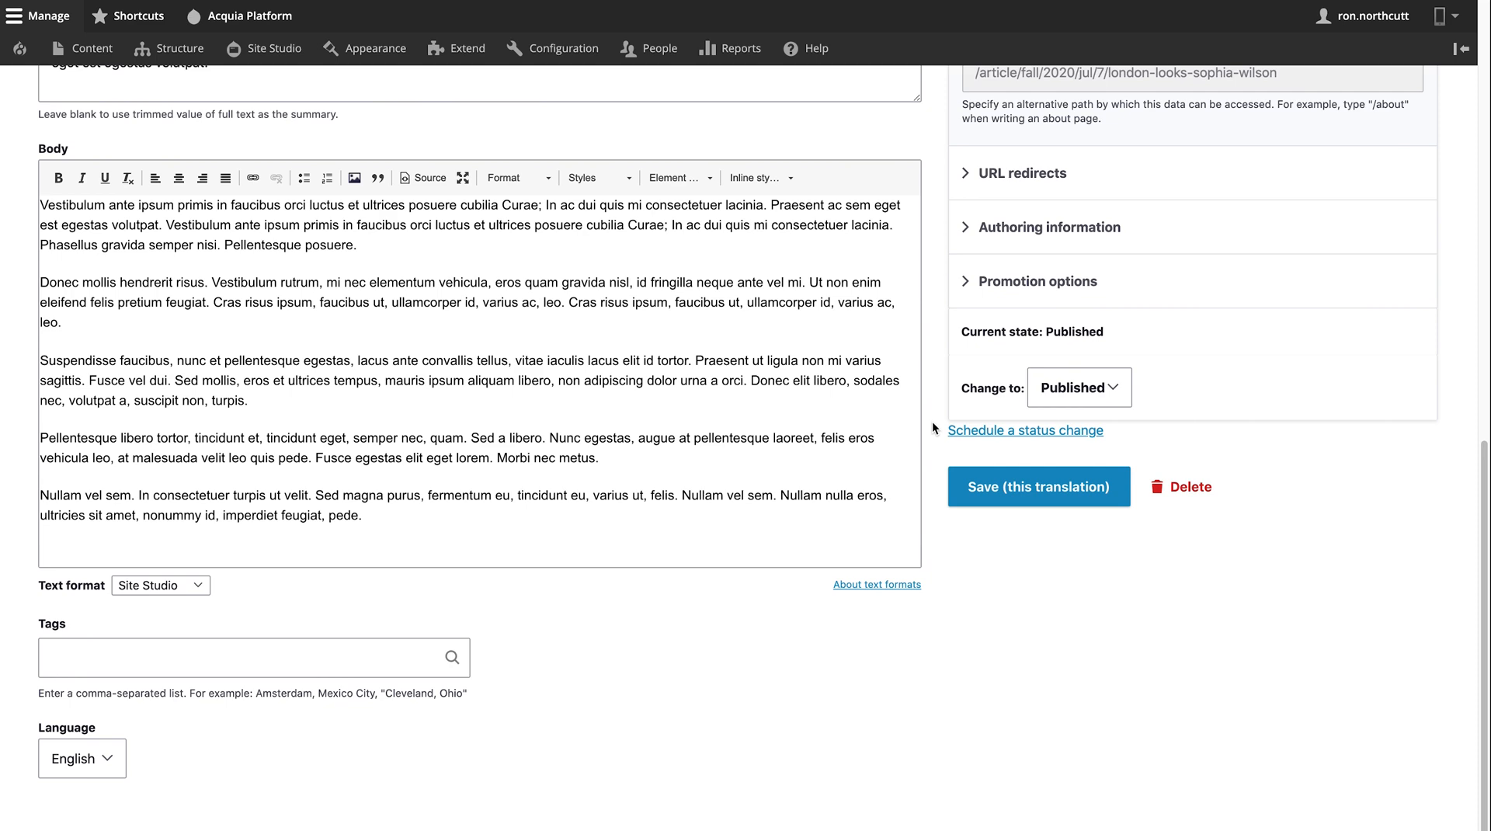
scroll(1204, 260, up, 10)
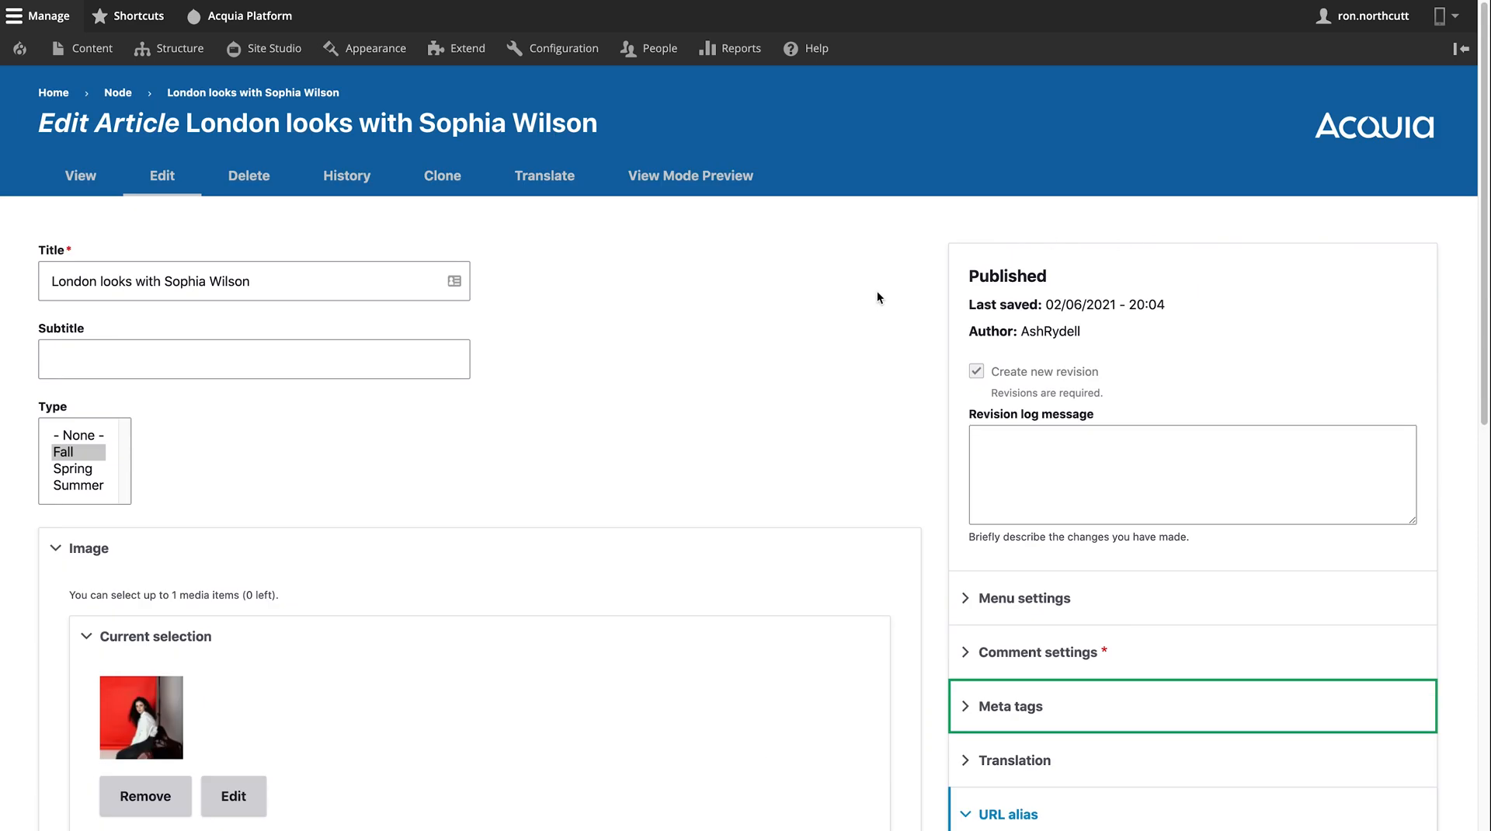
click(75, 185)
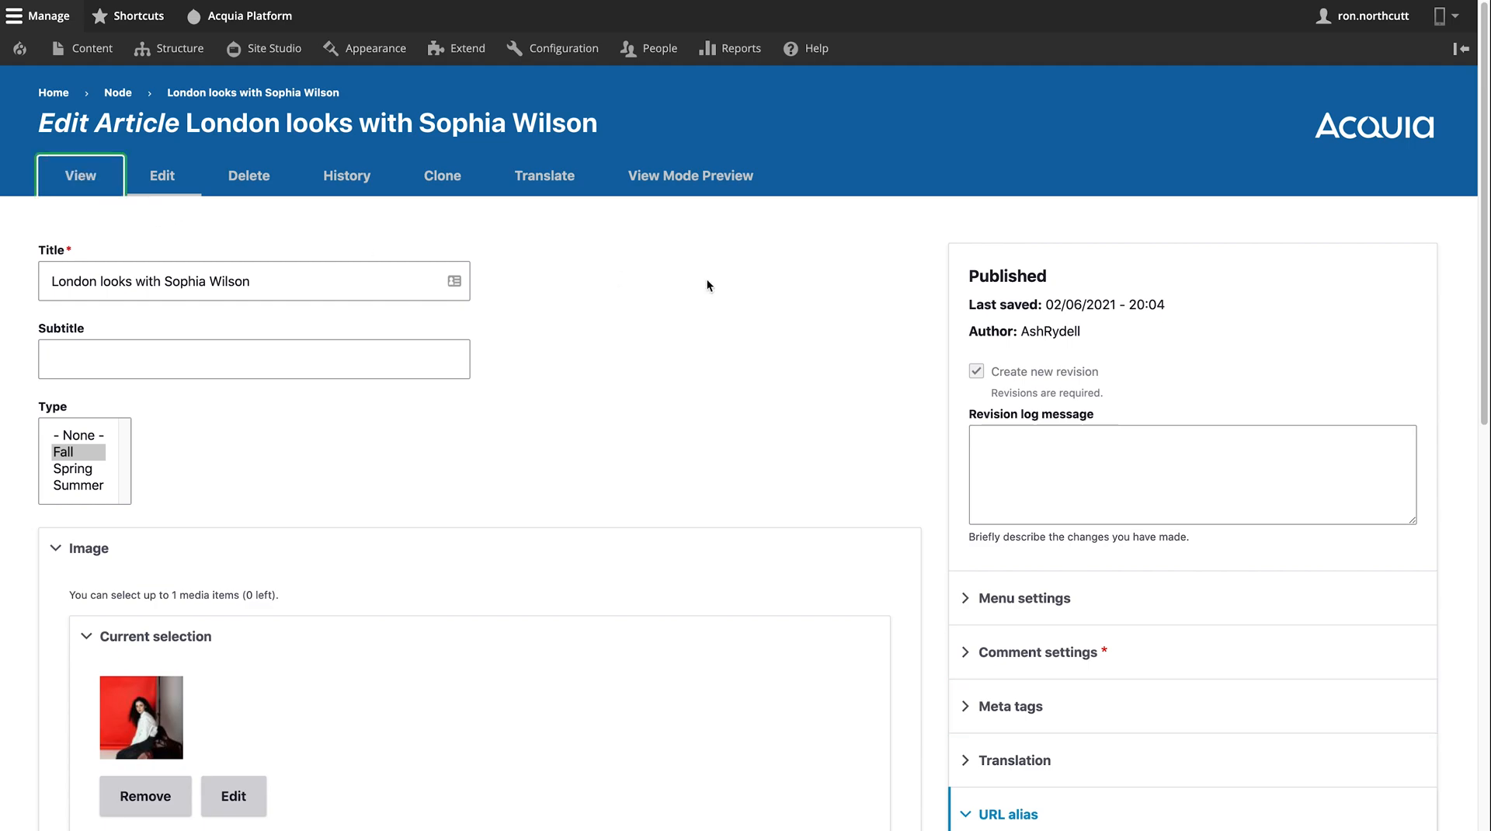
- Return to the homepage and reveal the Content > Add content submenu listing Landing page
scroll(705, 283, down, 5)
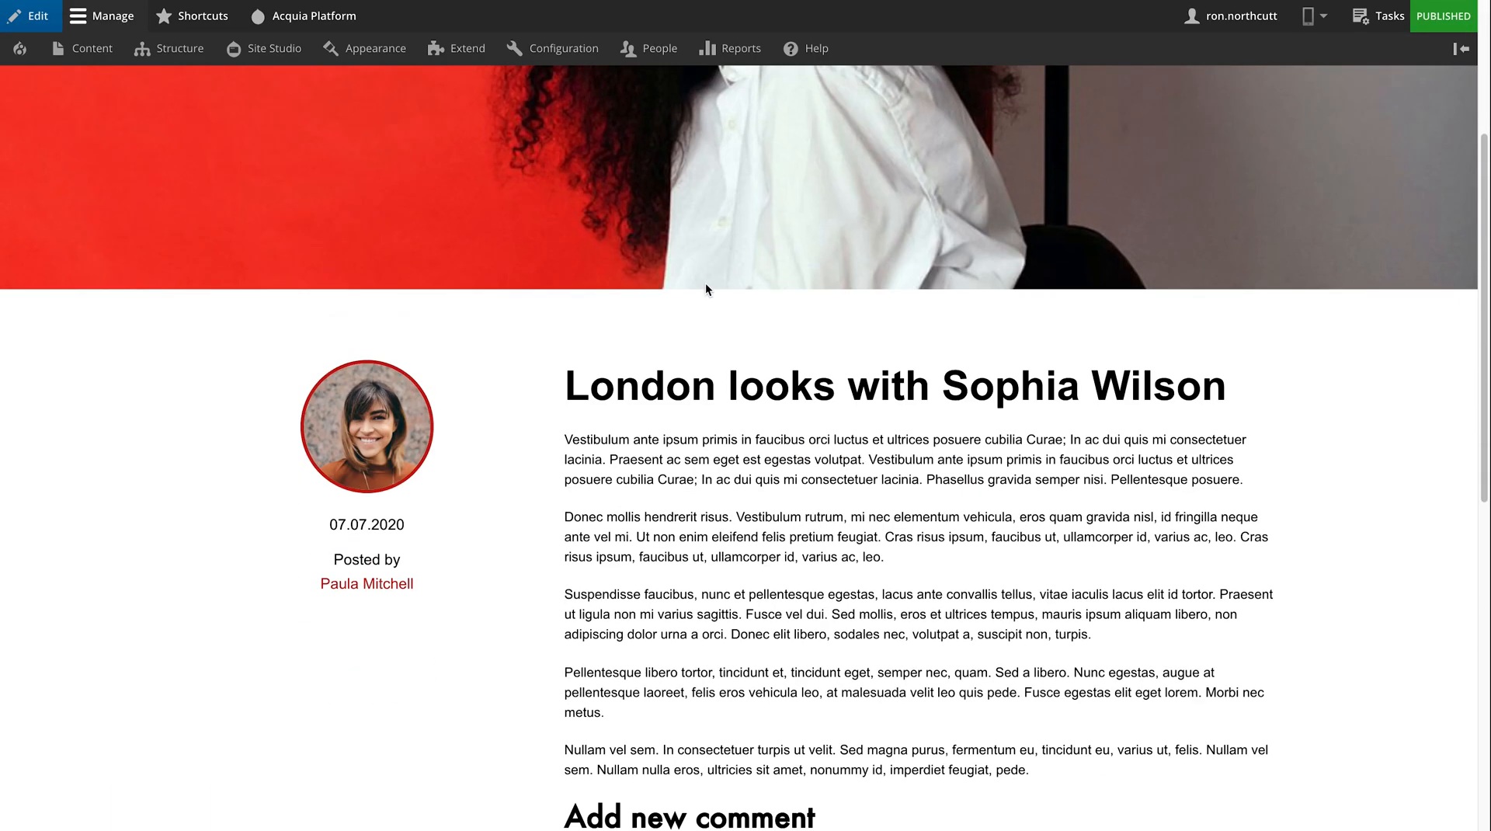
scroll(705, 282, up, 5)
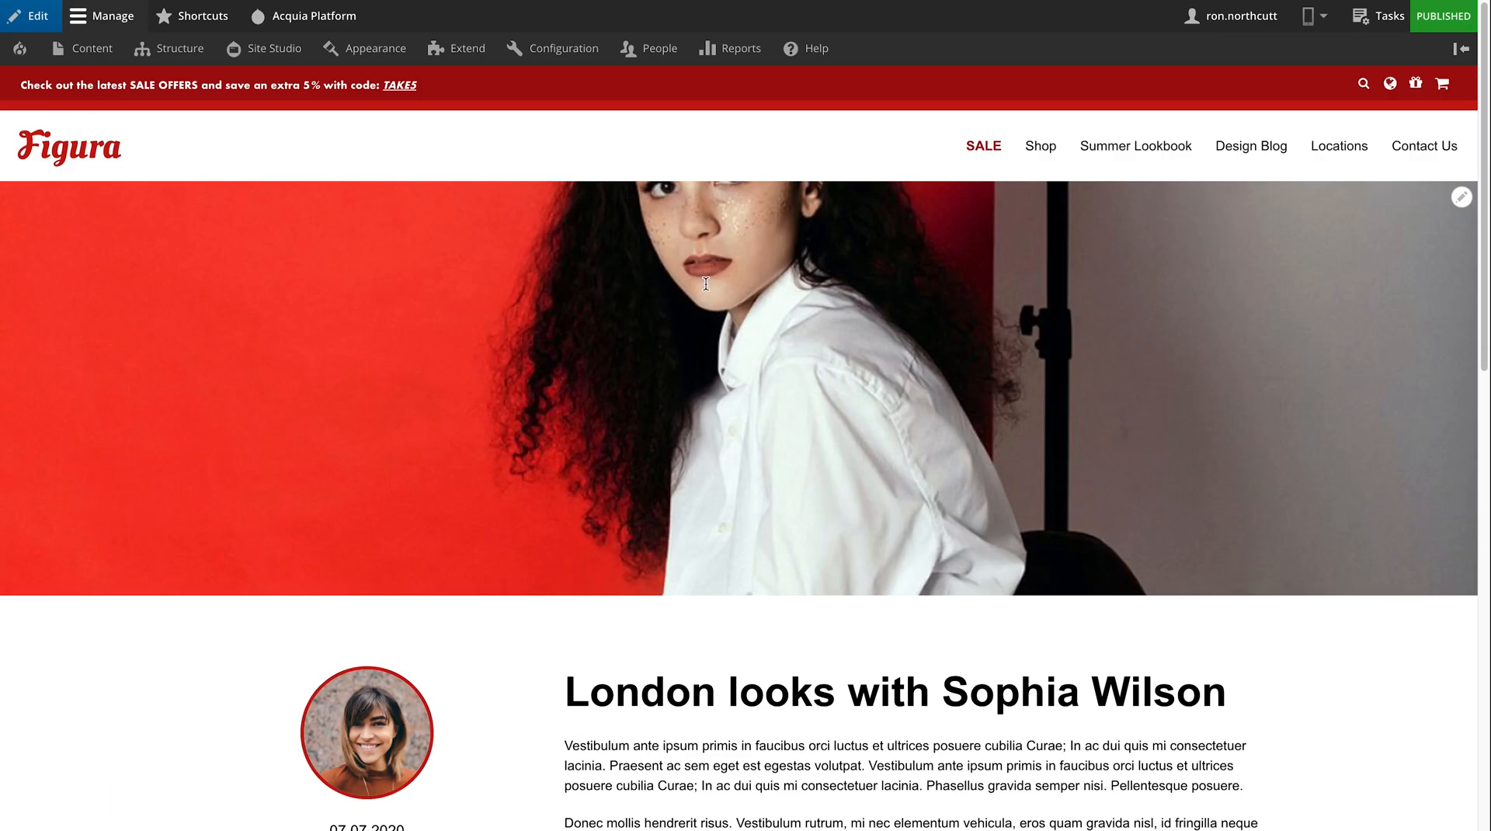
click(92, 163)
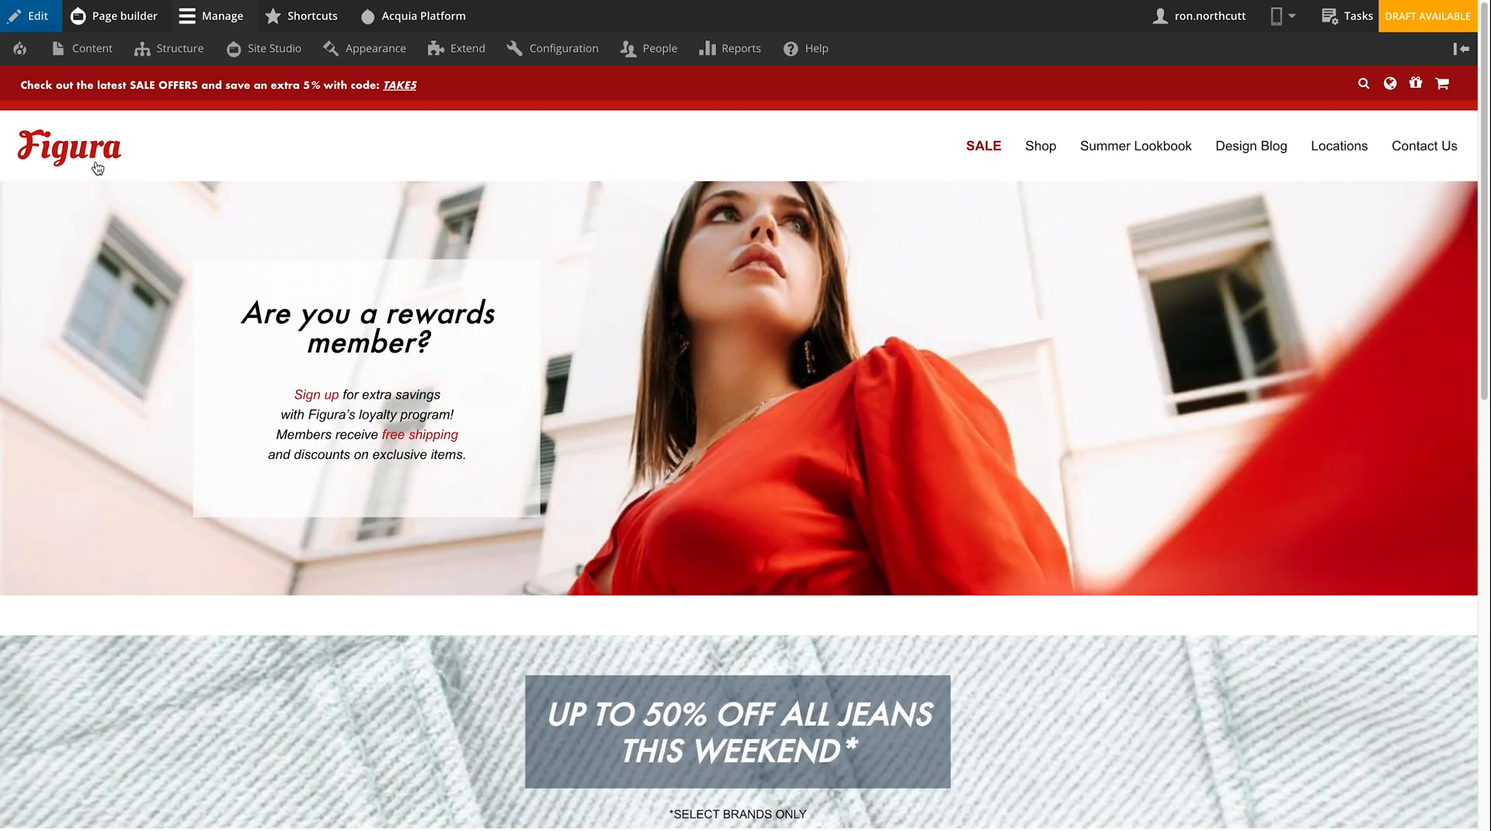
mouse_move(91, 51)
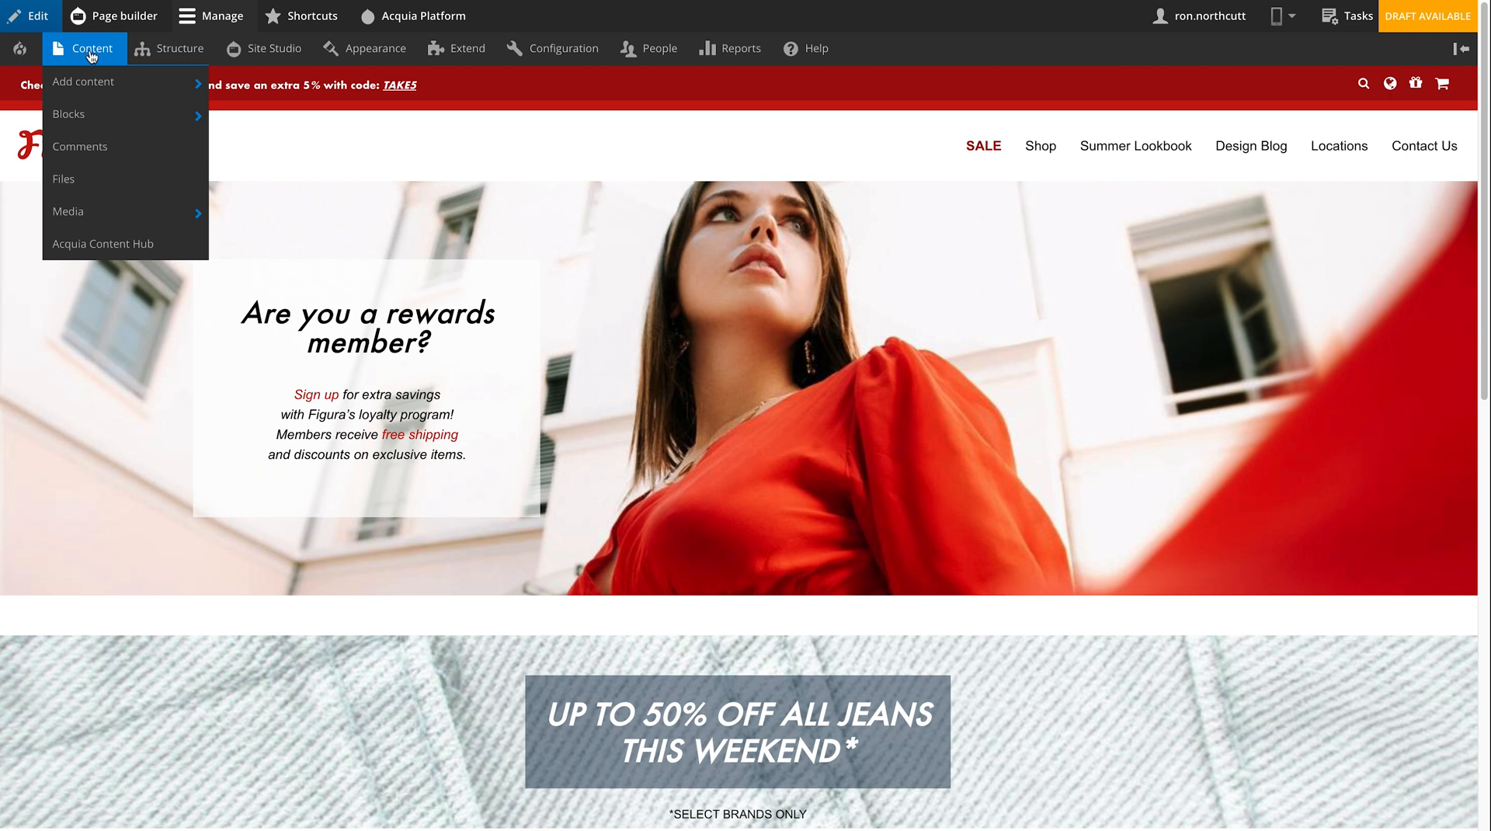
mouse_move(117, 81)
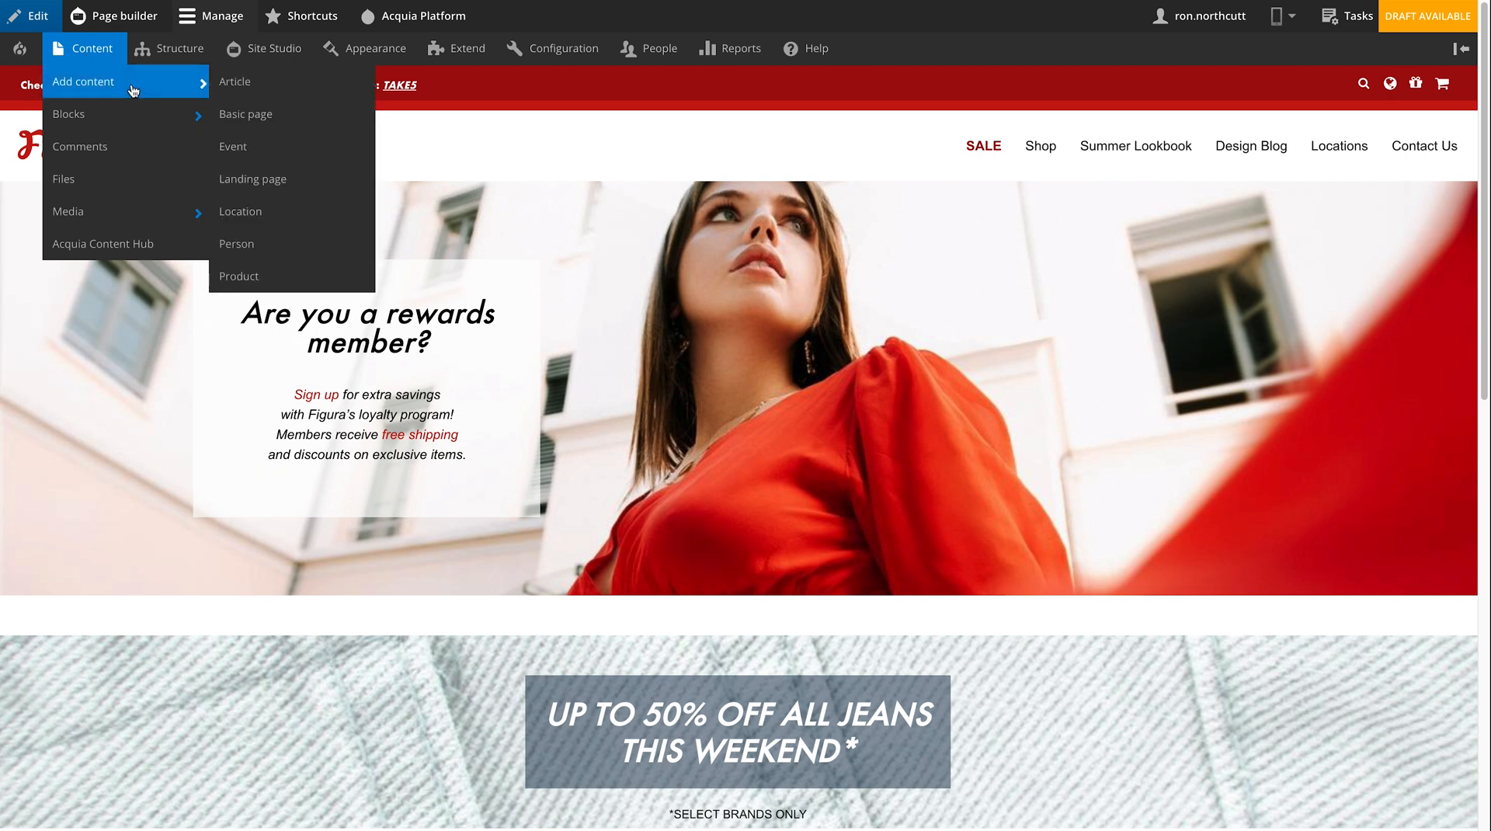
- Start a new Landing page, open the layout canvas add panel, and switch the sidebar library to Helpers
click(293, 191)
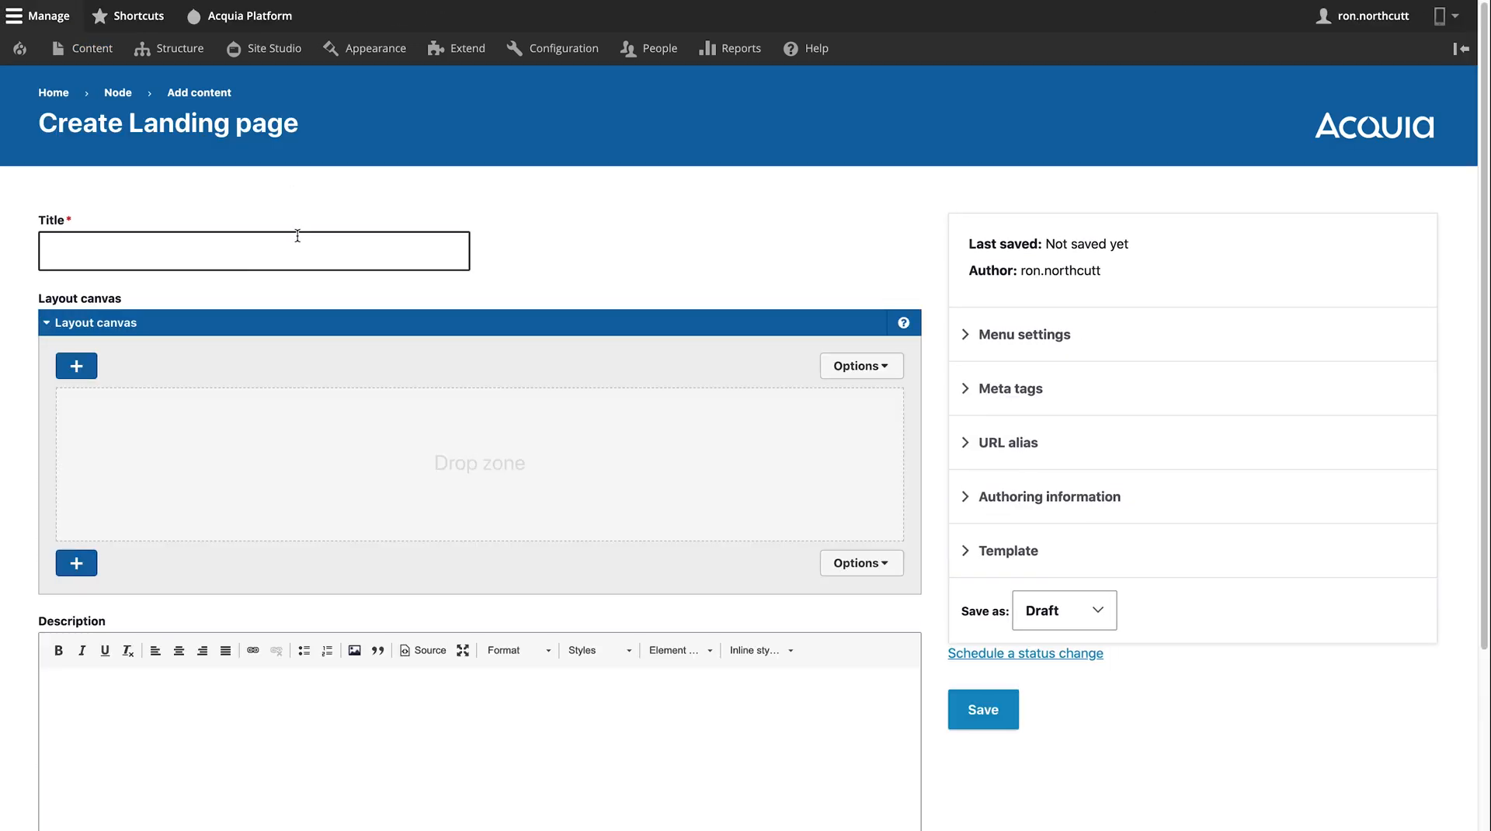
click(76, 363)
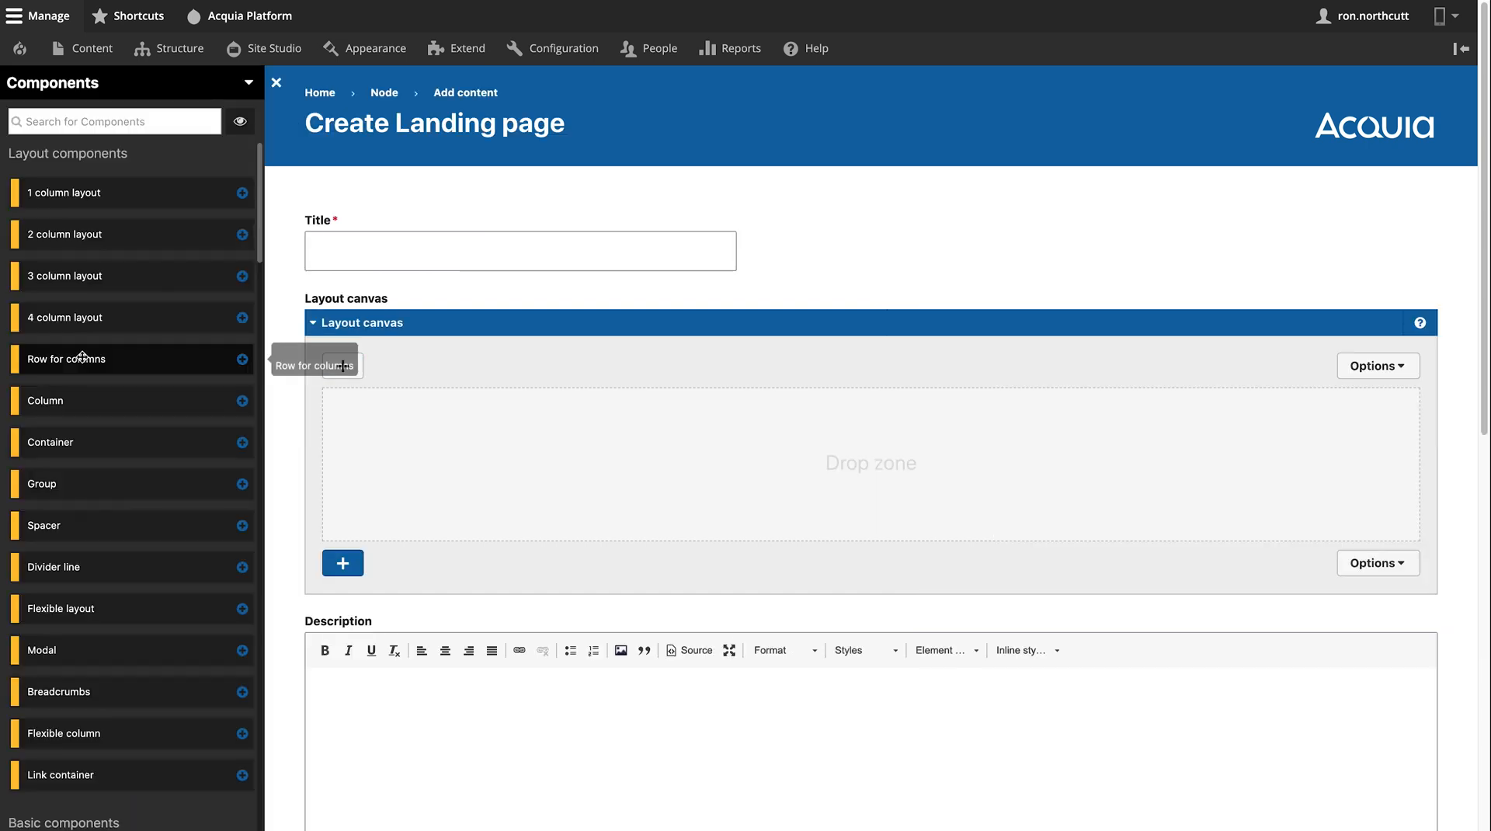
scroll(89, 327, down, 8)
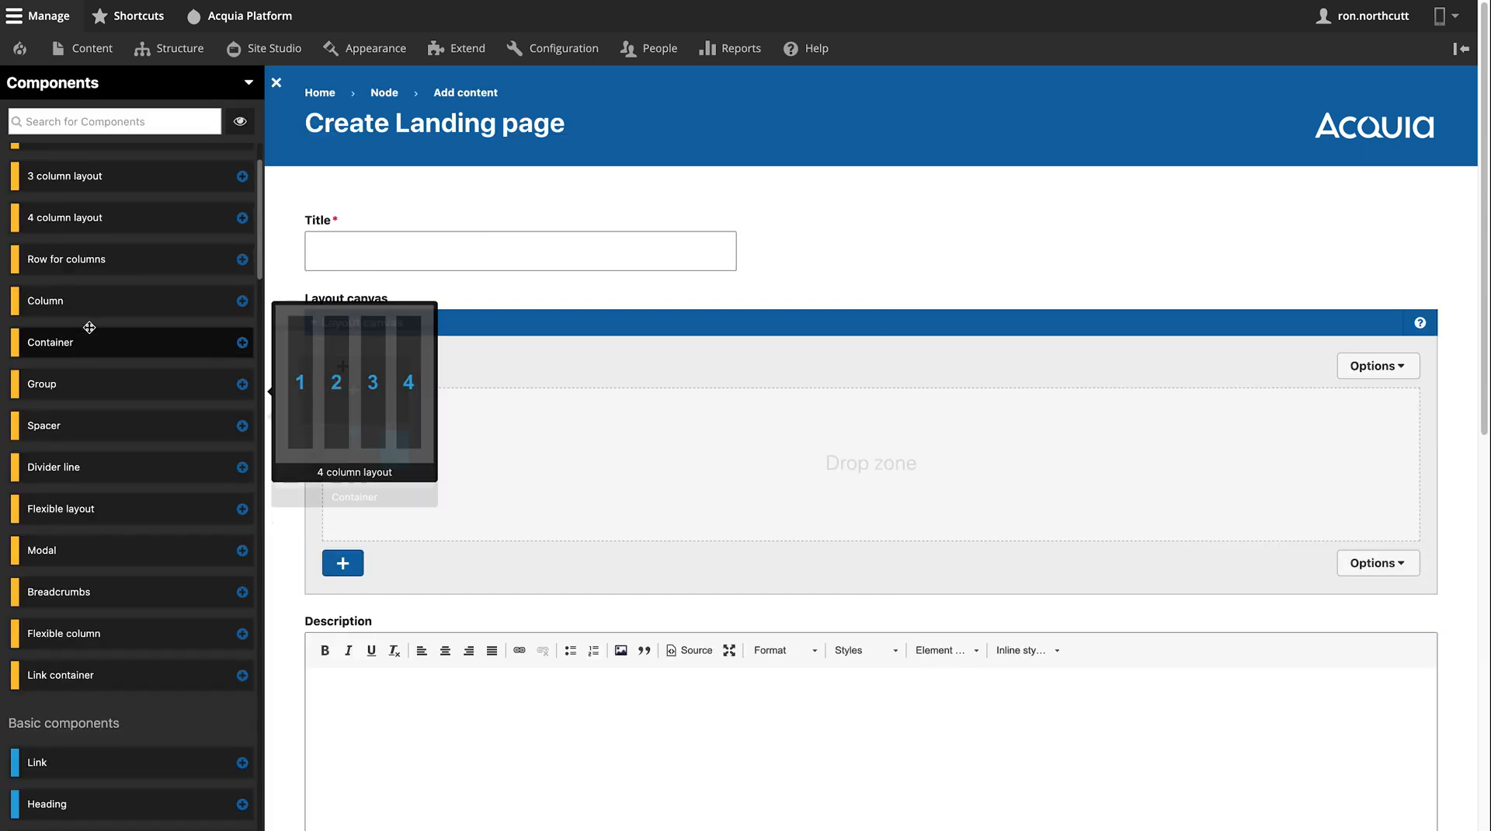
scroll(89, 330, down, 5)
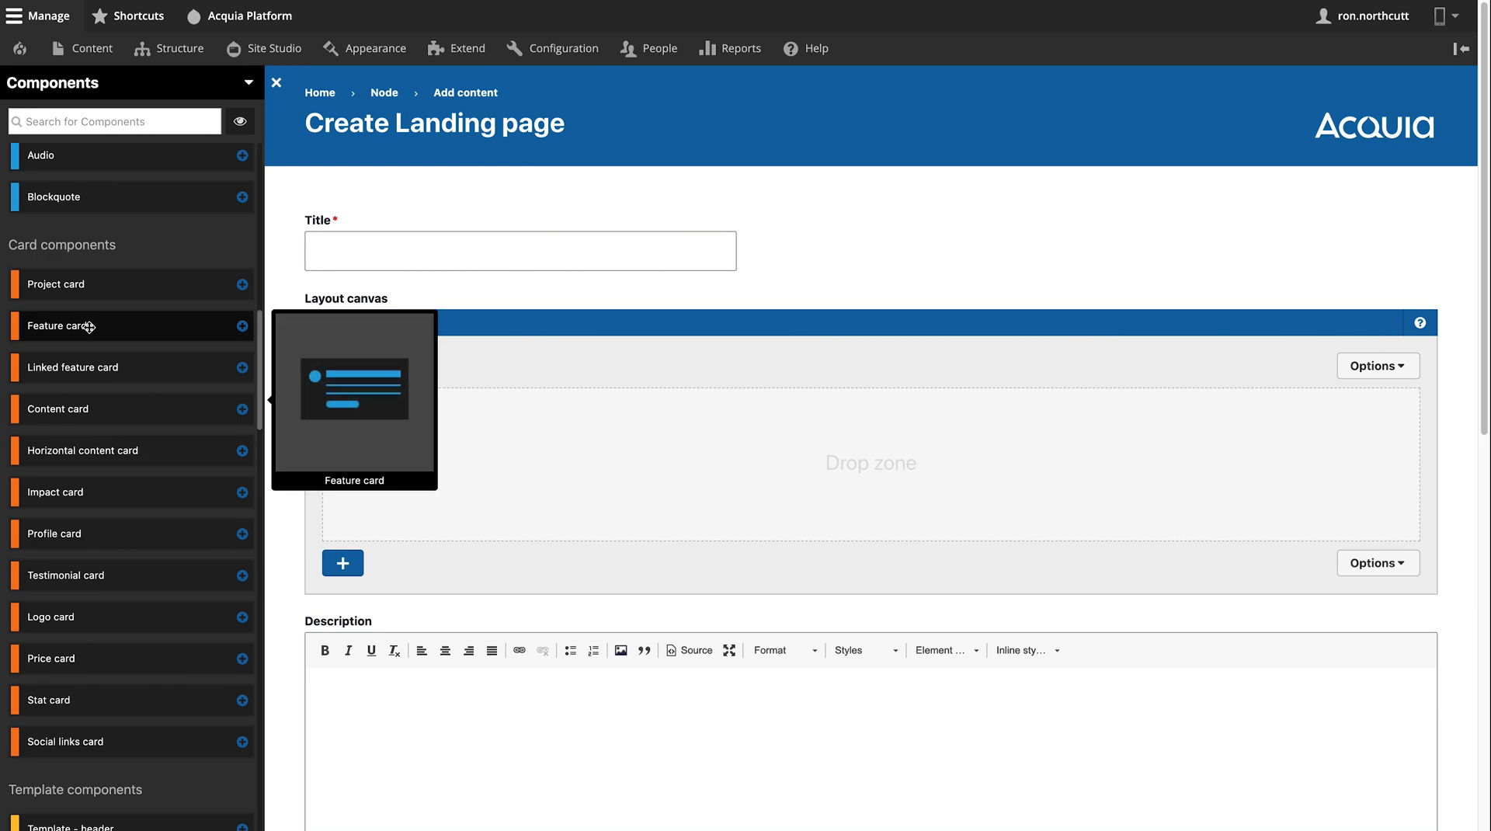
scroll(89, 326, up, 13)
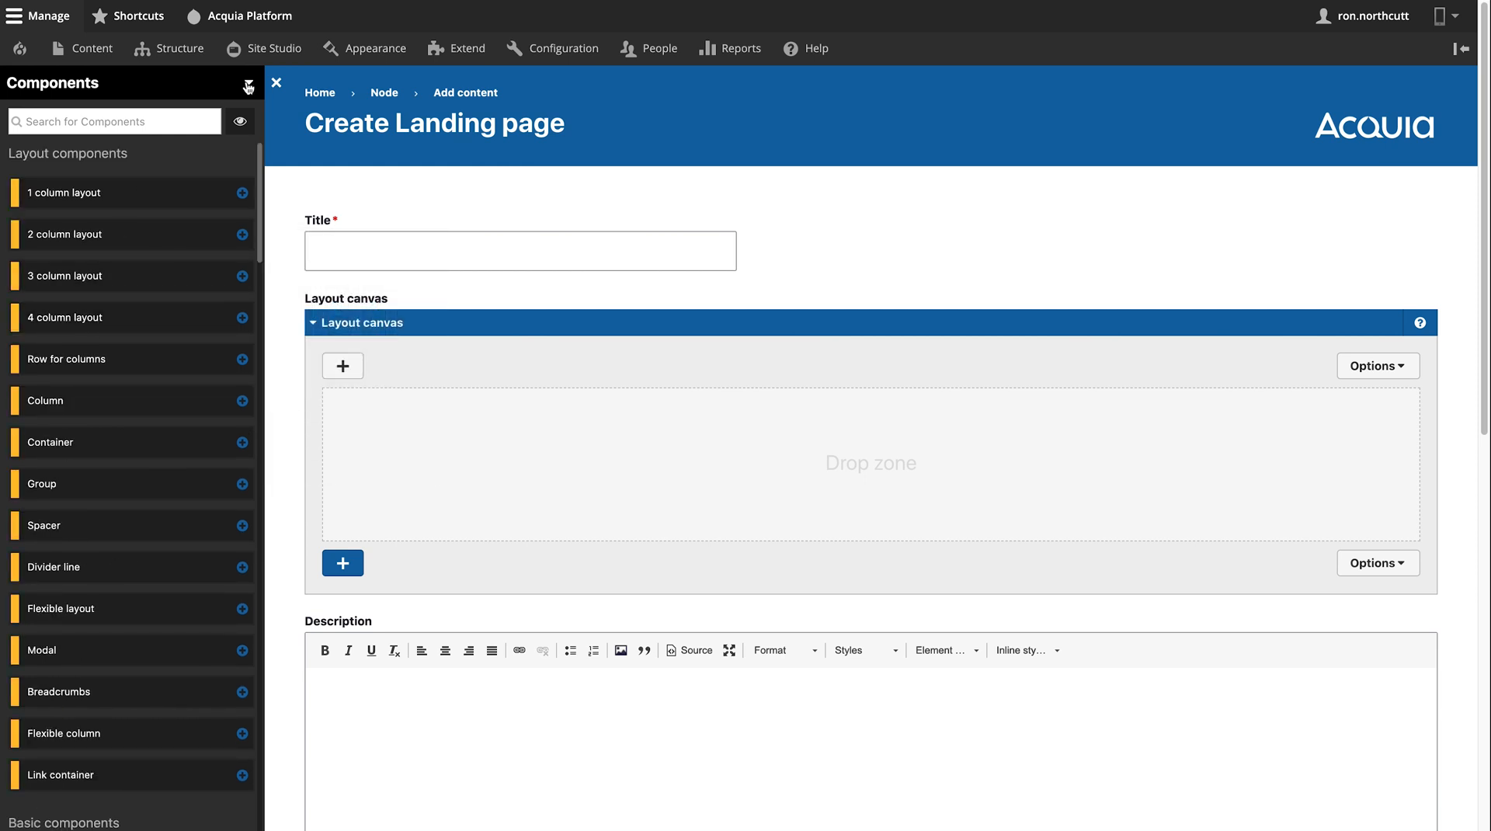
click(248, 87)
click(66, 188)
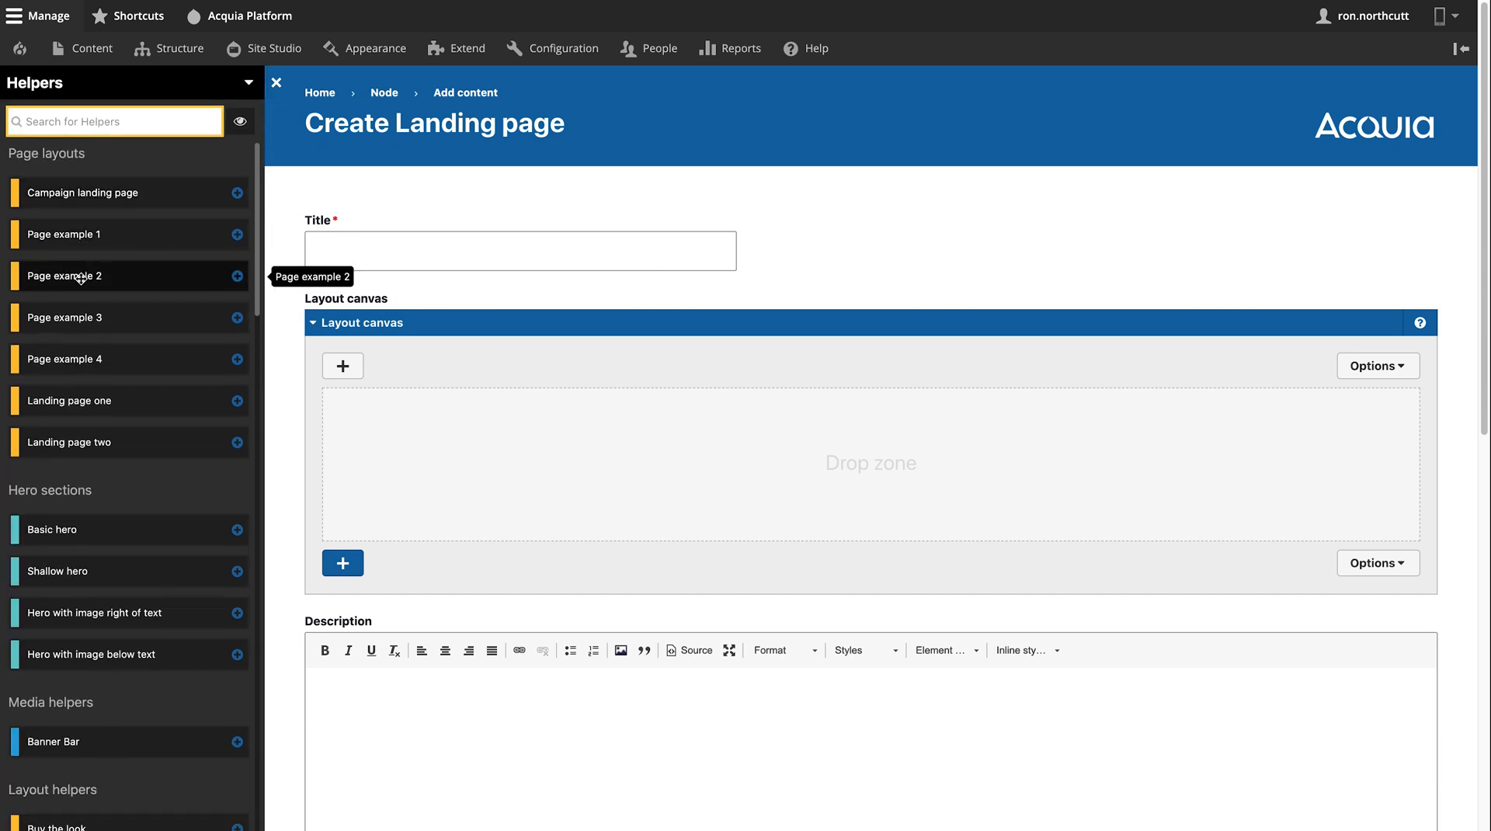
- Drop the Page example 2 helper layout onto the canvas and title the page 'test'
drag(81, 278, 584, 454)
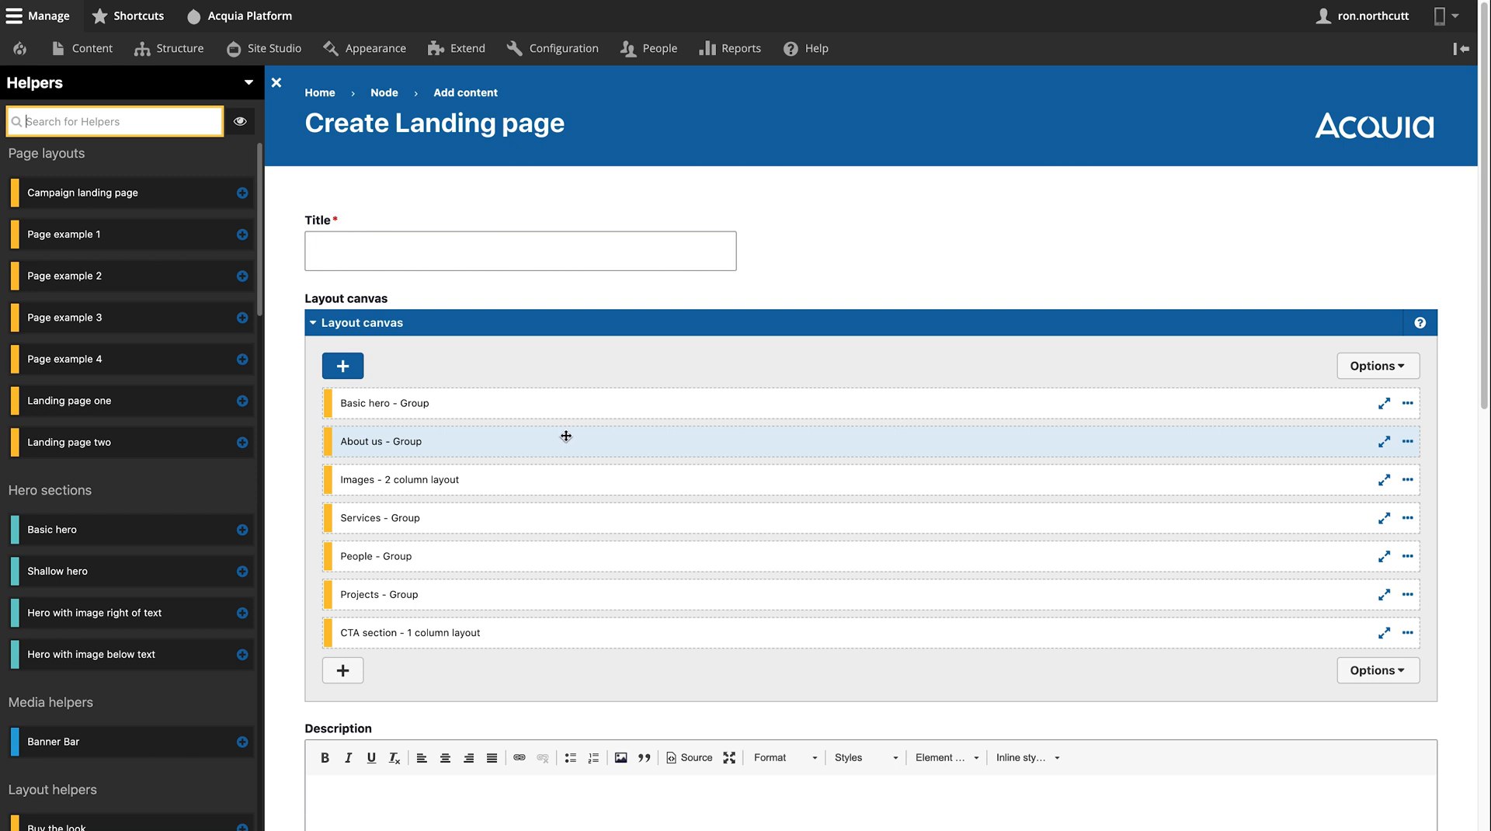
click(455, 255)
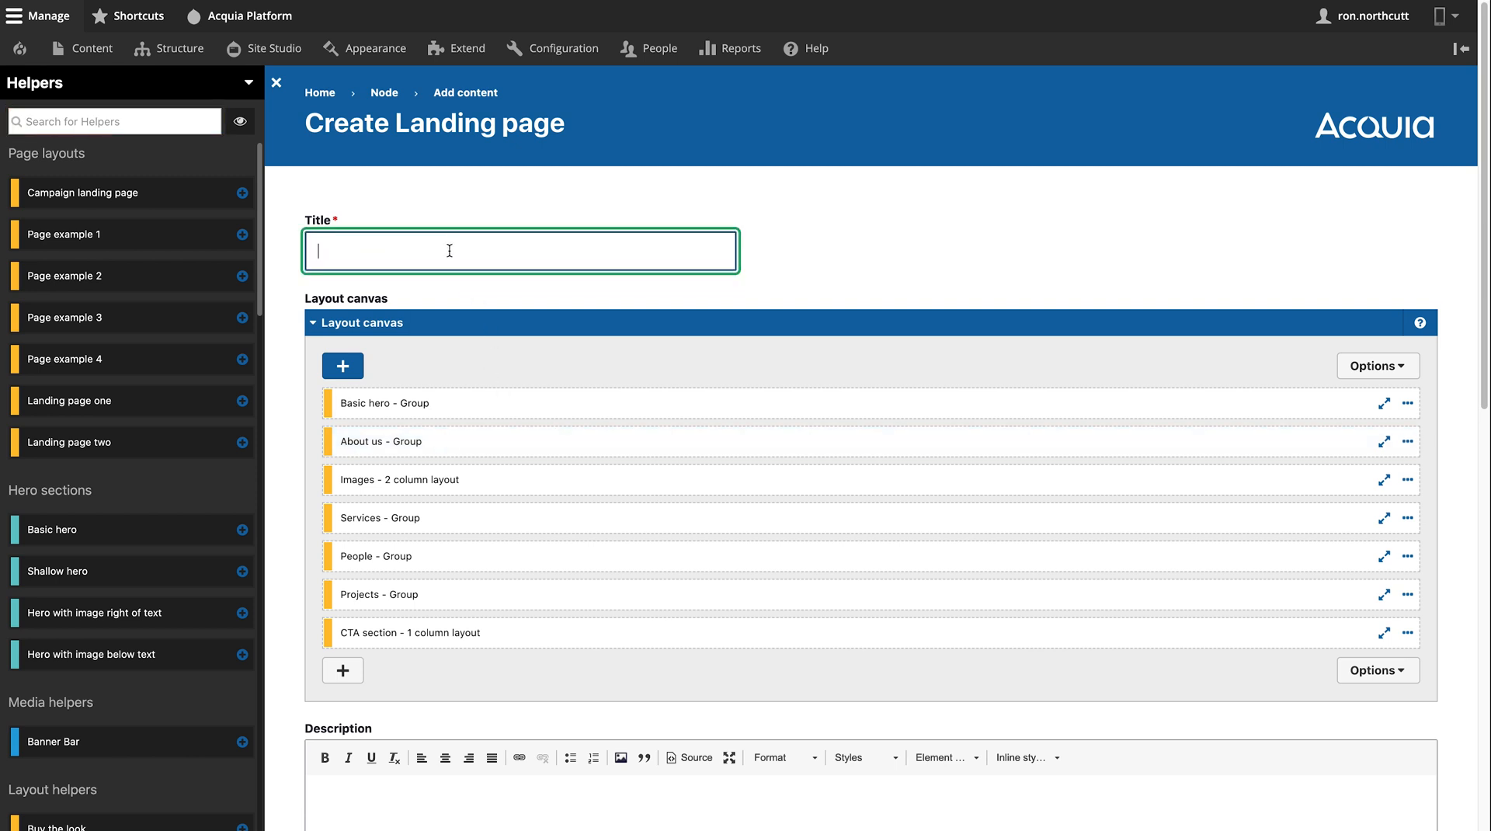
text(test)
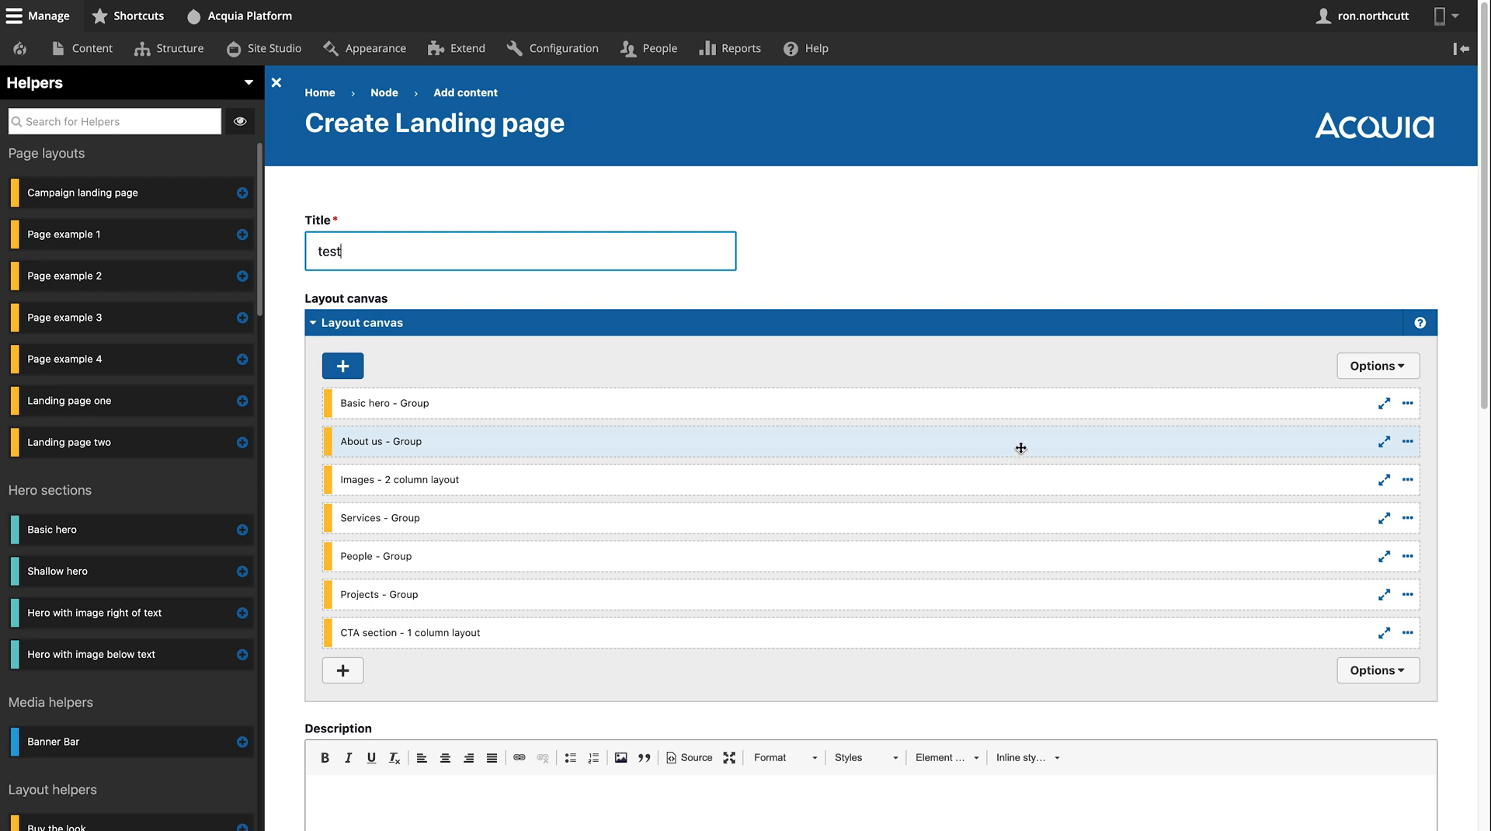
- Expand the Basic hero group to view its parts
click(1384, 404)
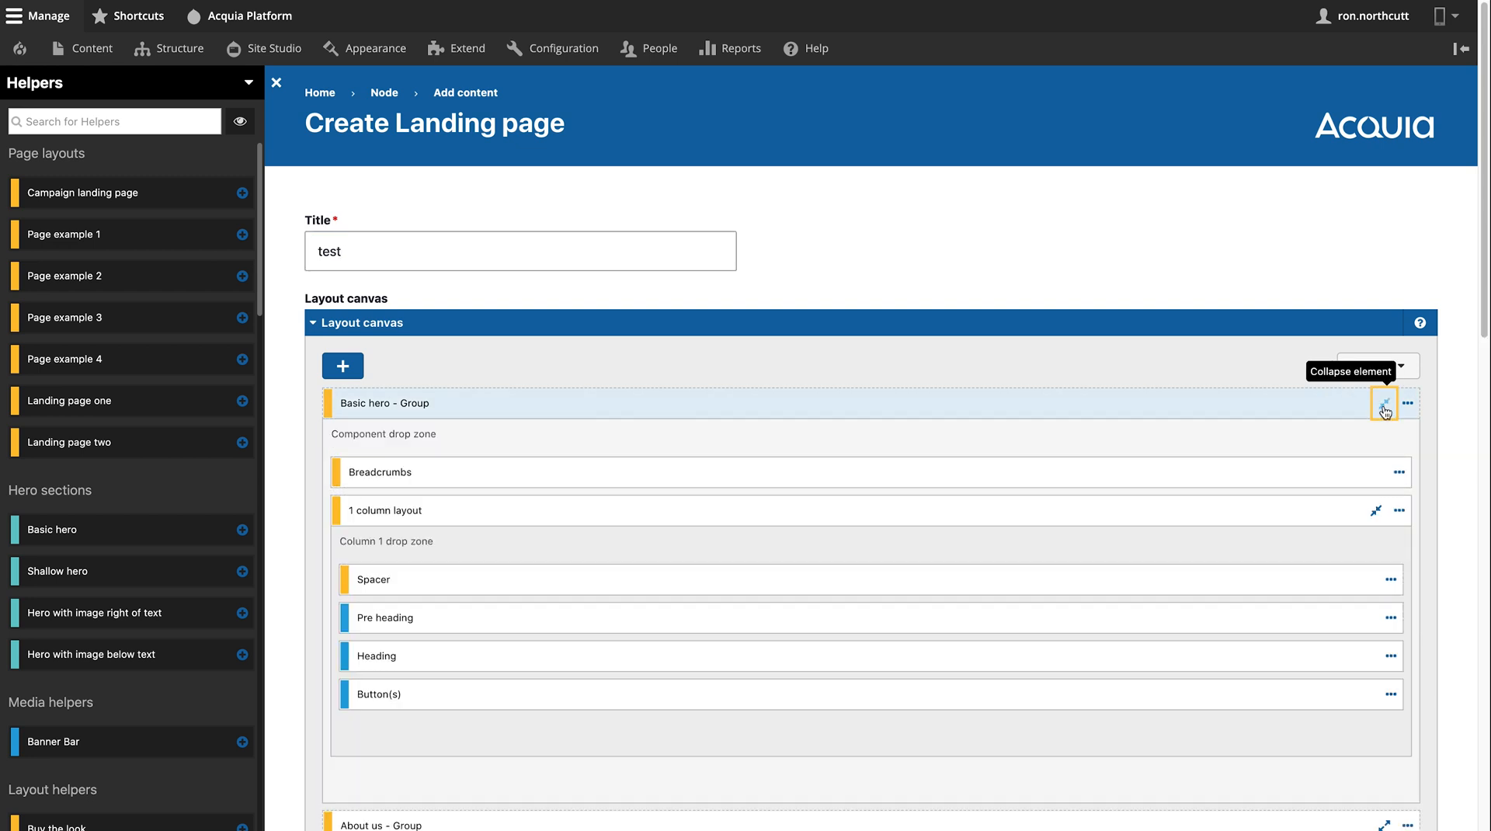
click(1383, 405)
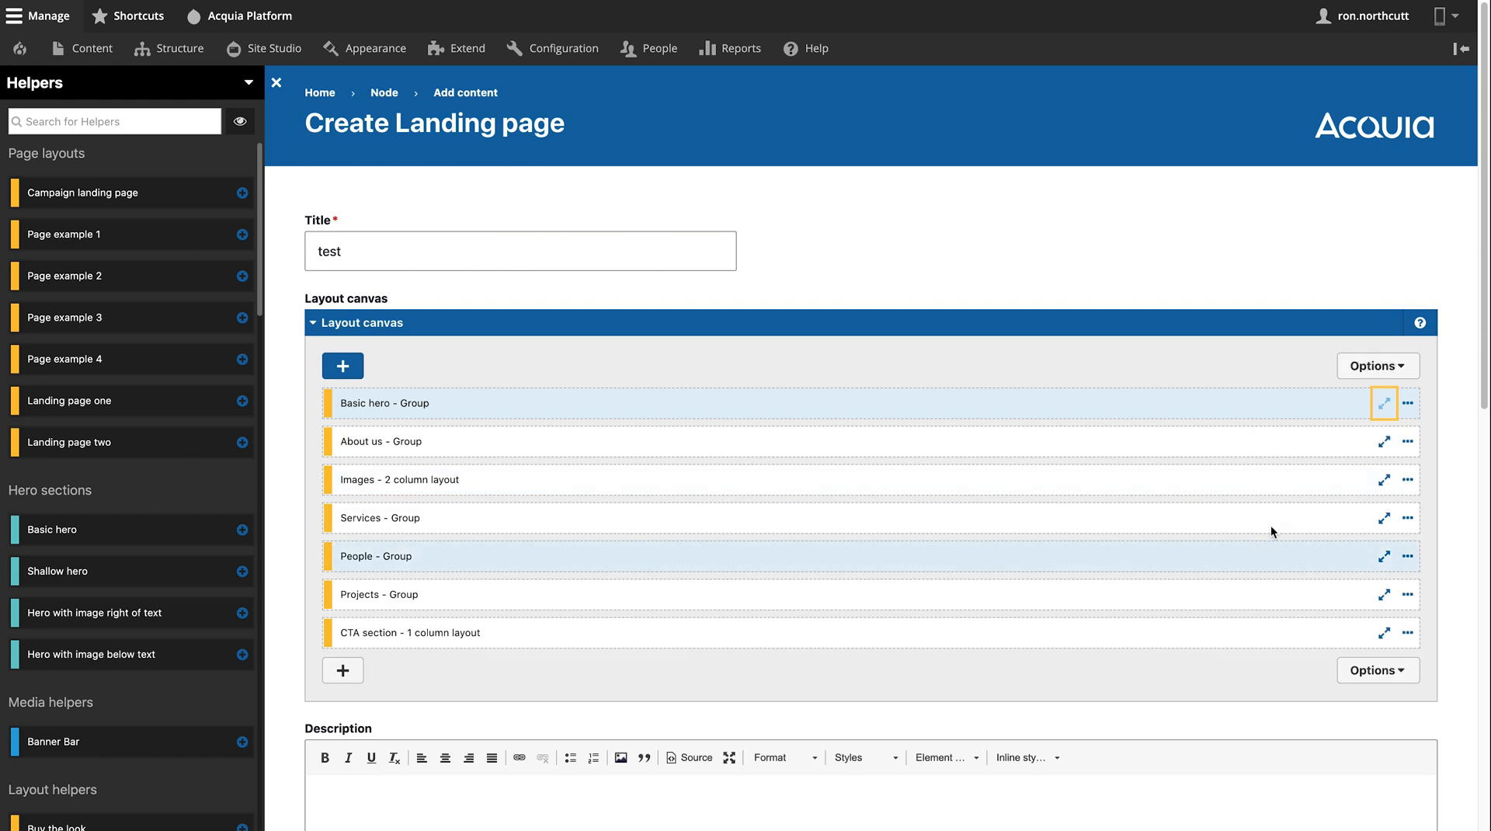
click(1381, 405)
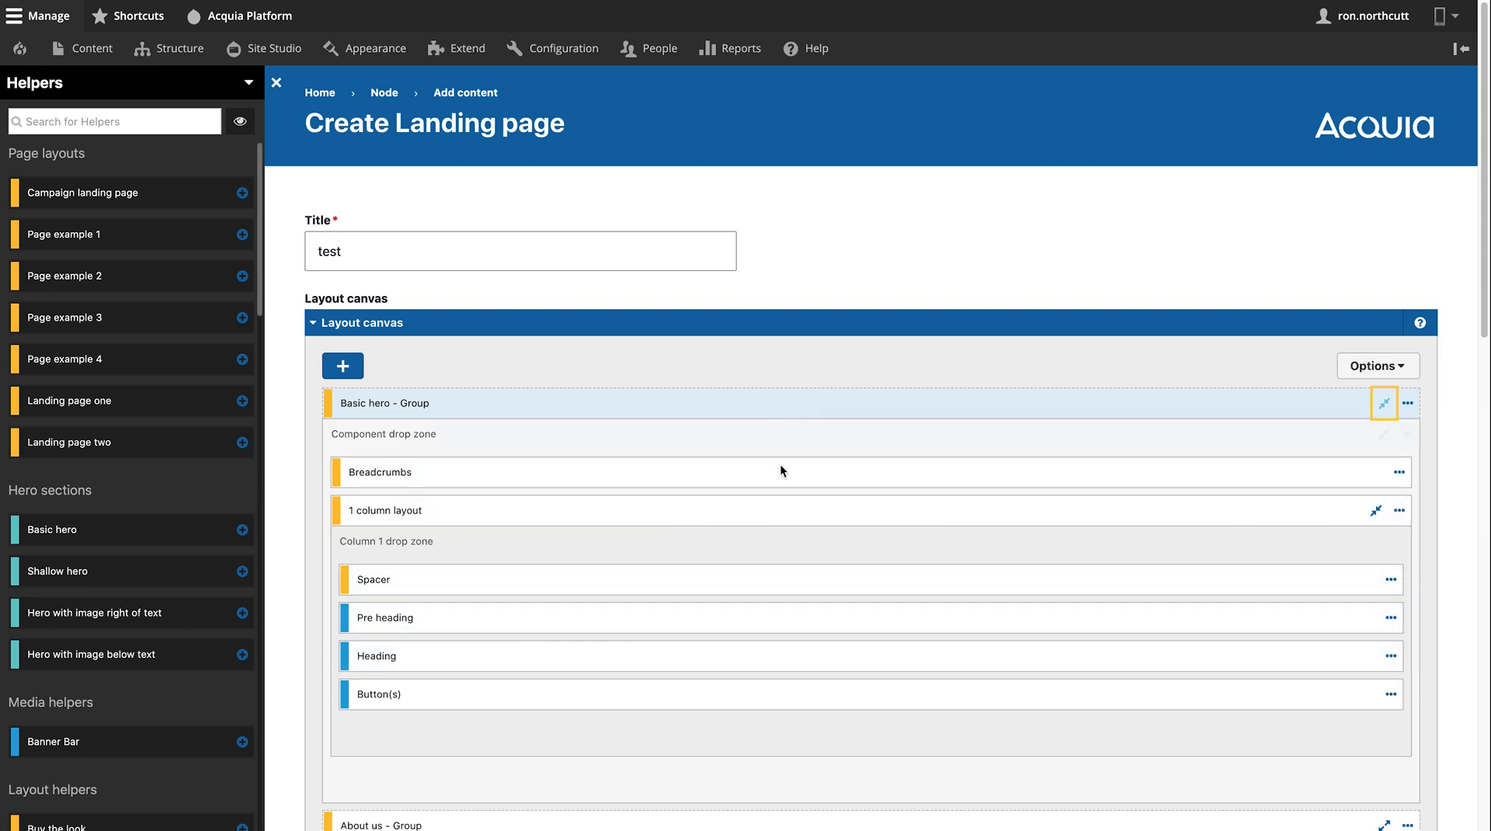
scroll(680, 588, down, 1)
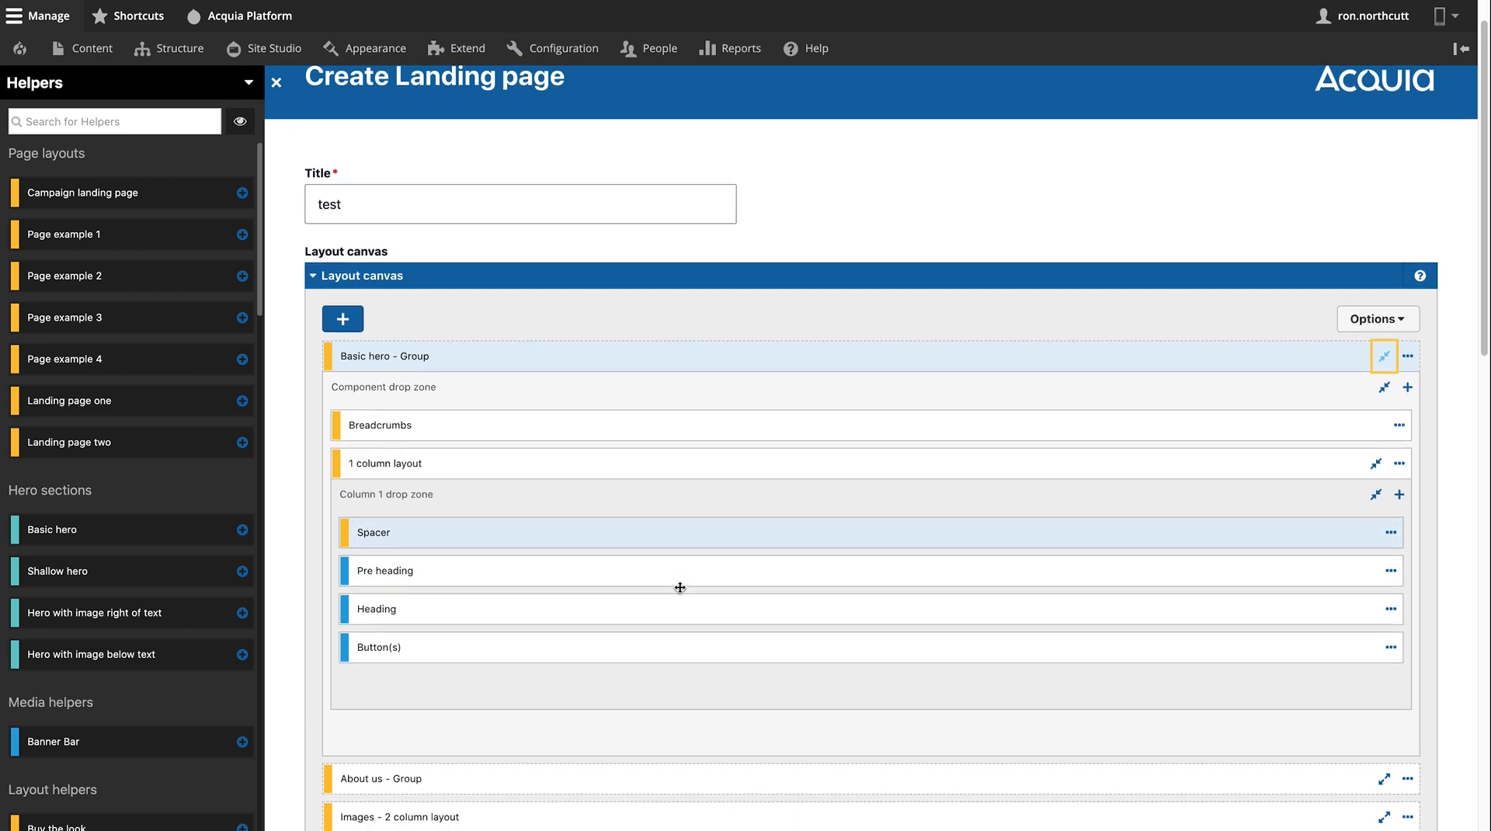
- Replace the Basic hero 1 column layout's background image with the beach sunglasses photo from the media library
double_click(688, 464)
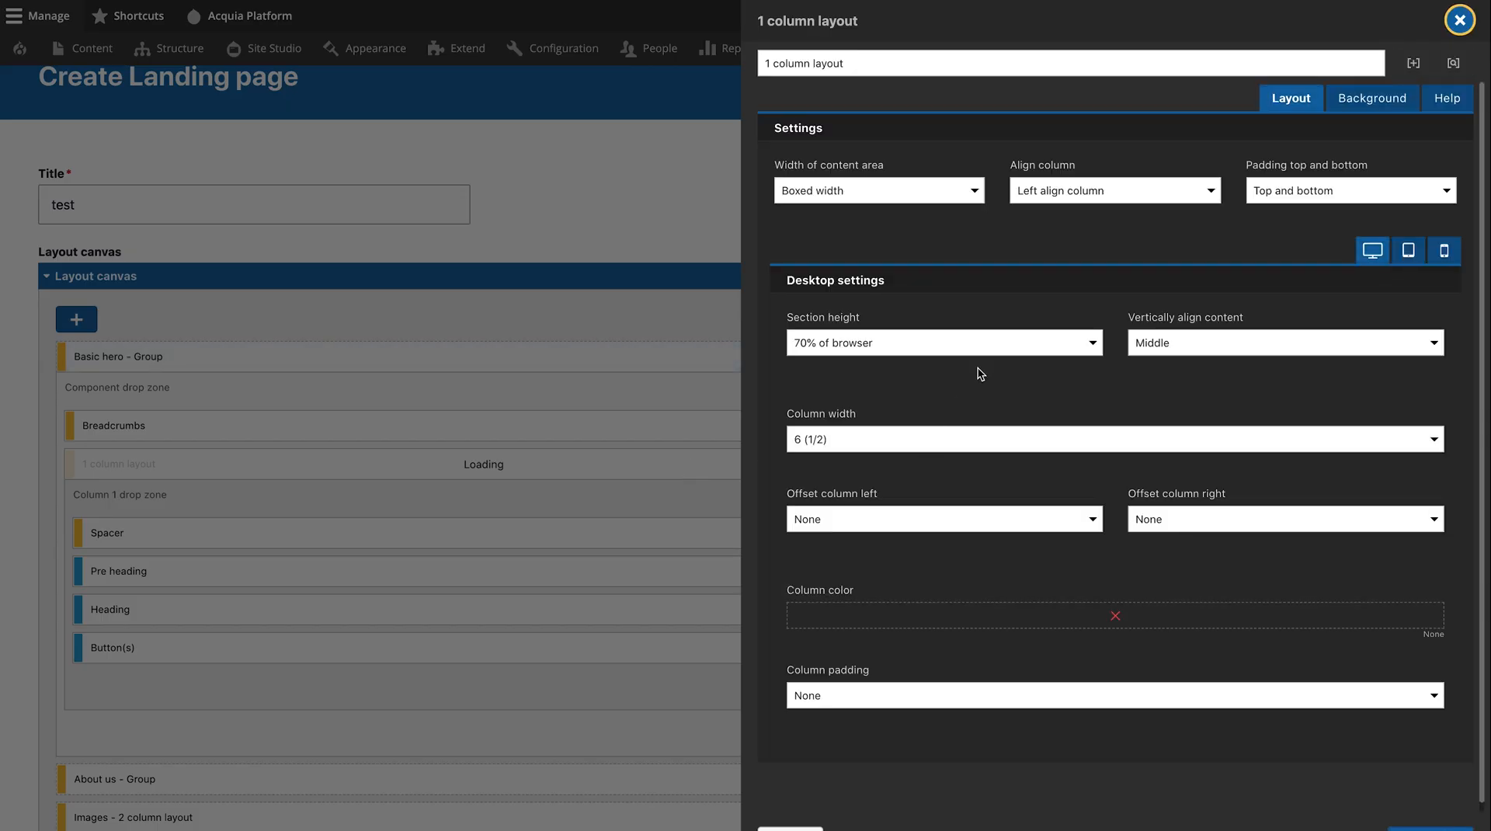
click(1372, 98)
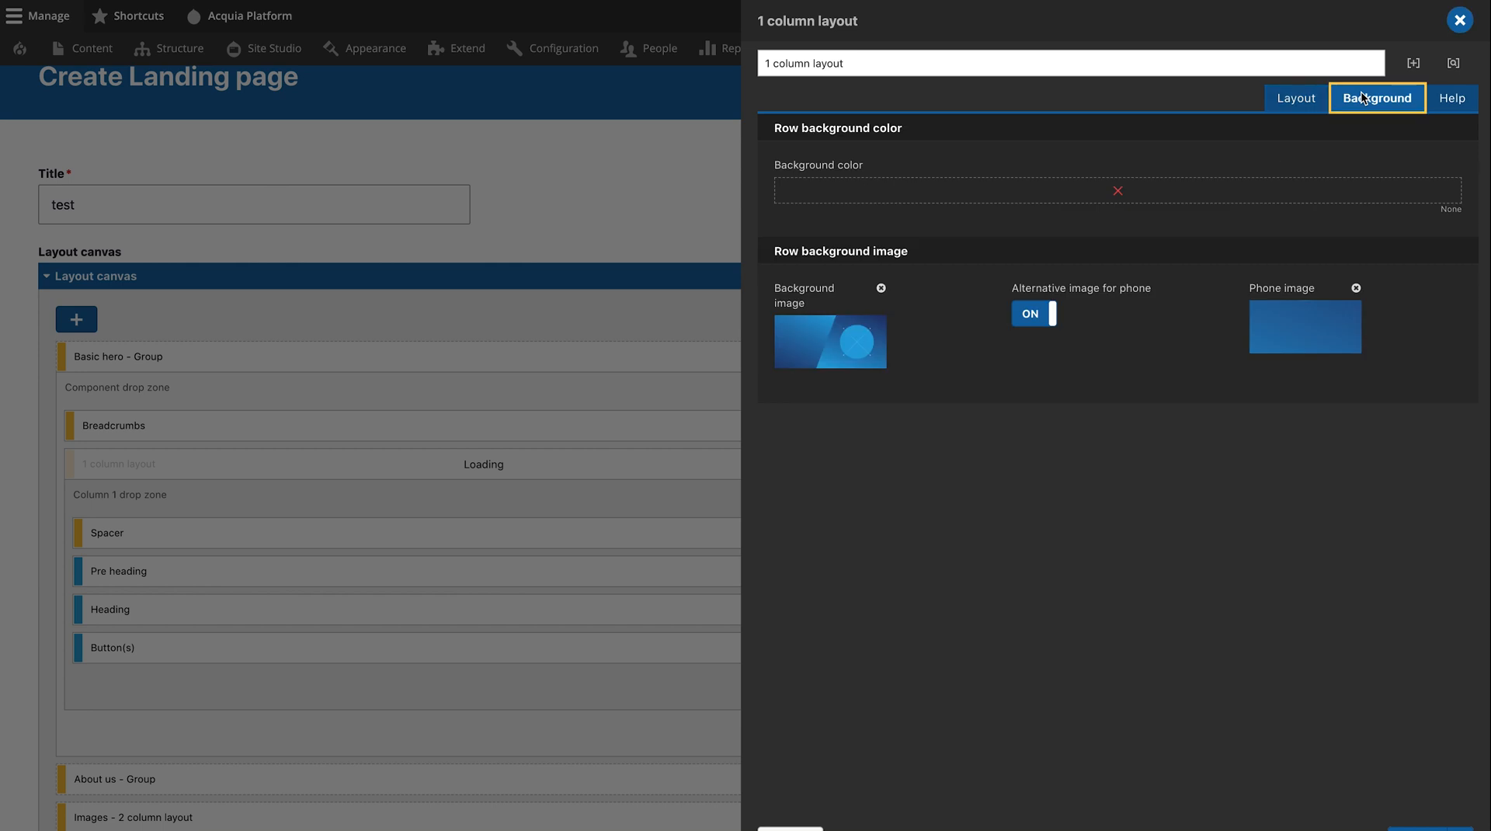
click(880, 288)
click(849, 333)
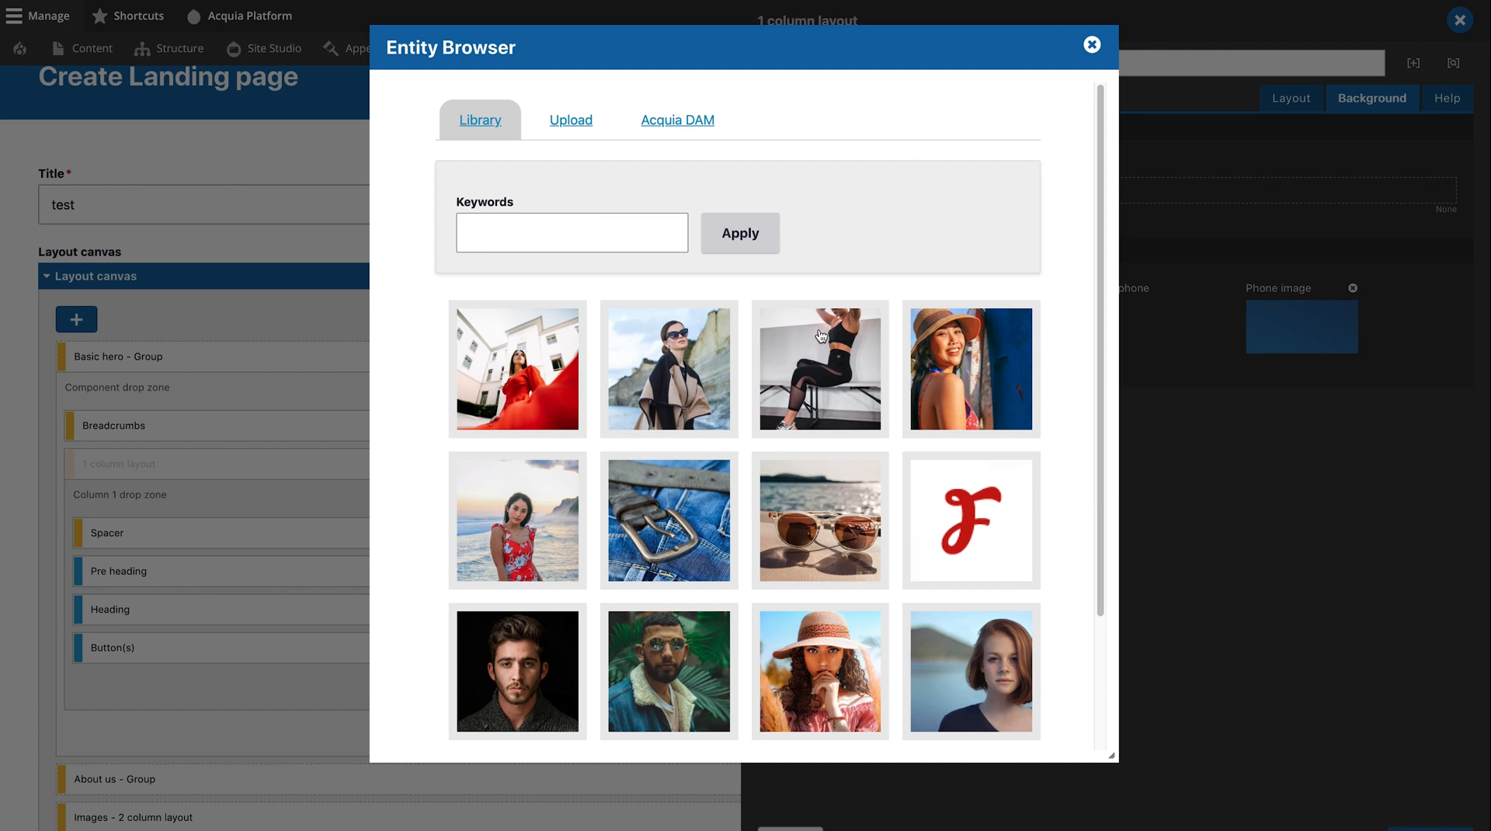
click(846, 507)
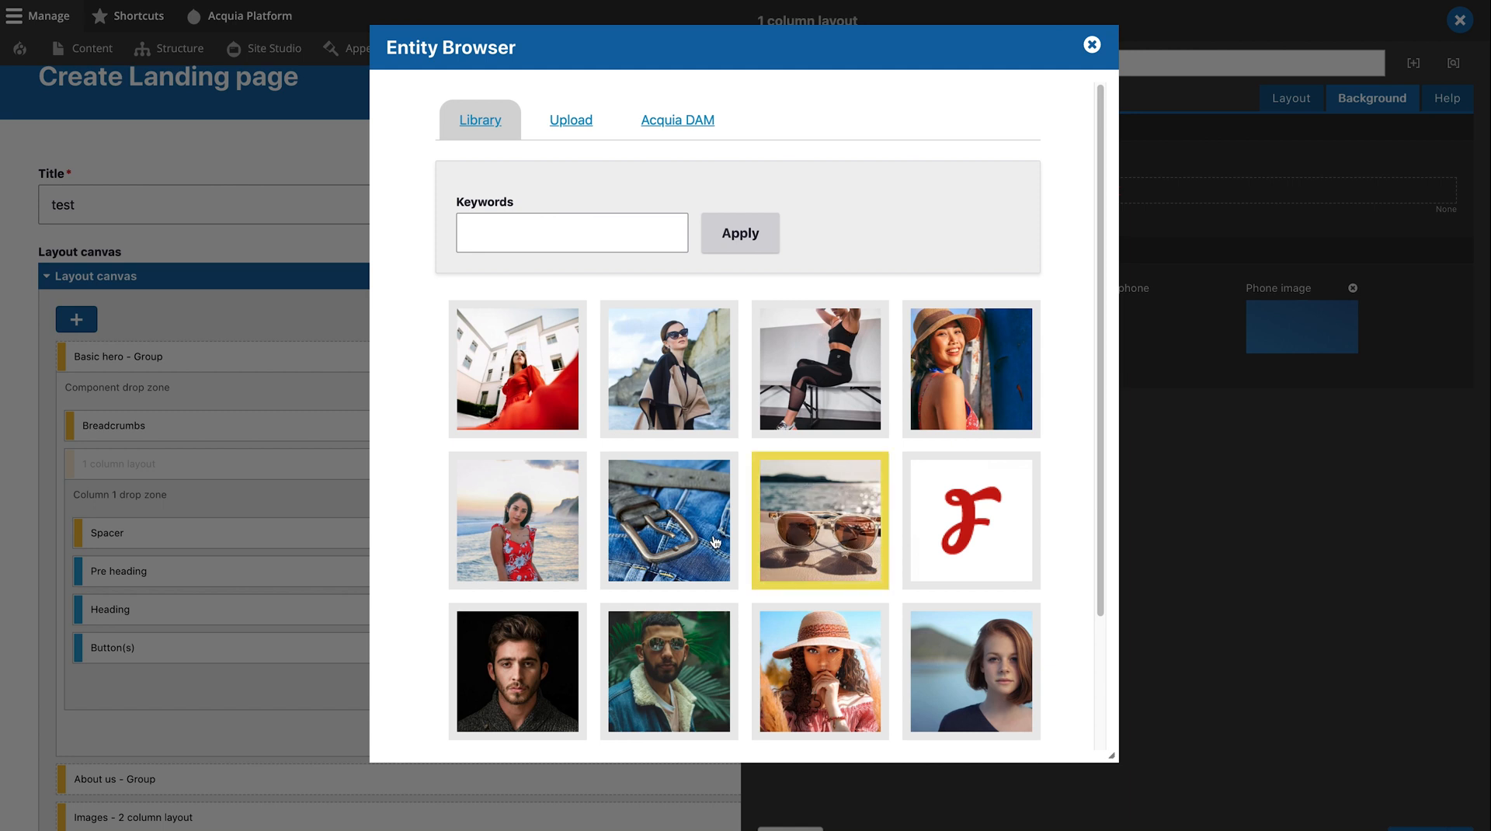
scroll(552, 655, down, 2)
click(475, 691)
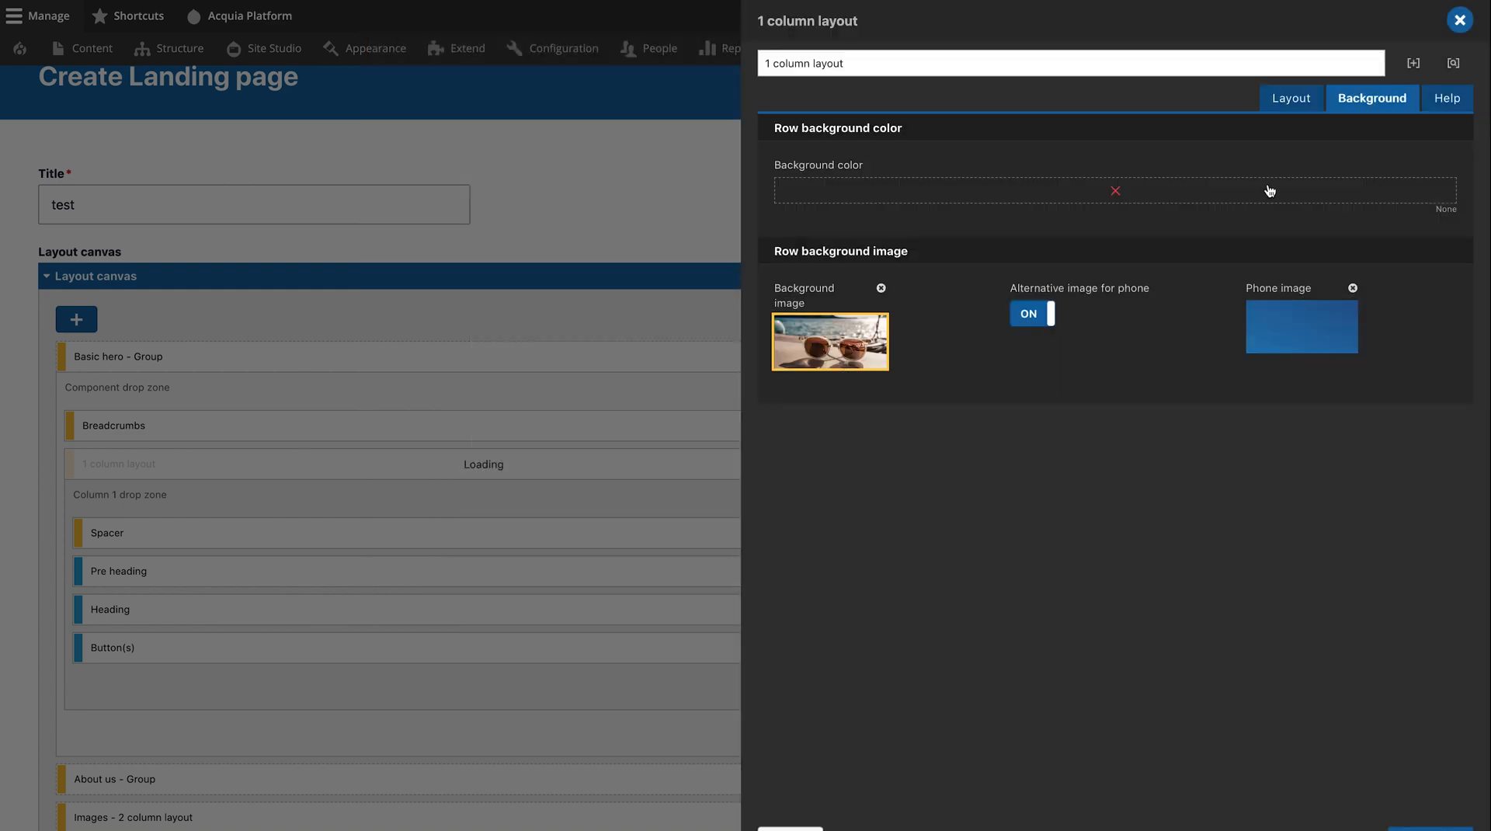
click(1425, 829)
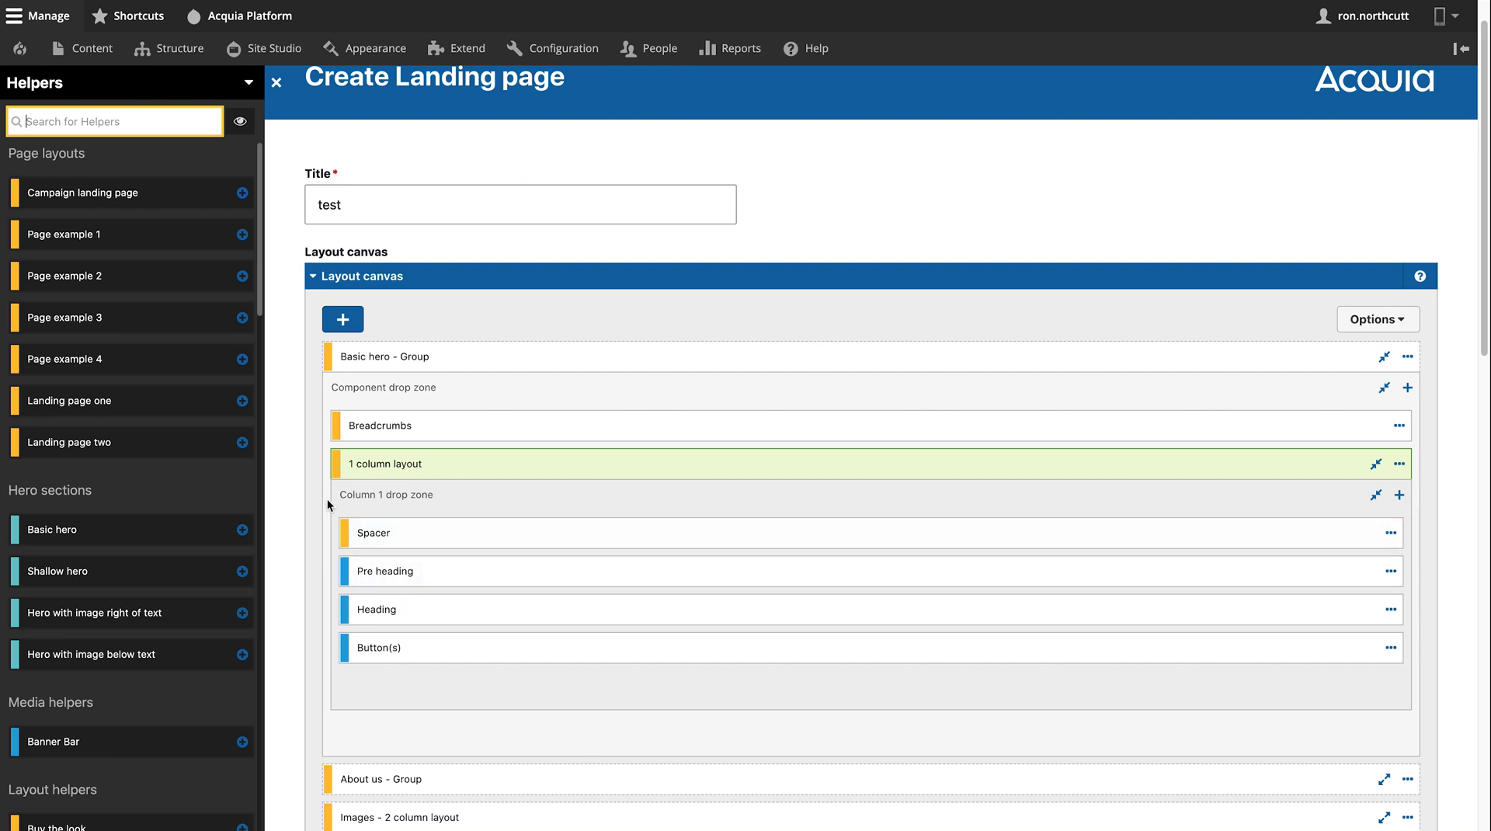
- Save the test landing page with Save as set to Draft
scroll(327, 497, down, 20)
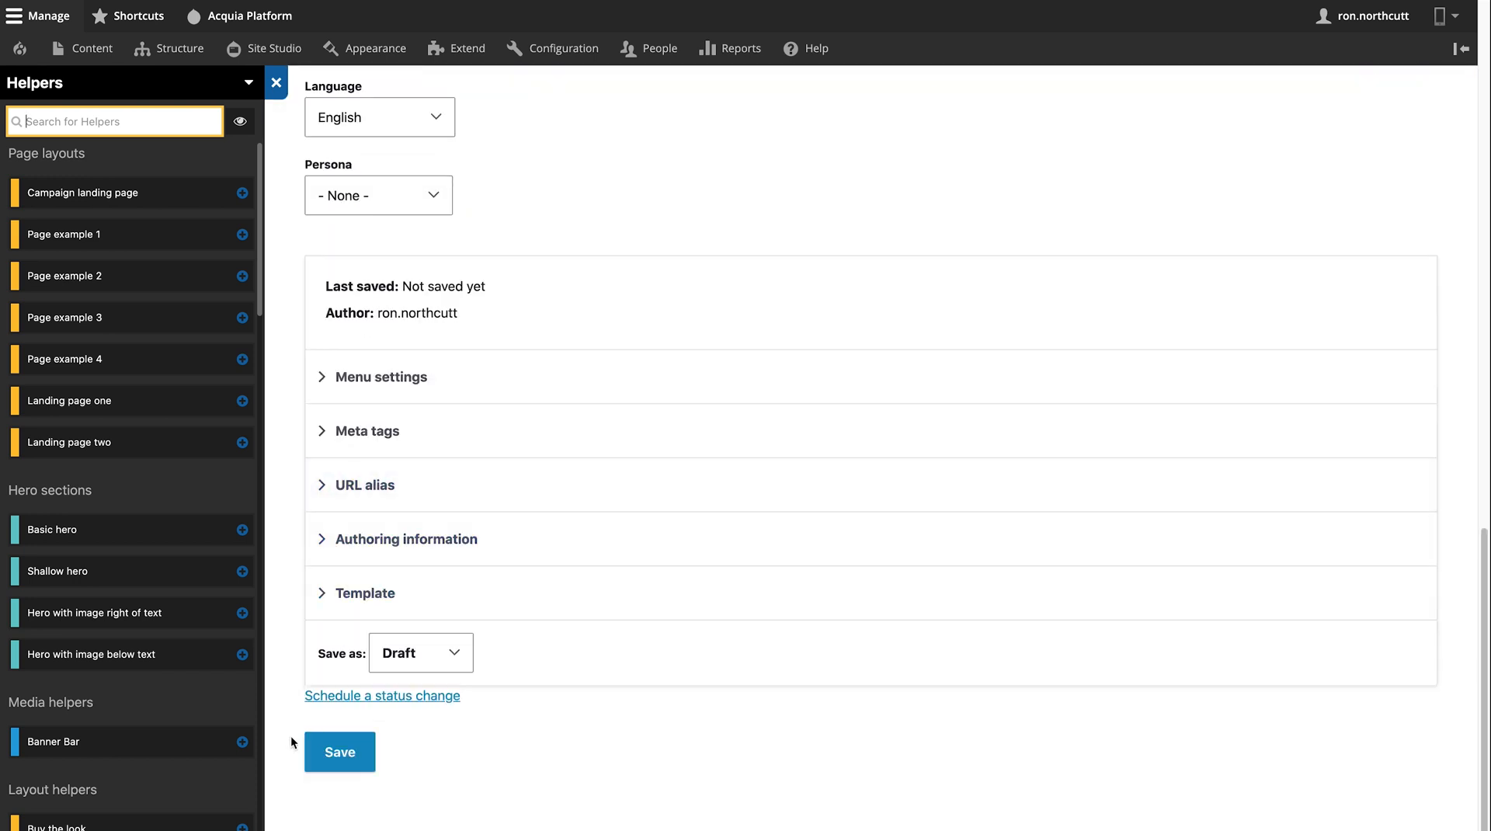
click(336, 768)
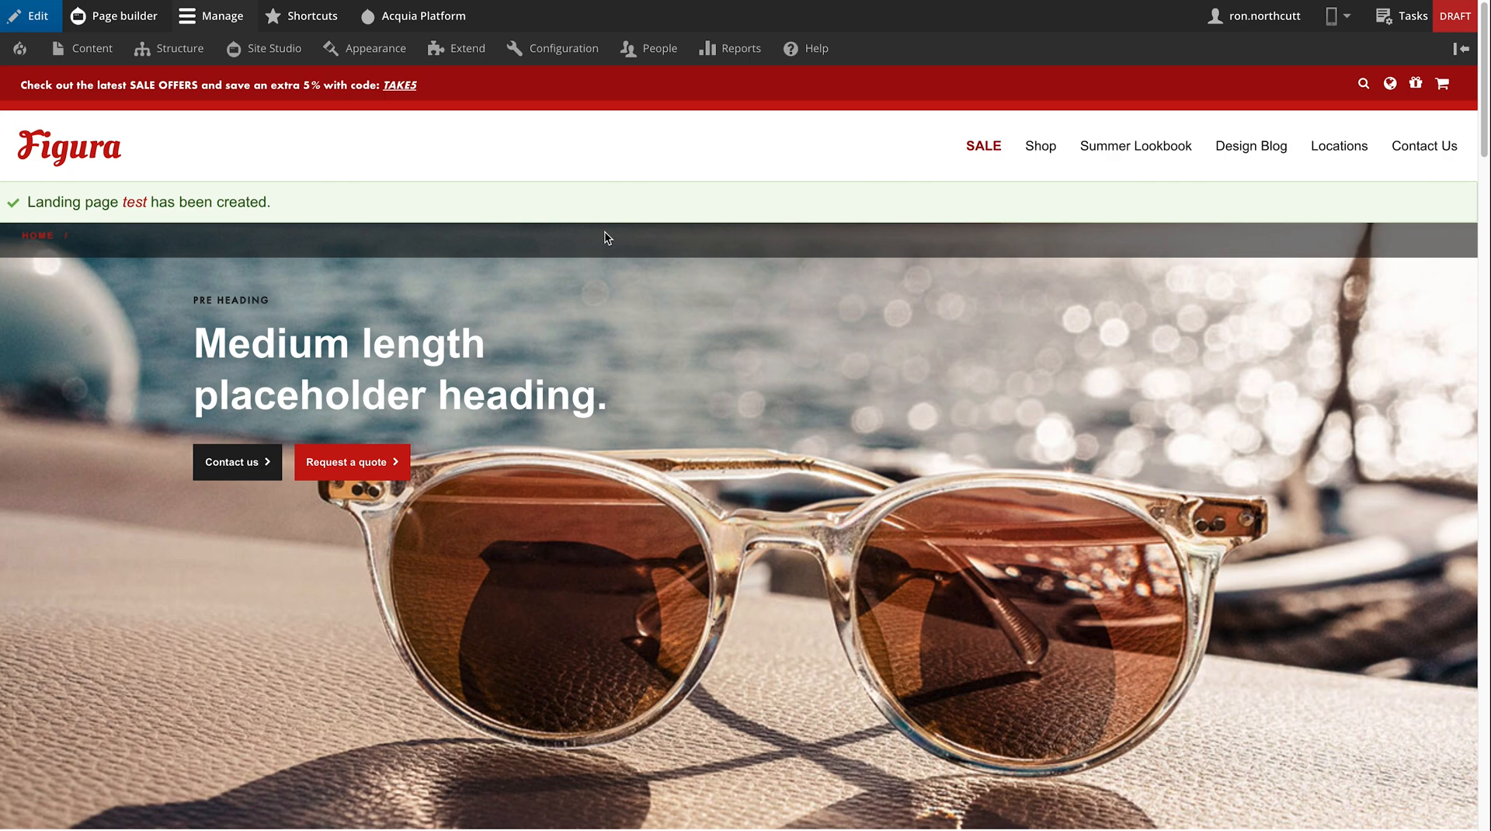
scroll(605, 233, down, 8)
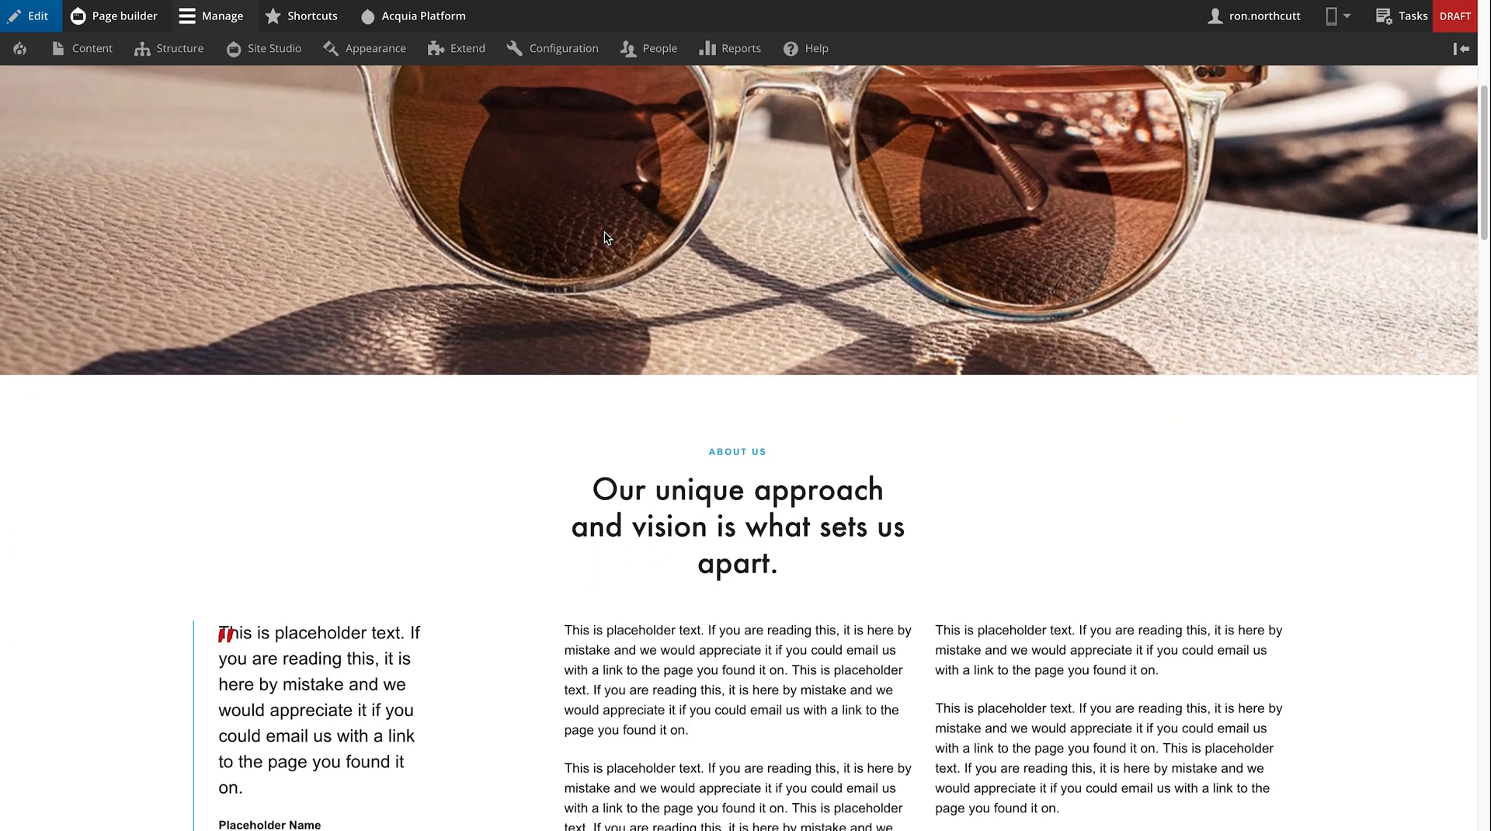
scroll(604, 231, down, 3)
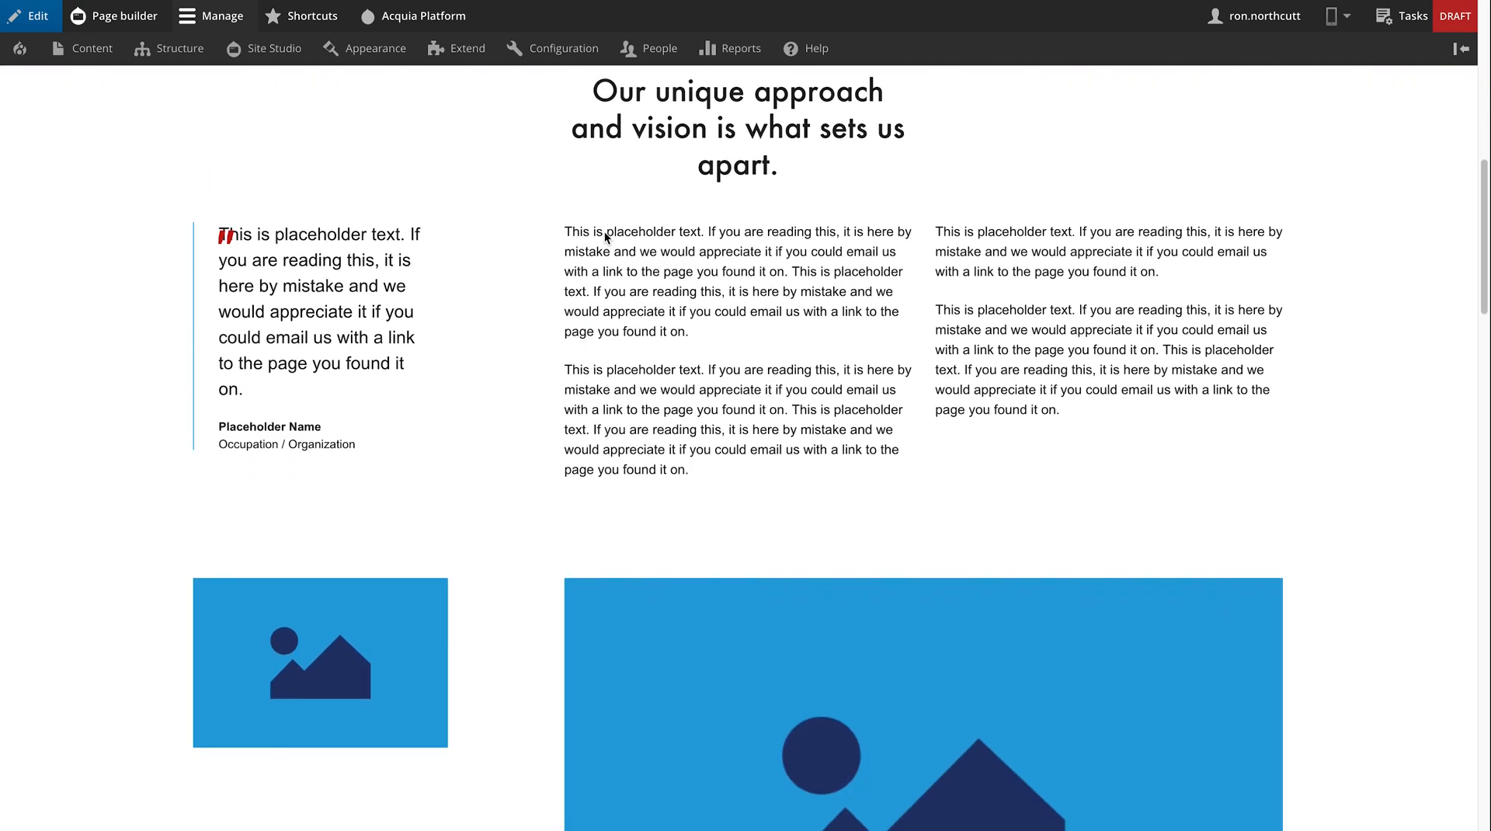
scroll(605, 233, down, 2)
scroll(604, 233, down, 12)
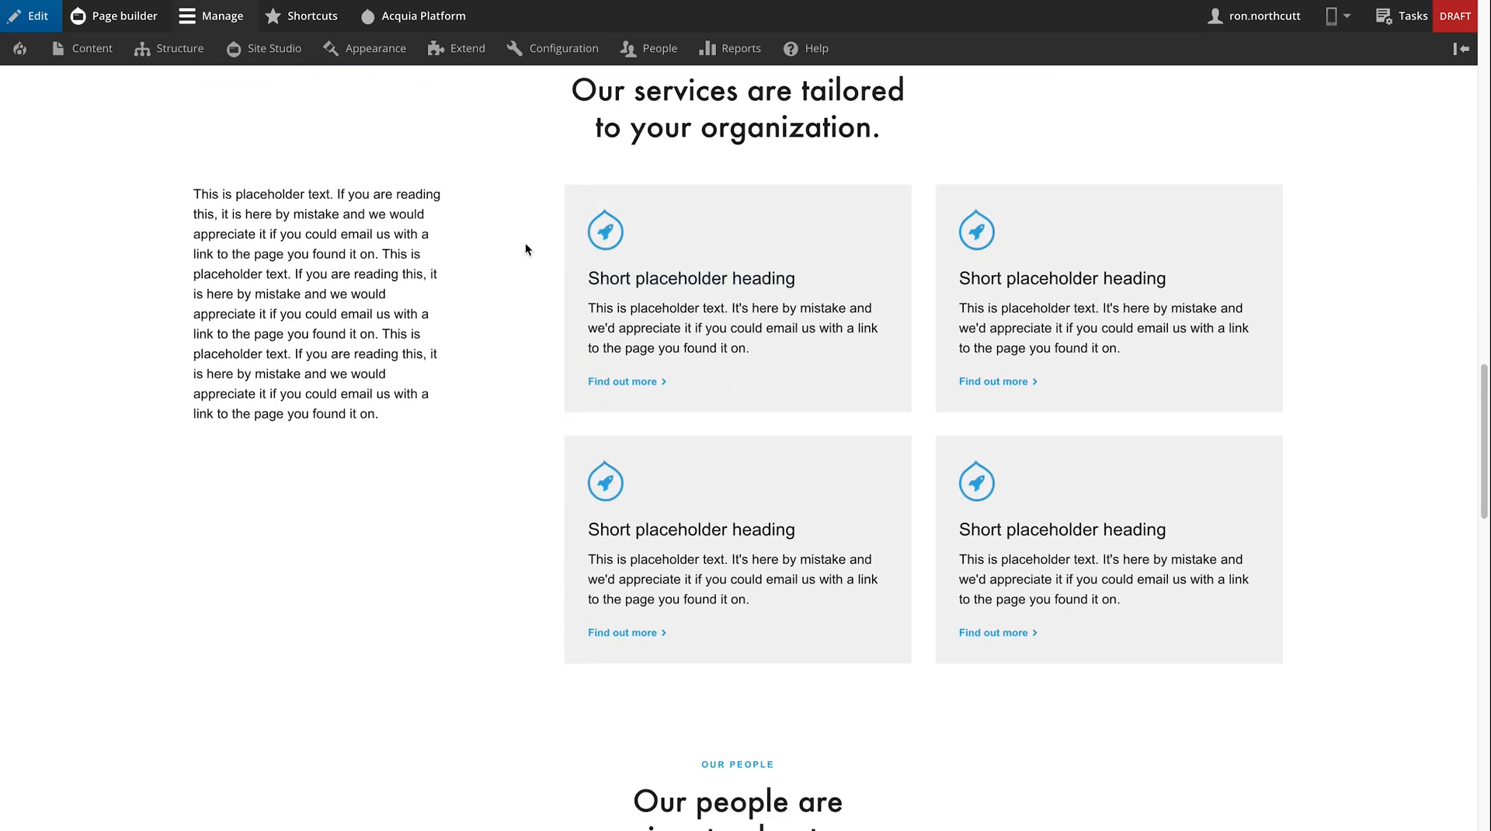
scroll(526, 250, down, 10)
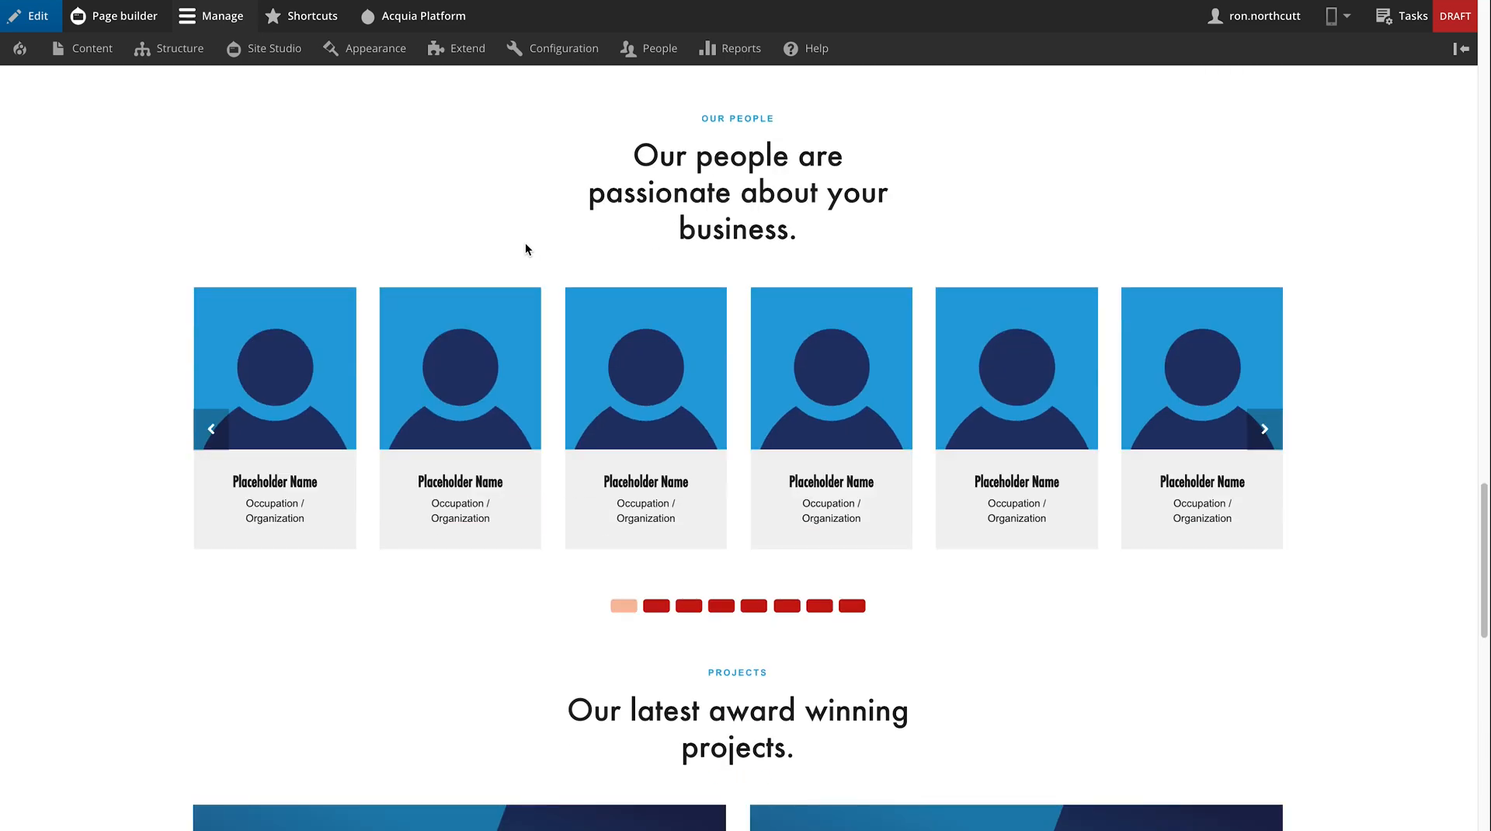
scroll(526, 249, down, 15)
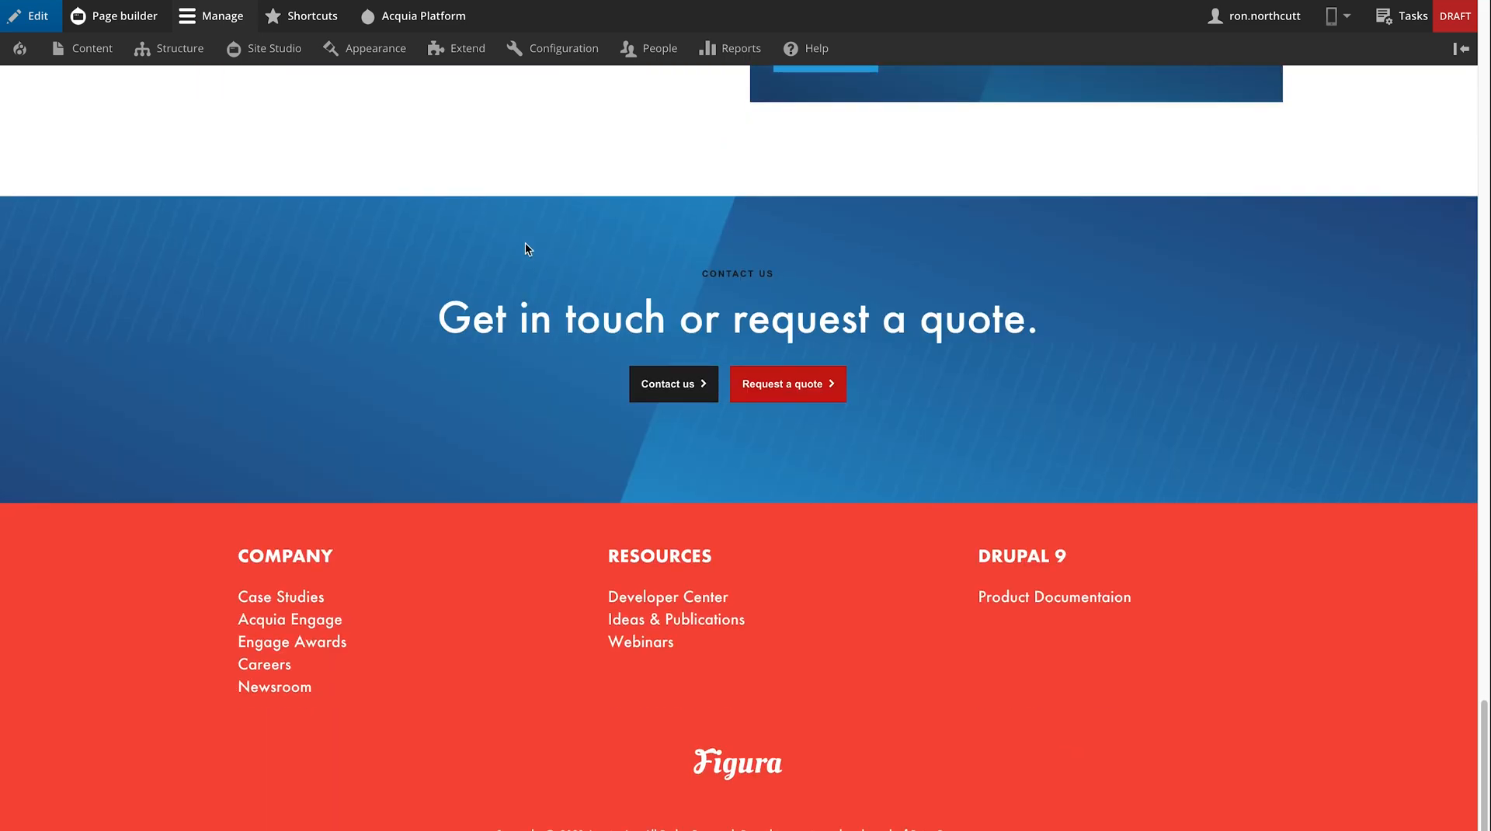
scroll(525, 244, up, 20)
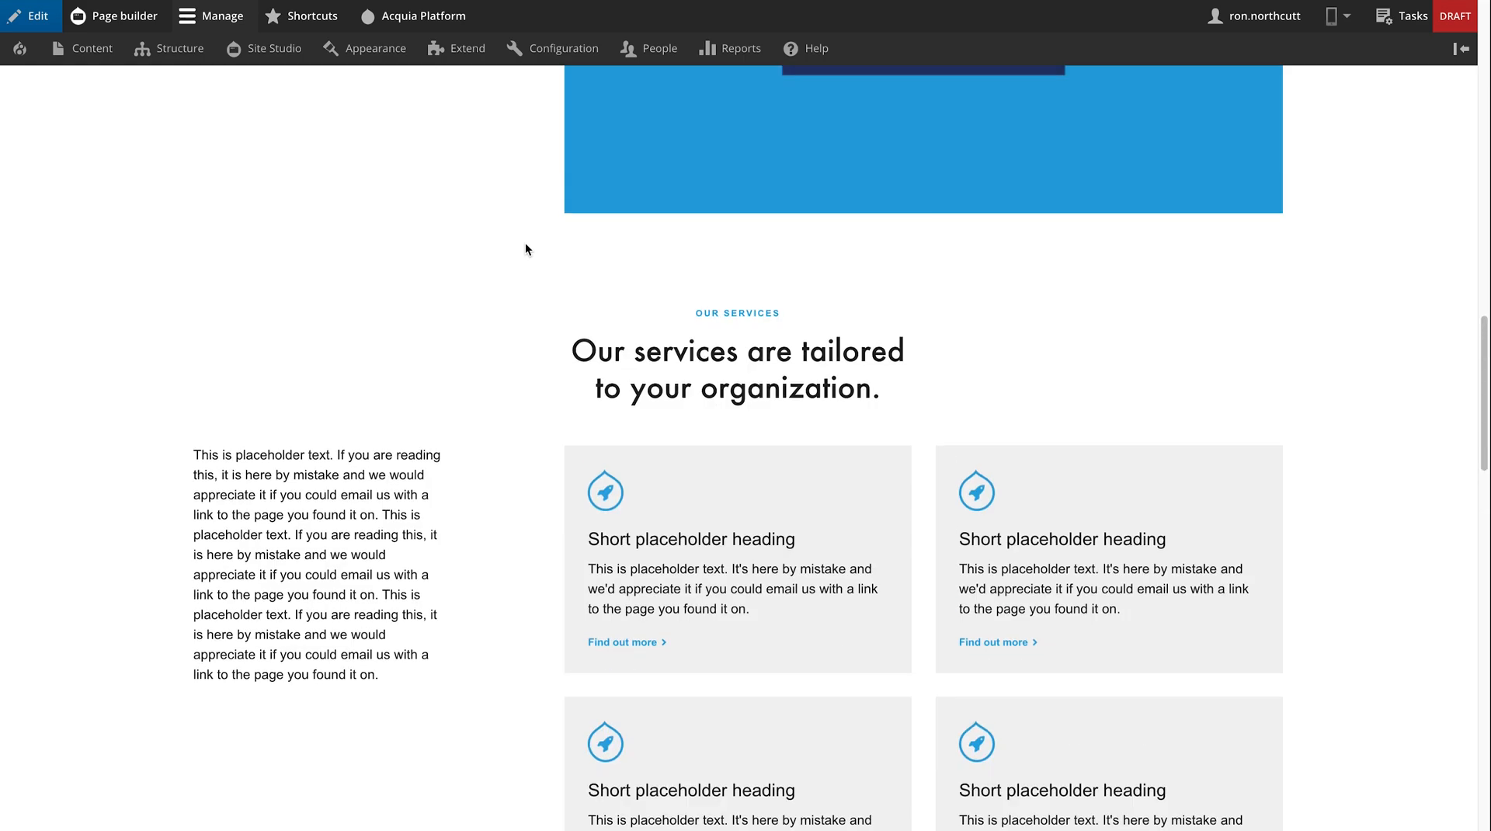
scroll(525, 249, up, 10)
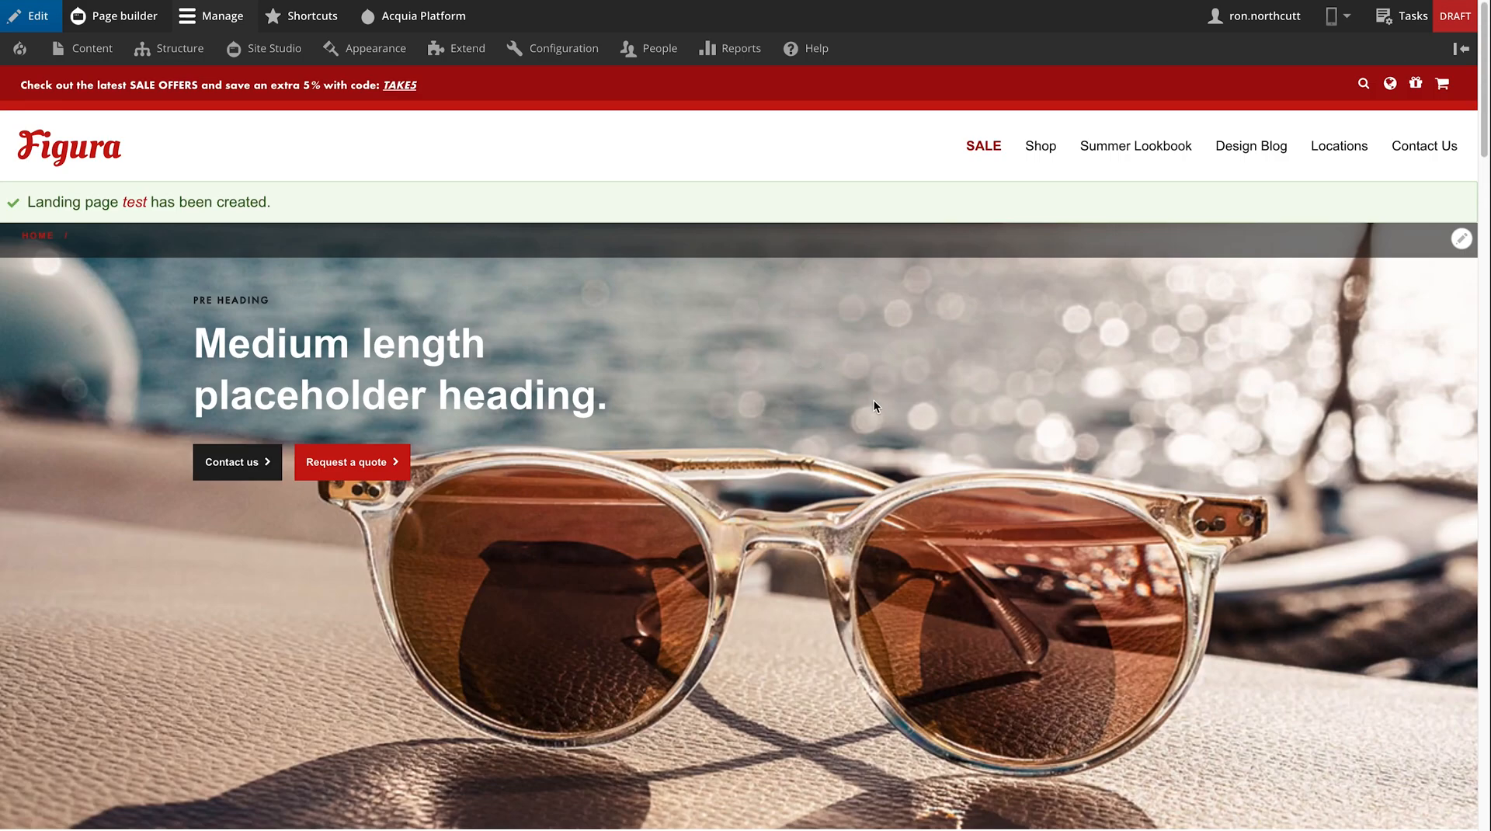
scroll(863, 393, down, 2)
- Send the test page to review, moving it from Draft to In Review
click(1433, 21)
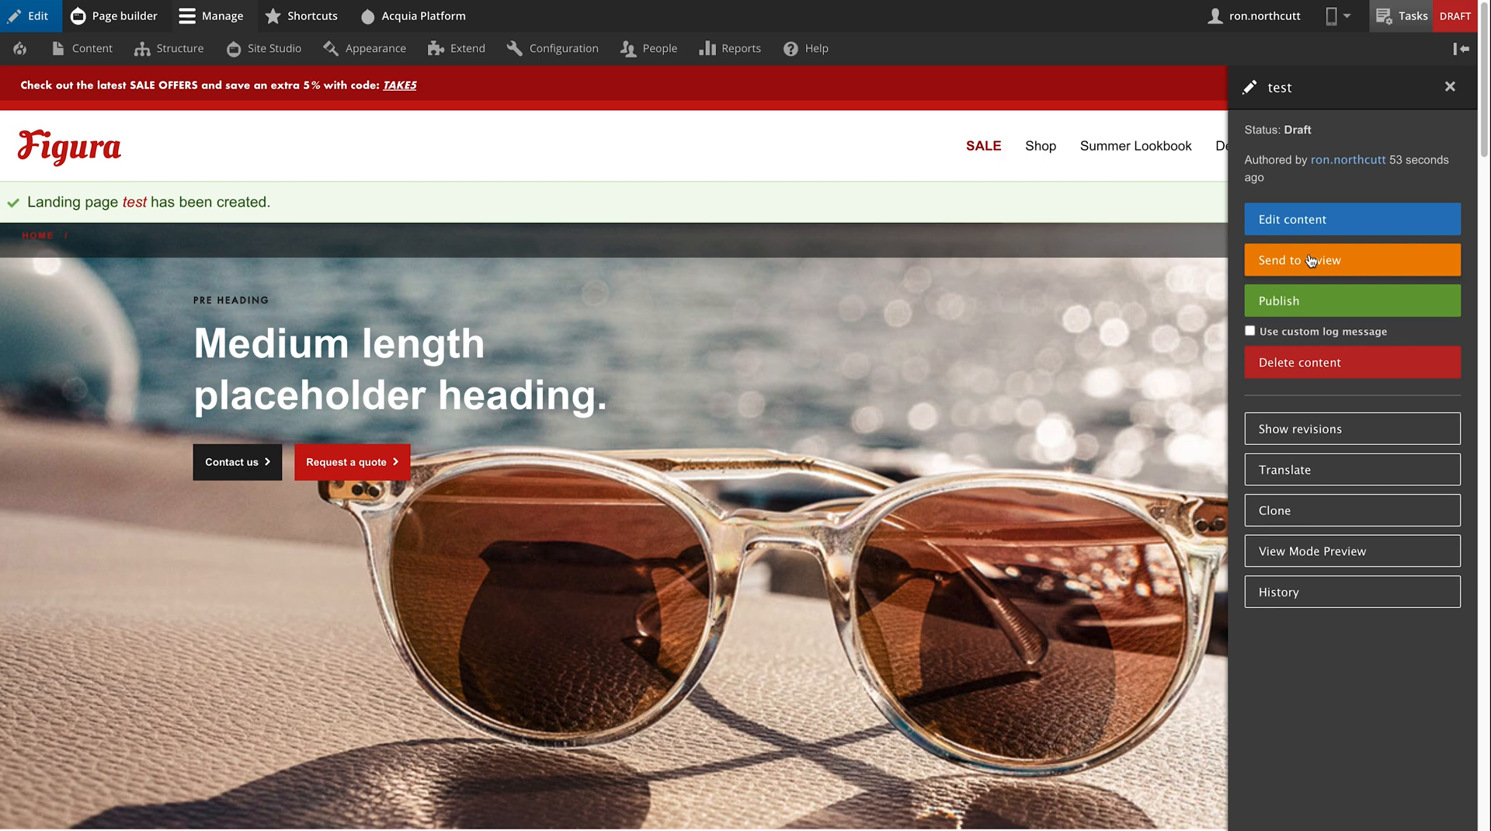
click(1310, 260)
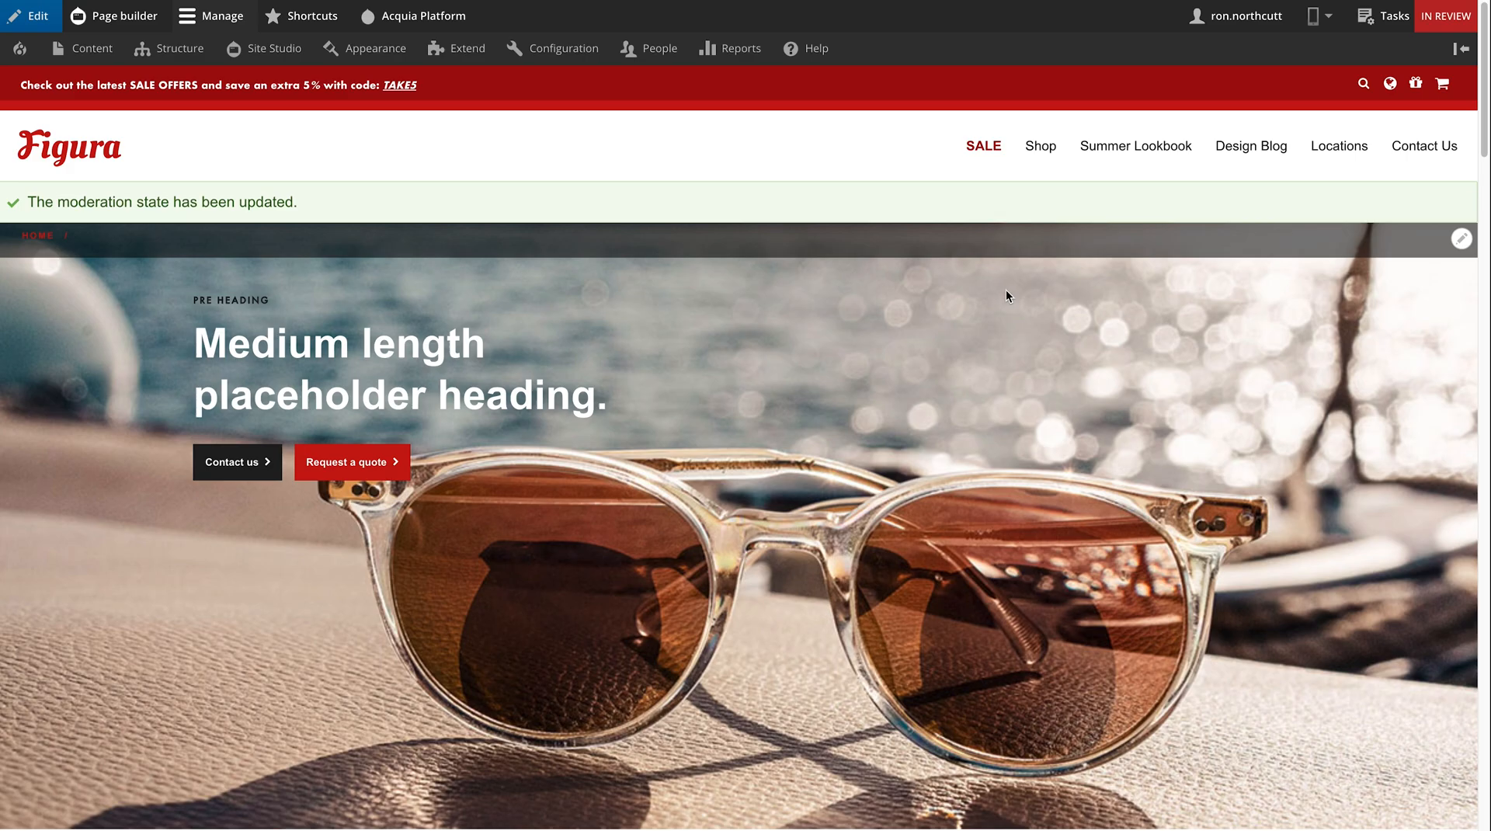
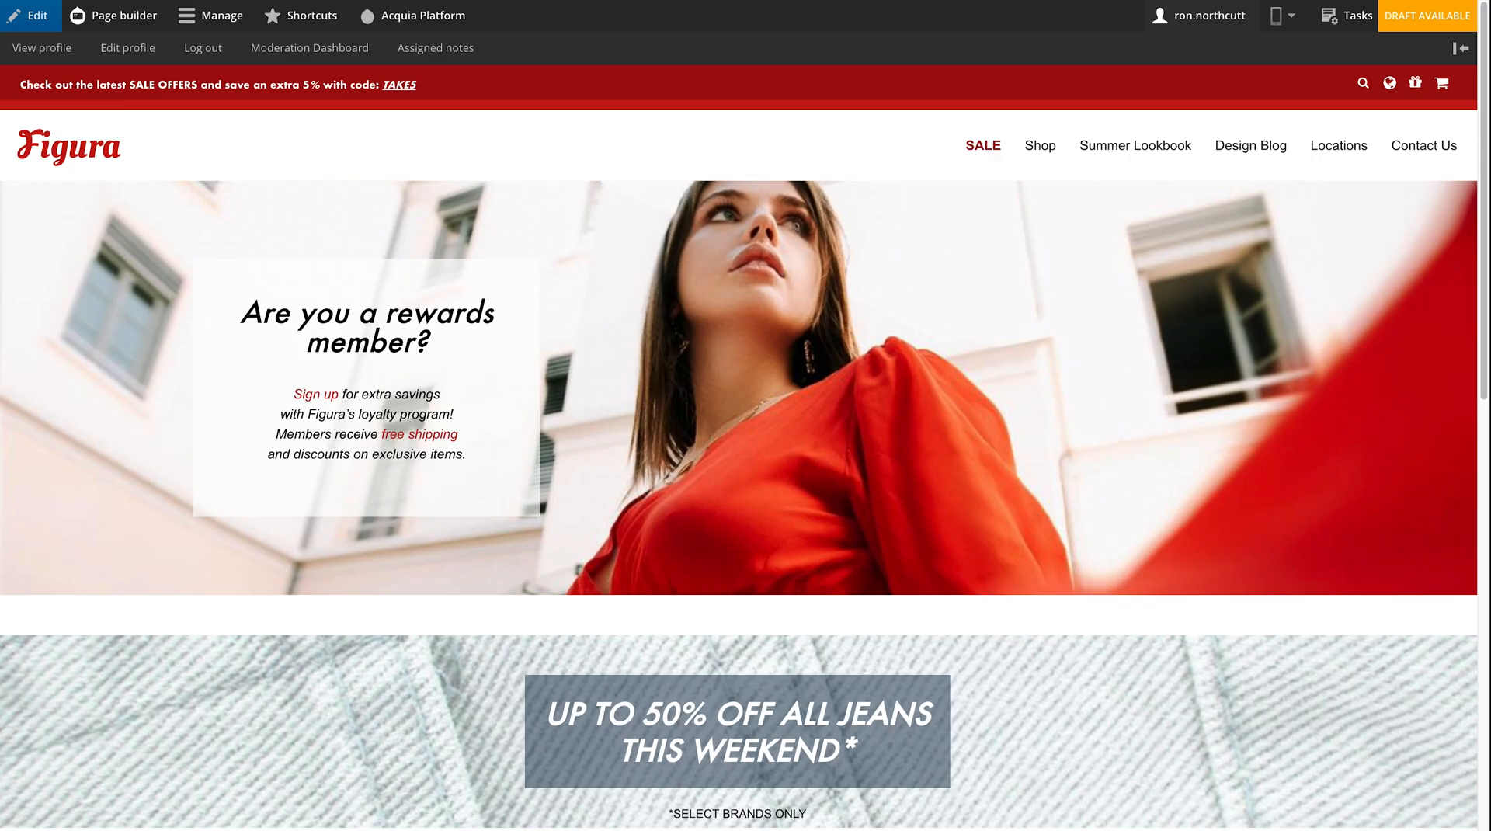
- Open the 'test' page from the Content in review list on the Moderation Dashboard
click(302, 50)
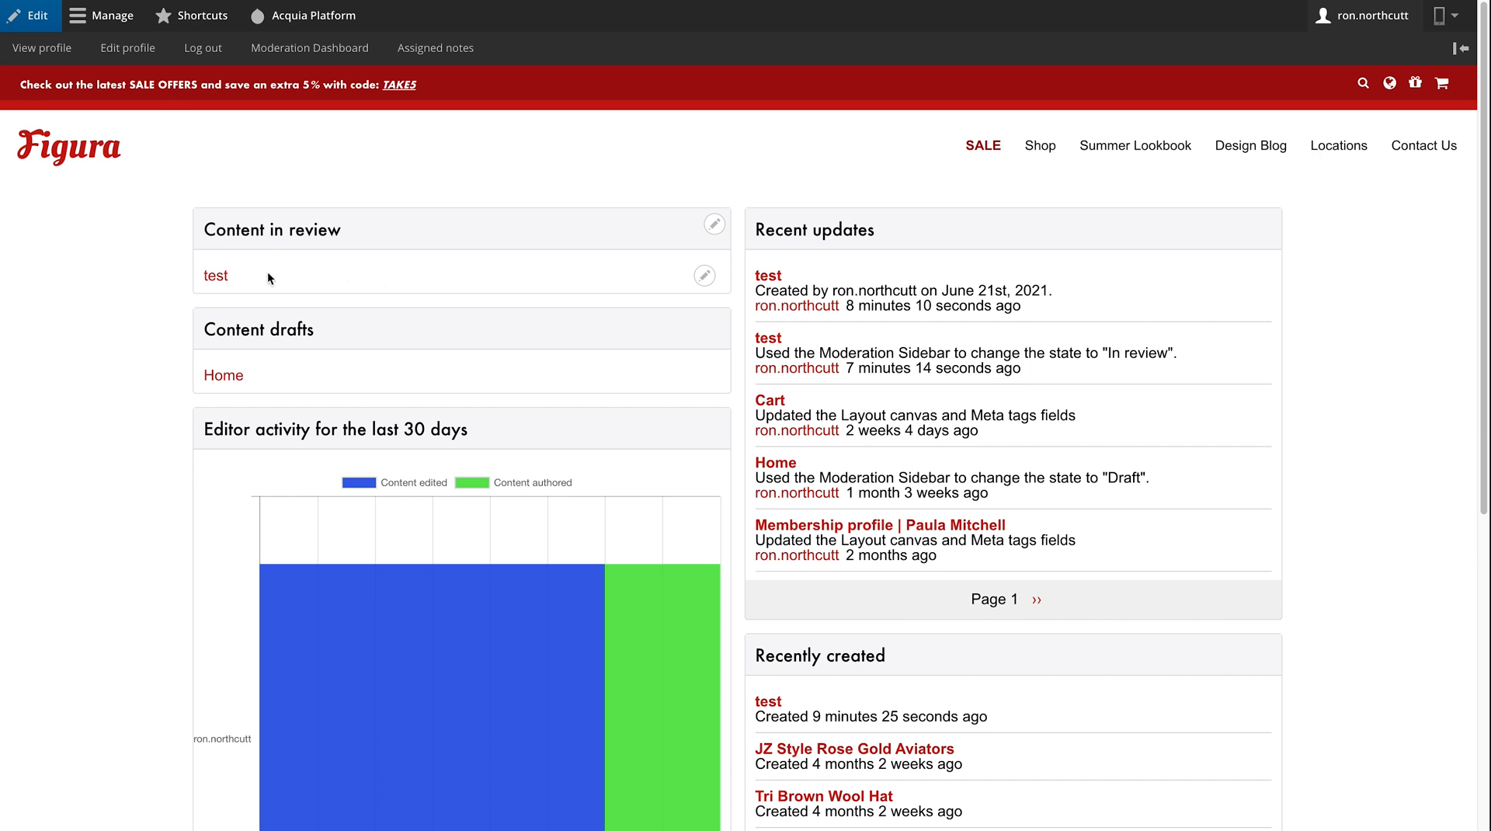
click(215, 277)
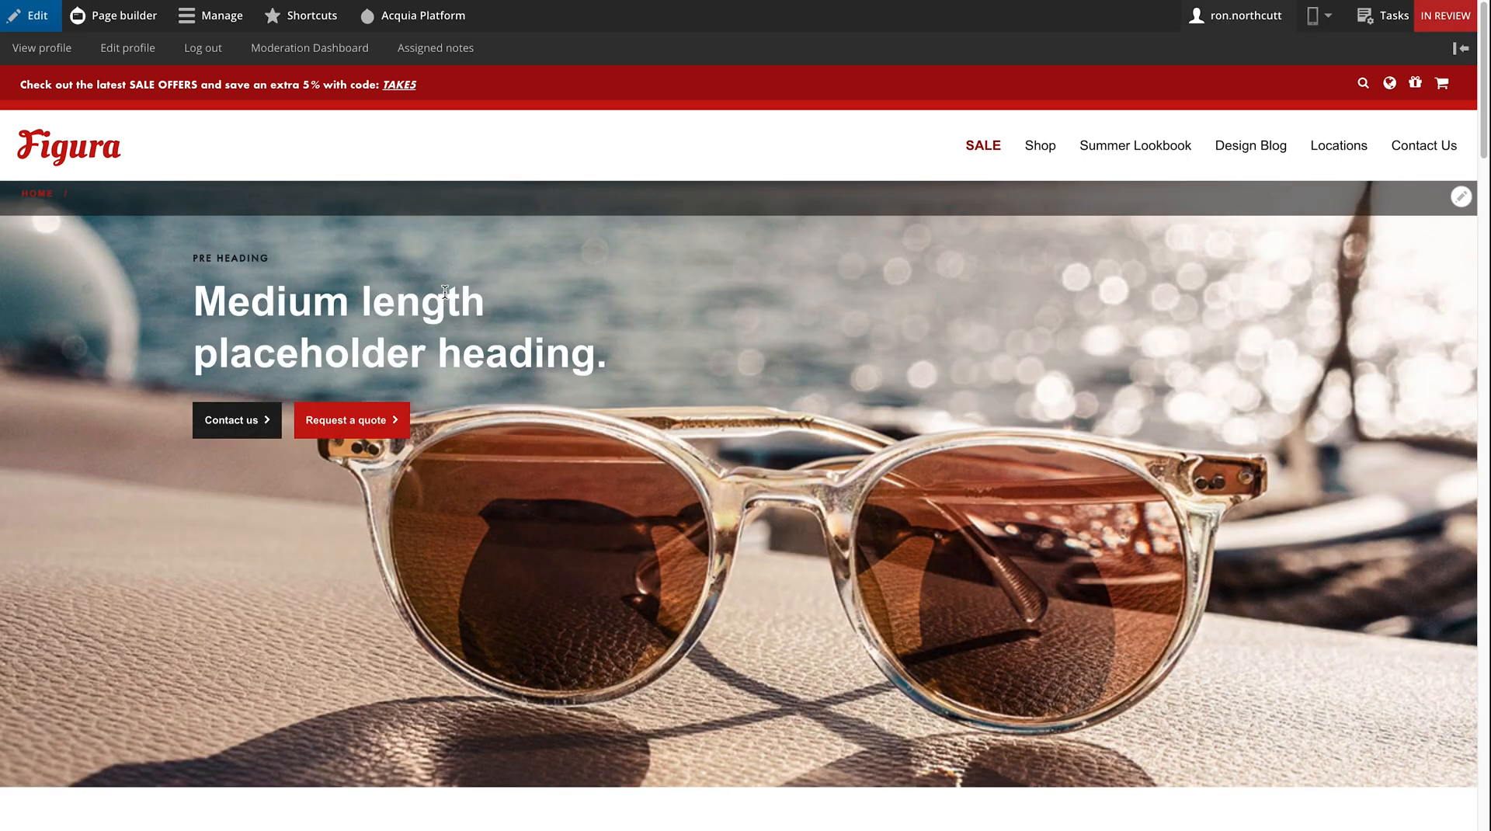
- Open the edit form for the in-review test landing page from the Tasks moderation sidebar
scroll(445, 292, down, 10)
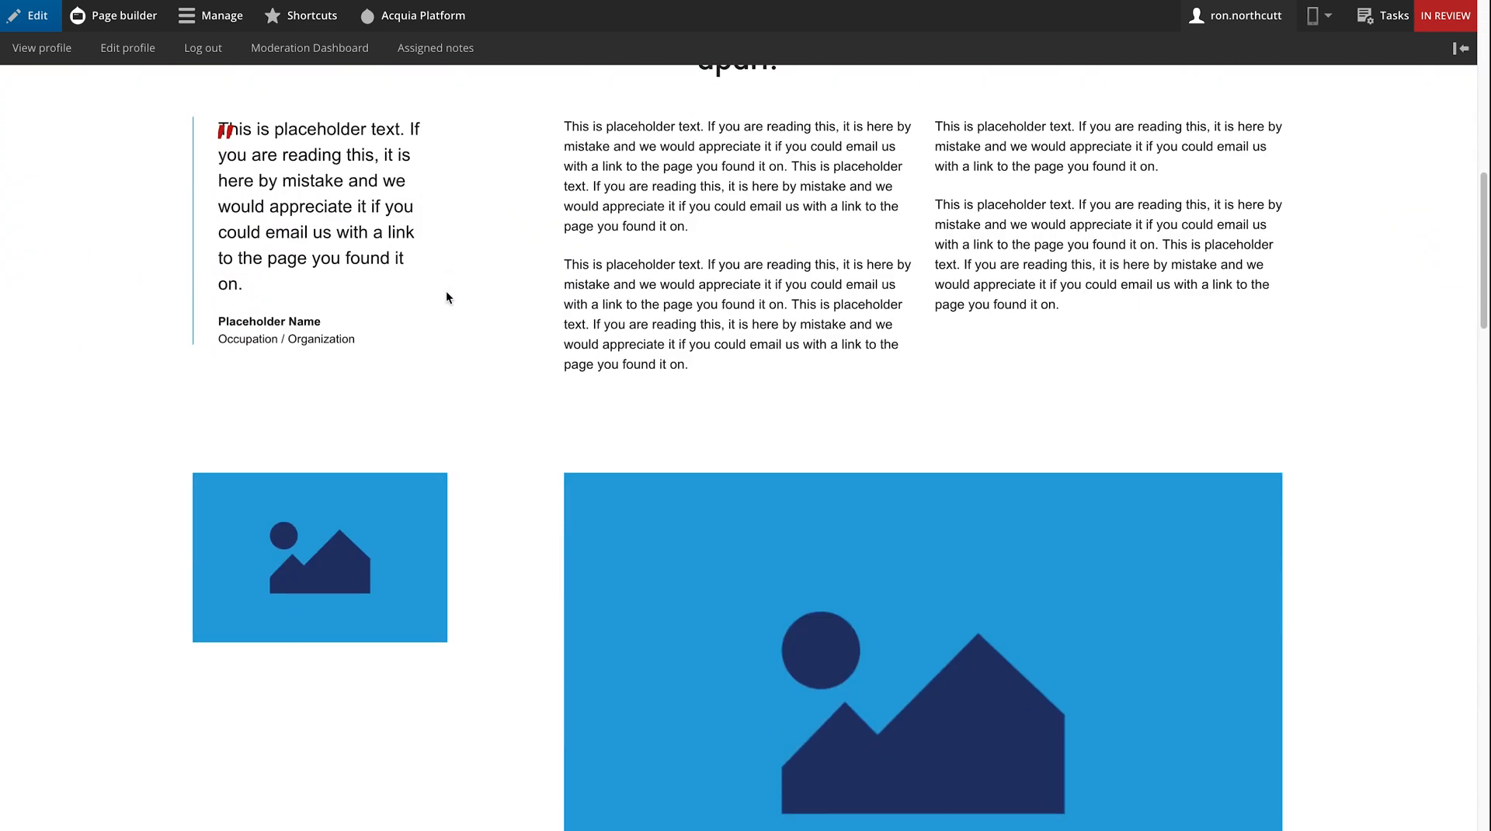
scroll(446, 292, up, 10)
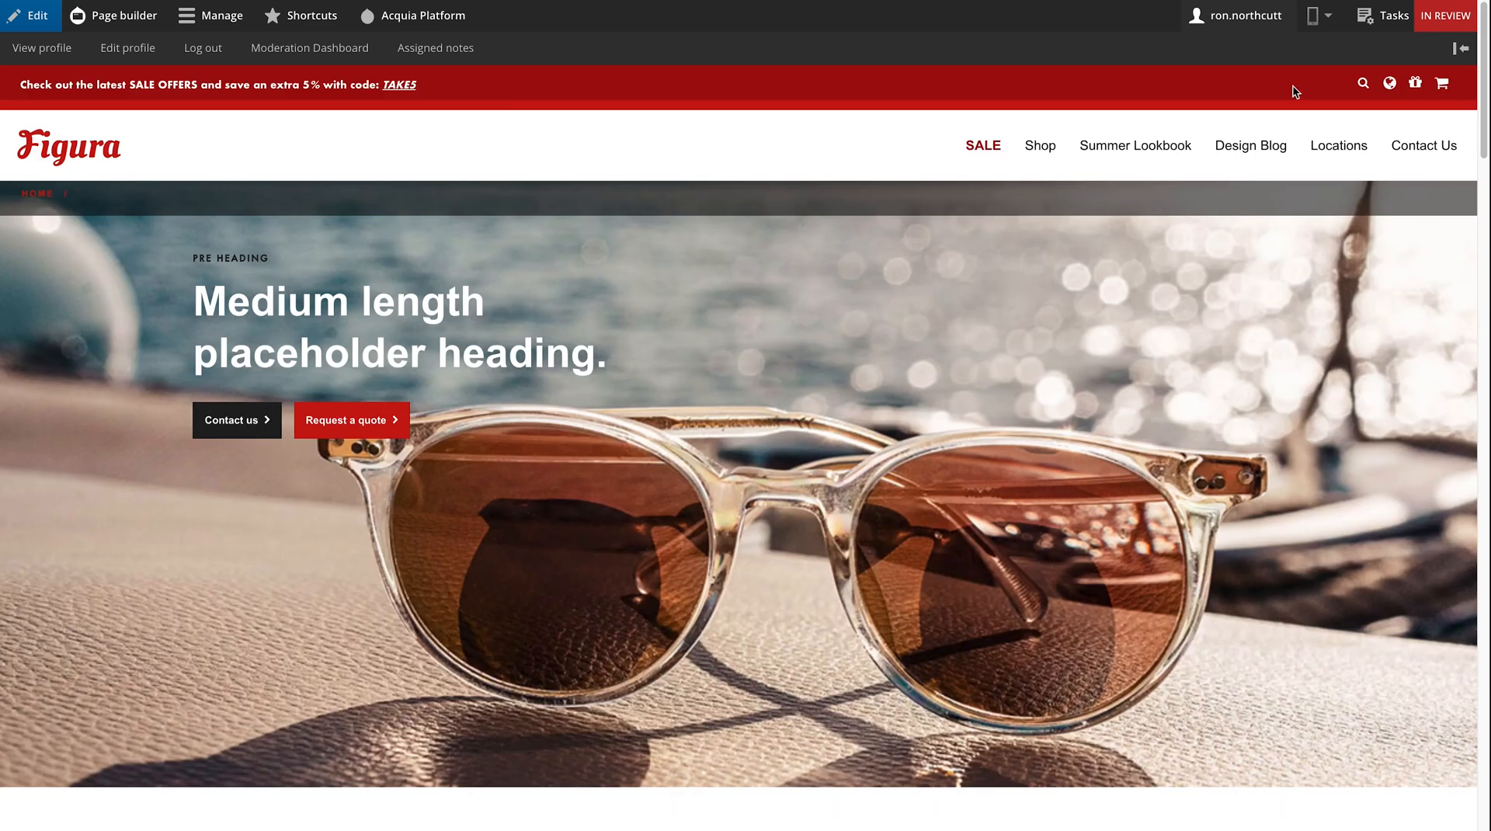
click(1394, 17)
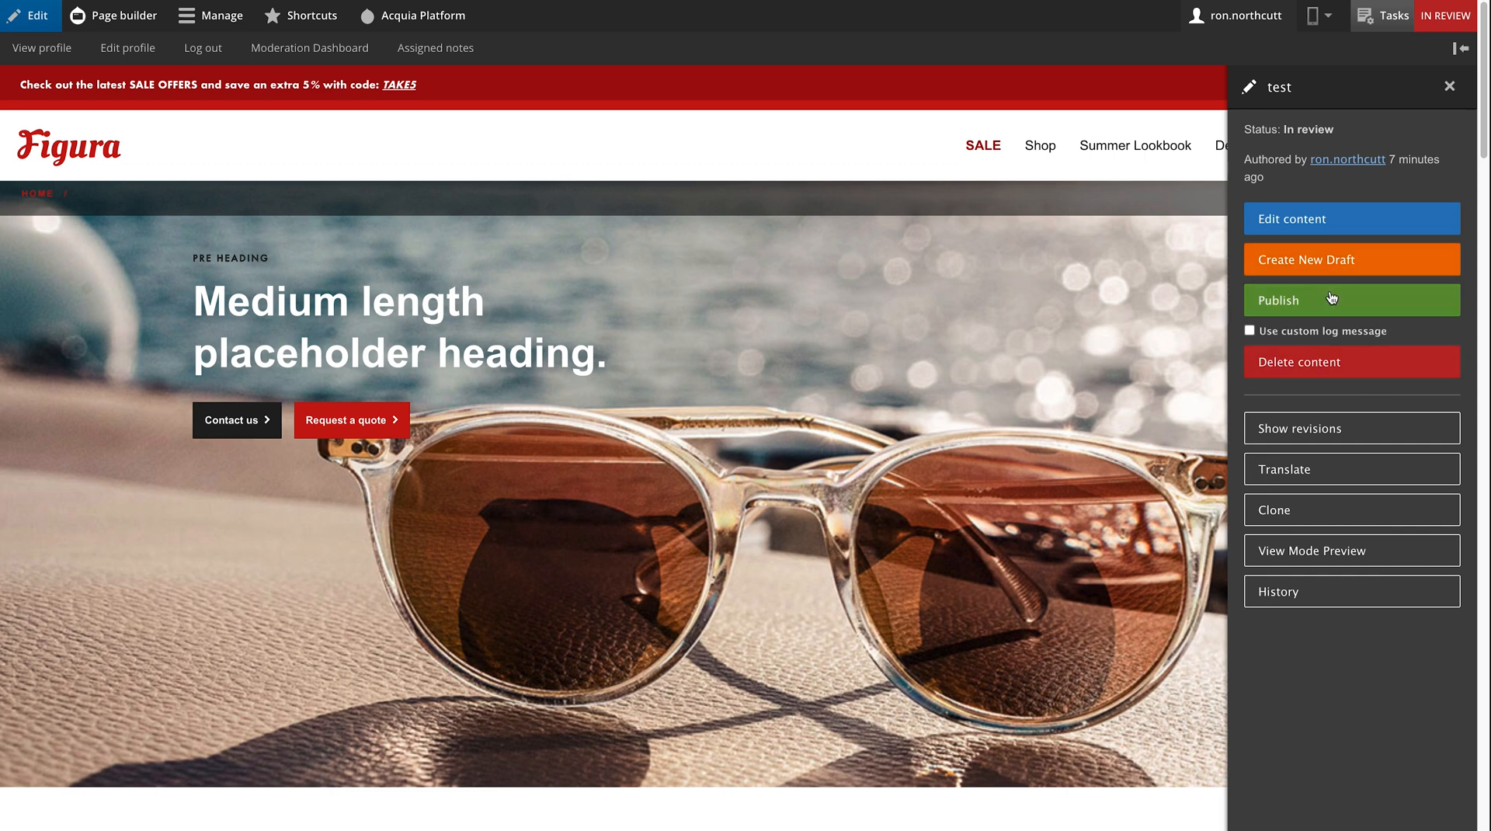
click(1302, 221)
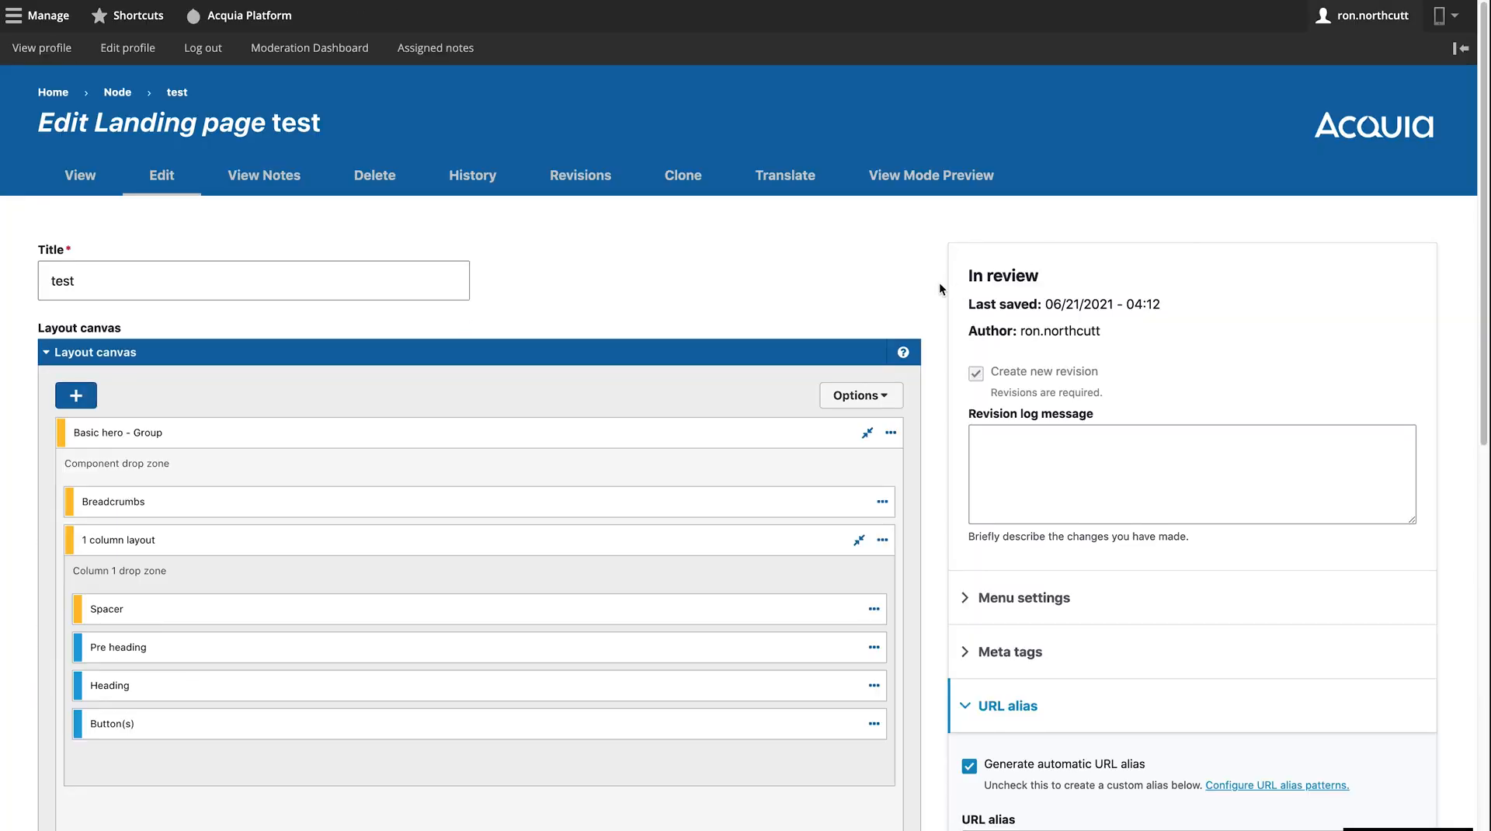
- Schedule the test page to change to Published on 06/20/2021 at 23:21
scroll(939, 284, down, 8)
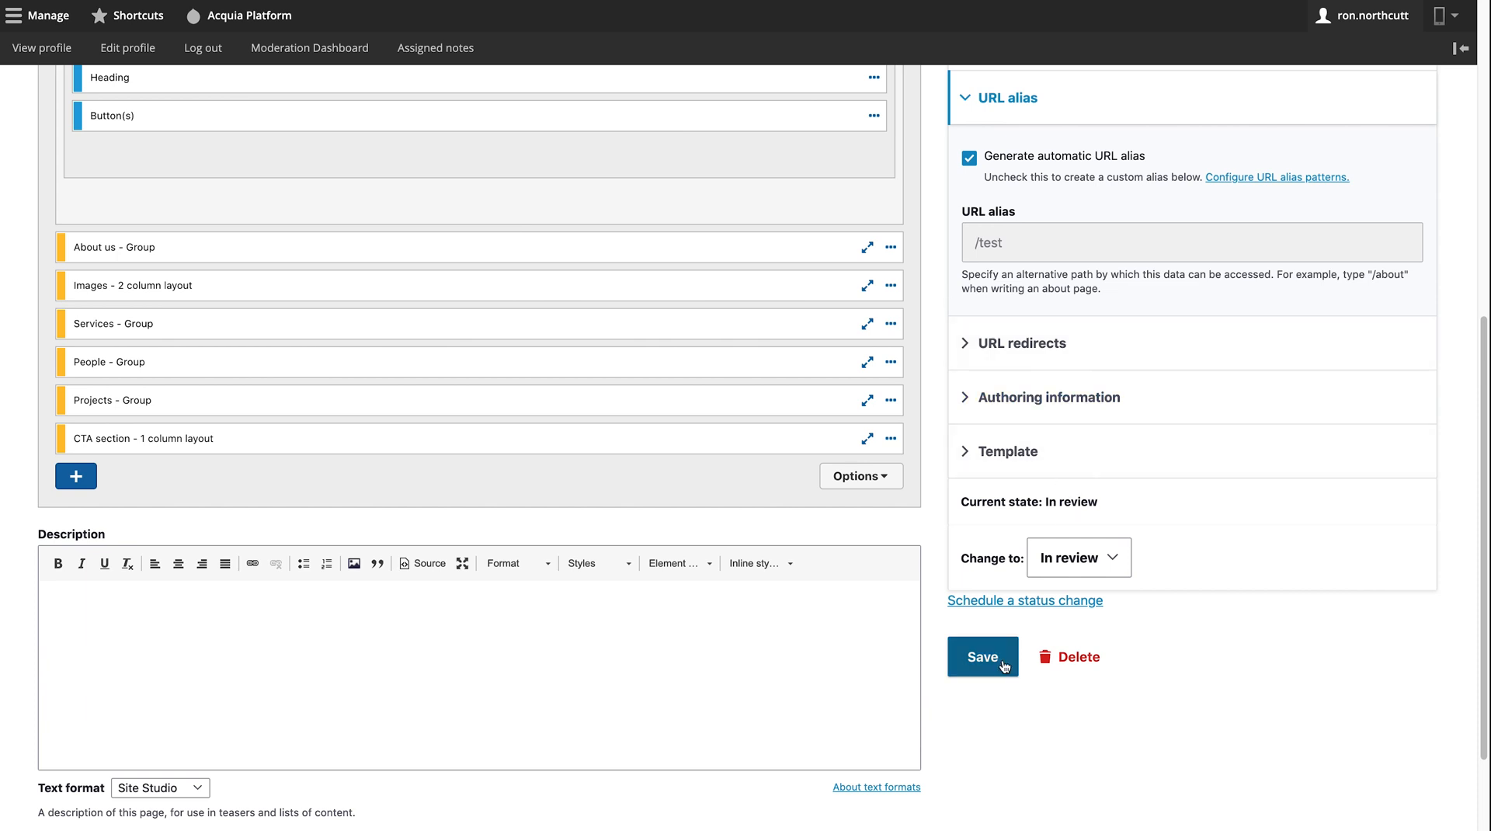
click(981, 608)
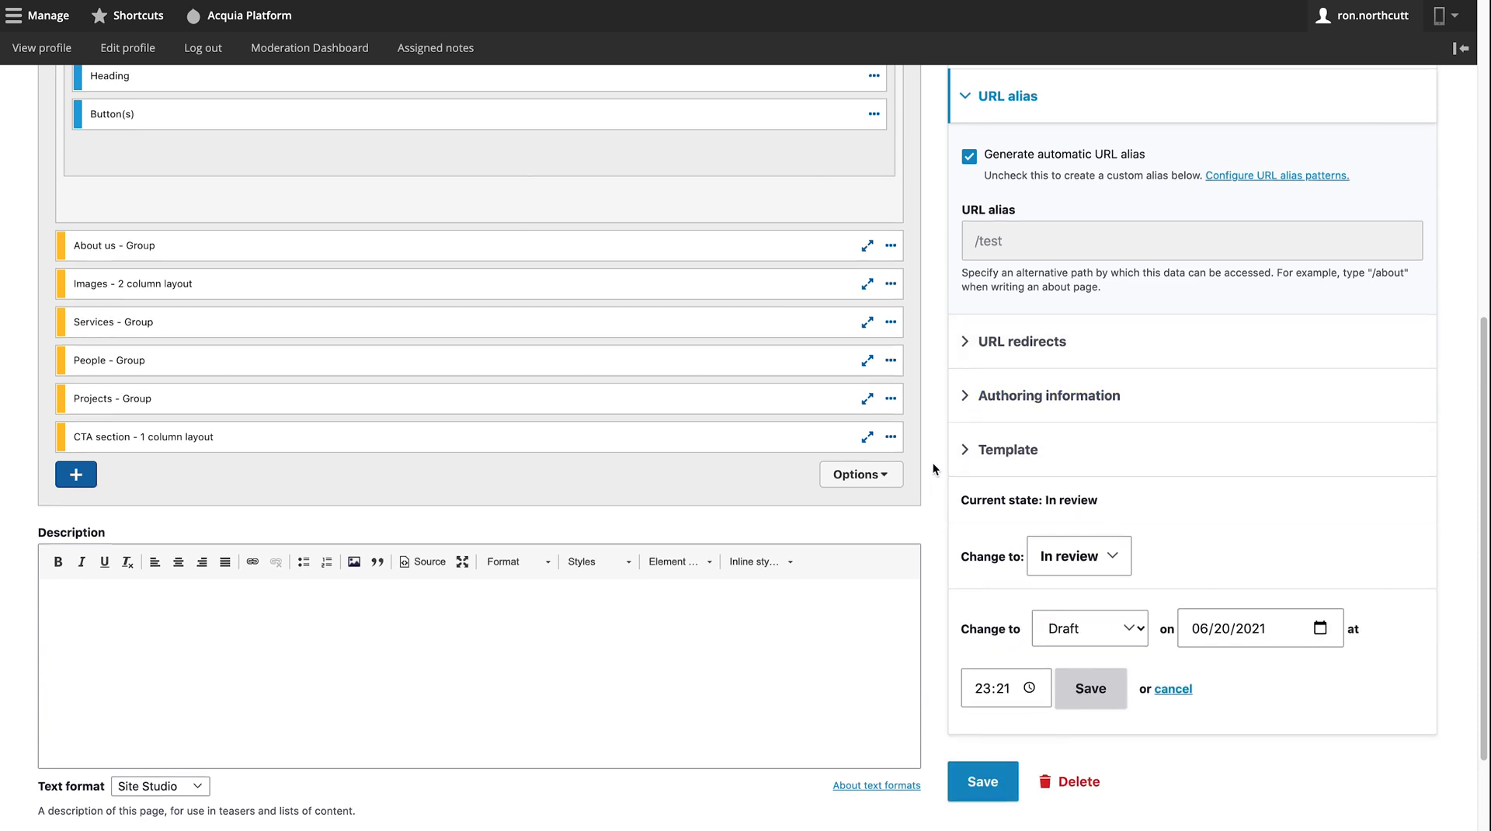
scroll(966, 463, down, 3)
click(1126, 440)
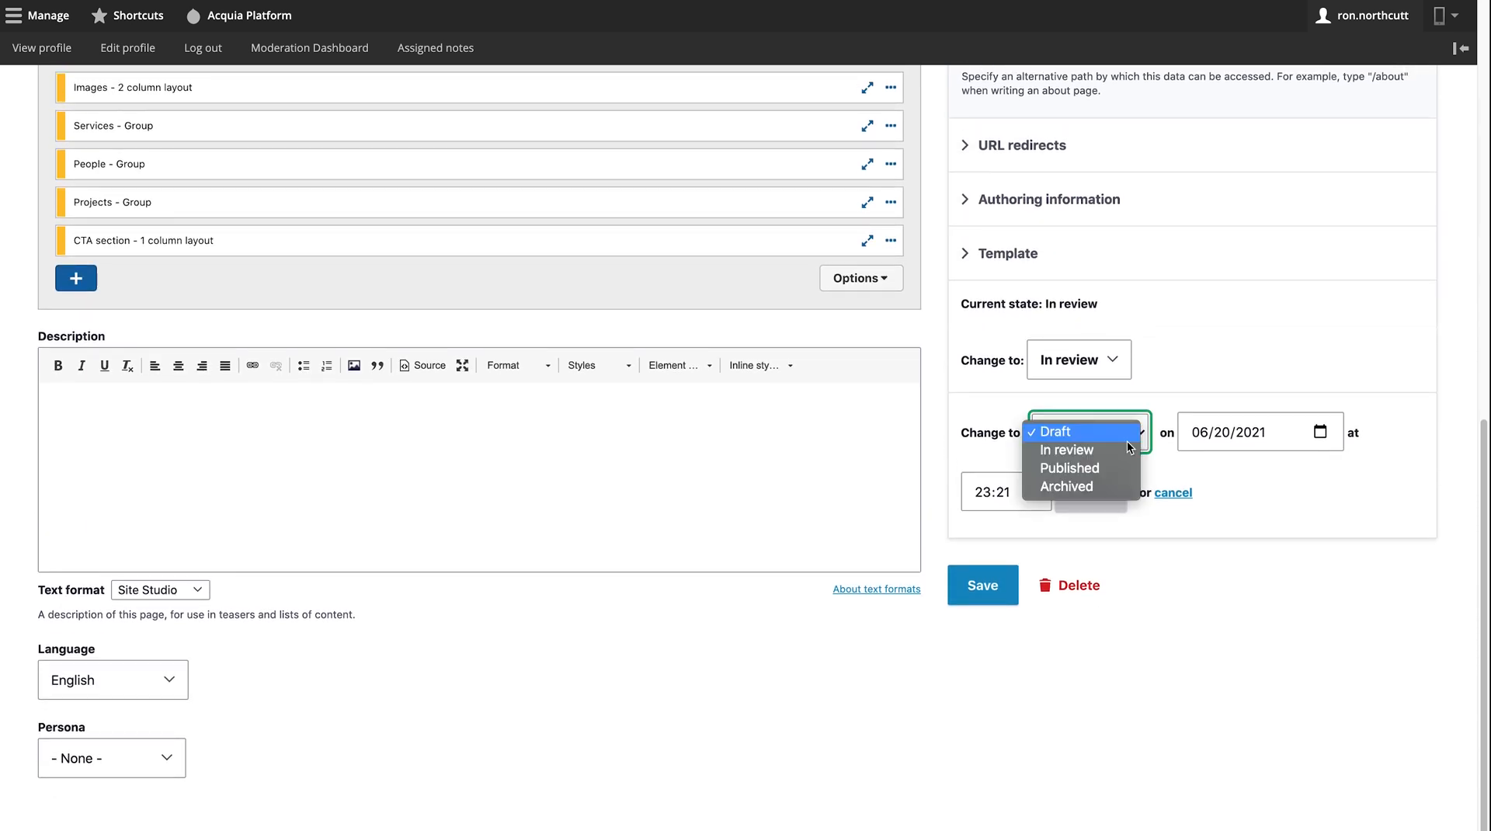
click(1095, 468)
click(1227, 435)
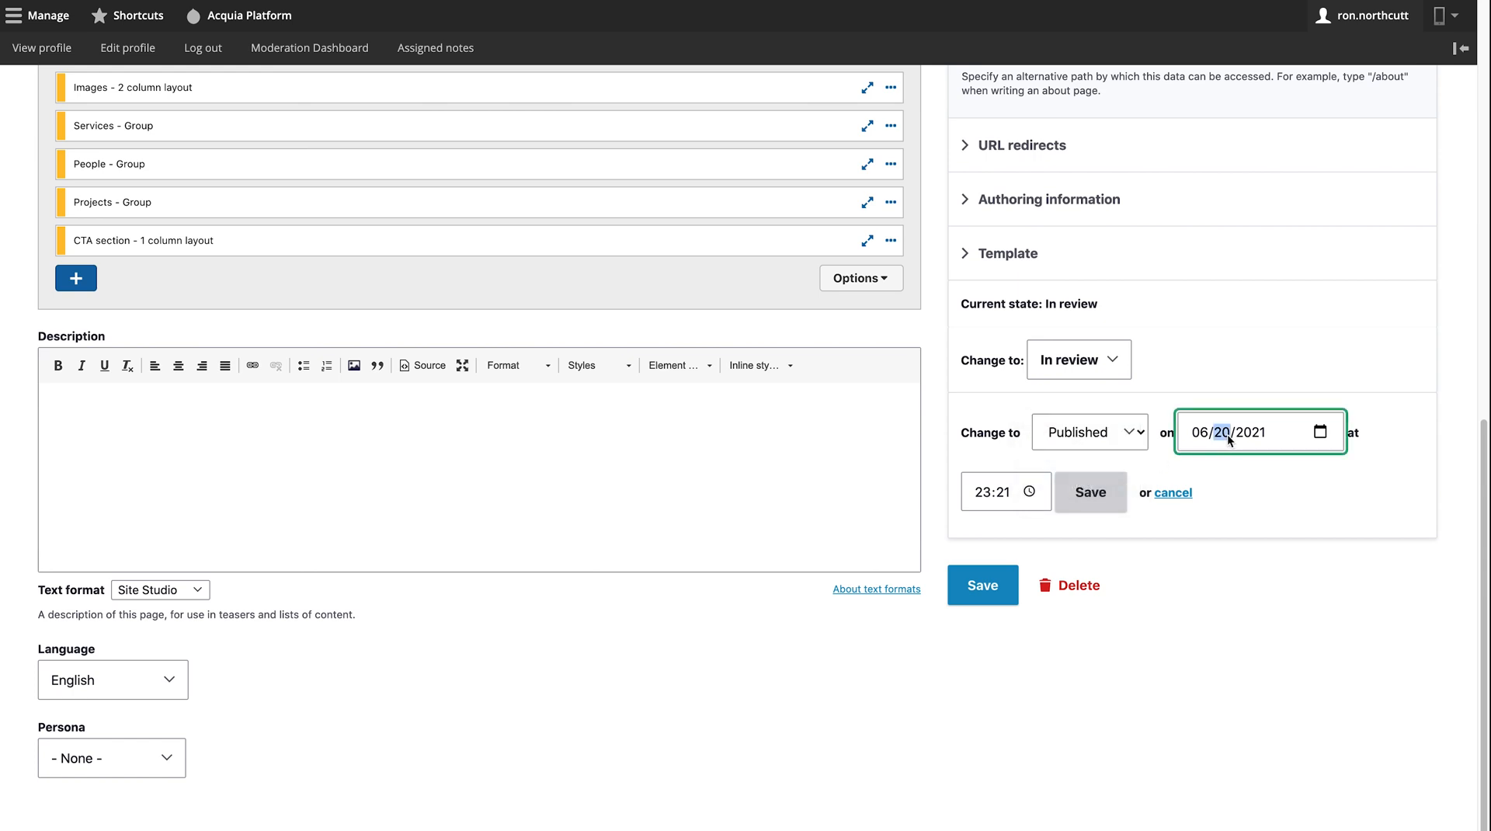
click(1225, 514)
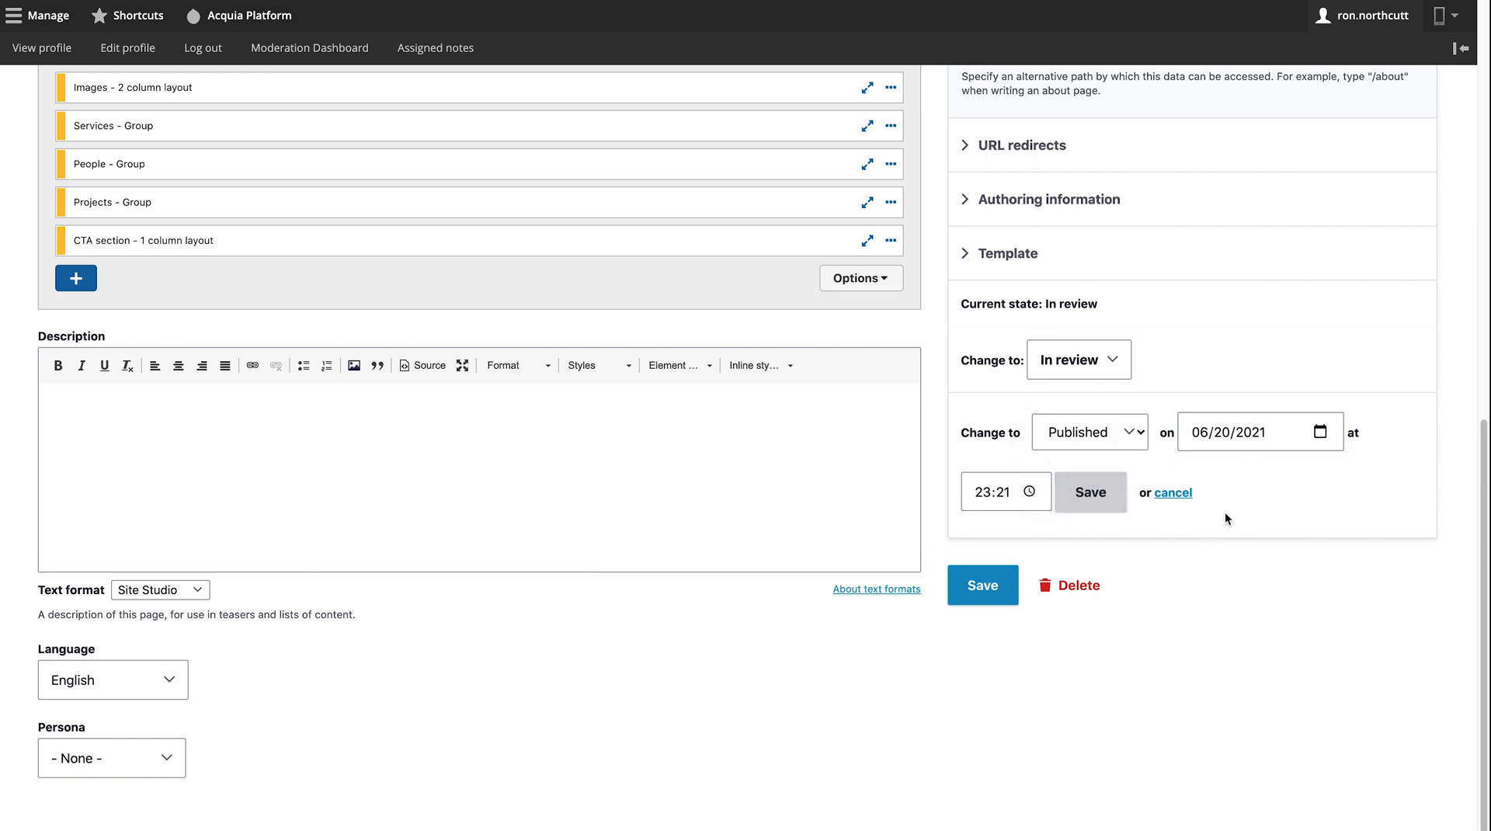
click(1080, 440)
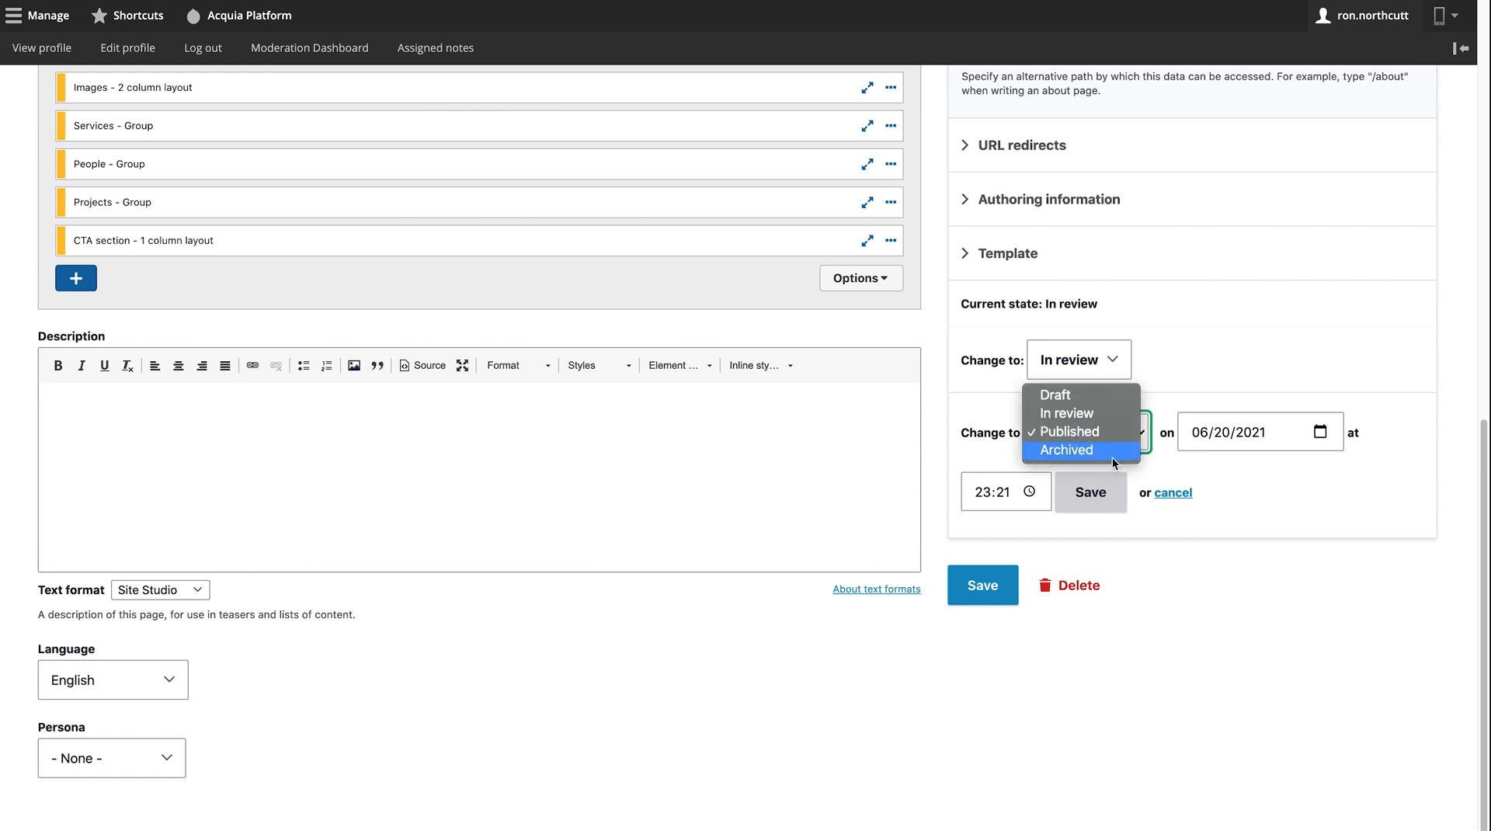
click(1232, 492)
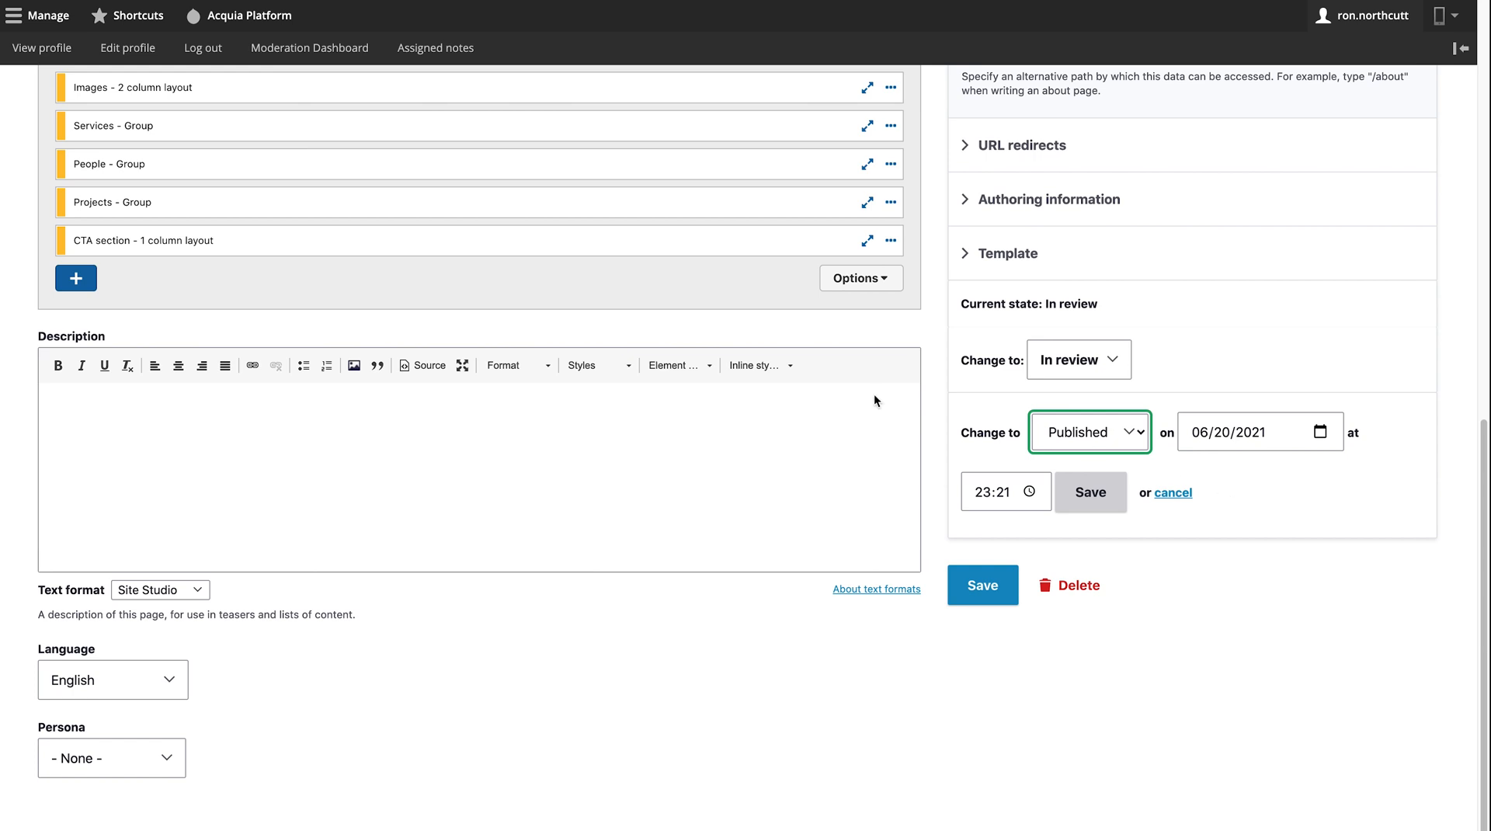
click(54, 18)
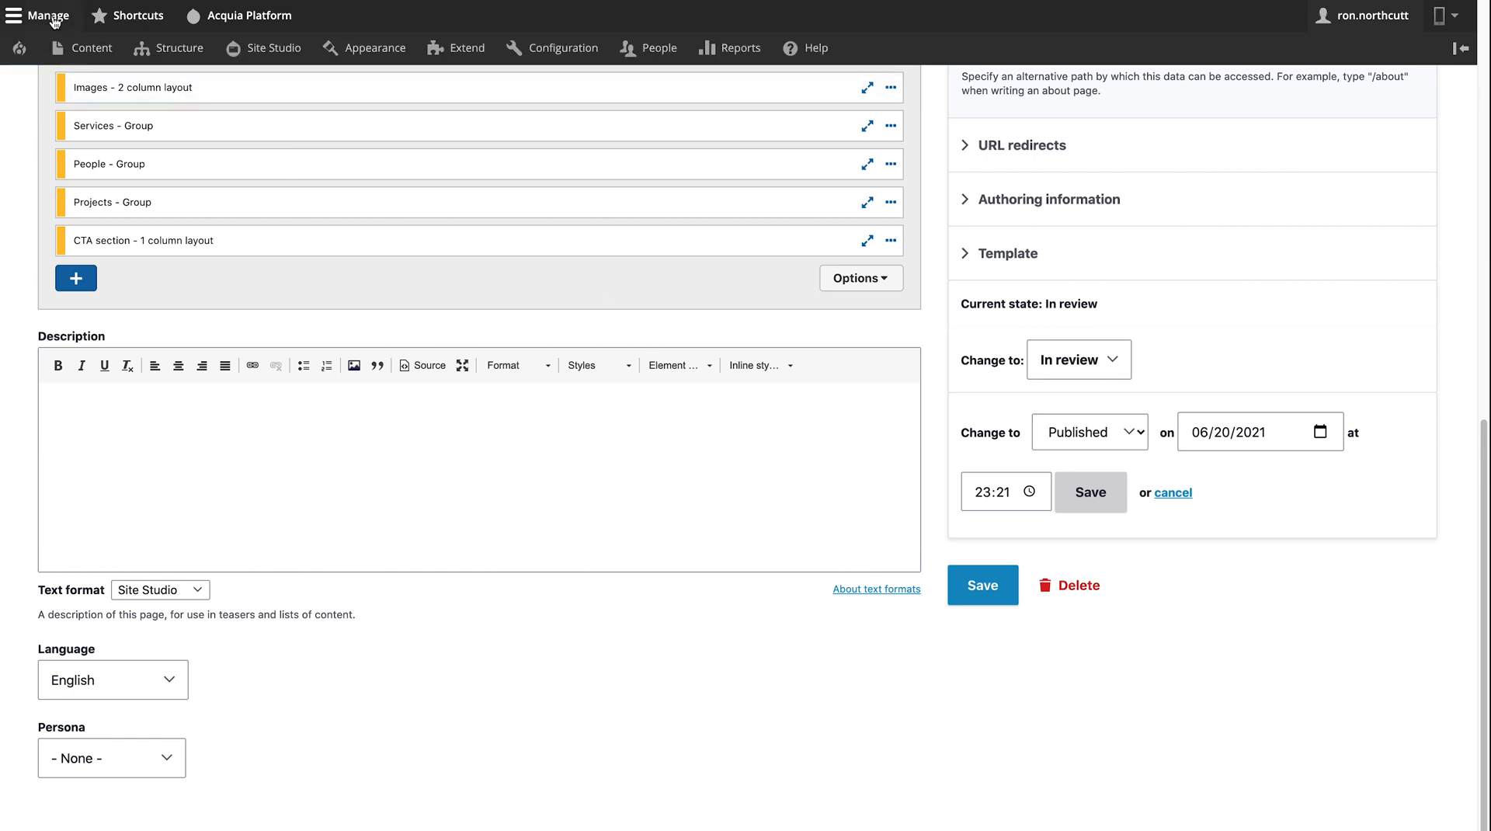
- Open the Editorial workflow and review its states (Draft, In review, Published, Archived) and five transitions
mouse_move(549, 41)
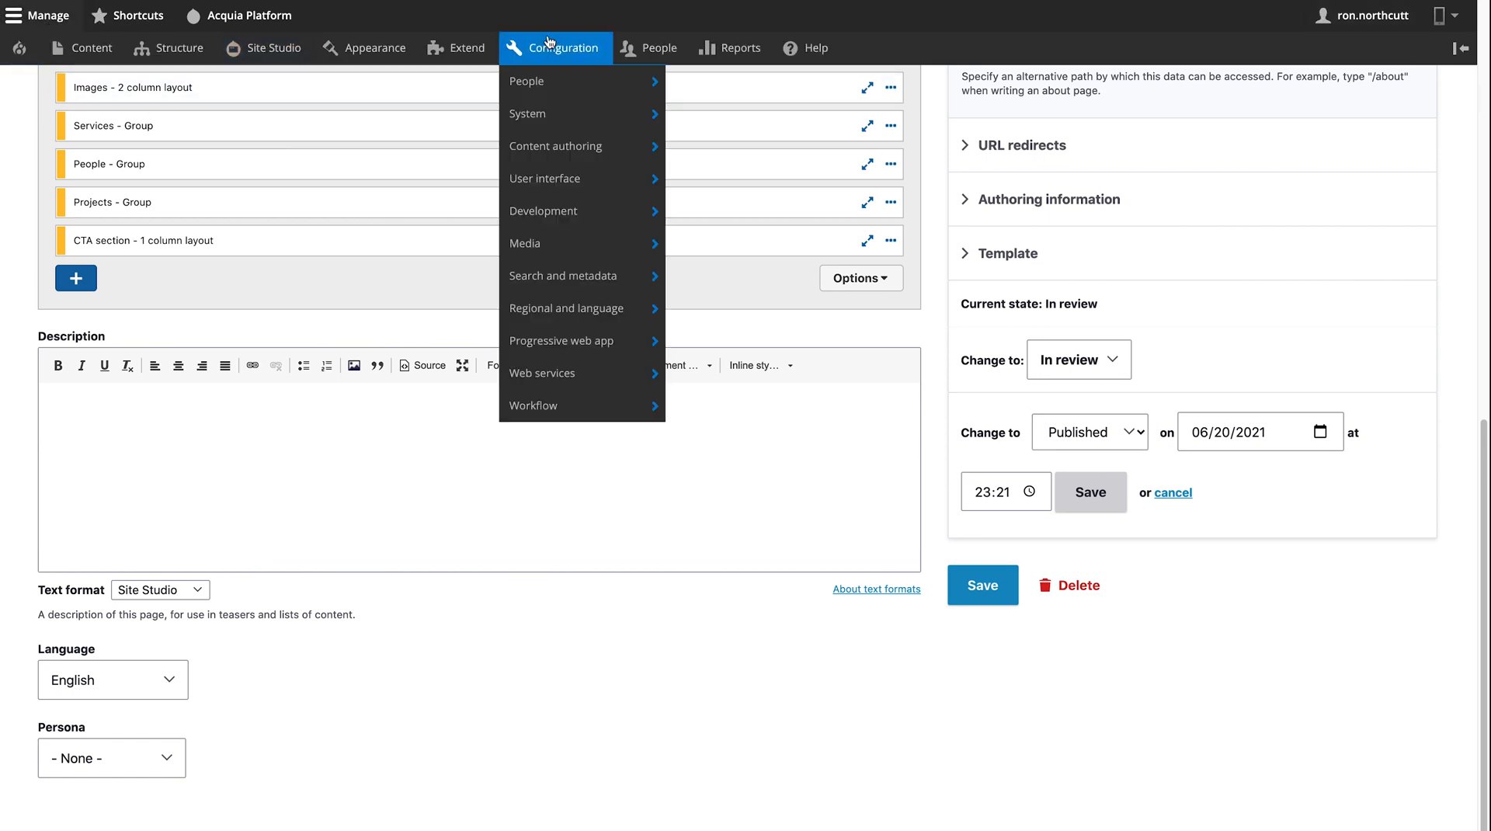
mouse_move(637, 285)
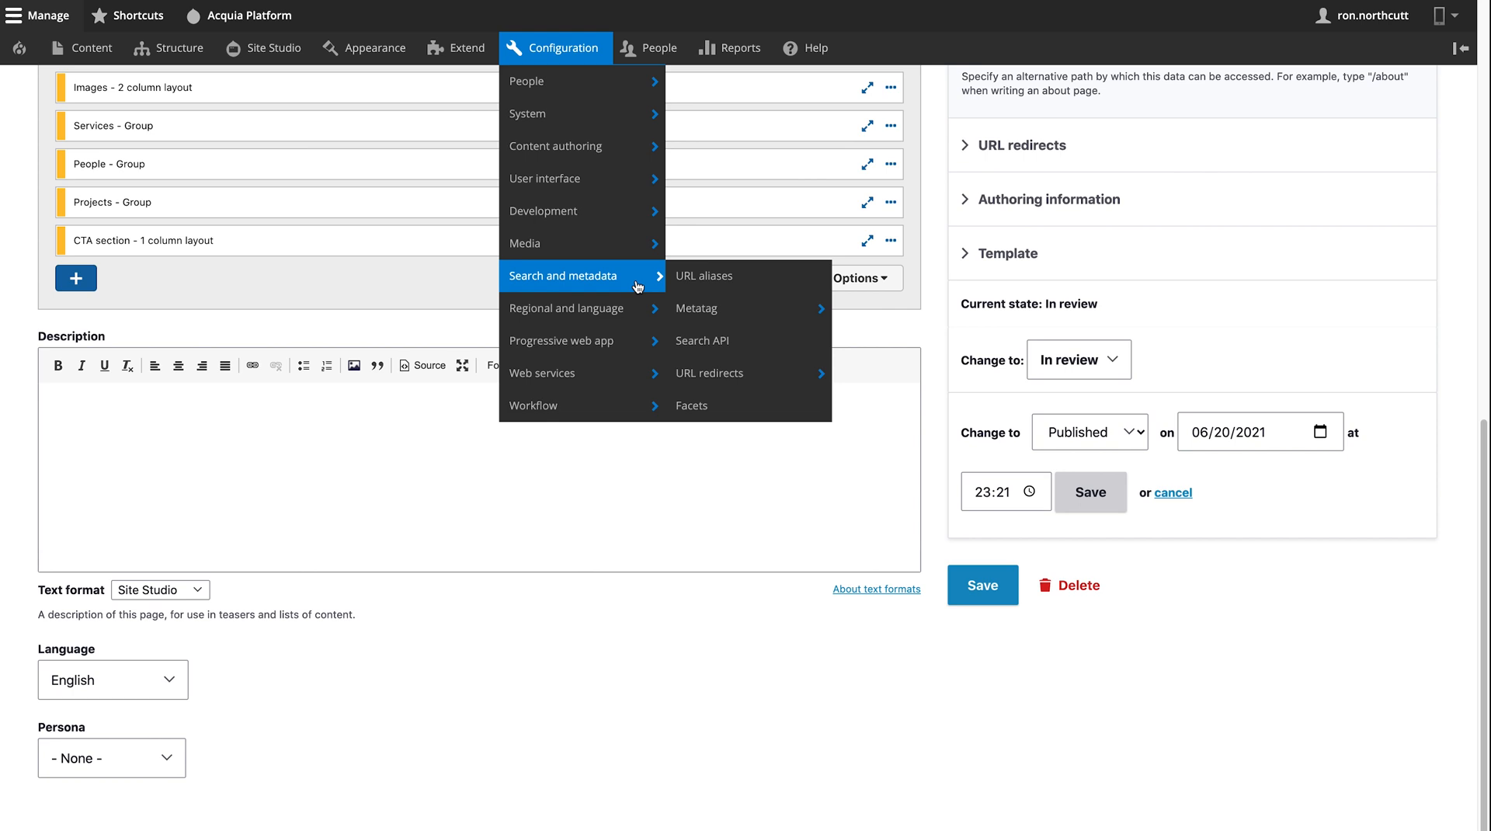
mouse_move(637, 405)
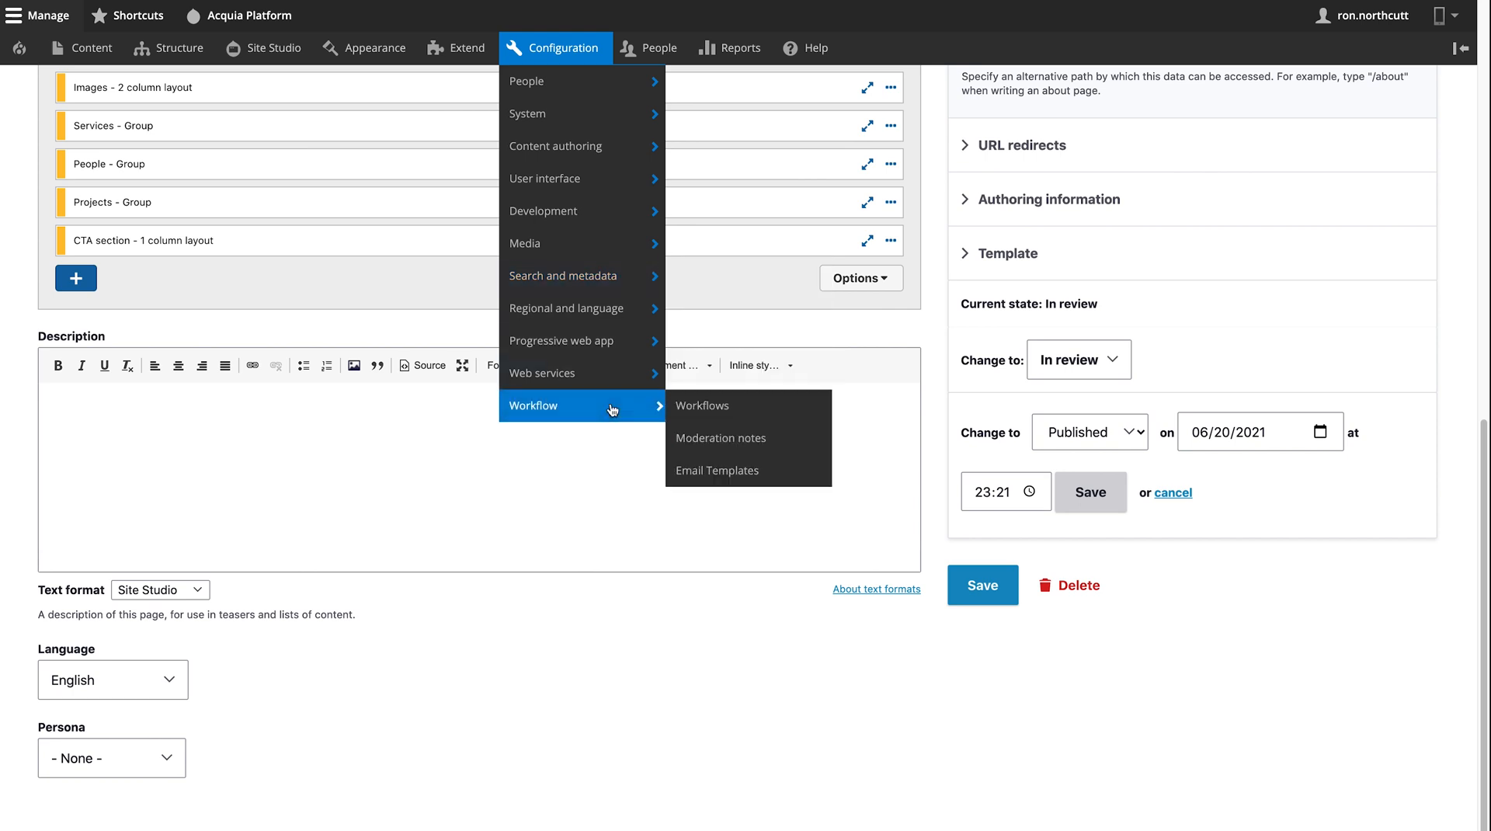
click(694, 406)
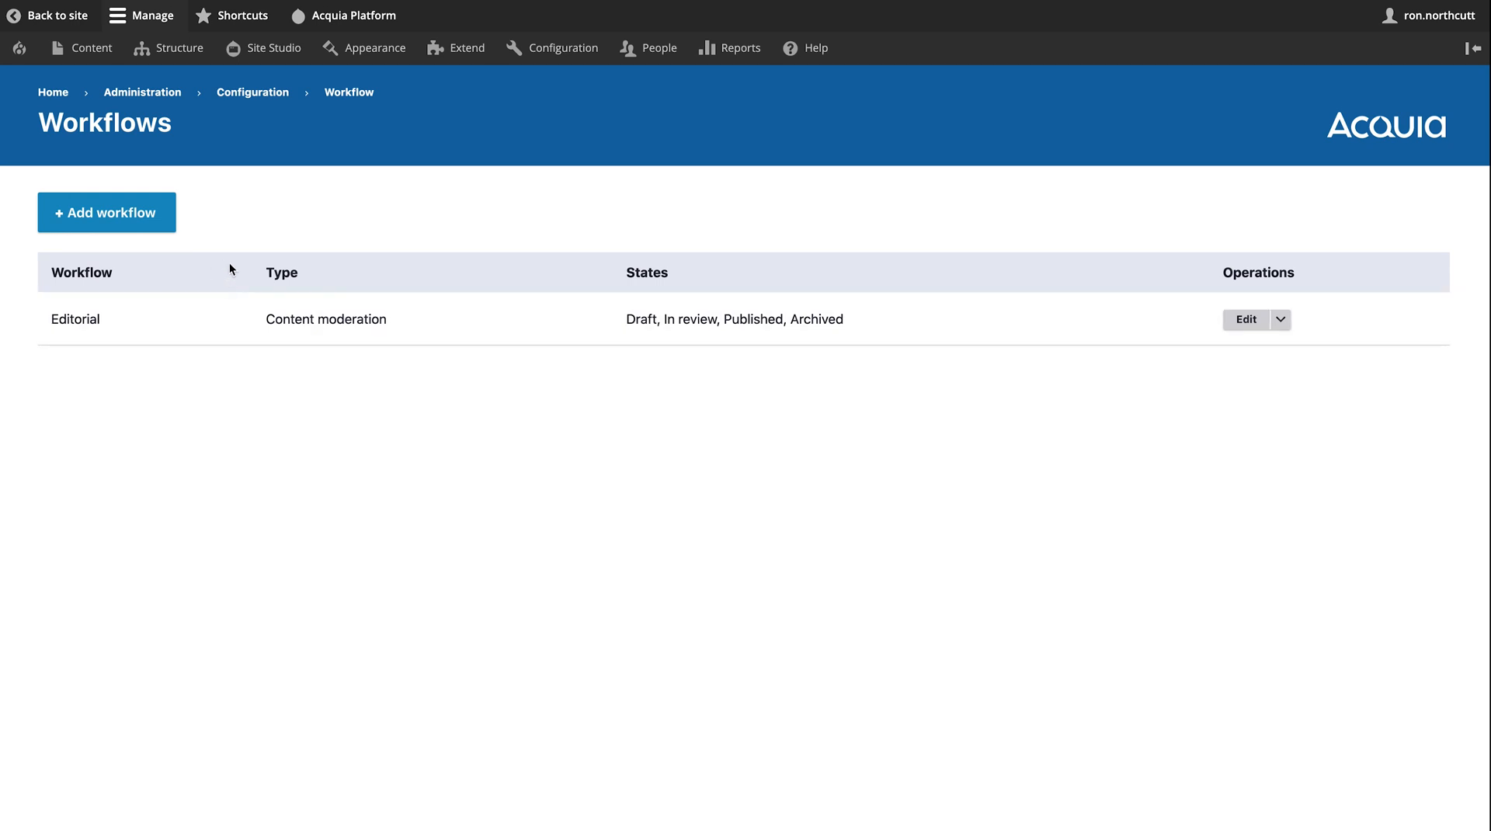
click(1247, 322)
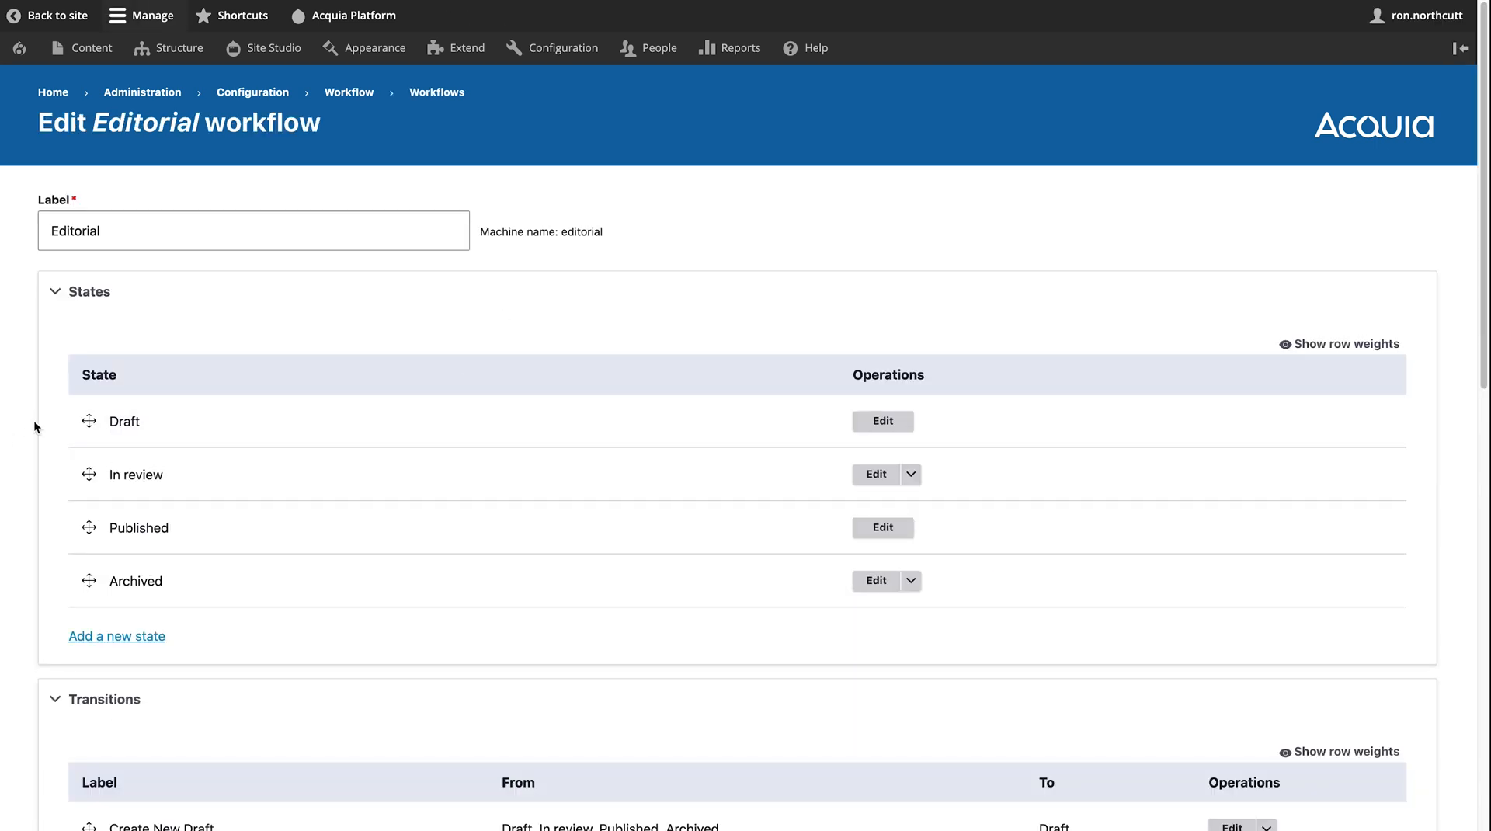
scroll(34, 421, down, 6)
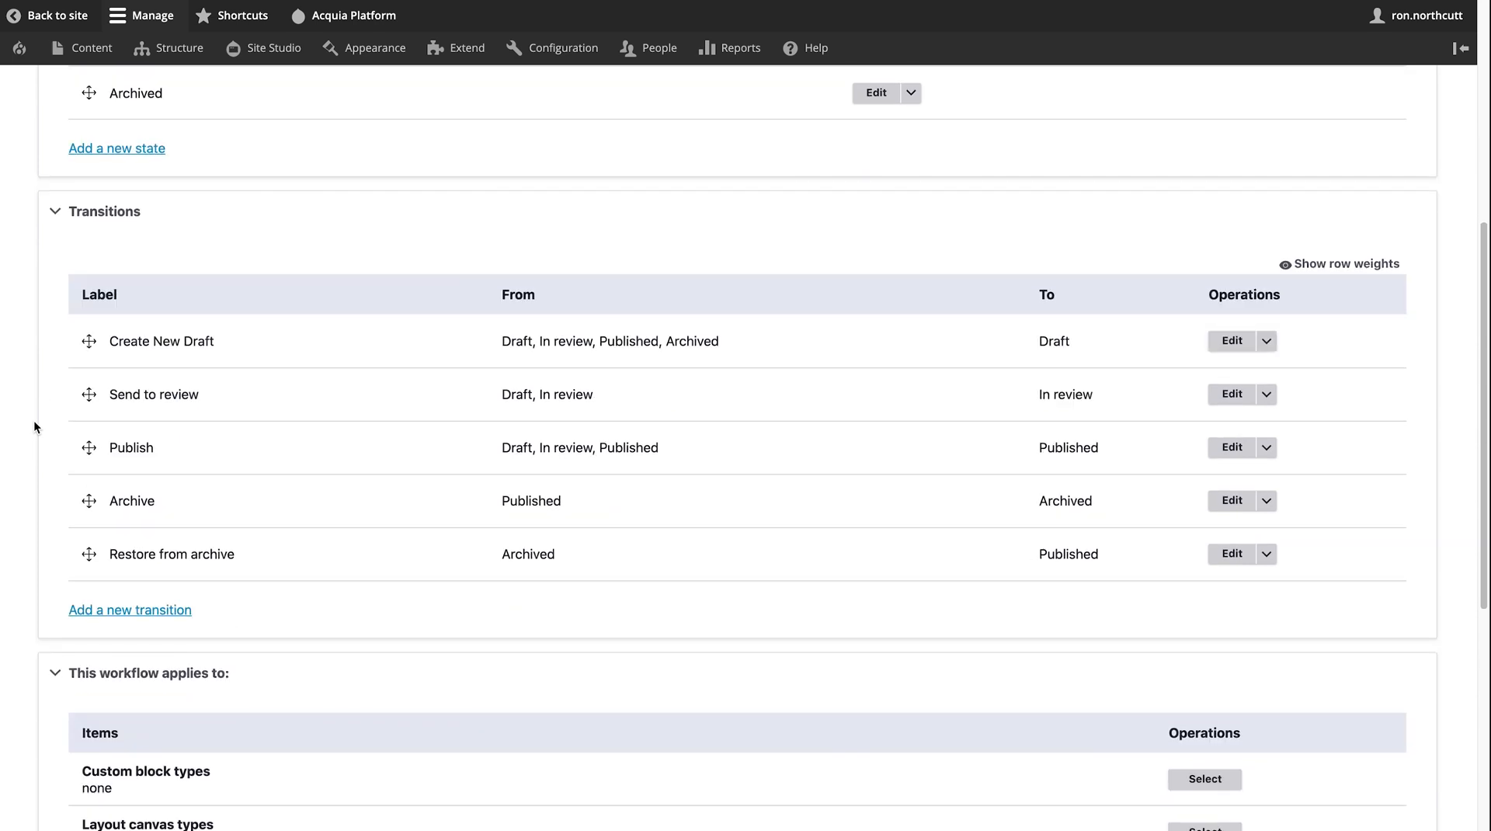
scroll(34, 426, up, 2)
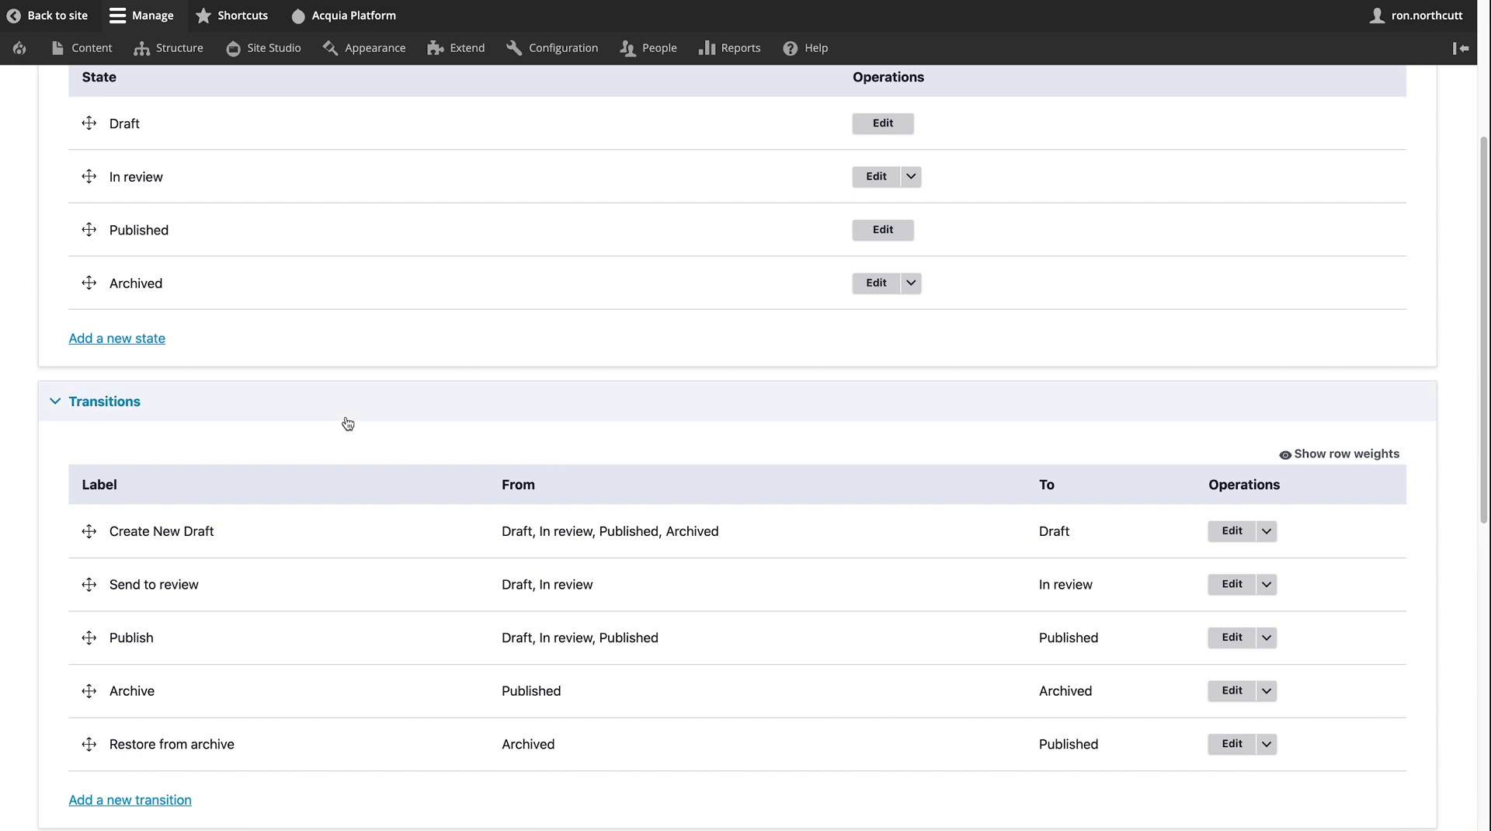
scroll(343, 423, up, 1)
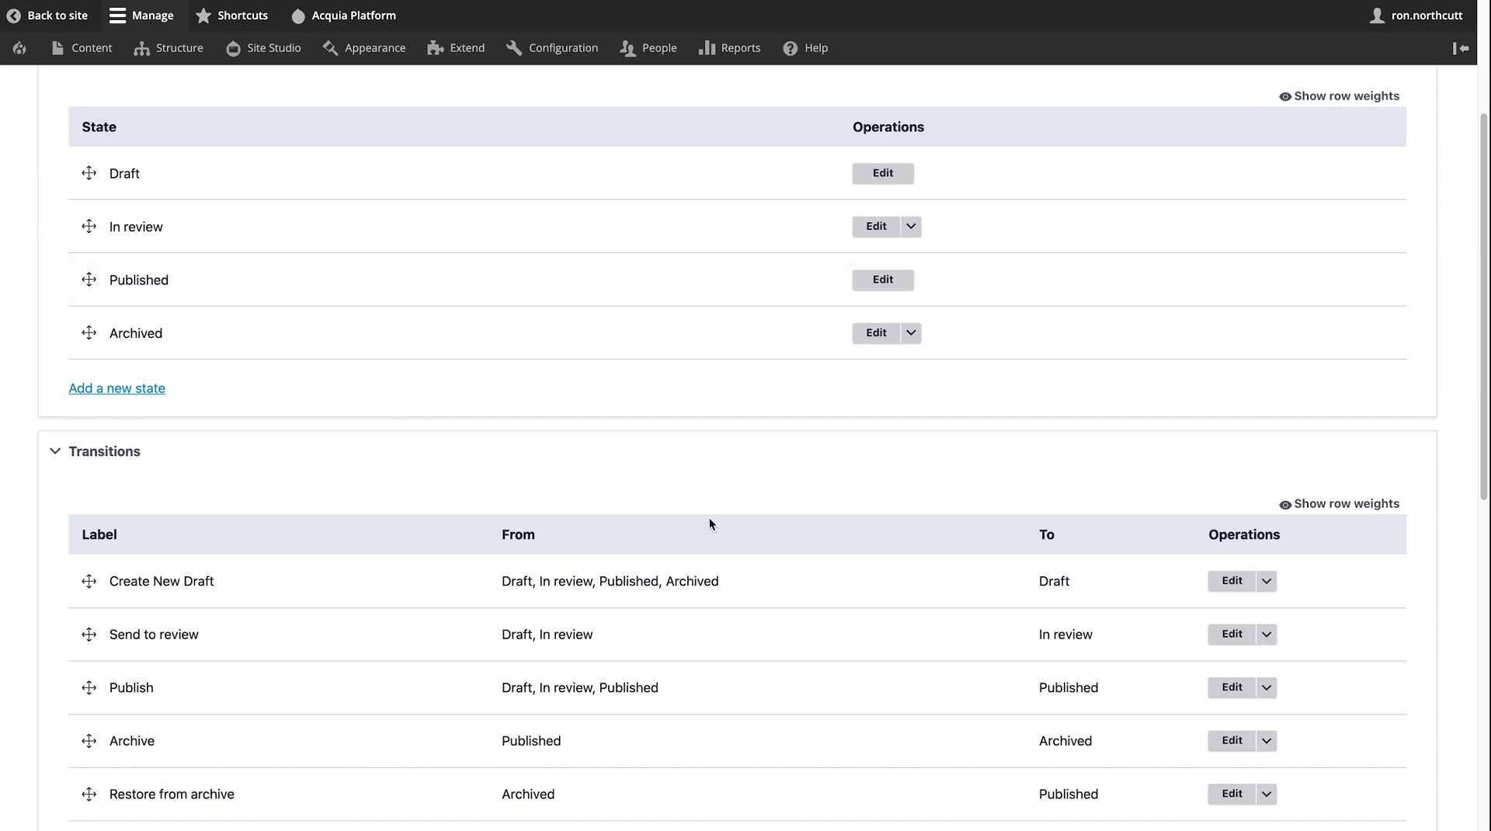
scroll(710, 518, down, 1)
scroll(710, 517, down, 2)
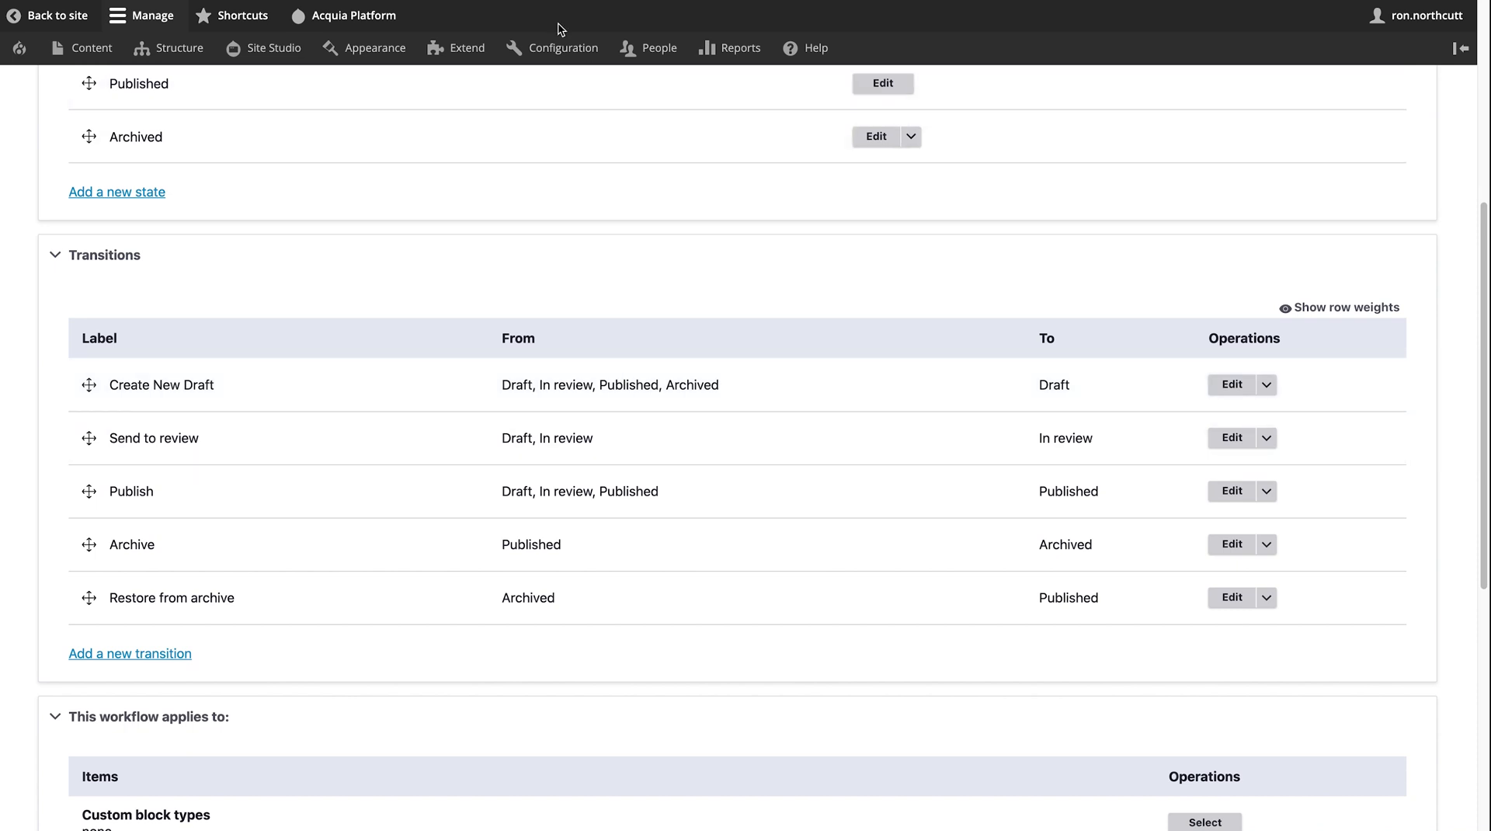
mouse_move(558, 52)
mouse_move(604, 404)
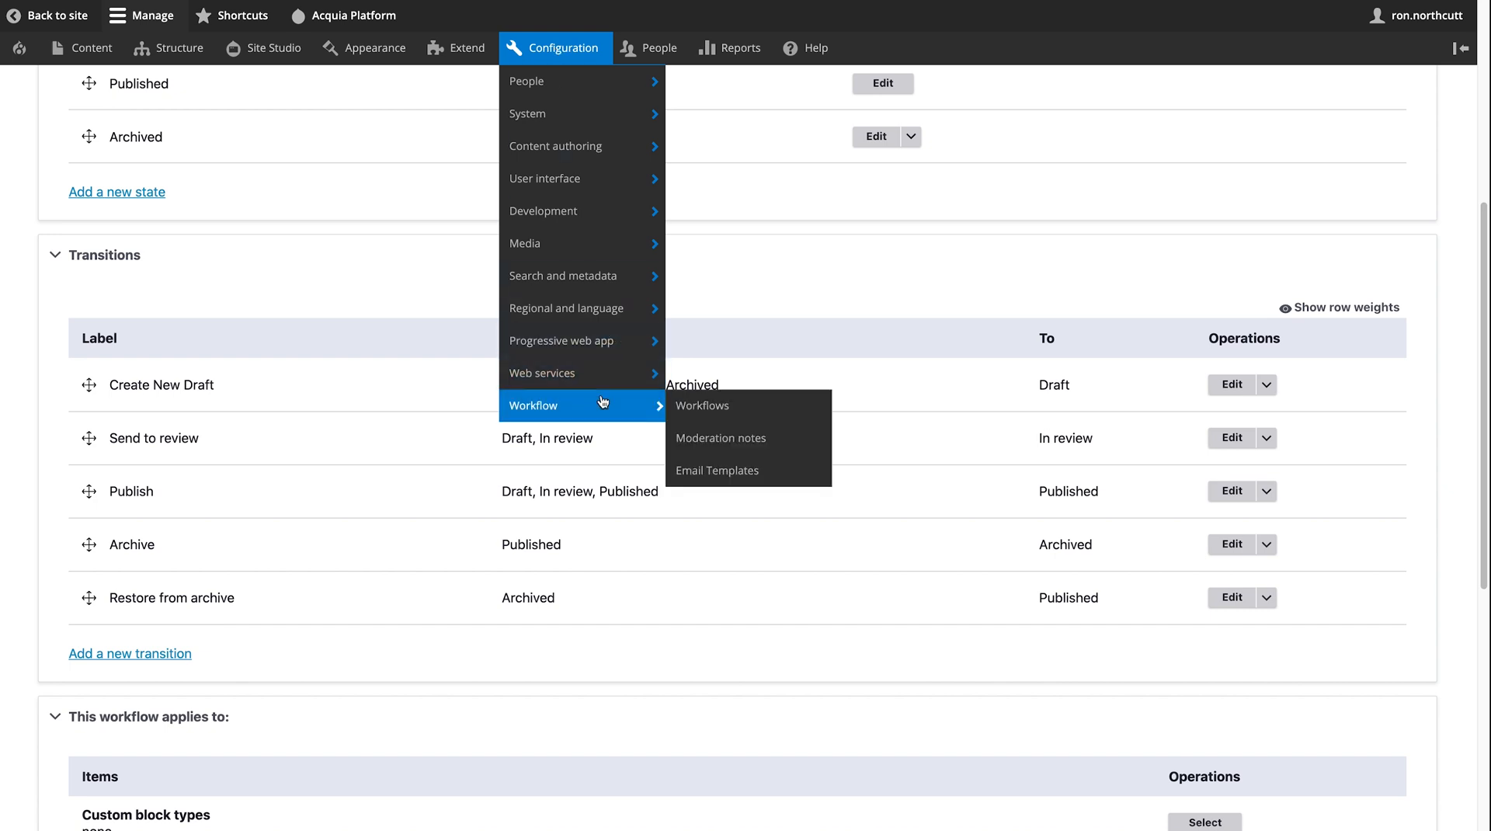
- View the workflow email templates list, then return to the Figura homepage via the Home breadcrumb
click(748, 472)
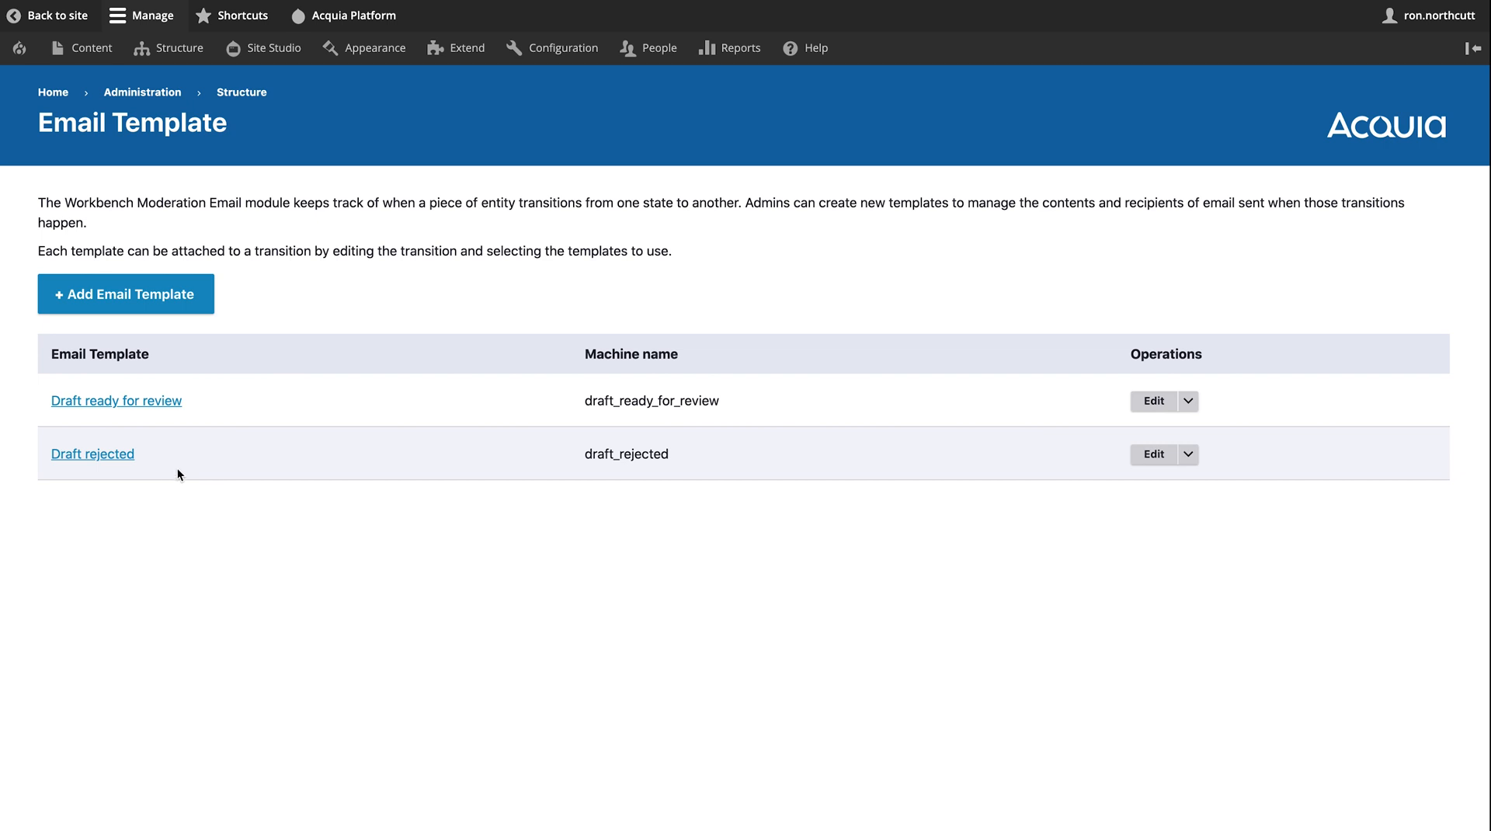
key(Tab)
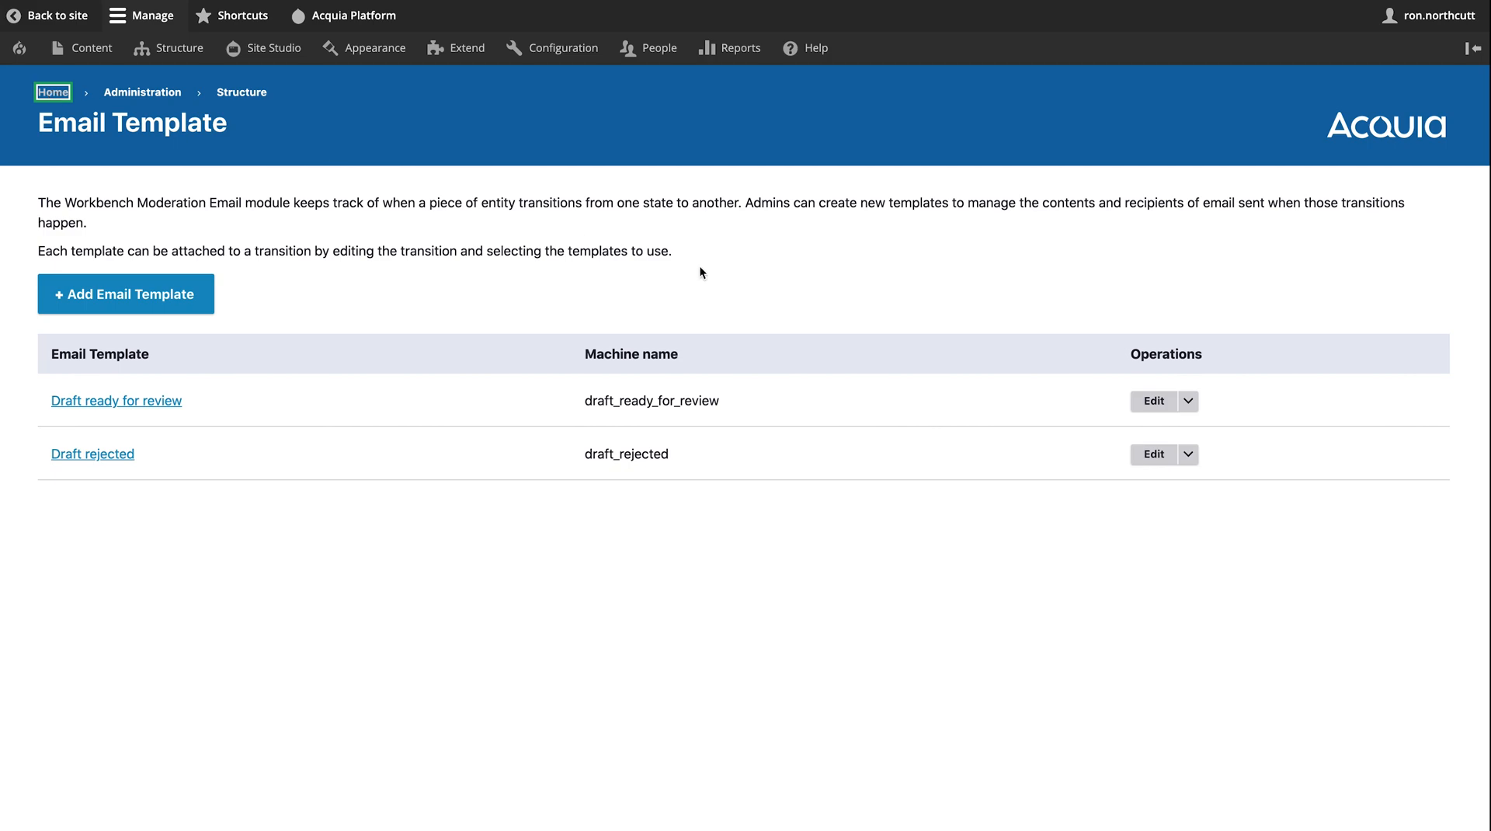
key(Return)
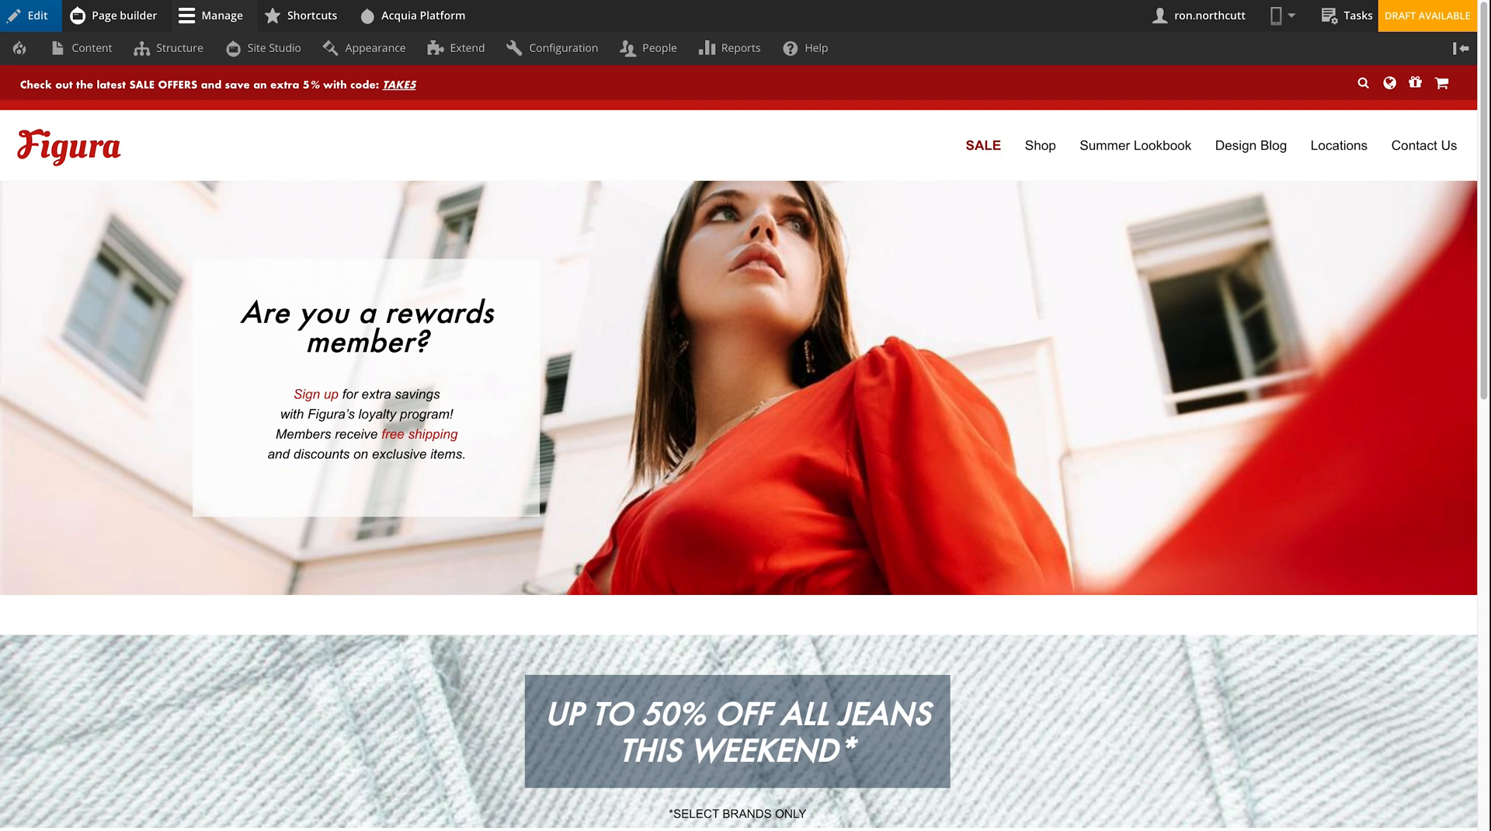
- Show the home page's moderation History from the DRAFT AVAILABLE sidebar
click(1399, 23)
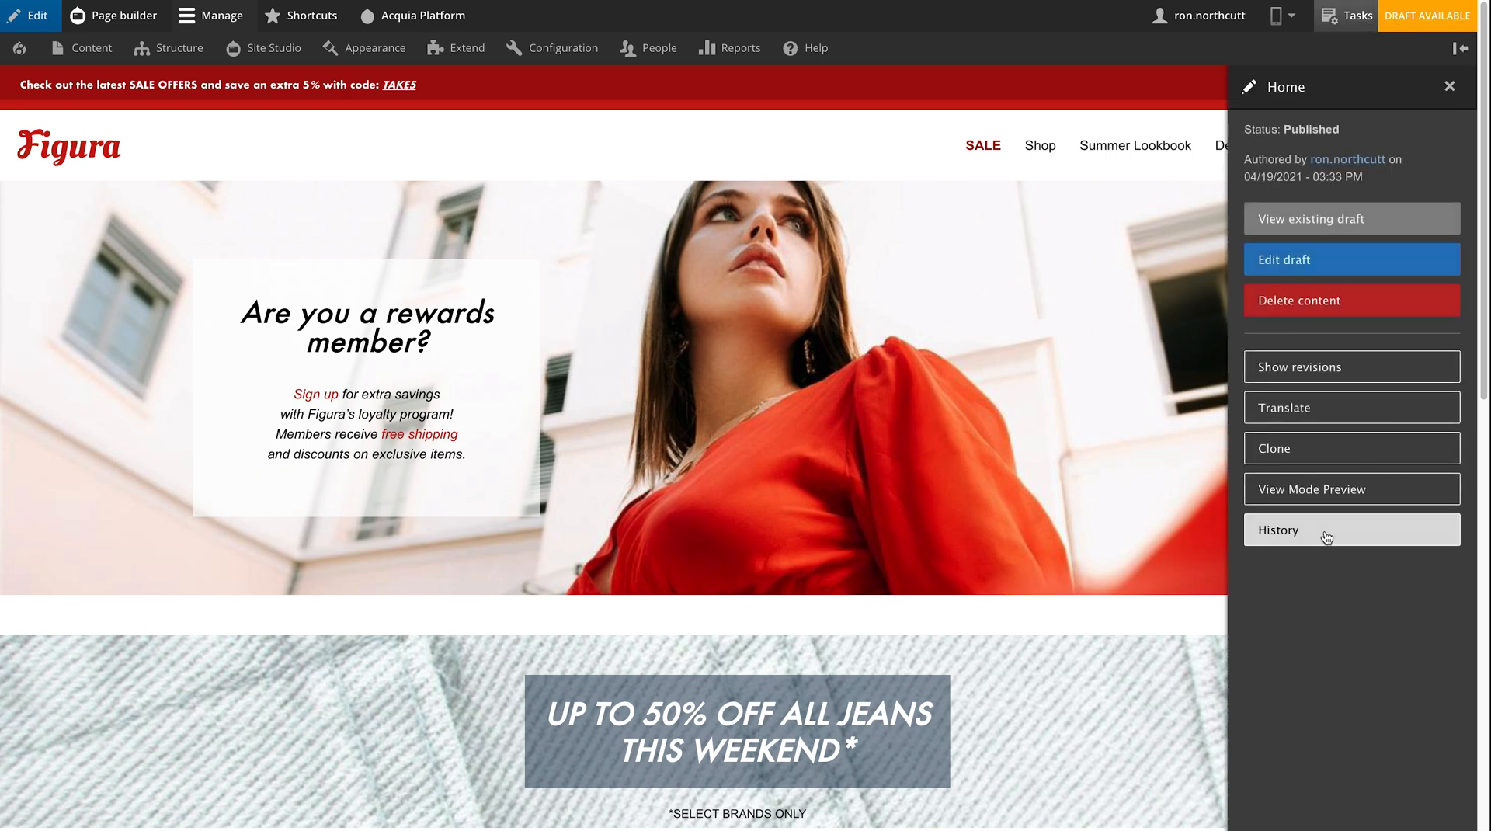
click(1326, 538)
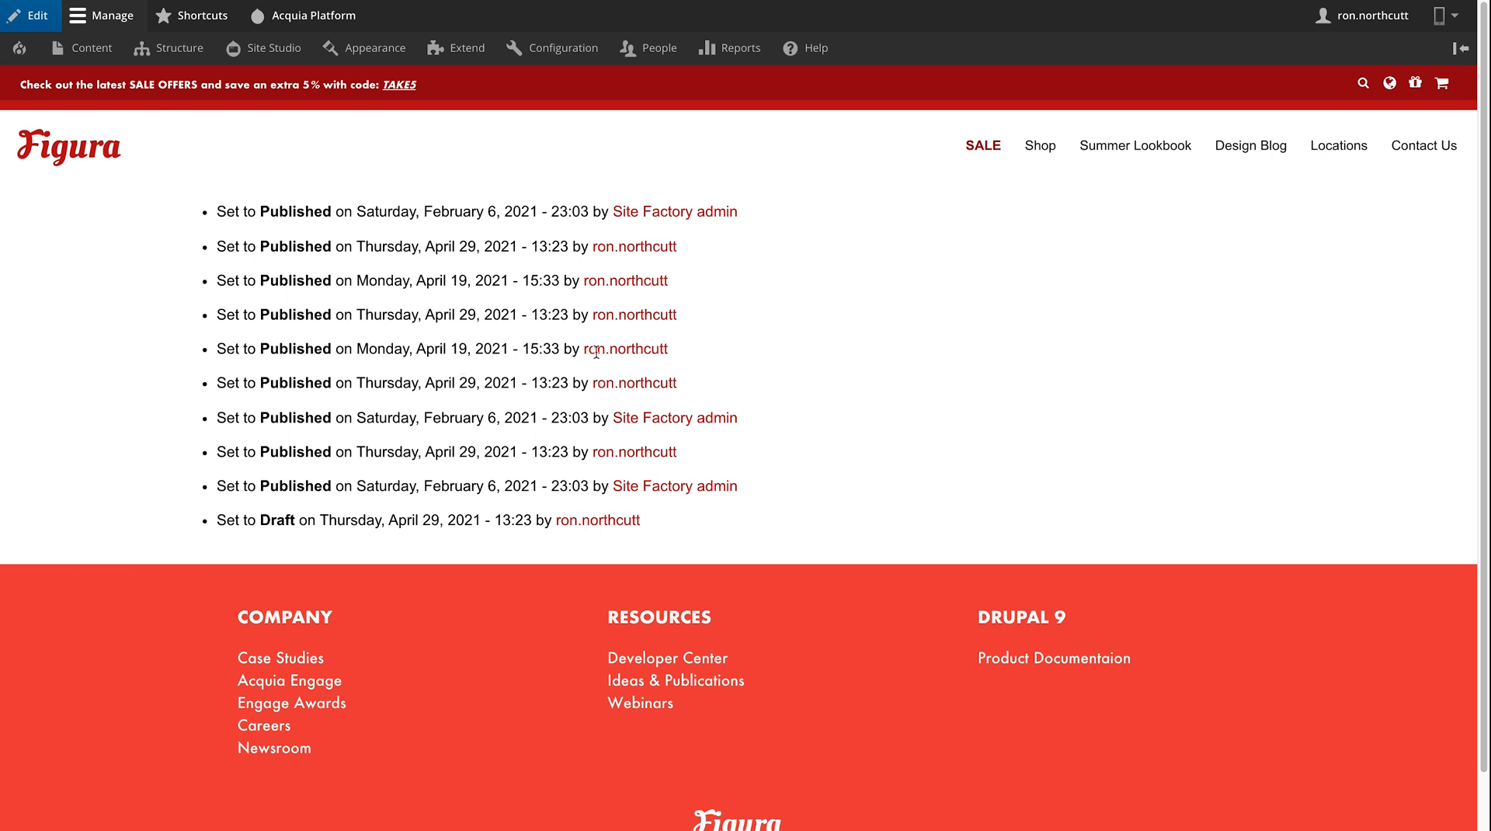
- Switch from the moderation history to the Attribution & Cohorts presentation slide
mouse_move(1359, 1)
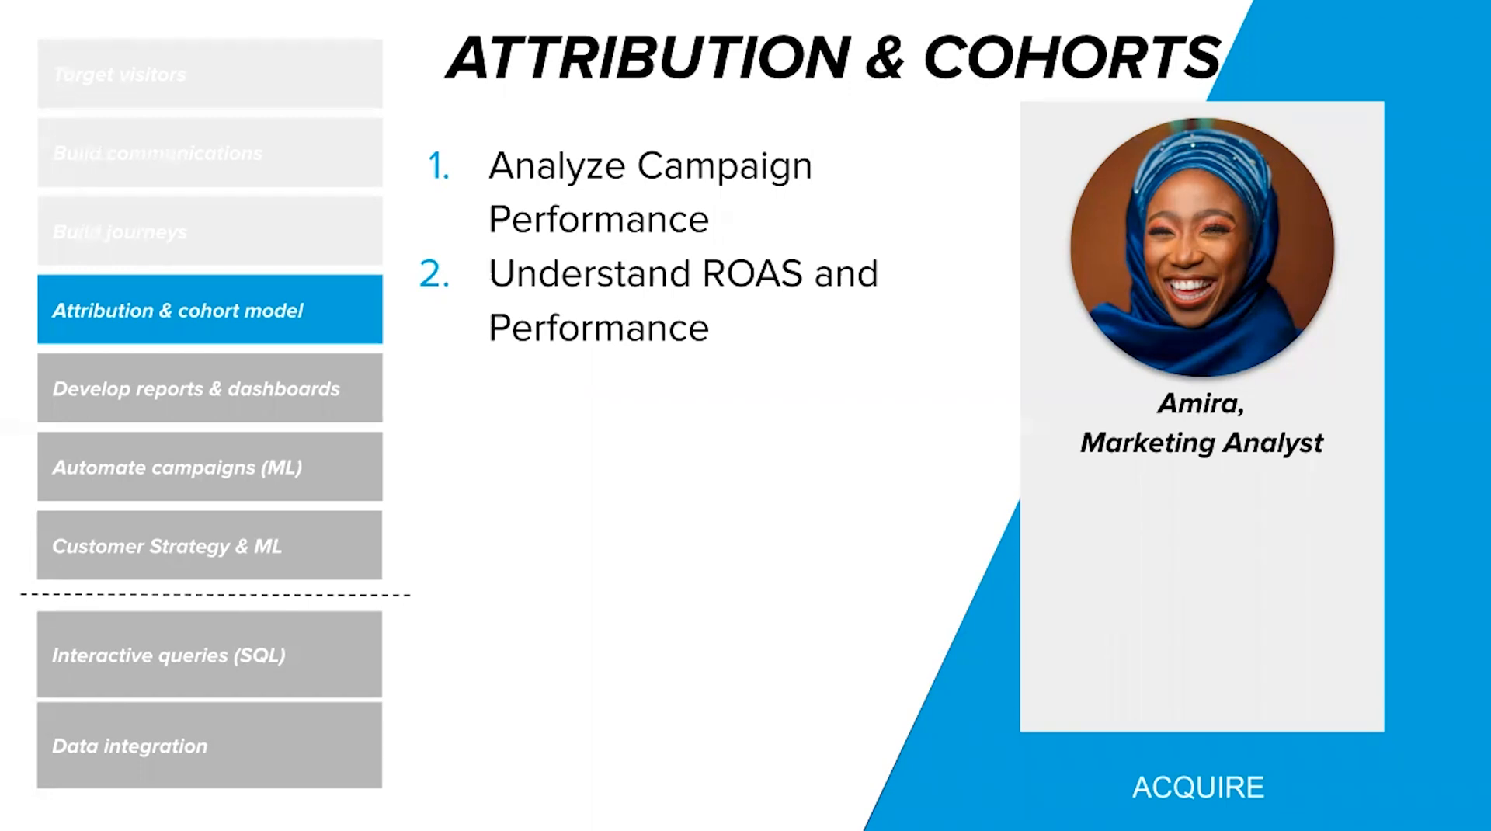
- Switch to the CDP desktop and scroll through the C1 - Cohort Insights AOV, revenue and gender charts
key(ctrl+Up)
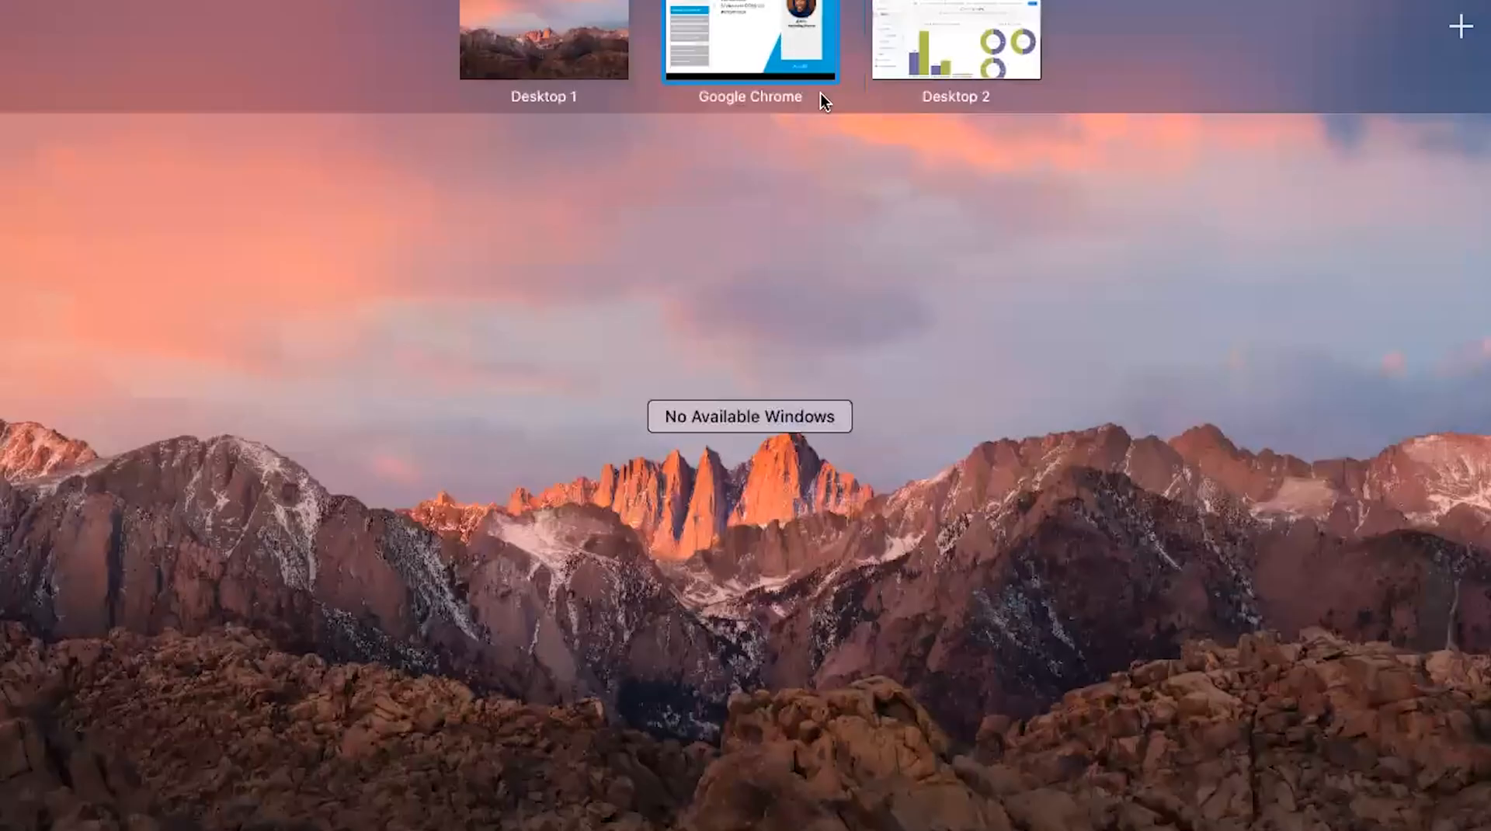
click(888, 64)
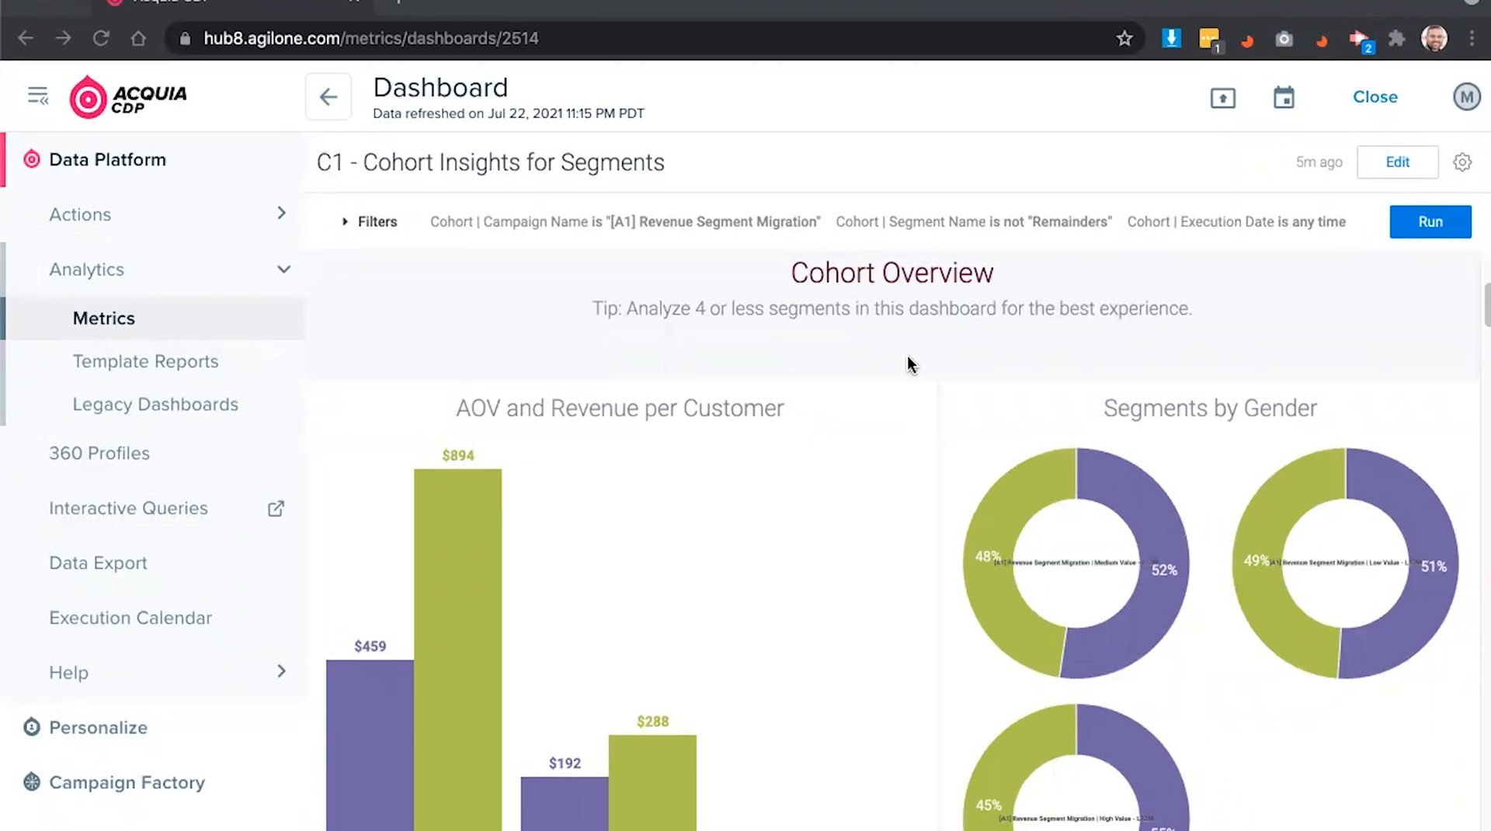
scroll(906, 355, down, 1)
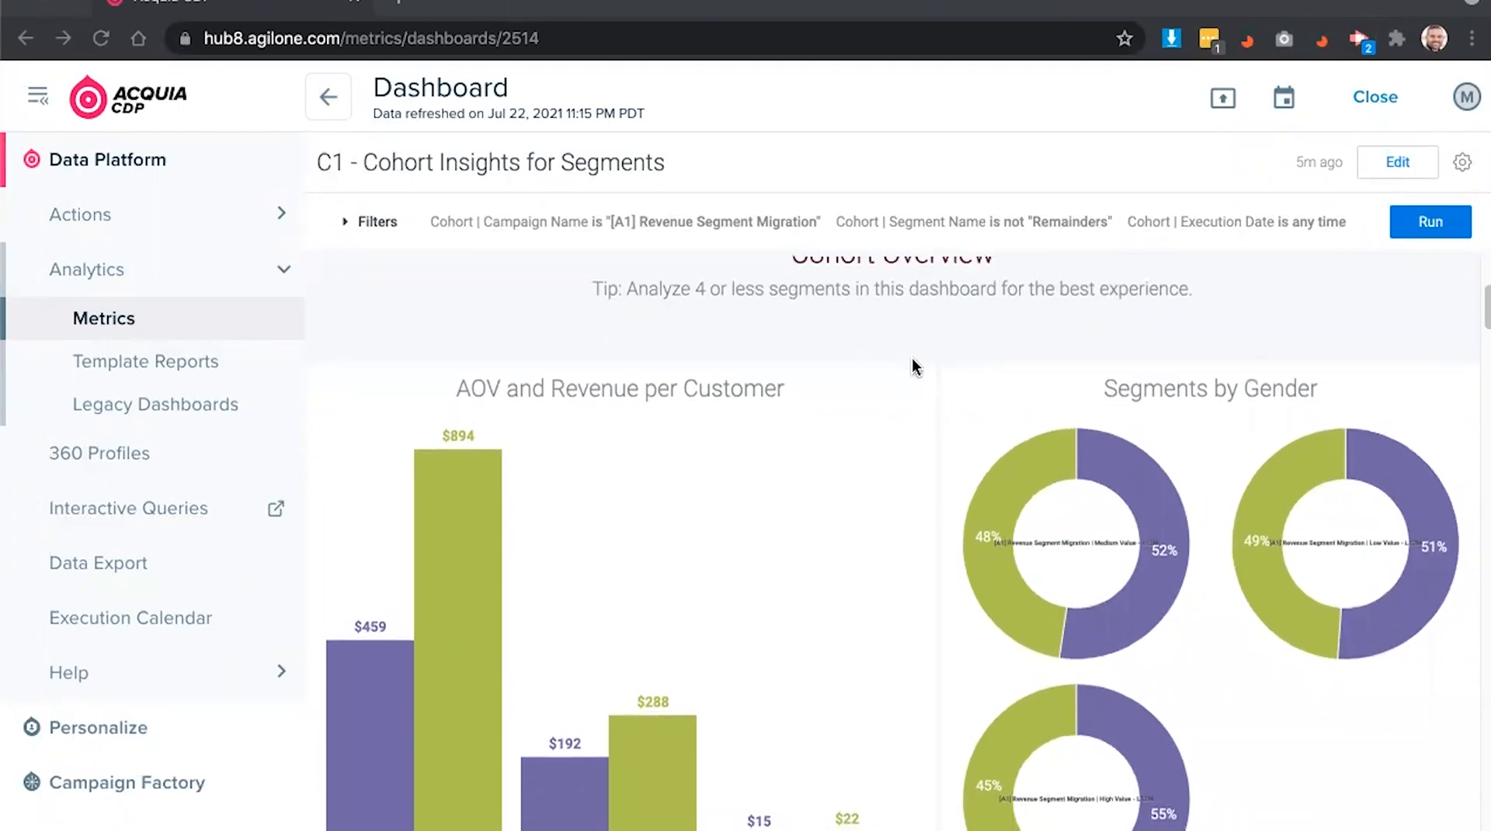
scroll(910, 356, down, 2)
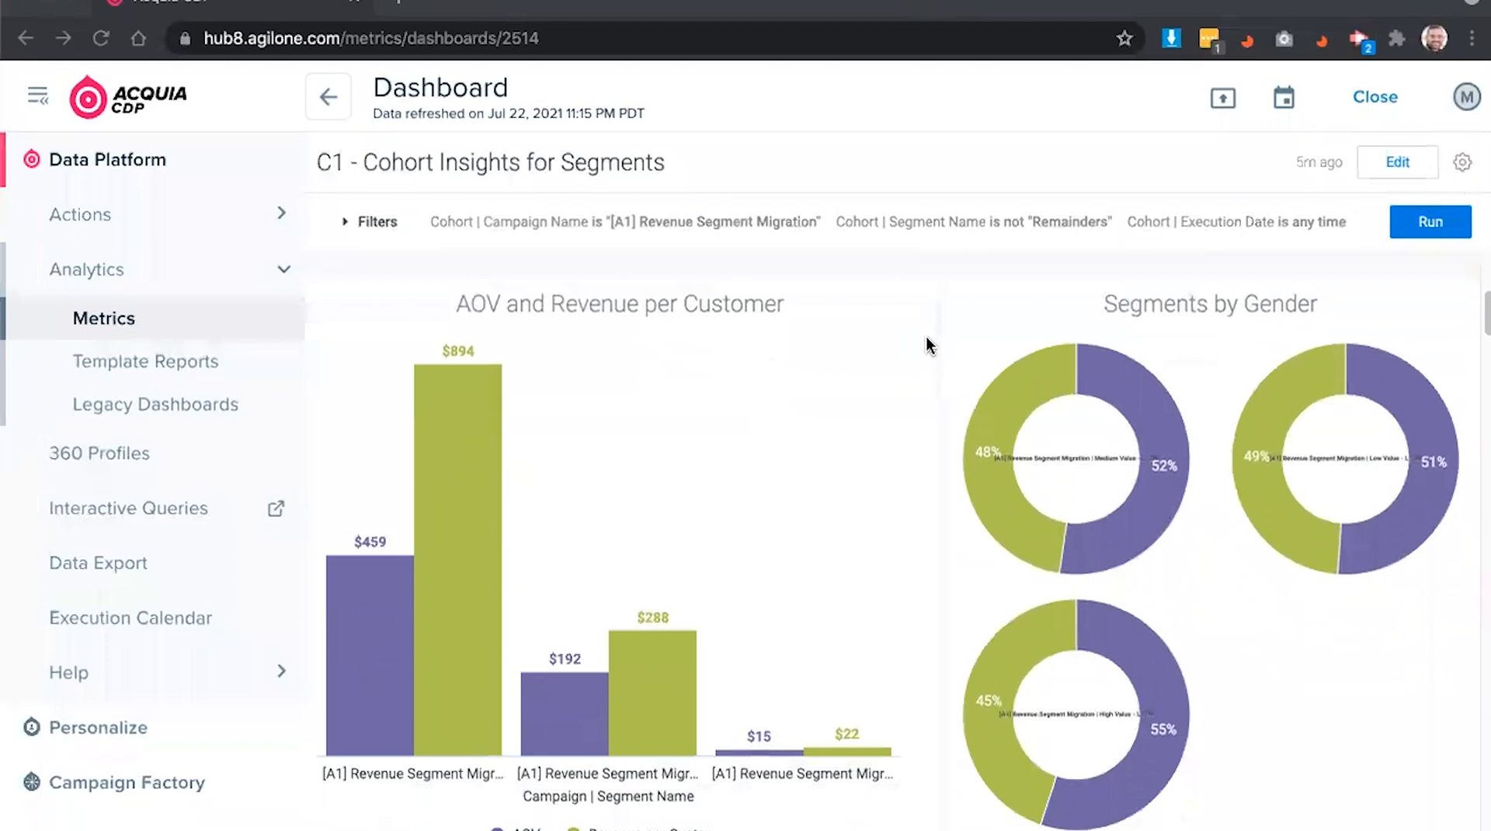
scroll(924, 341, down, 1)
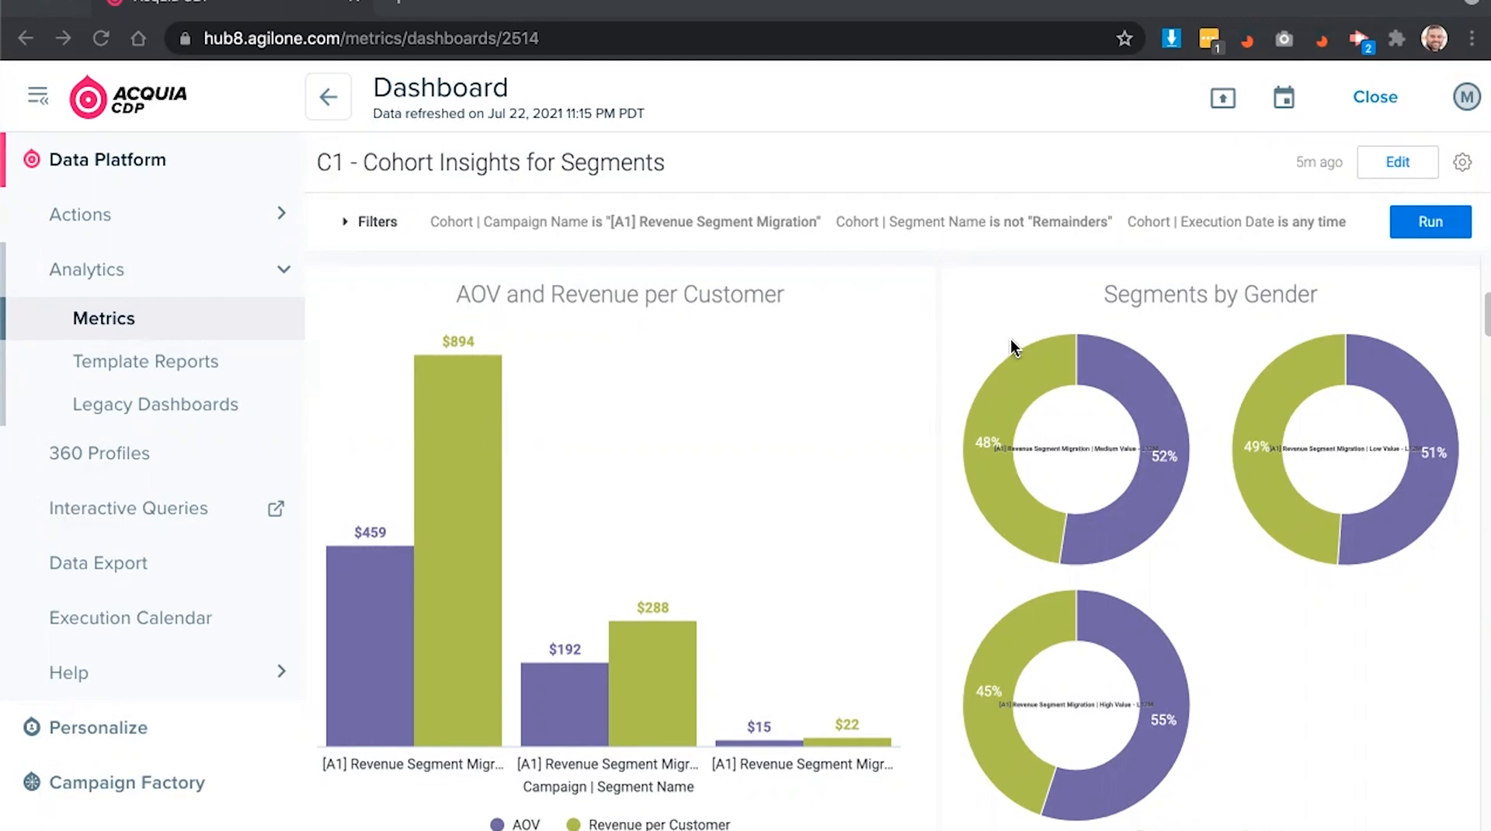
scroll(1009, 339, down, 1)
scroll(1010, 339, down, 1)
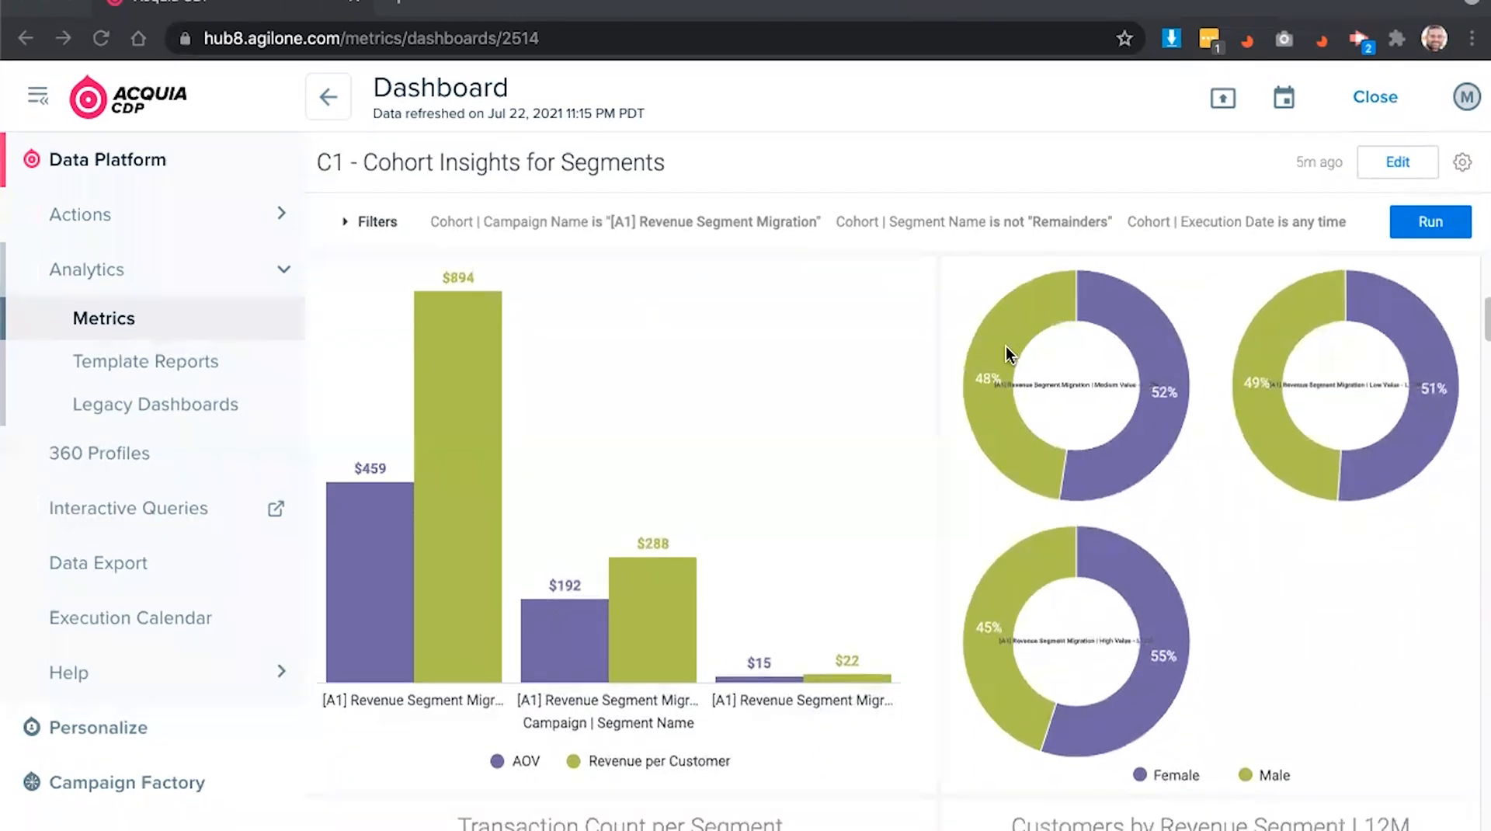
scroll(1005, 346, down, 1)
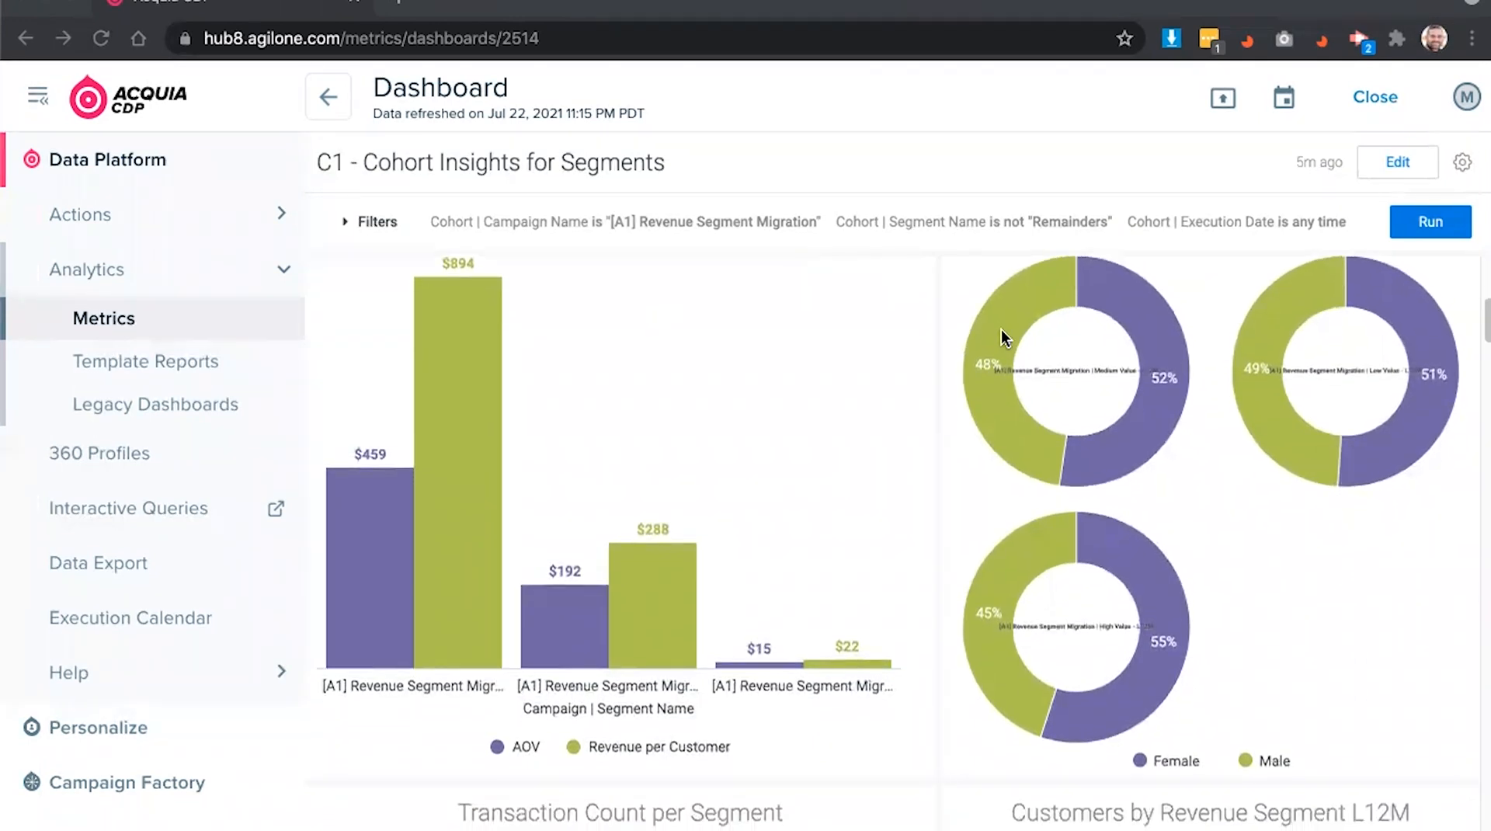
scroll(1000, 322, down, 2)
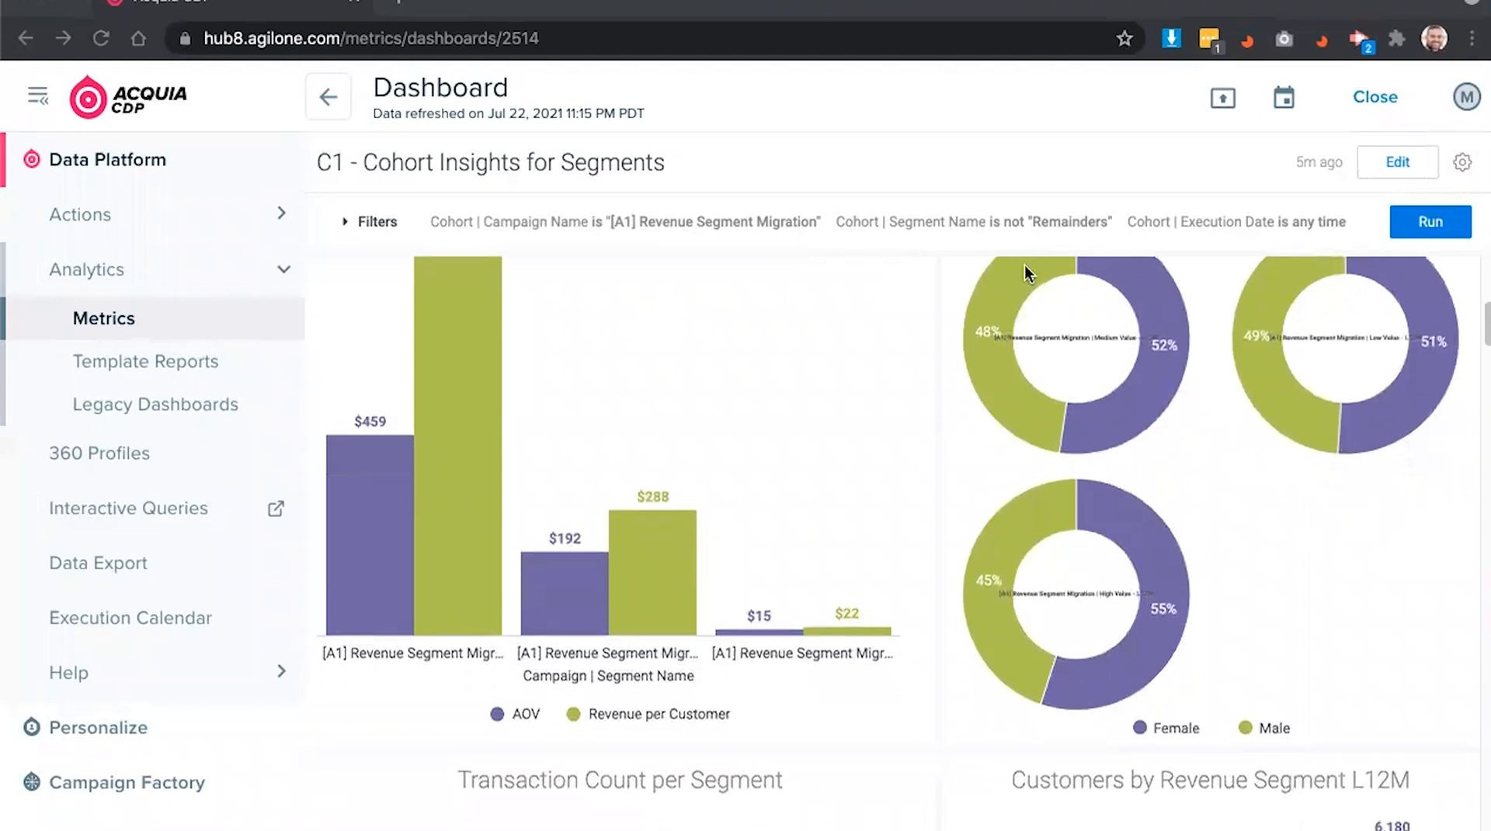
scroll(1024, 261, down, 1)
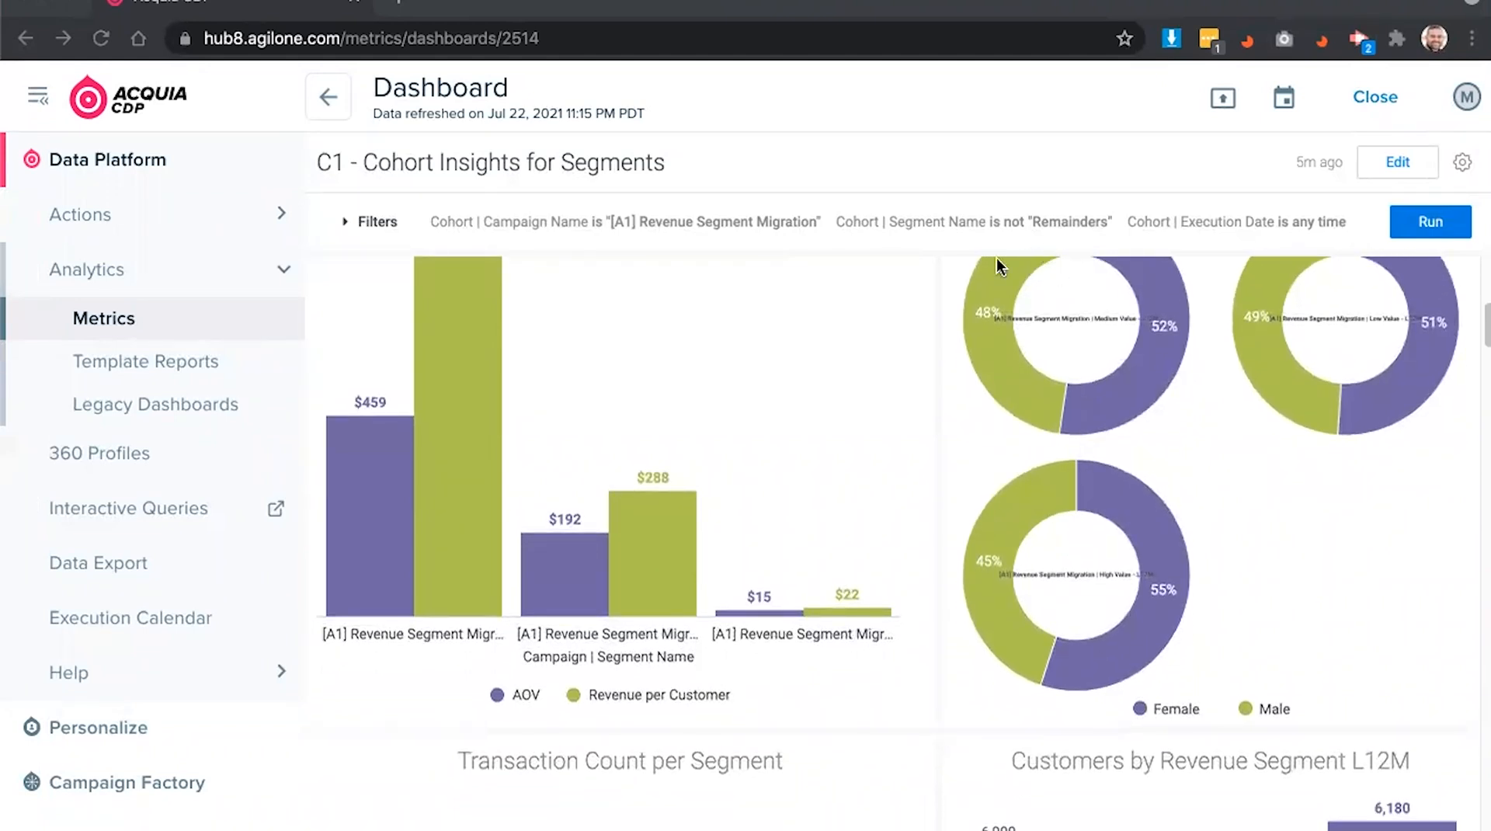
scroll(957, 269, down, 4)
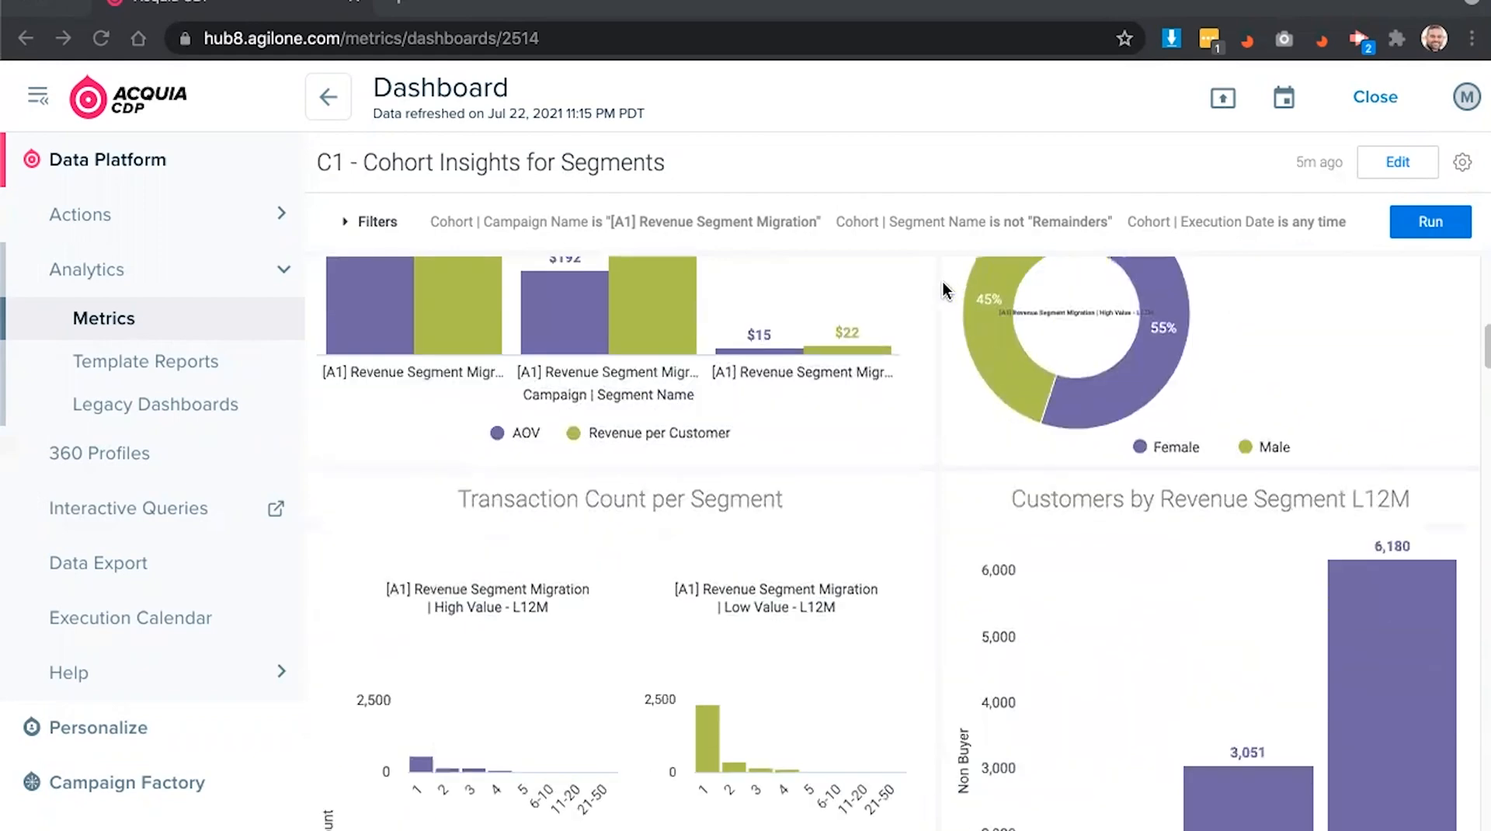
- Scroll to the Transaction Count per Segment and Customers by Revenue Segment L12M charts (1,029; 3,051; 6,180)
scroll(855, 375, down, 3)
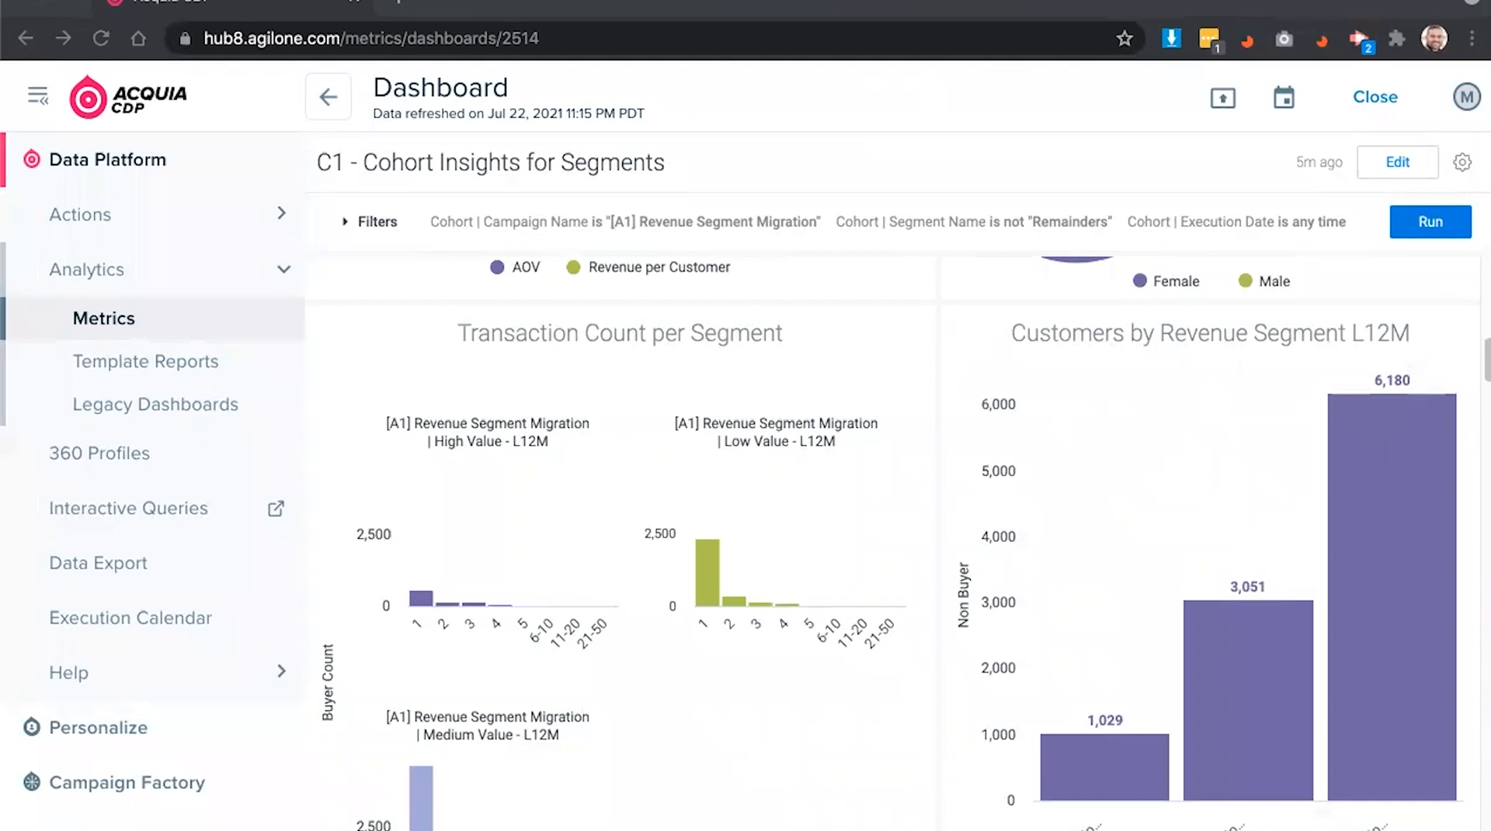
scroll(956, 427, down, 1)
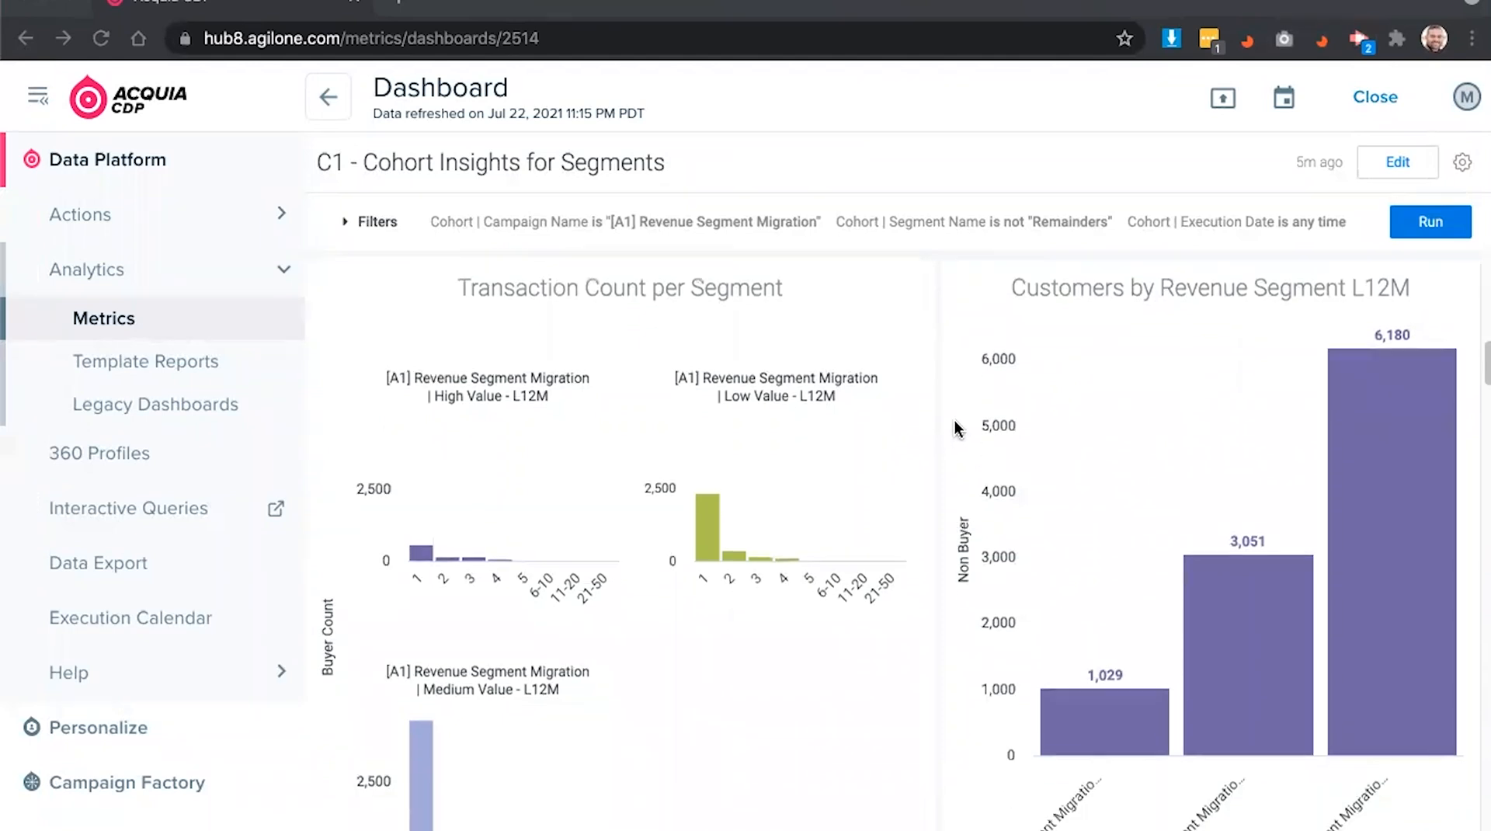
scroll(990, 393, down, 1)
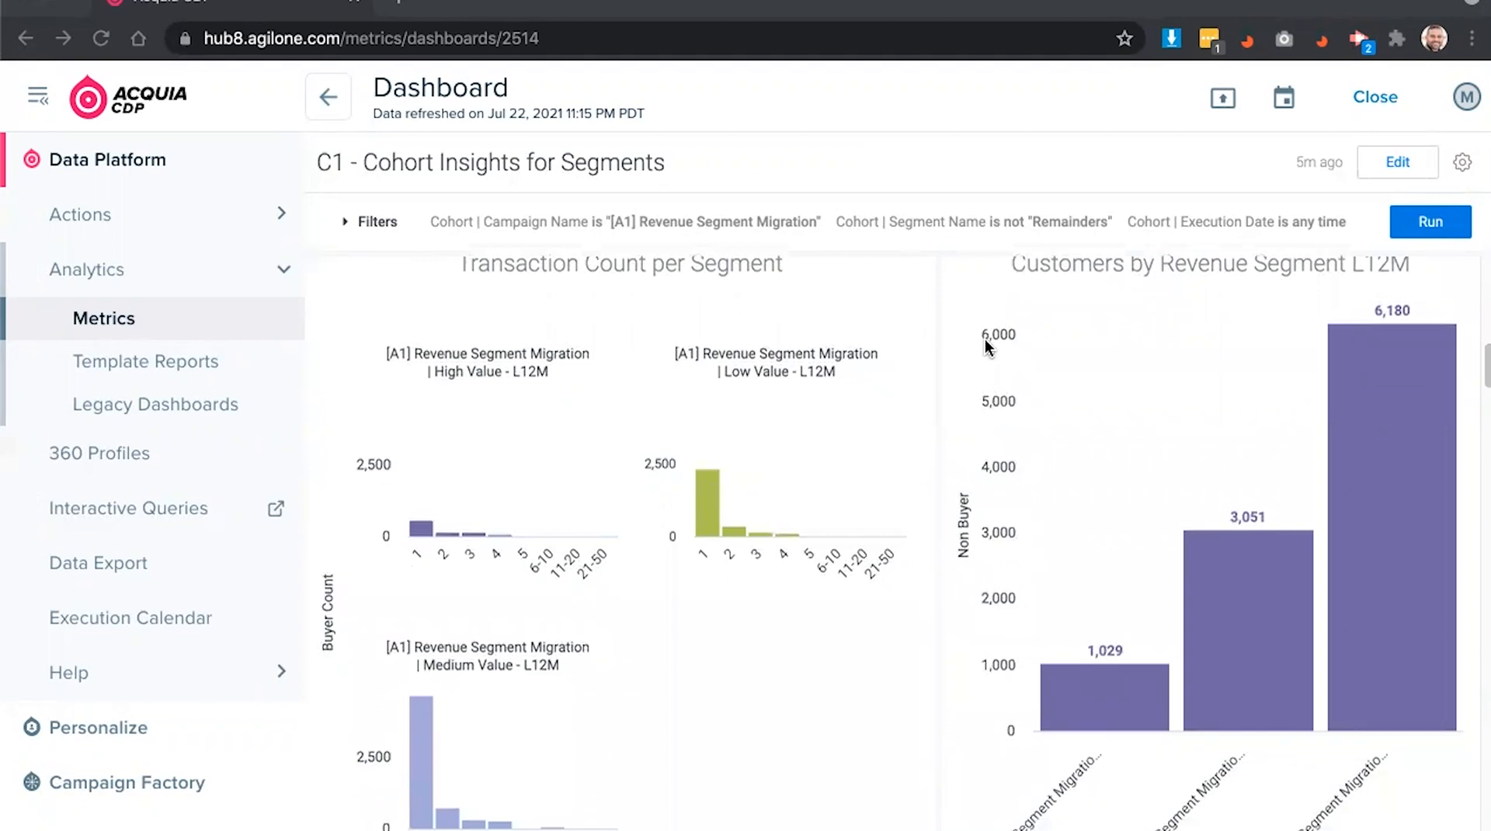
scroll(983, 338, down, 1)
scroll(980, 334, down, 1)
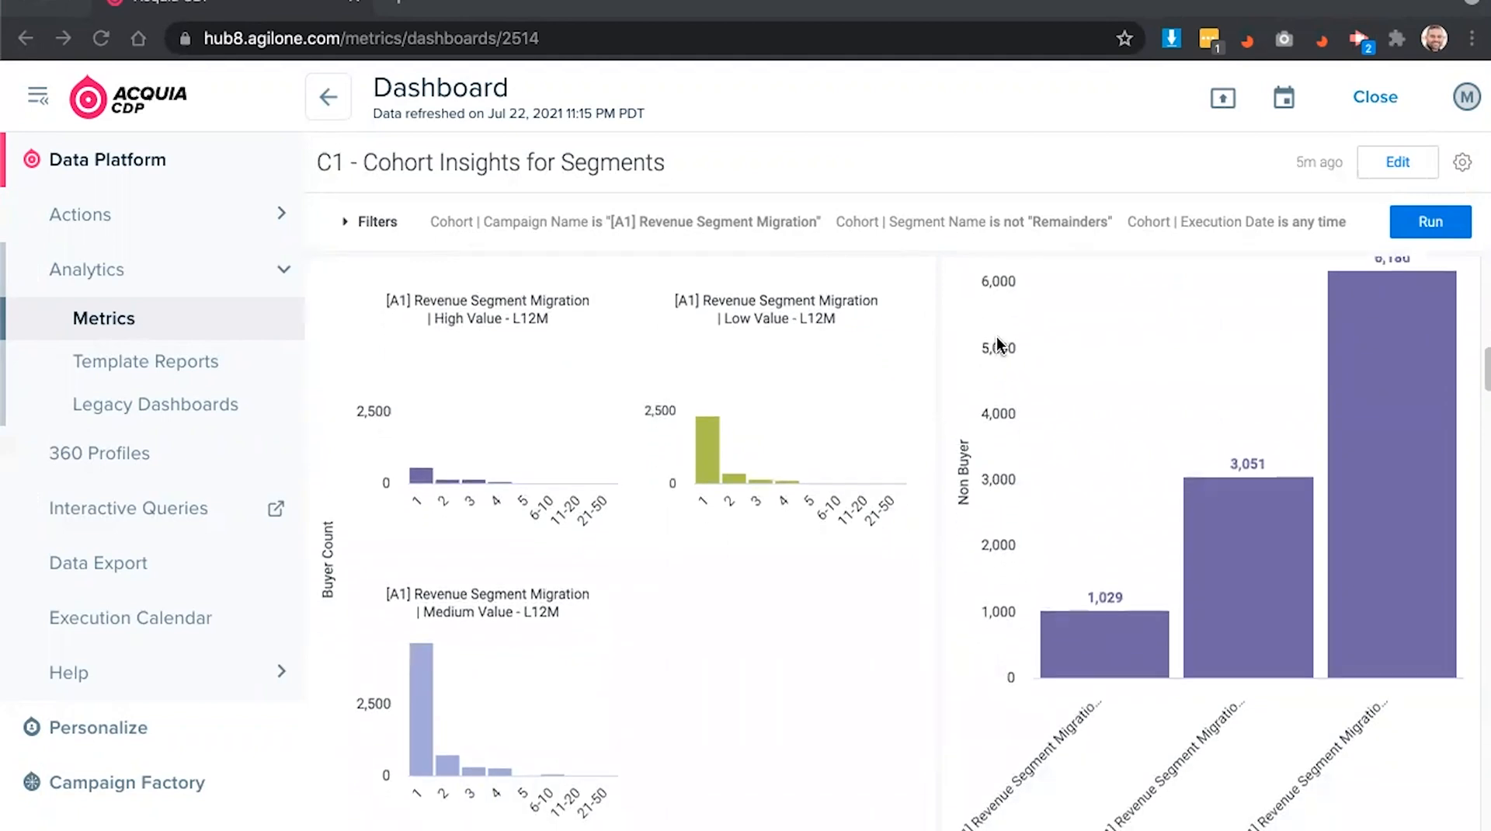
scroll(994, 279, down, 1)
scroll(987, 268, down, 2)
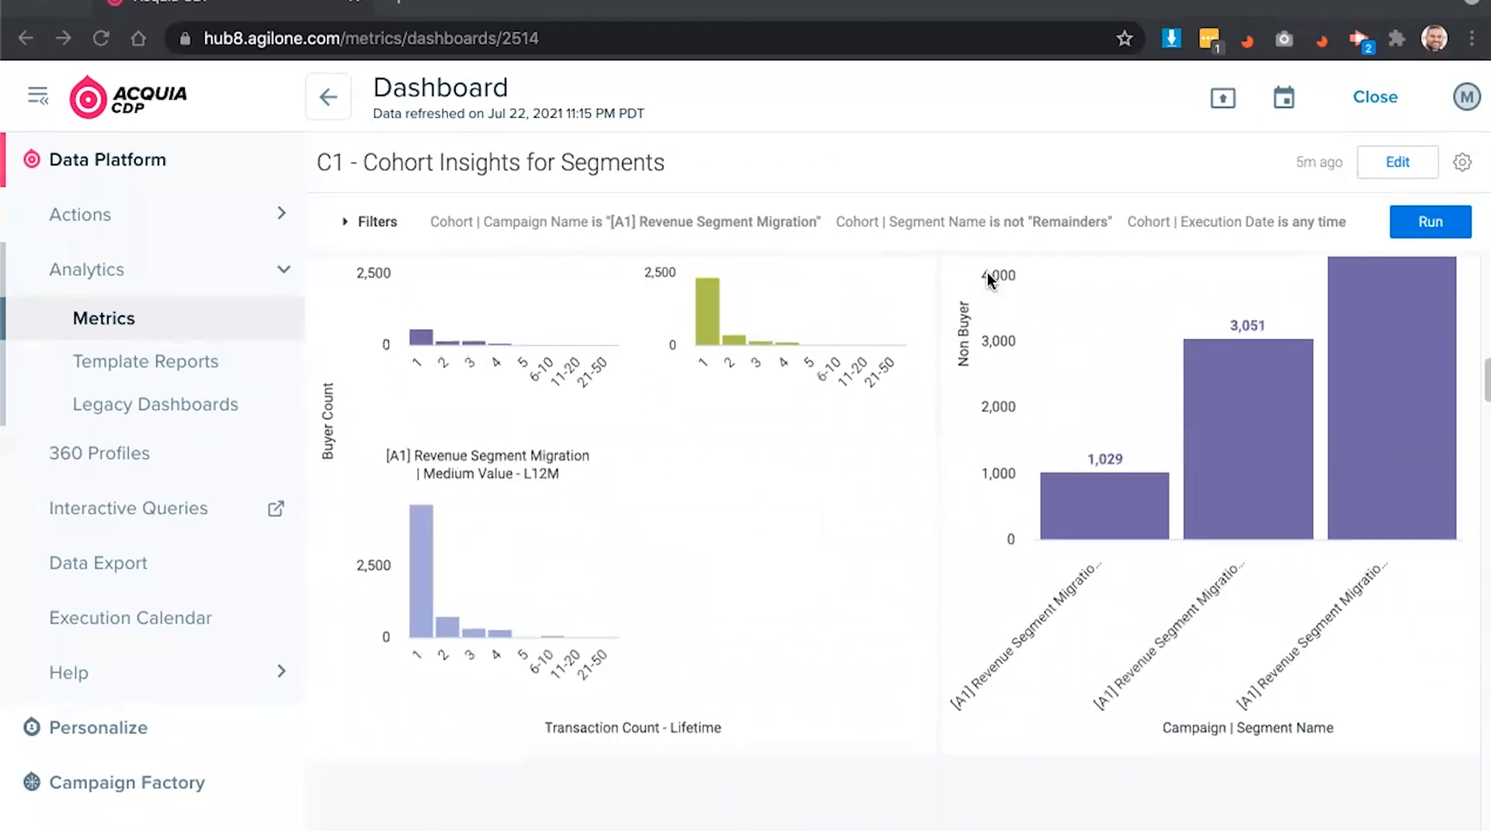
scroll(955, 463, up, 10)
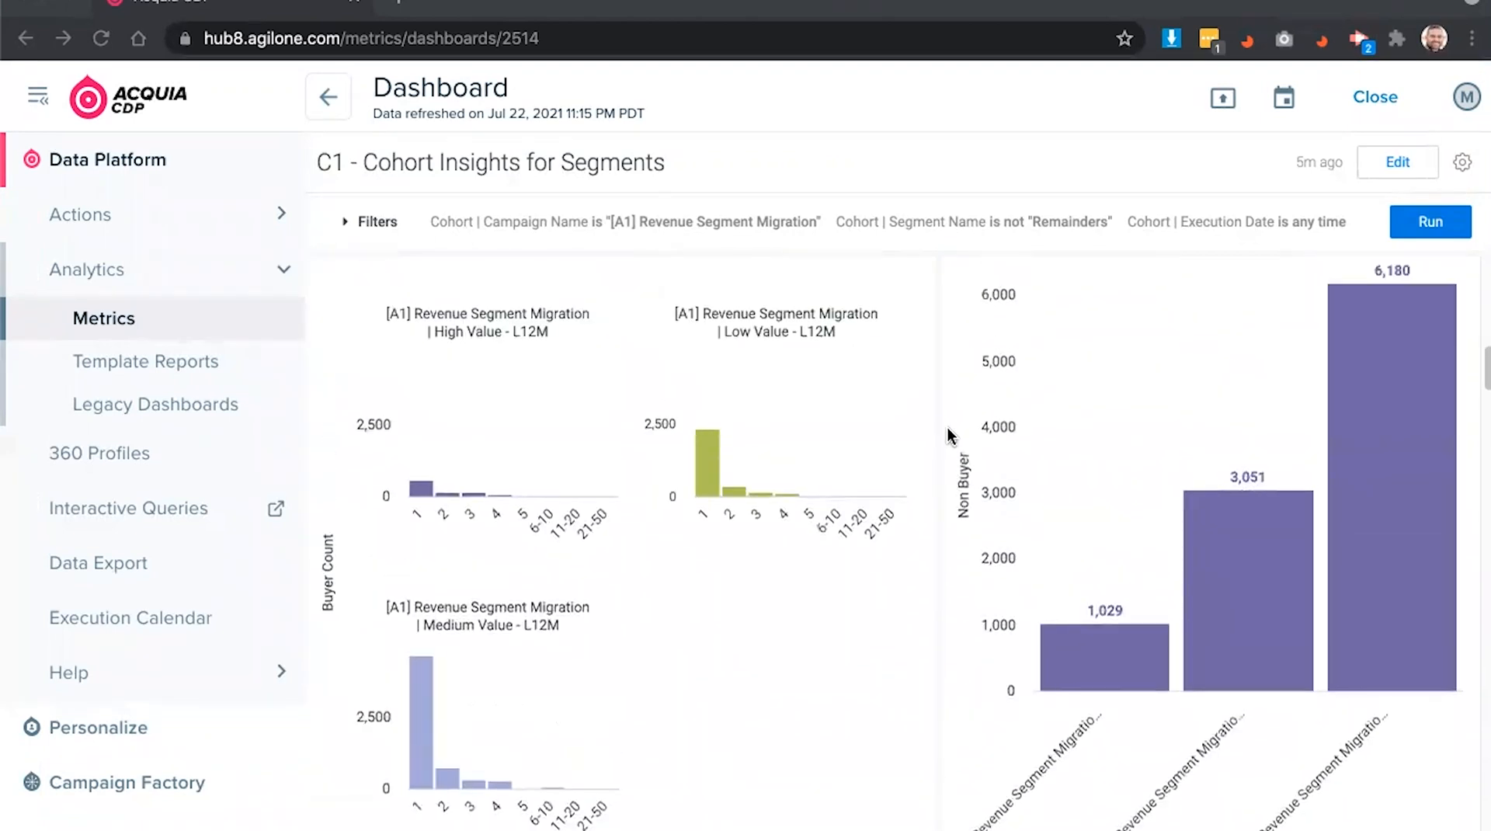
- Scroll back up to Cohort Overview and return to the Attribution & Cohorts slide in Chrome
scroll(948, 425, up, 6)
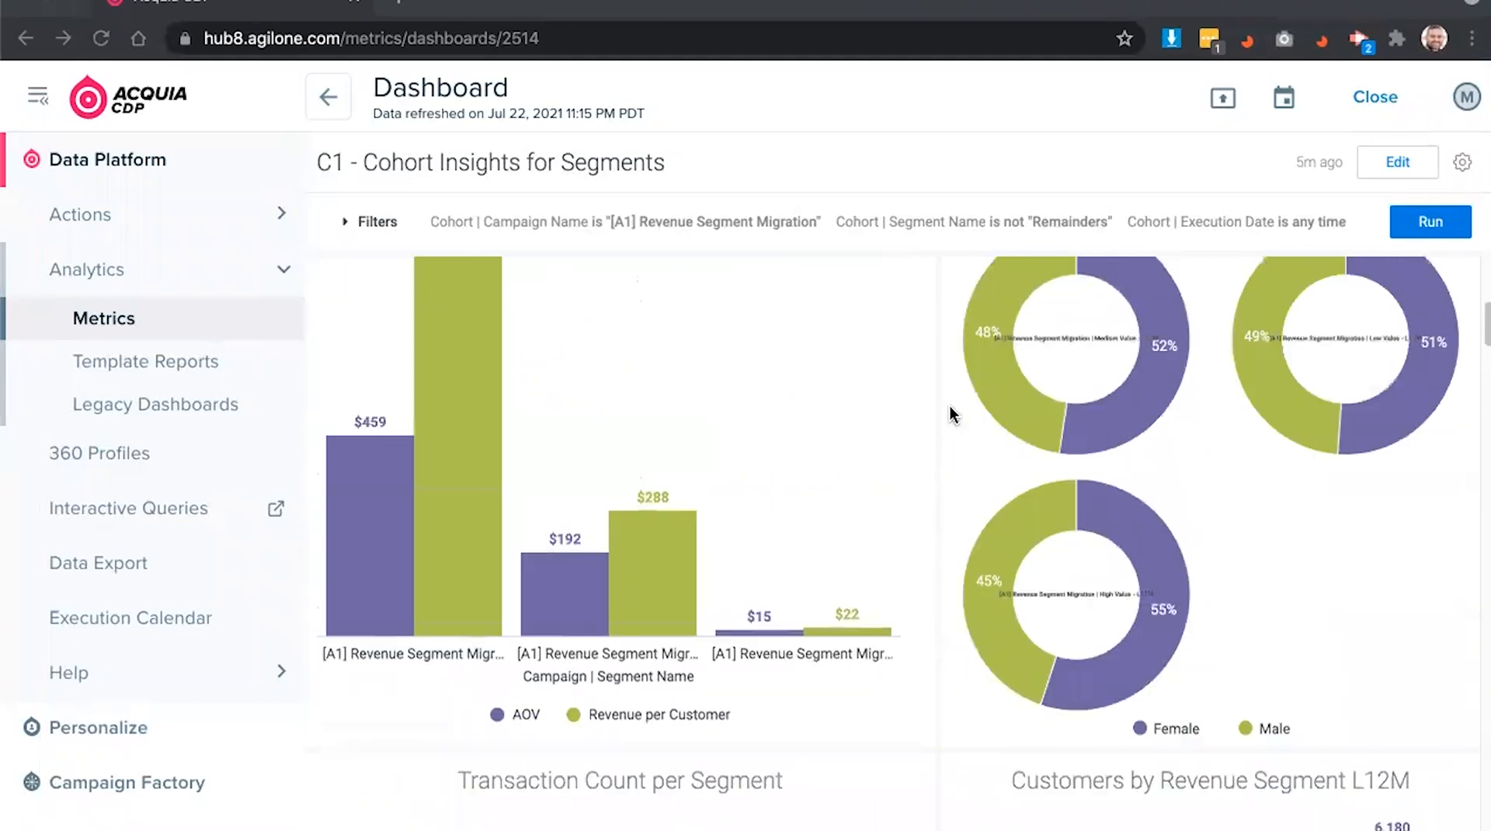
scroll(947, 417, up, 6)
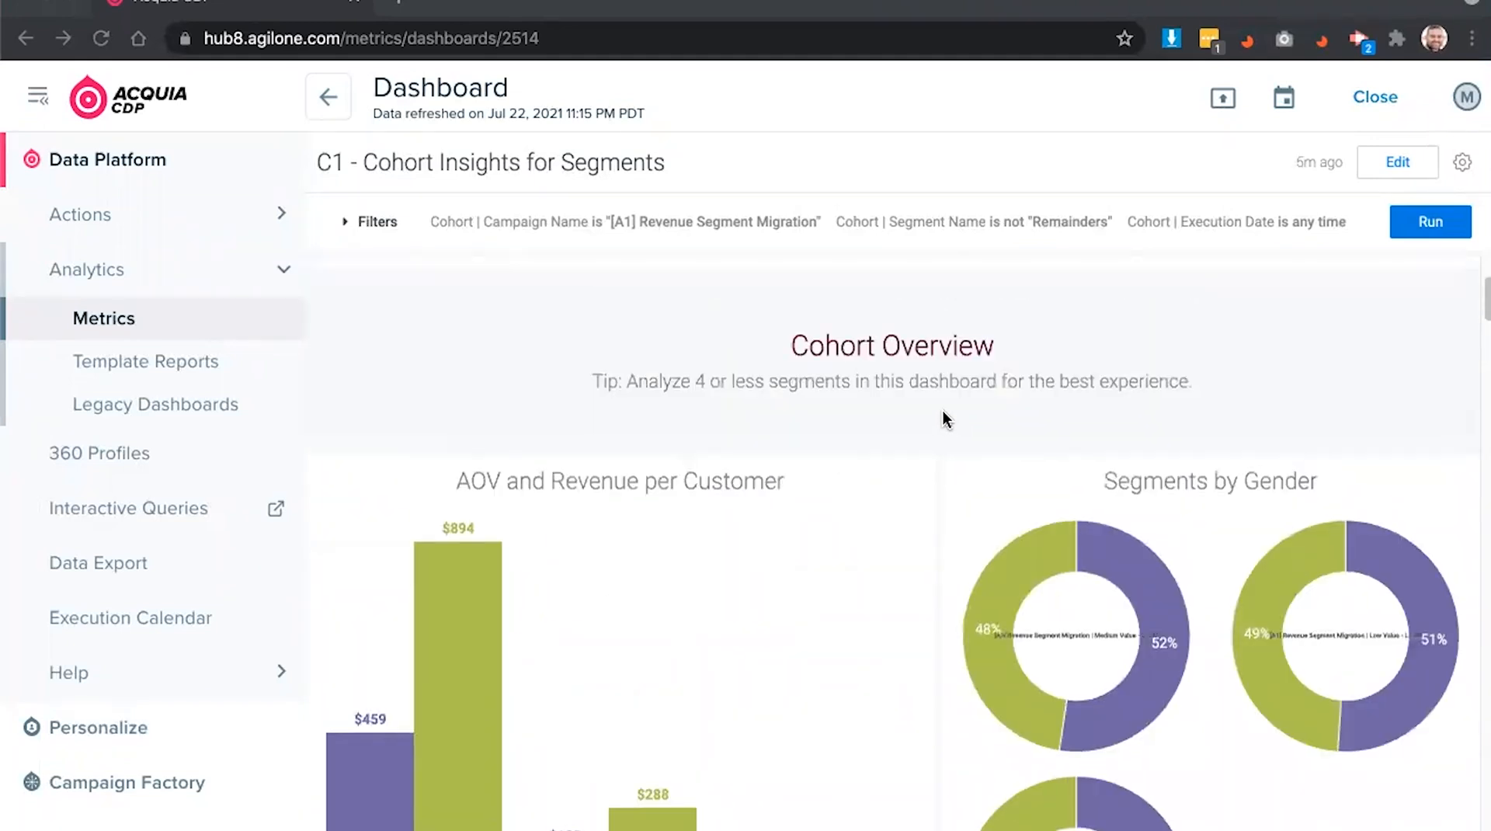
scroll(942, 412, up, 3)
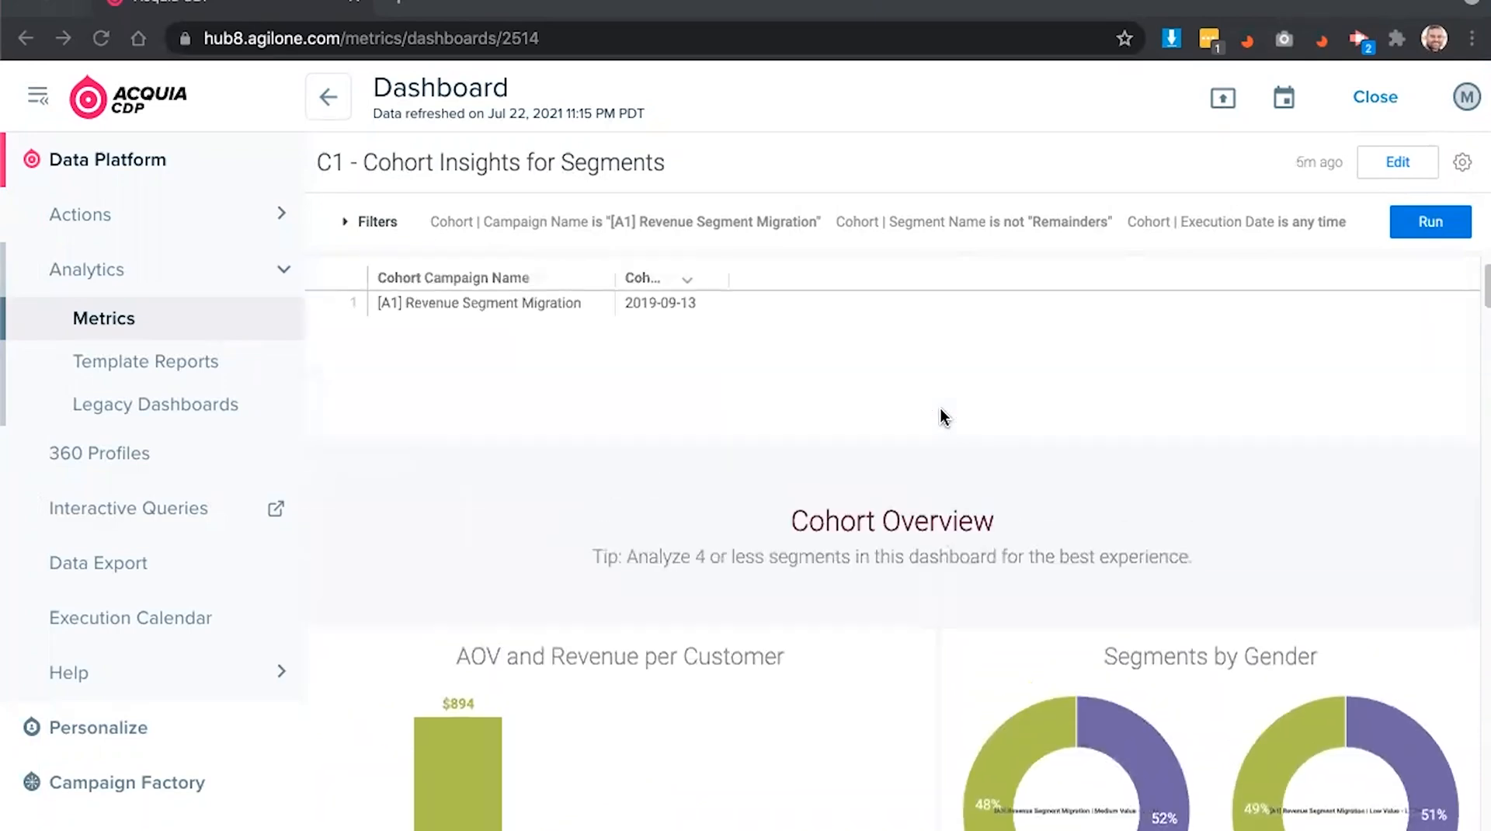
scroll(942, 416, down, 3)
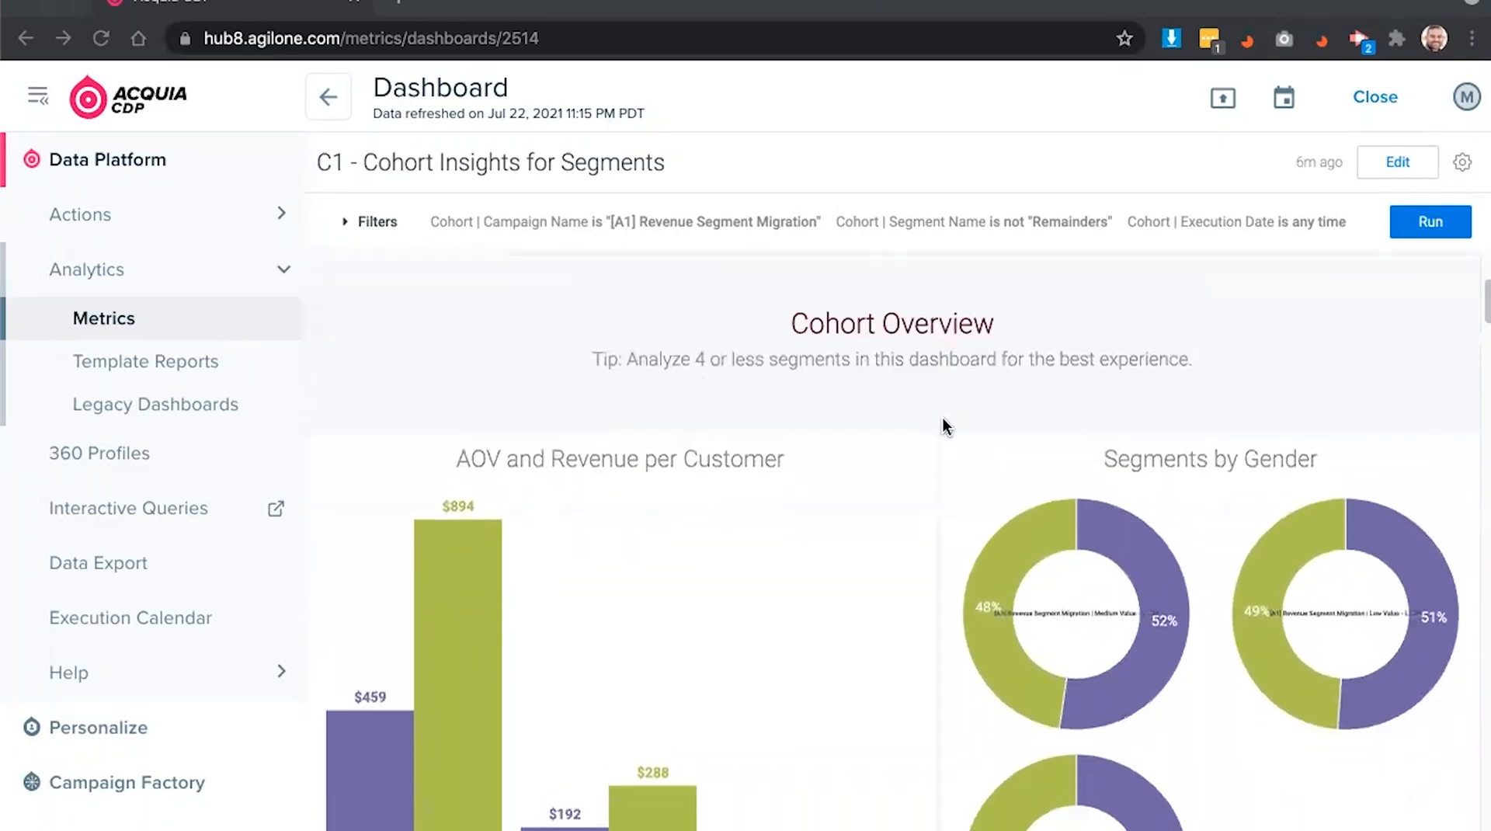
key(ctrl+Up)
click(703, 18)
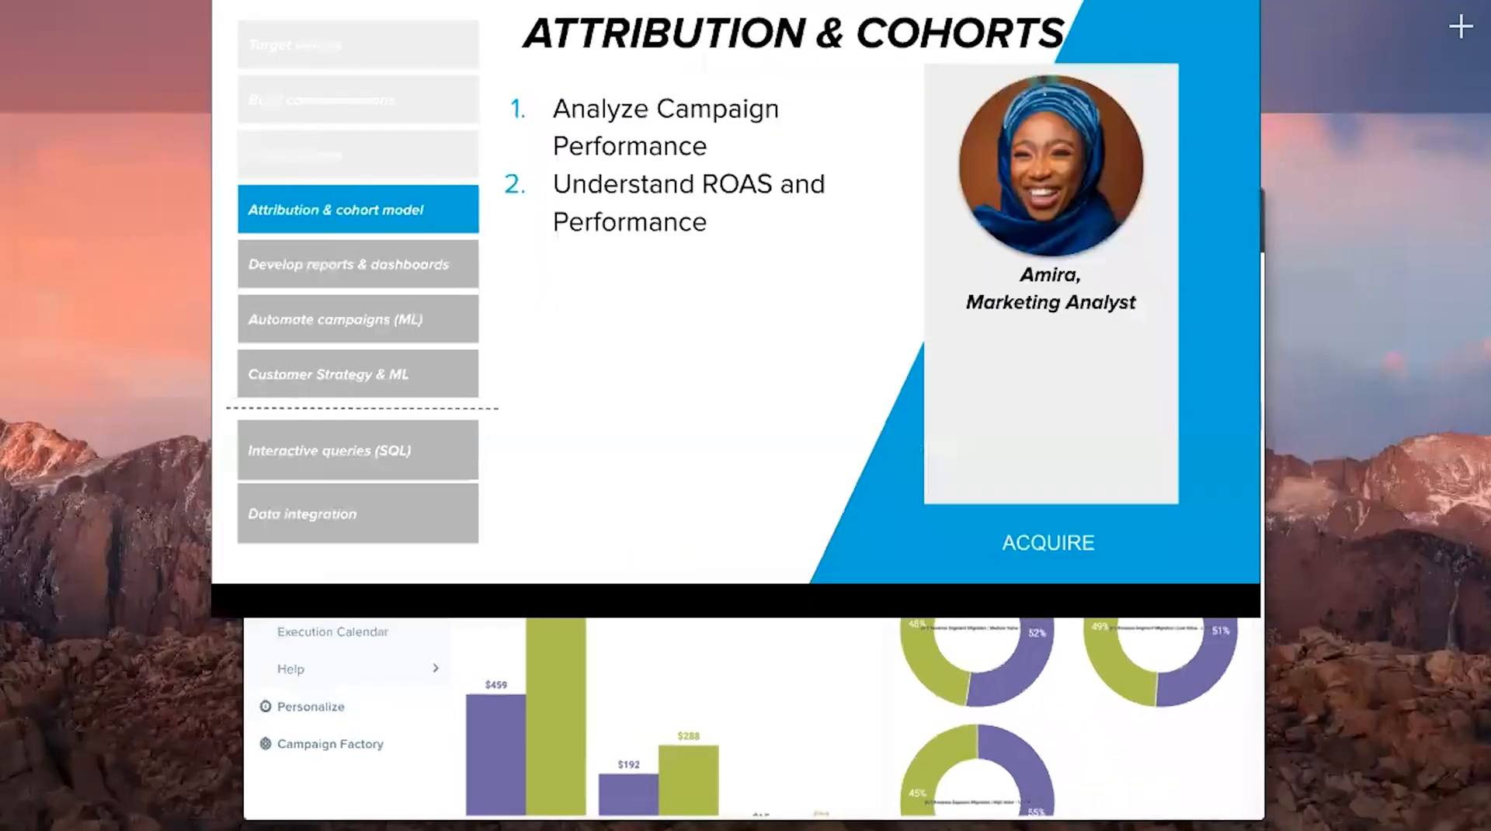
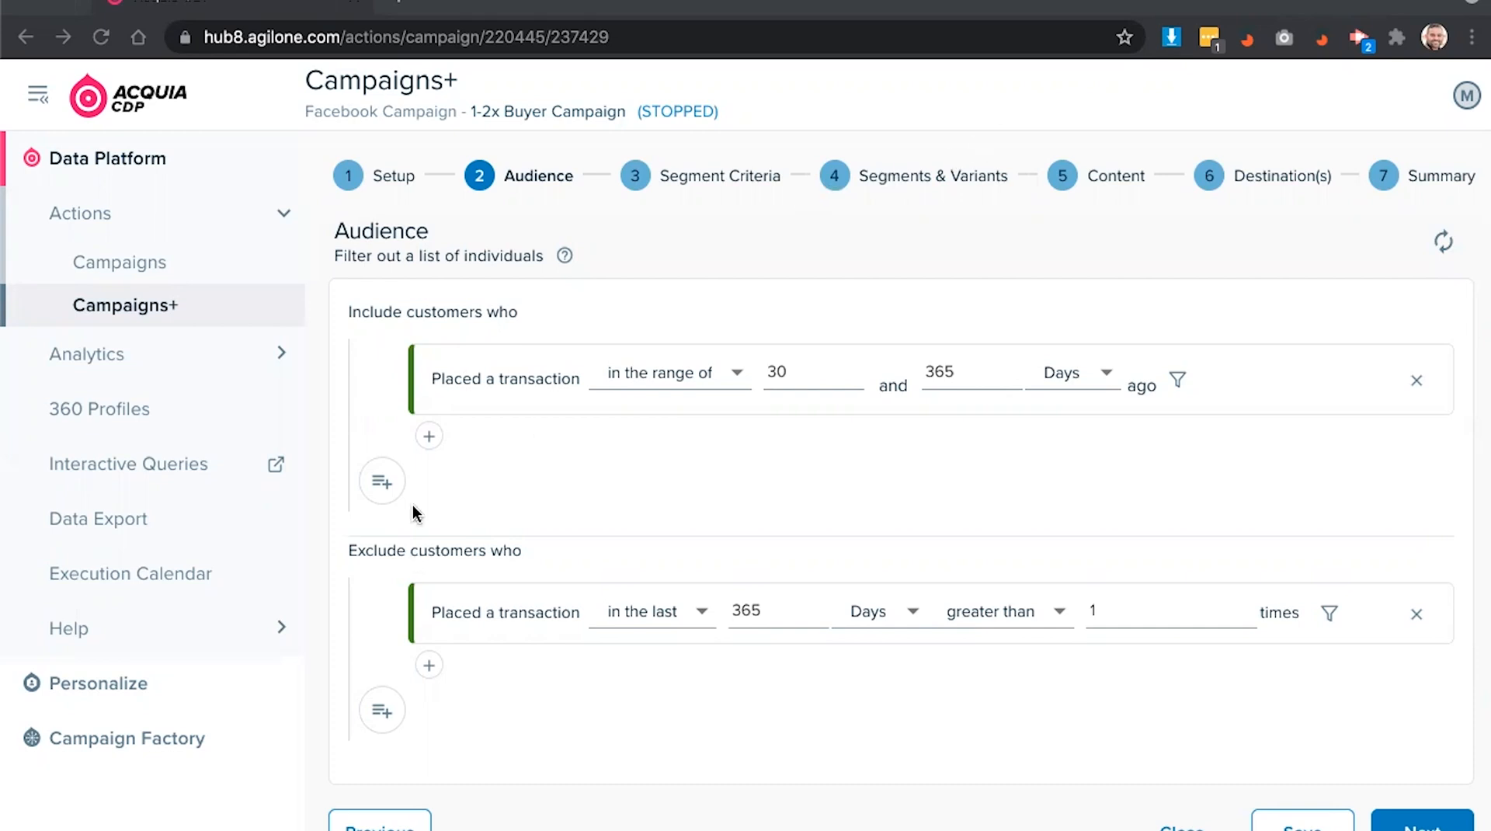
- Add a 'Performed an event' rule for Web Browse, then continue to segment criteria
click(428, 438)
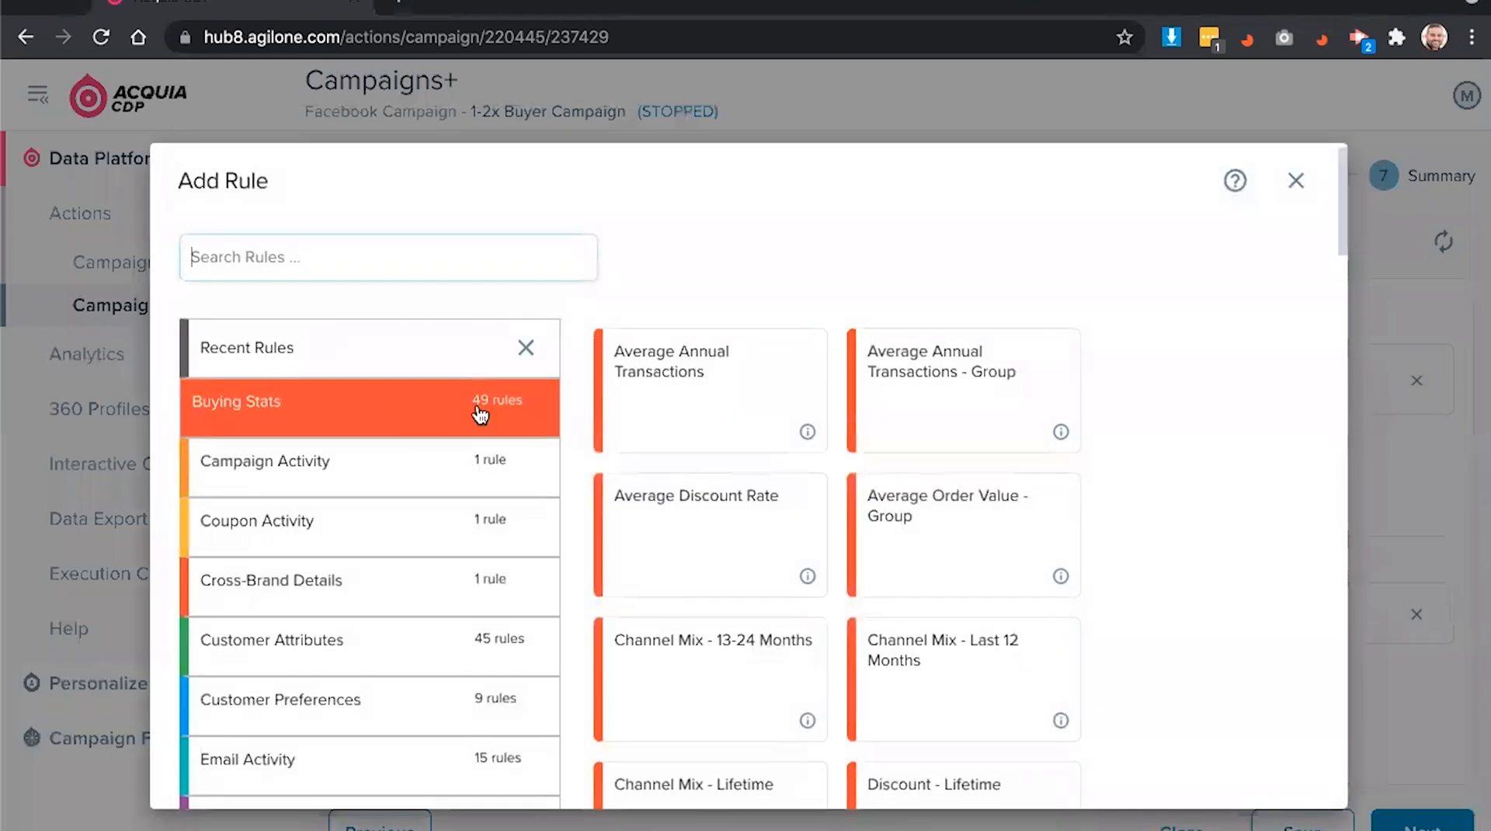
click(486, 266)
text(performed)
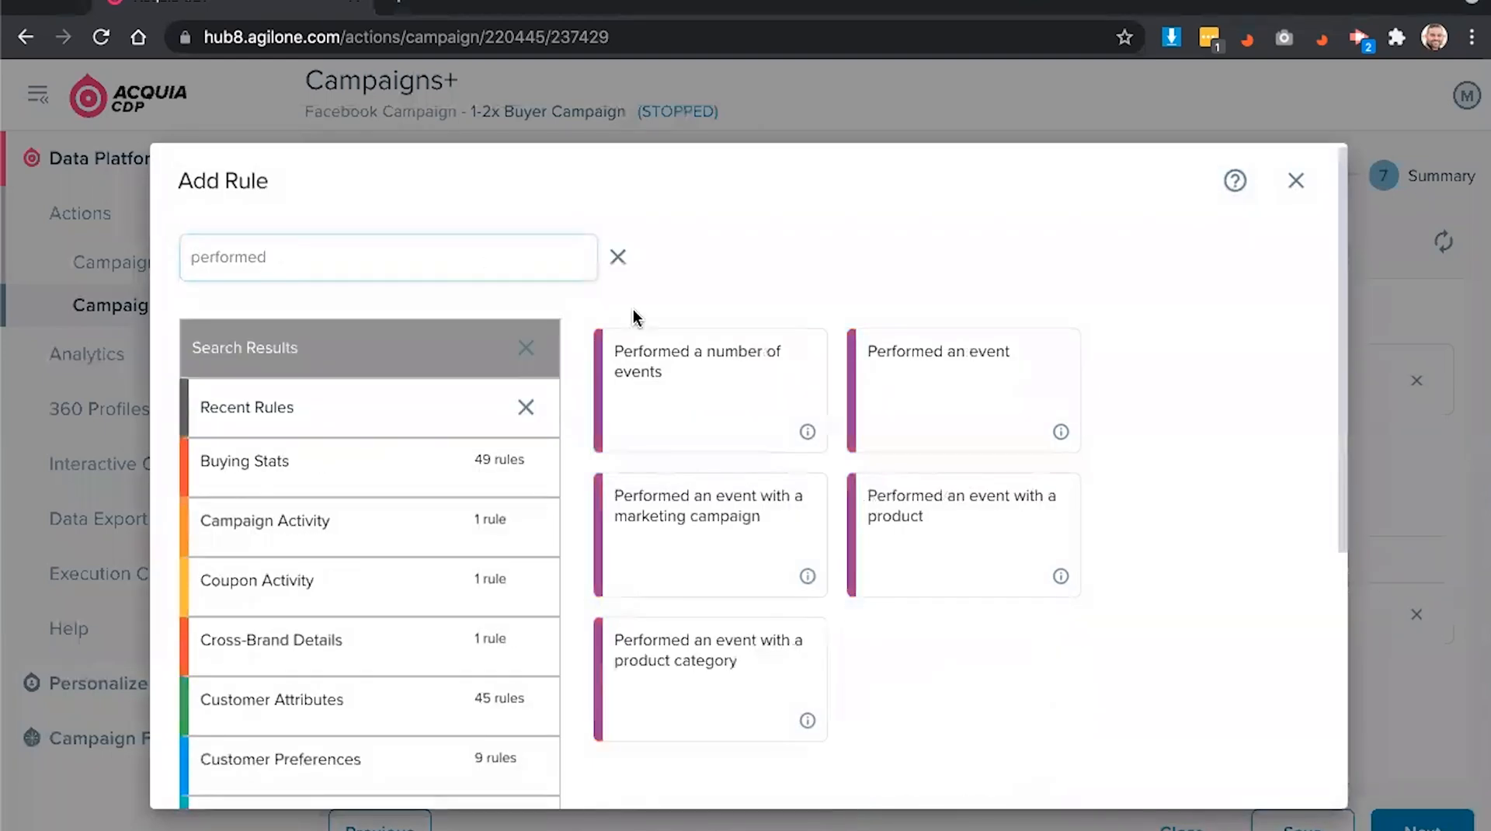
click(882, 374)
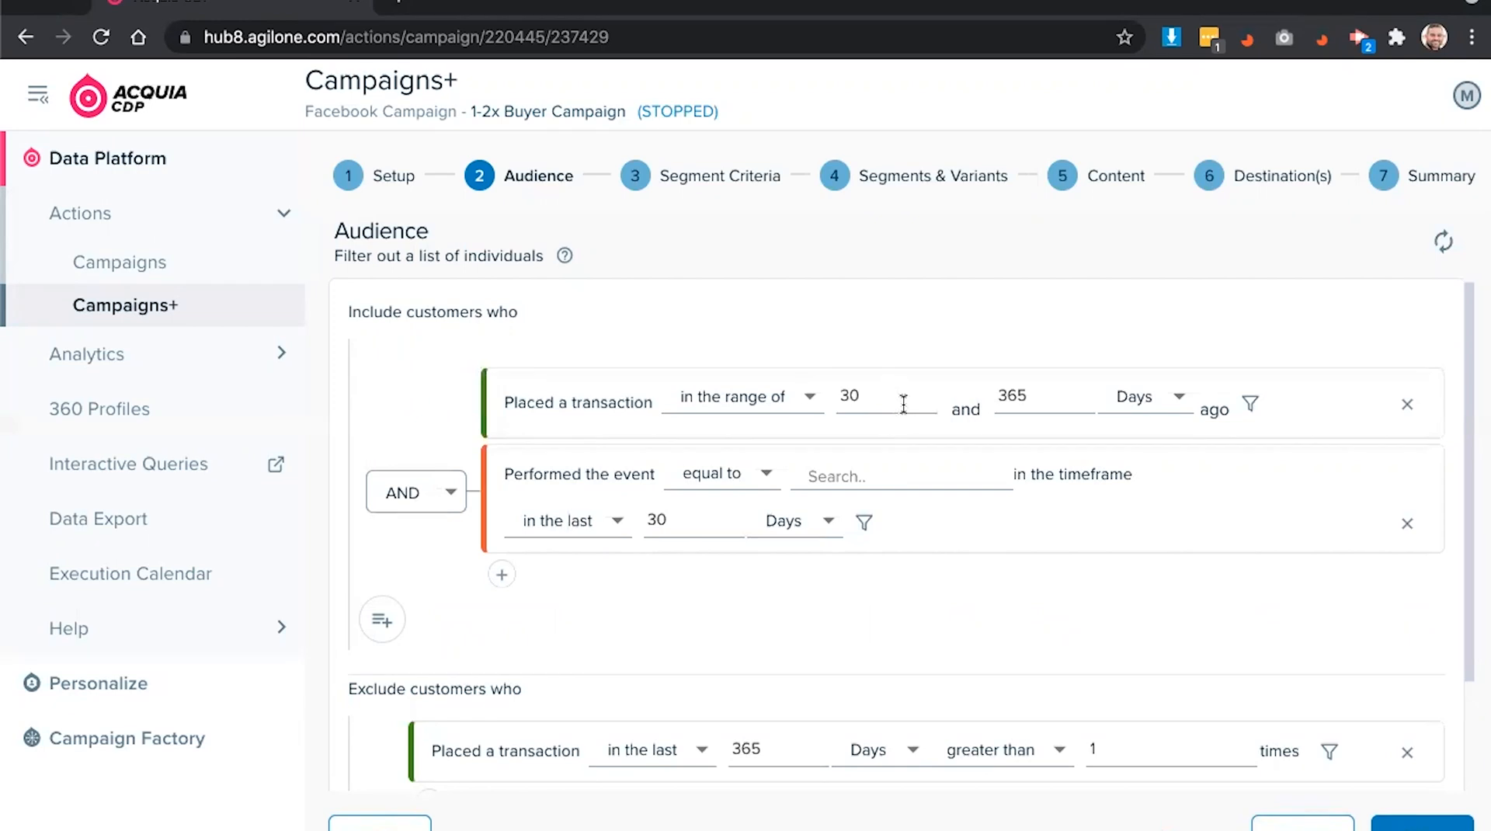
click(891, 475)
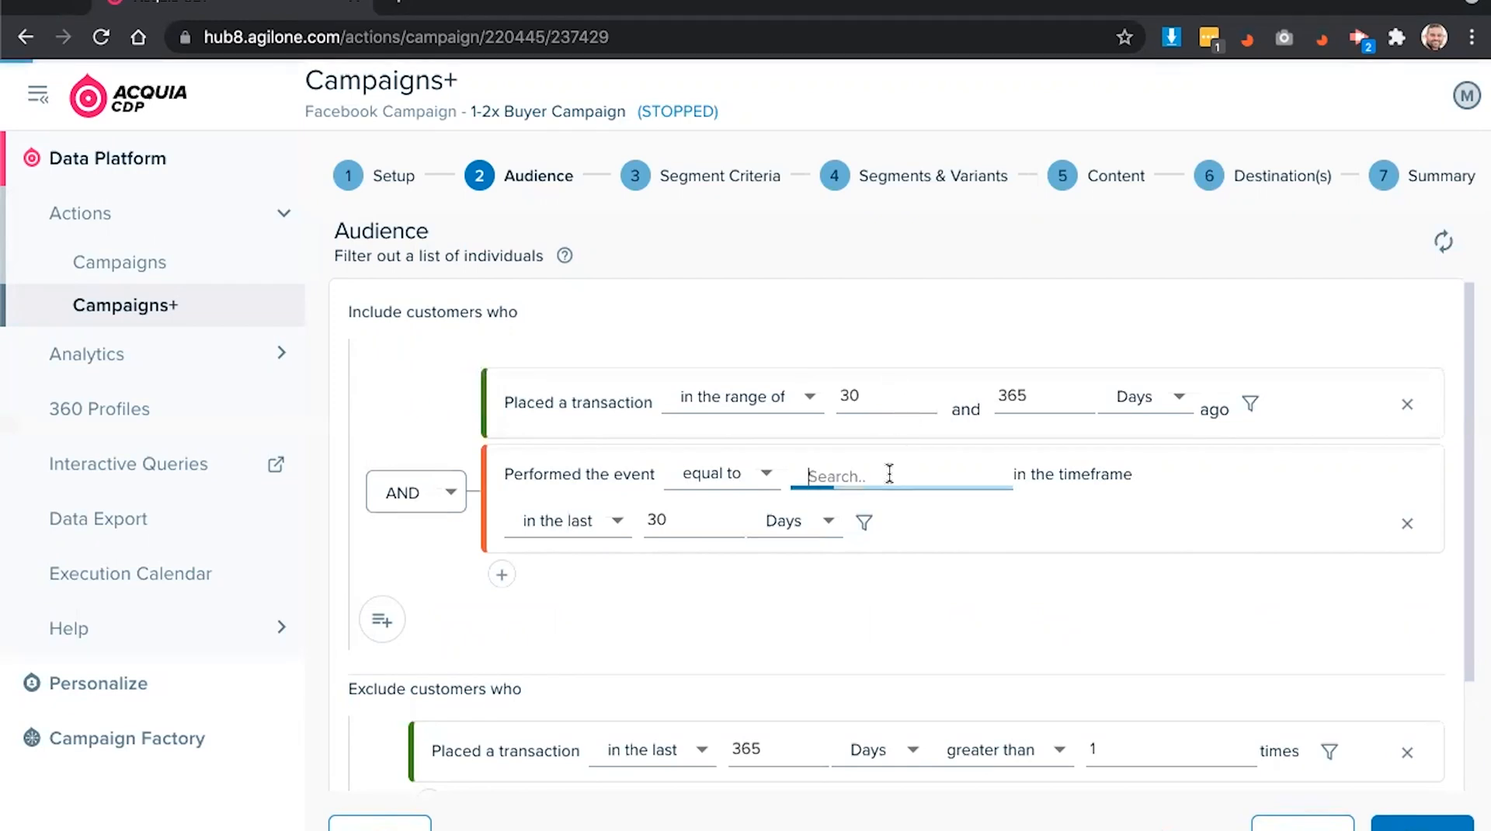
click(940, 494)
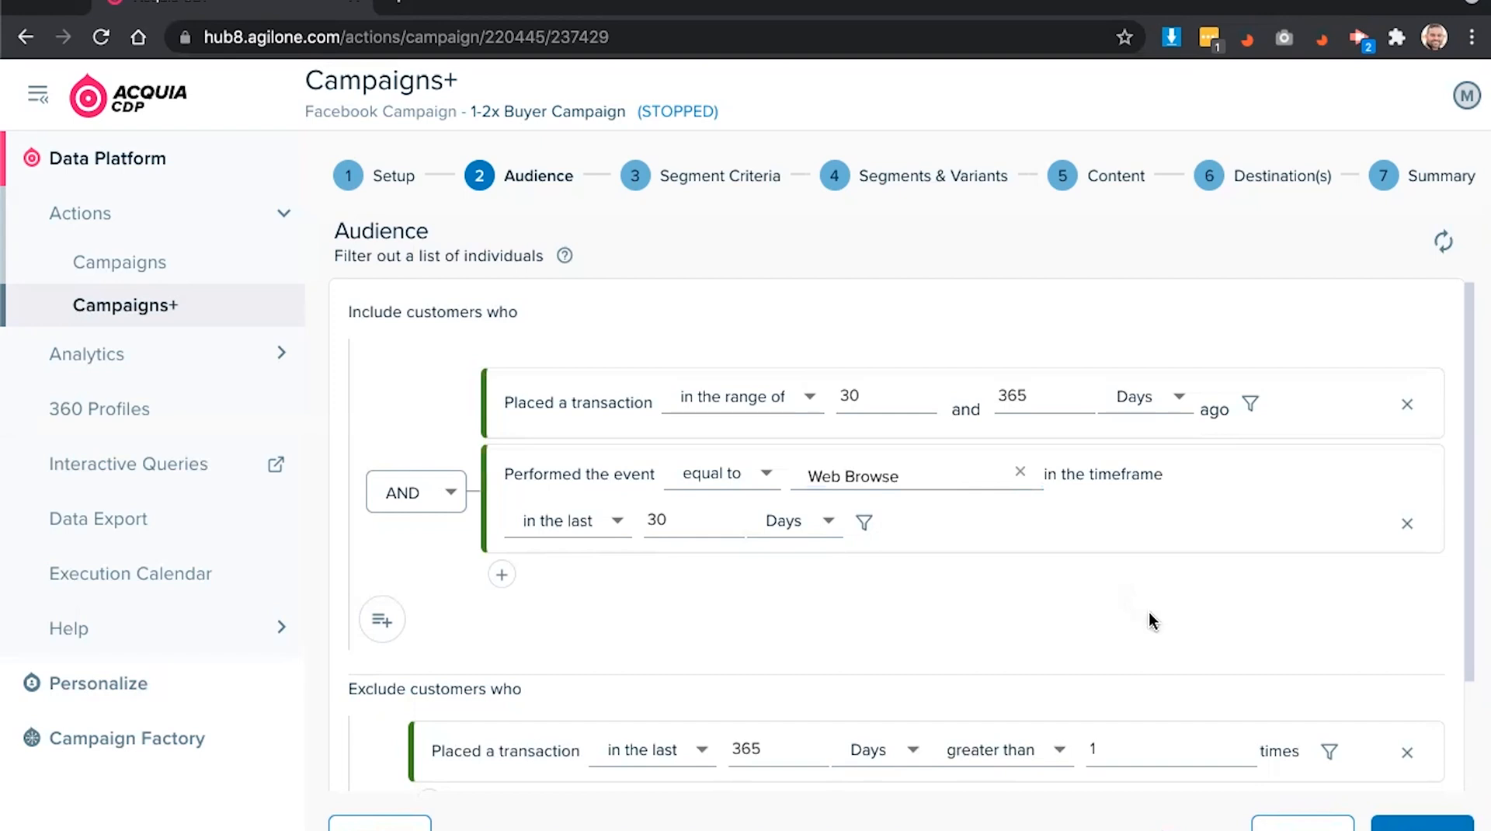
click(1415, 827)
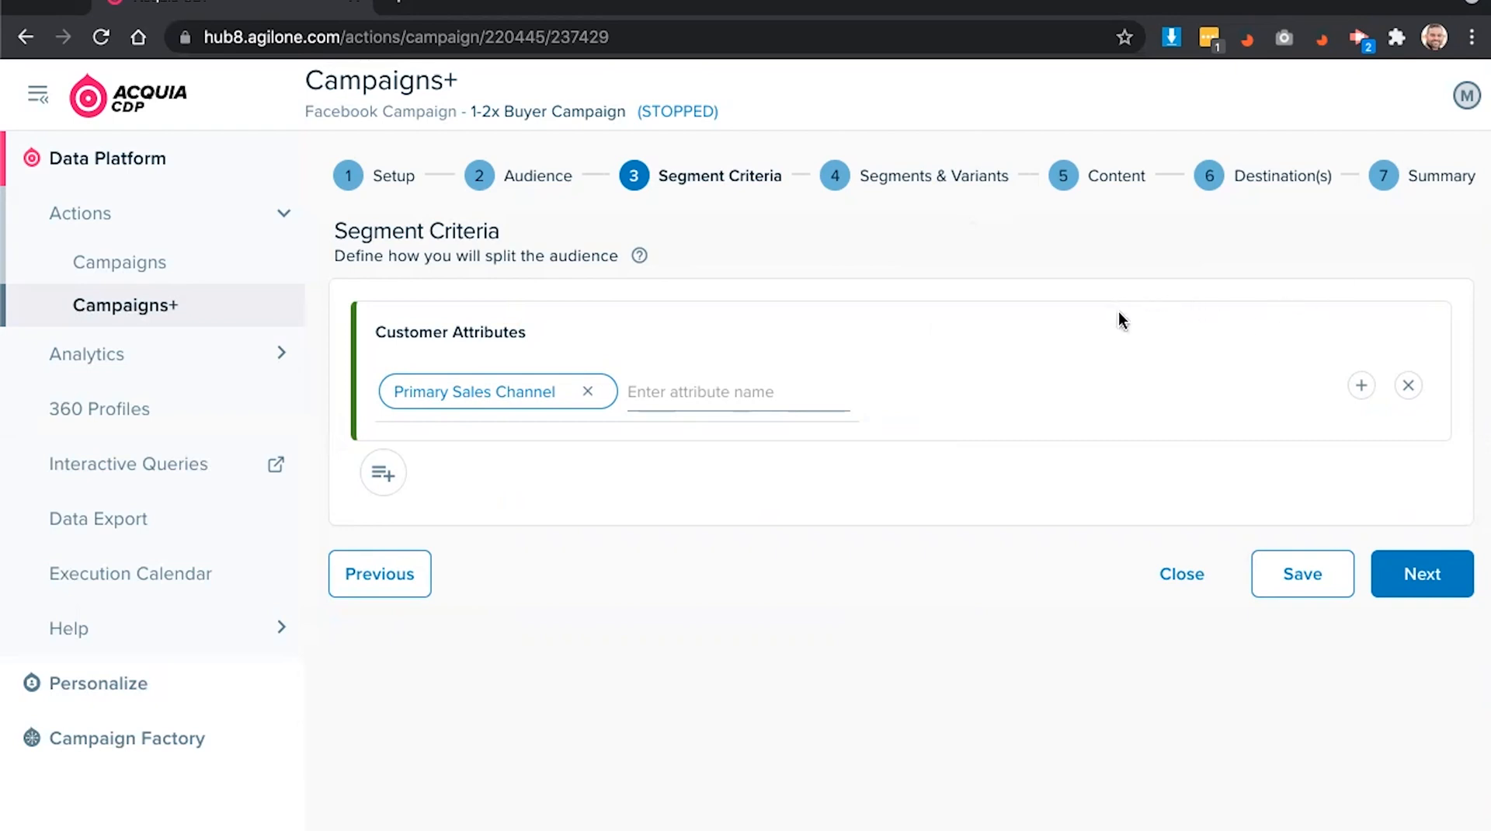
- Save the Primary Sales Channel criteria, review the audience node in Segments & Variants, and continue to Content
click(1338, 581)
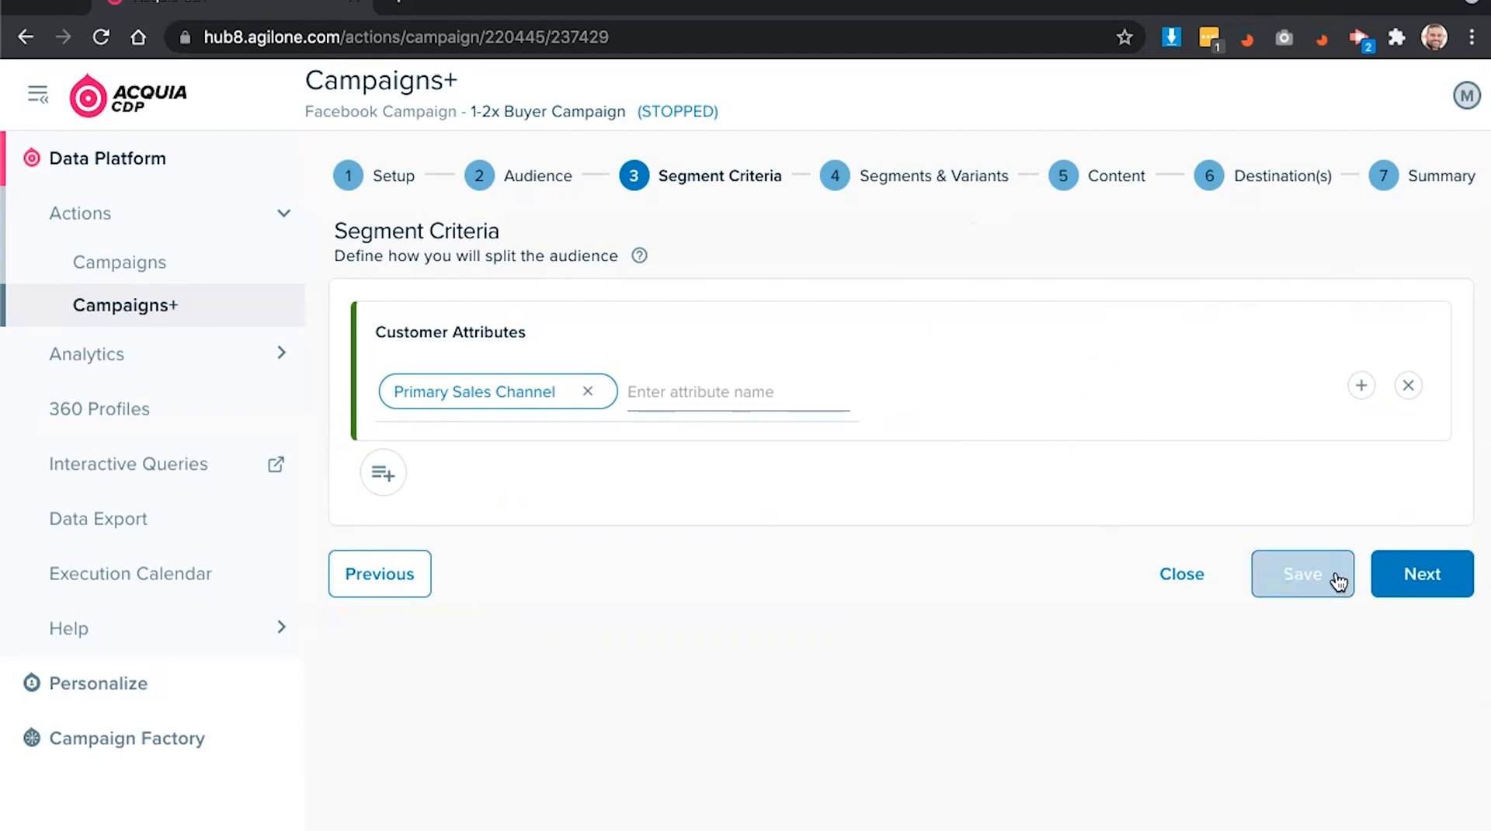
click(1415, 574)
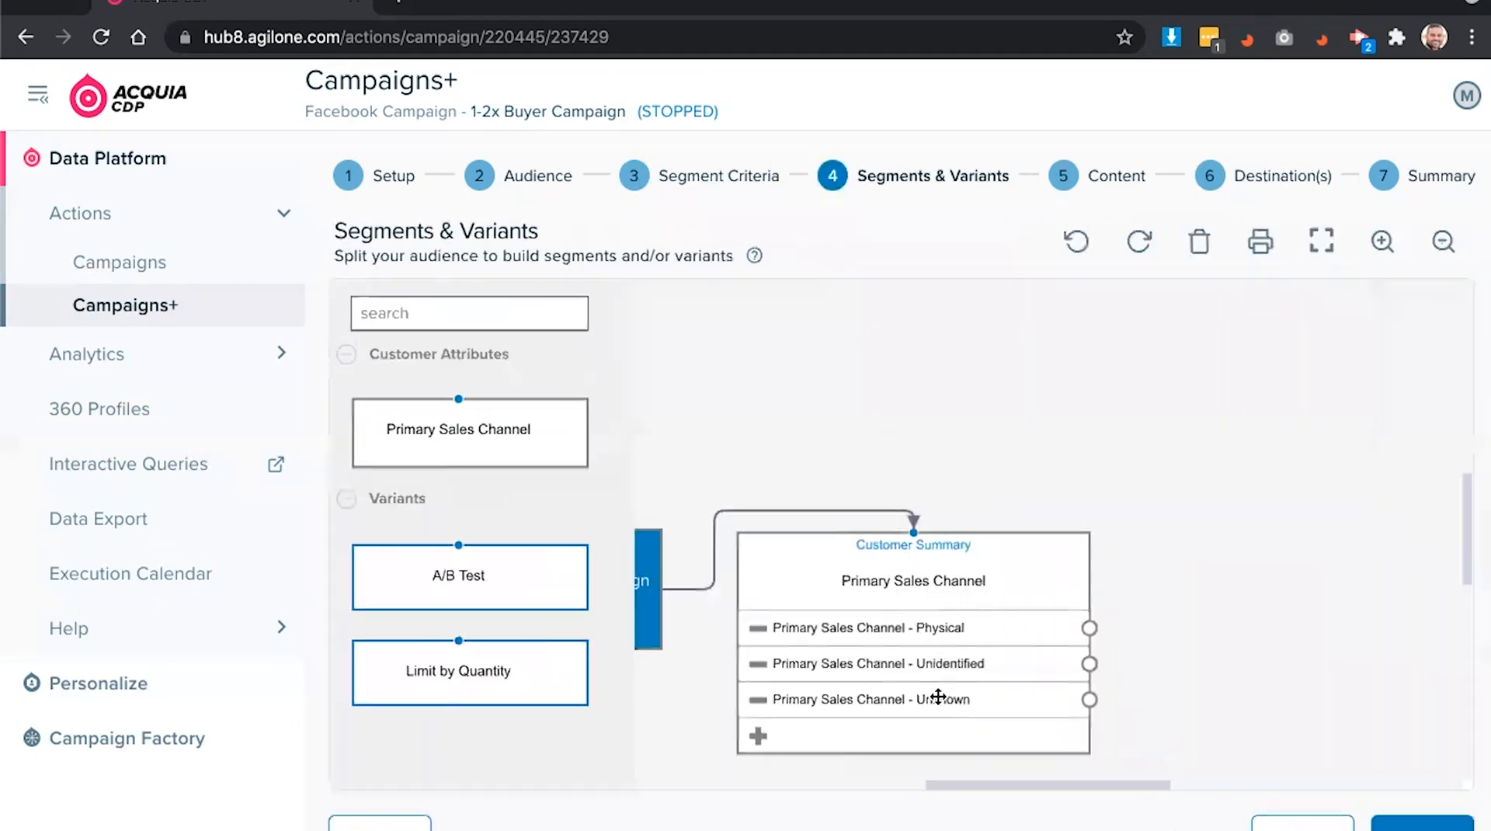
drag(978, 785, 897, 783)
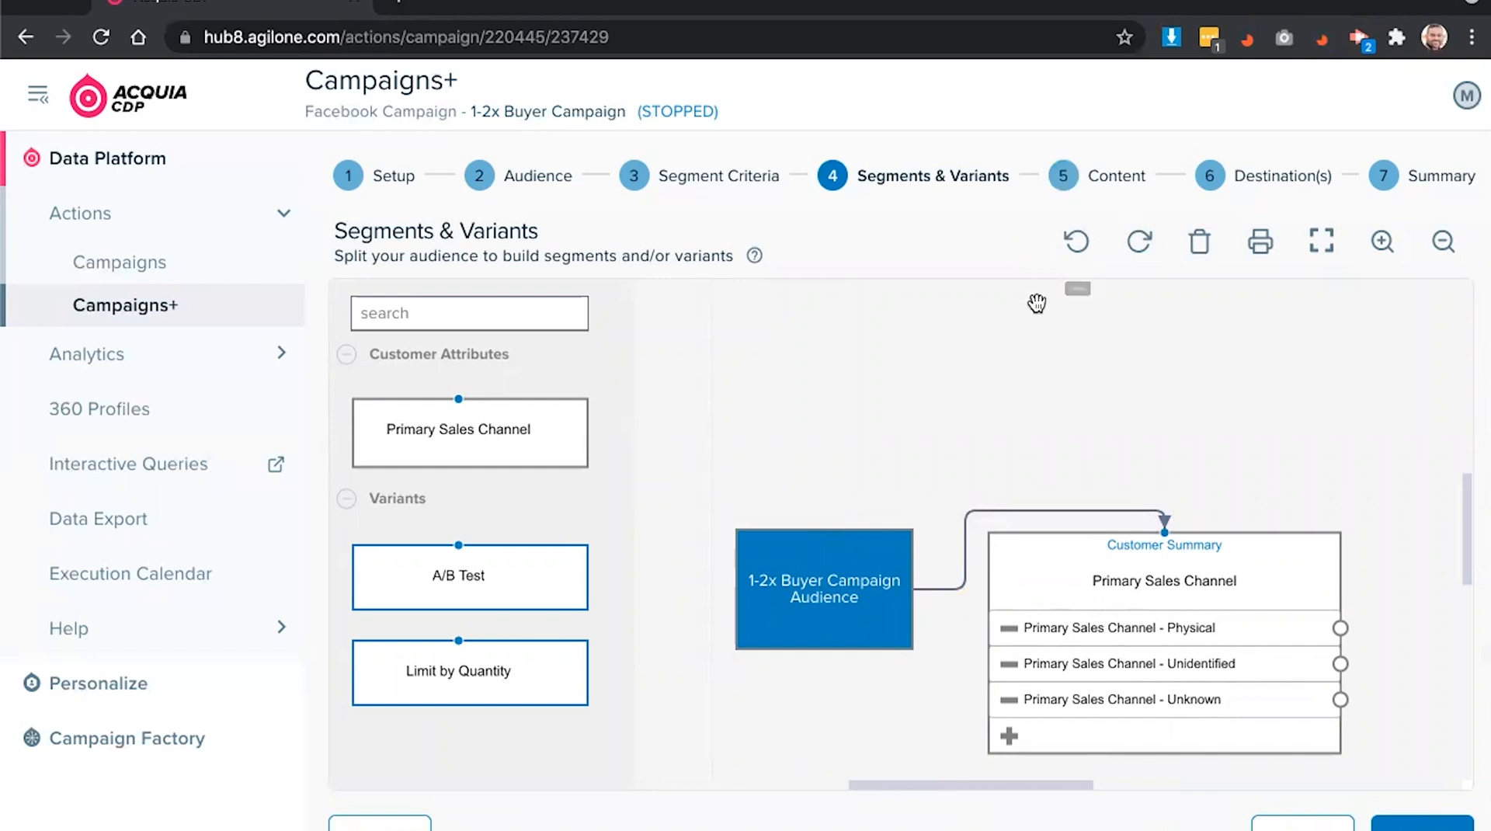
scroll(1011, 352, down, 1)
scroll(1013, 352, down, 2)
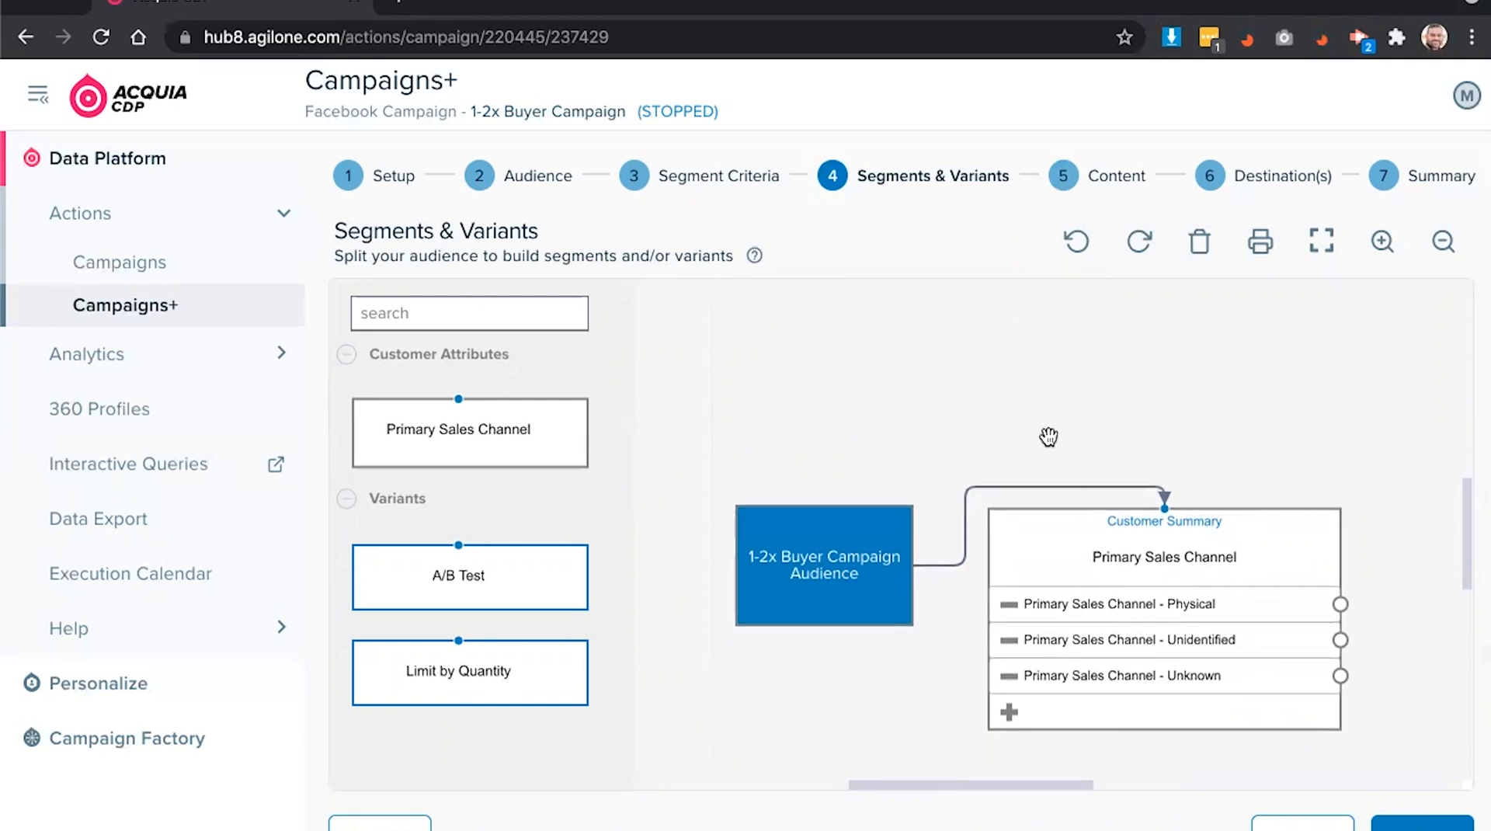
scroll(1025, 505, down, 2)
drag(962, 783, 932, 782)
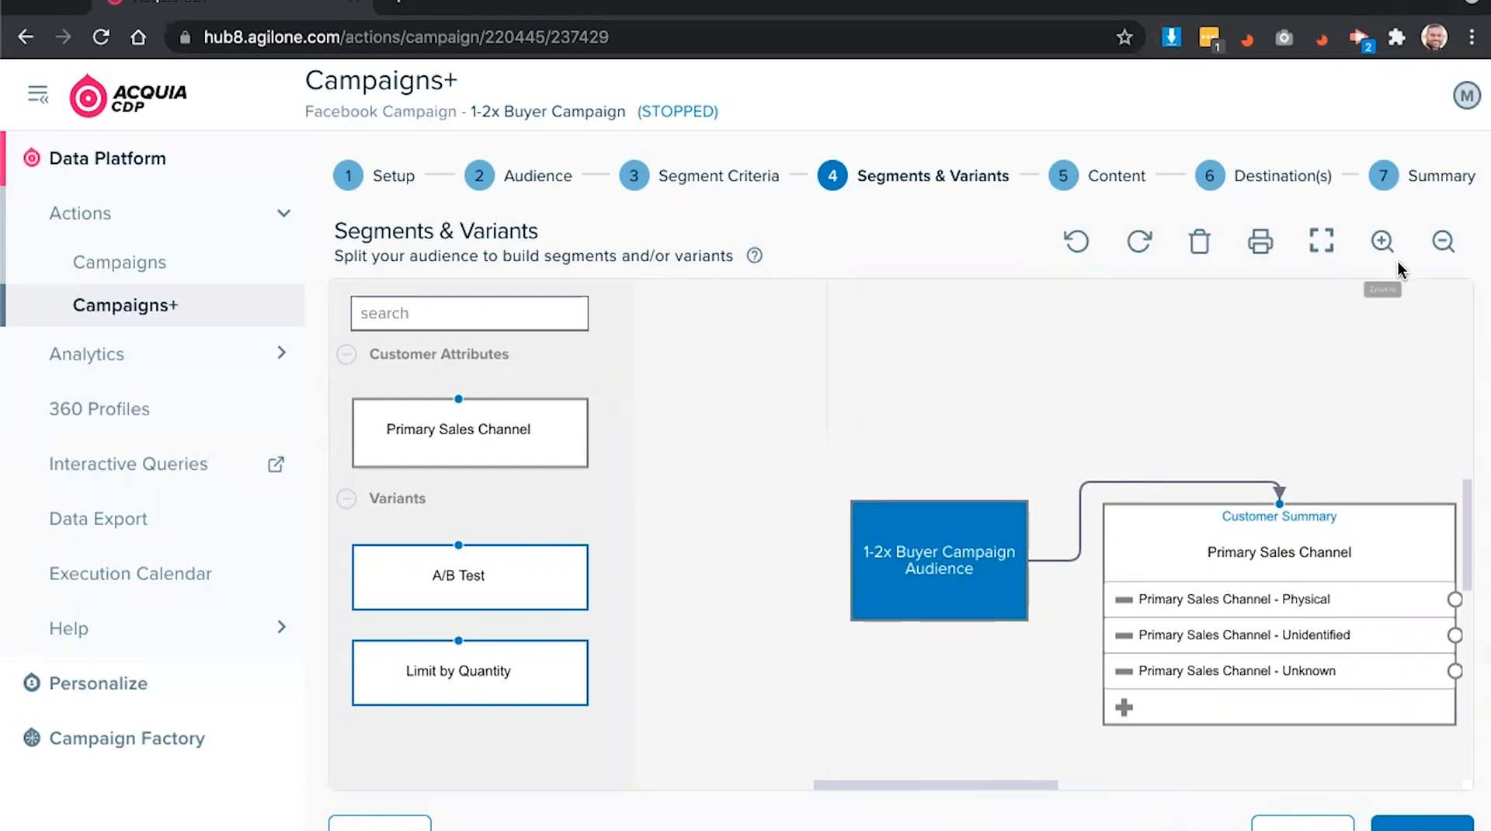
click(1422, 823)
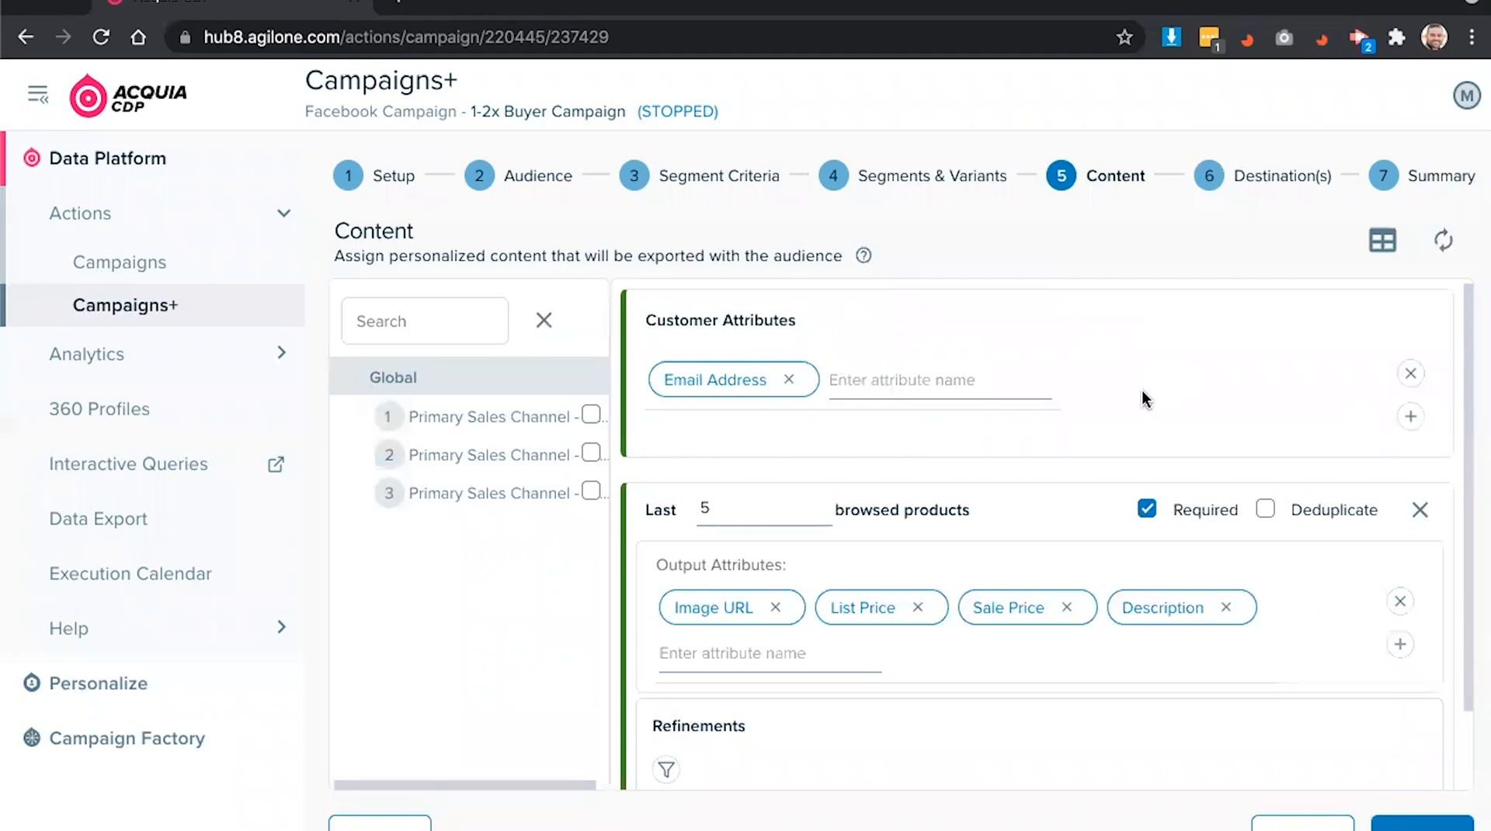
- Review the exported content attributes, then continue to Destination(s)
scroll(1134, 400, down, 2)
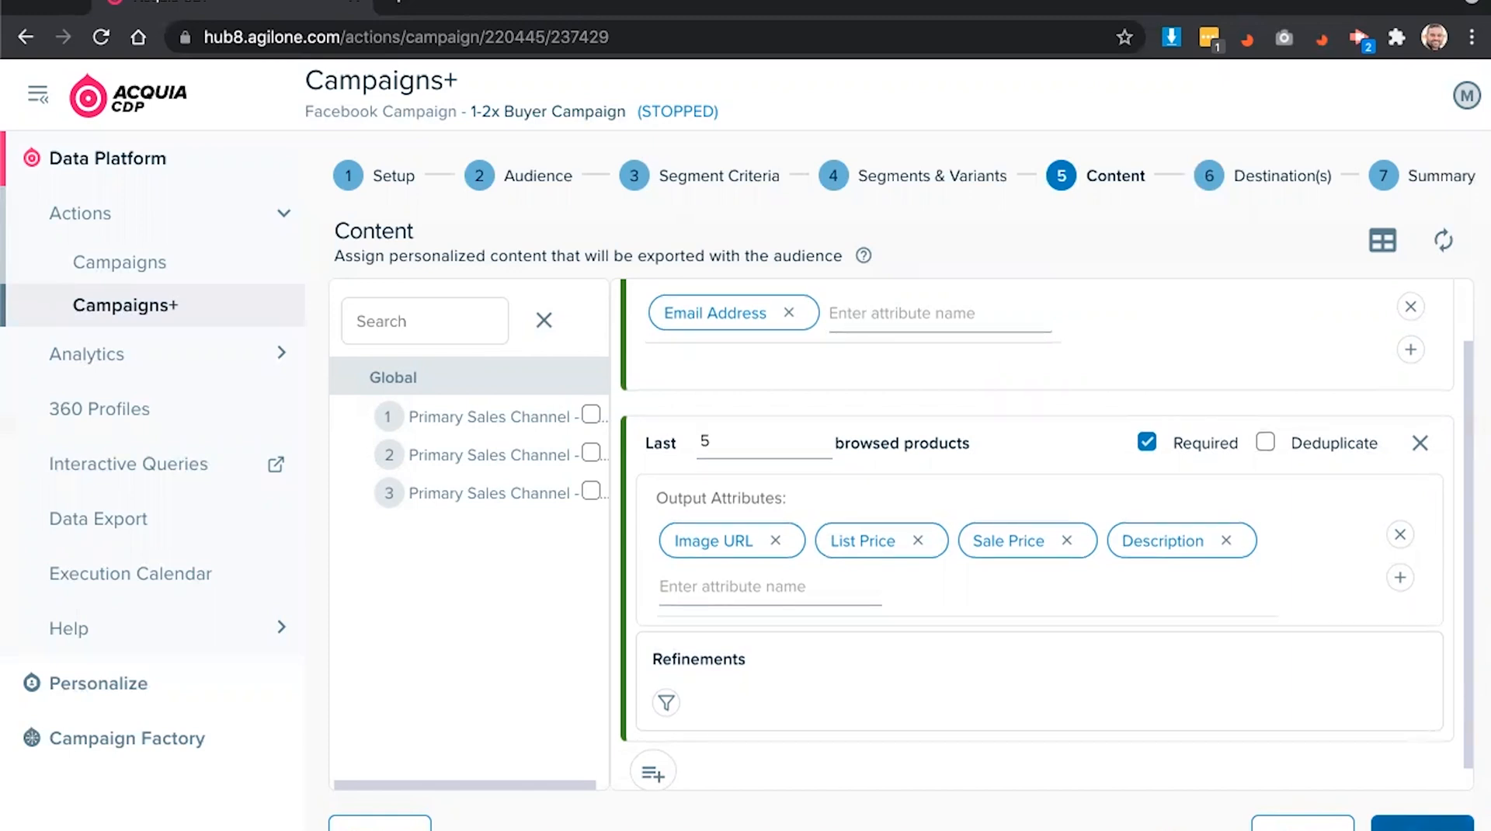
click(1379, 817)
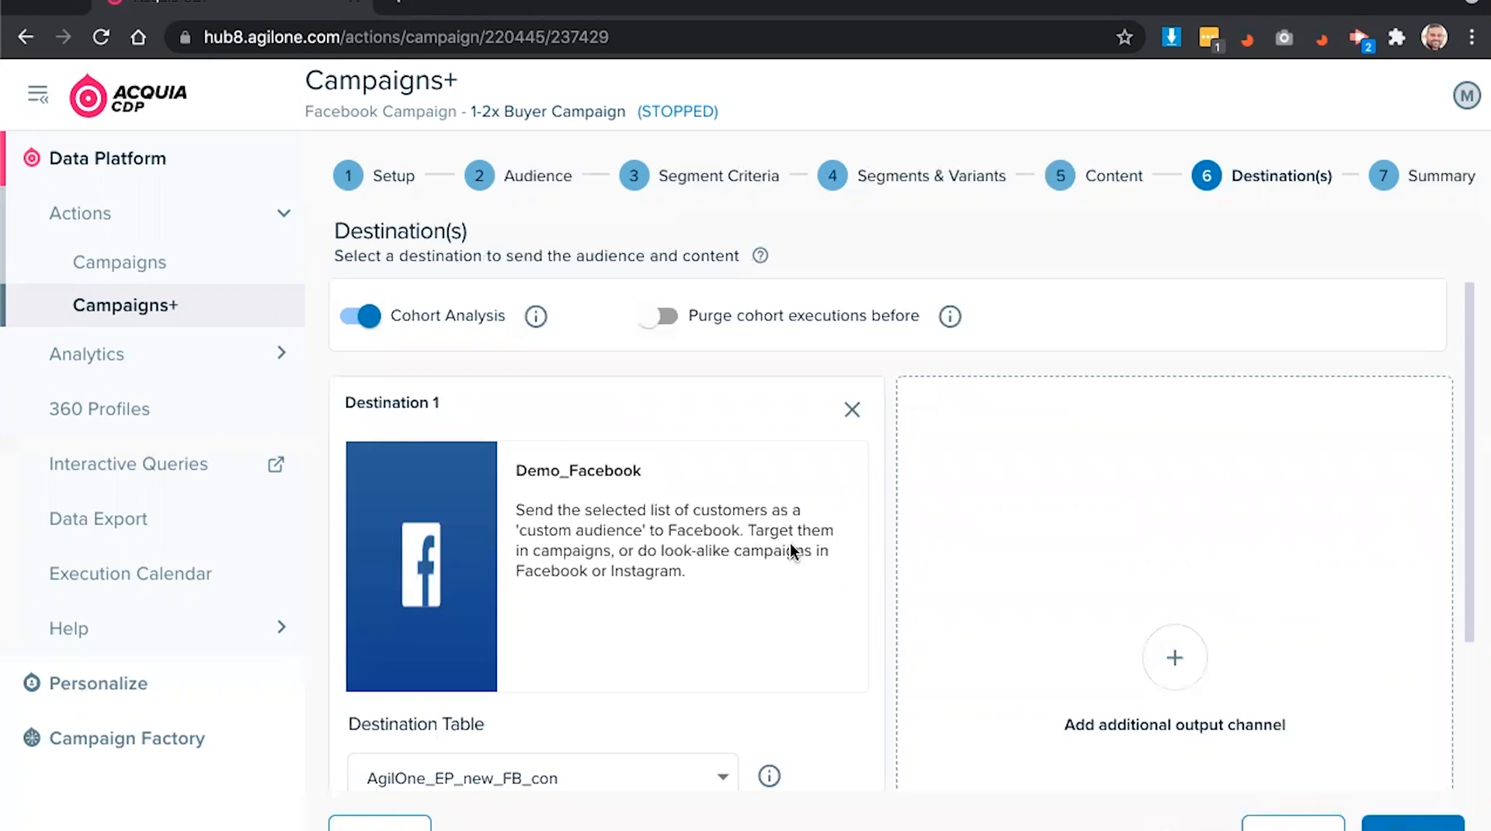
- Add Demo_S3_Export as a second output channel, then continue to Summary
click(1180, 662)
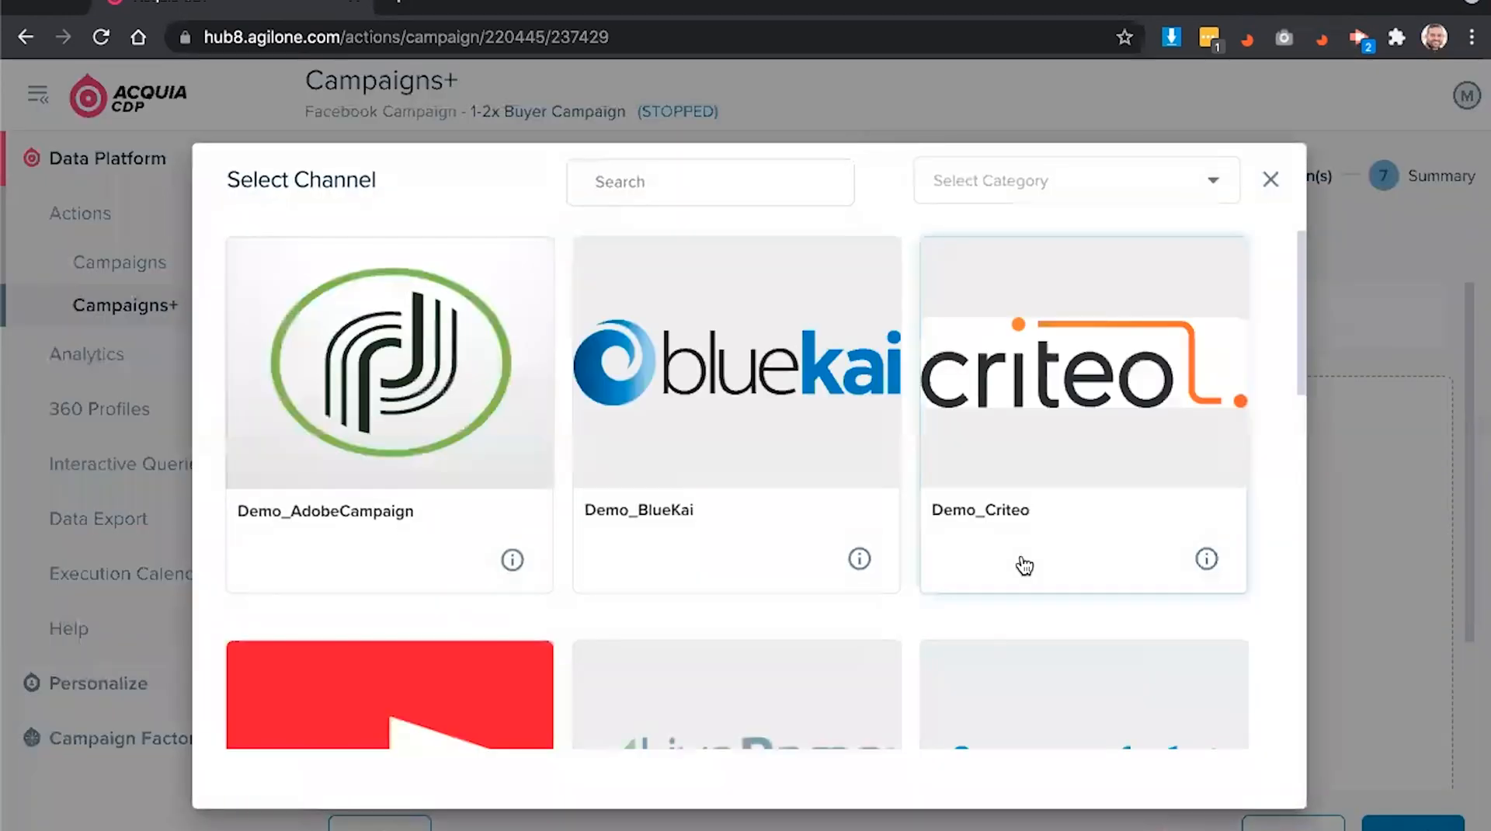
click(743, 190)
text(s3)
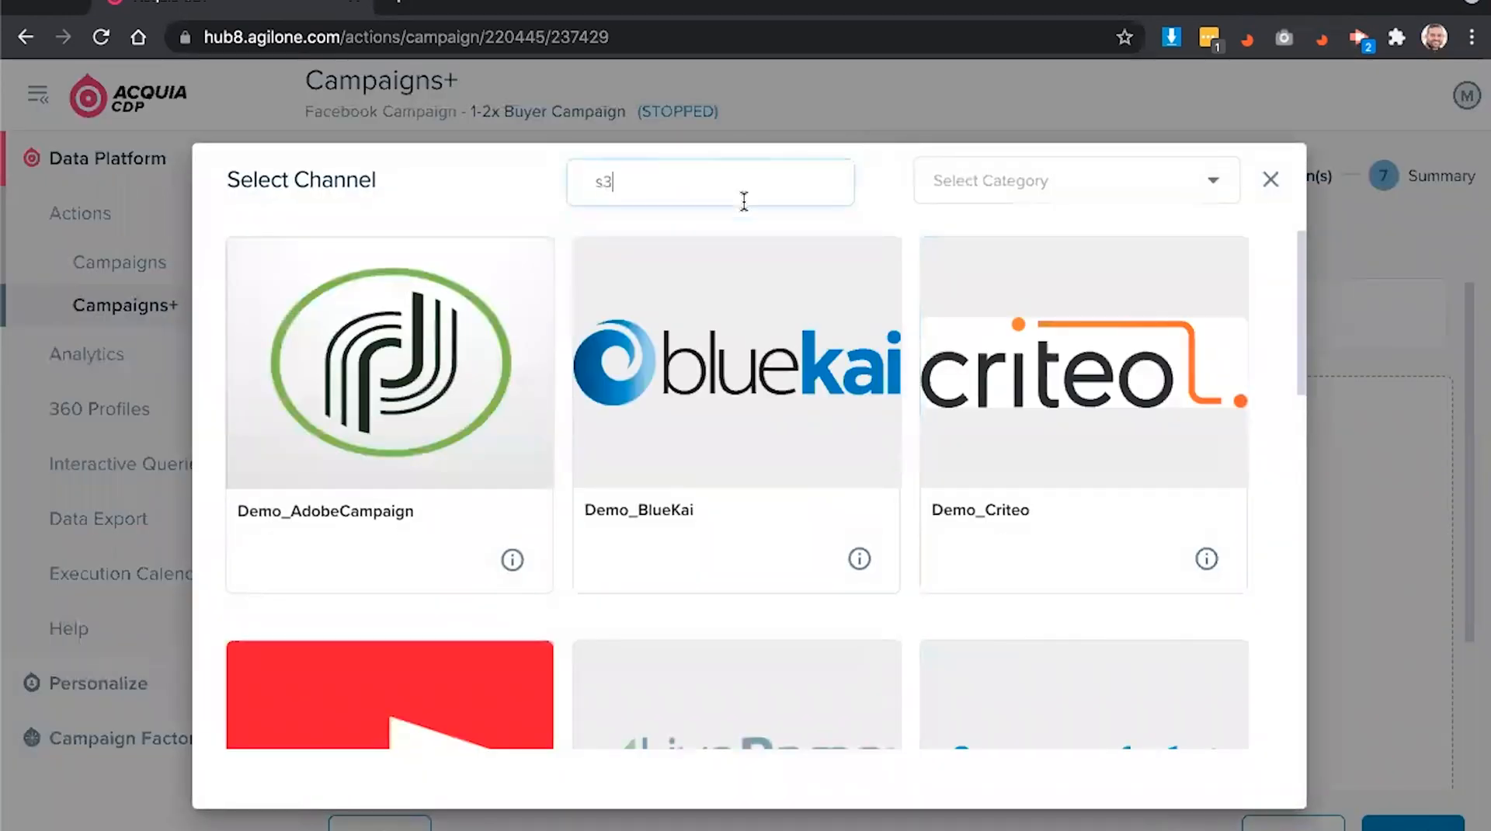
click(504, 377)
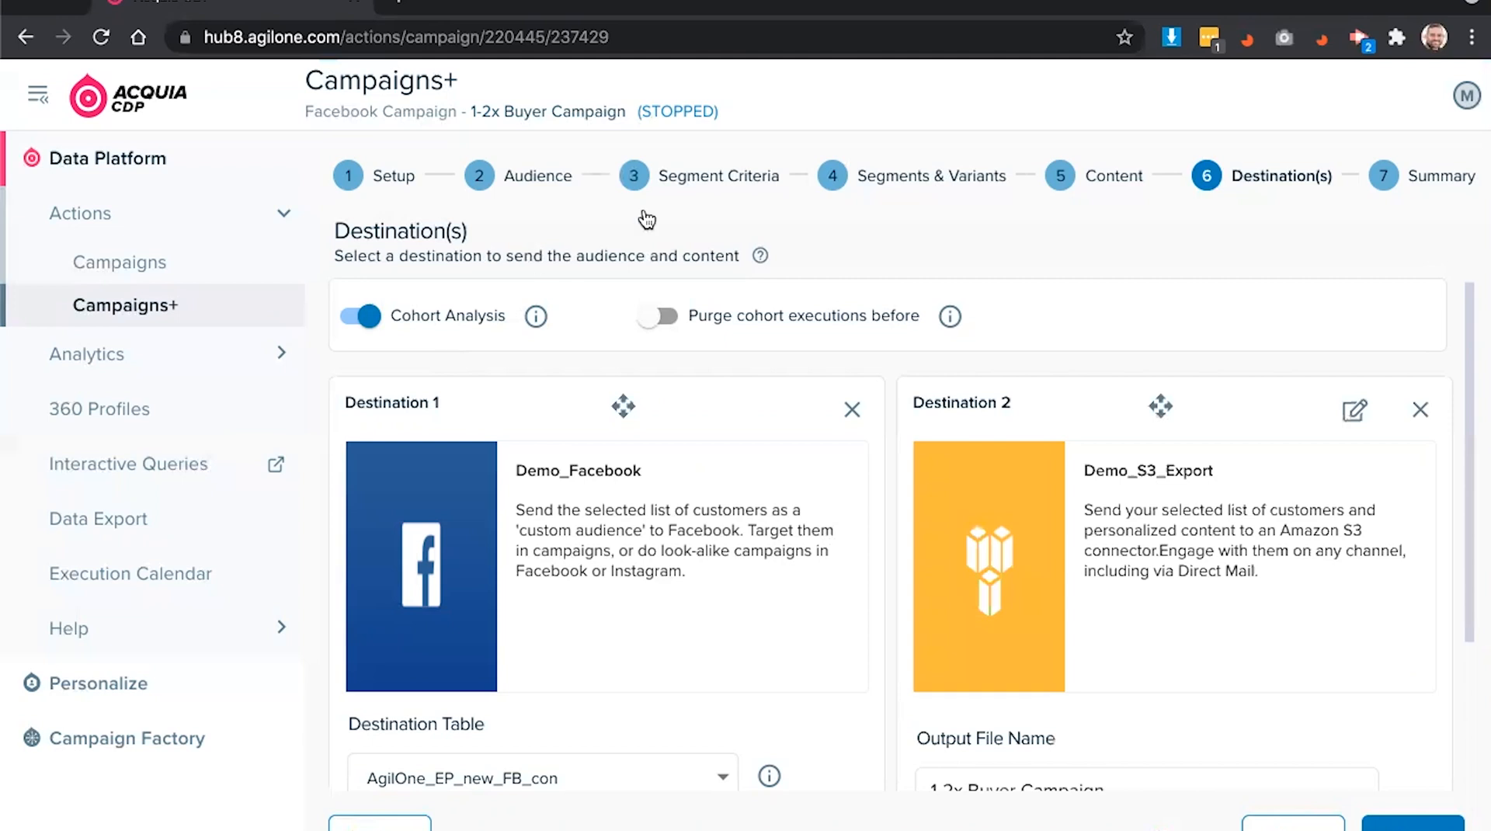
click(1406, 823)
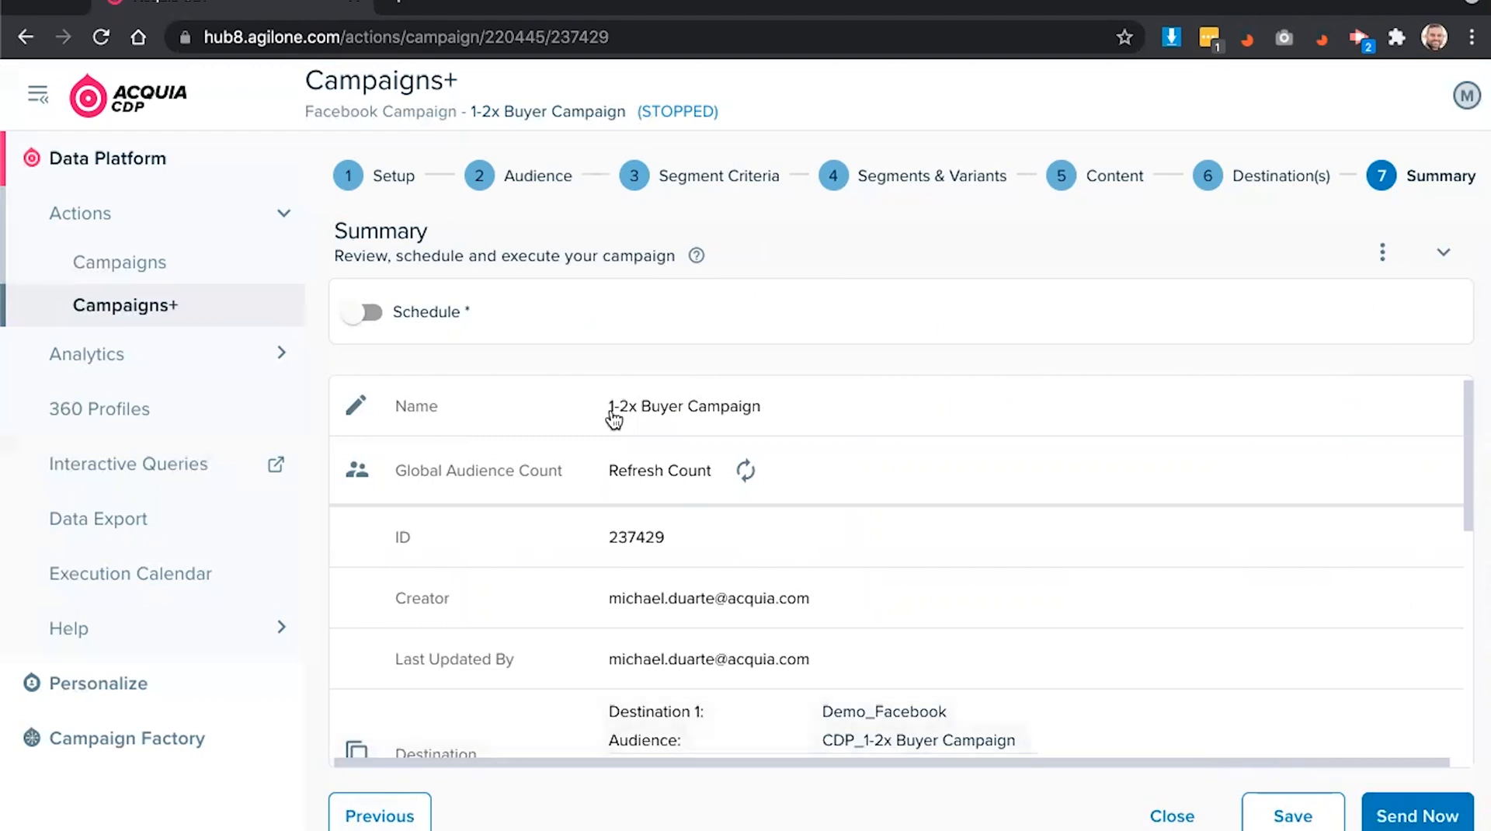
- Turn on the campaign schedule with a MONTHLY send frequency
click(372, 314)
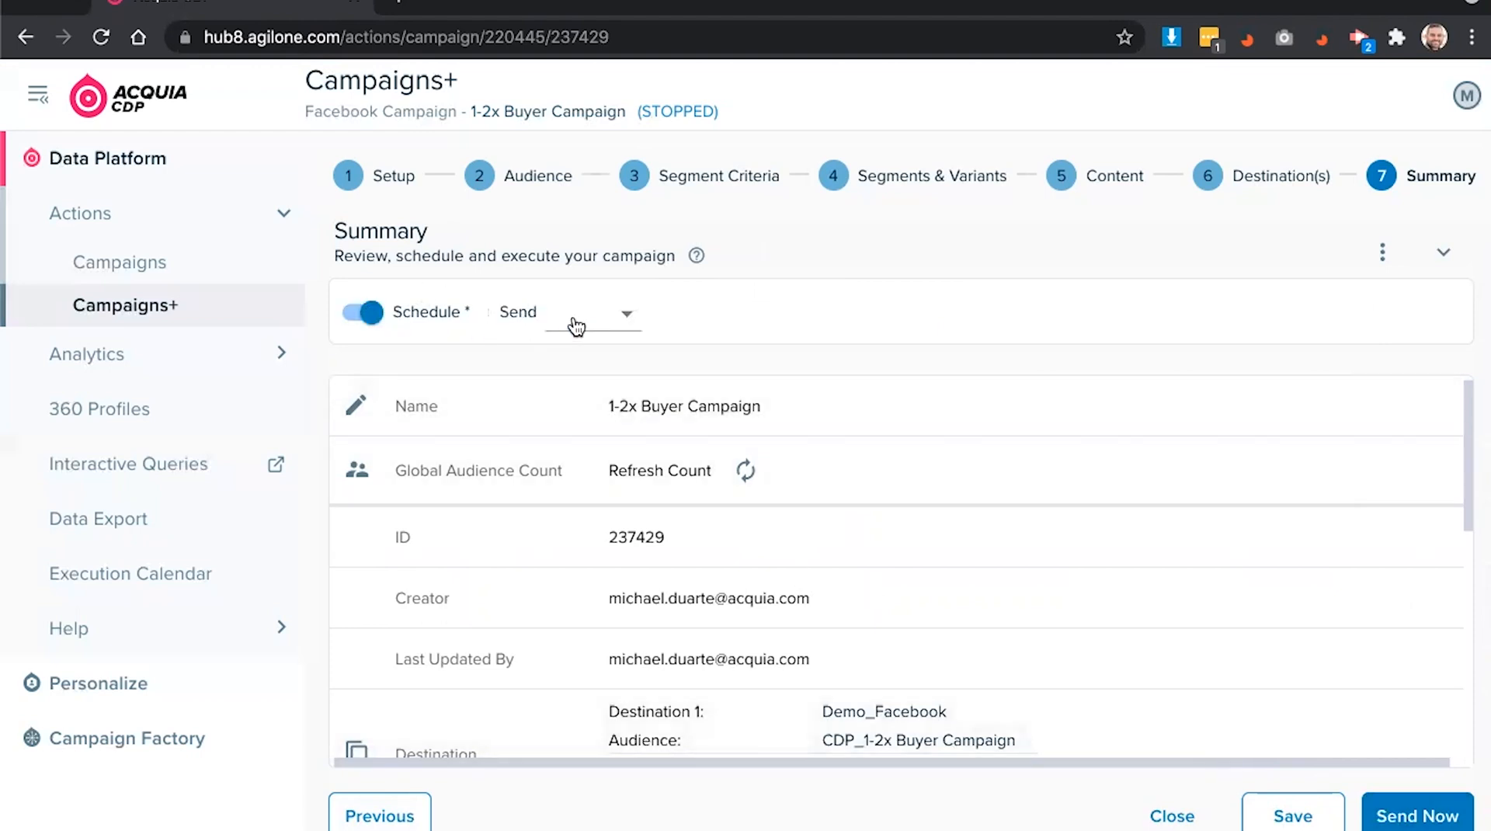
click(577, 318)
click(619, 603)
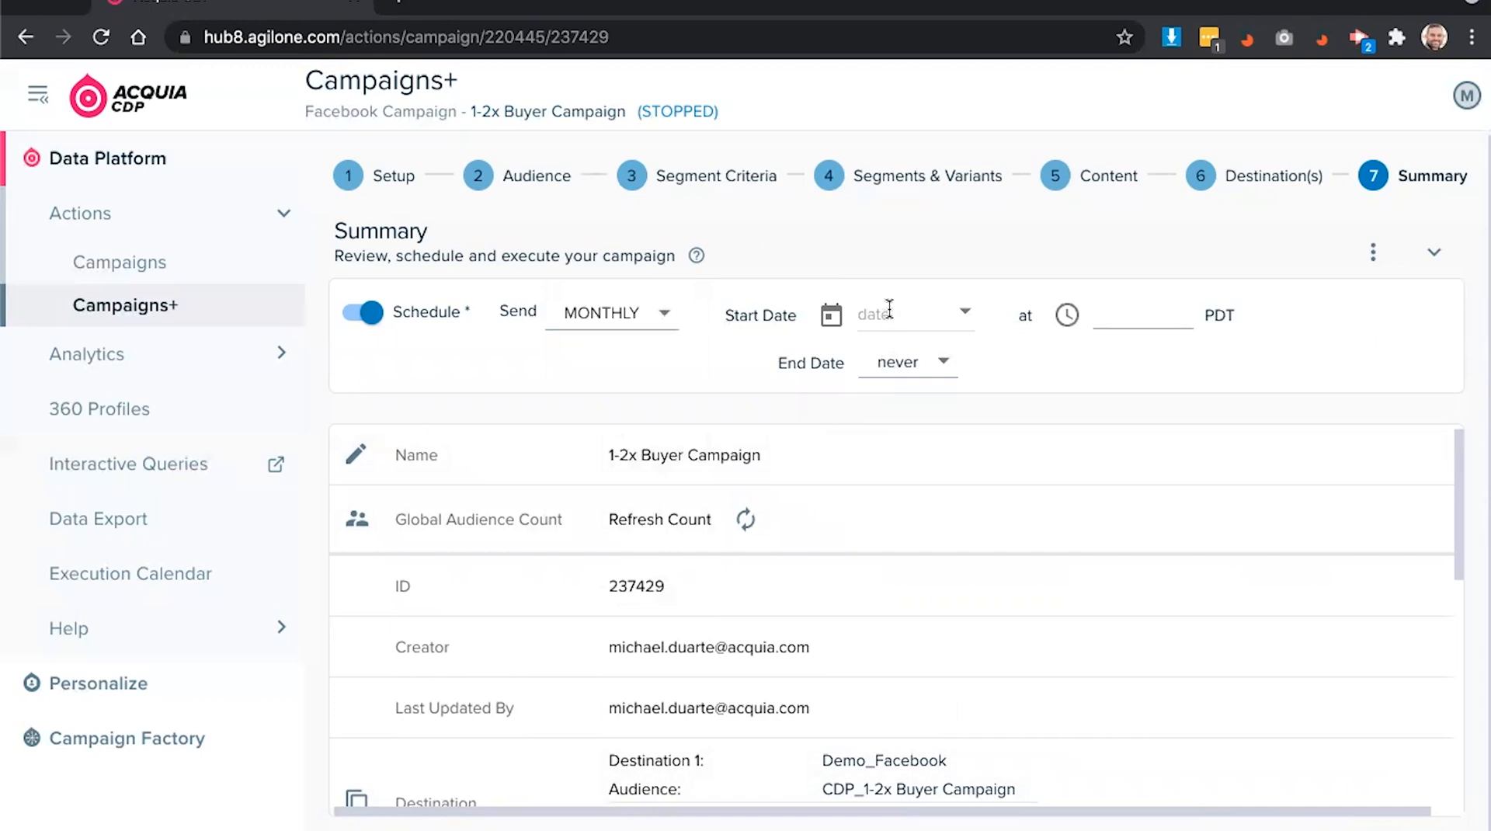
- Set the schedule start date to September 1, 2021, then return to the presentation slides
click(830, 320)
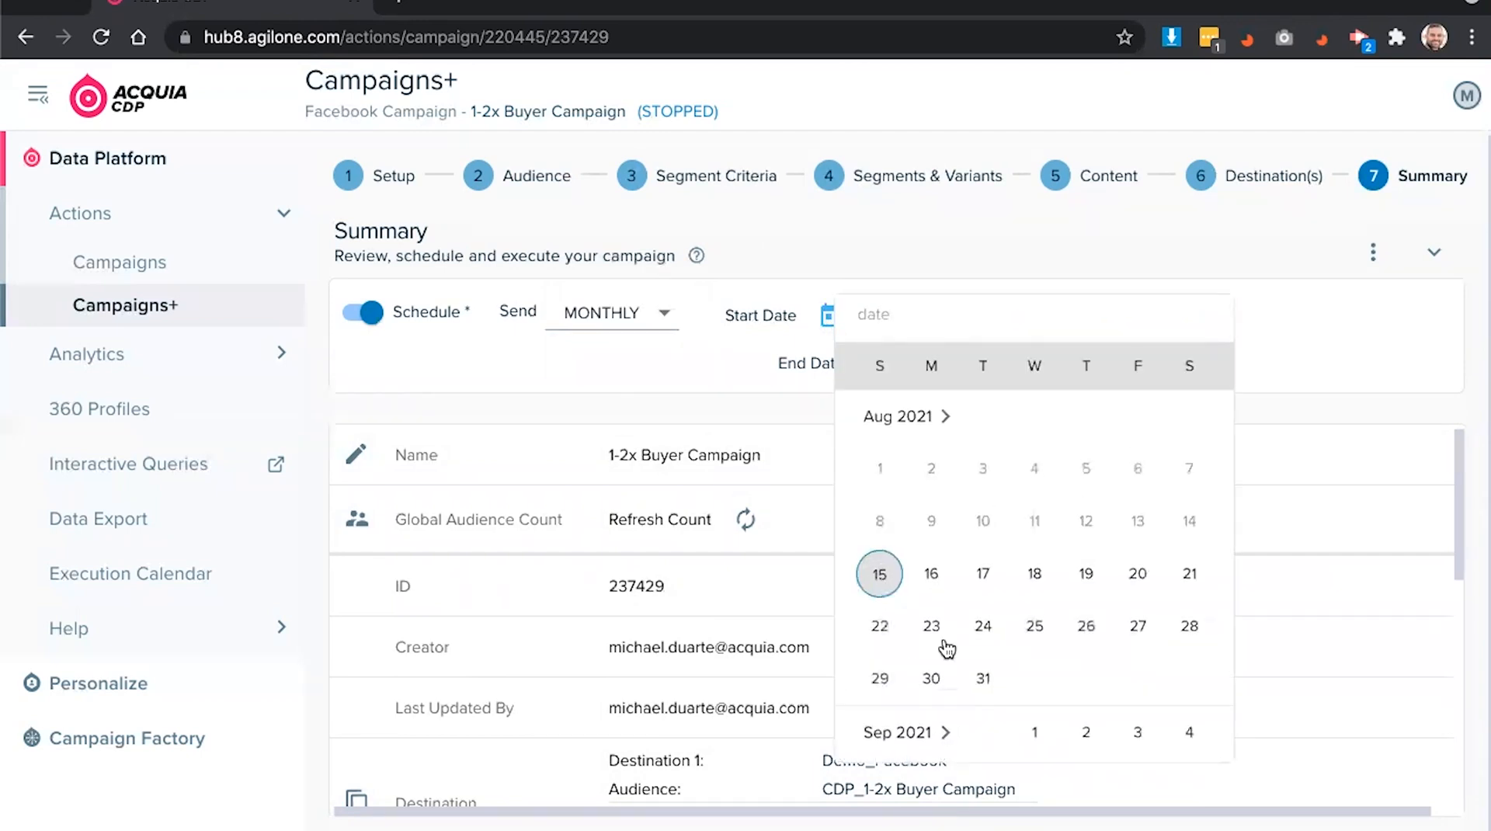
click(1037, 694)
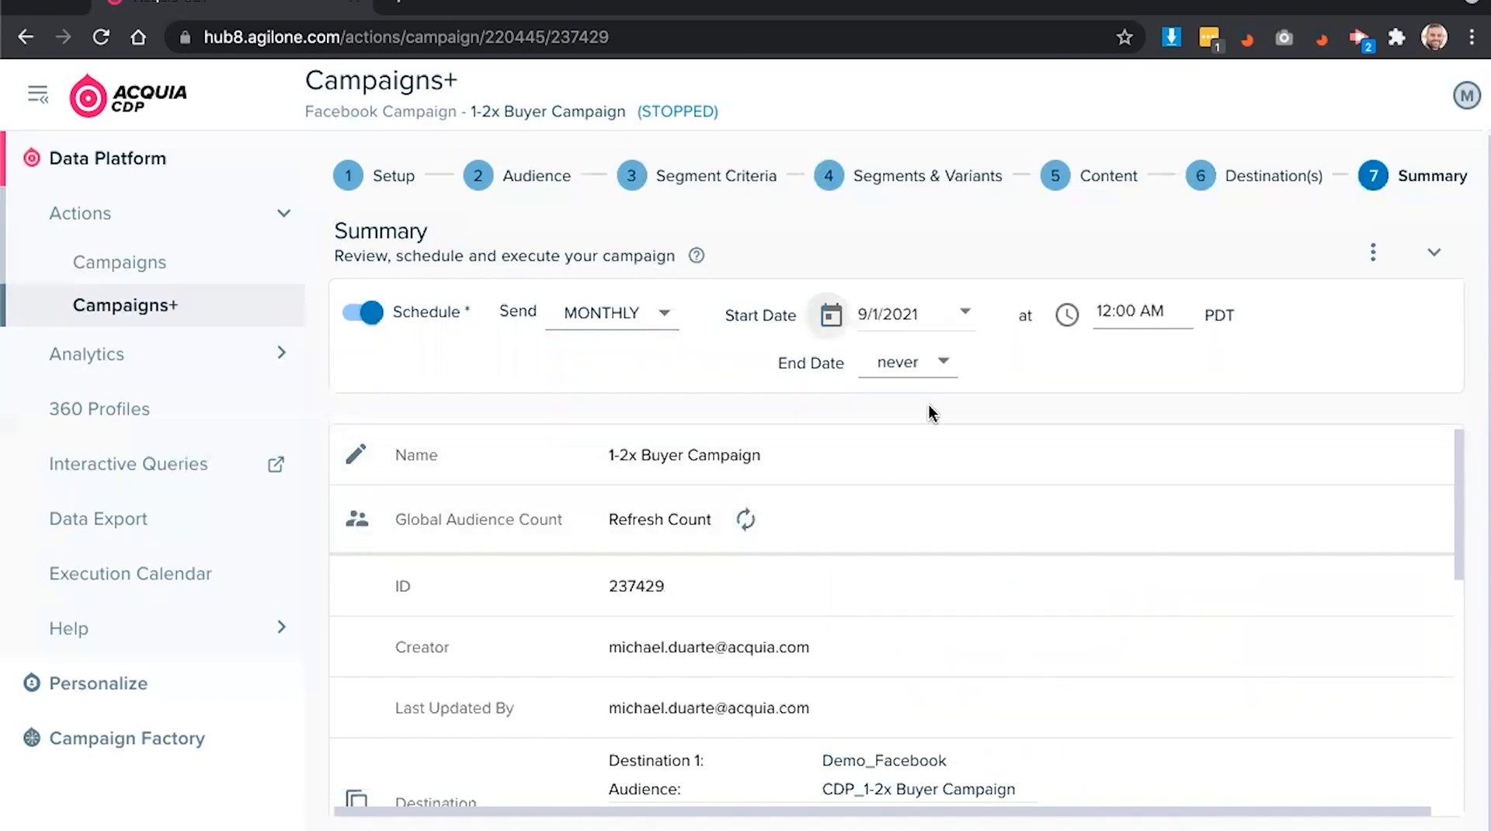
scroll(953, 384, down, 1)
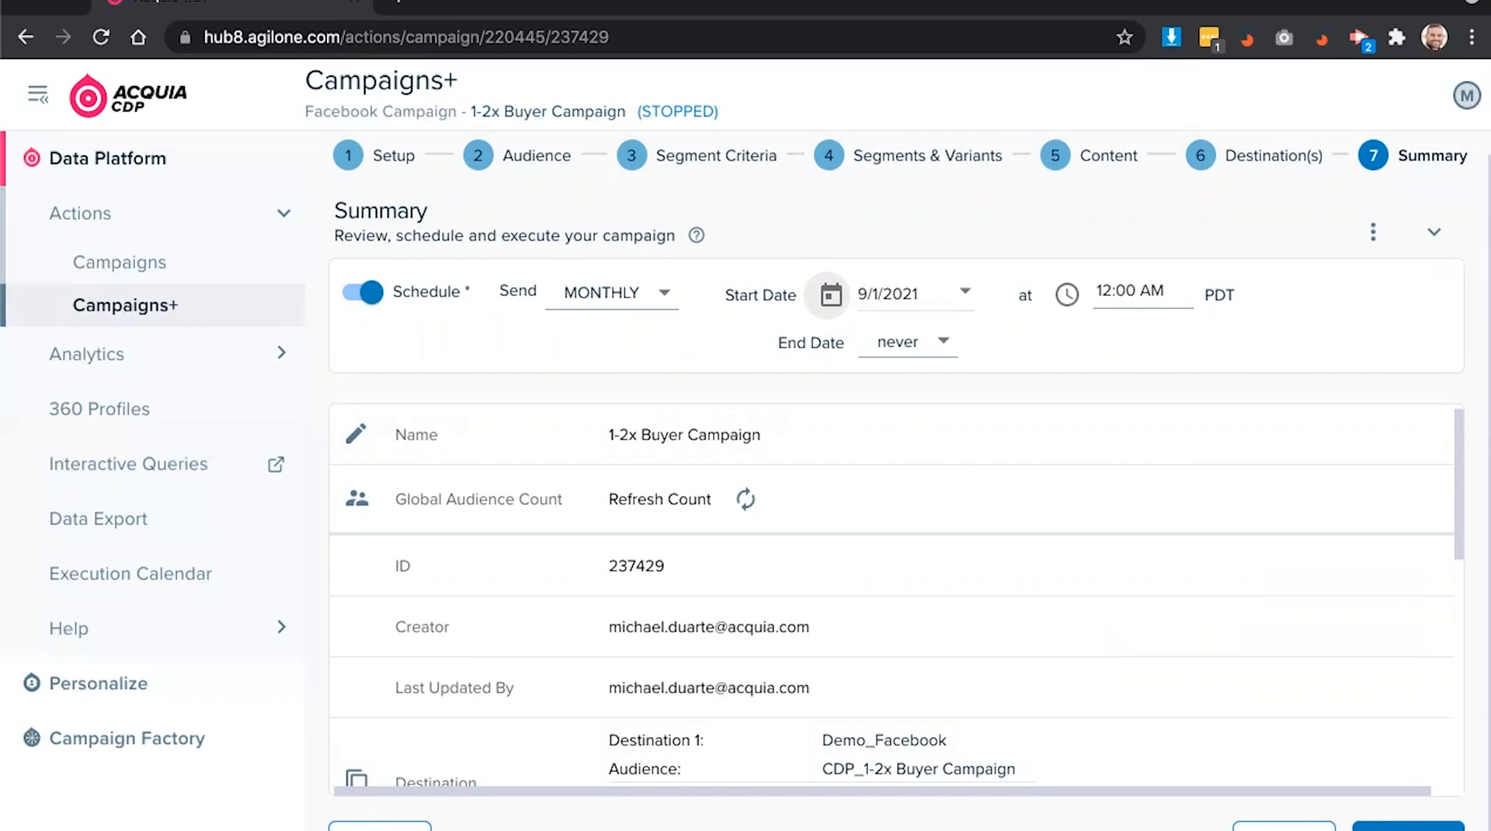
click(761, 9)
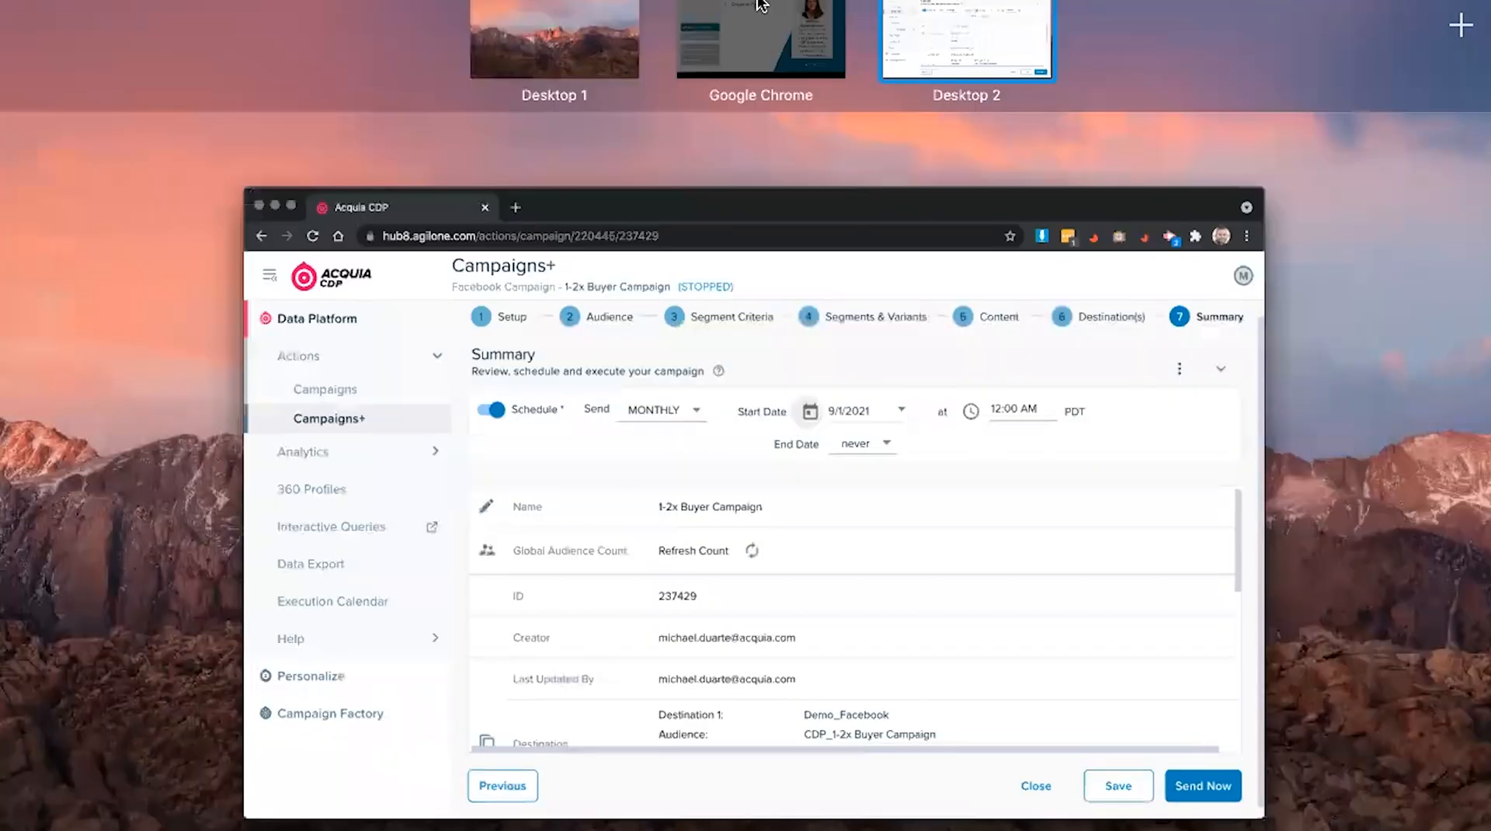
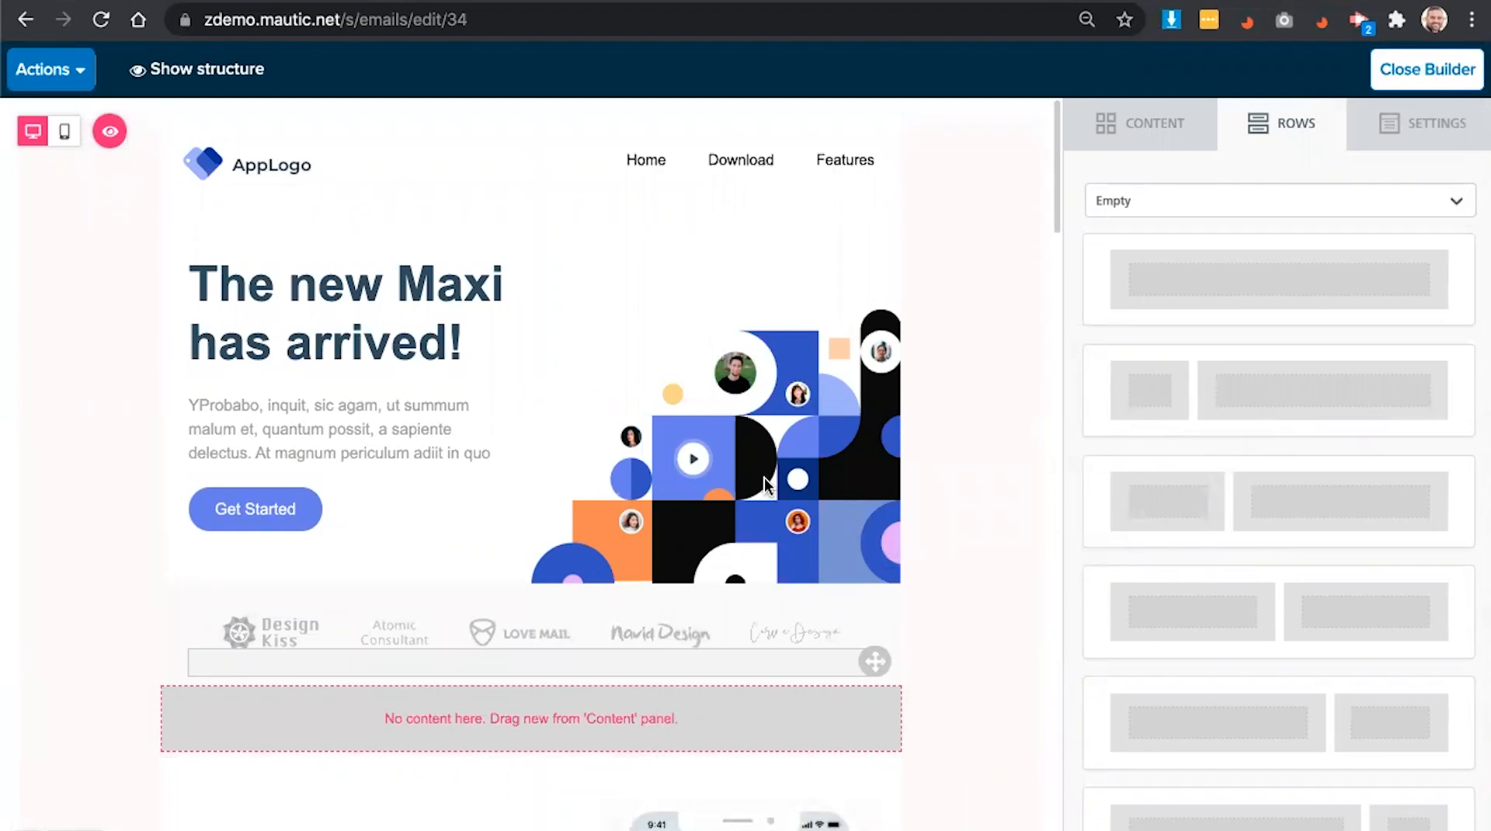
- Add a Title block below the logos reading 'Check us out on social.'
click(1104, 140)
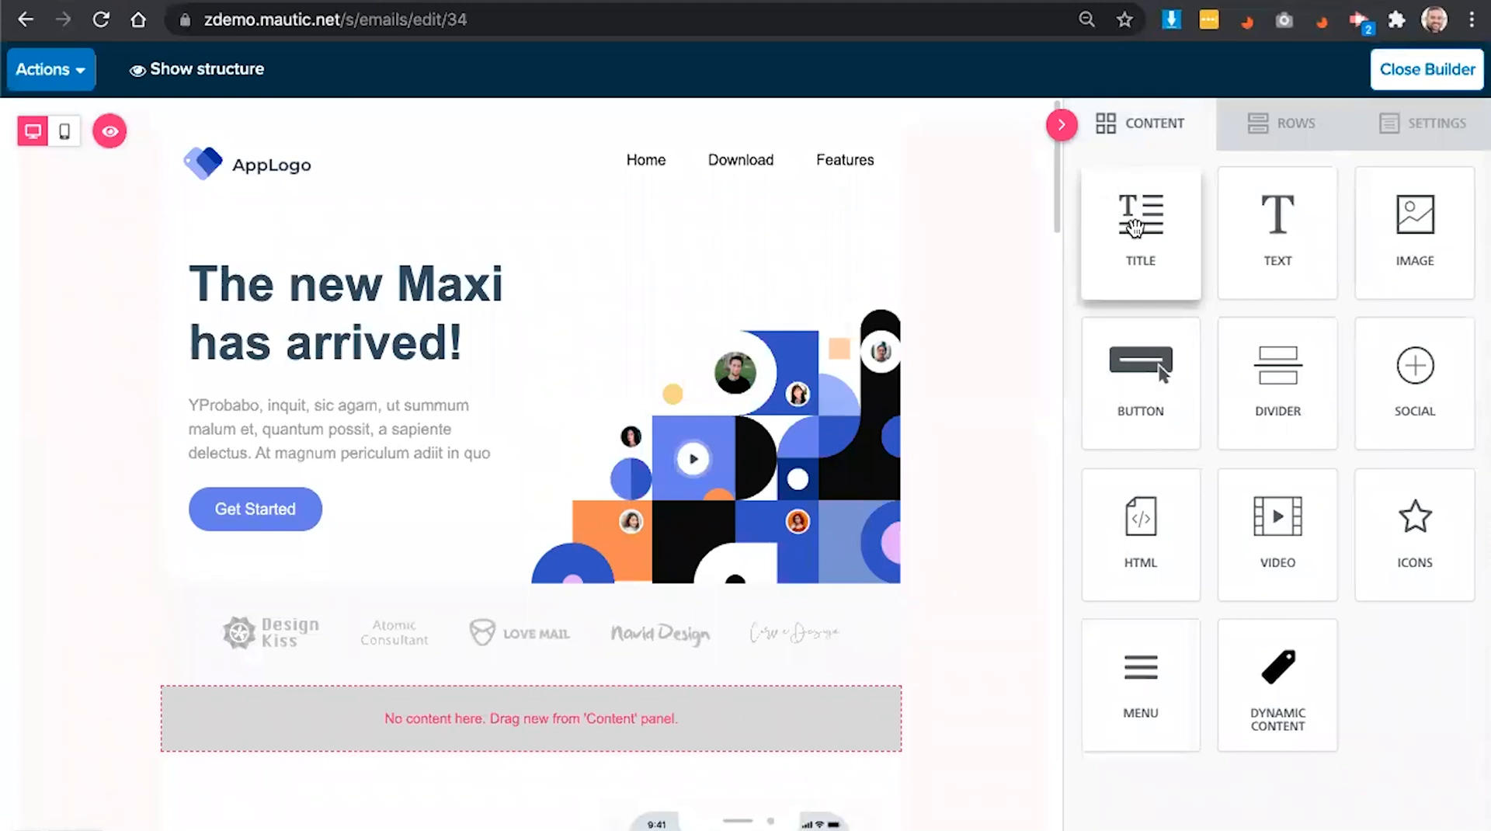
drag(1128, 225, 640, 712)
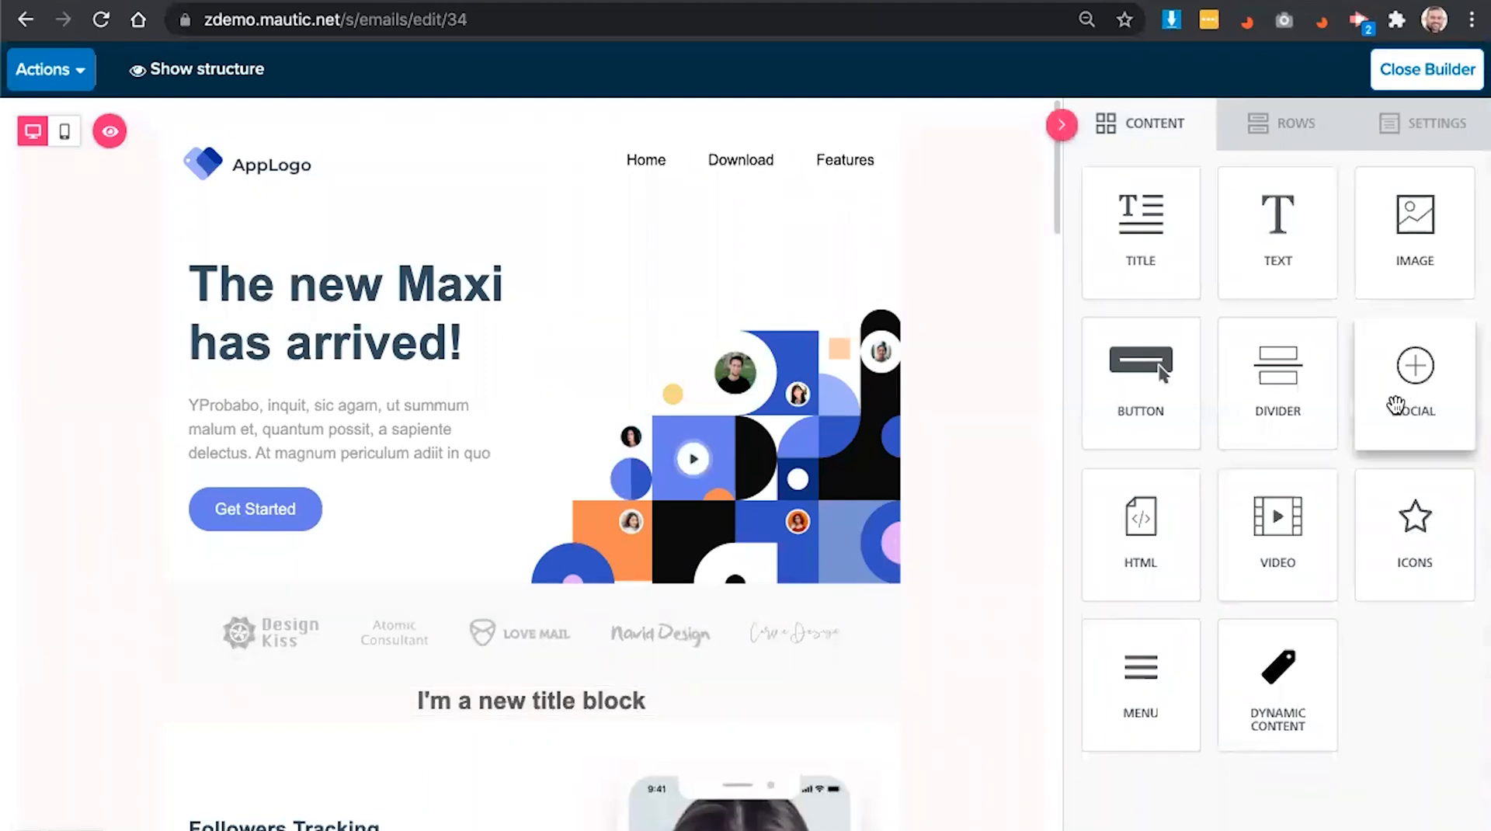
click(596, 700)
triple_click(595, 697)
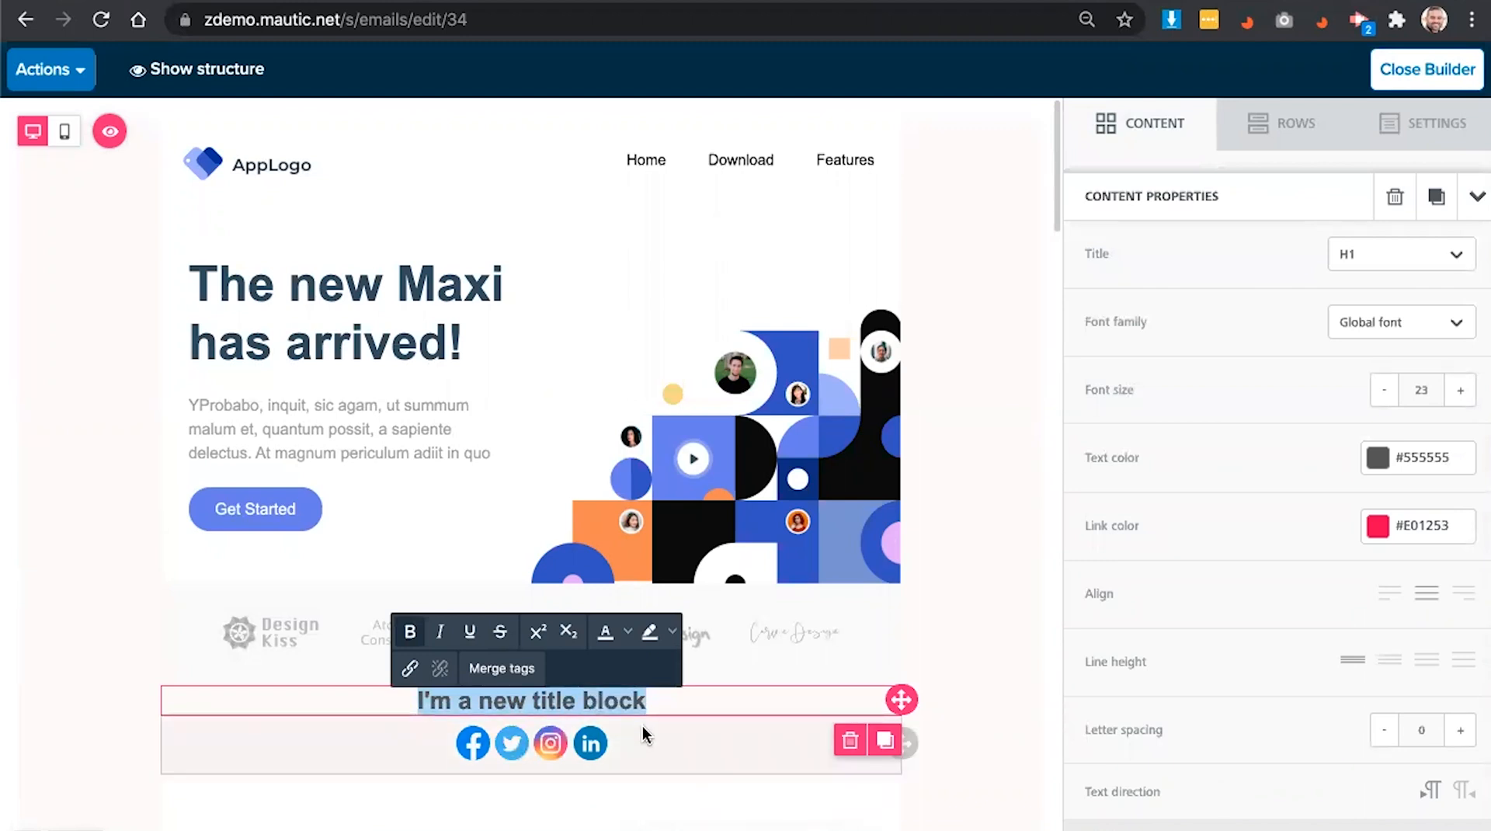
text(Check us out on social.)
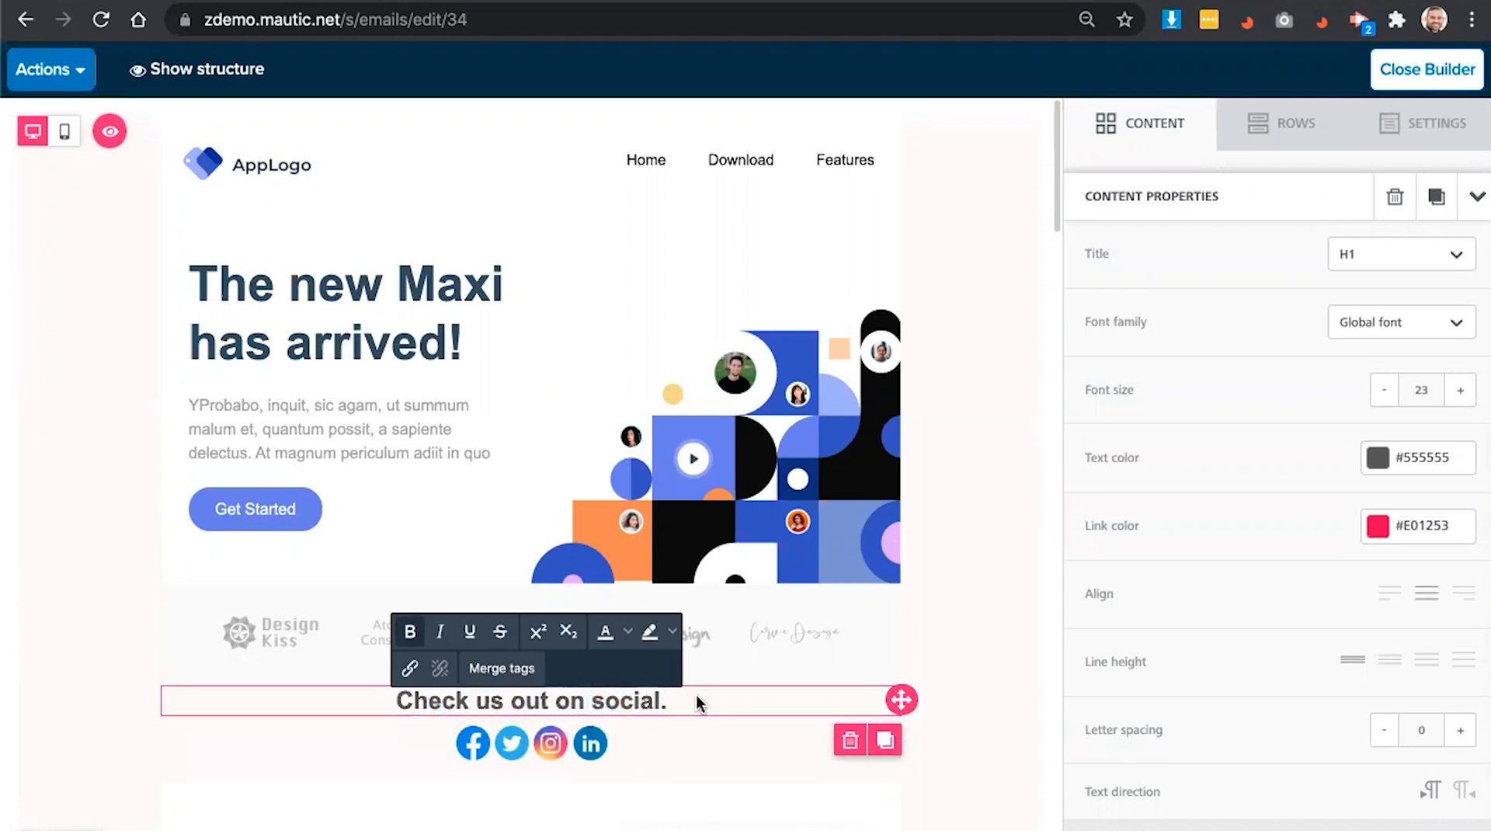
click(717, 644)
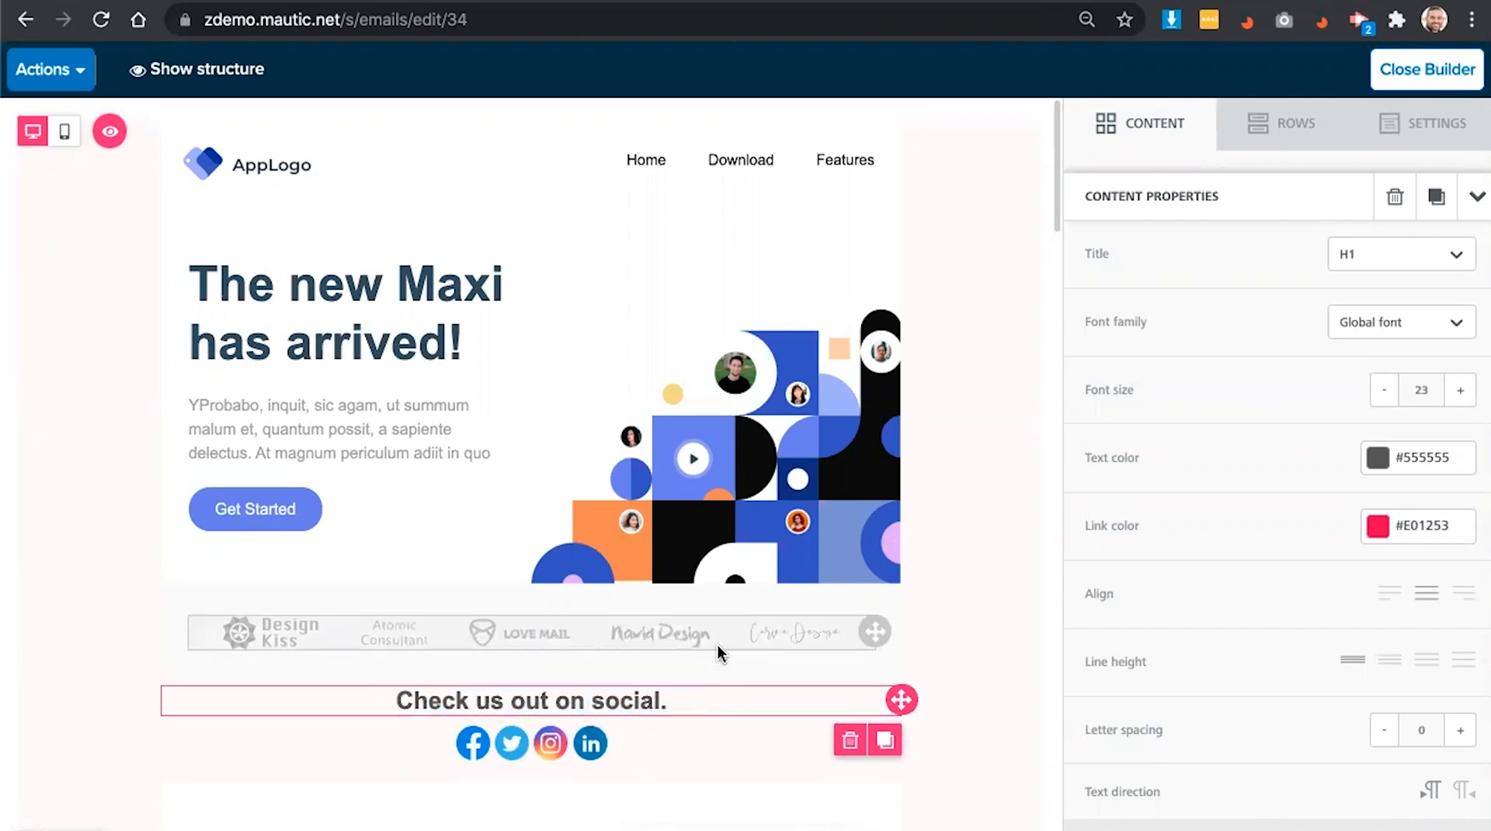
click(700, 687)
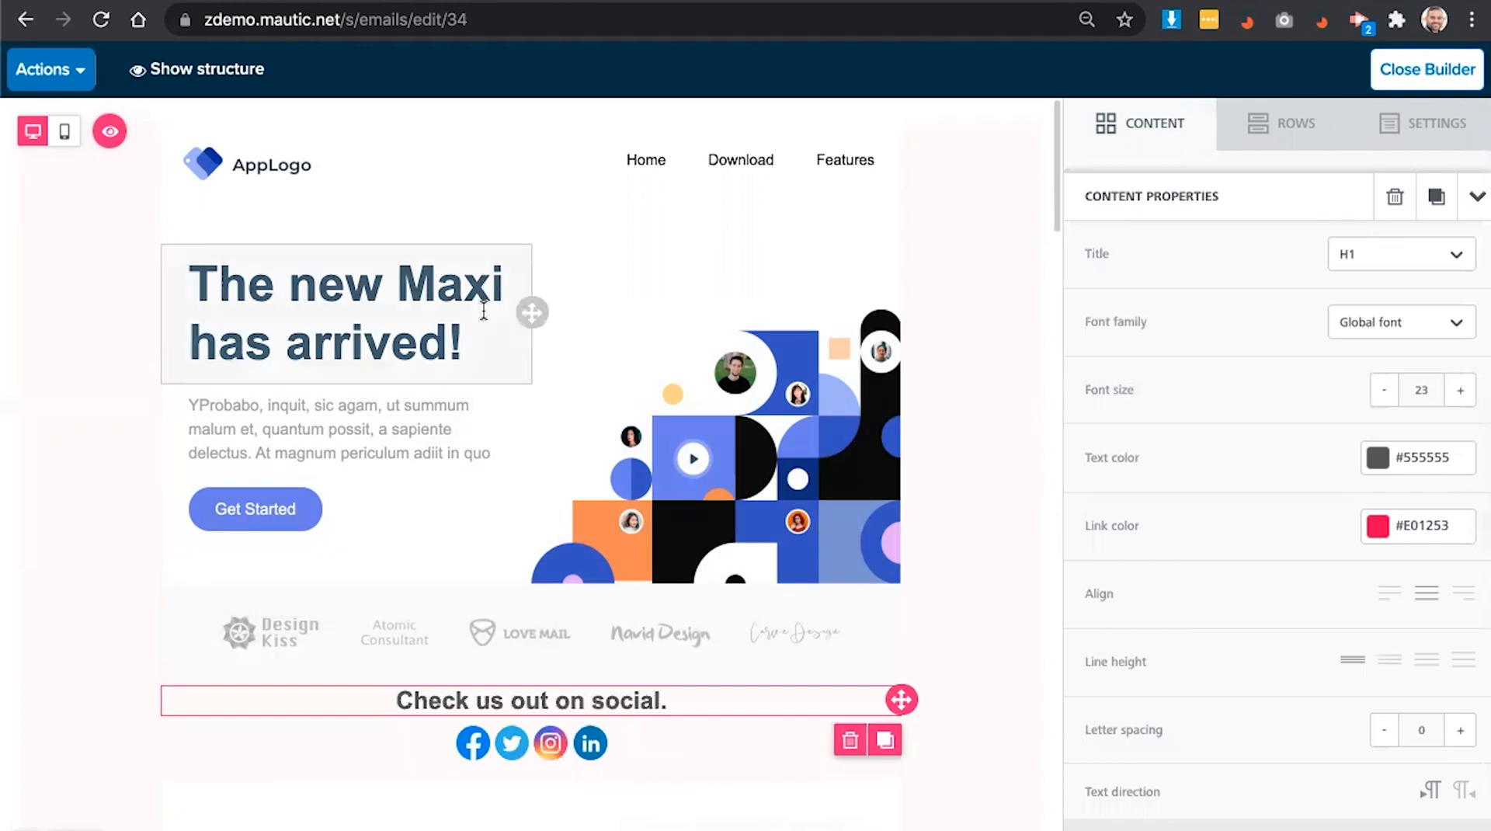
- Check the email in mobile preview, then close the builder
click(65, 132)
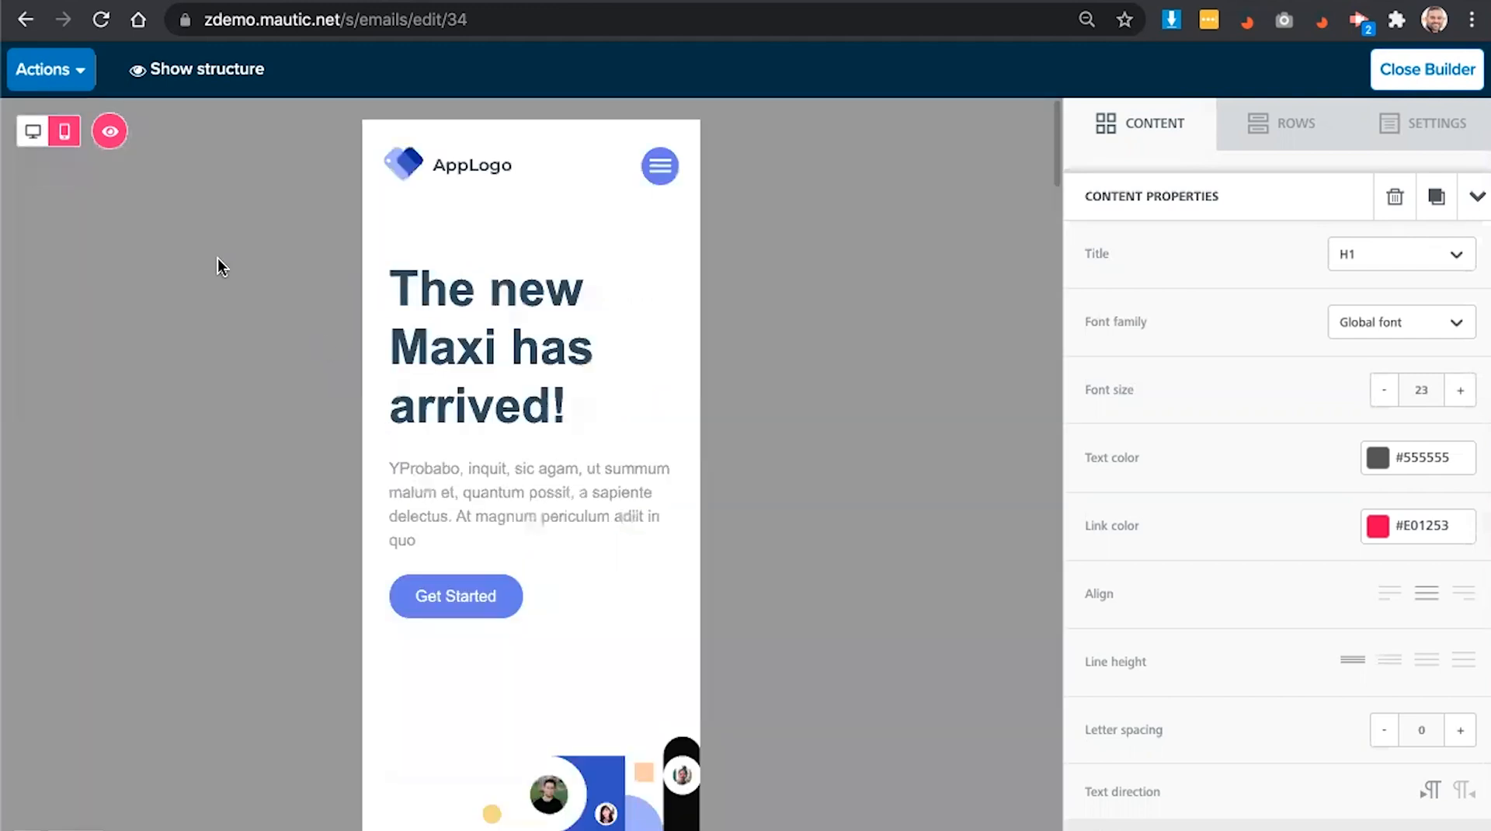
scroll(477, 355, down, 1)
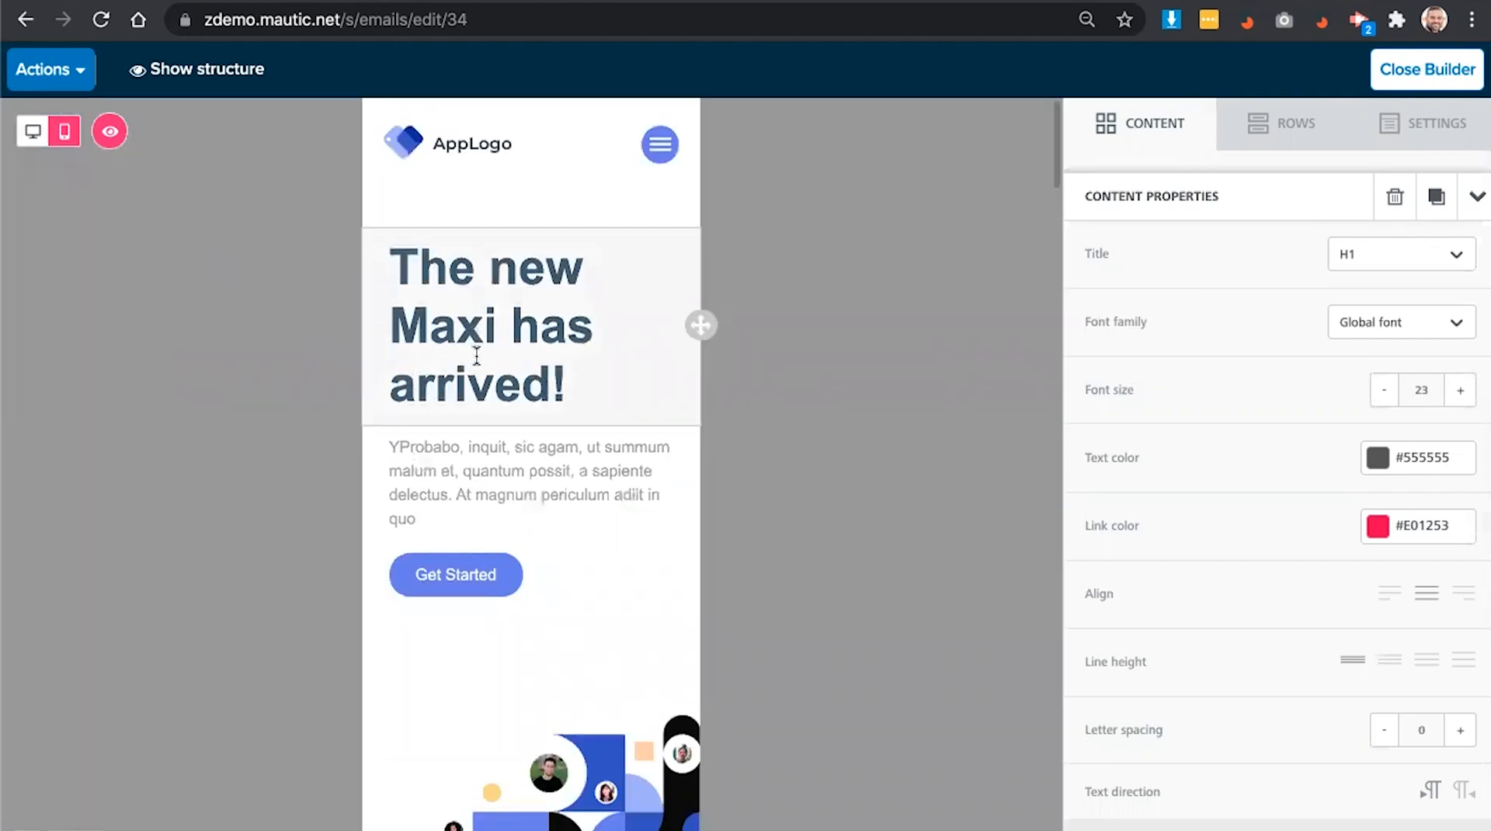
scroll(477, 355, down, 5)
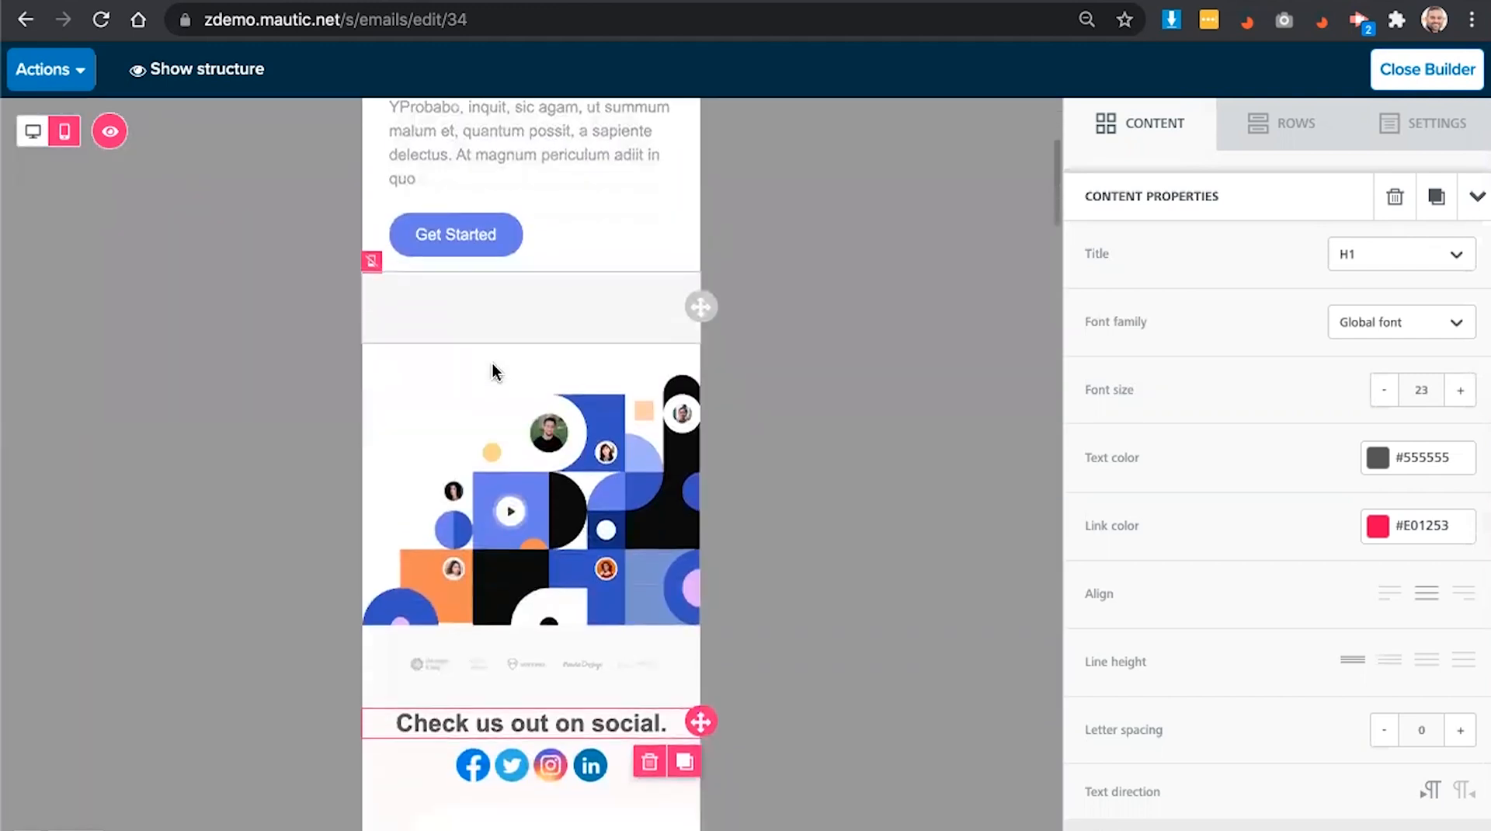
scroll(492, 376, down, 1)
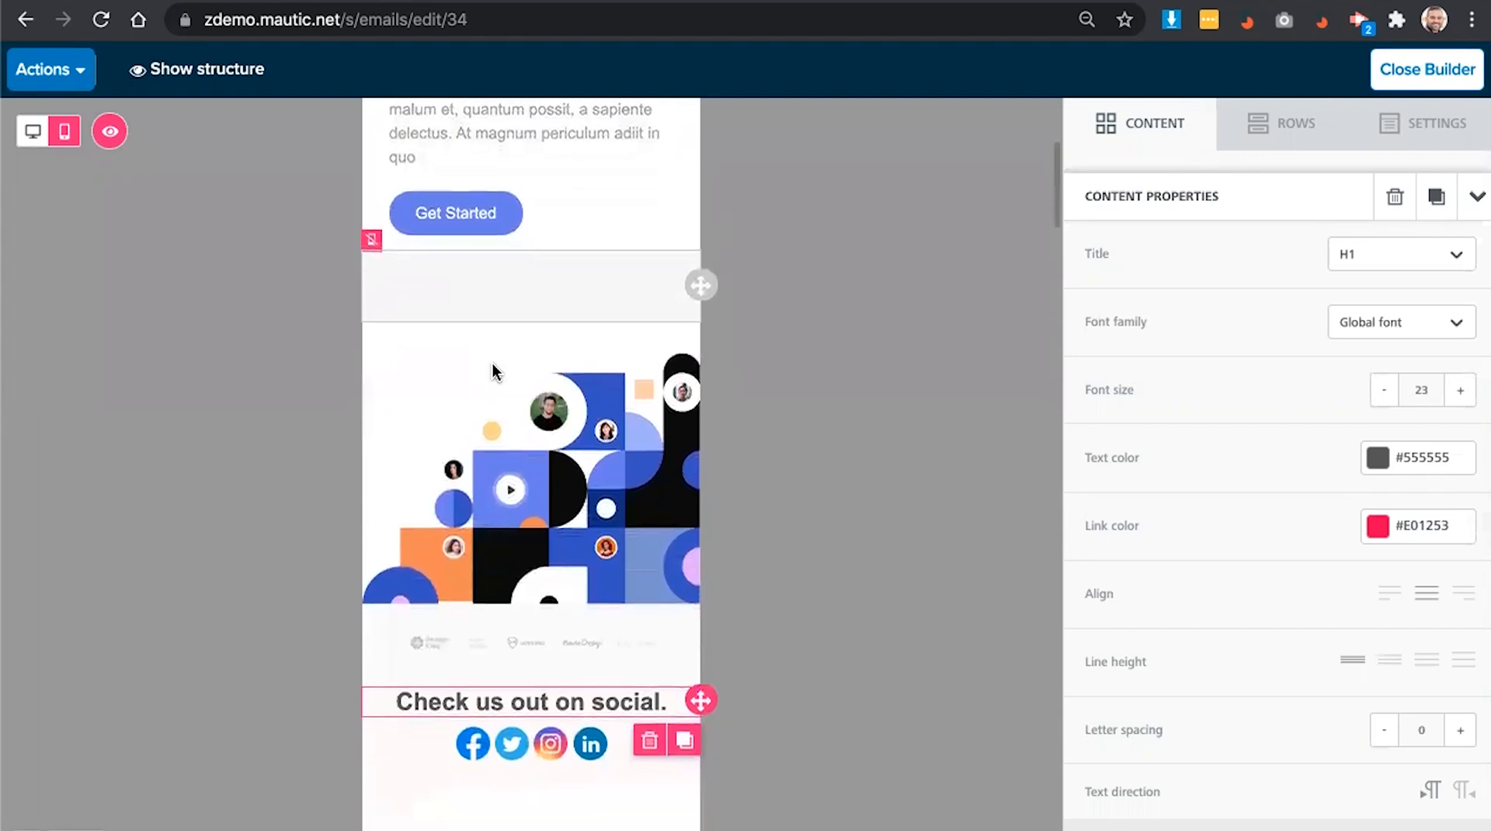
click(1404, 77)
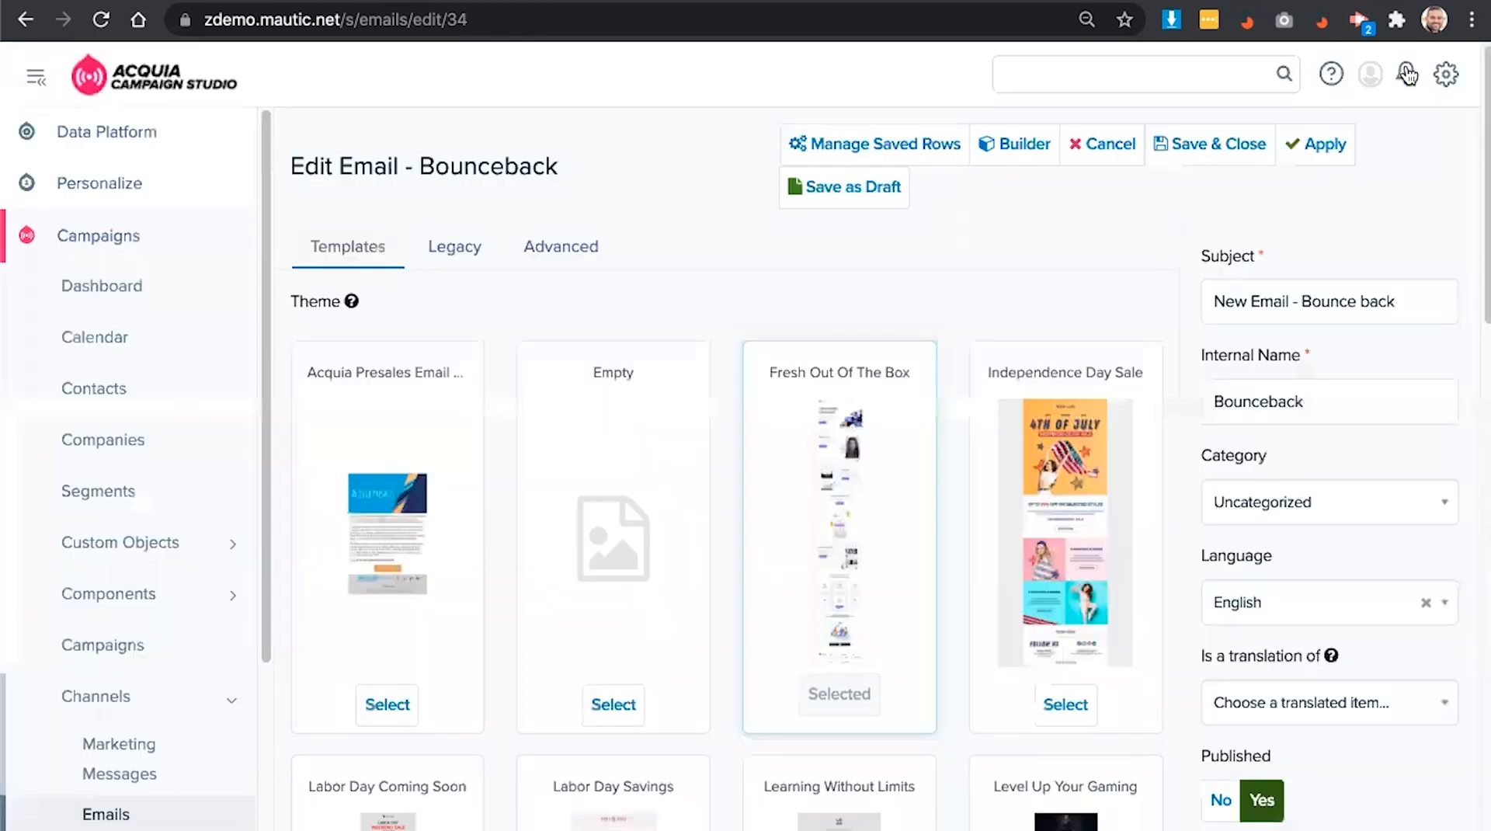
- Save and close the Bounceback email, then go to the Text Messages list
click(1221, 144)
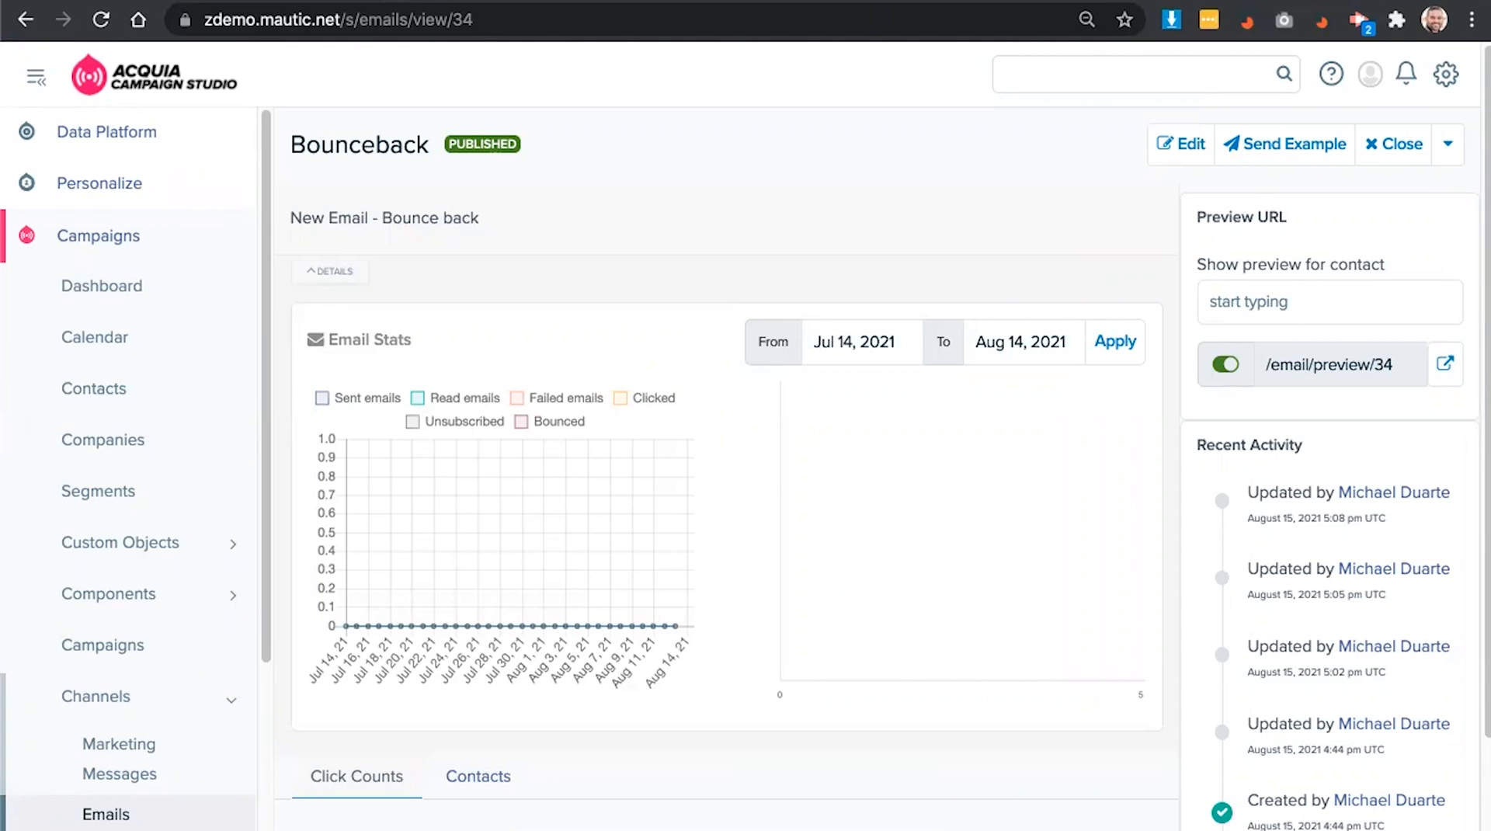
scroll(206, 761, down, 1)
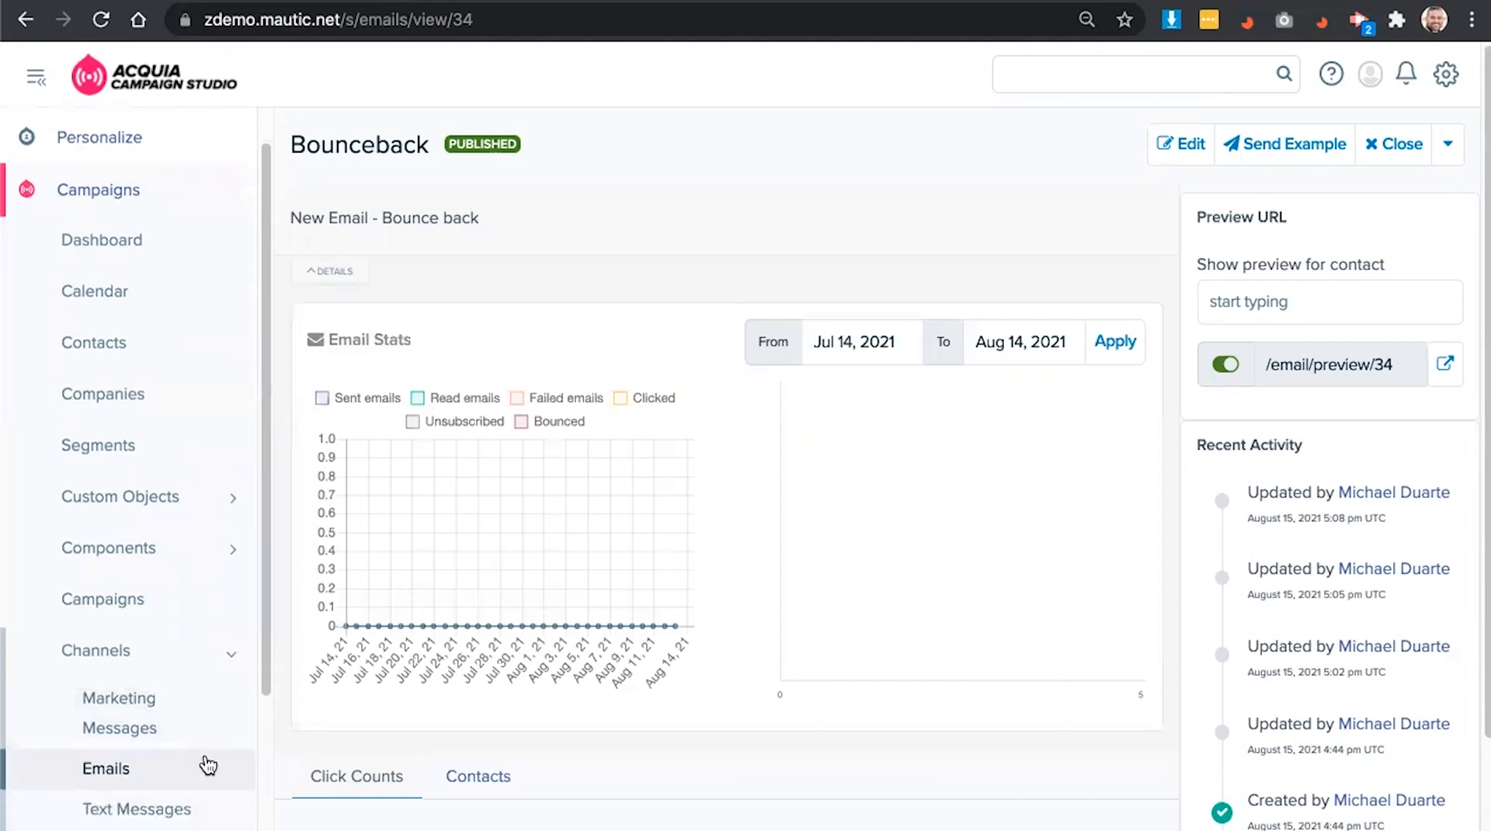
click(204, 806)
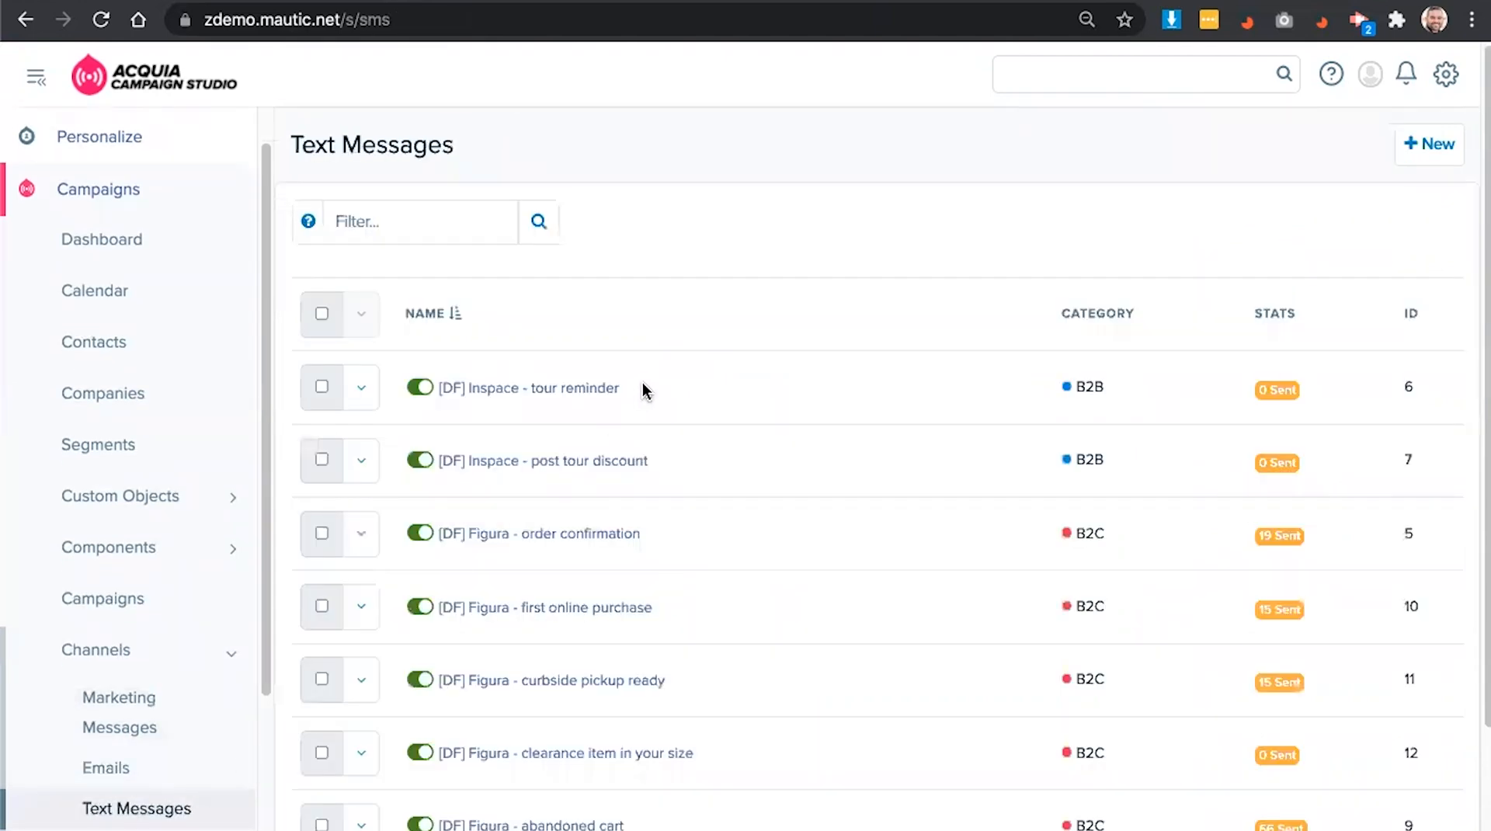
- Create and save a 'Bounceback SMS' text message reading 'Welcome to Figura / Coupon code - 20% off'
scroll(672, 286, down, 1)
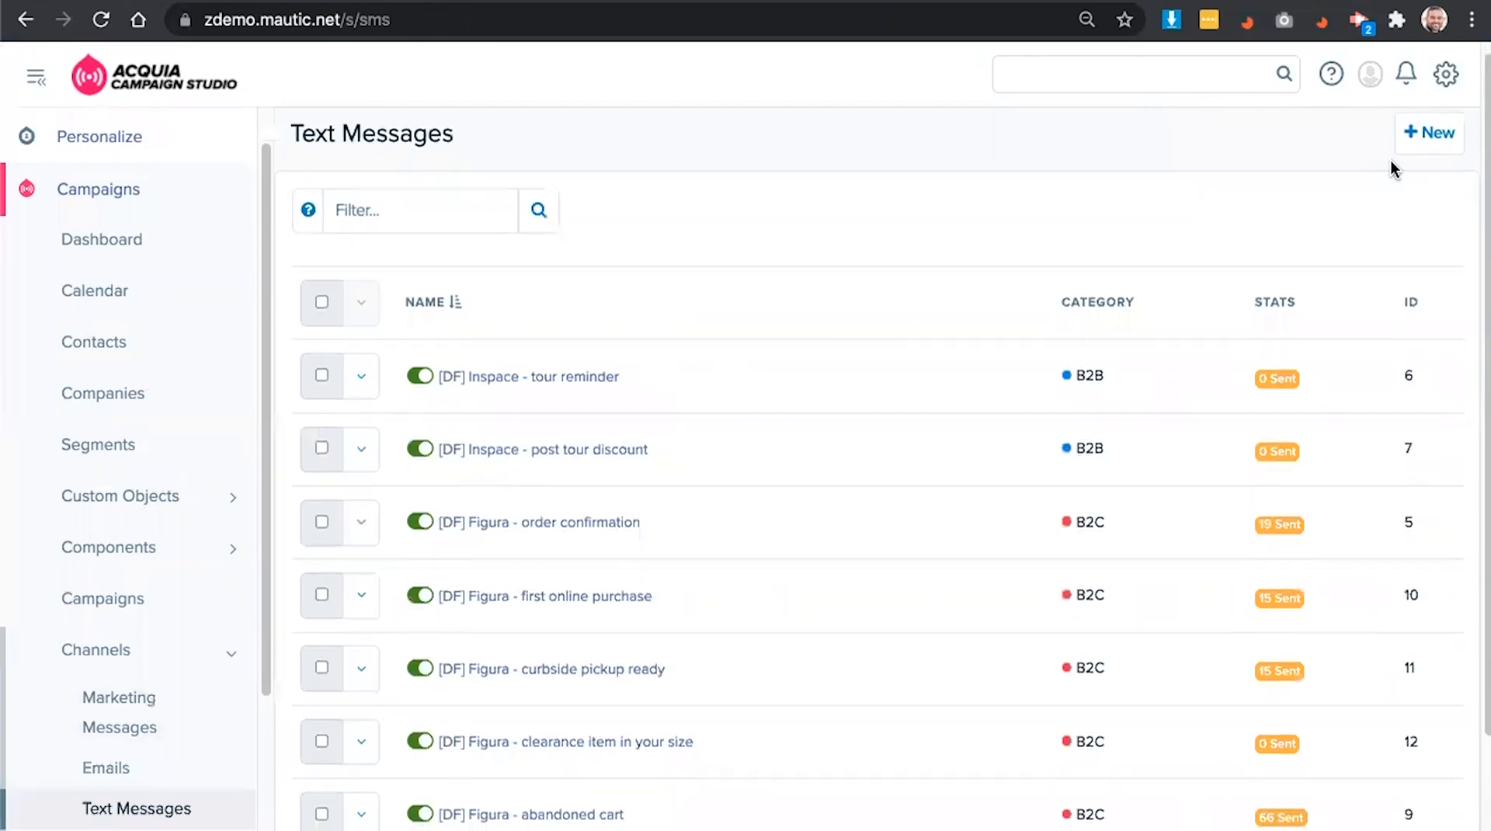
click(1442, 115)
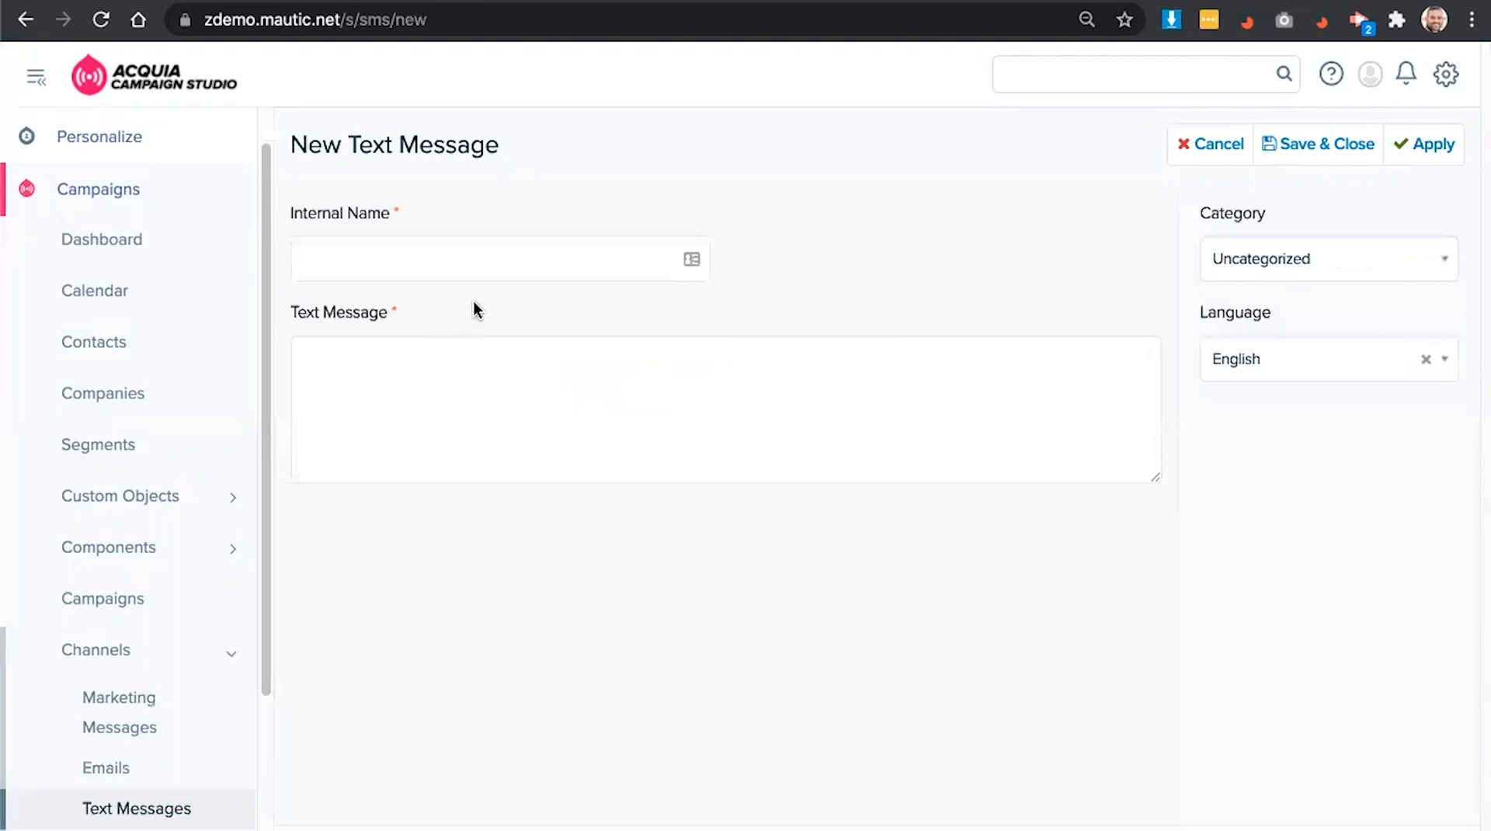
click(482, 260)
text(Bounceback SMS)
click(477, 356)
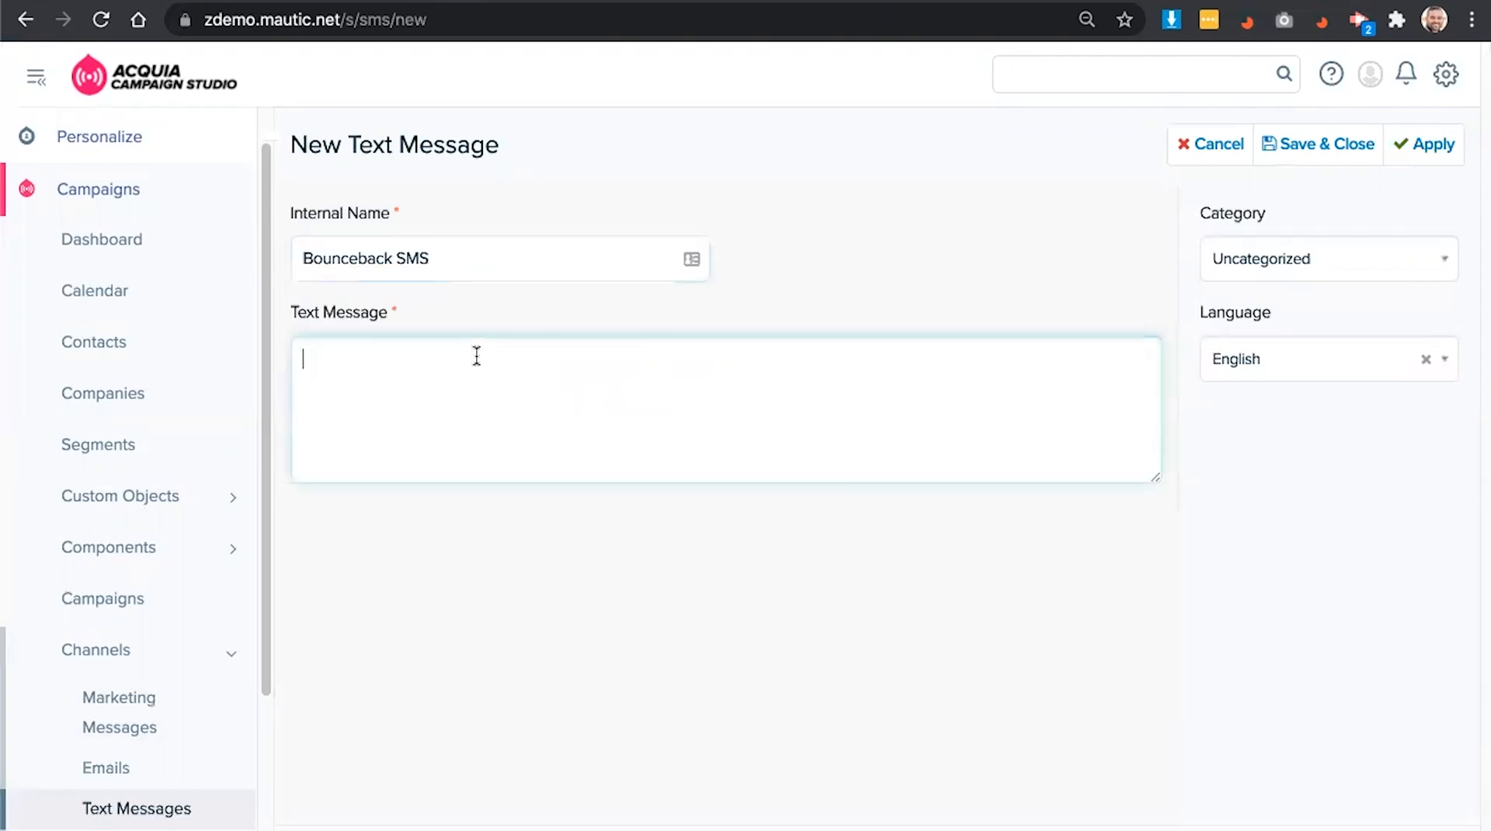
text(Welcome to Figura Coupon code - 20% off)
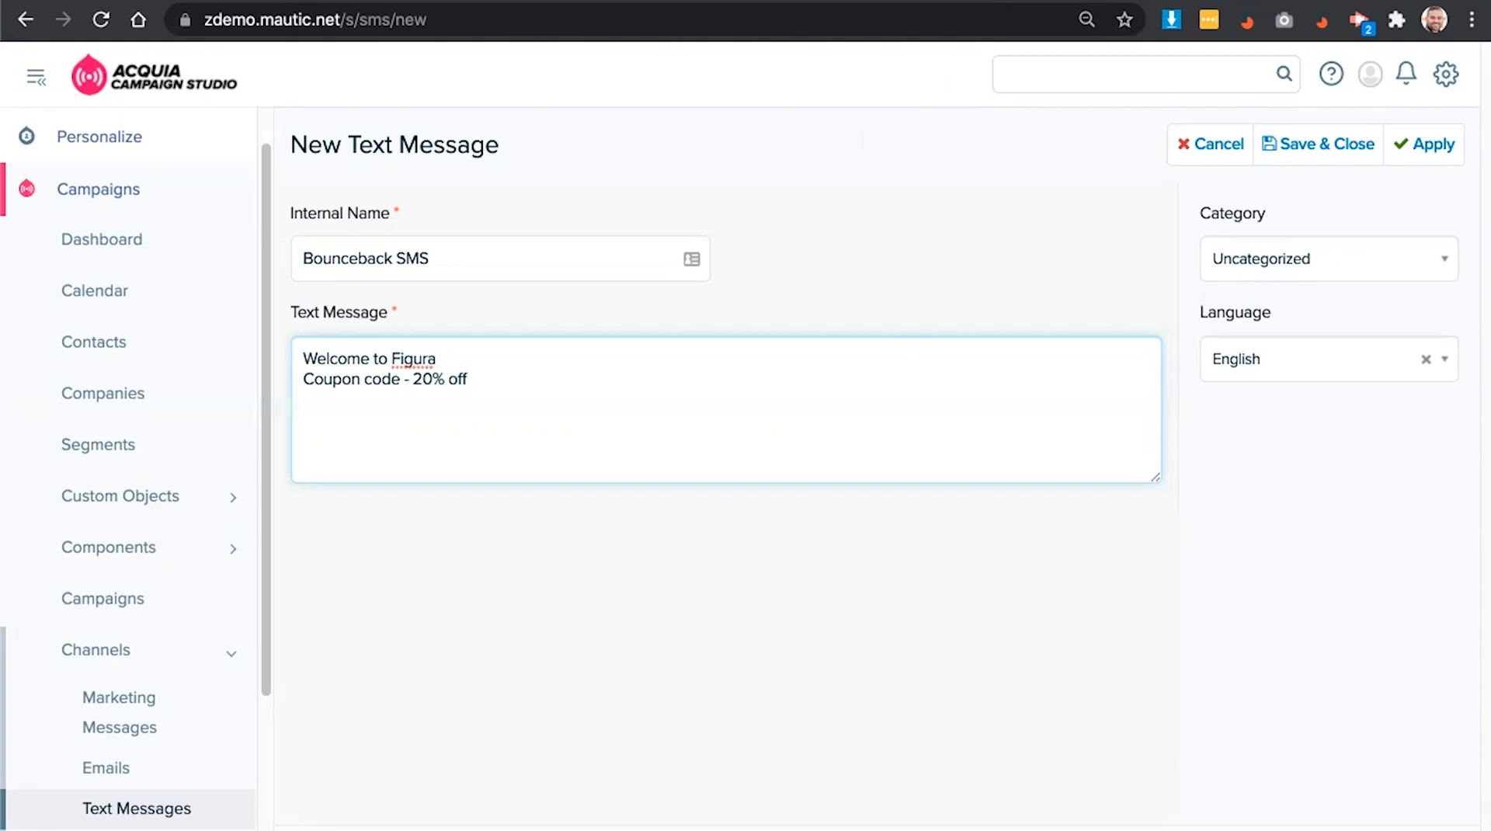
click(1279, 140)
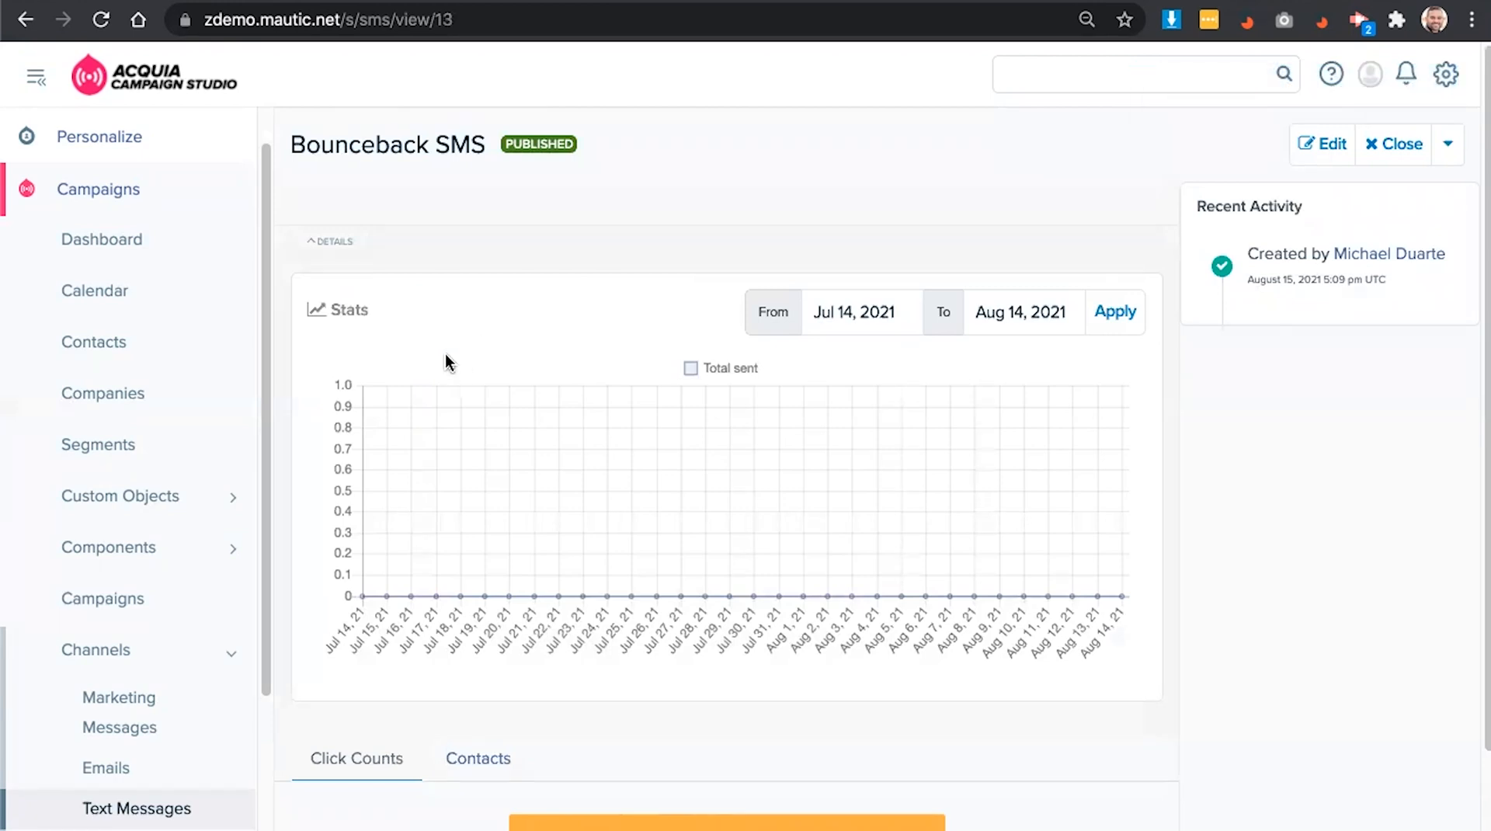
- Open the [DF] Figura - loyalty rewards signup form for editing and review its fields
click(180, 559)
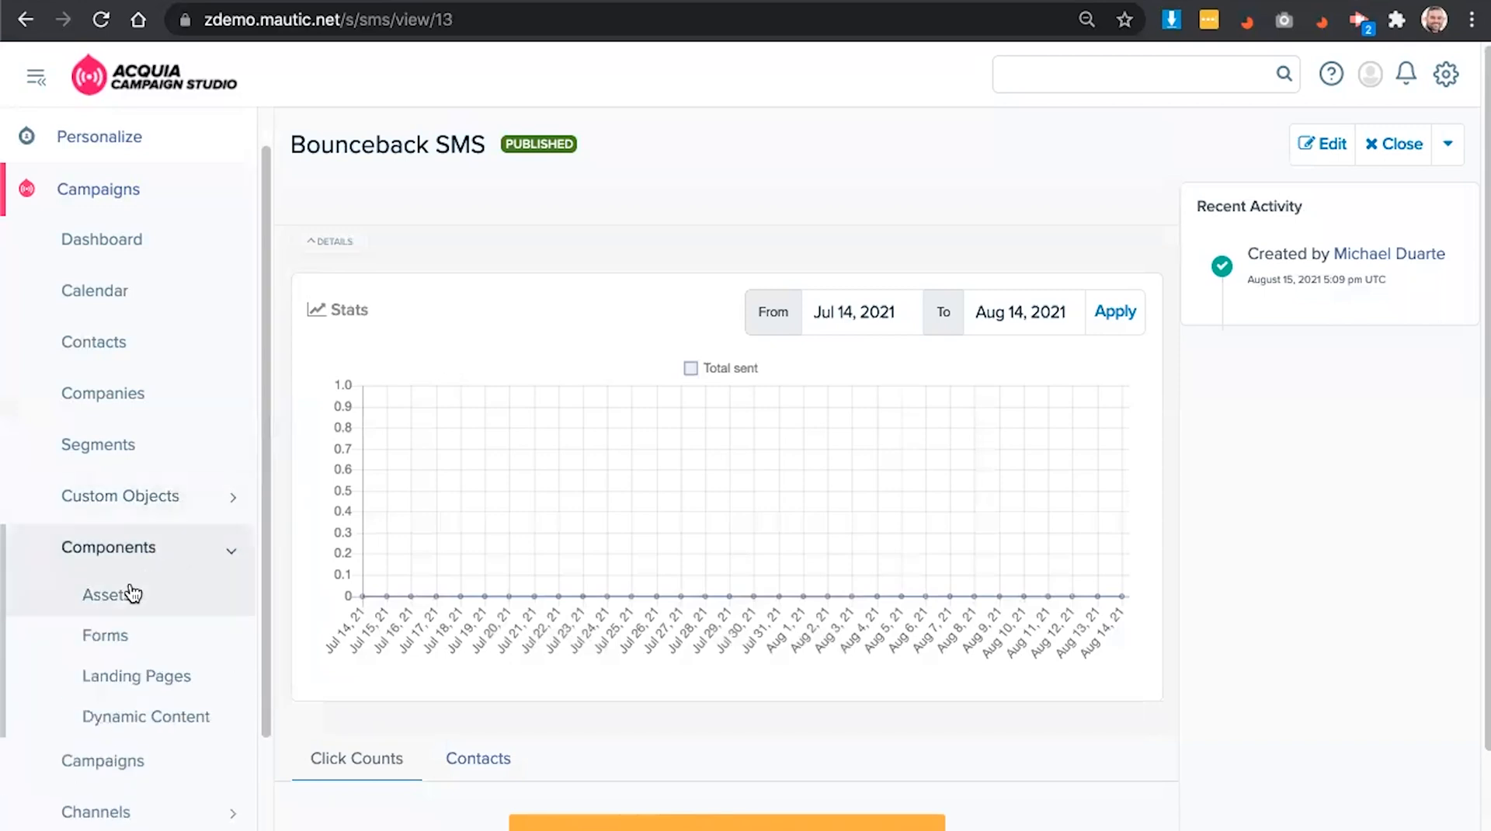
click(106, 635)
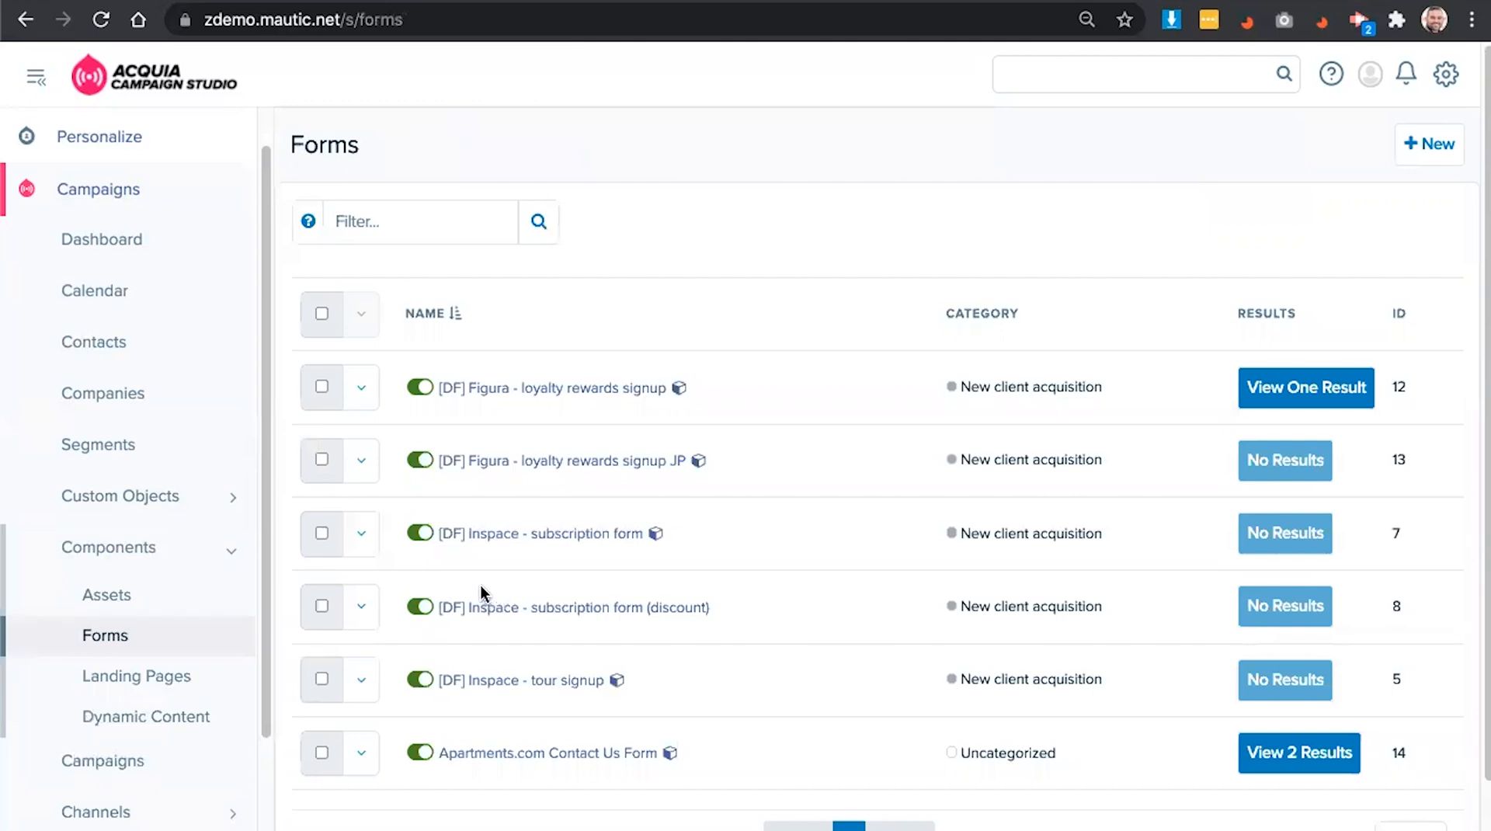
click(361, 387)
click(369, 436)
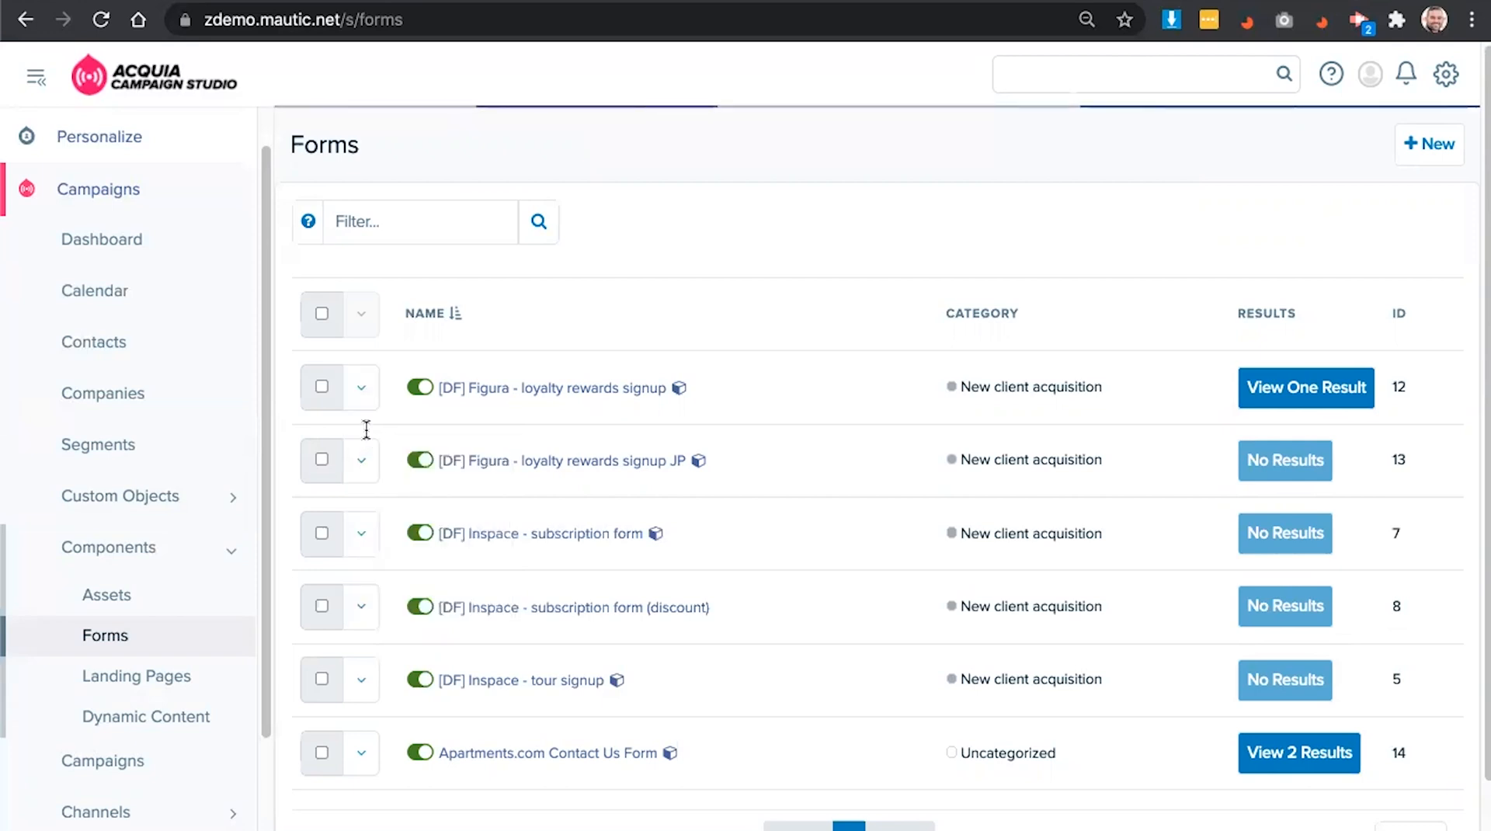
click(440, 228)
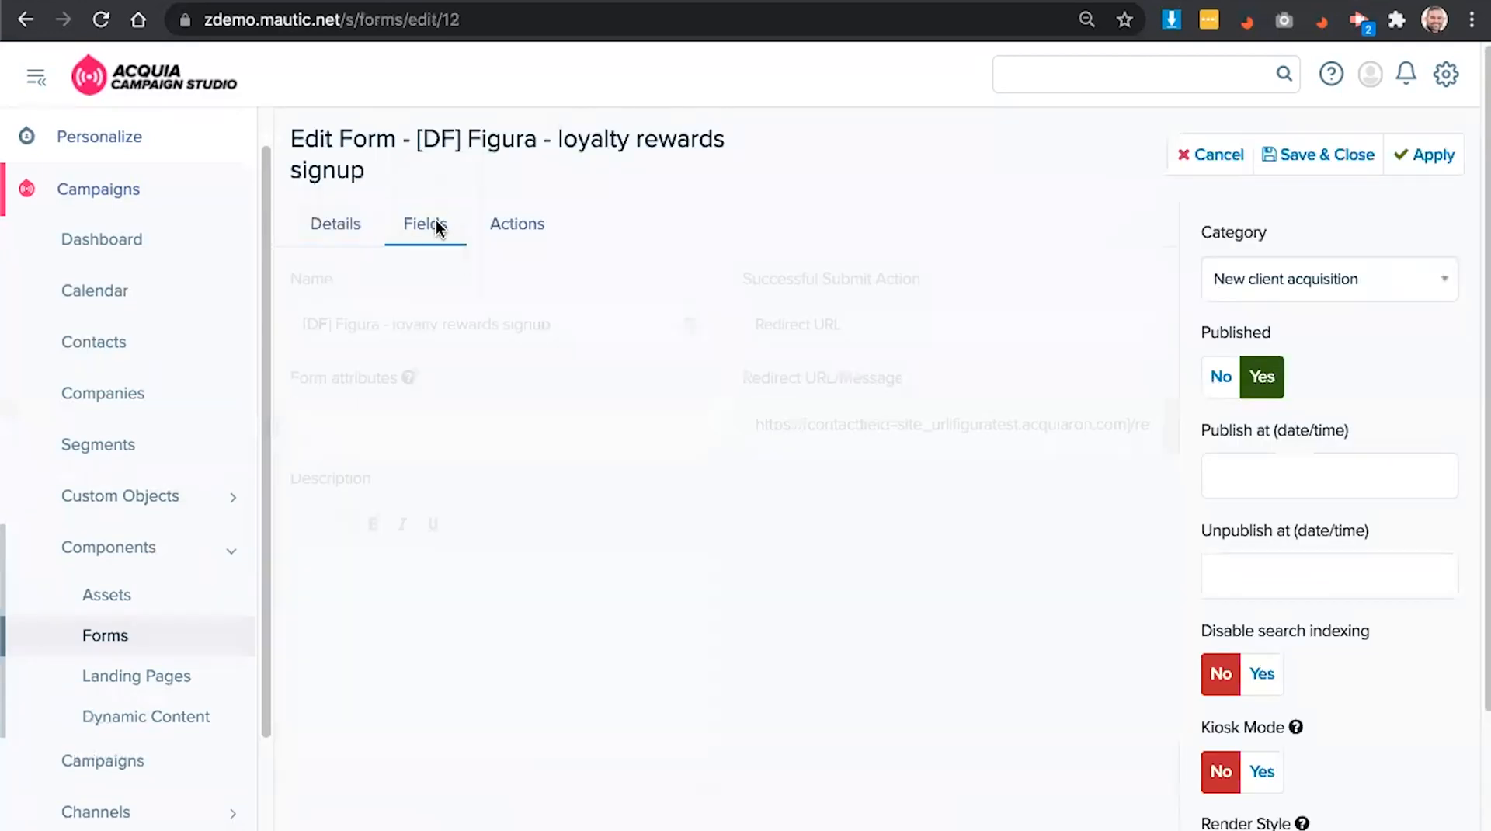
scroll(617, 394, down, 2)
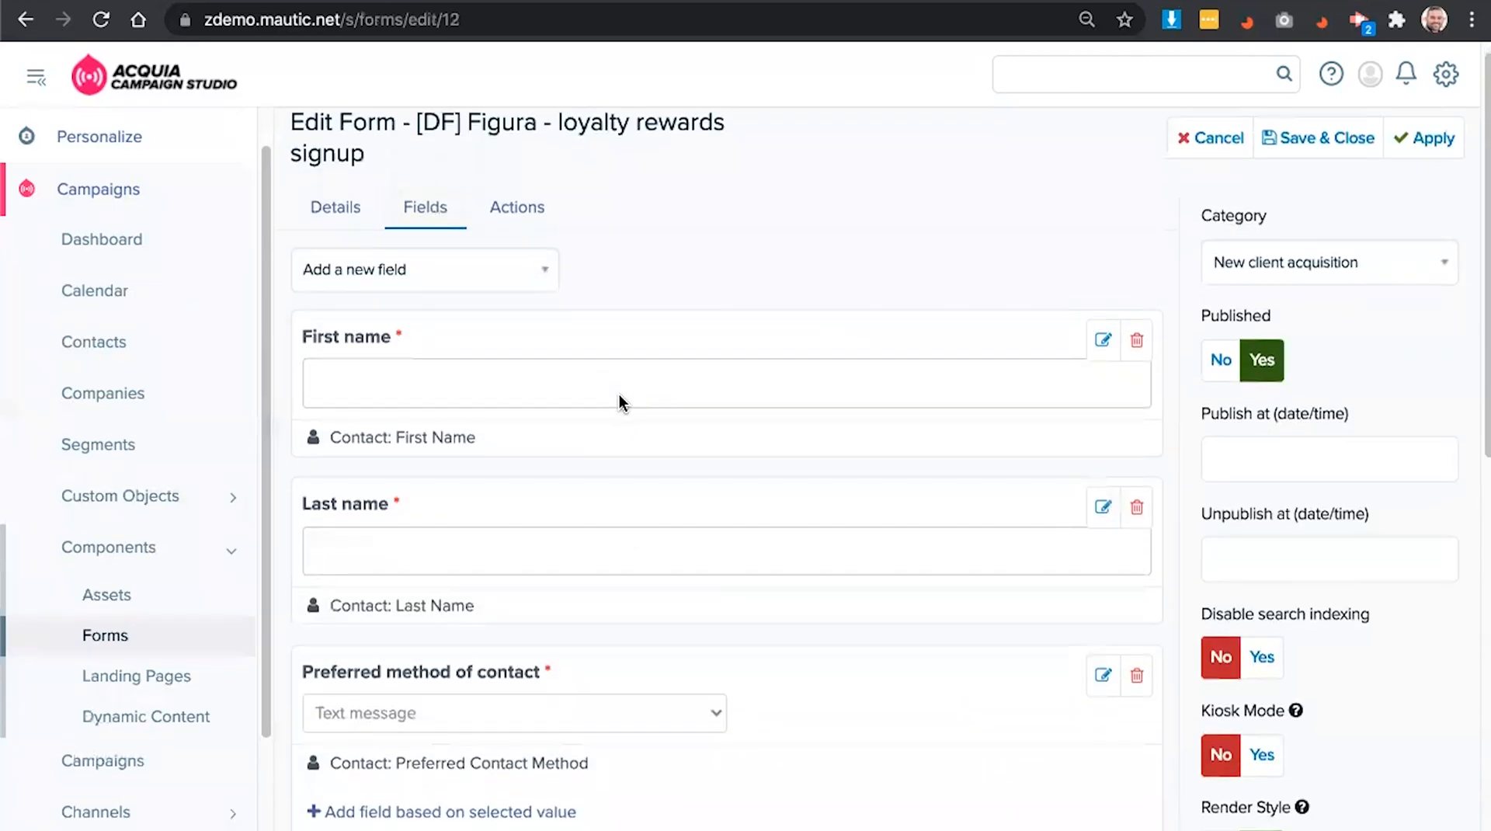
scroll(605, 395, down, 2)
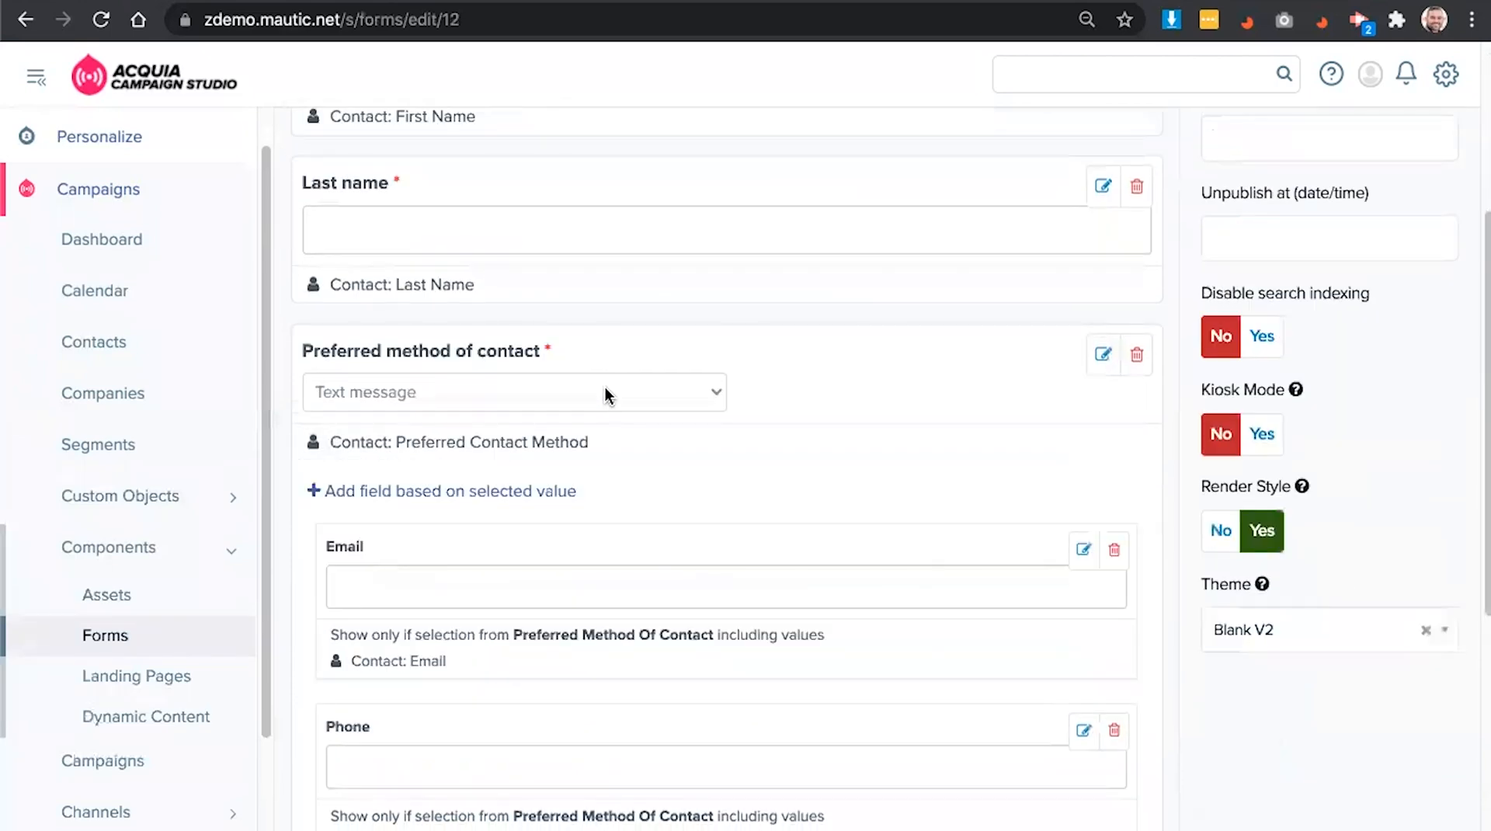
scroll(606, 394, down, 1)
scroll(604, 387, up, 5)
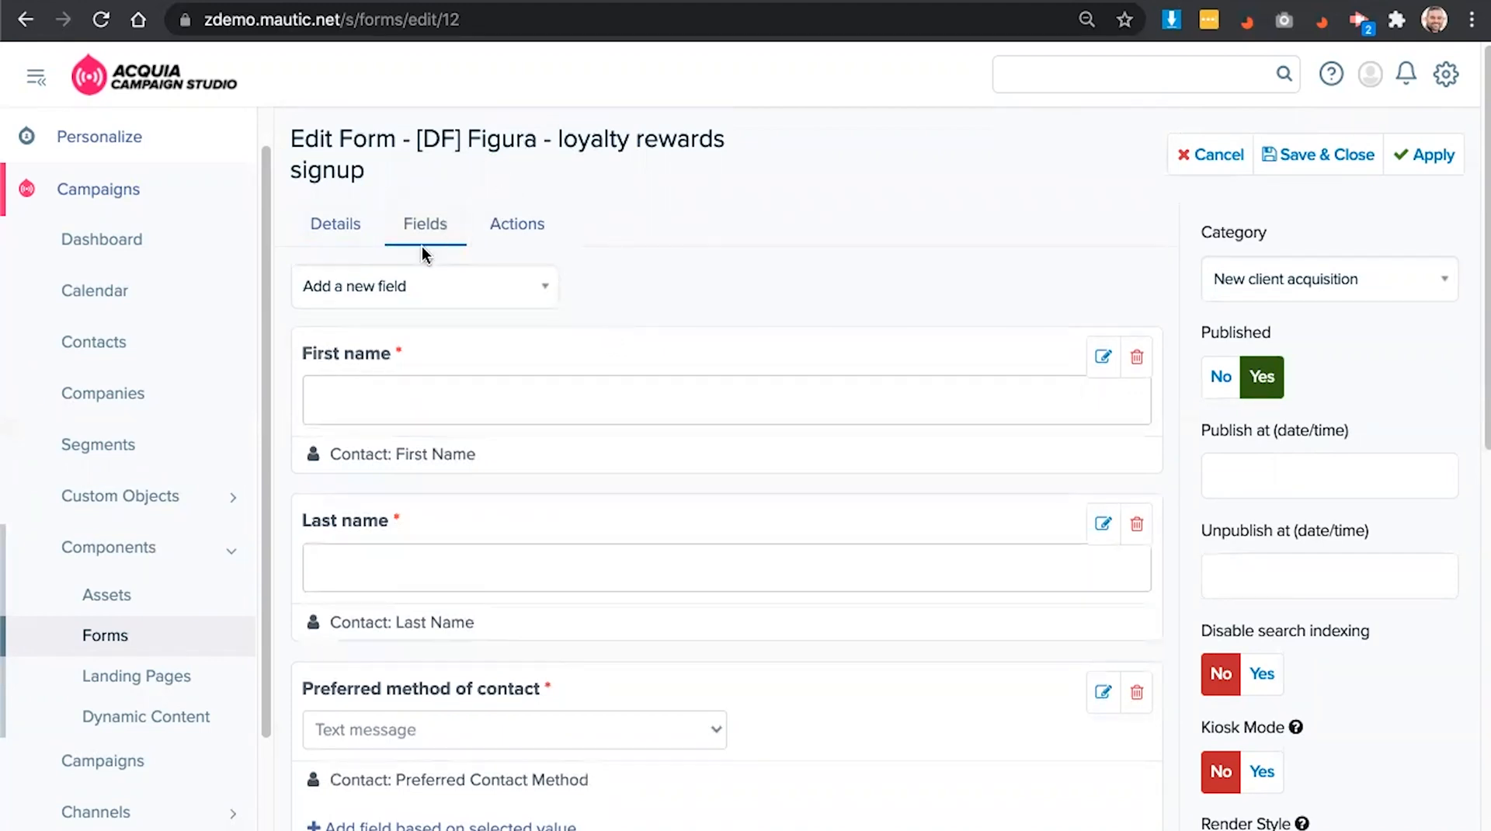
- Add a Text field labelled 'Favorite color' to the form
click(410, 294)
text(text)
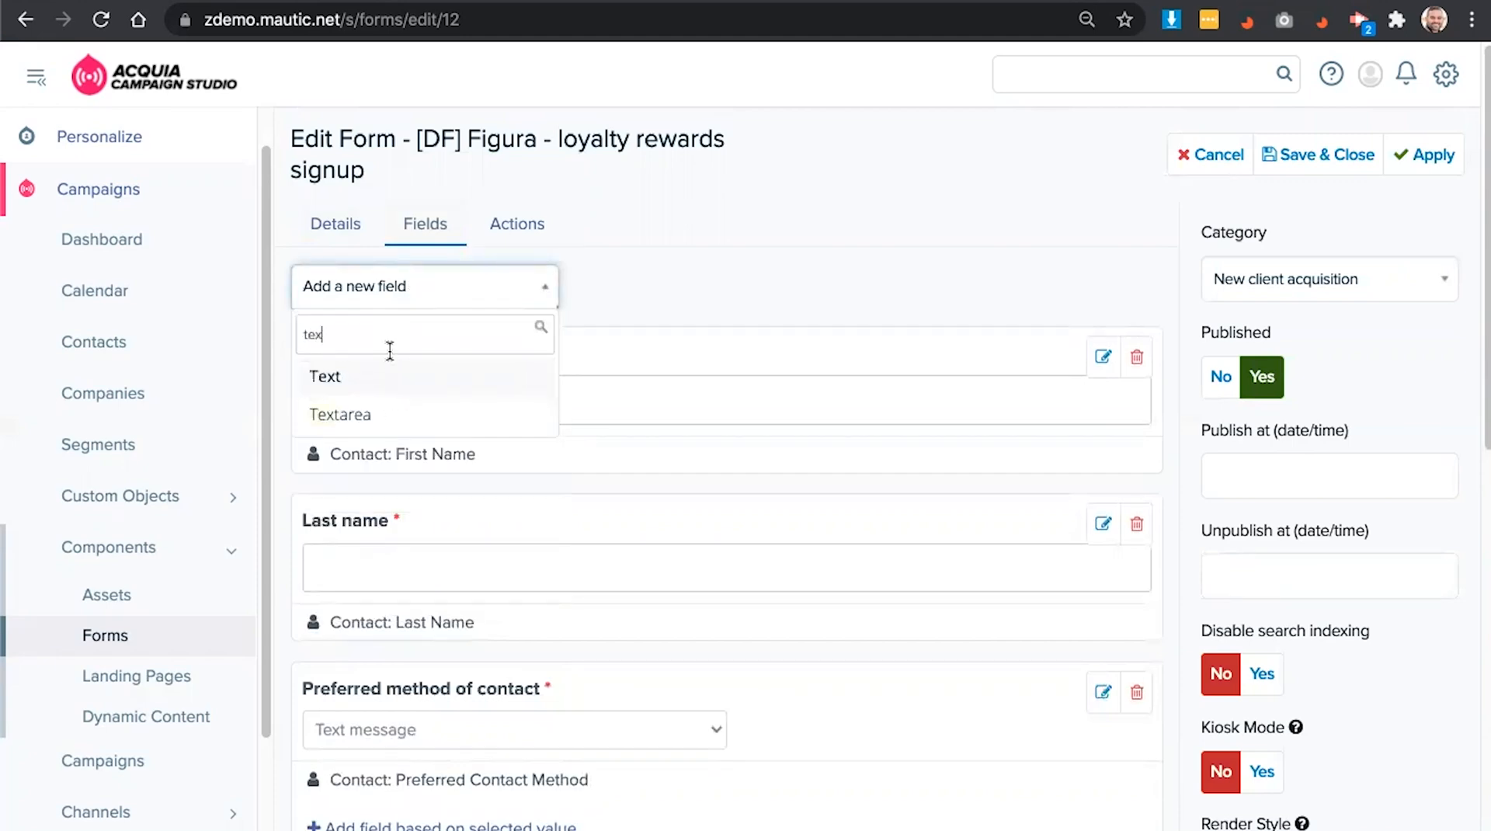
click(388, 380)
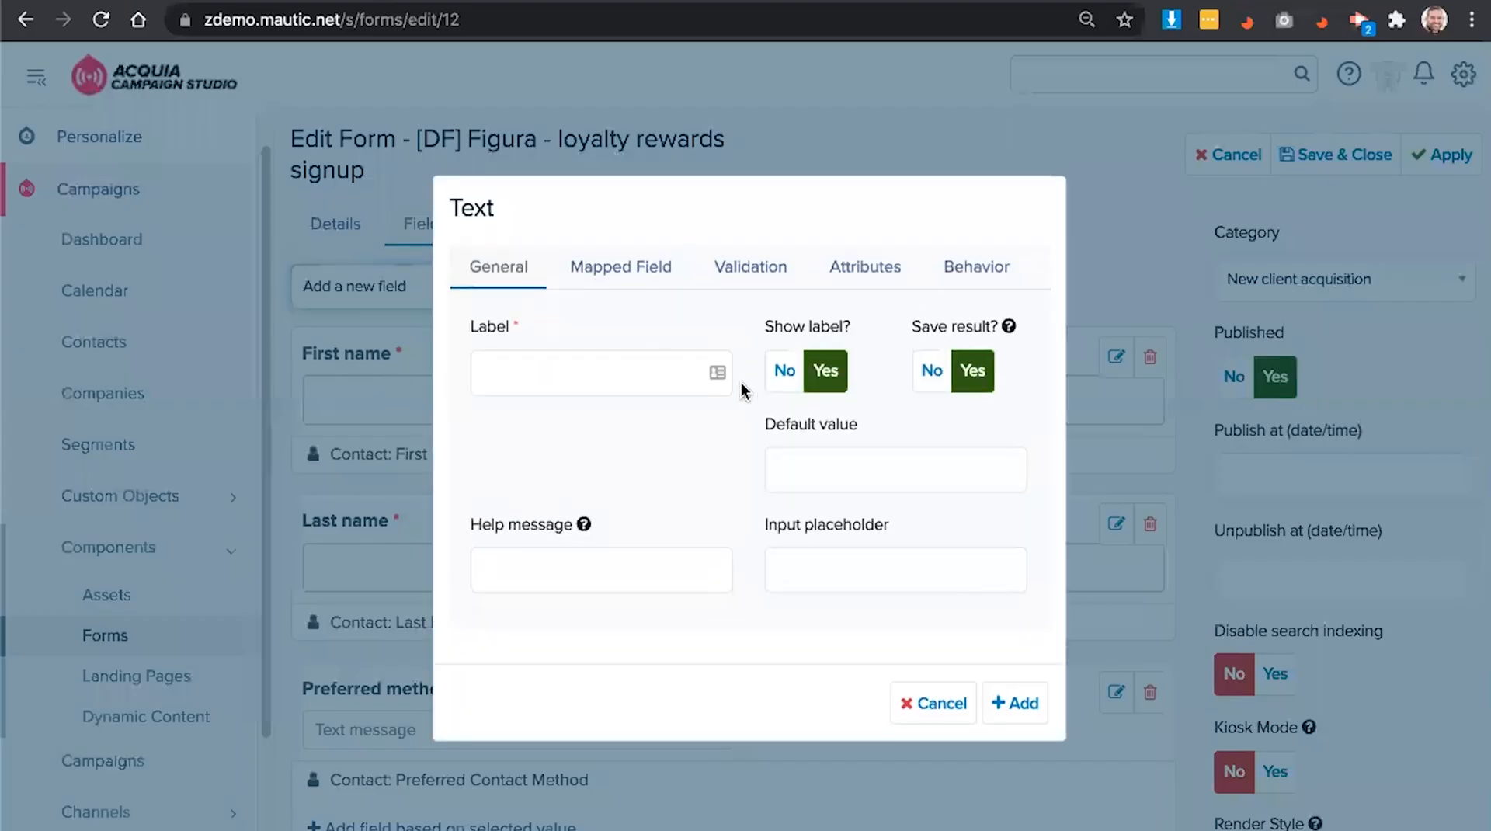
click(543, 371)
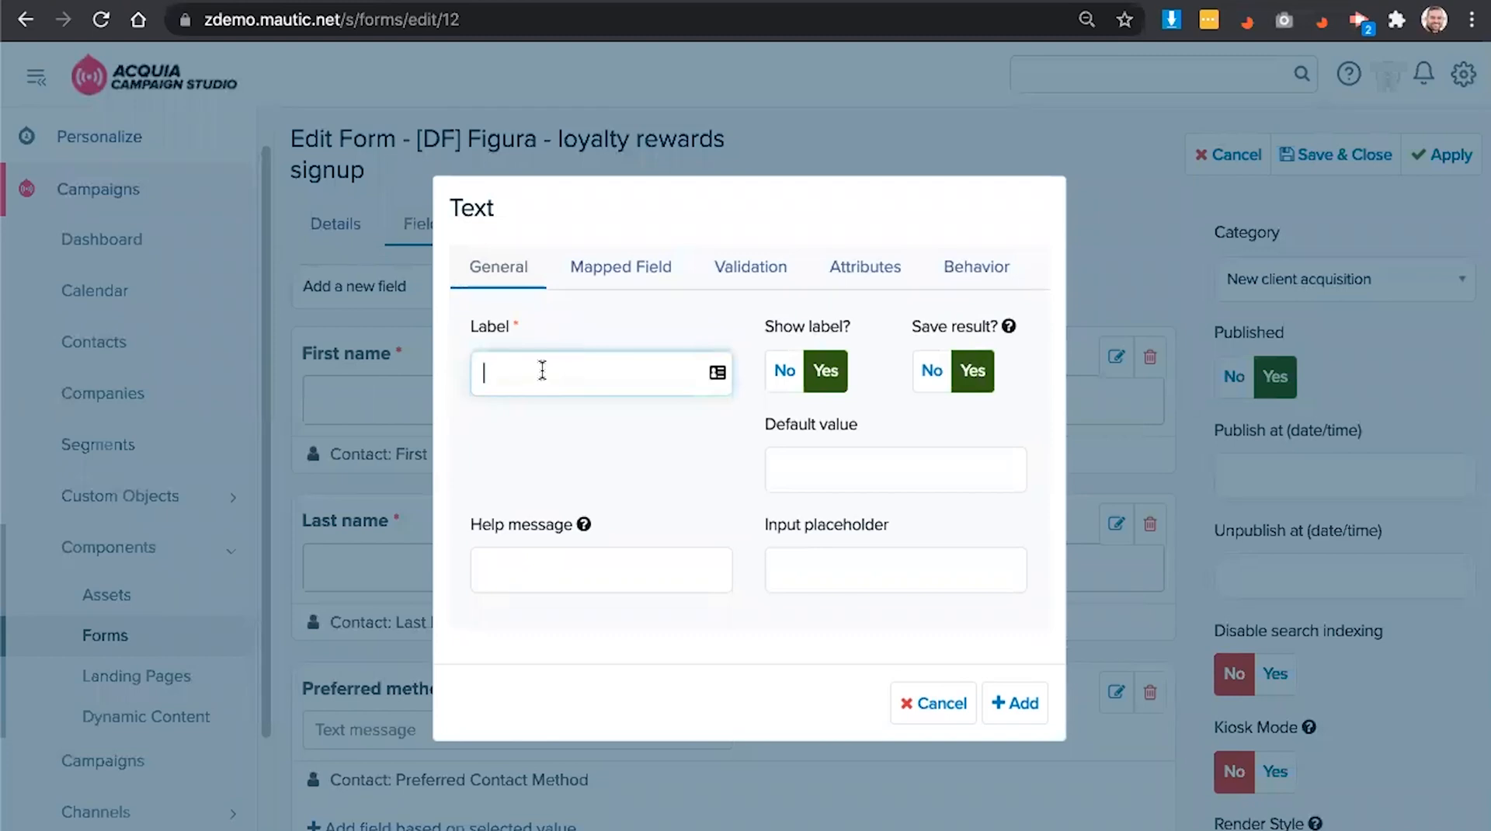
text(Favorite color)
click(1009, 703)
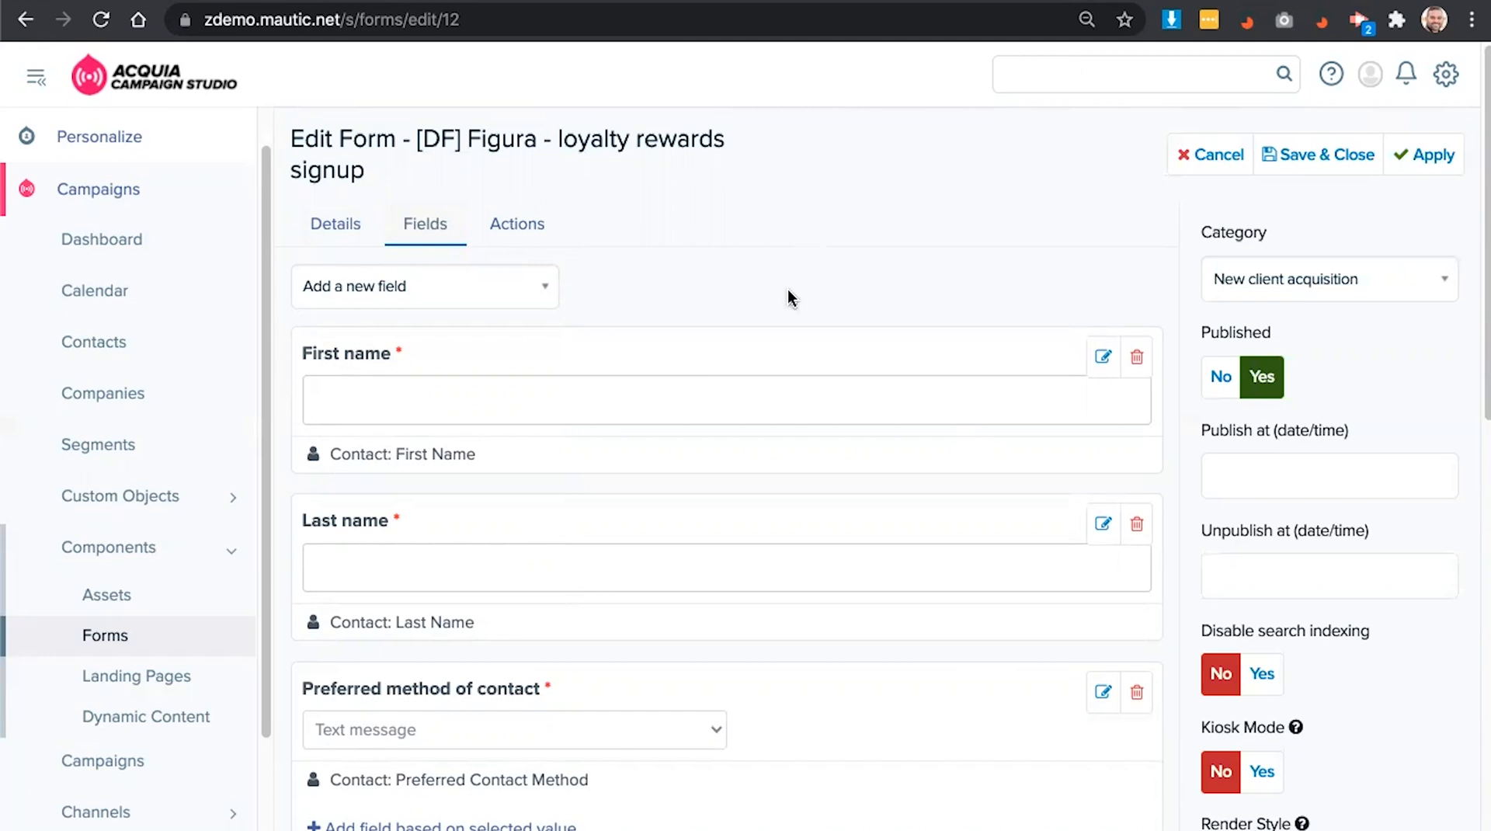
- Save and close the loyalty rewards signup form
scroll(785, 287, down, 1)
scroll(796, 245, down, 1)
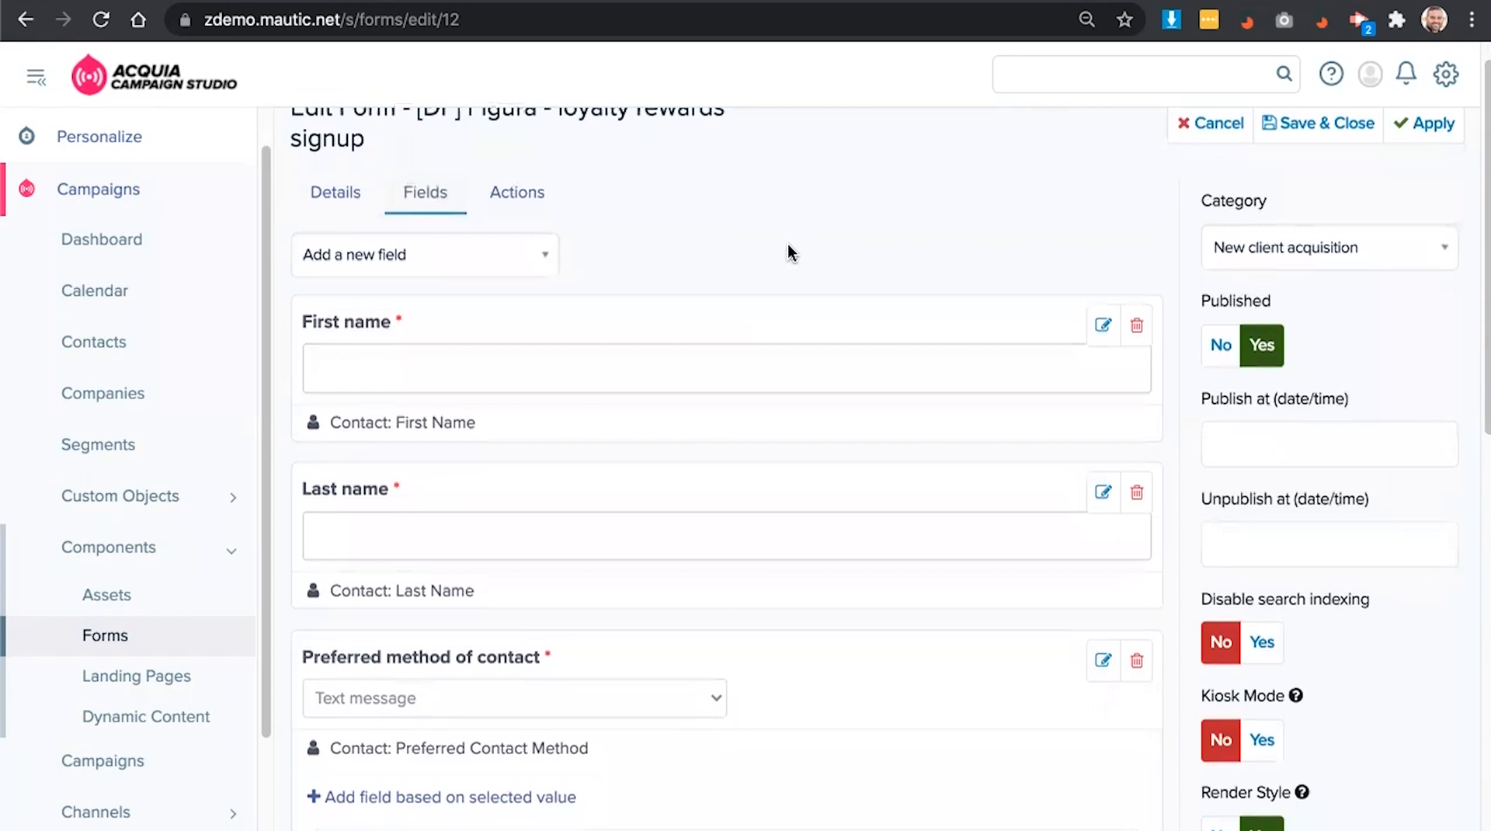
click(1309, 126)
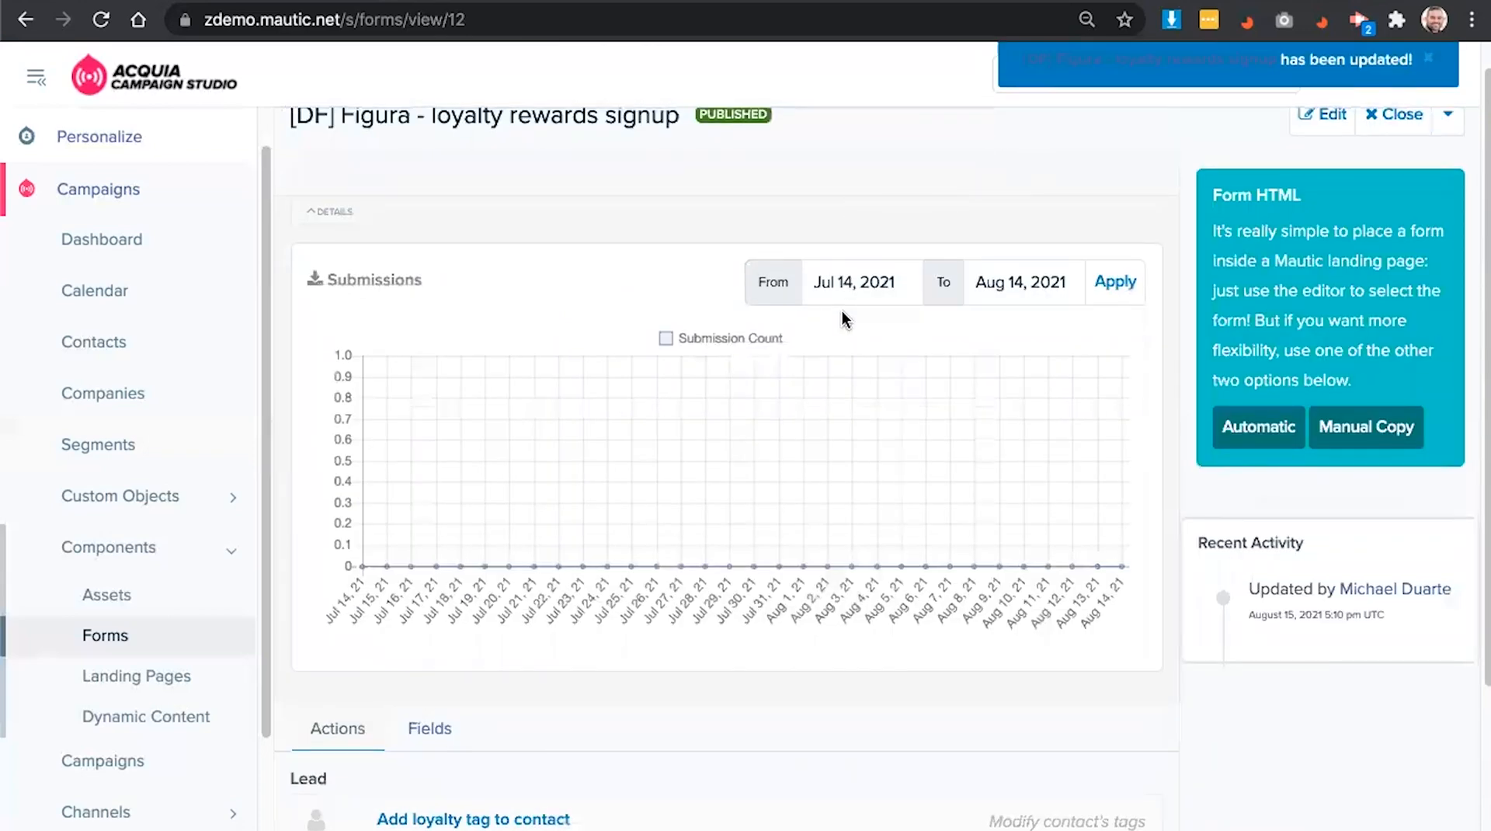
scroll(842, 310, up, 1)
key(ctrl+Up)
- Present the Build Journeys slide, then return to the Campaign Studio campaigns list
mouse_move(674, 3)
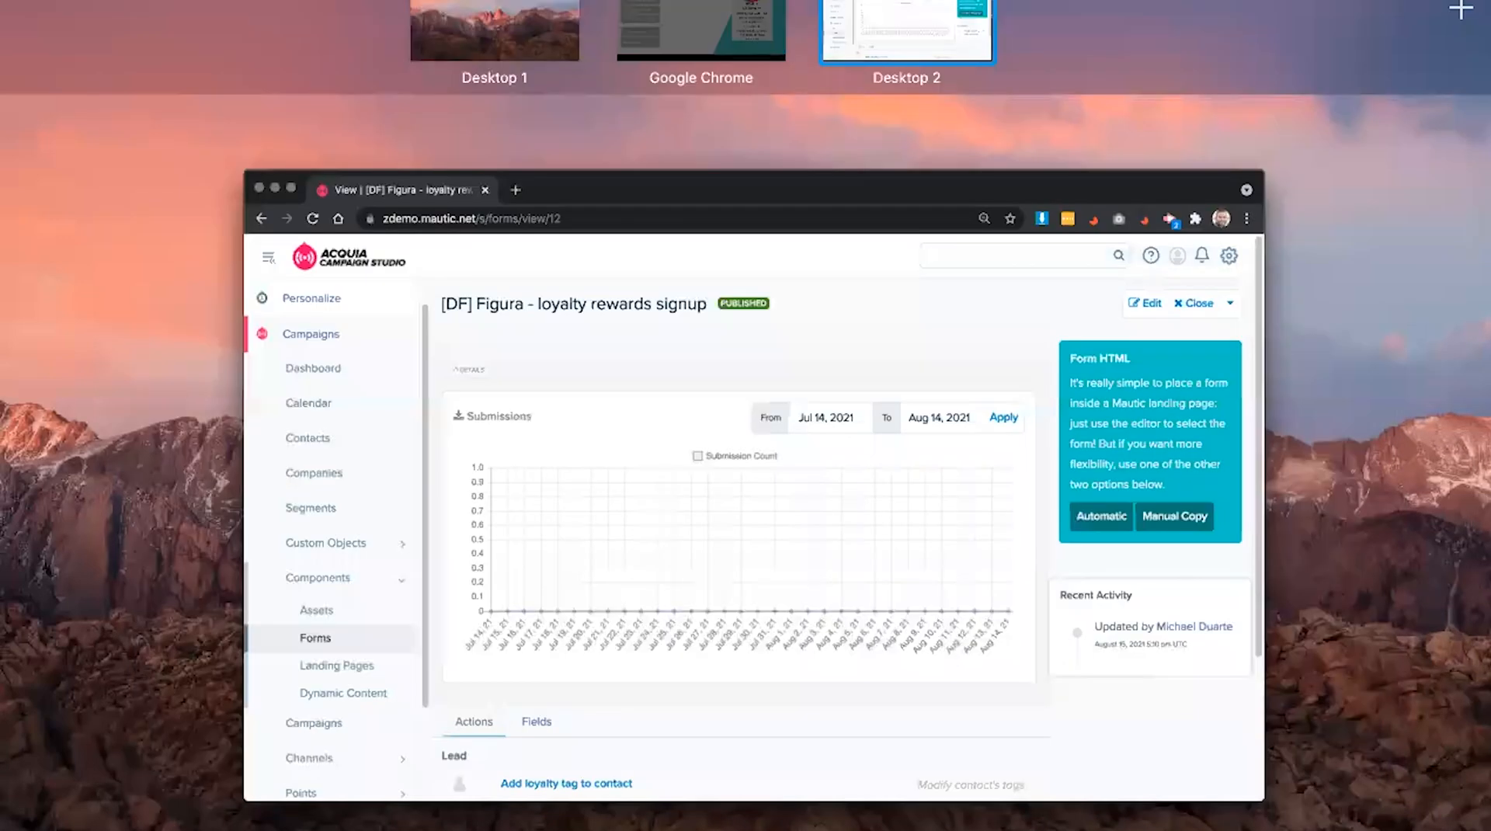
click(703, 54)
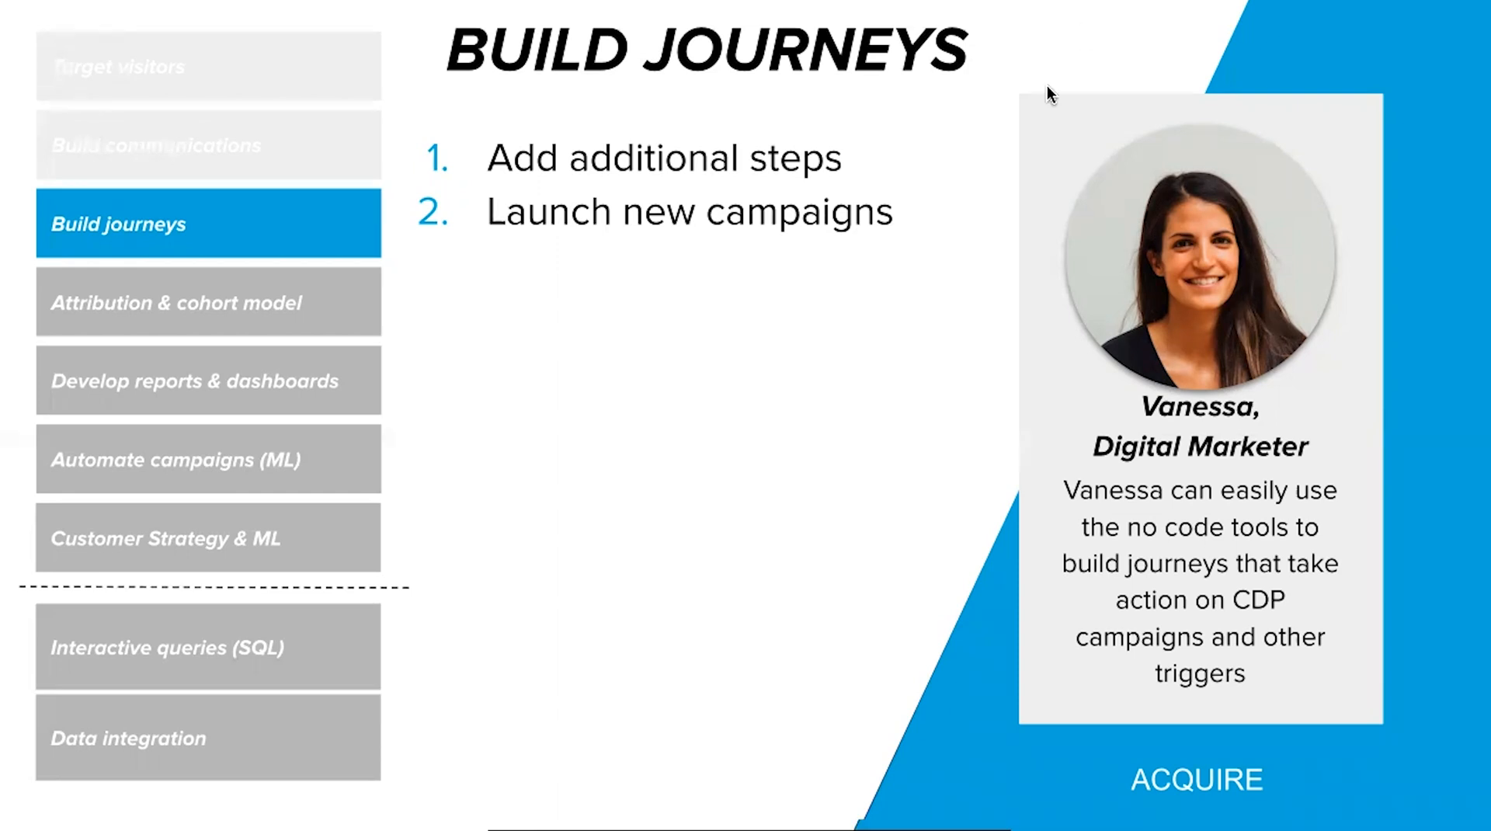
key(ctrl+Up)
click(965, 59)
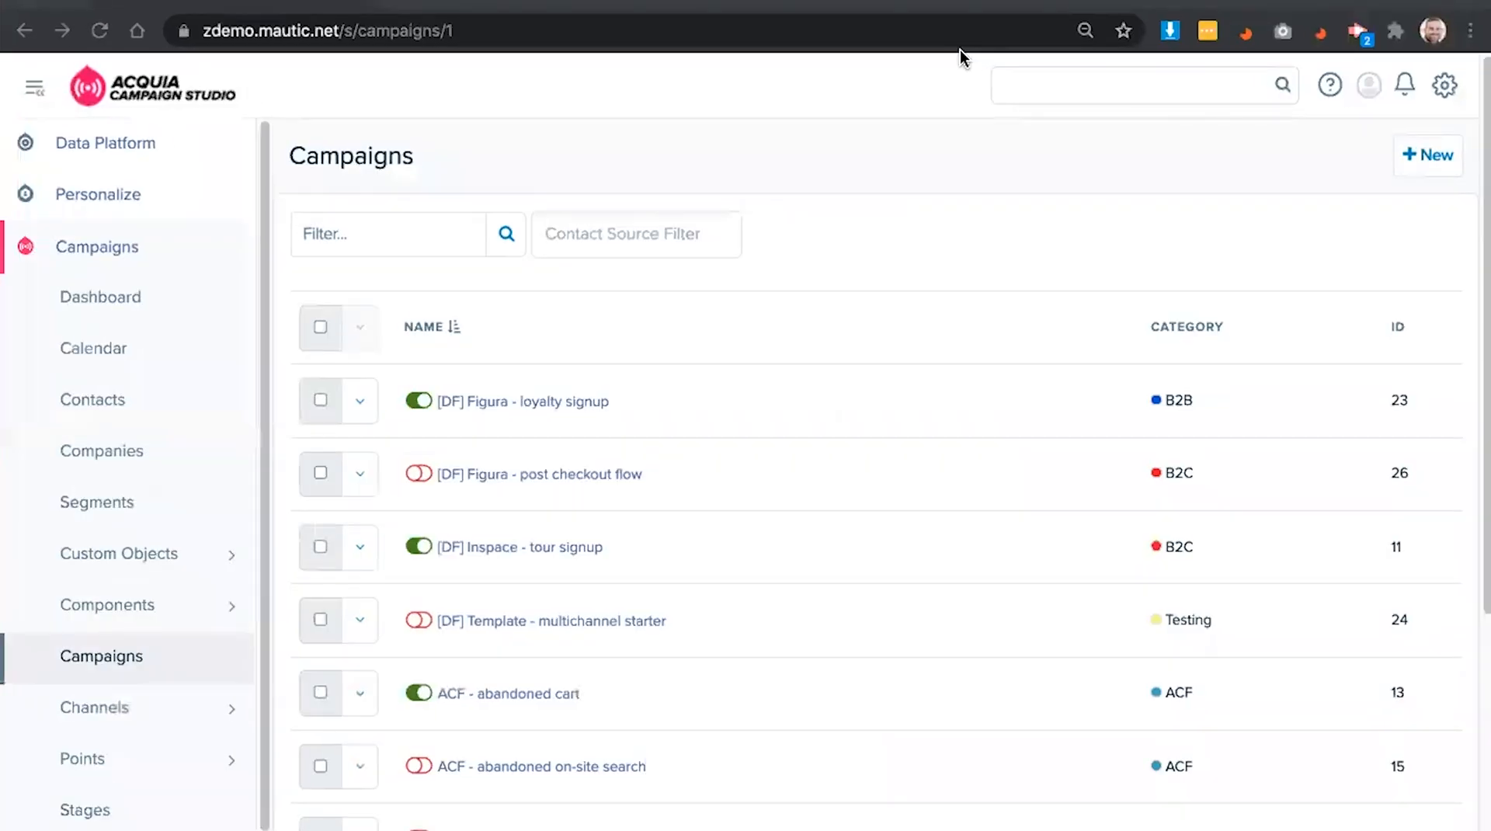
- Open the post checkout flow campaign in the builder and add a step below the Send new online user email
click(554, 482)
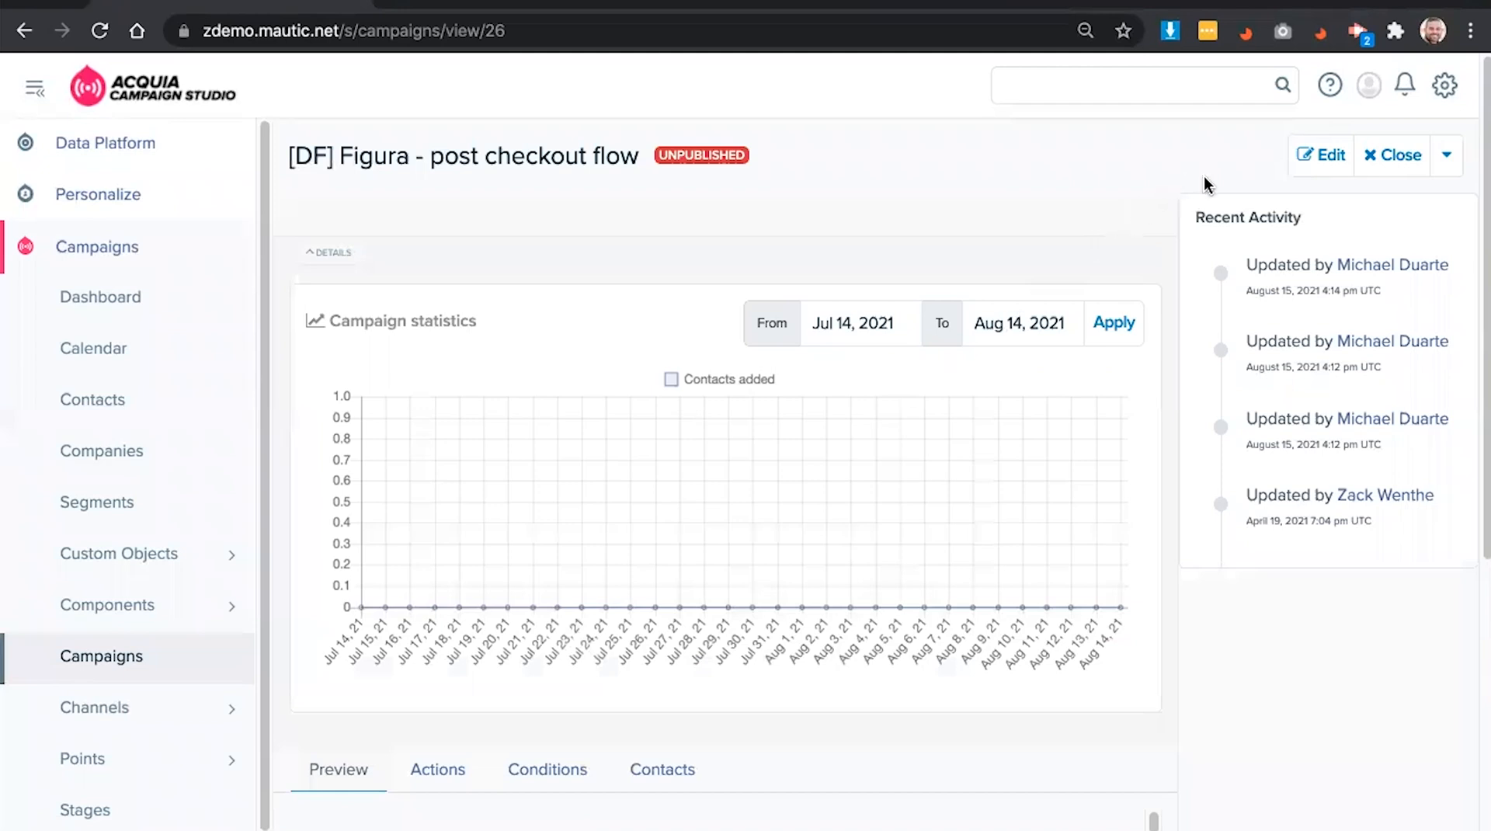
click(1311, 158)
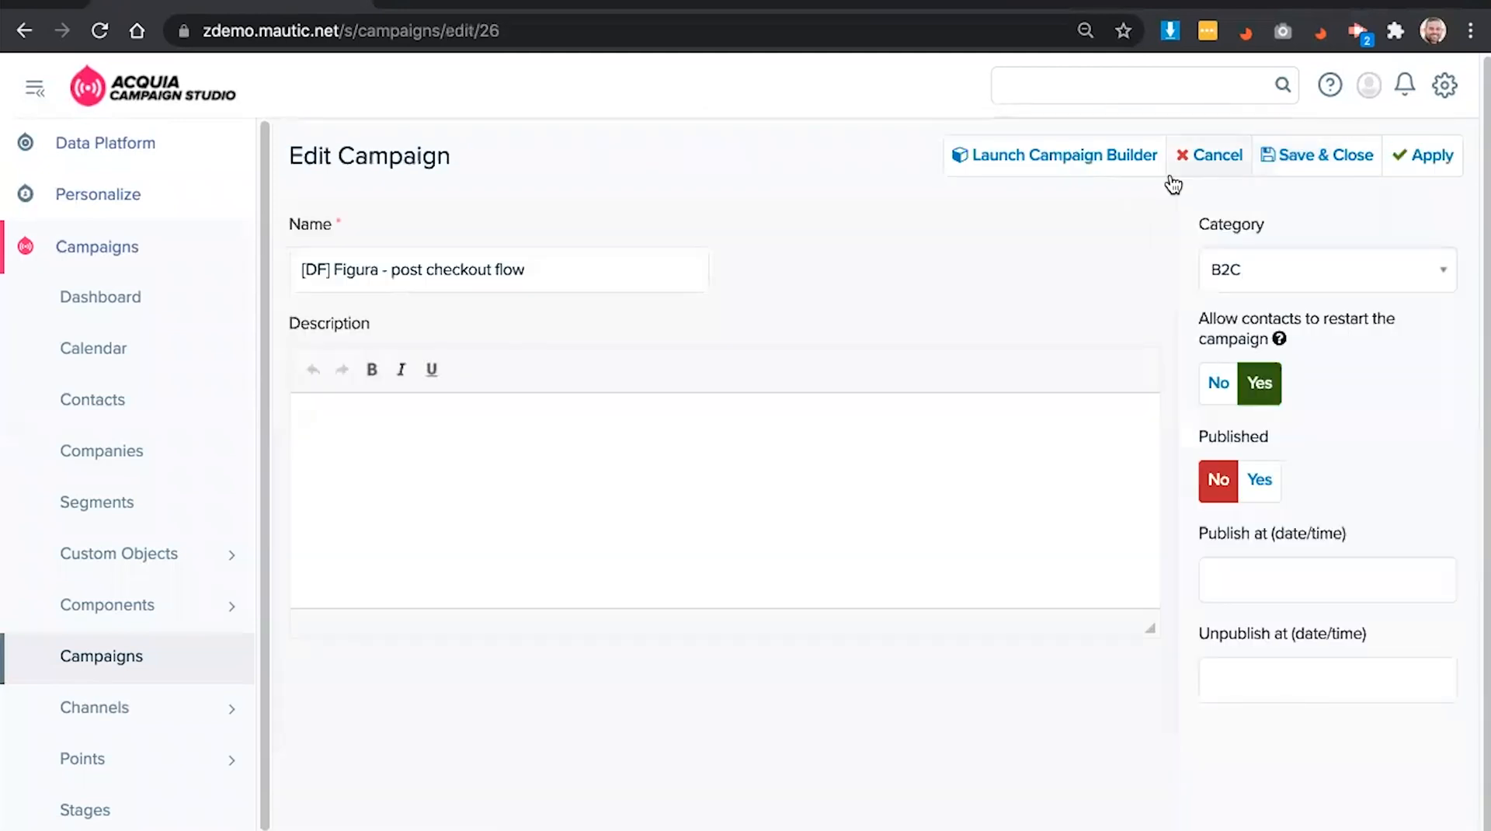
click(1096, 166)
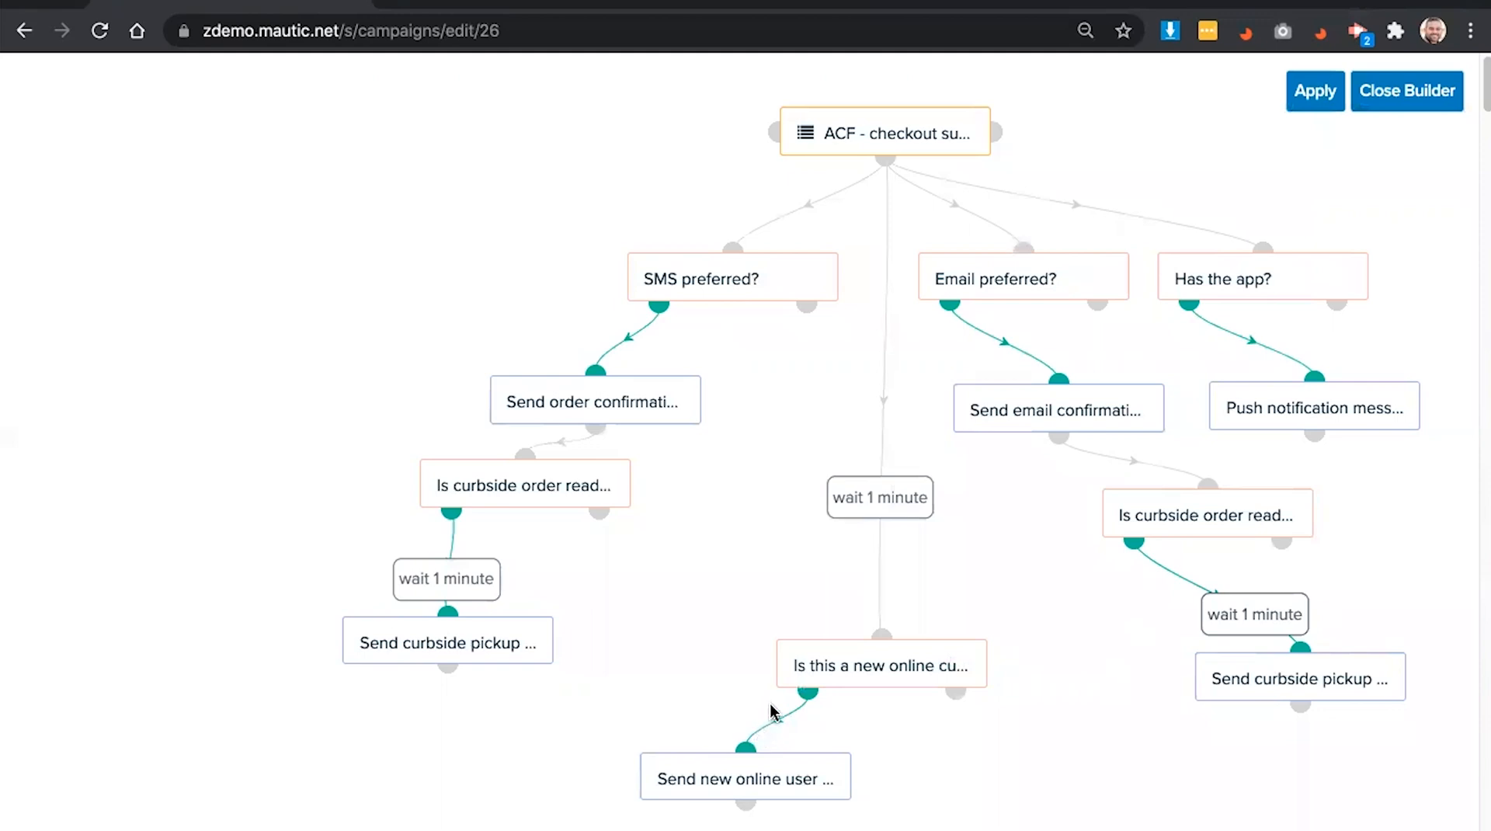
scroll(779, 708, down, 2)
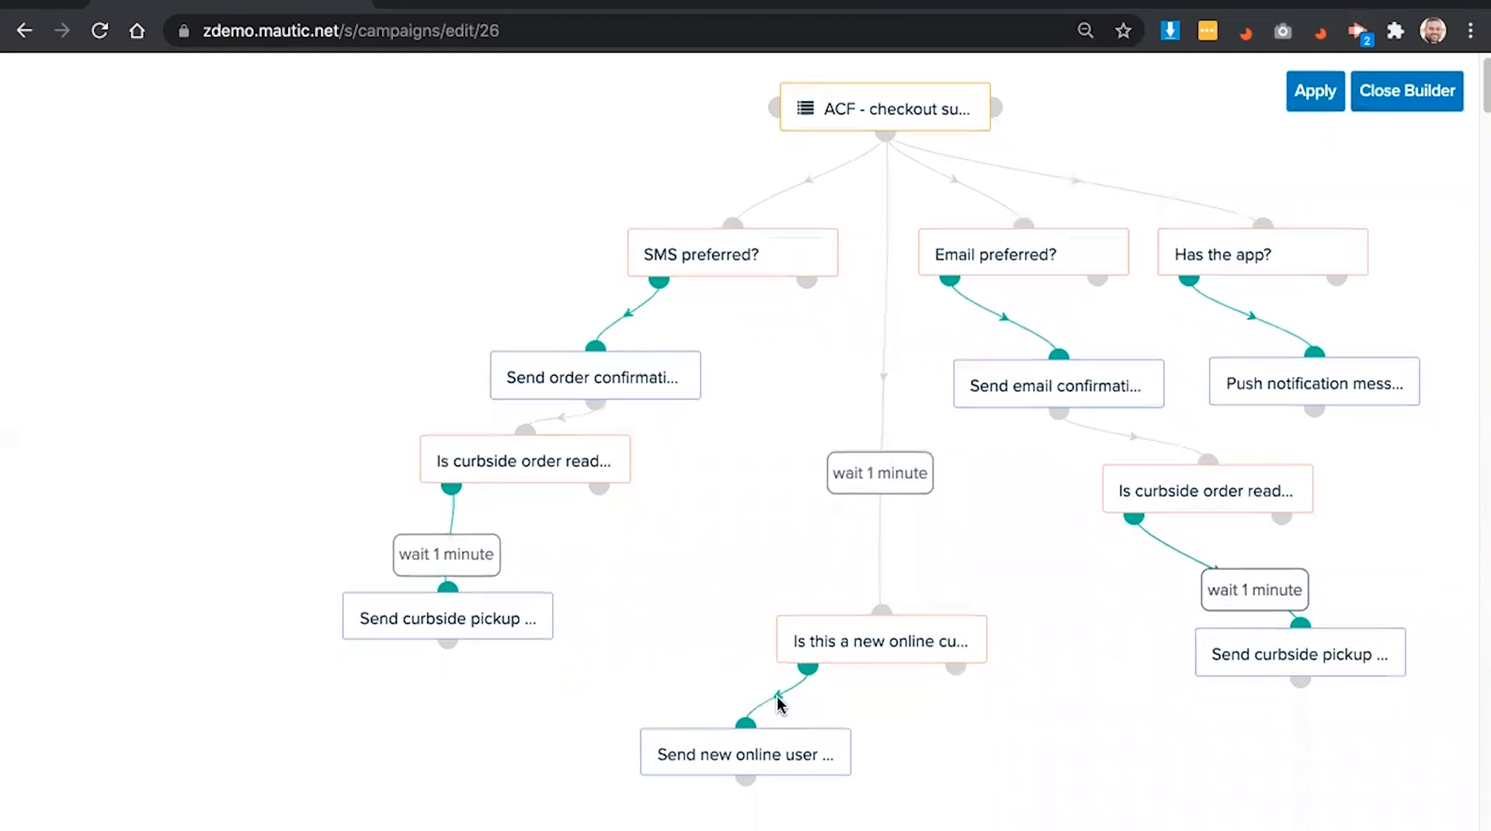
scroll(791, 689, down, 2)
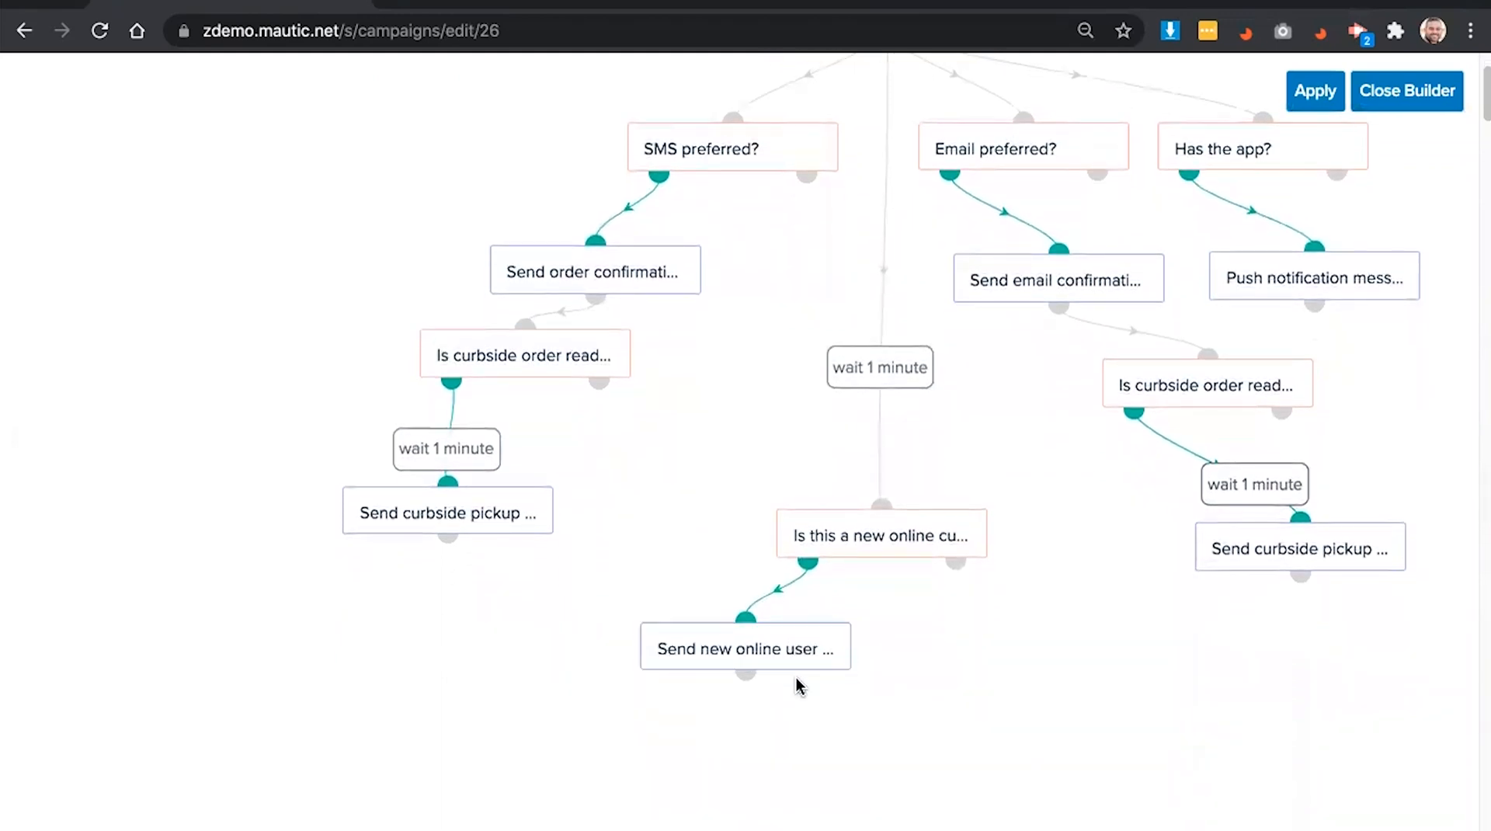
scroll(803, 671, down, 1)
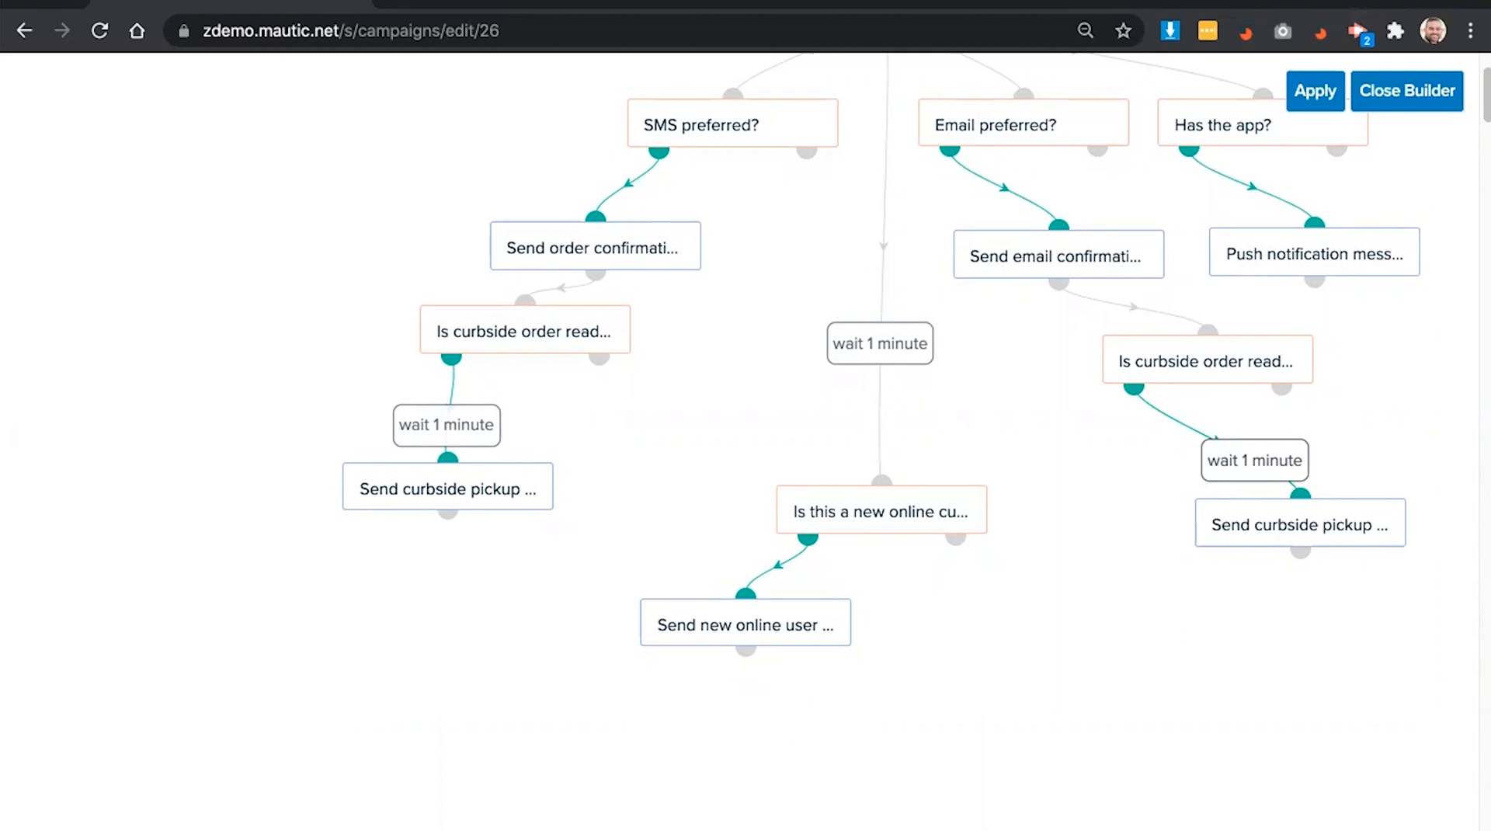
click(745, 649)
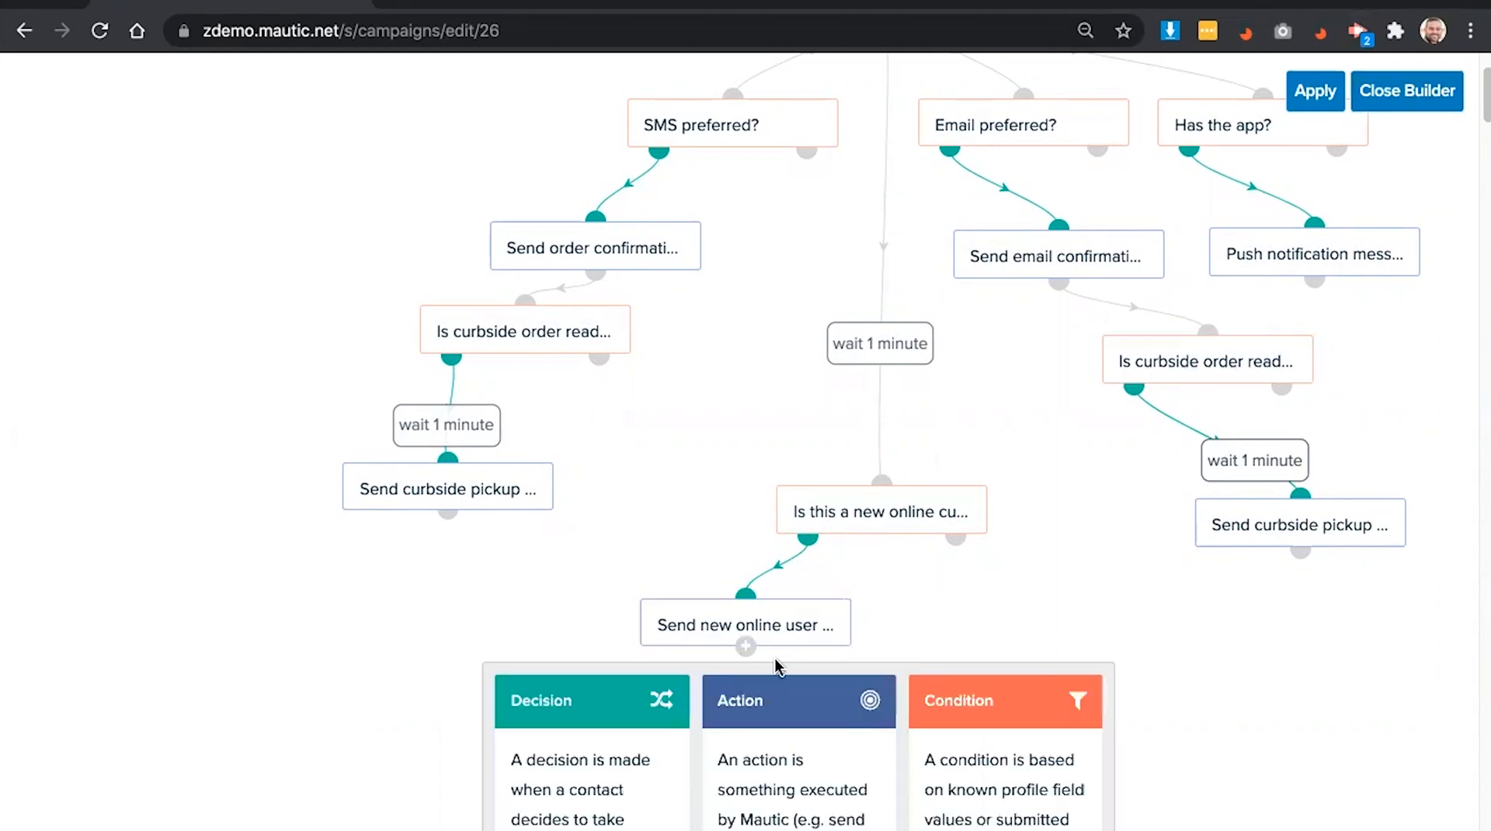
scroll(997, 753, down, 1)
scroll(997, 754, down, 1)
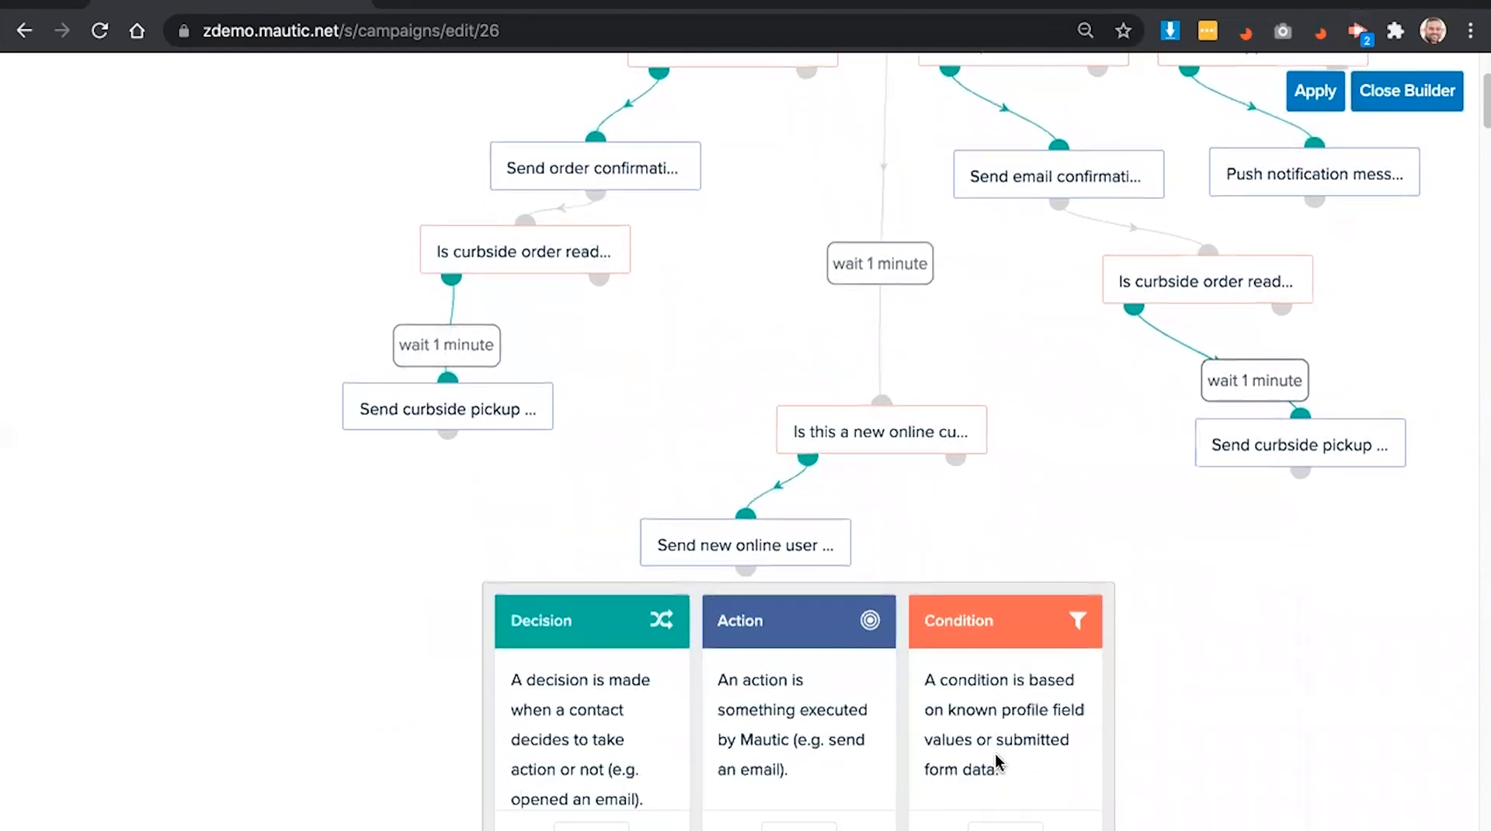
scroll(995, 753, down, 1)
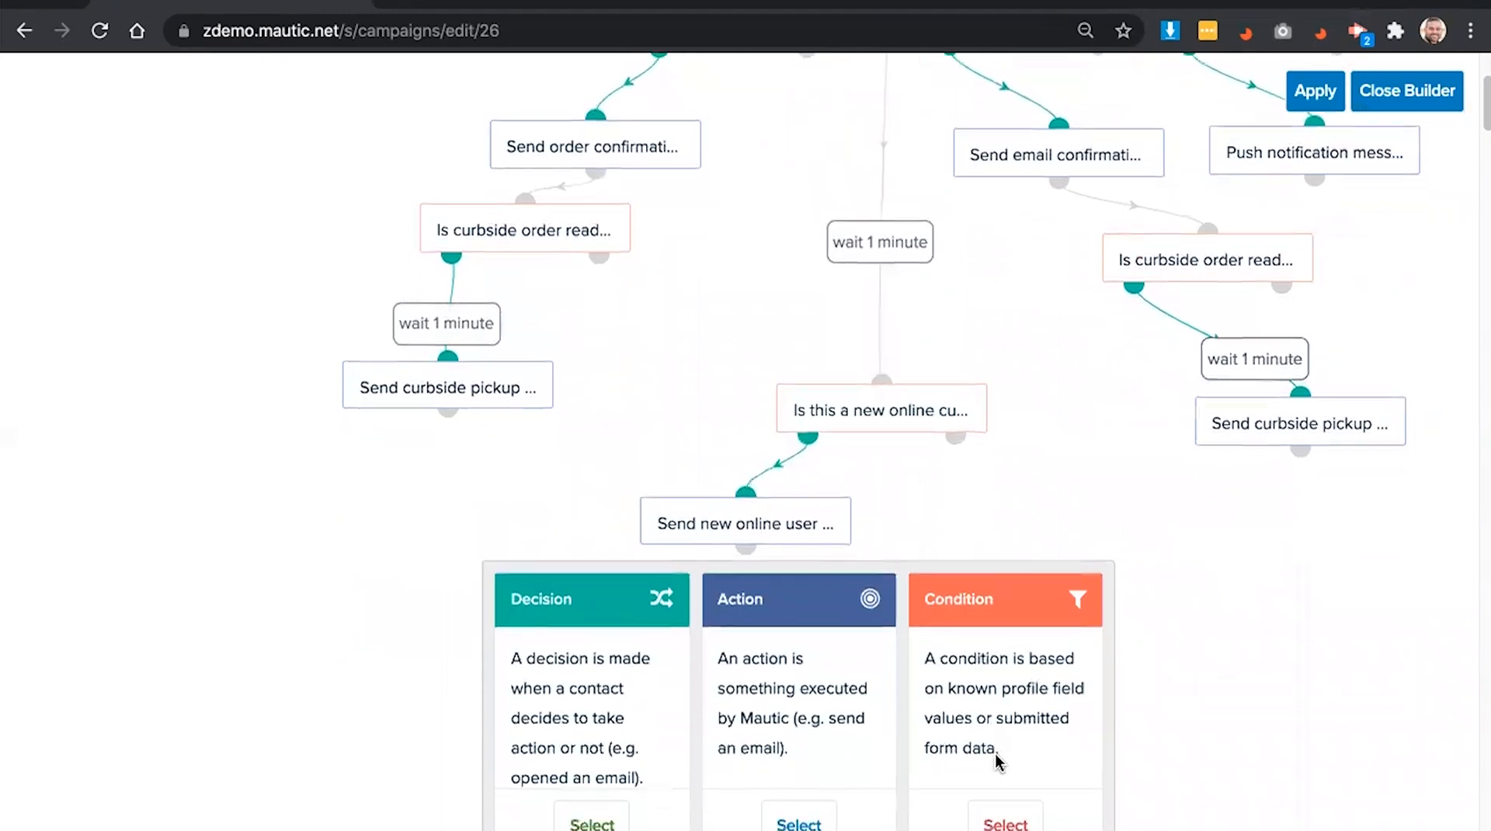
- Add a Contact field value condition 'Likelihood to buy' requiring [ML] Likelihood to Buy equal High
click(994, 810)
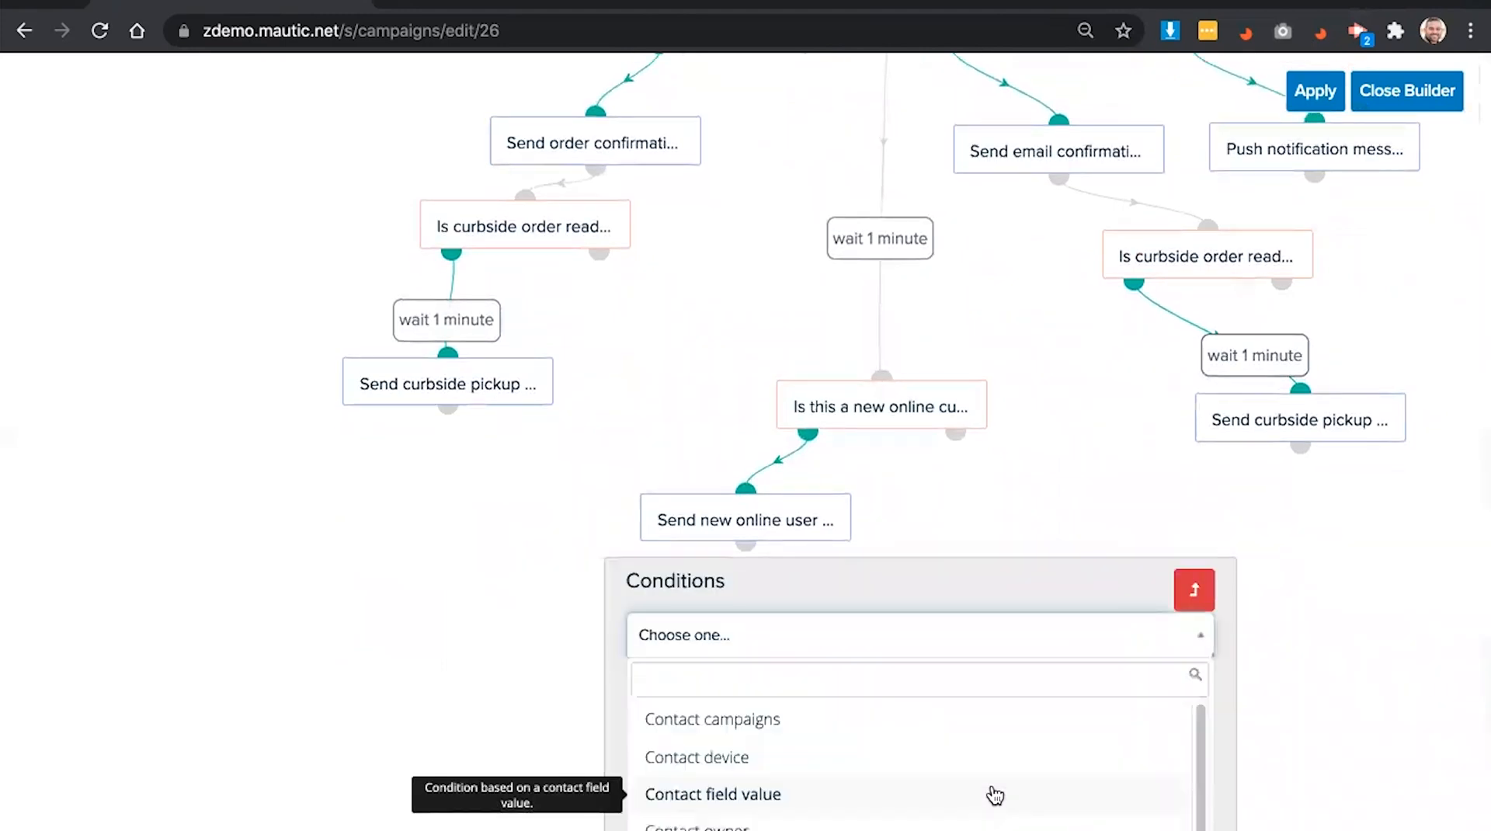
text(field)
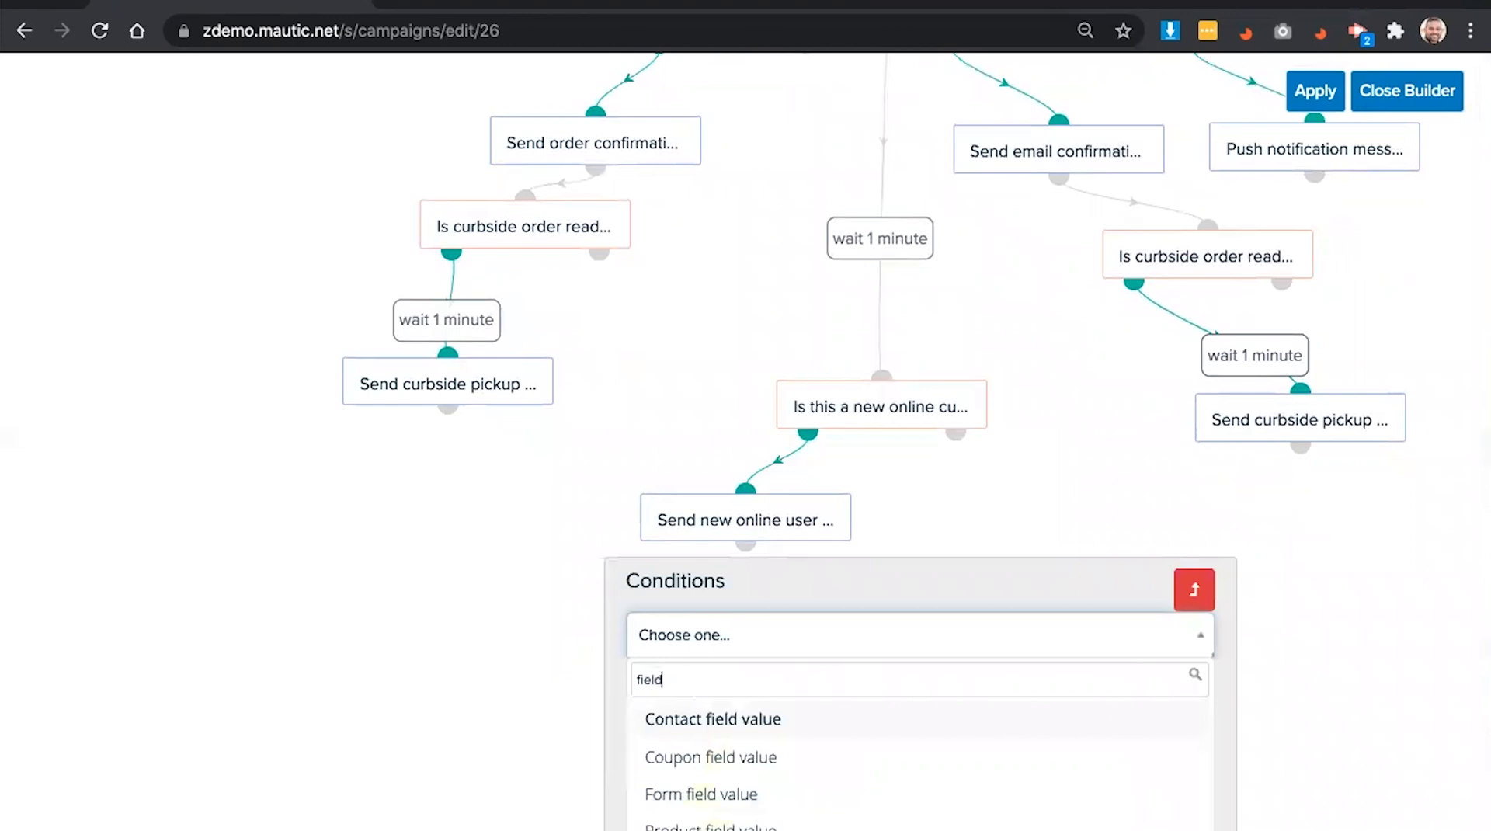
click(824, 722)
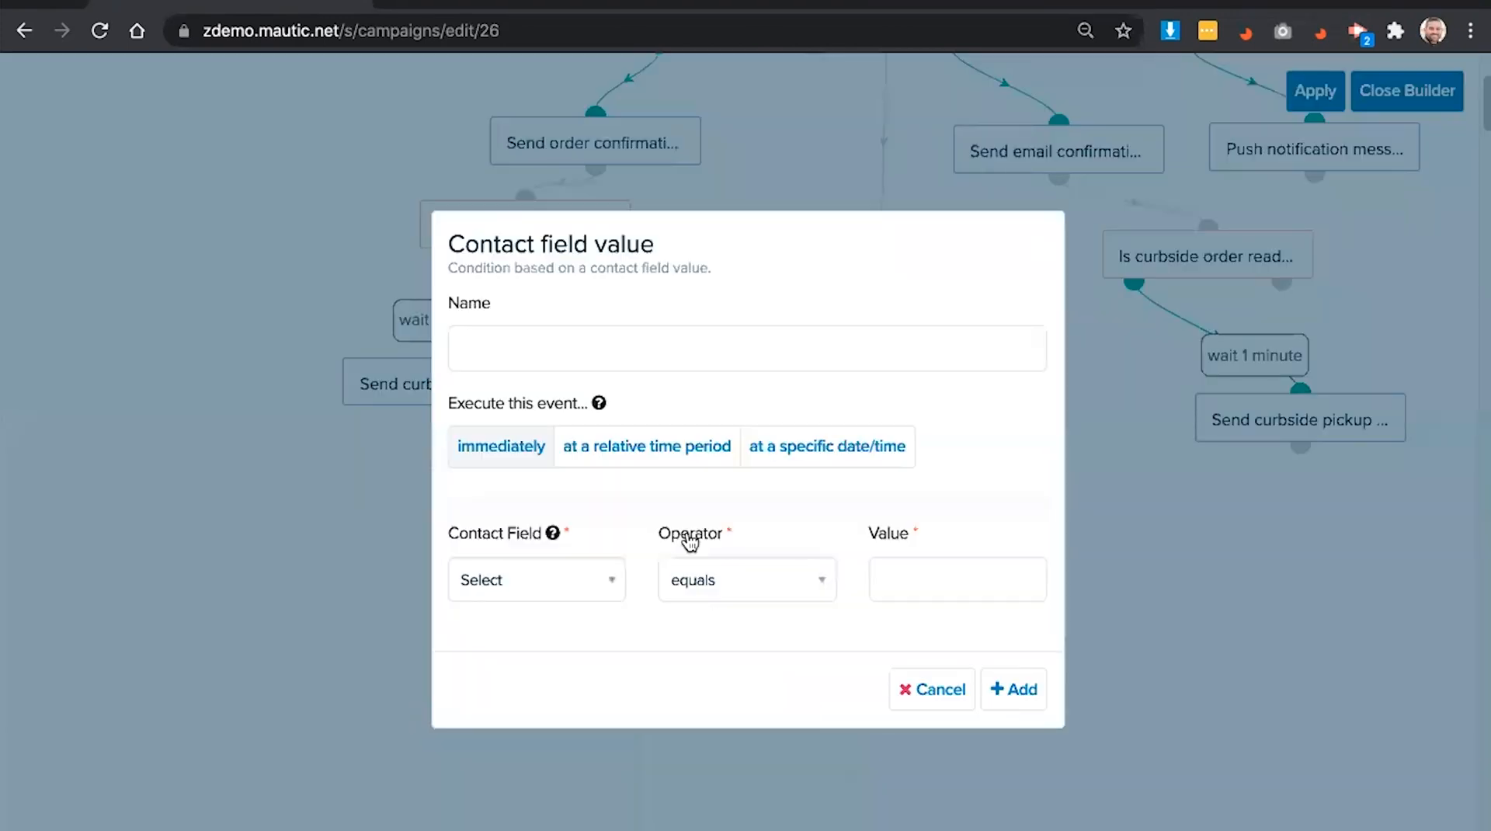
click(729, 349)
text(Likelihood to buy)
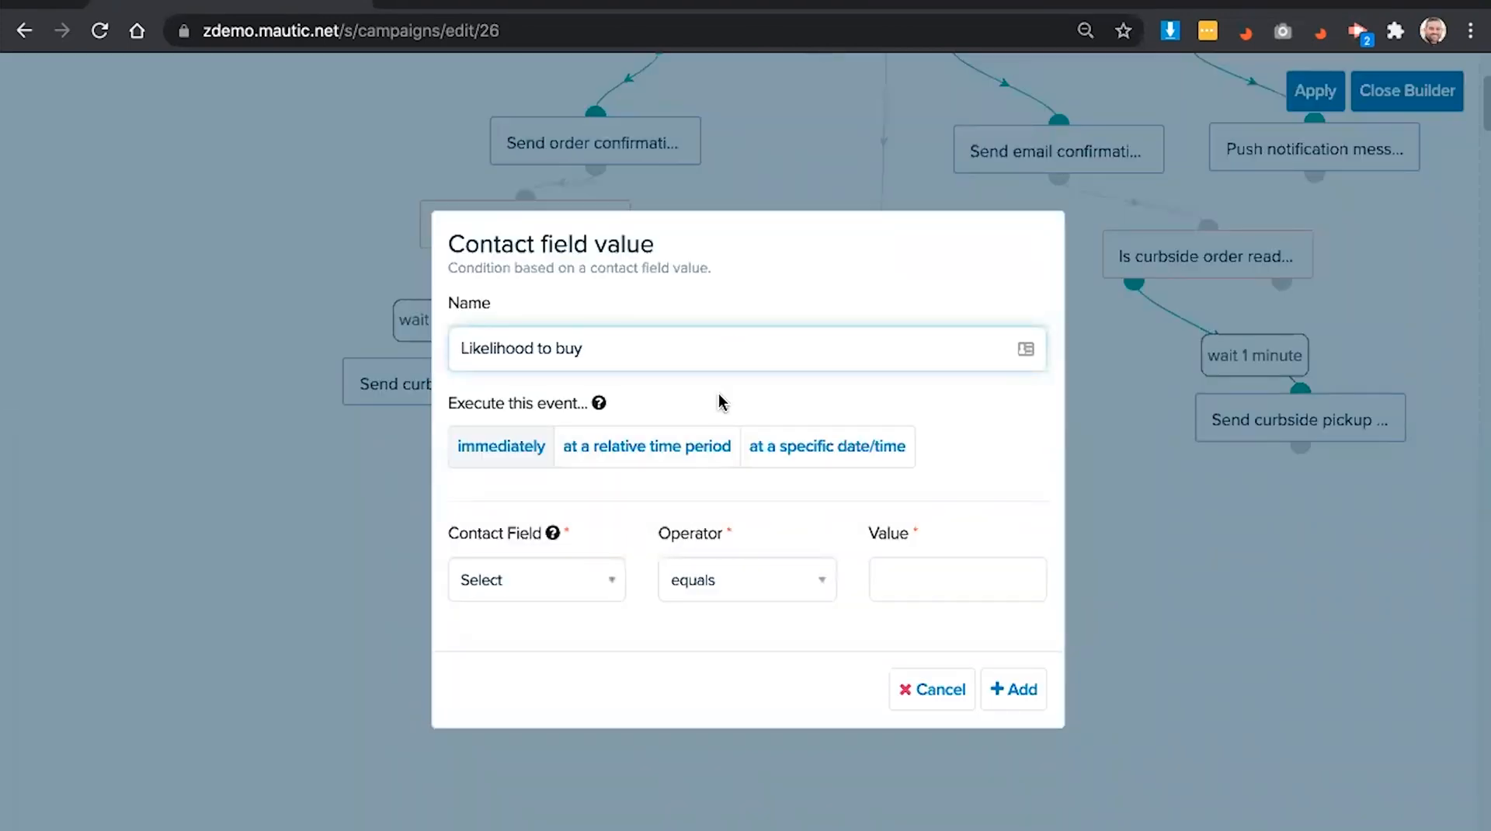
click(544, 582)
text(like)
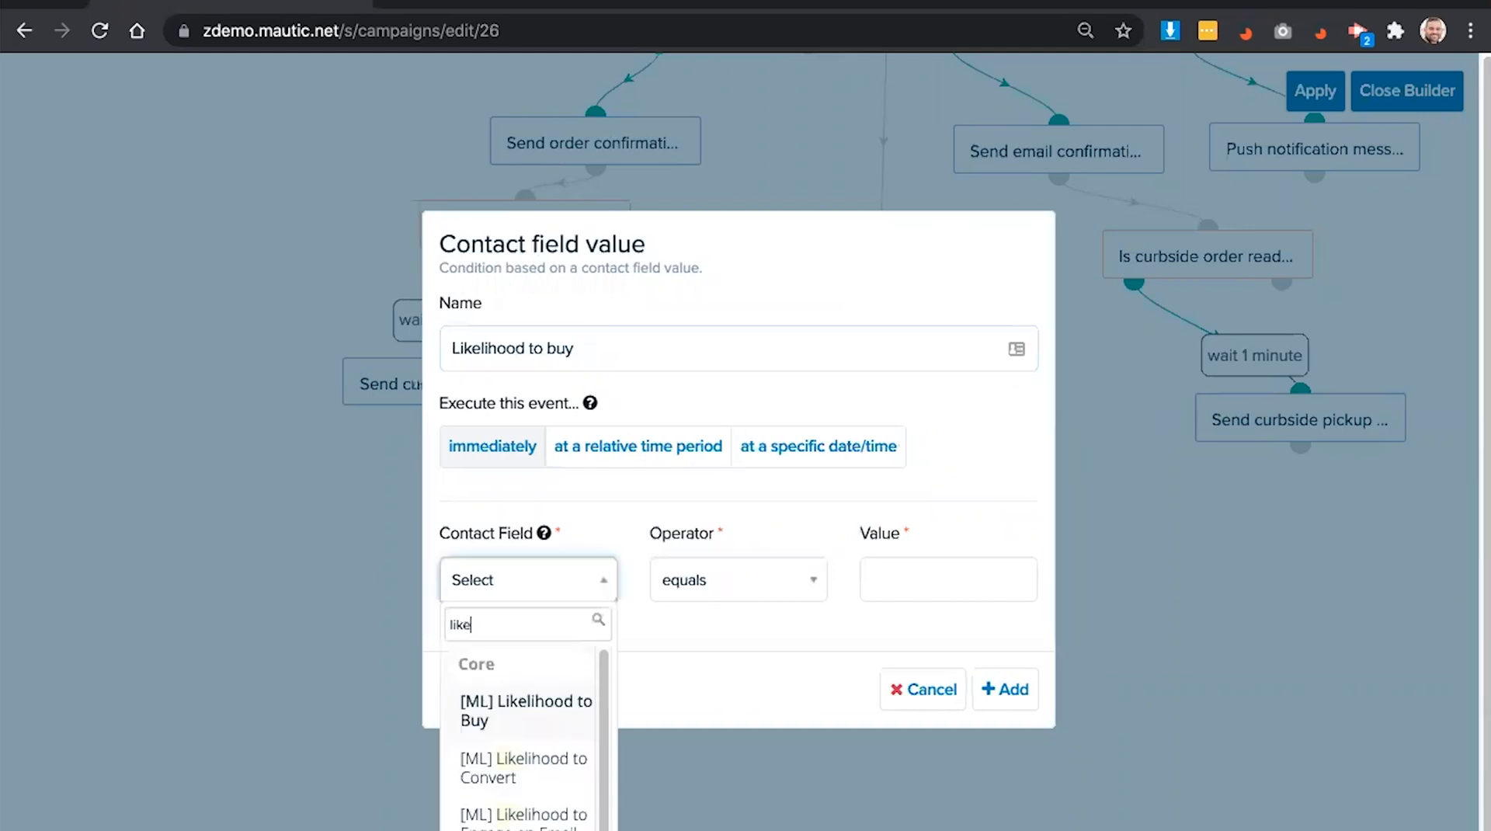
click(549, 708)
click(948, 582)
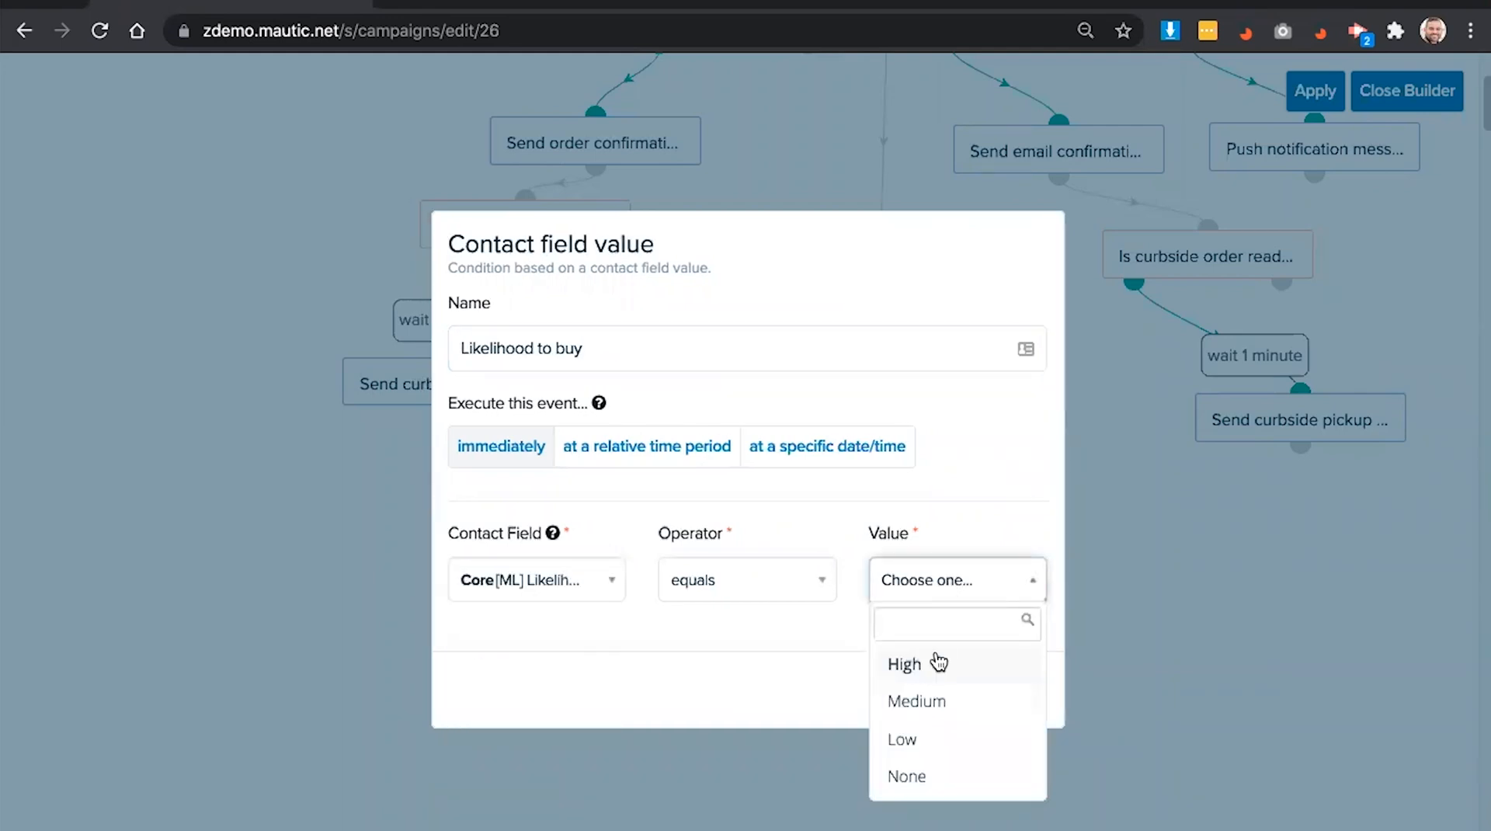
click(942, 662)
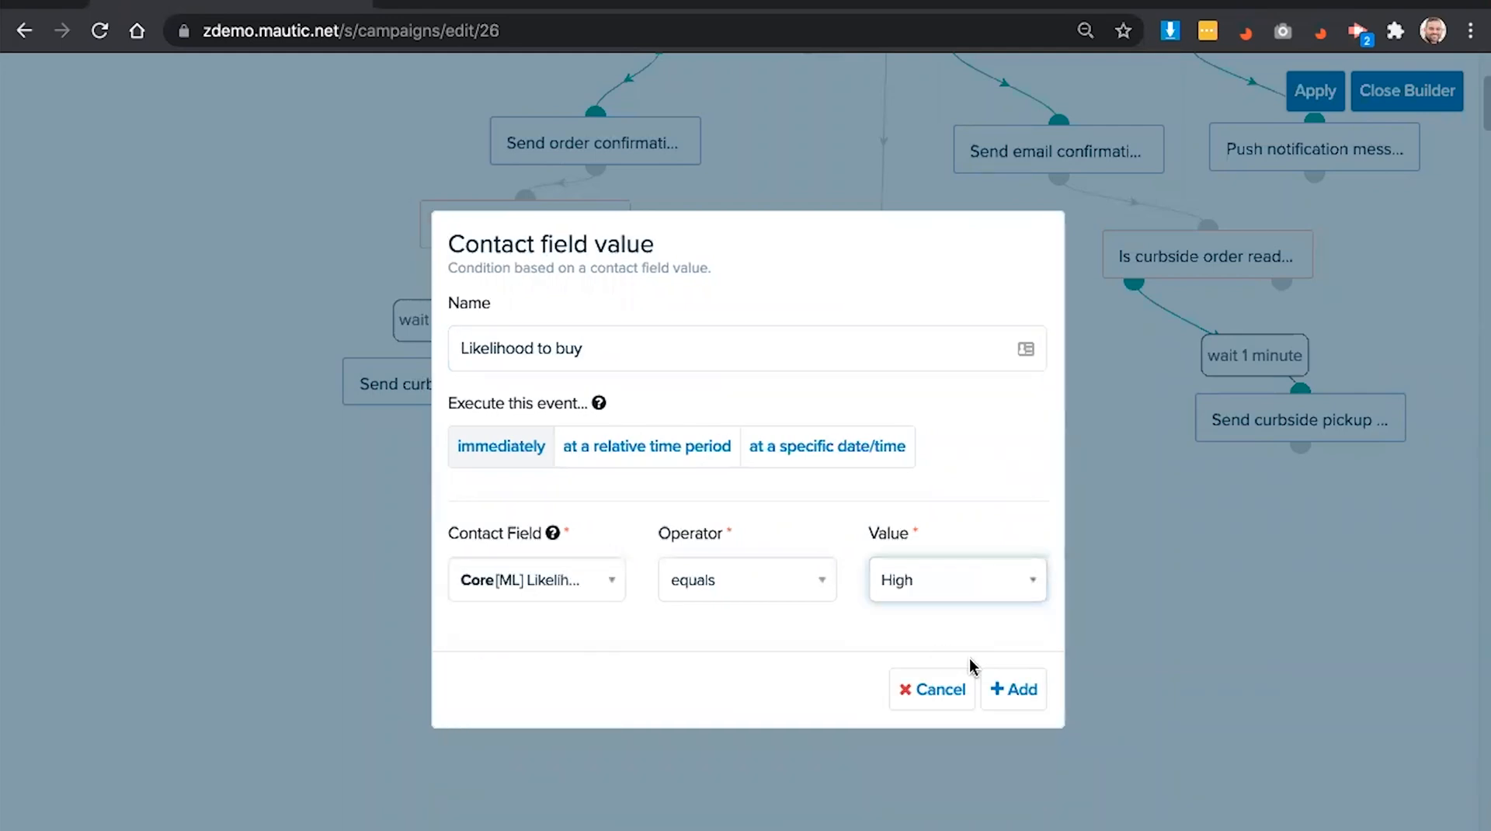
click(1003, 687)
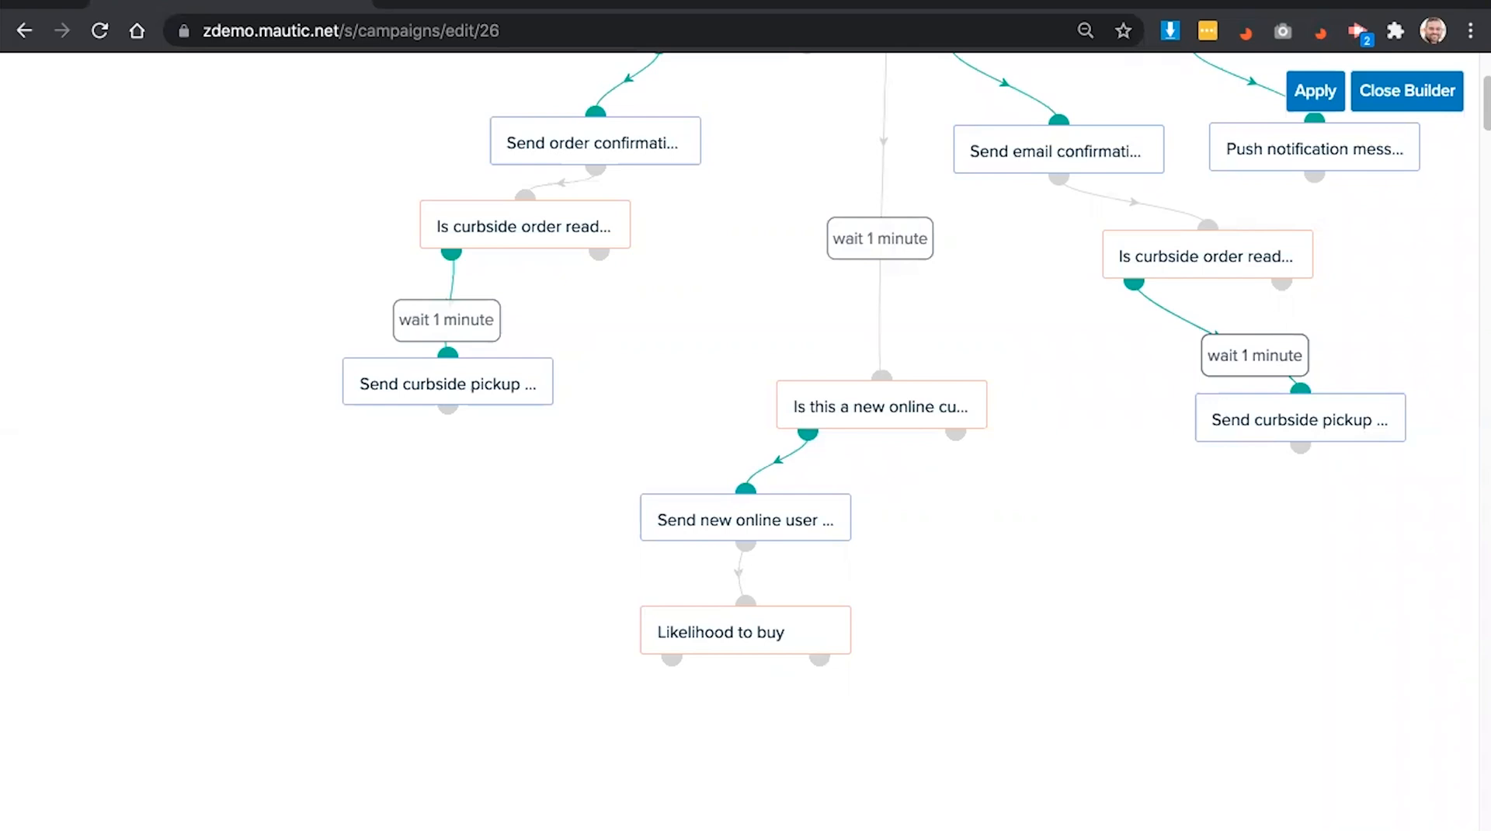
- Add a Send email action named 'Send bounce back email' on the condition's matching branch
click(670, 658)
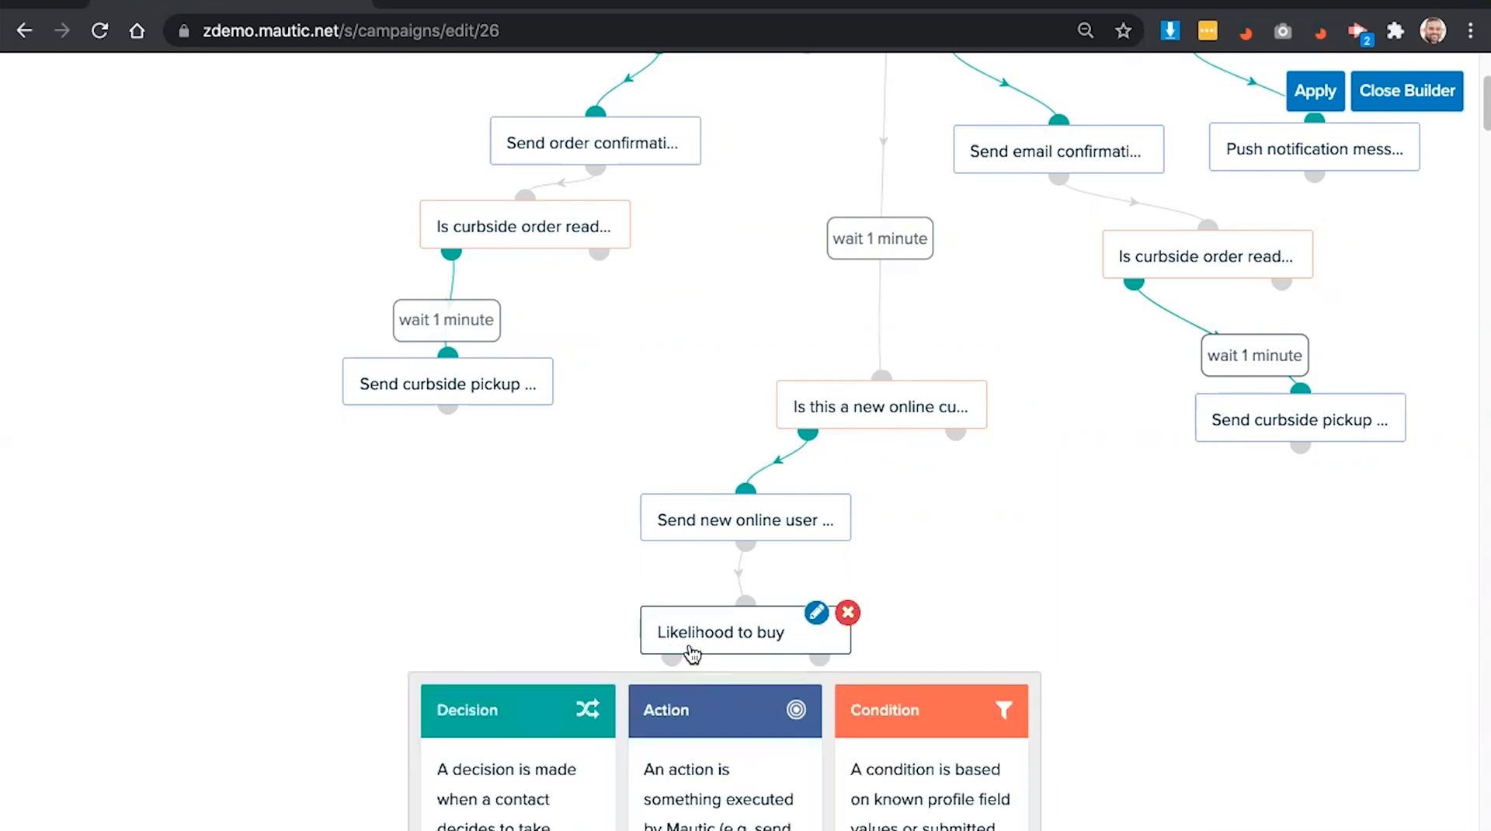
scroll(685, 649, down, 3)
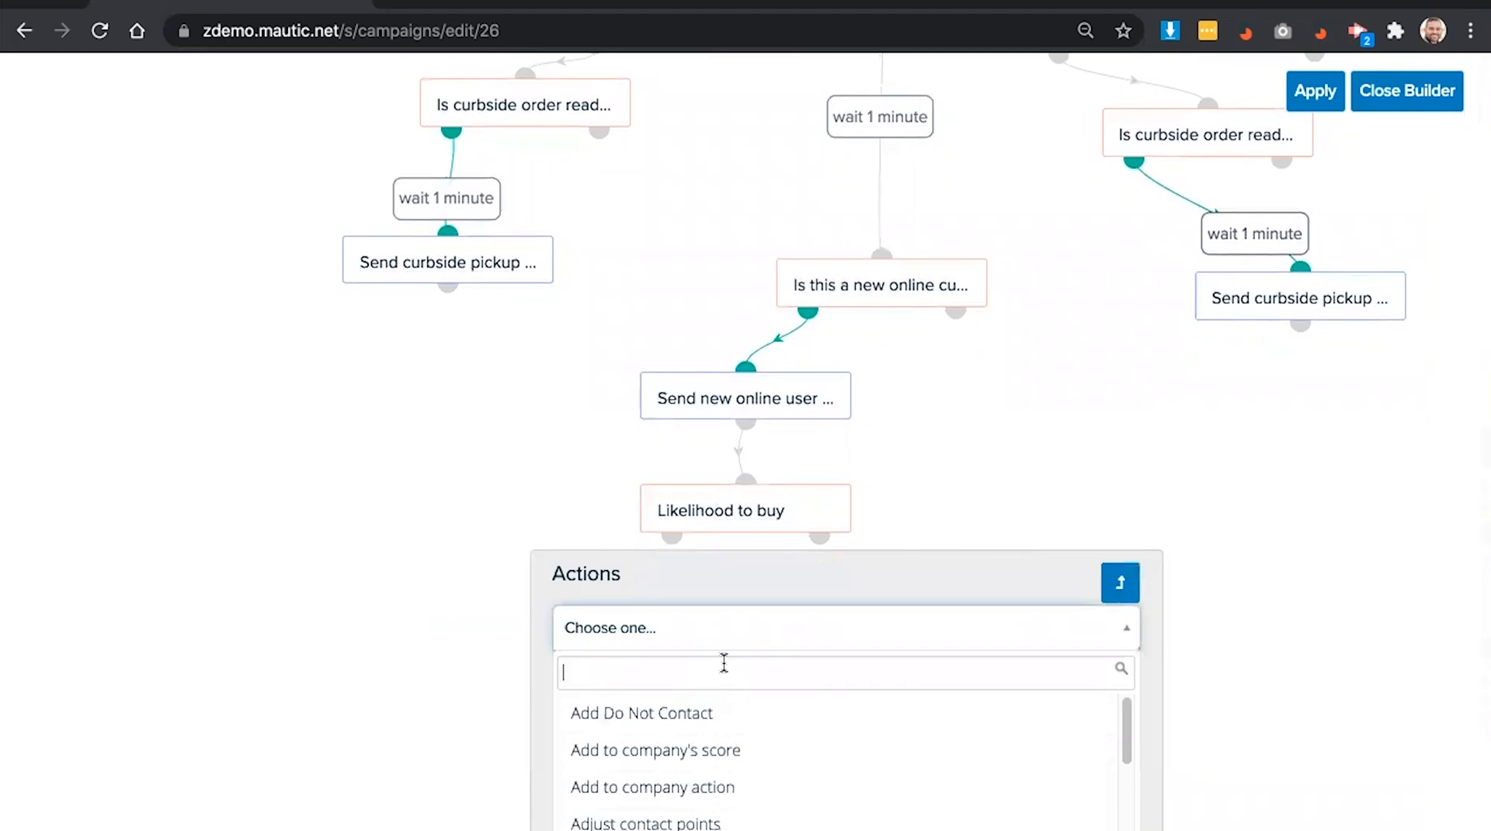
text(send)
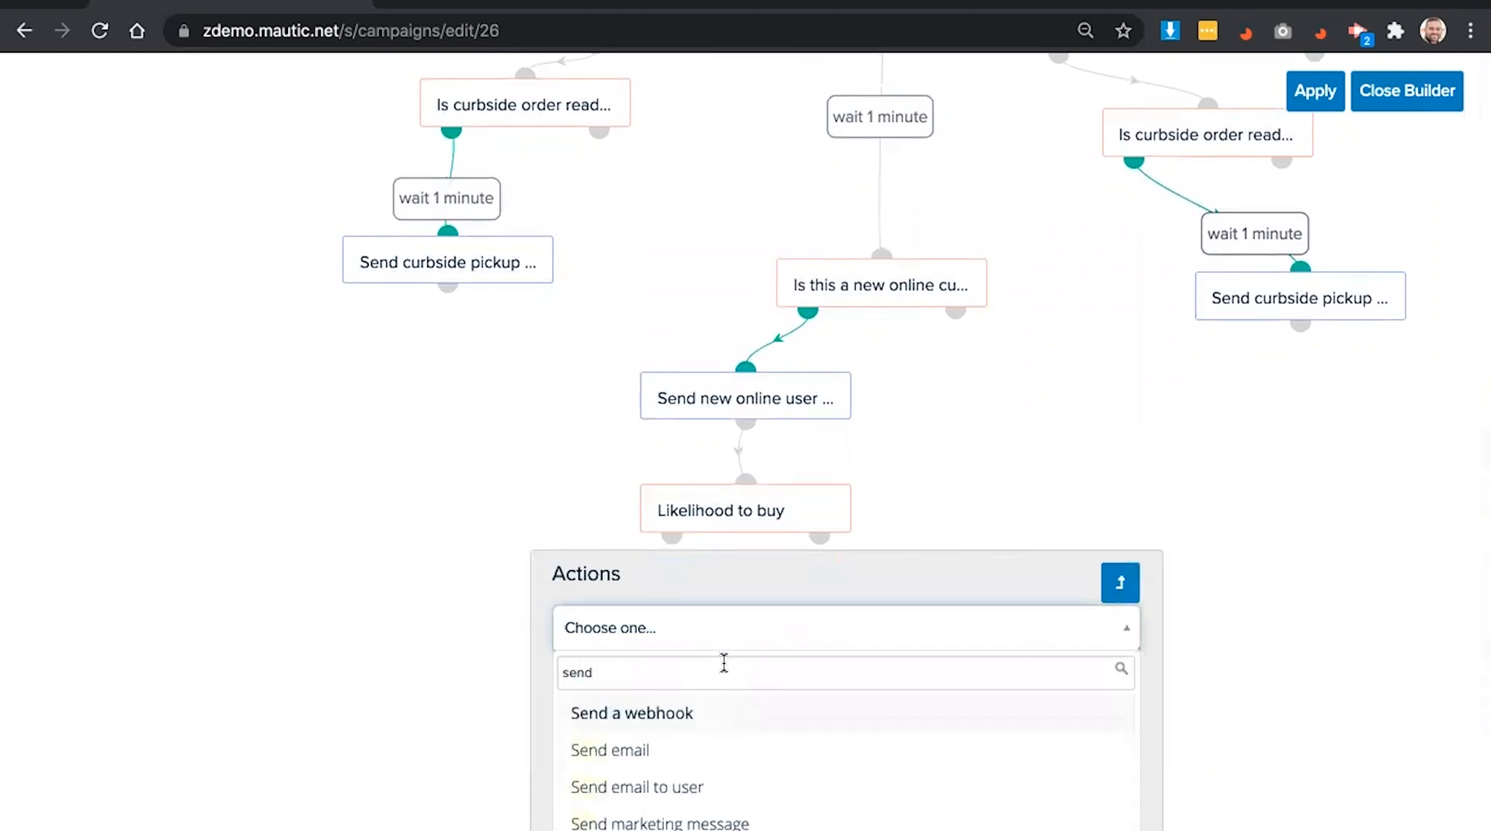
click(696, 741)
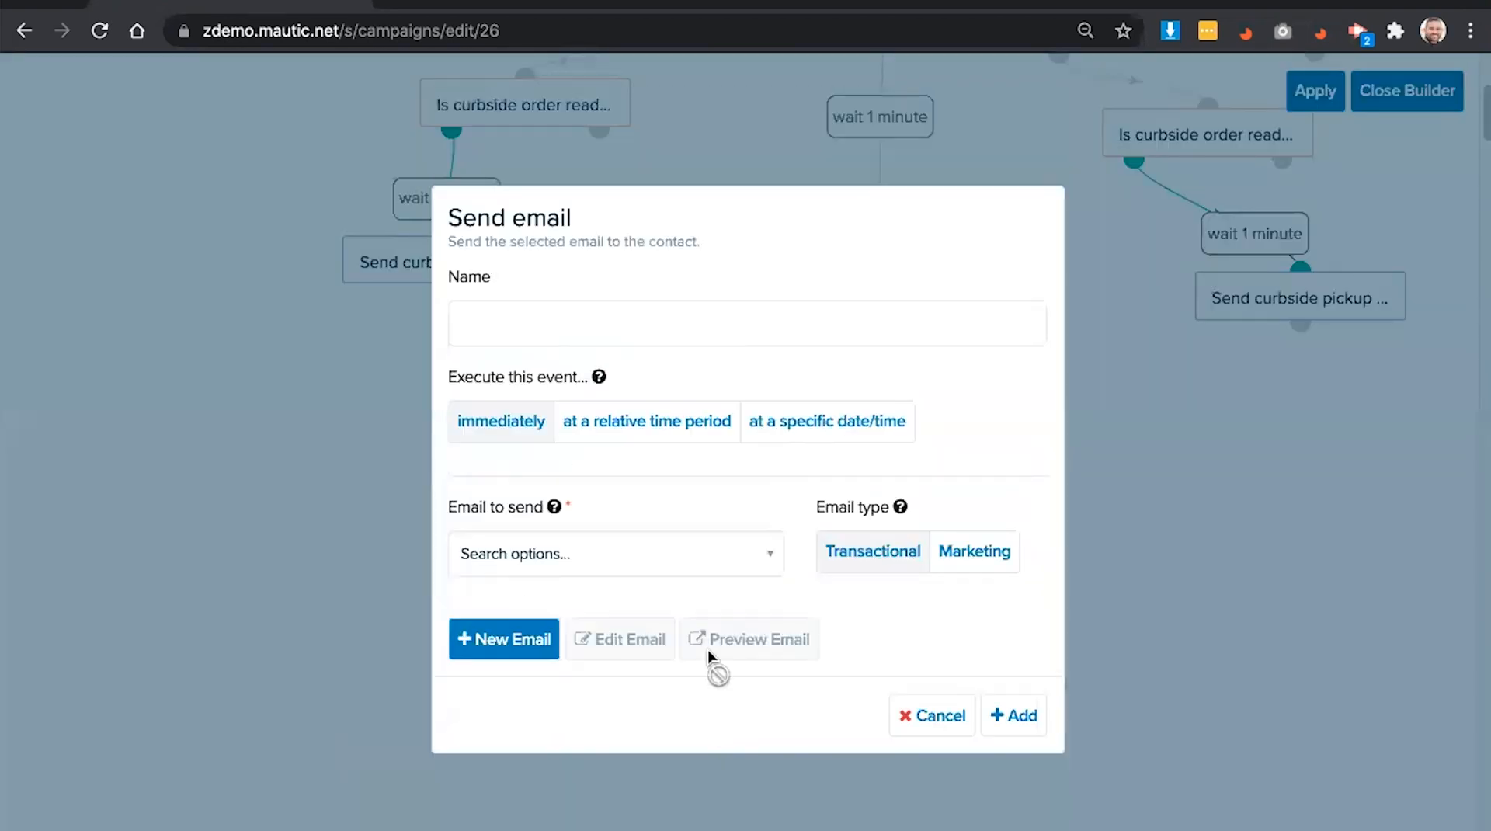
click(707, 306)
text(Send bounce back email)
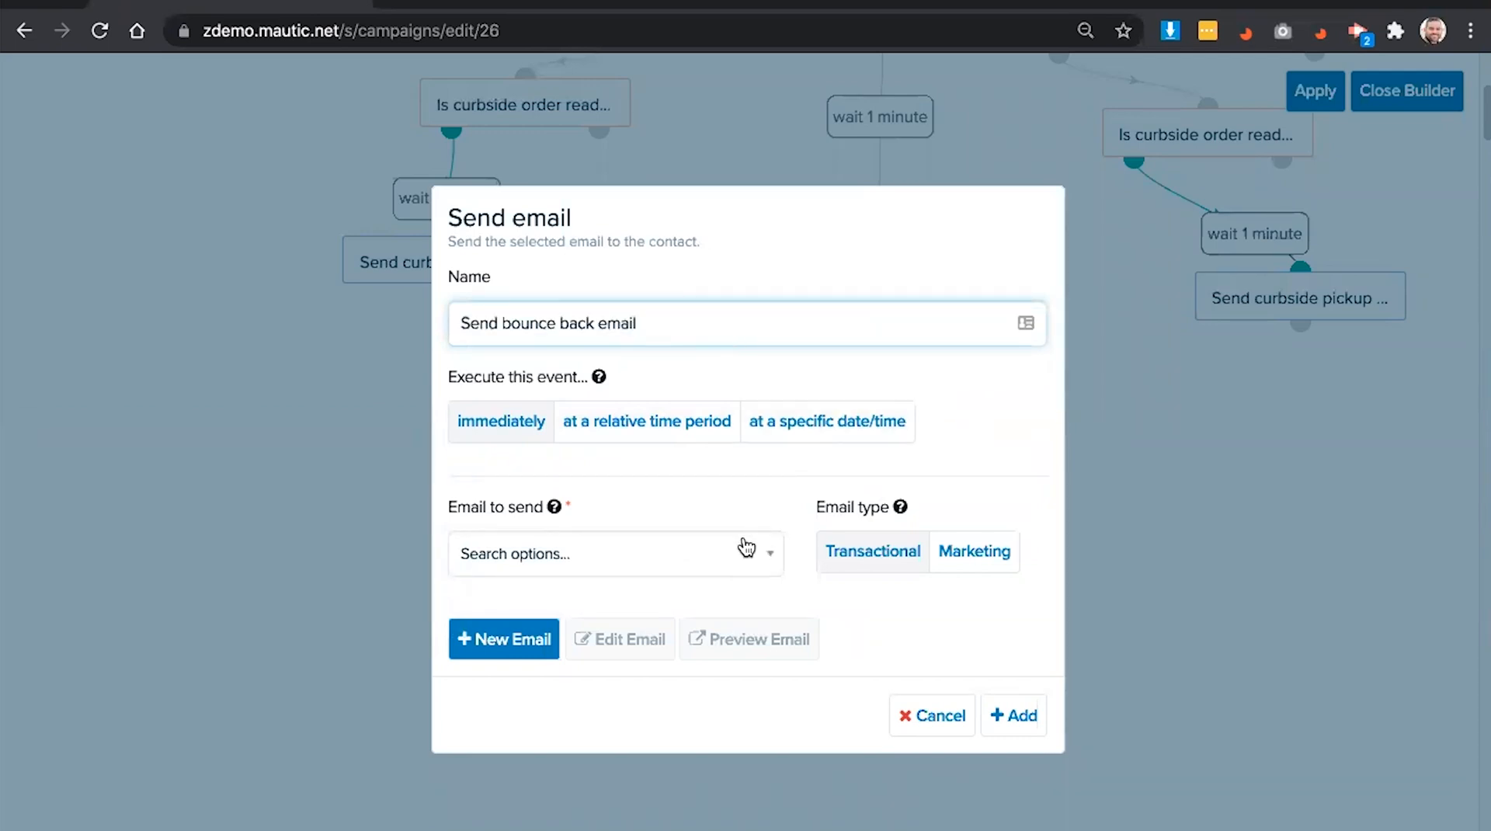
click(520, 635)
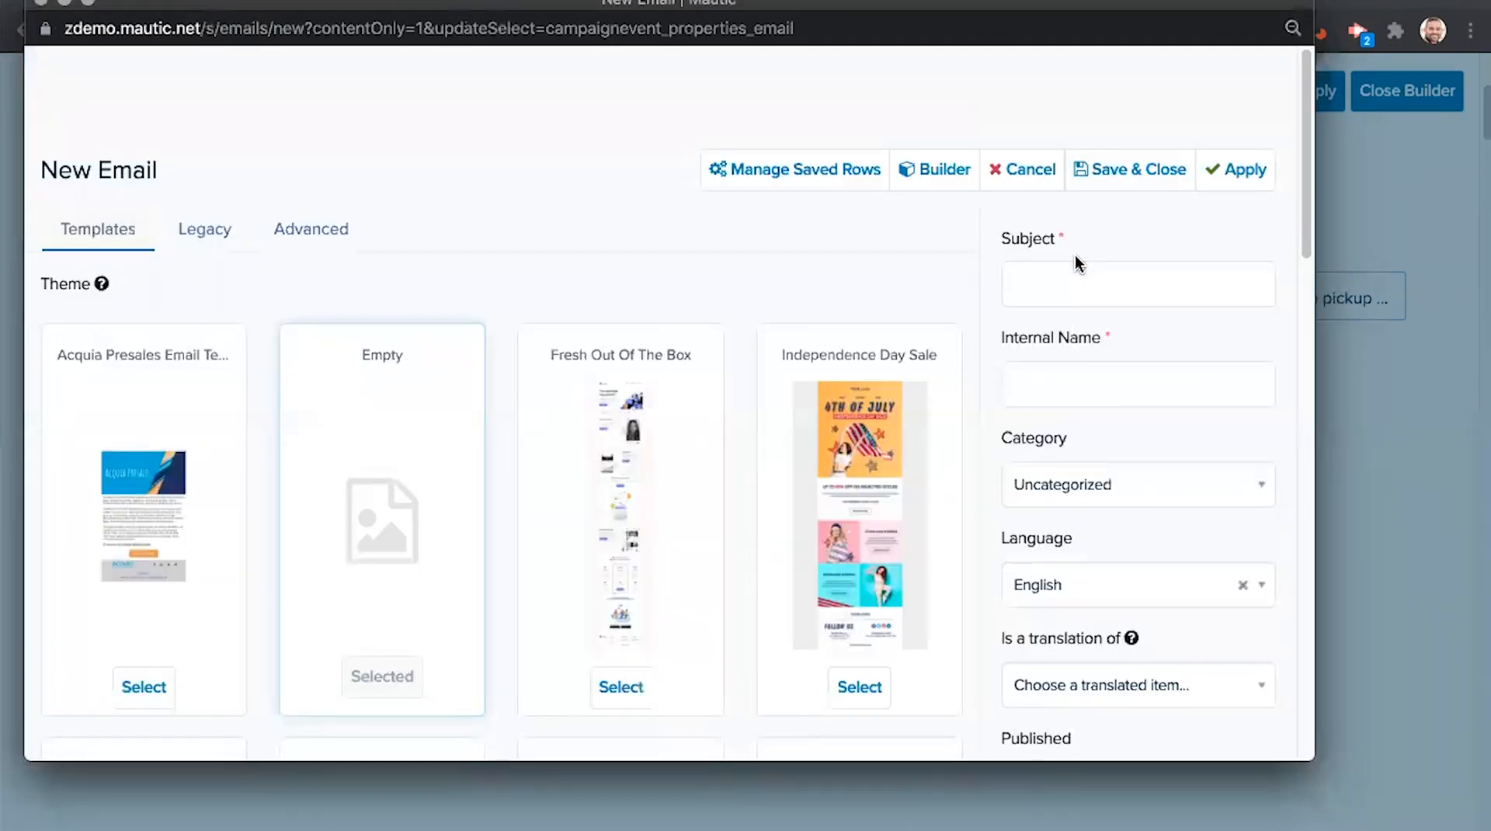
- Create the 'Bounceback' email with subject 'New Email - Bounce back' on Fresh Out Of The Box, and add the step
click(1068, 279)
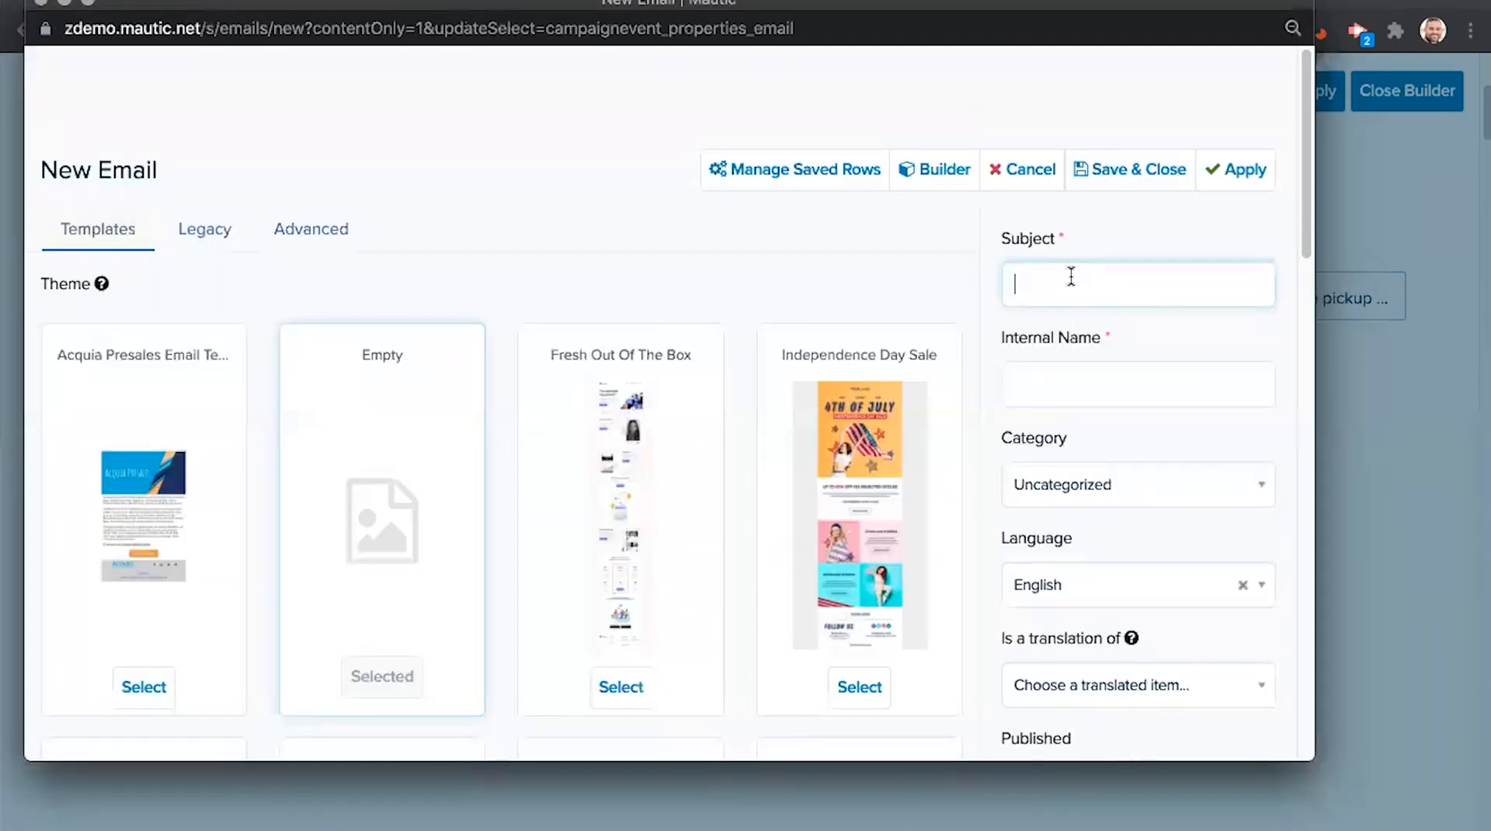
text(New Email - Bounce back)
click(1068, 388)
text(Bounceback)
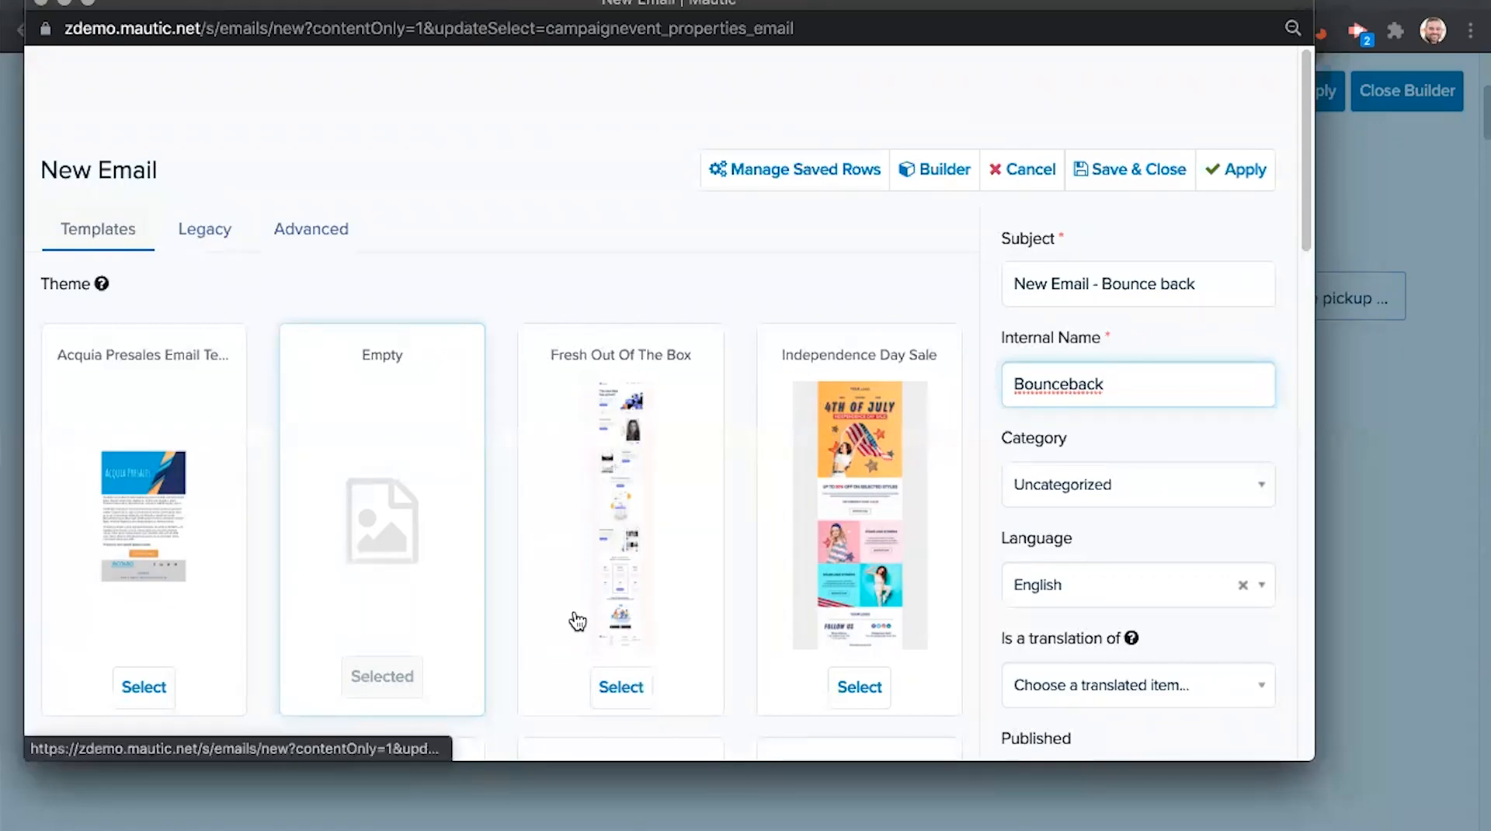
click(619, 684)
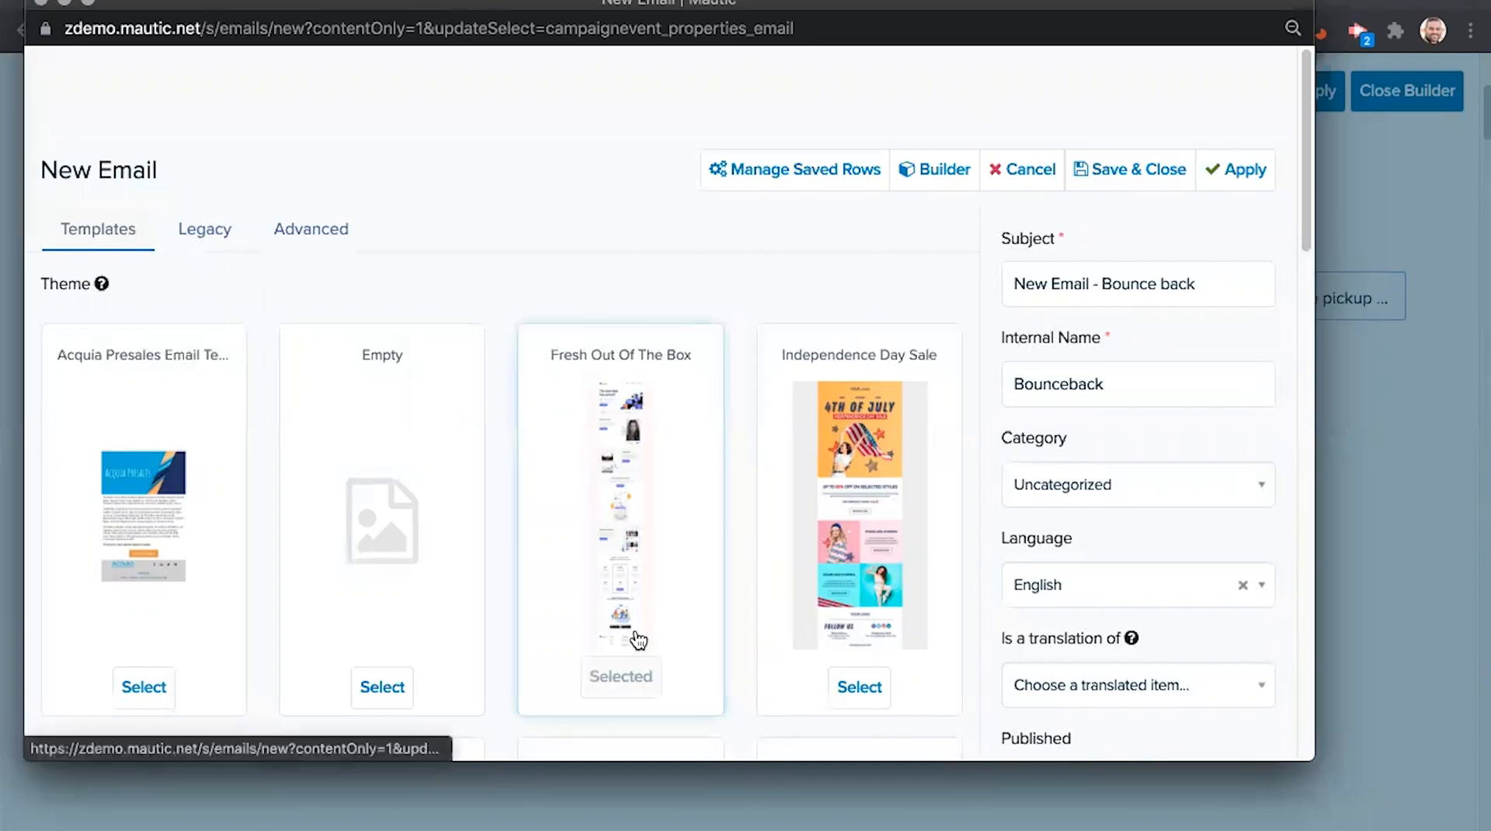
click(1216, 177)
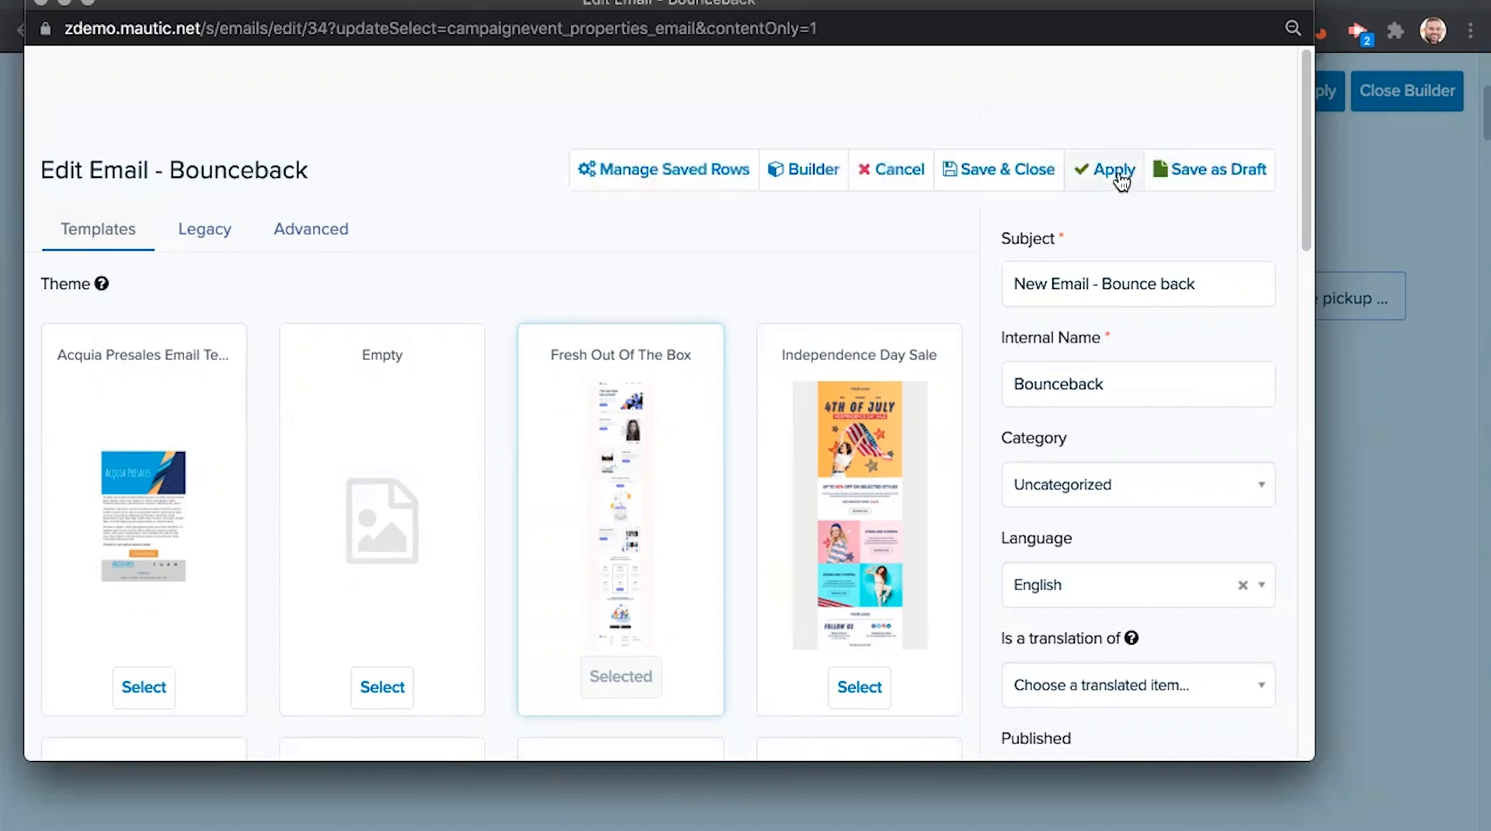
click(1043, 179)
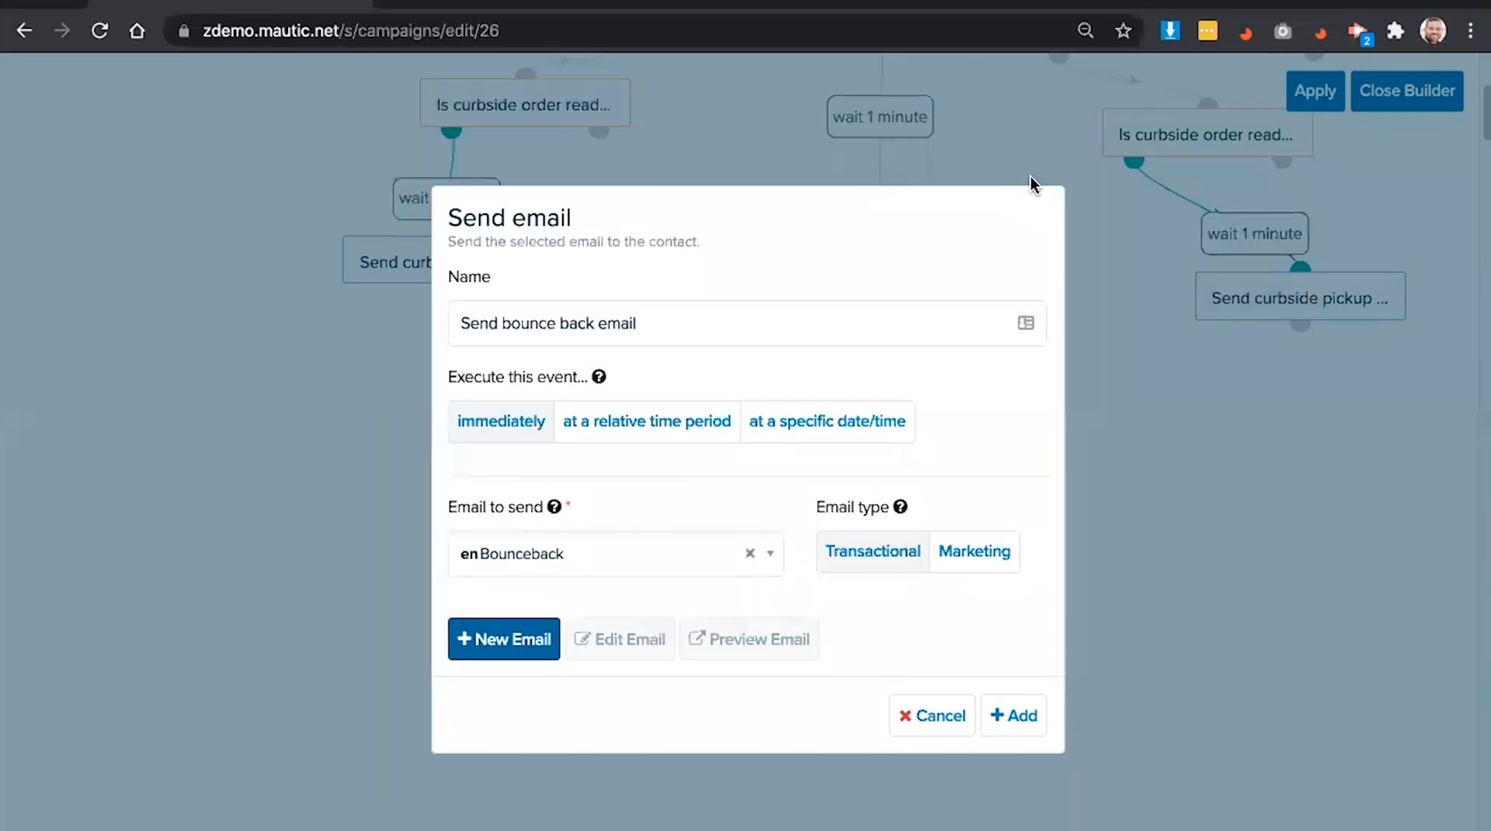
click(1010, 715)
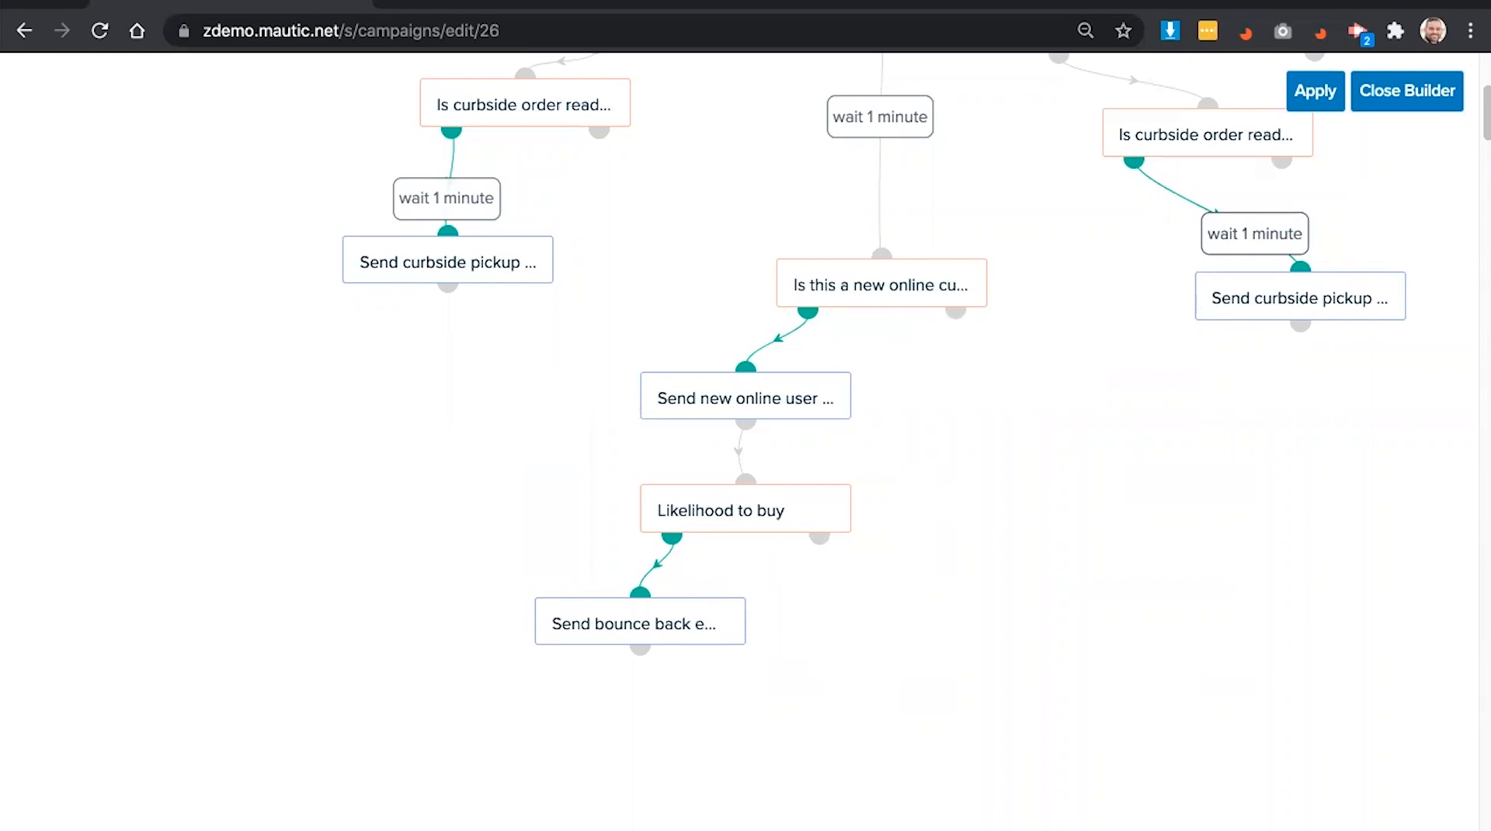
- Add a Change campaigns action below the bounce back email
click(641, 649)
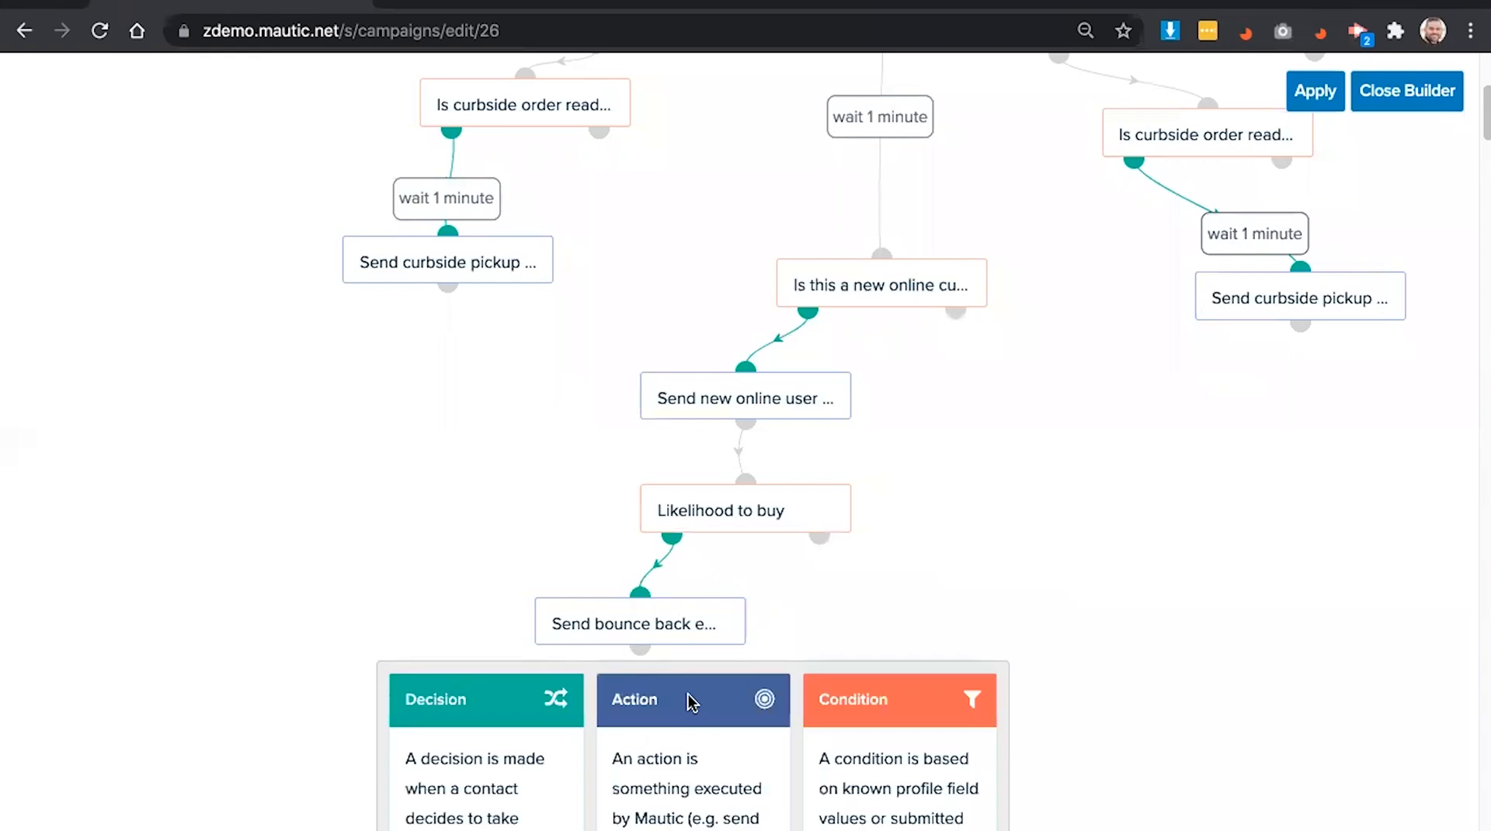
scroll(686, 702, down, 3)
click(683, 720)
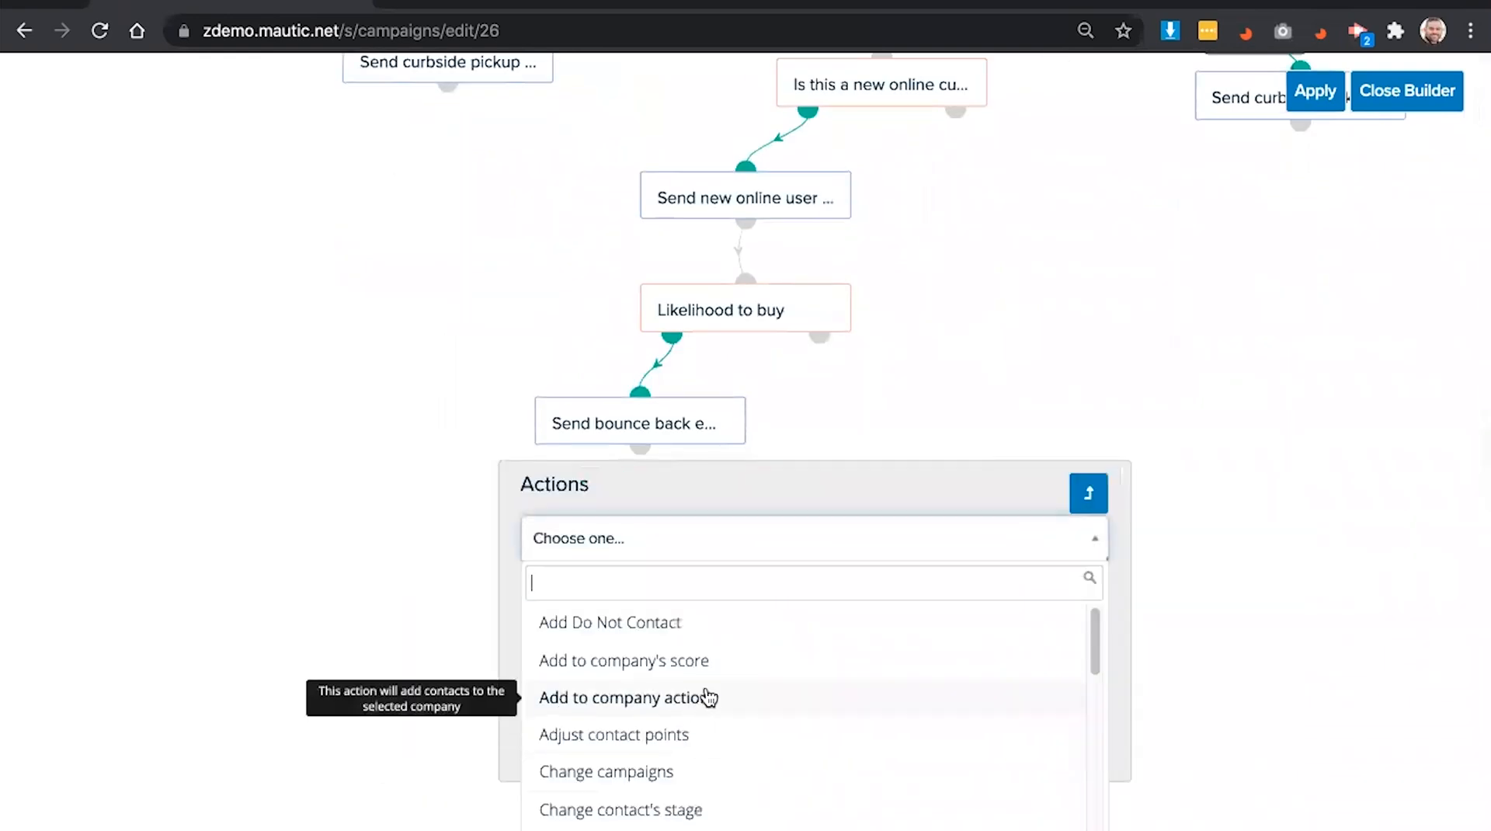
scroll(708, 694, down, 1)
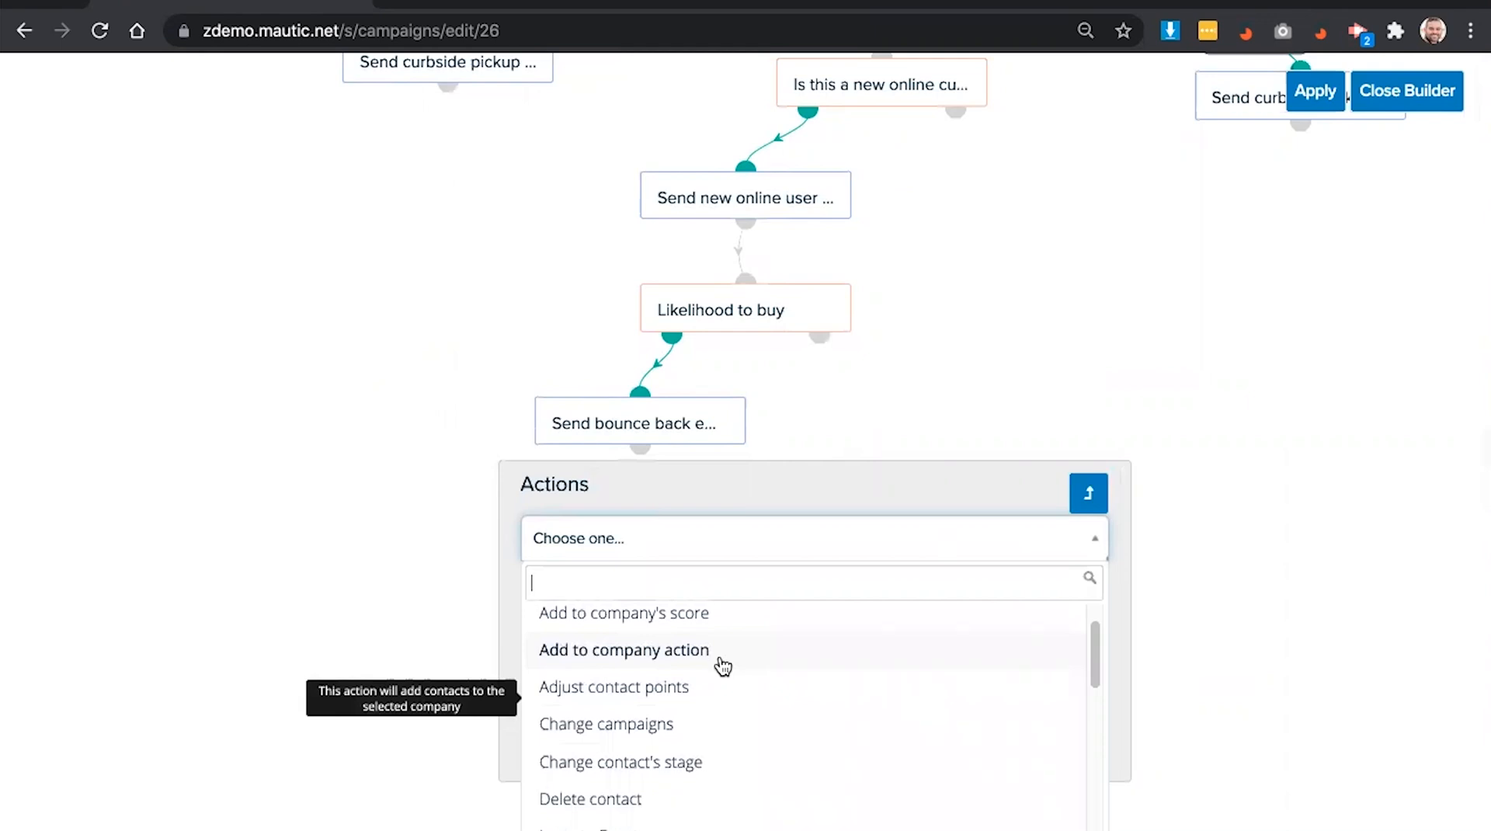
scroll(721, 669, down, 1)
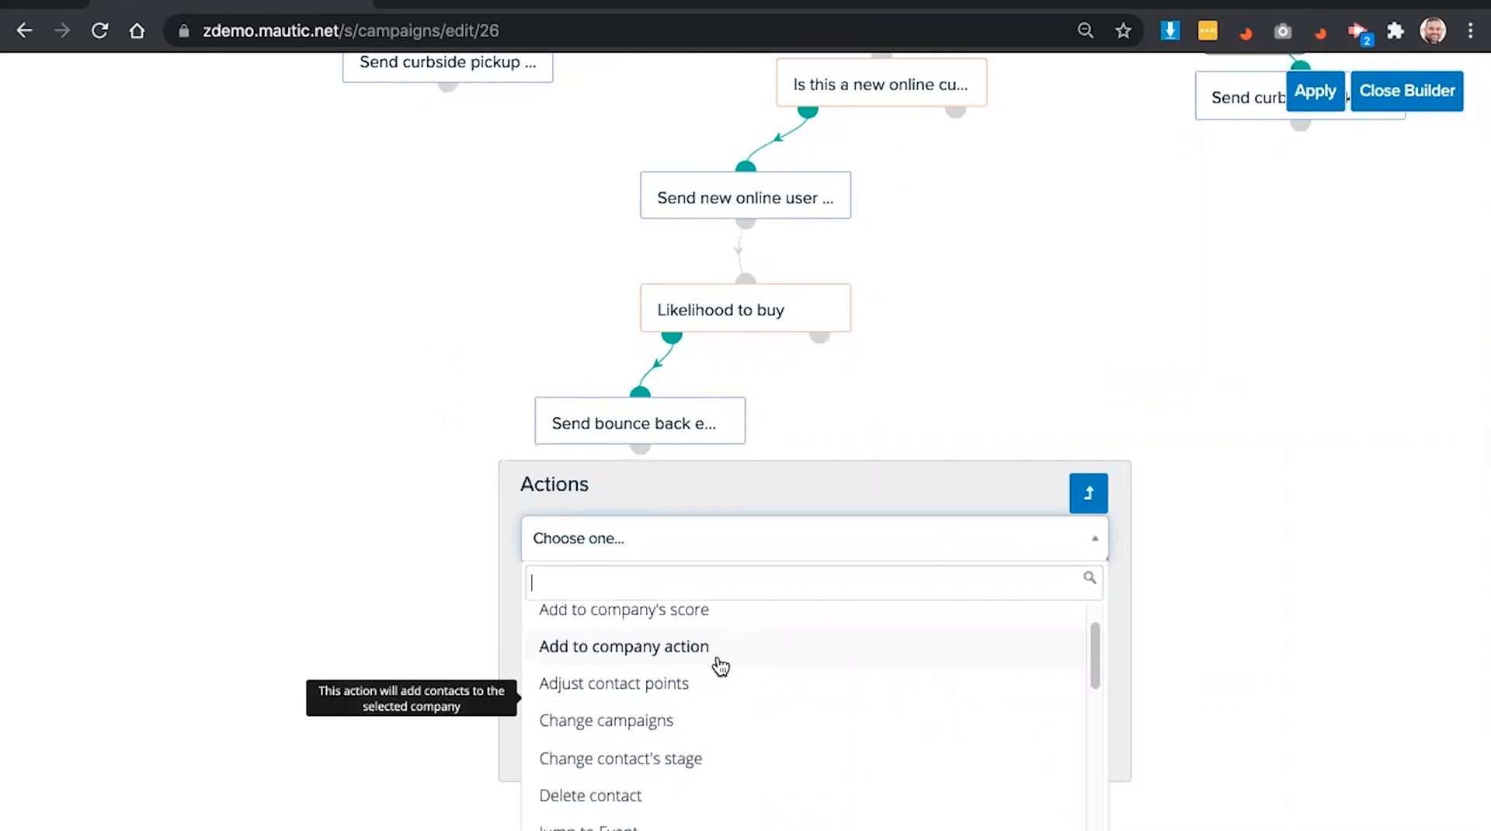
scroll(730, 680, down, 1)
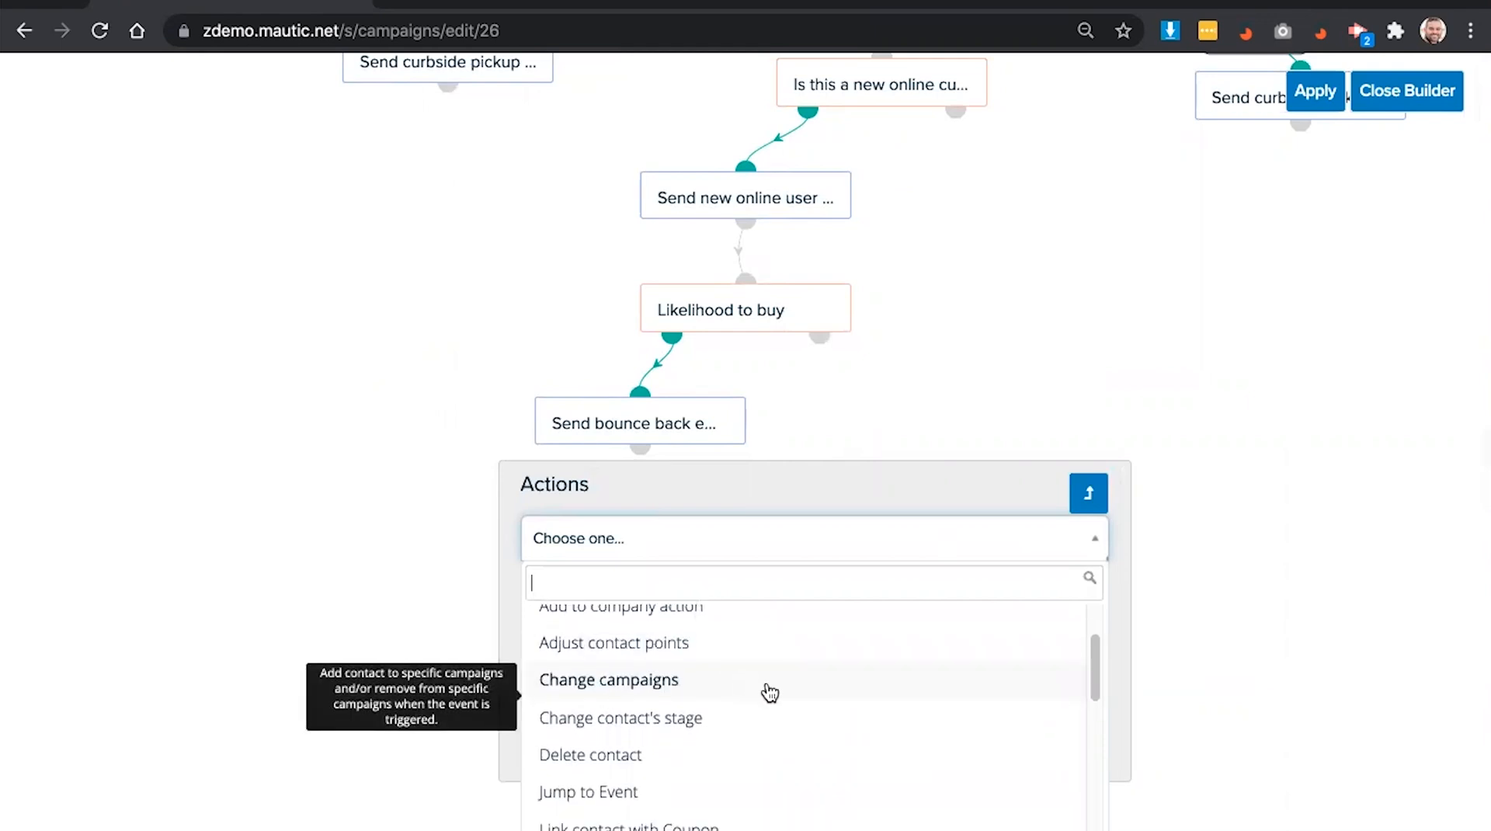
scroll(766, 691, down, 1)
scroll(779, 685, down, 2)
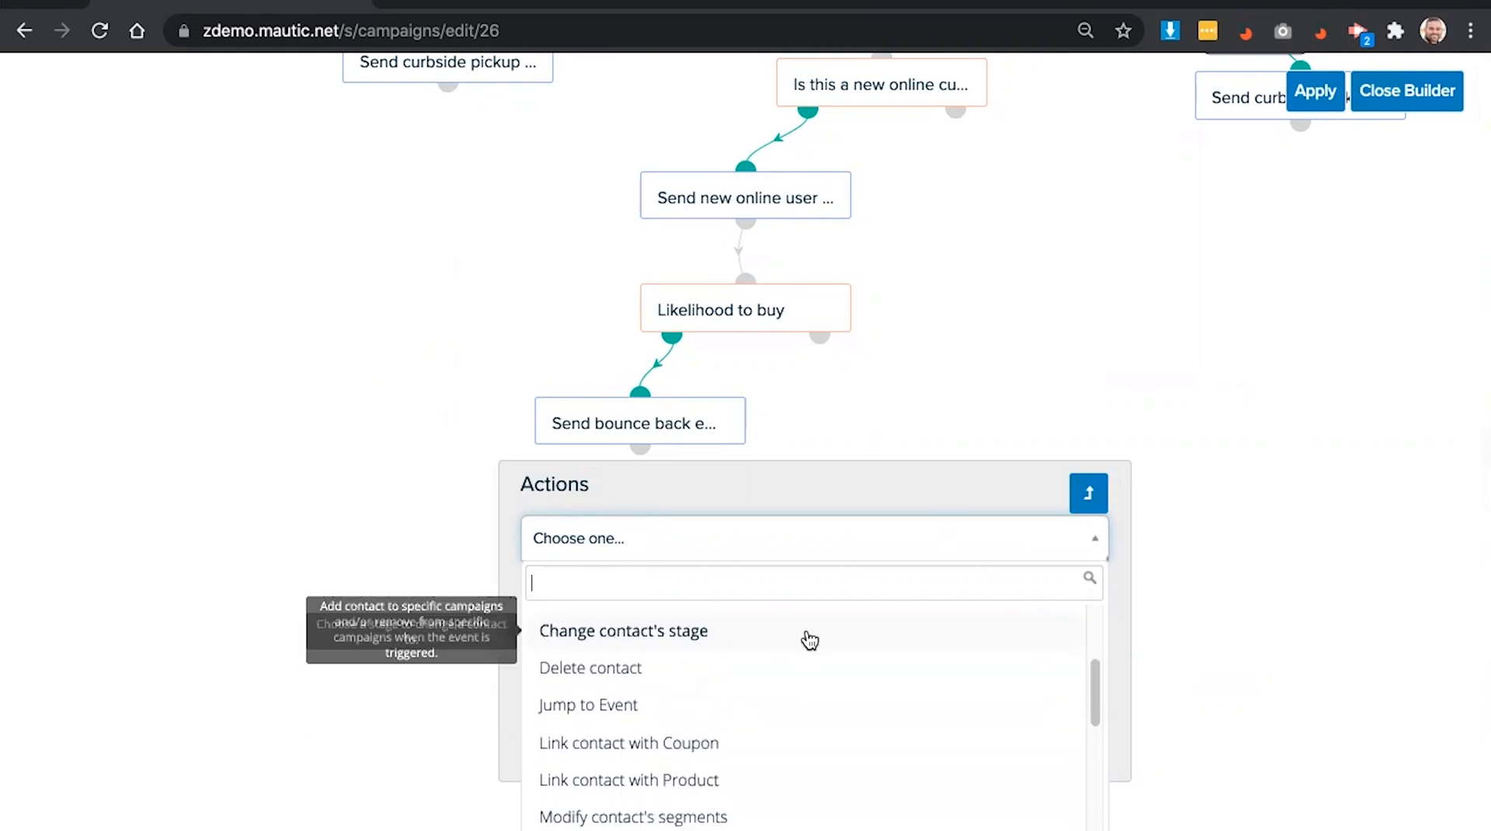
scroll(813, 641, down, 2)
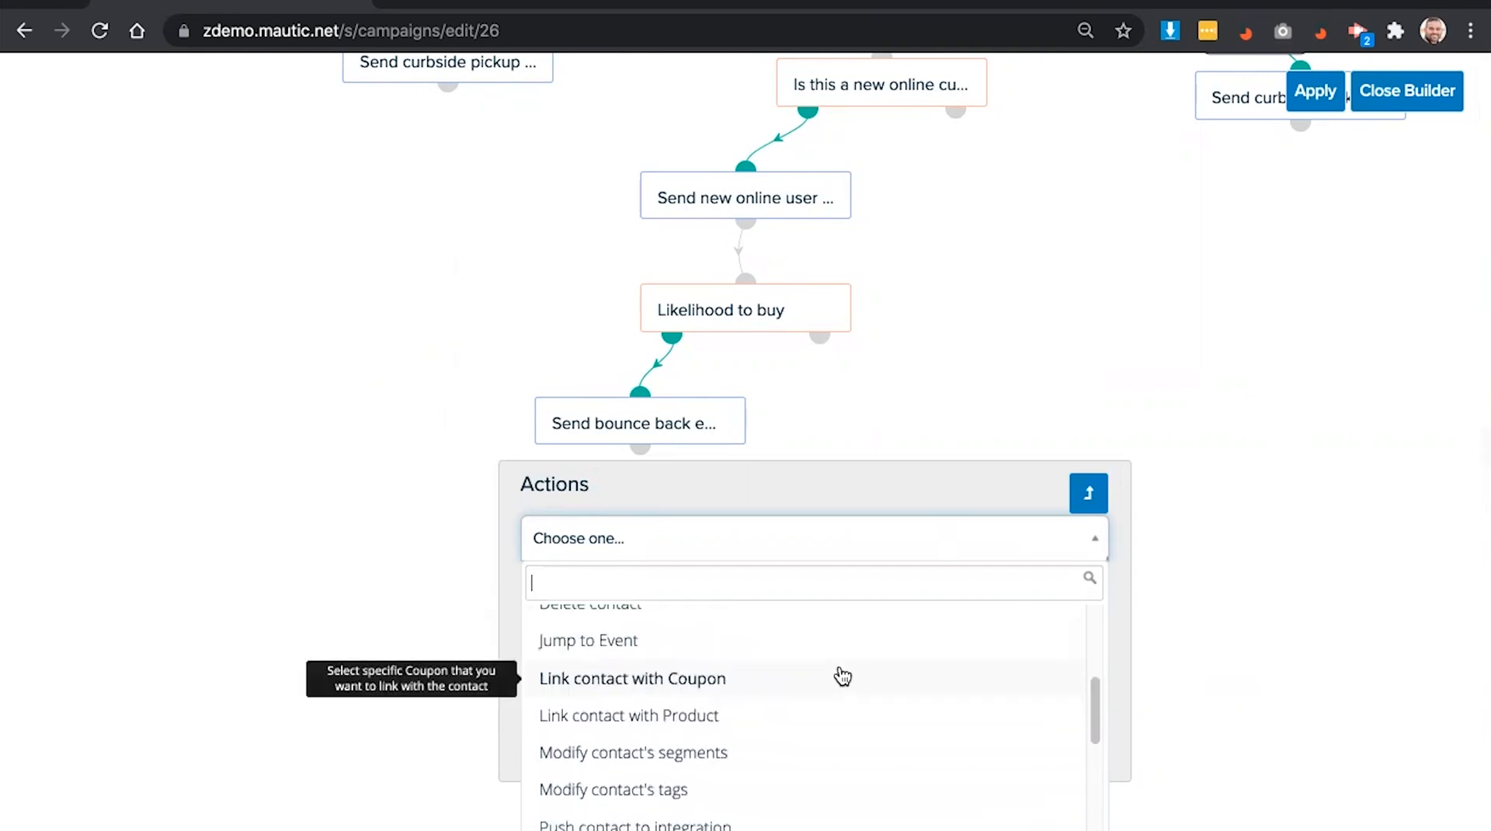
scroll(842, 677, down, 1)
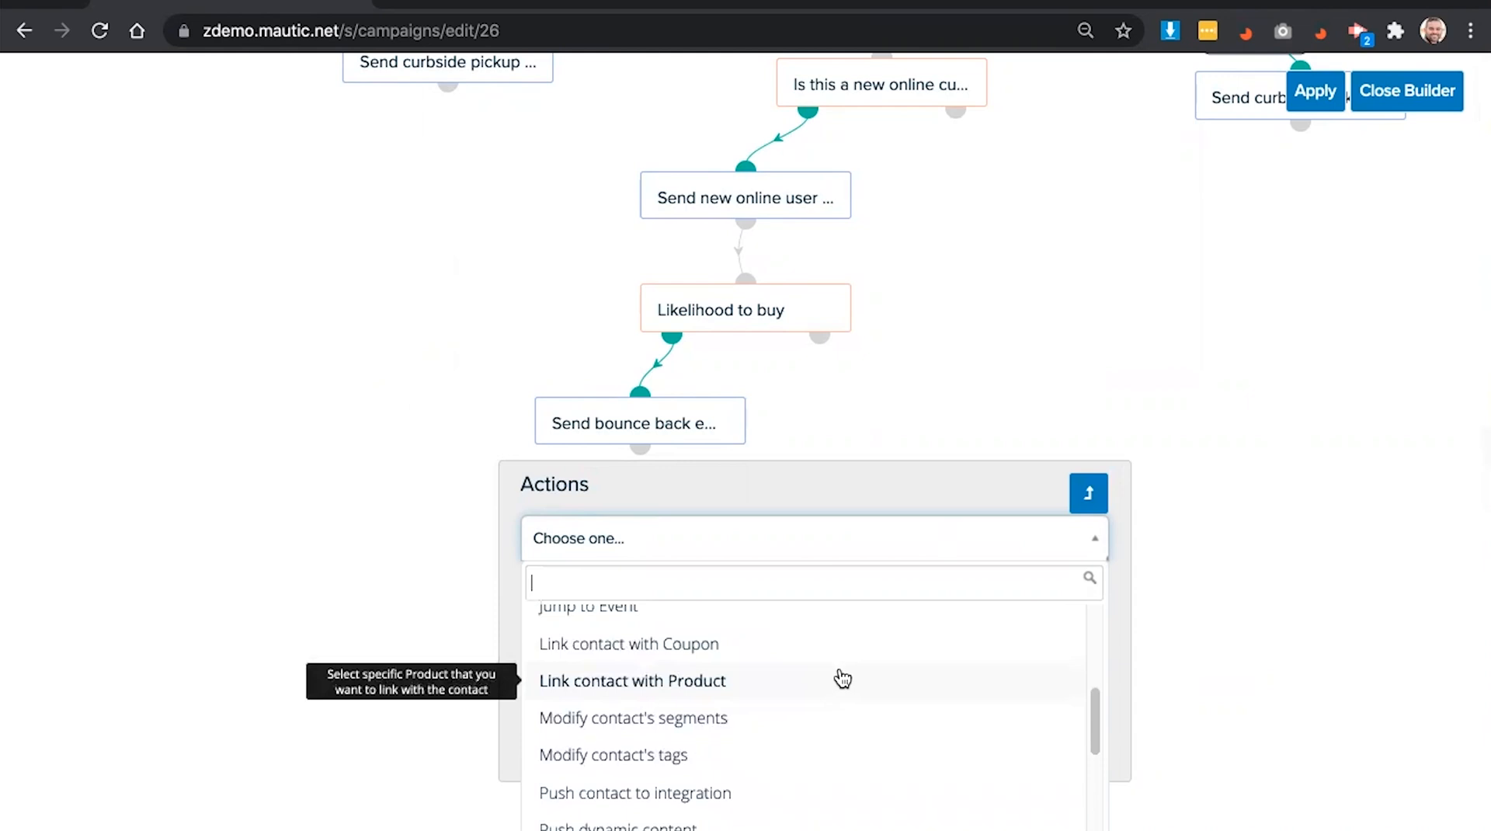
scroll(842, 679, down, 2)
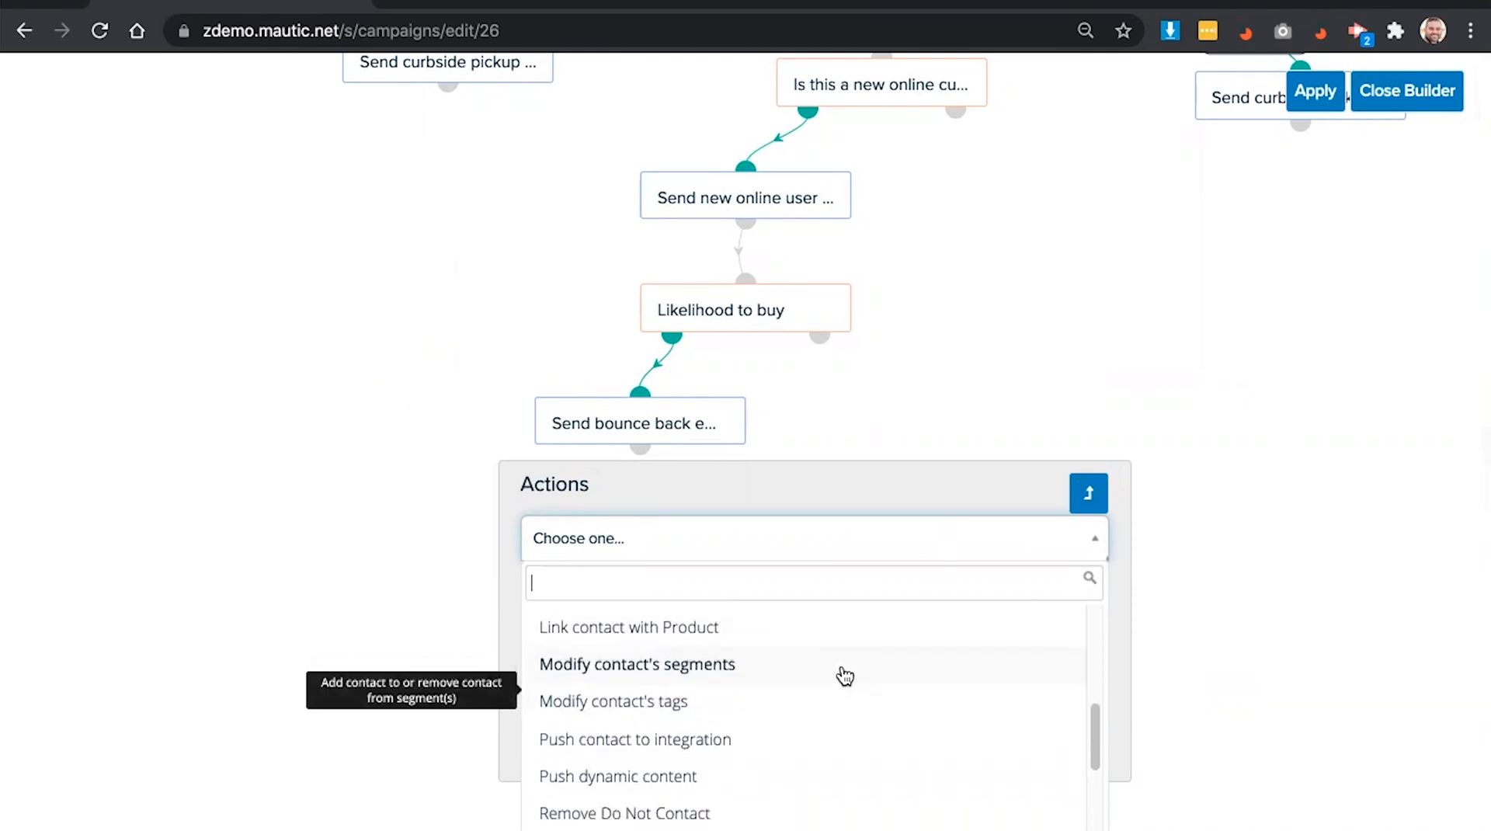
scroll(844, 676, down, 1)
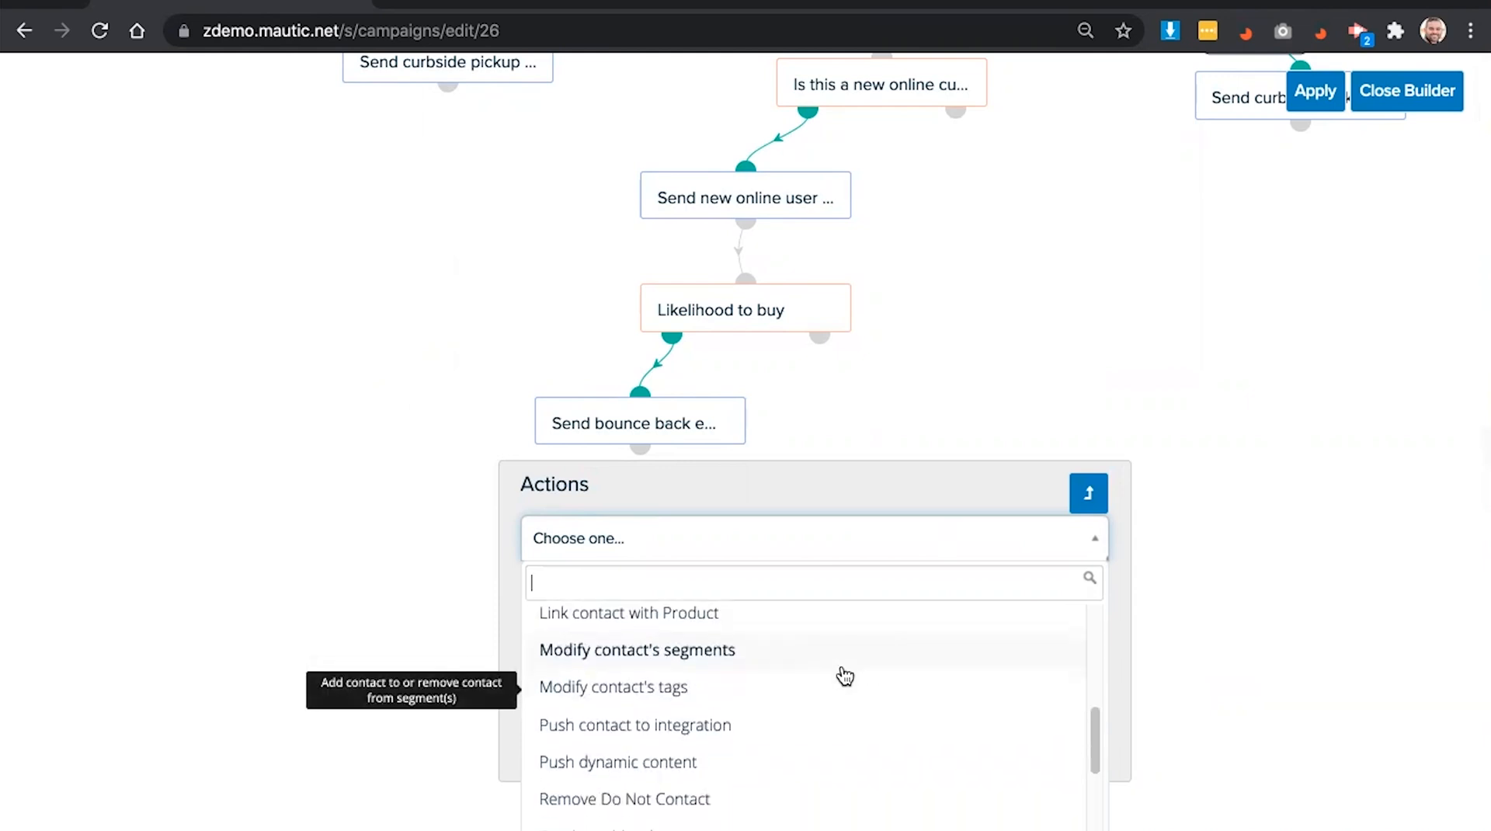
scroll(844, 675, down, 1)
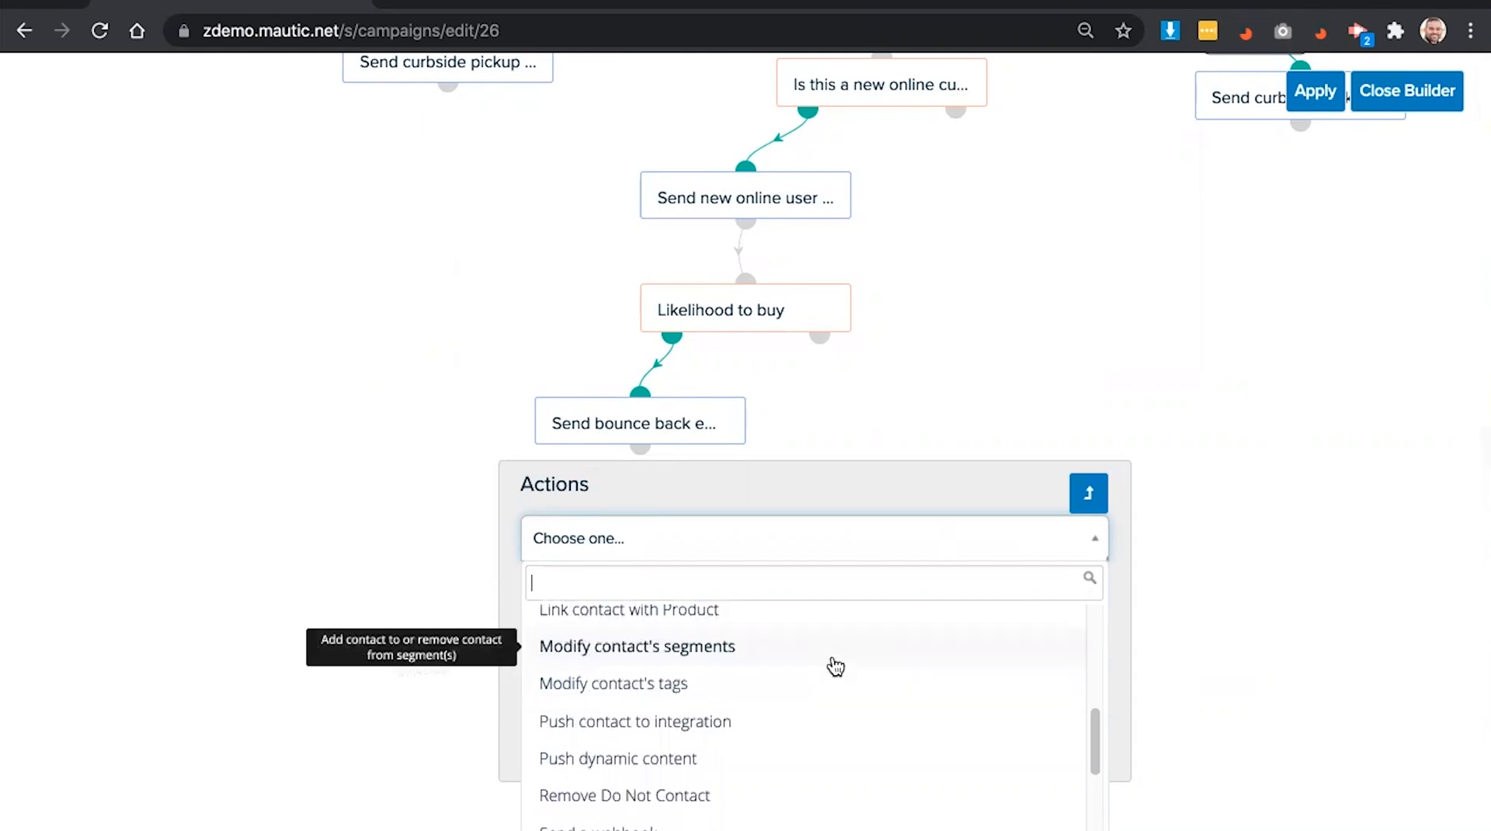
scroll(831, 668, up, 1)
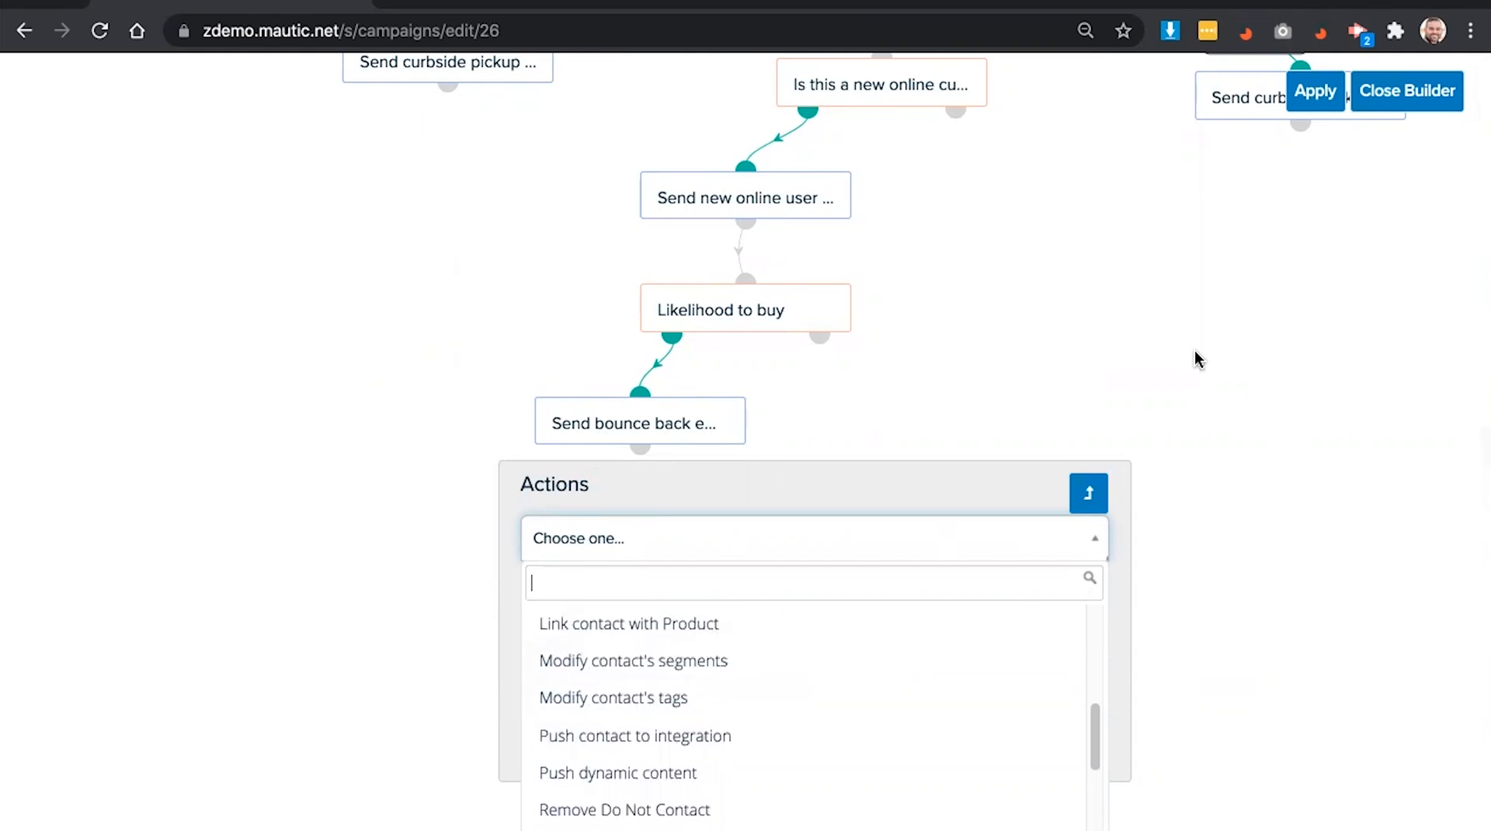
text(chan)
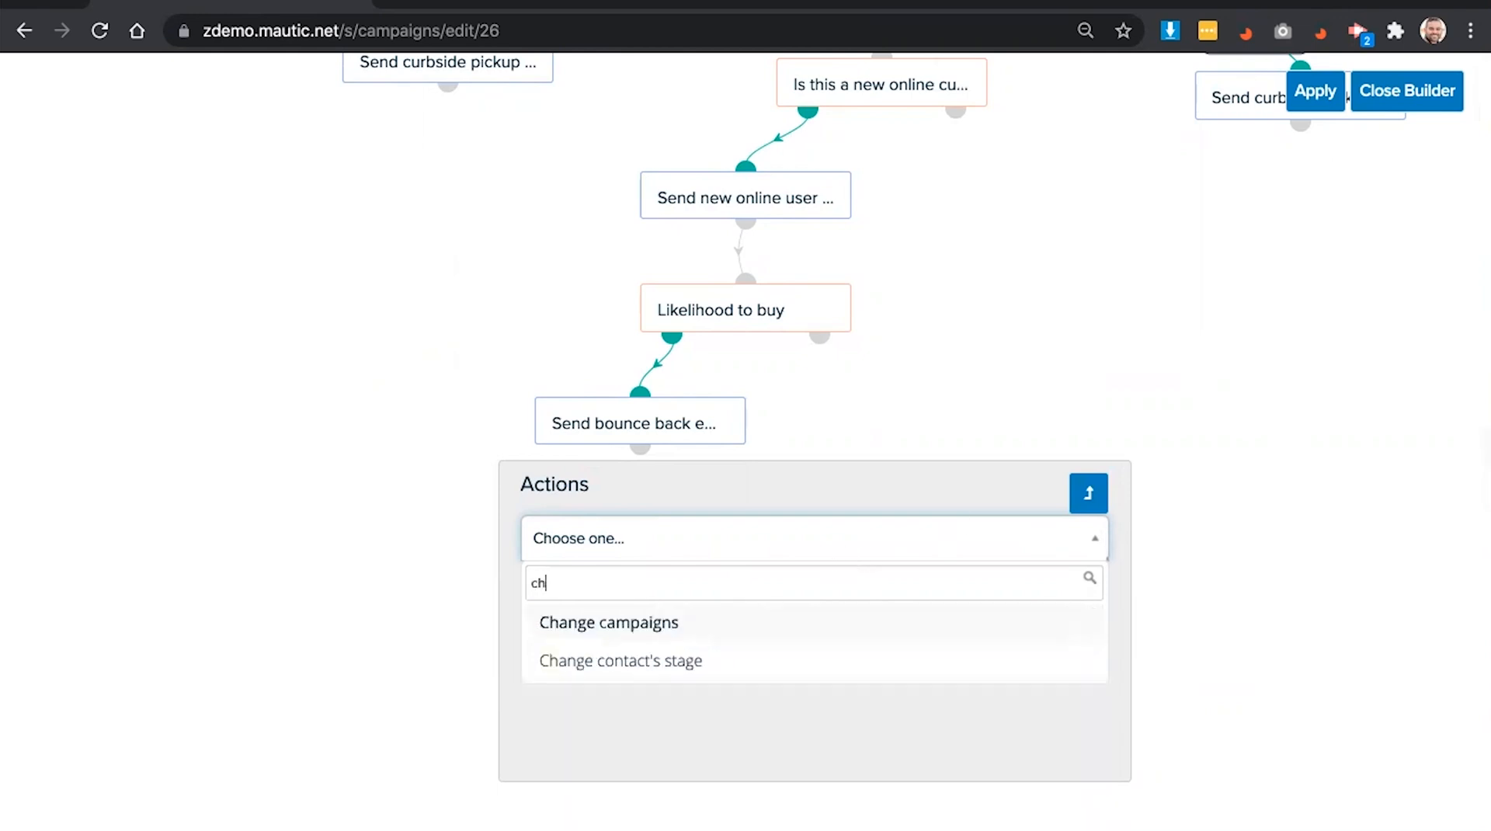
click(773, 623)
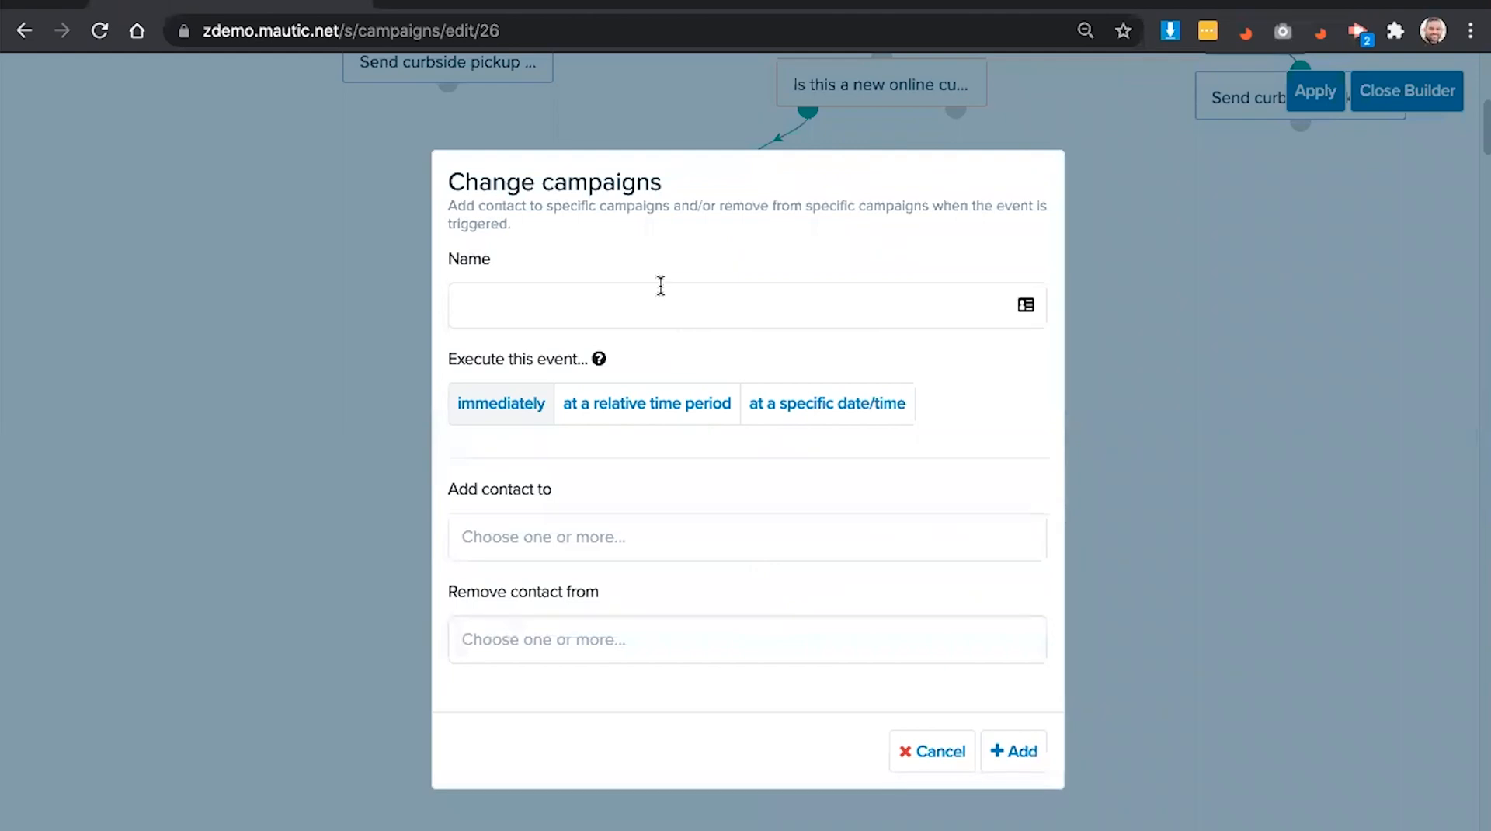
- Name it 'Send to long term nurture campaign' and add contacts to [DF] Figura - loyalty signup
click(649, 304)
text(Send to long term nurture campaign)
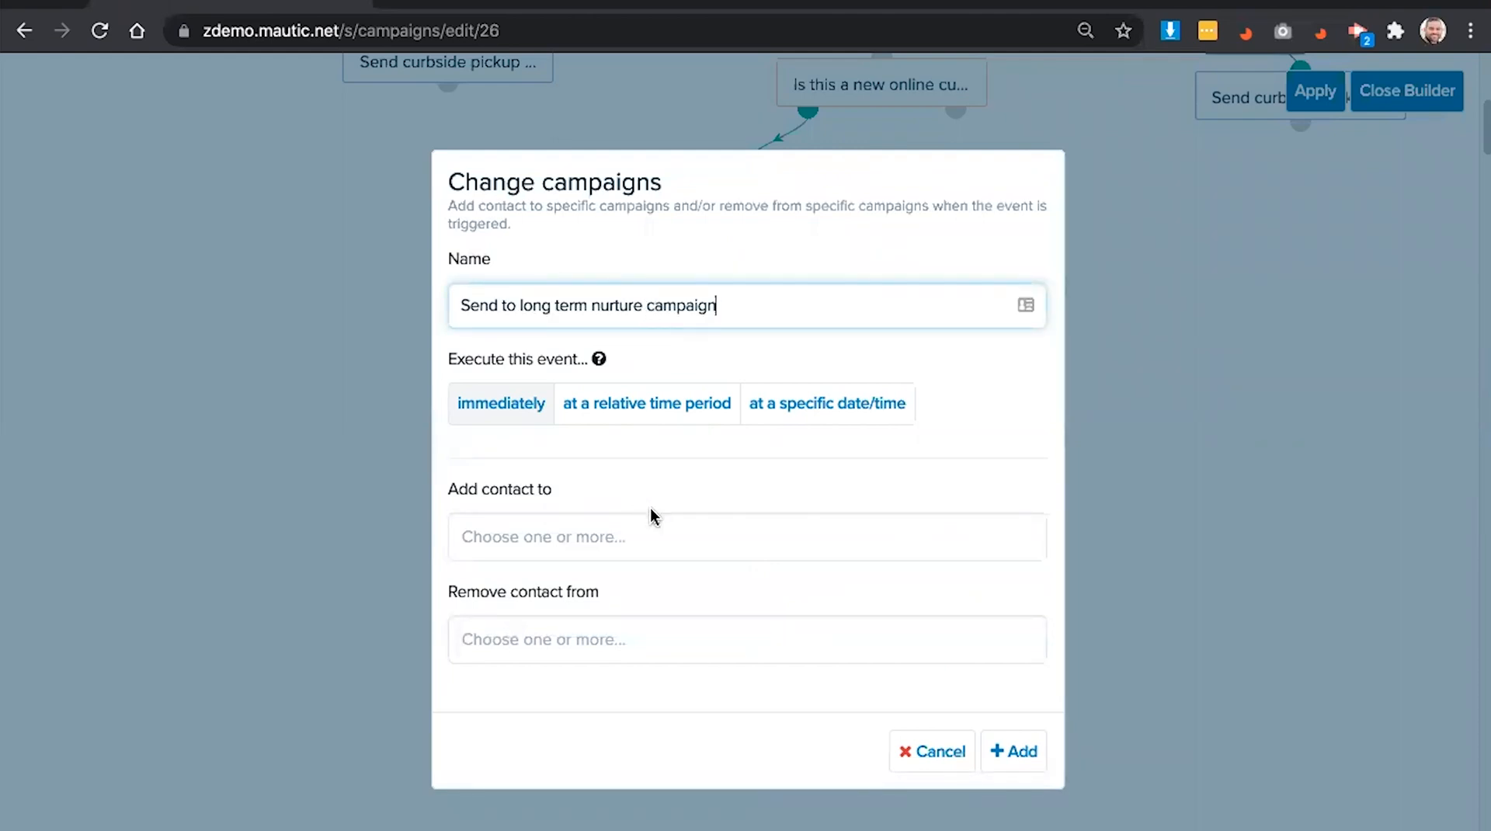
click(627, 535)
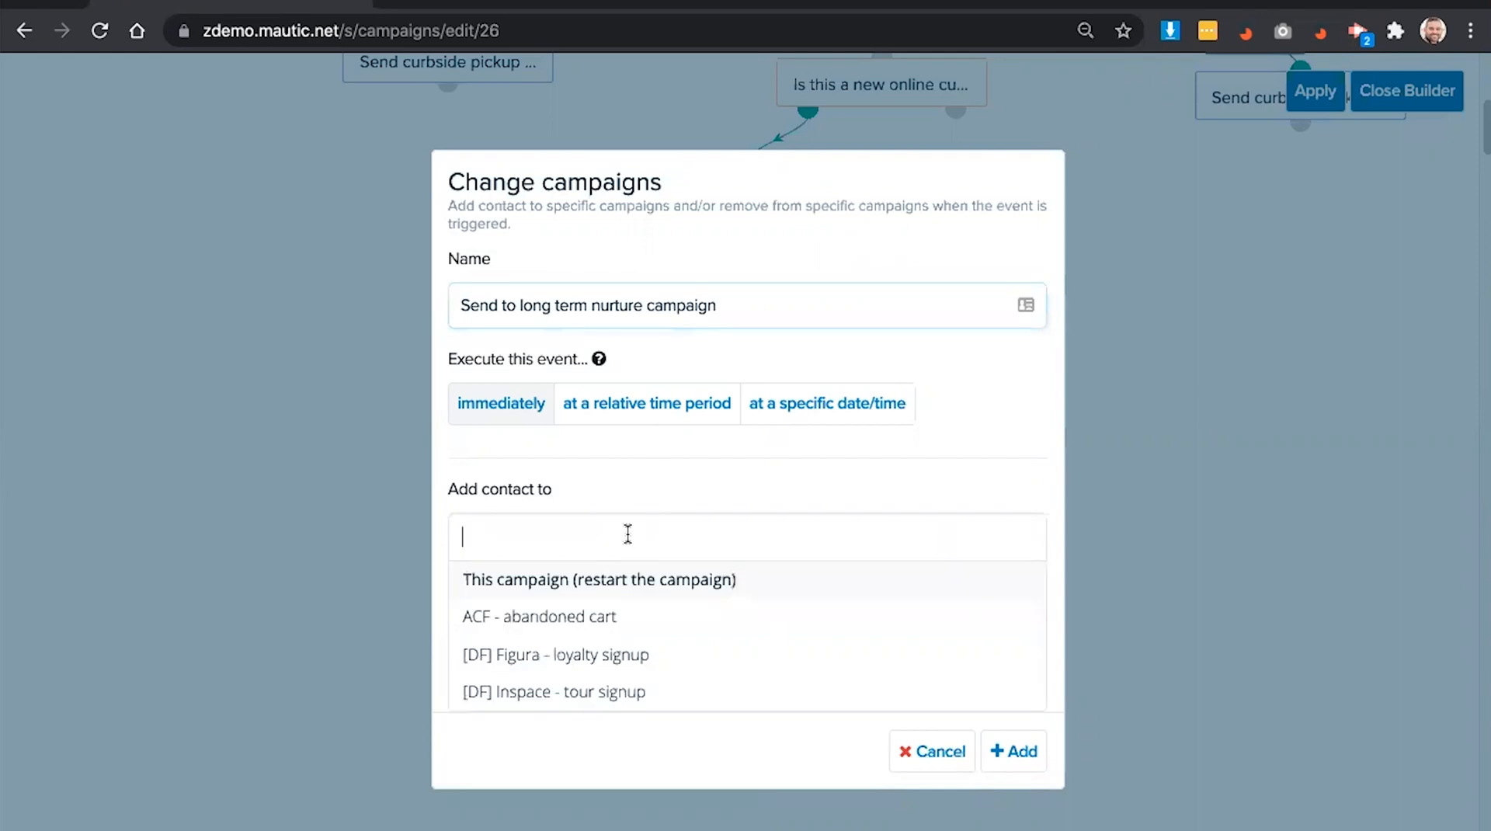
click(616, 656)
click(1020, 754)
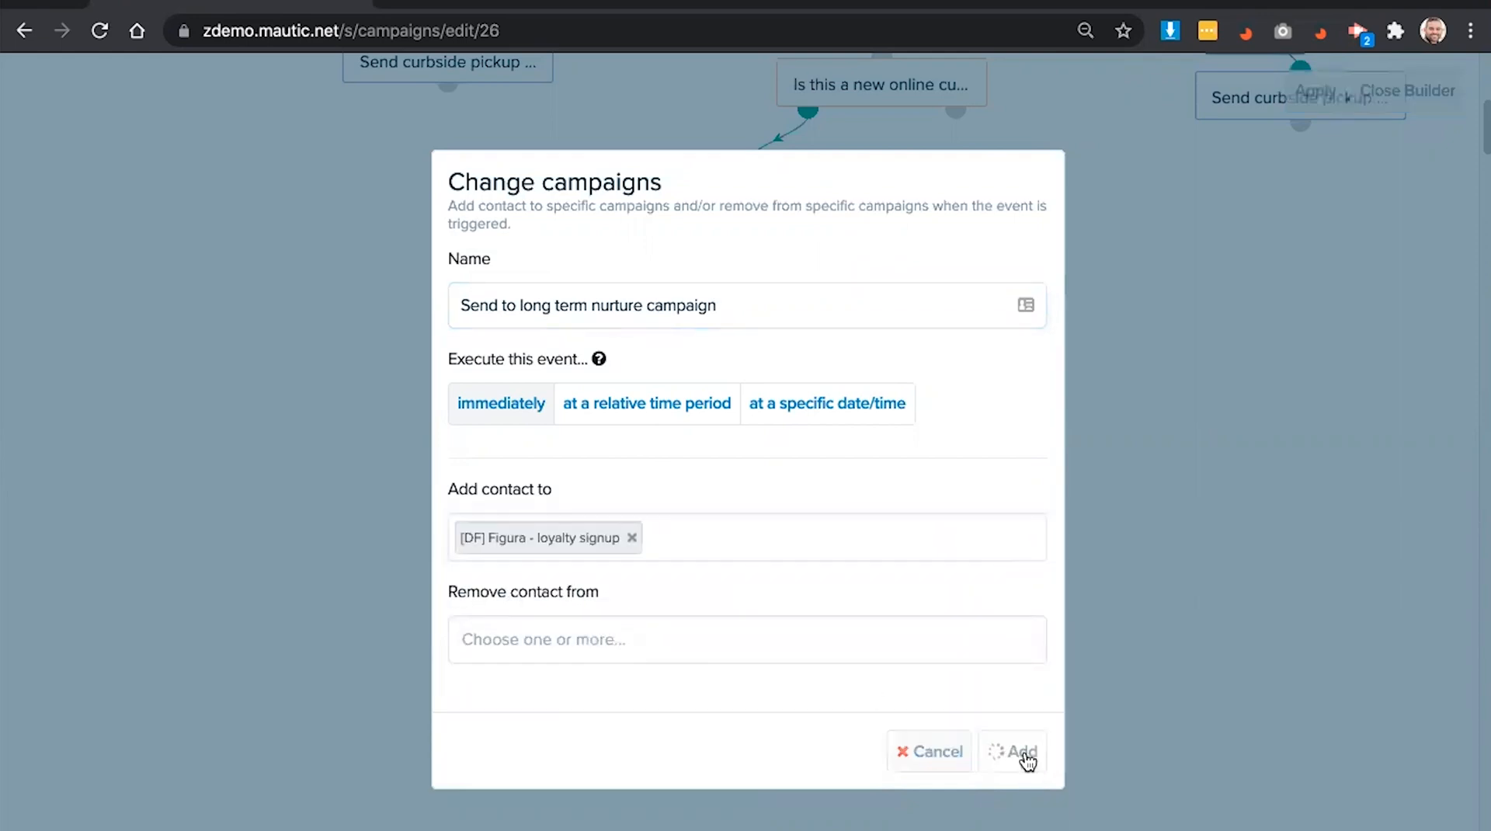
scroll(1326, 404, up, 5)
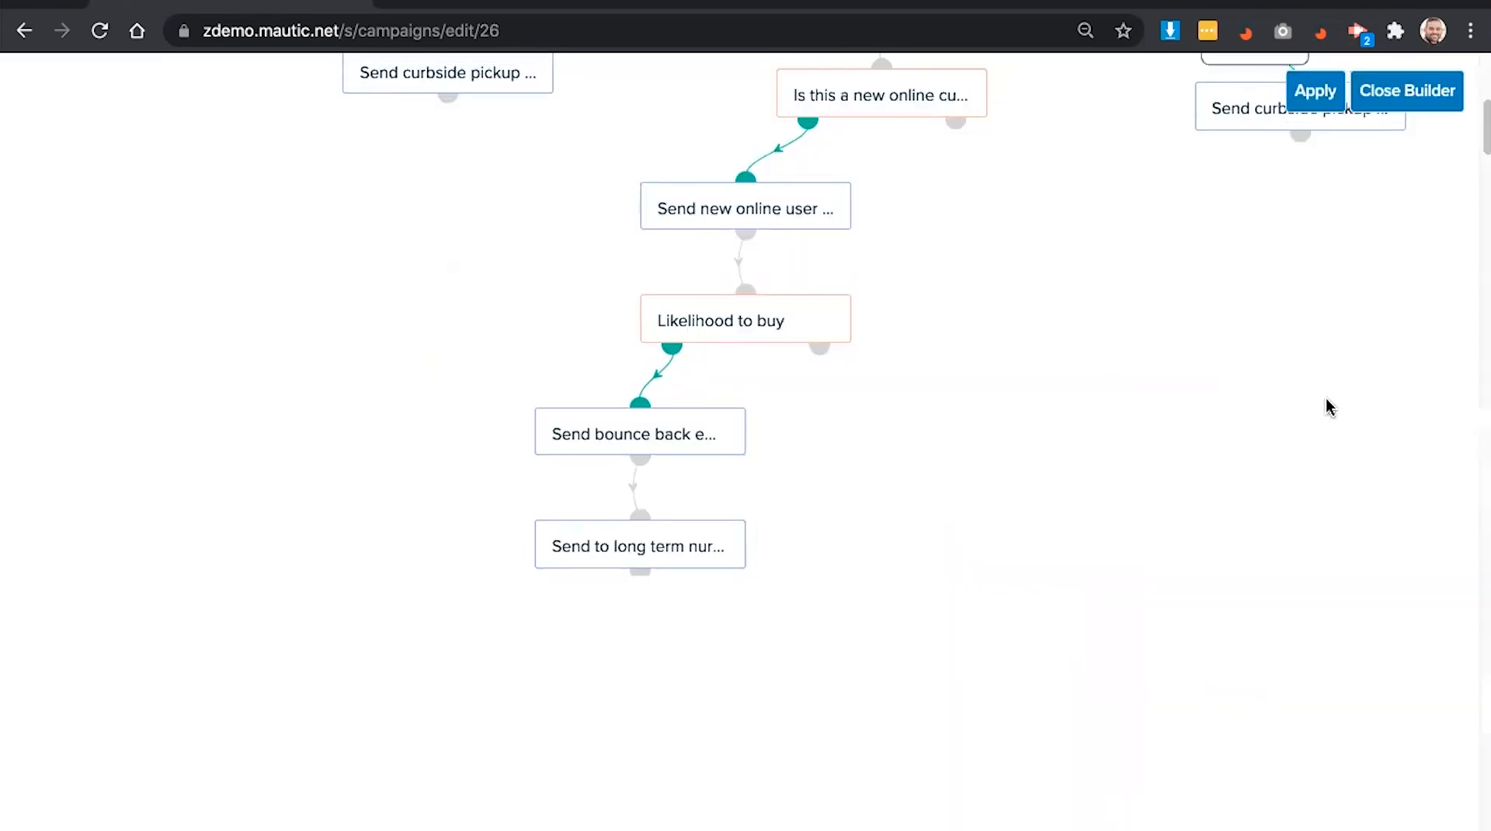
scroll(1258, 156, up, 3)
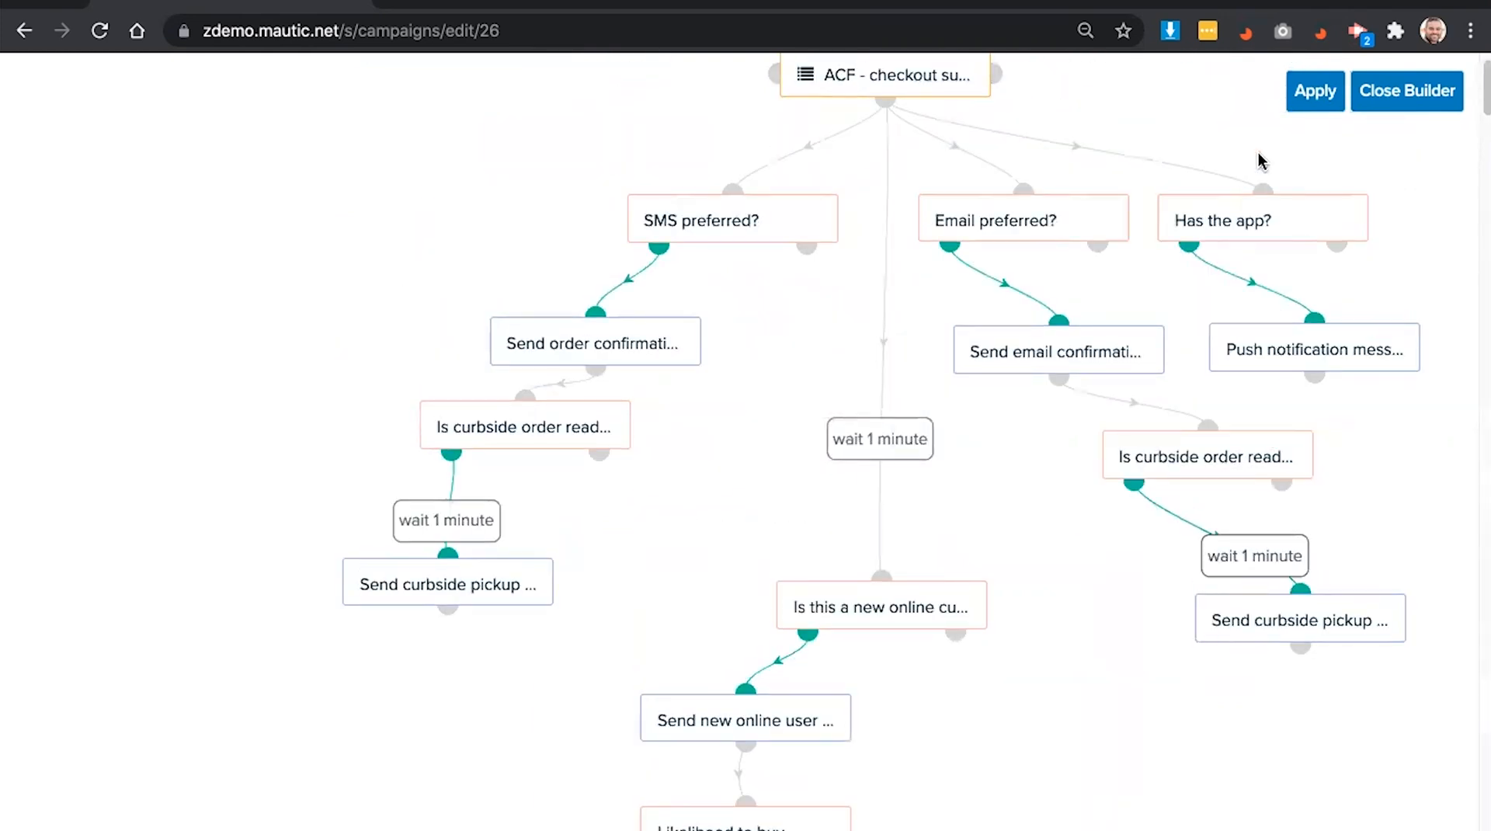
- Apply the journey changes to the campaign and return to the Build Journeys slide
click(1307, 95)
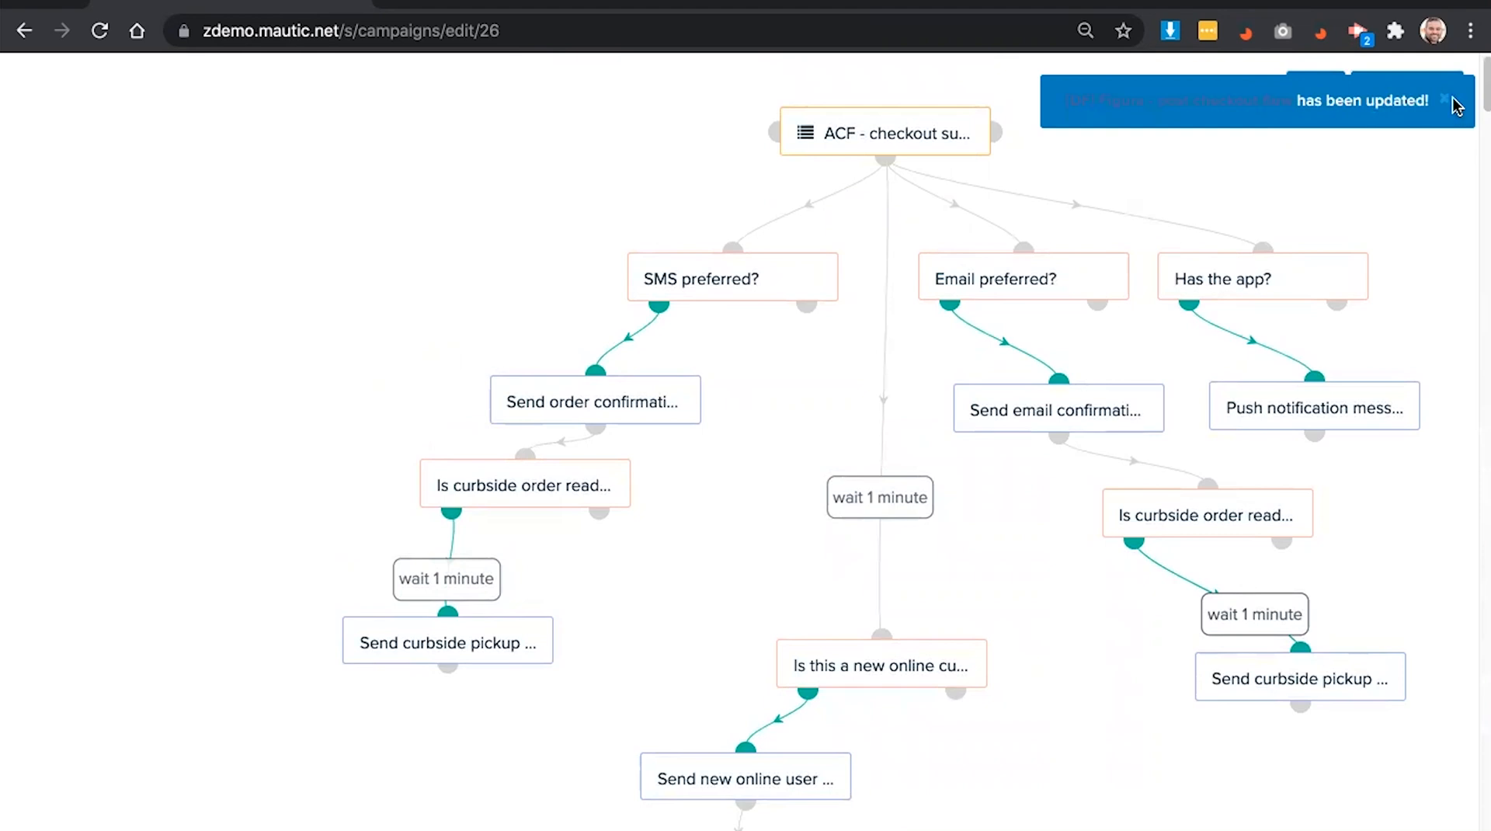
click(1446, 102)
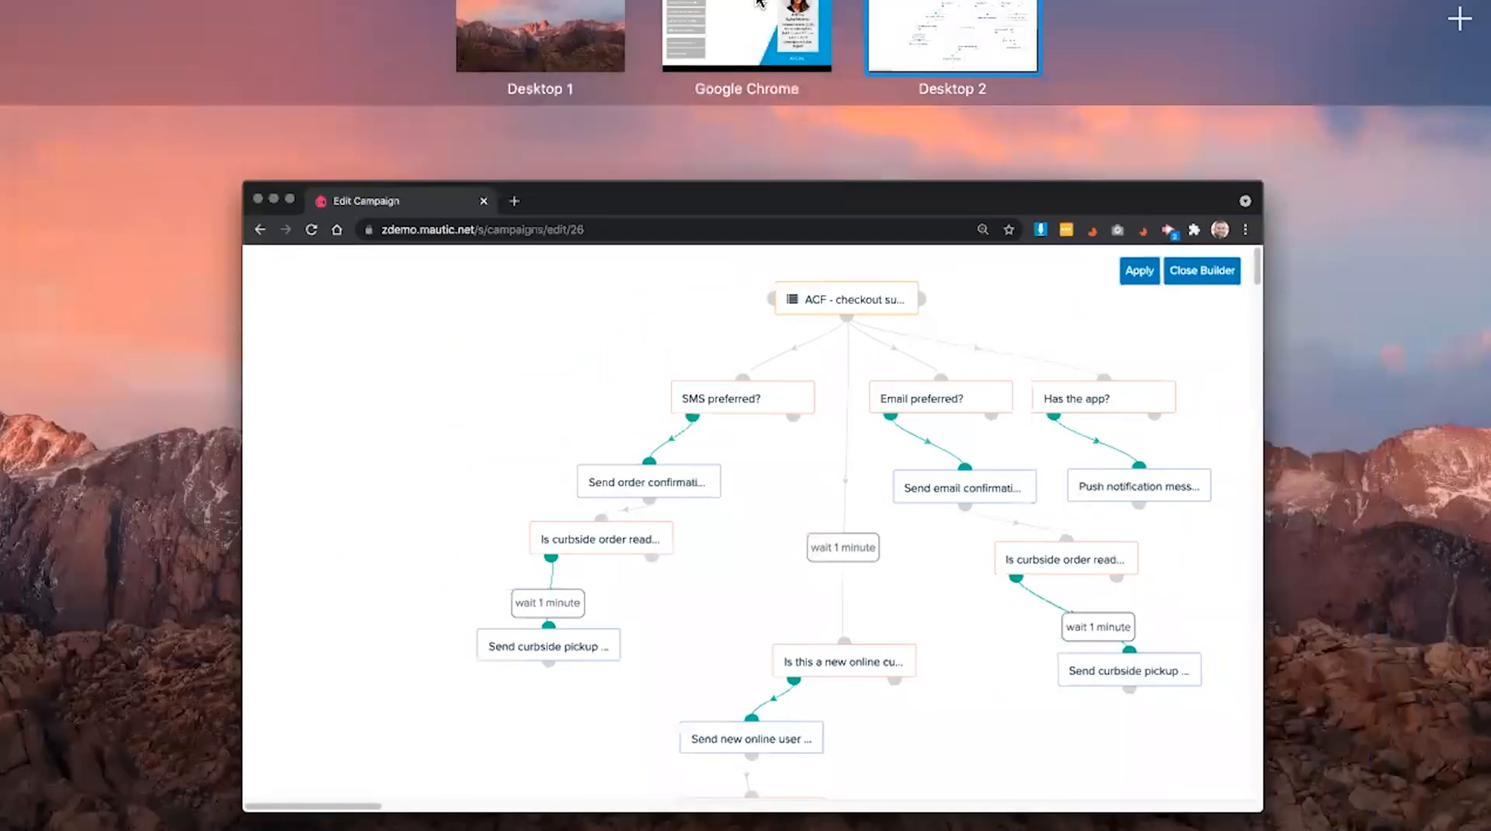
click(752, 35)
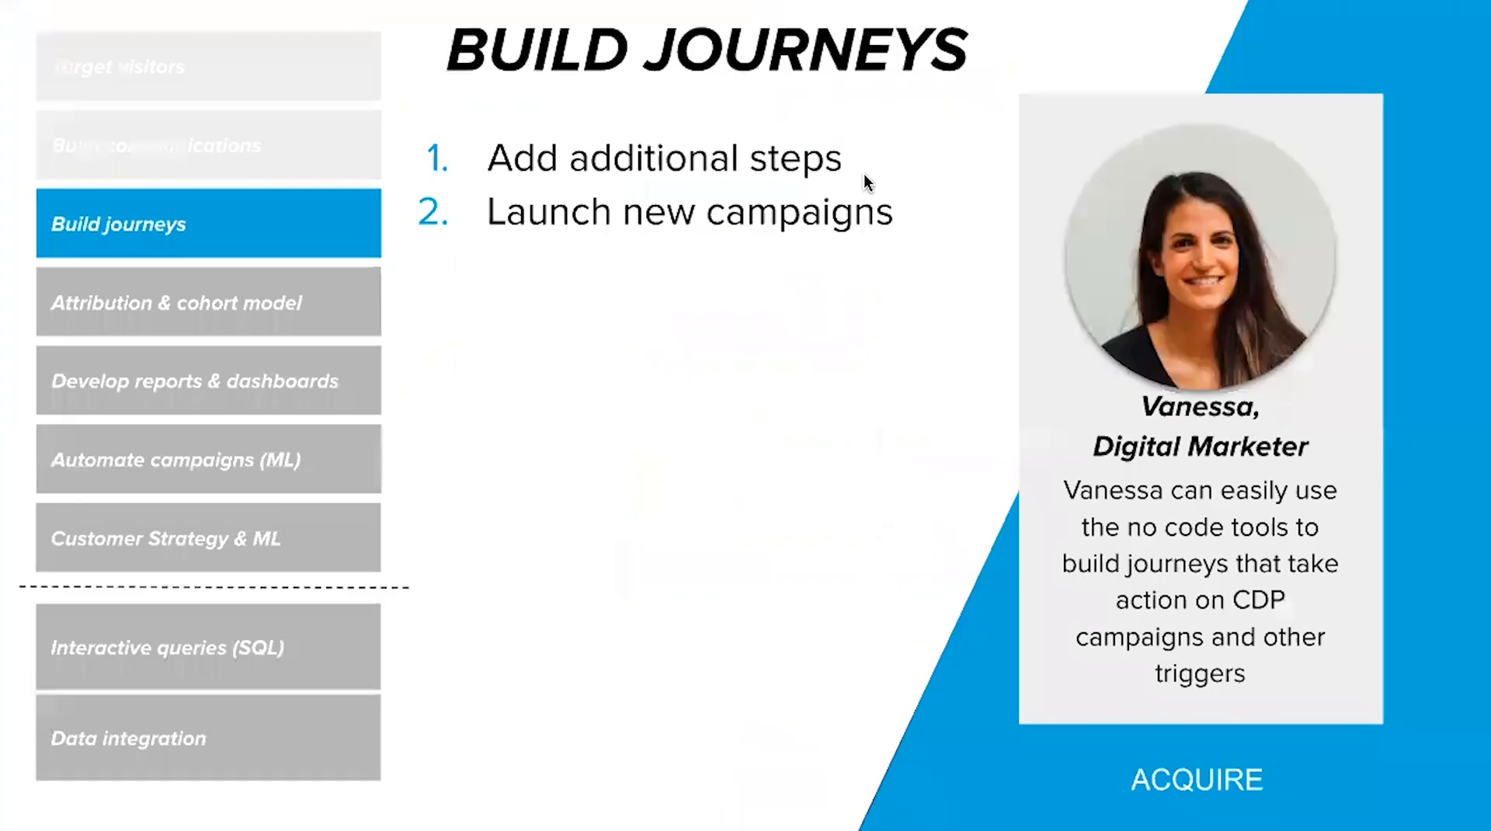
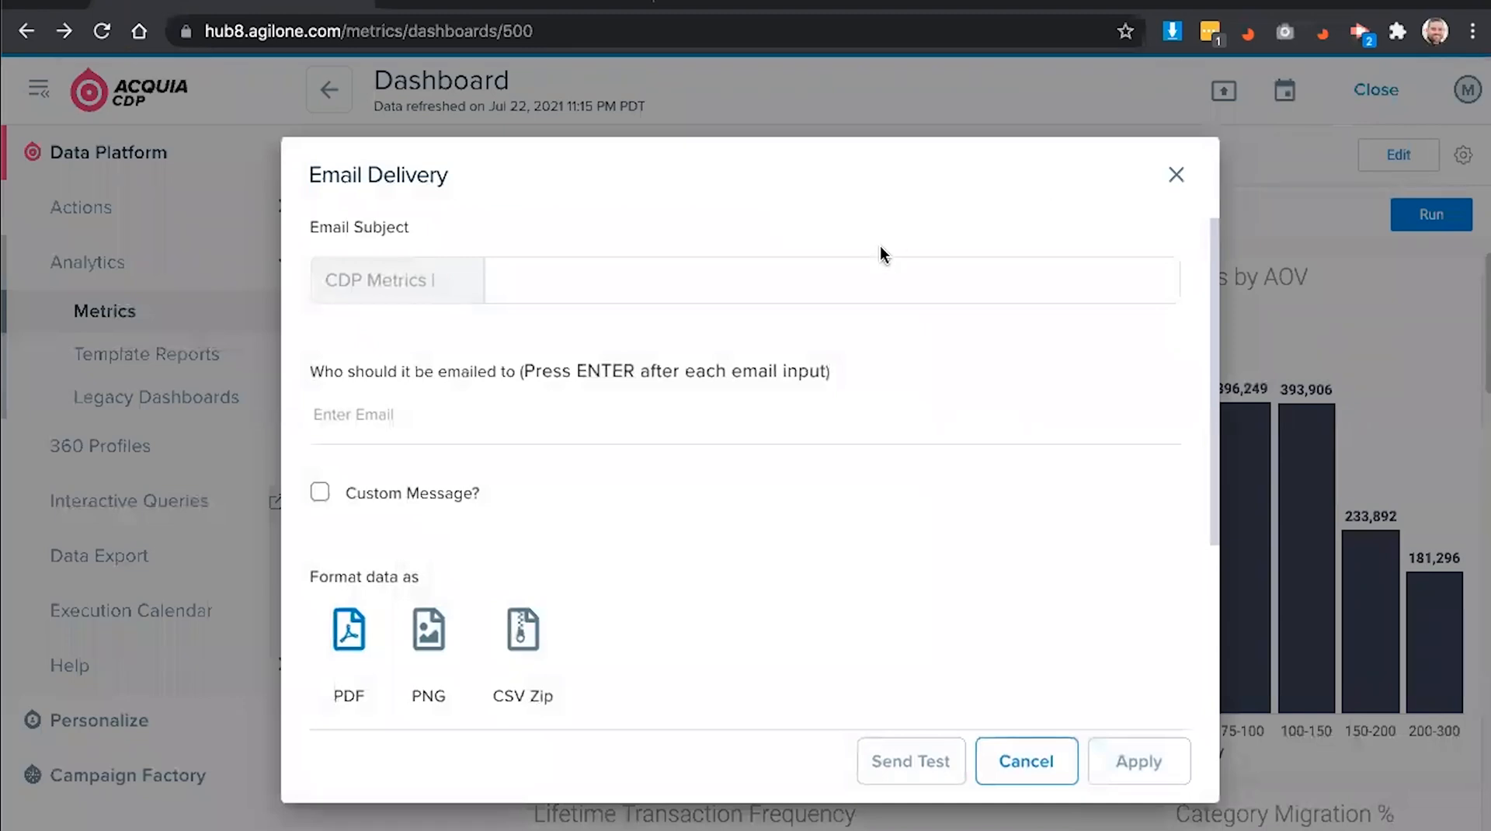
- Schedule the dashboard email with subject 'Latest Customer Behavior Metrics' and one recipient address
click(848, 283)
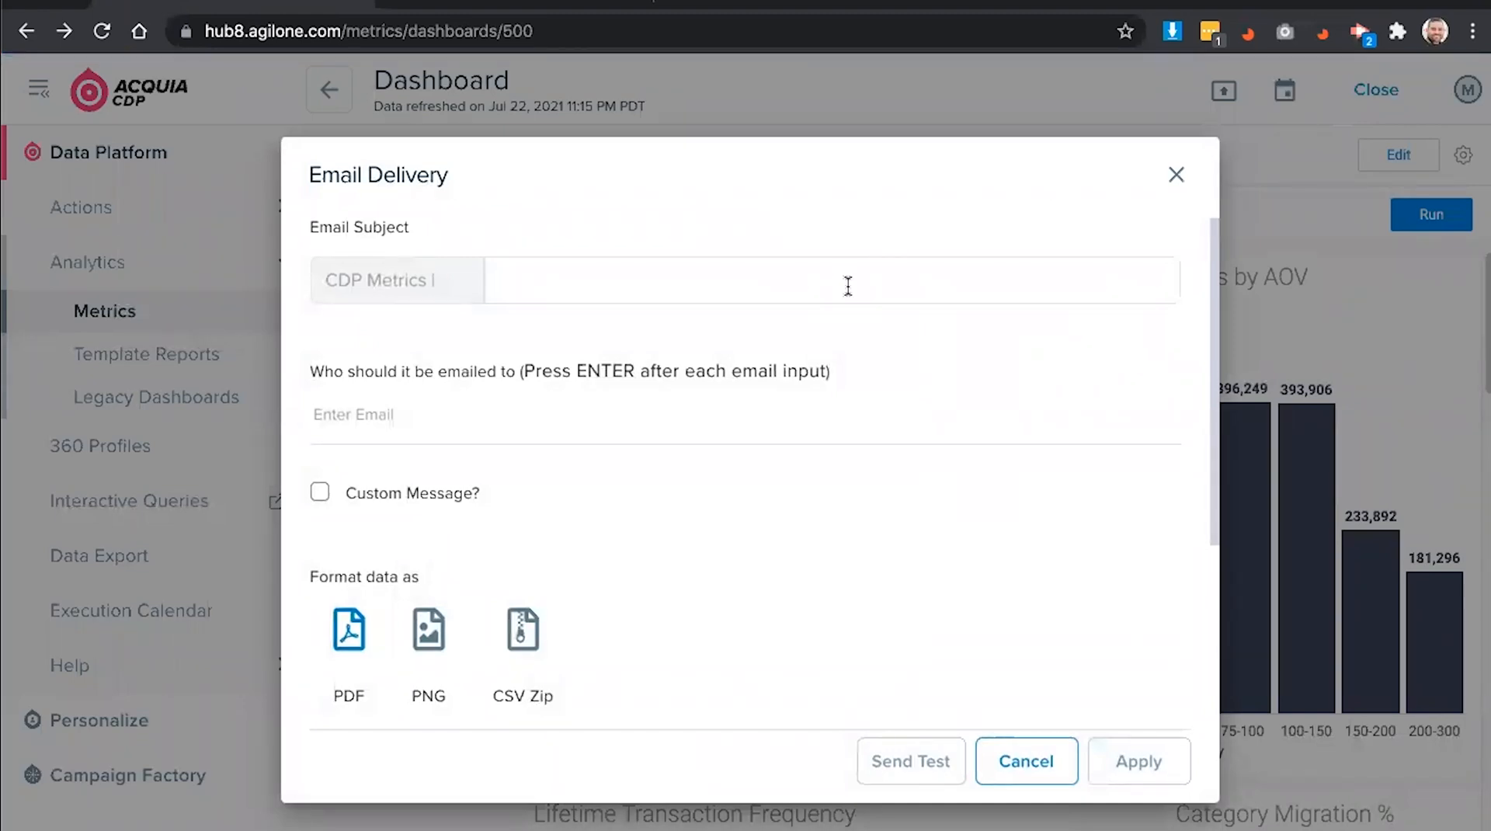
text(Latest Customer Behavior Metrics)
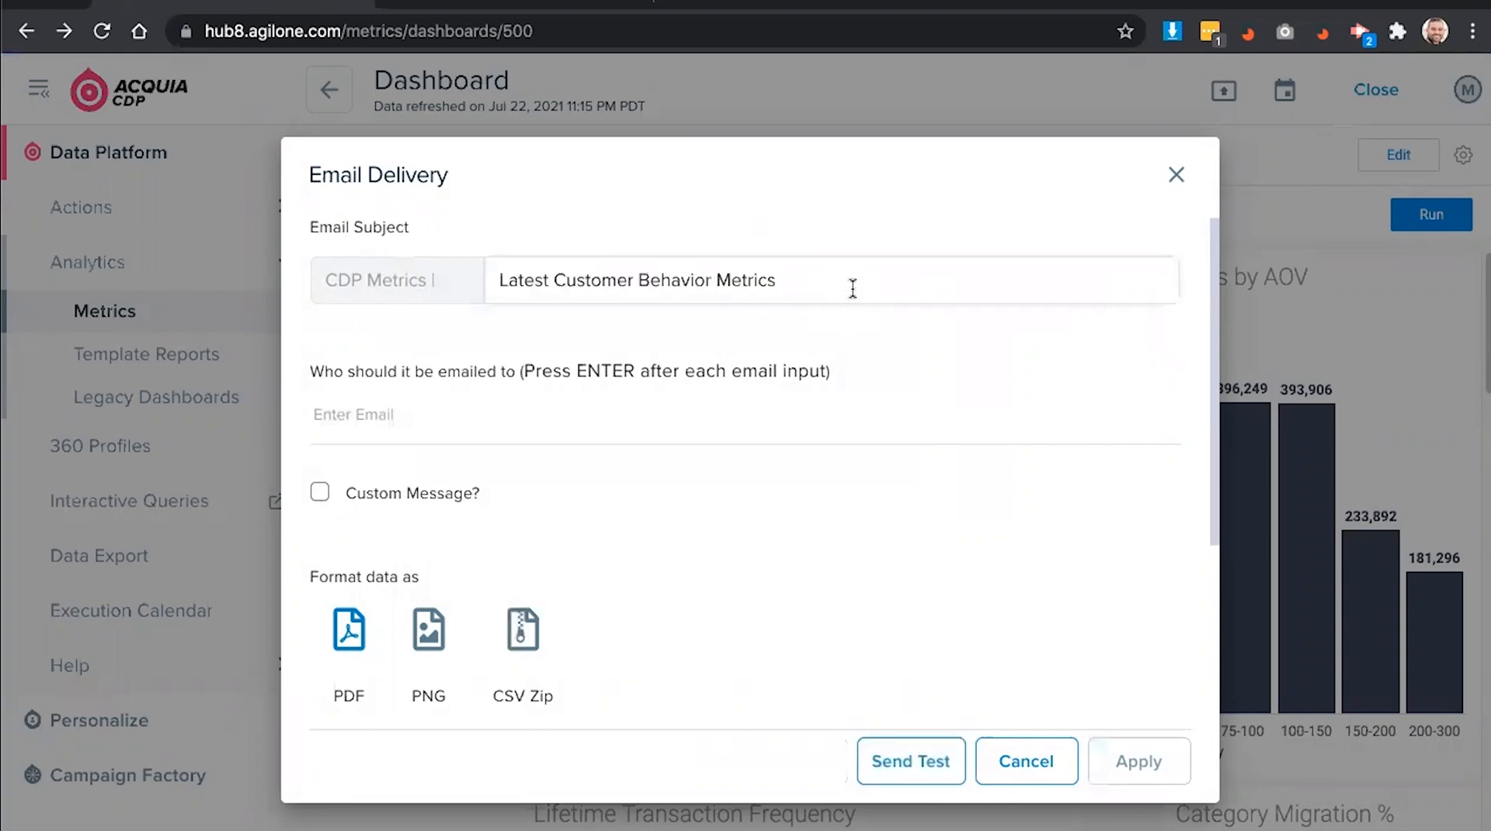
click(388, 411)
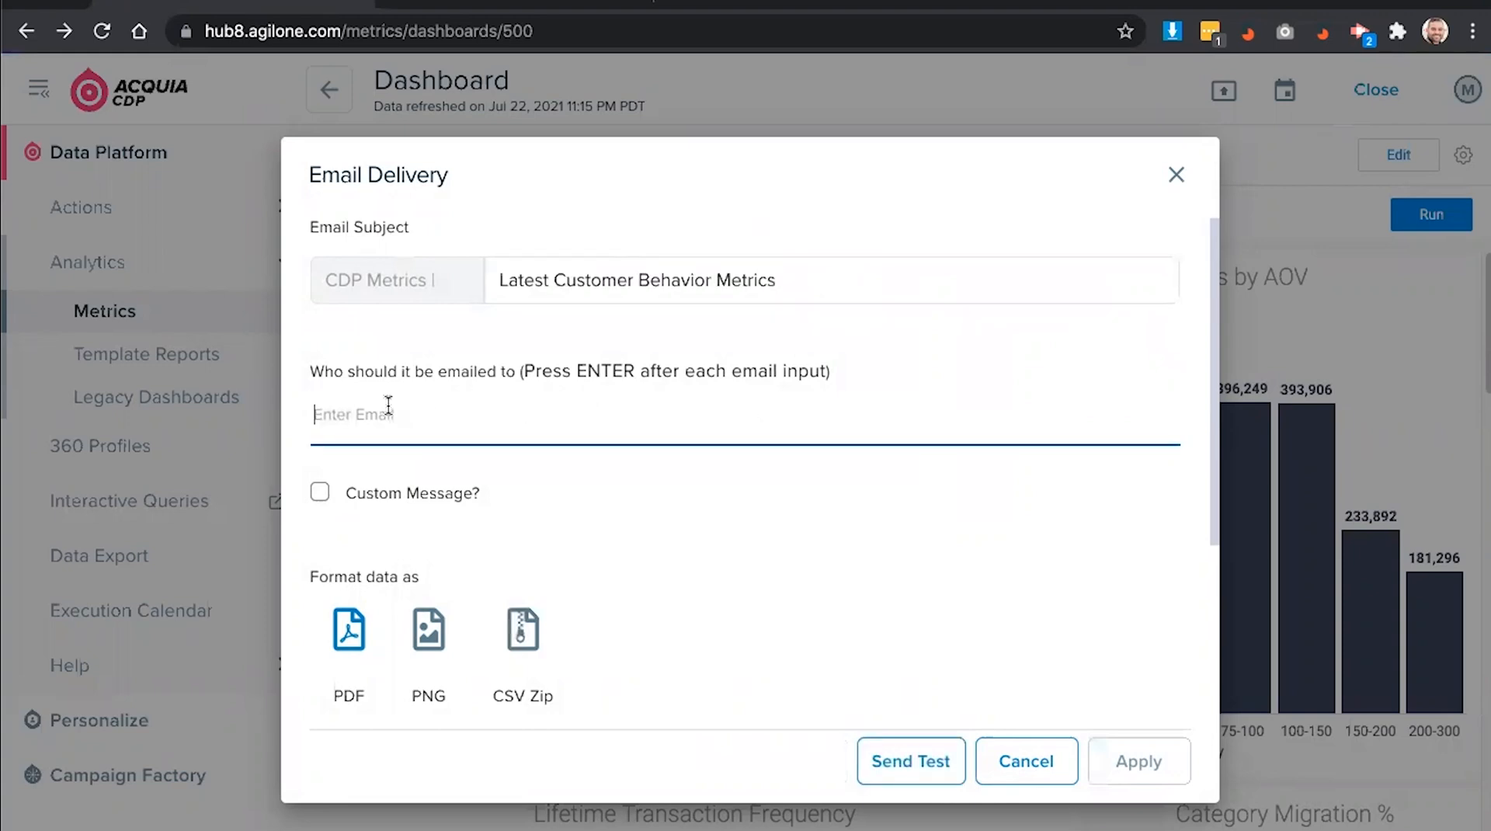
key(ctrl+v)
key(Return)
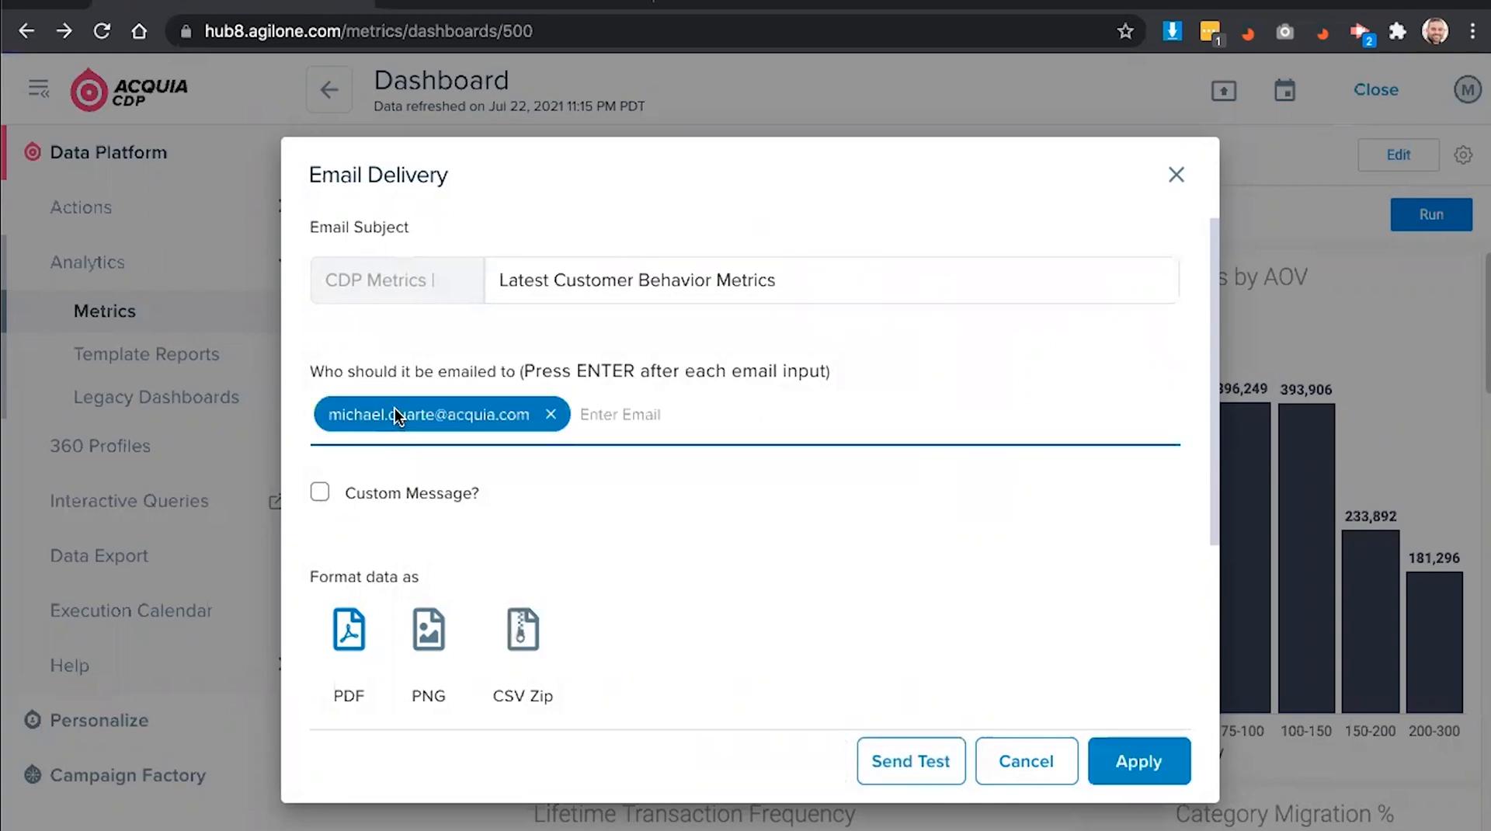
scroll(702, 467, down, 1)
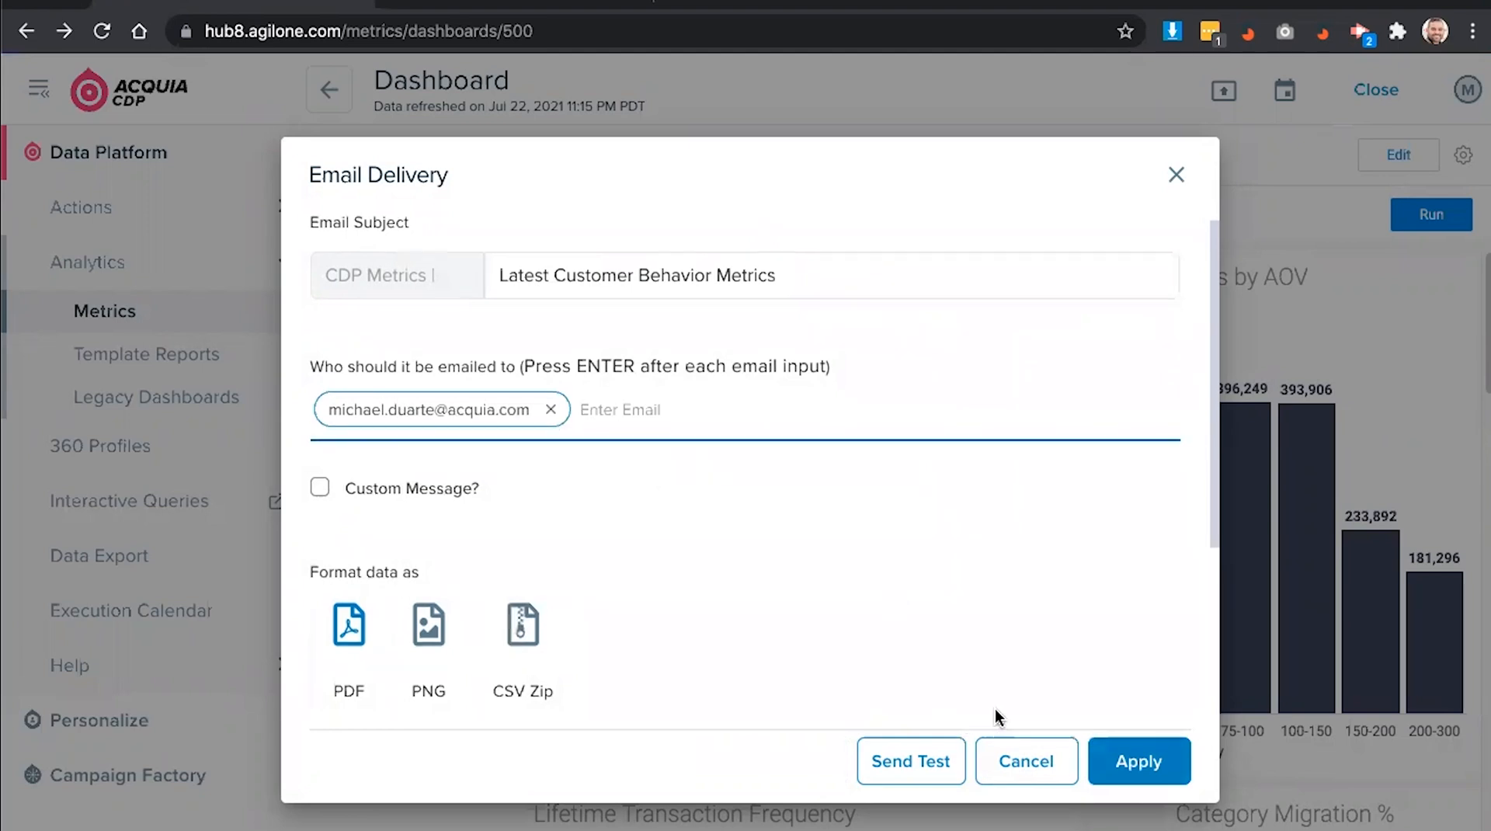
click(1142, 758)
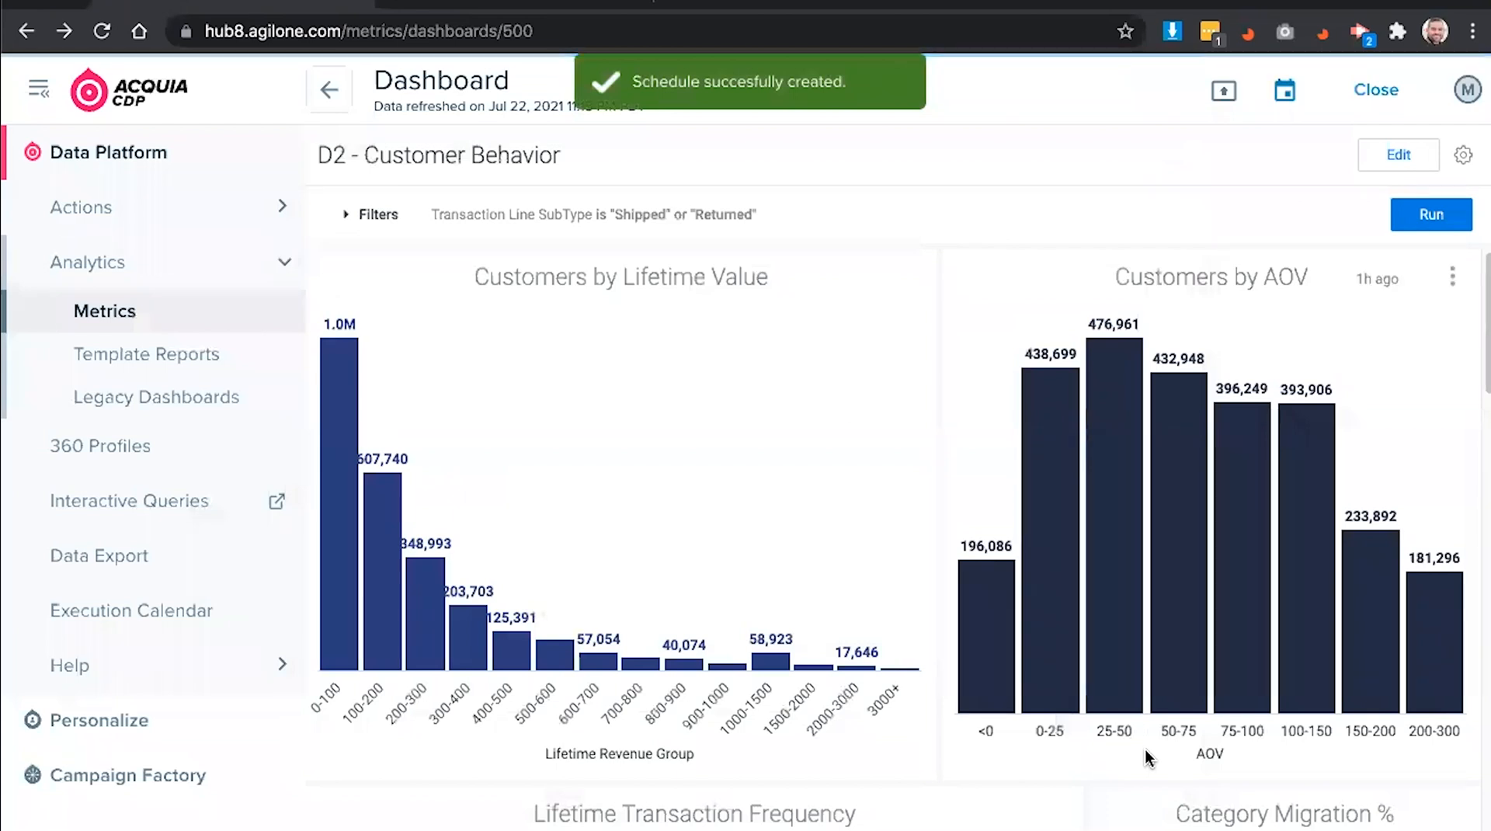
- Explore from the Customers by Lifetime Value card to list Buyer Count per lifetime revenue band
mouse_move(1138, 509)
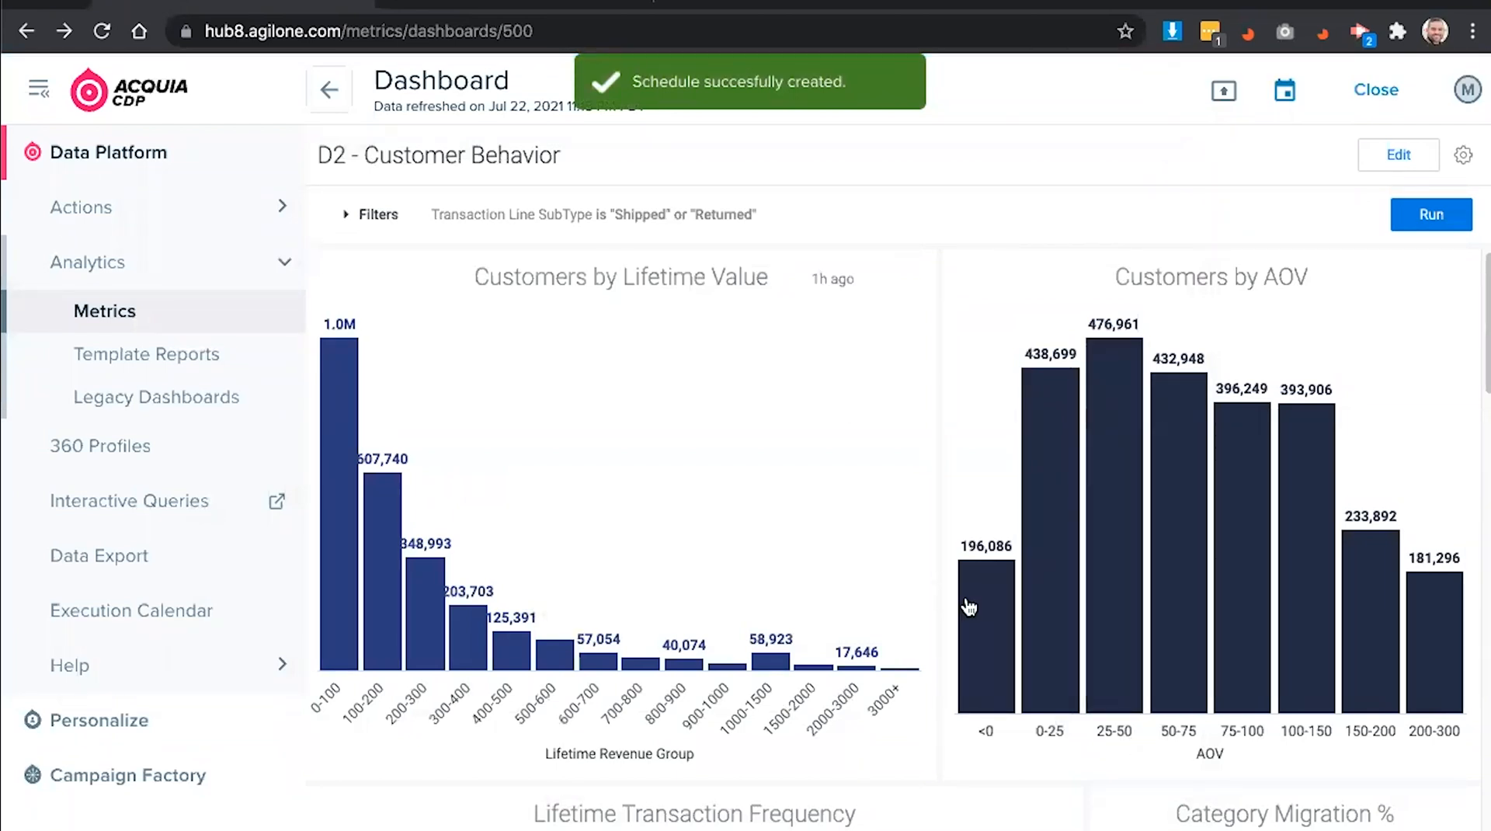
mouse_move(968, 606)
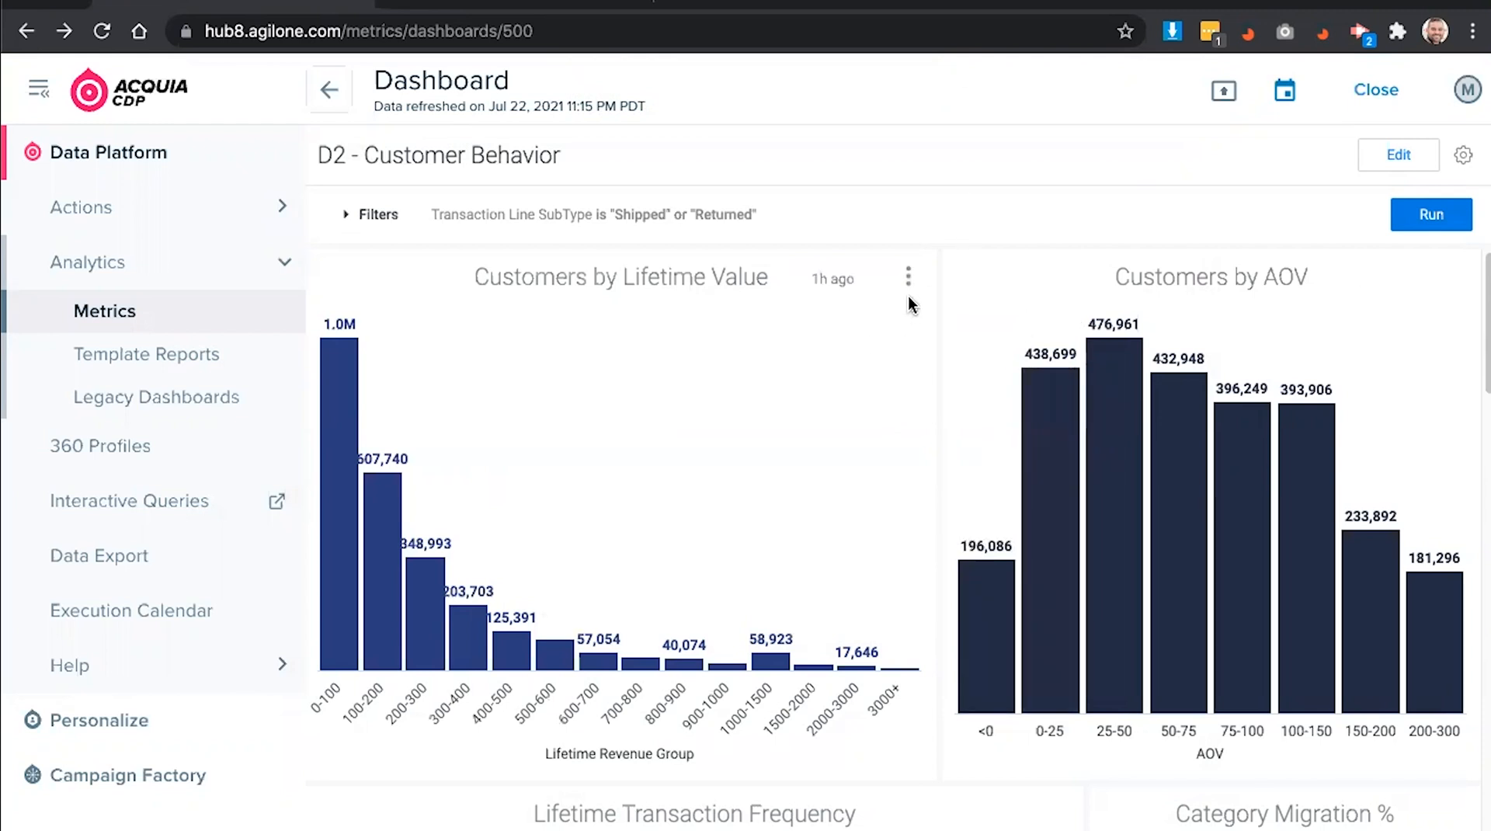
click(907, 281)
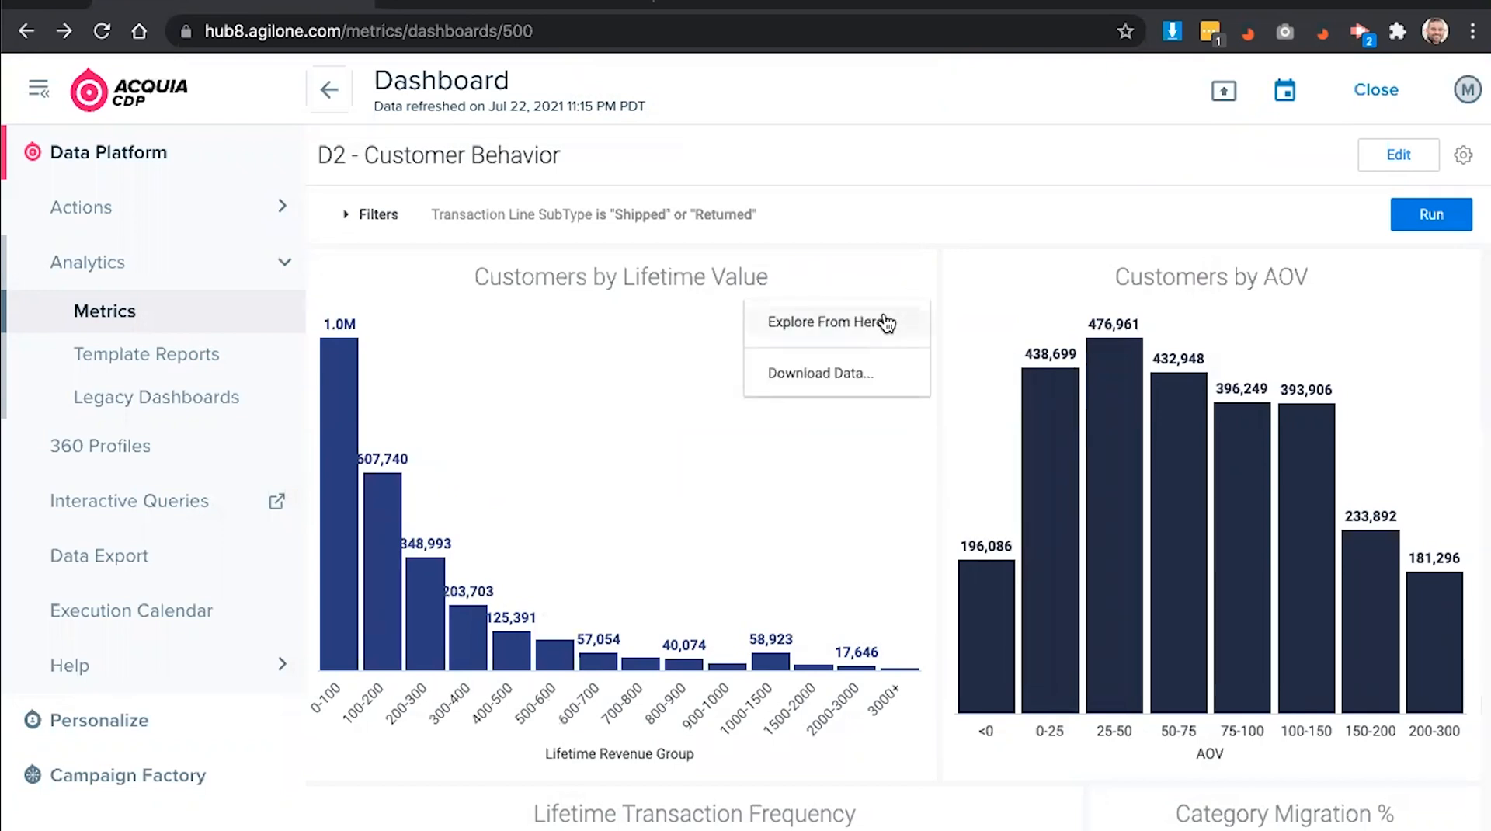
click(882, 318)
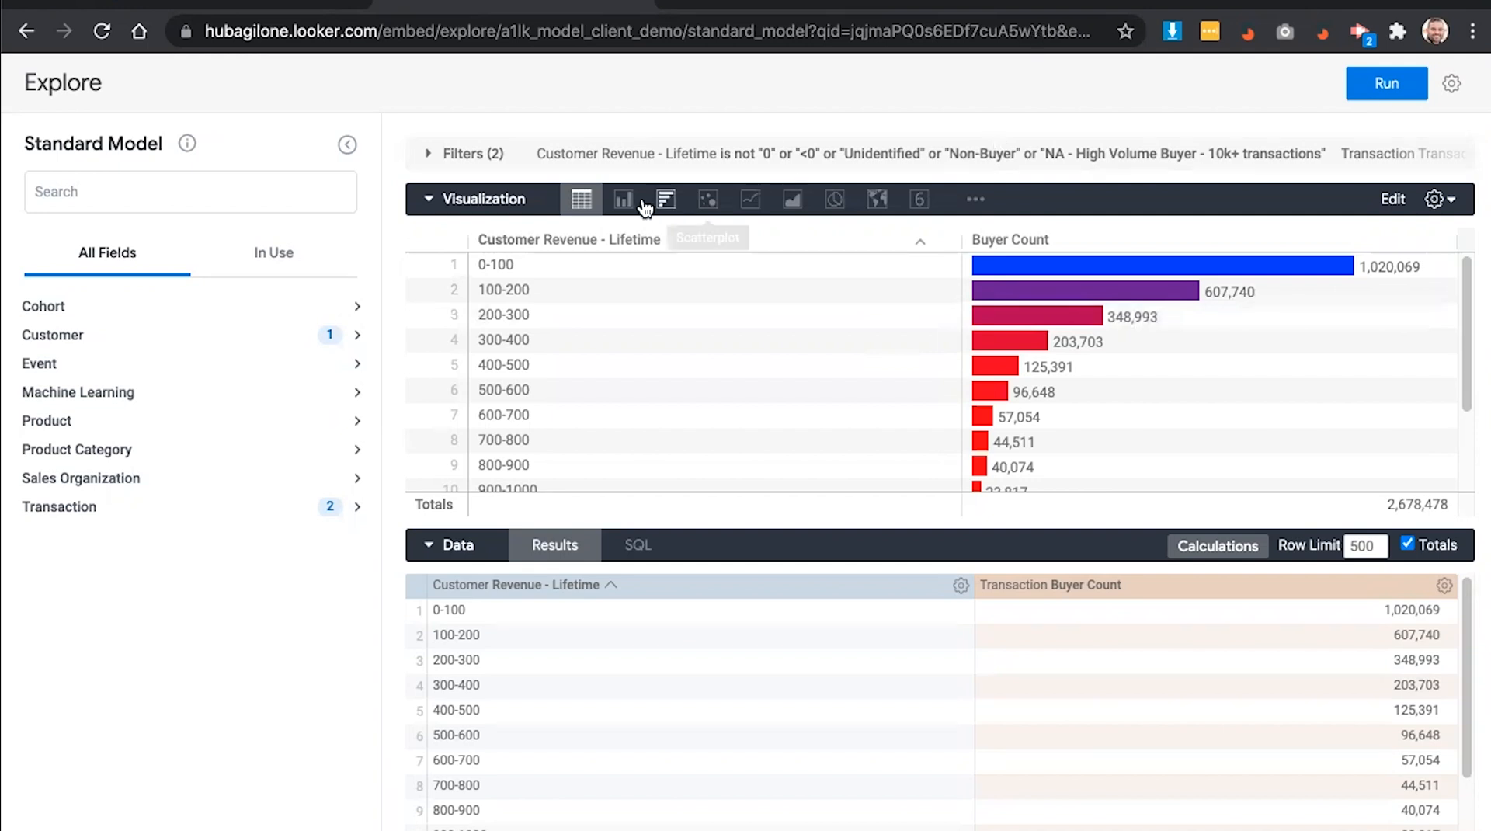
- Show the Explore results as a column chart, then move to the Target Visitors slide
click(618, 205)
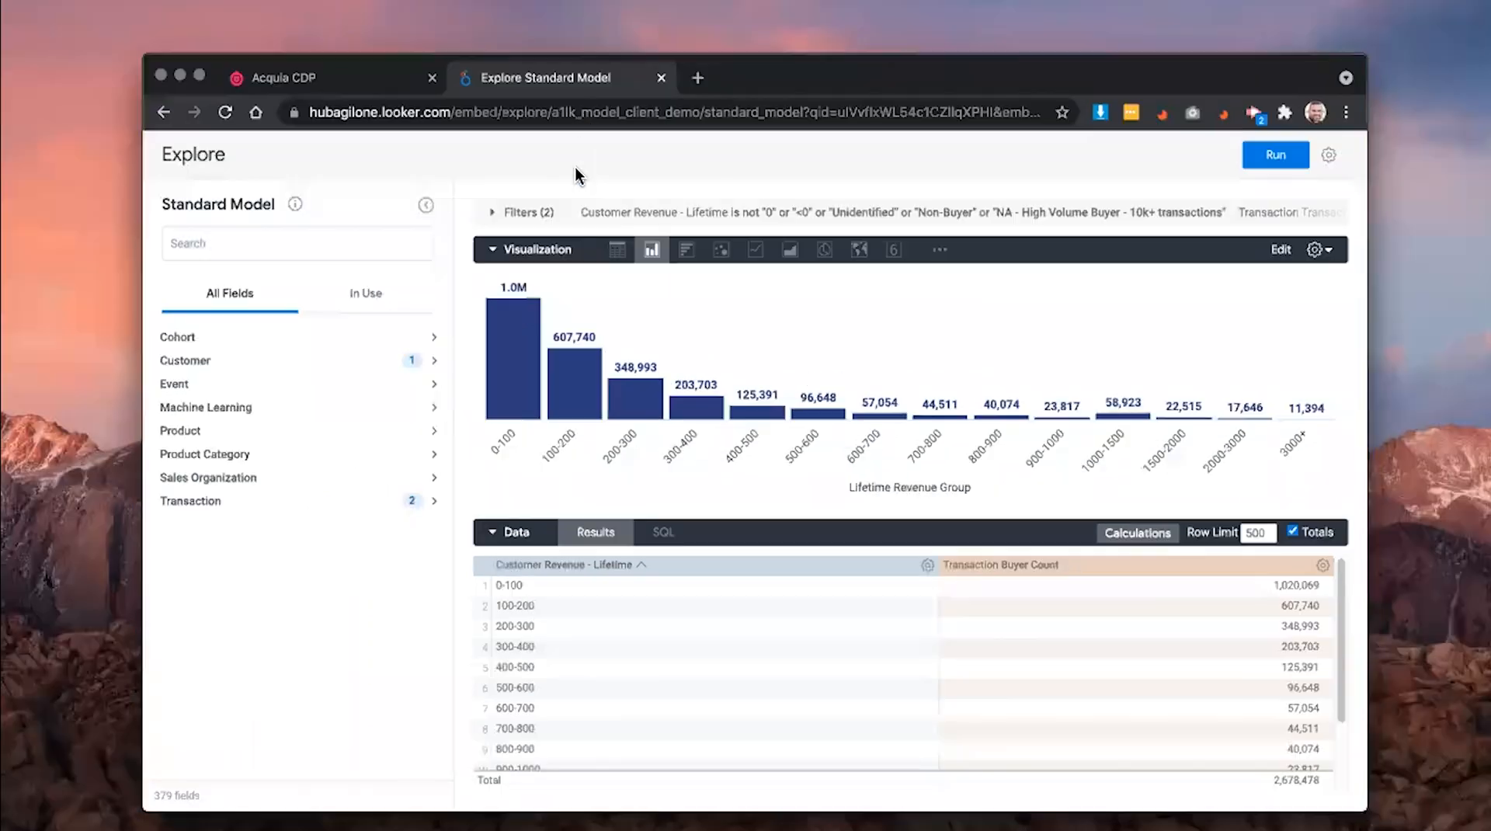
key(ctrl+Up)
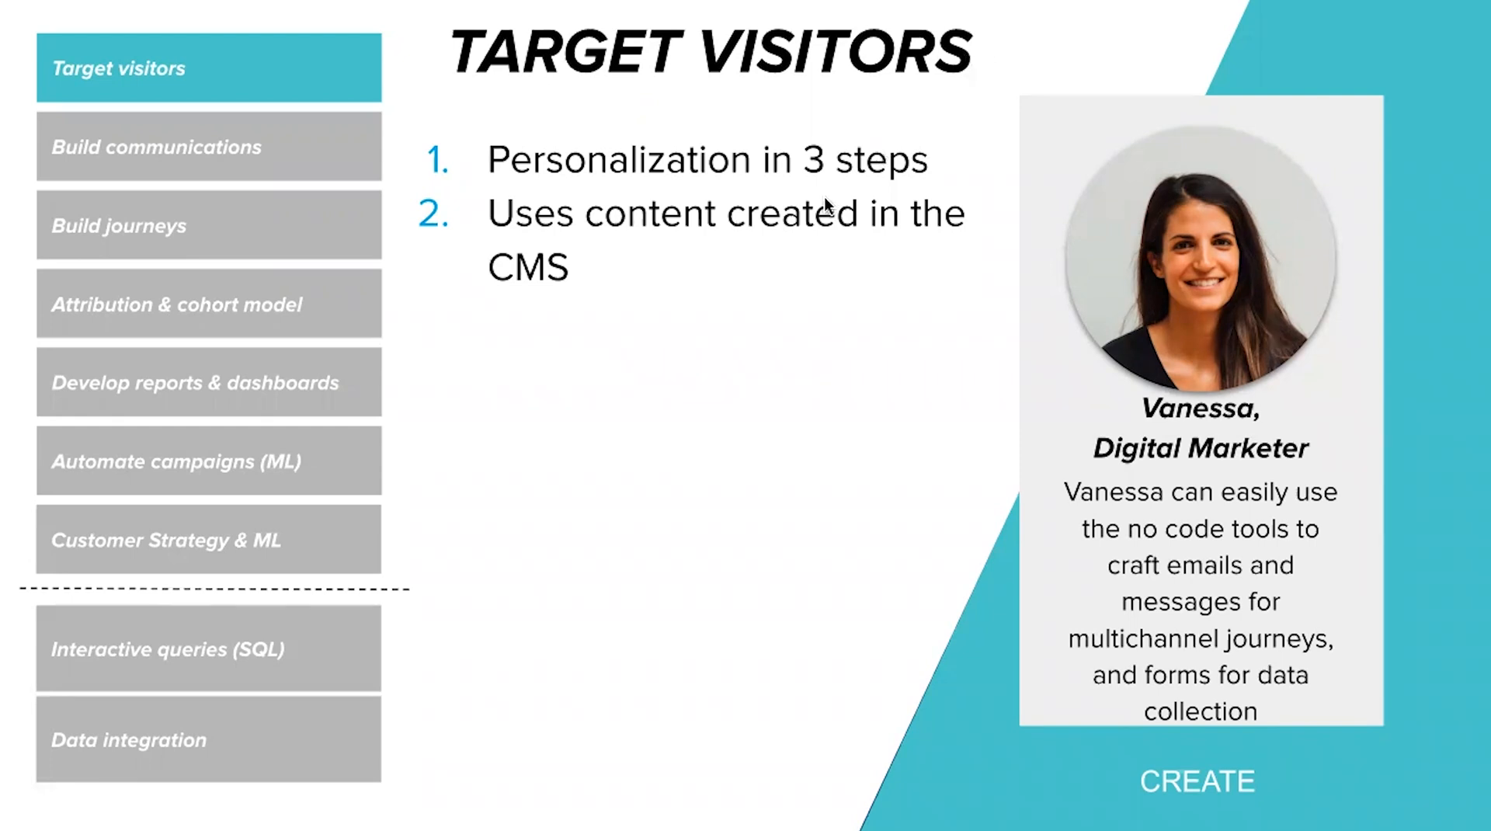
- Switch from the slides to the Acquia Personalization Campaigns list on Desktop 2
key(ctrl+Up)
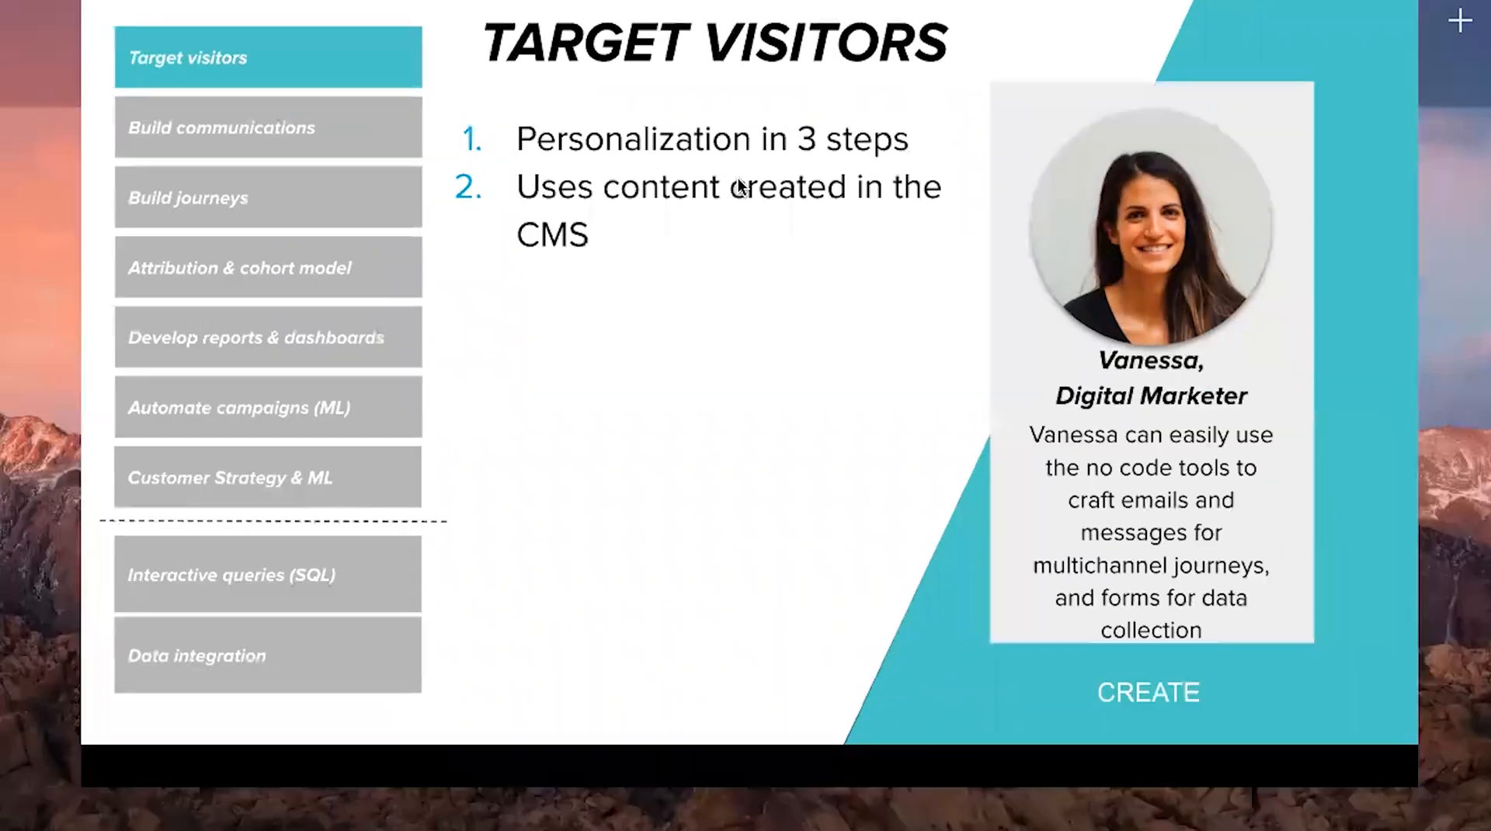
click(878, 27)
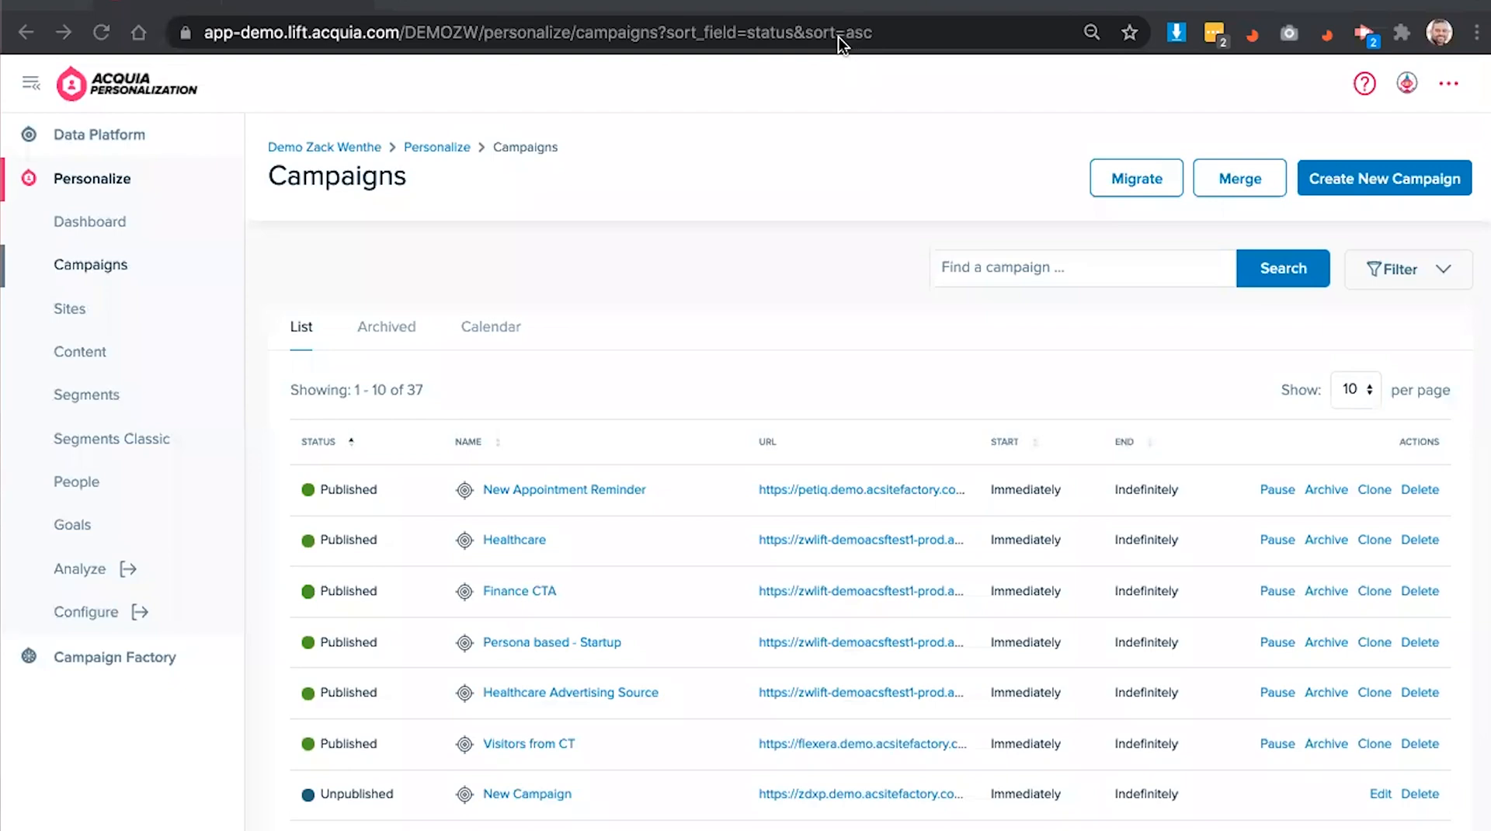
- Start a new campaign of type Targeted Personalization
click(1371, 183)
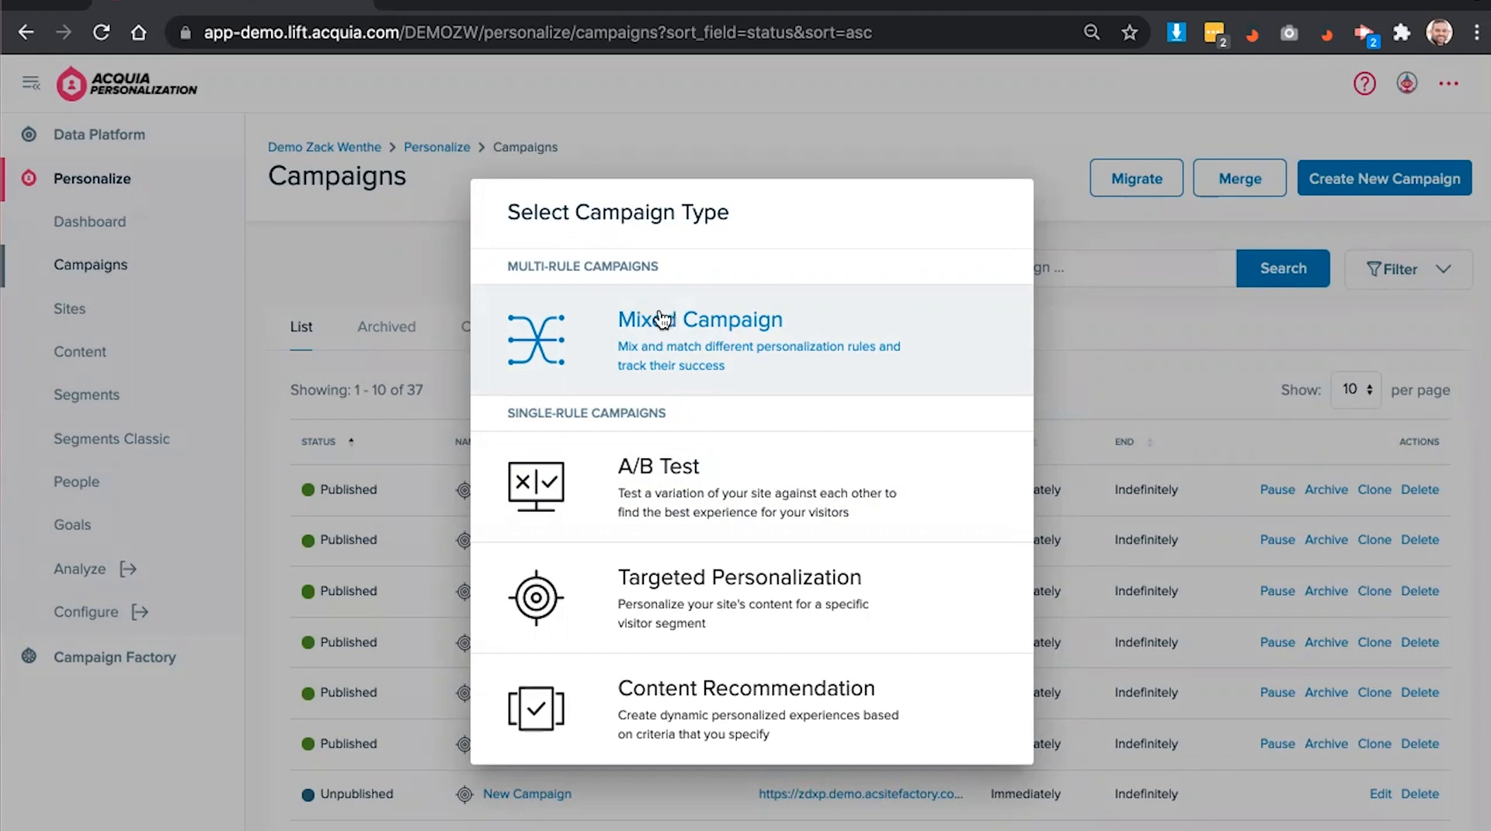
click(705, 603)
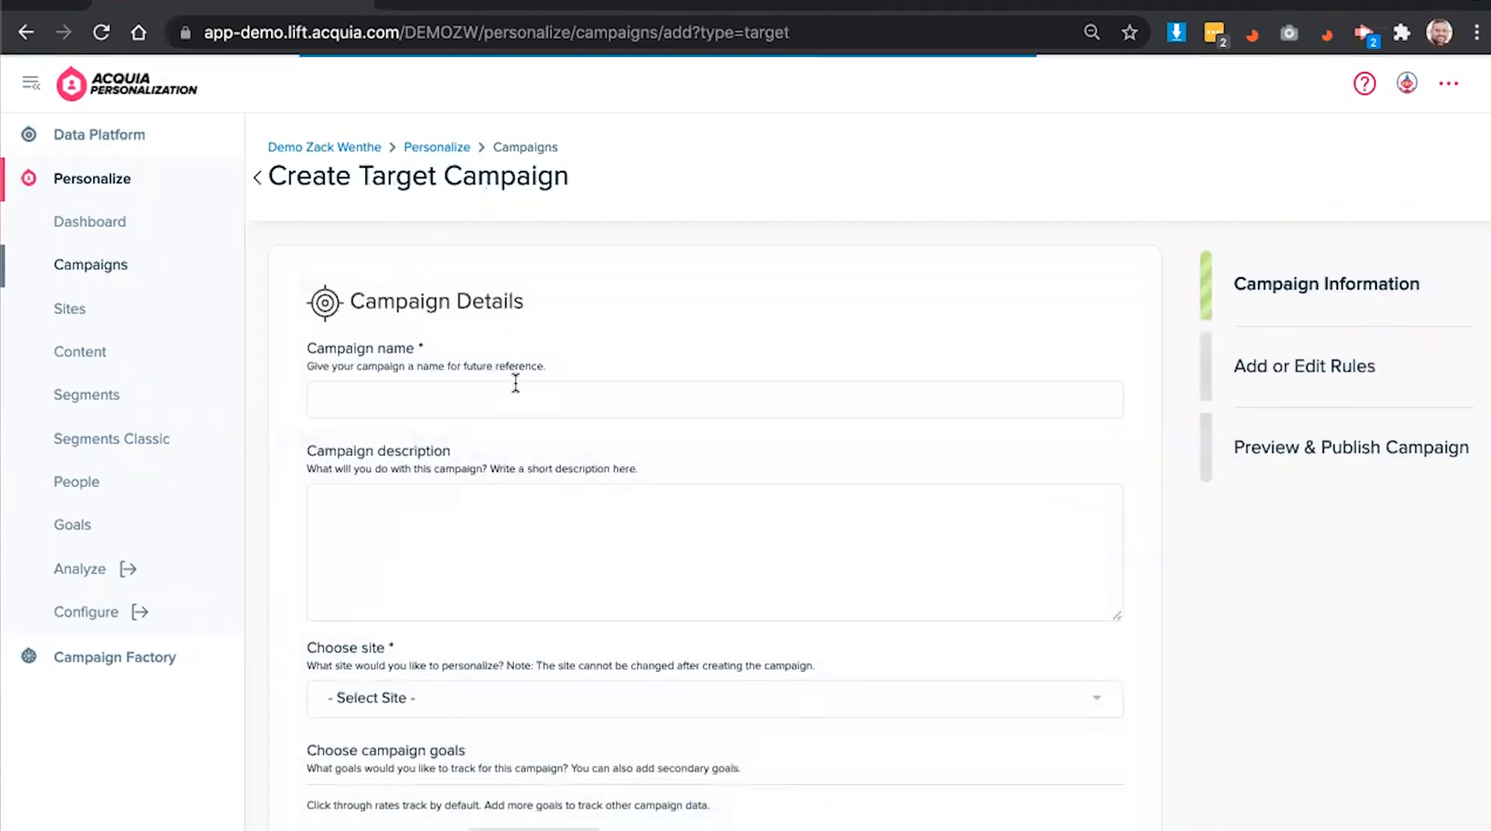
- Name the campaign 'First Time Buyer', describe it as 'Target First Time Buyer', and choose the Figura site
click(515, 389)
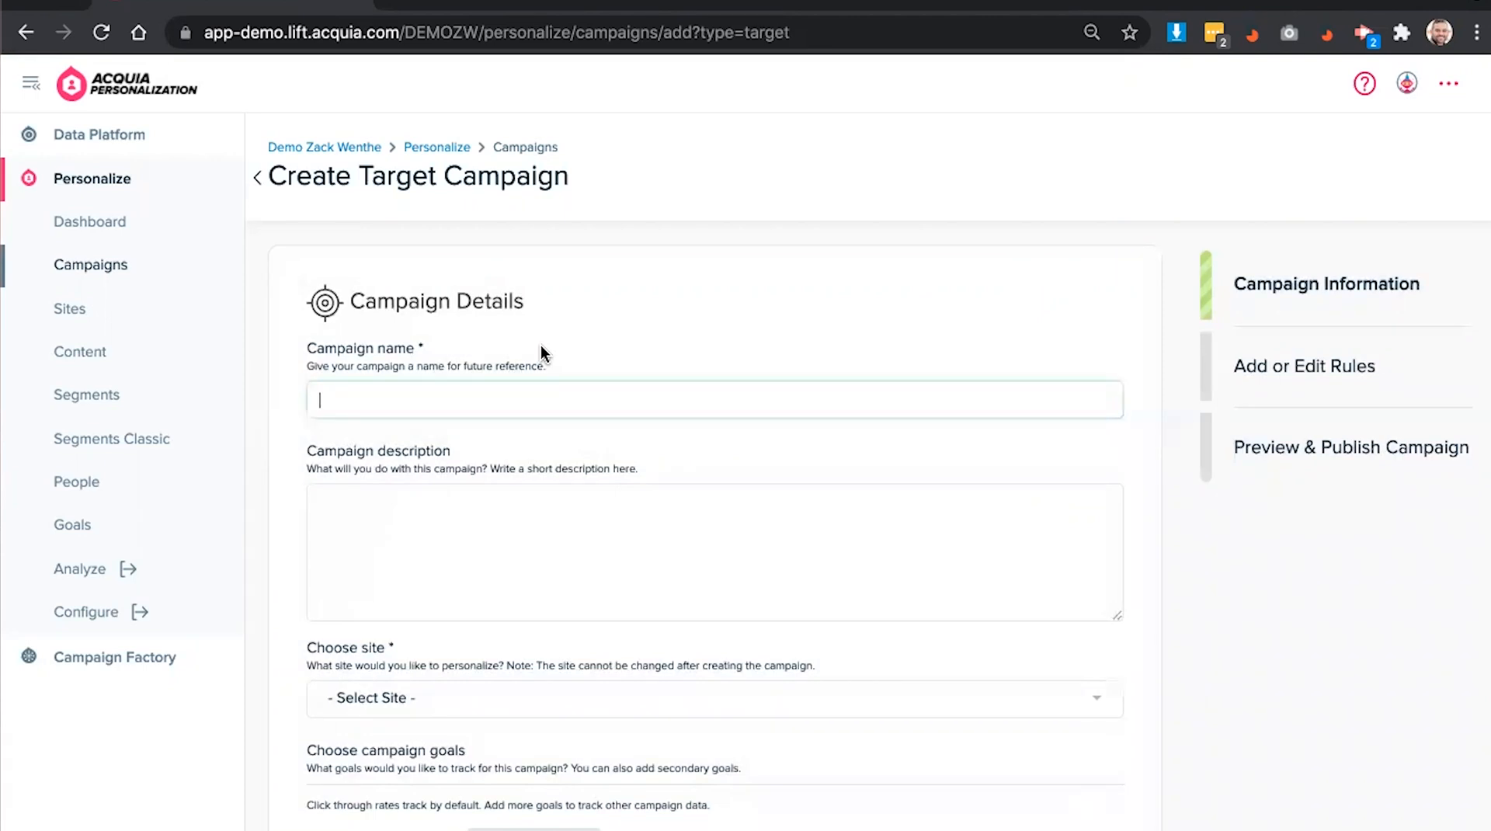
text(First Time Buyer)
click(598, 523)
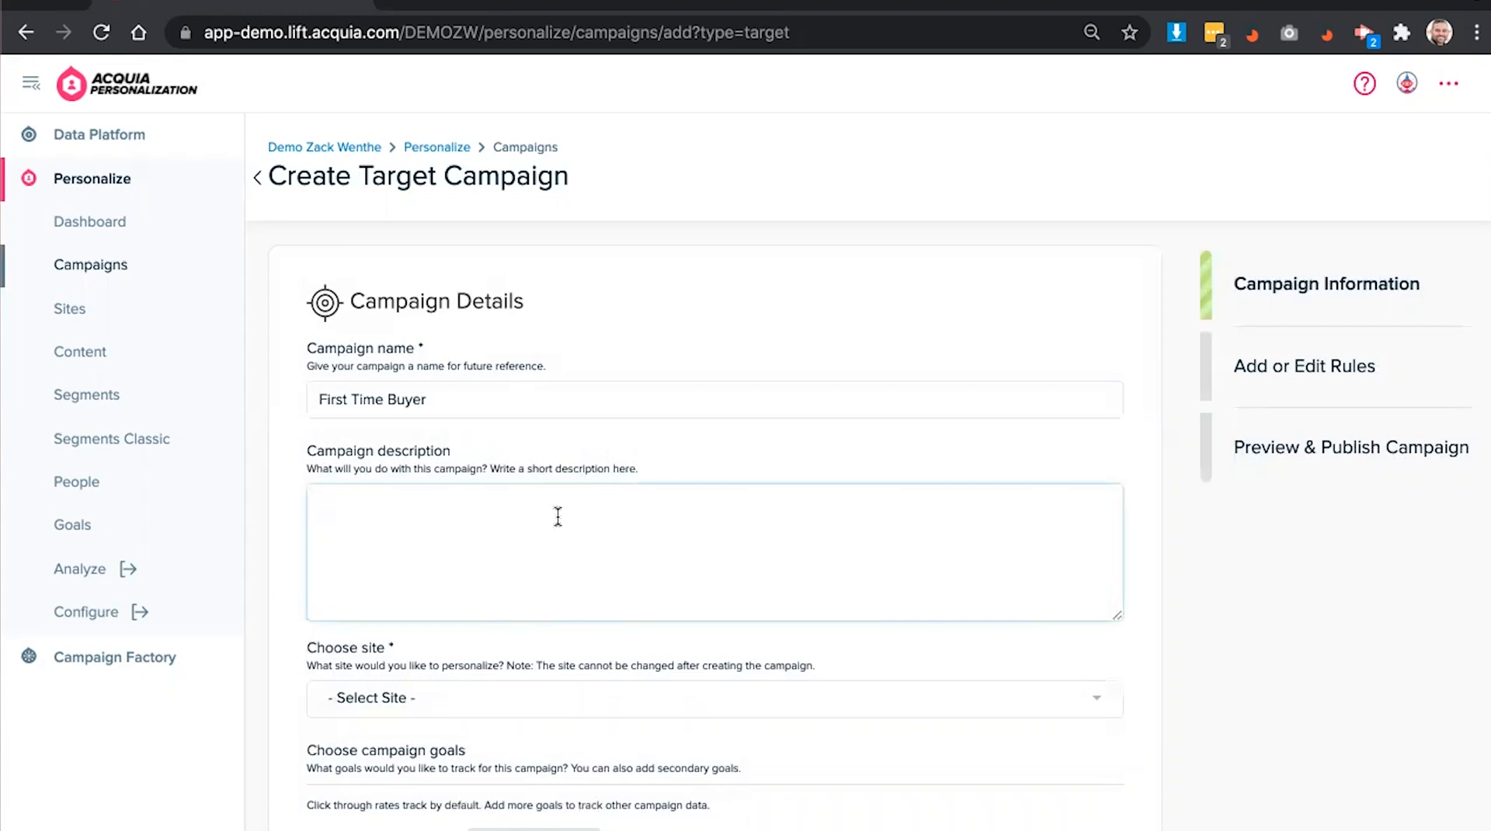
text(Target First Time Buyer)
scroll(560, 517, down, 3)
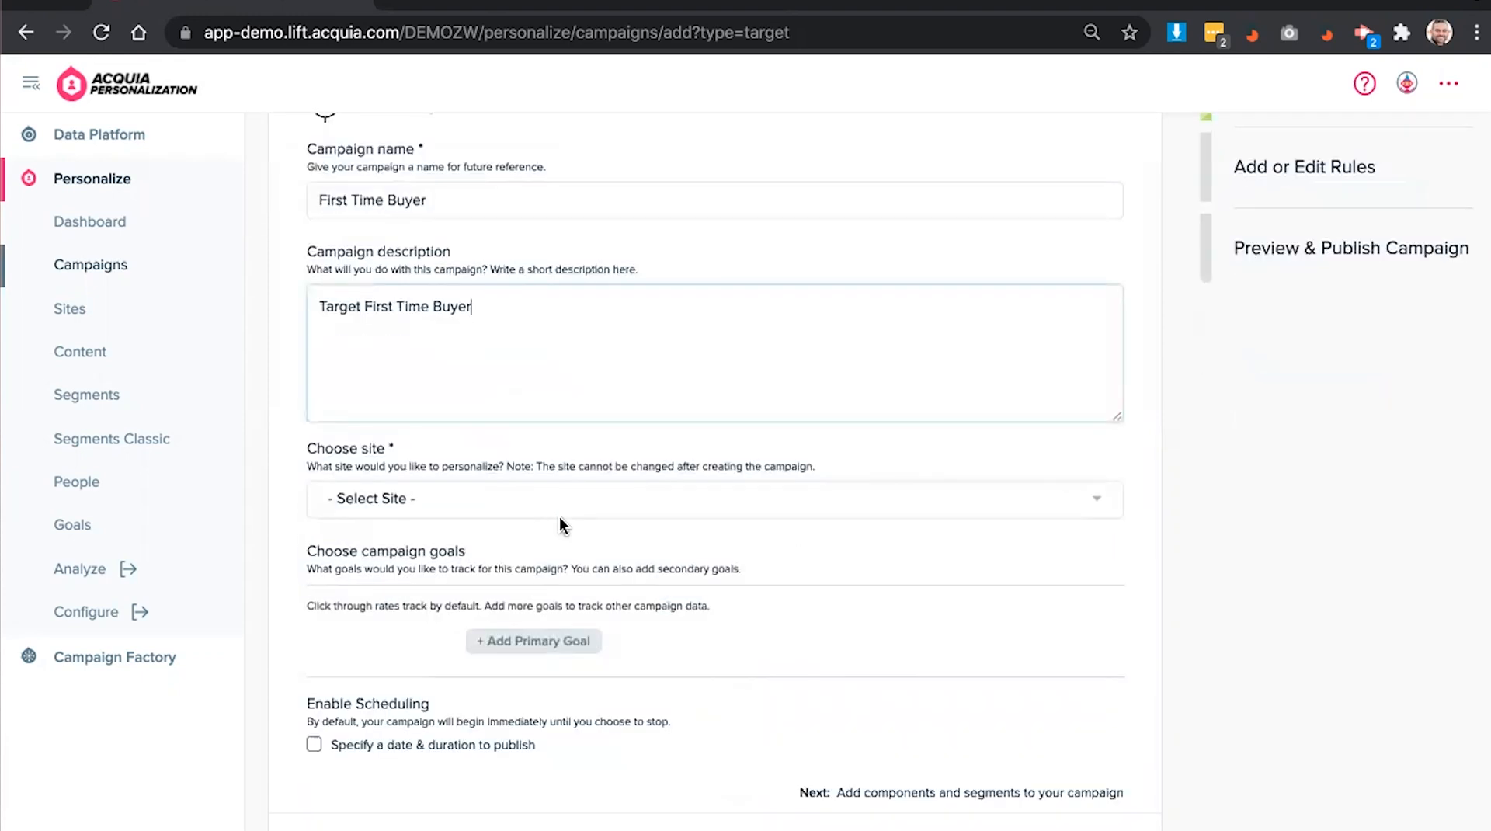
click(558, 515)
click(477, 653)
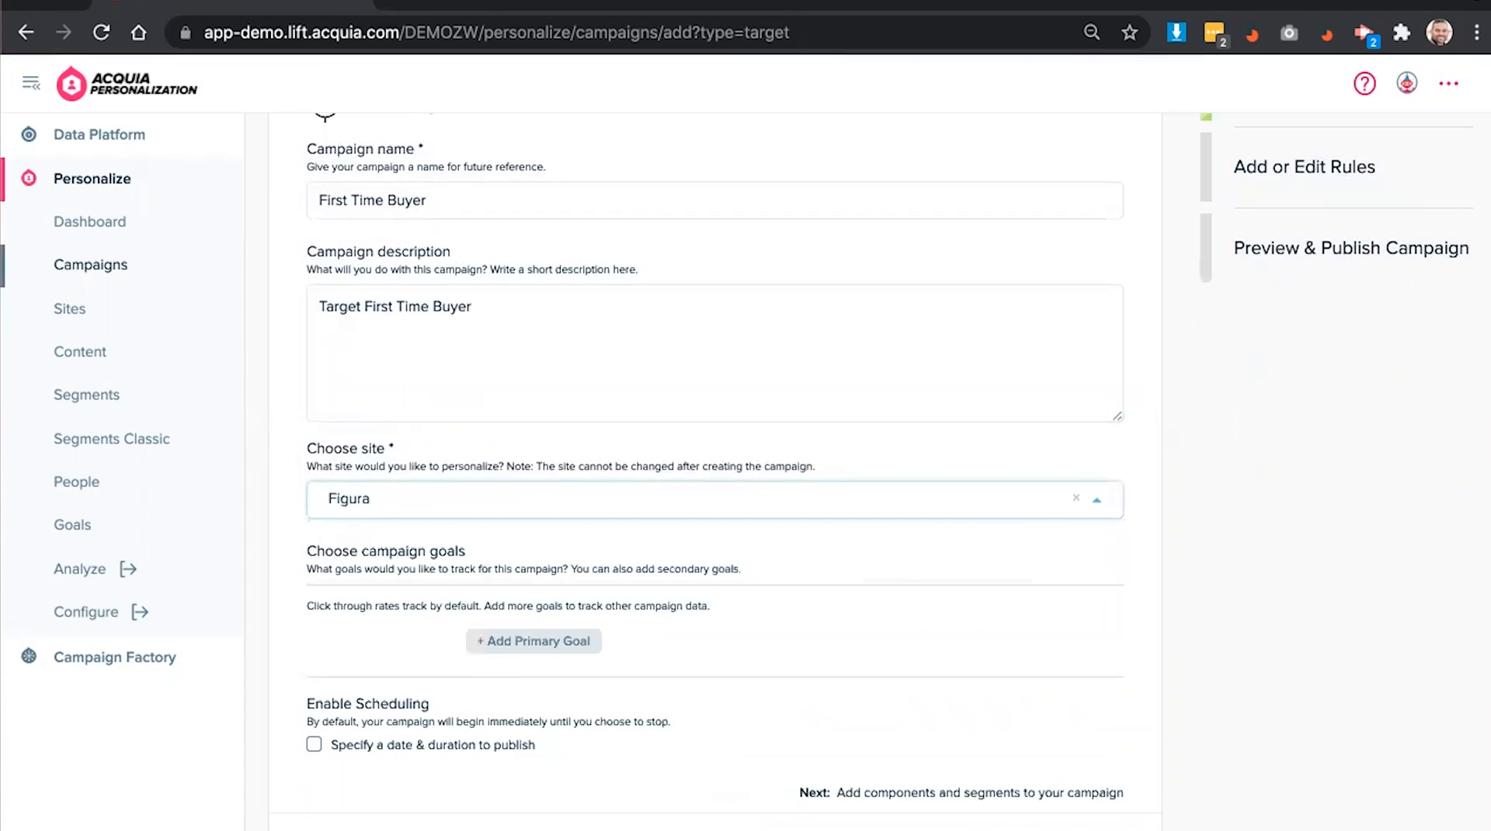
- Schedule the campaign from September 1 to October 1, 2021 and save the details
scroll(815, 404, down, 1)
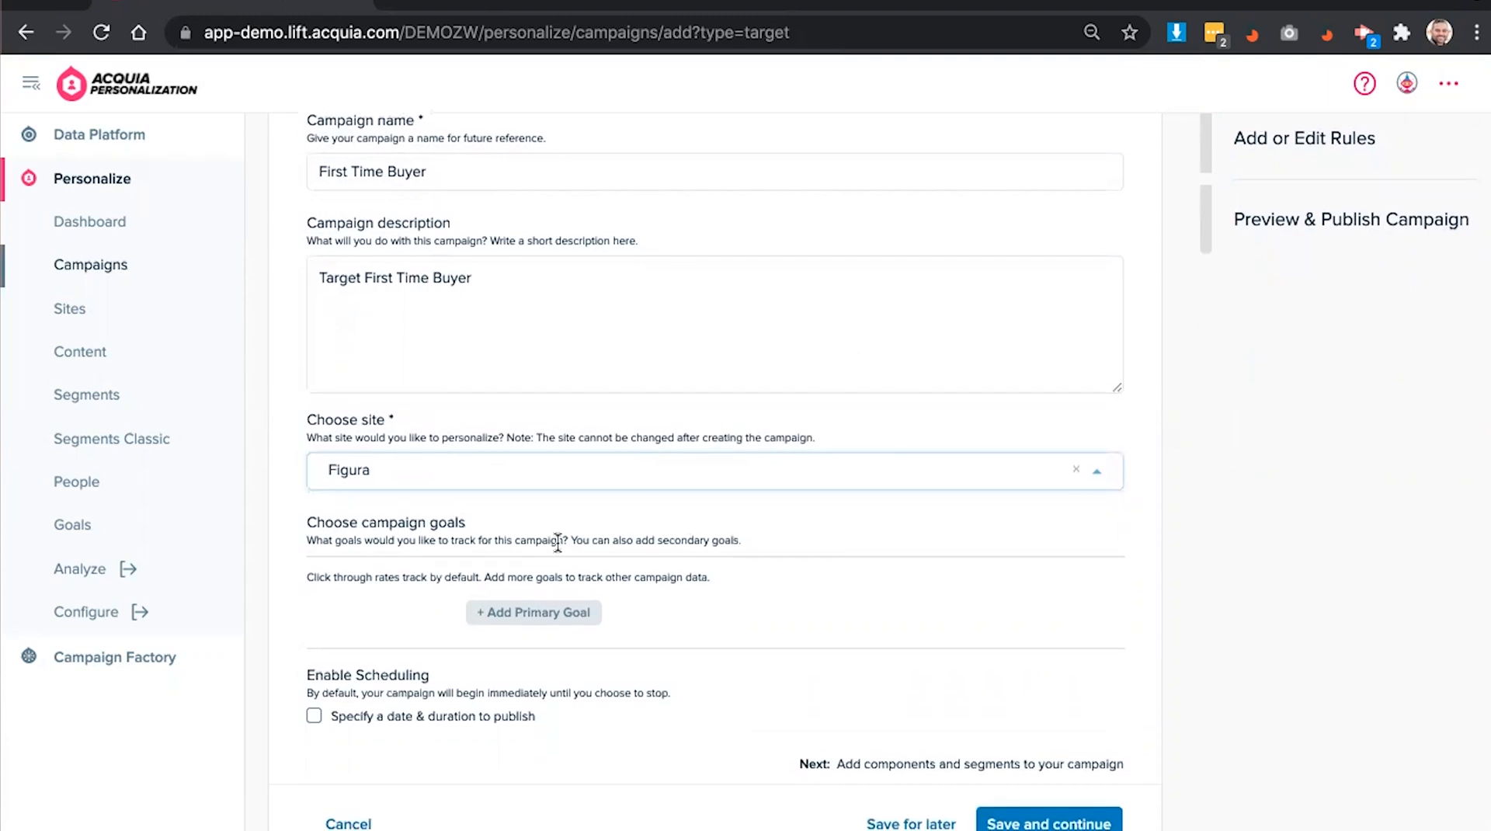
click(314, 718)
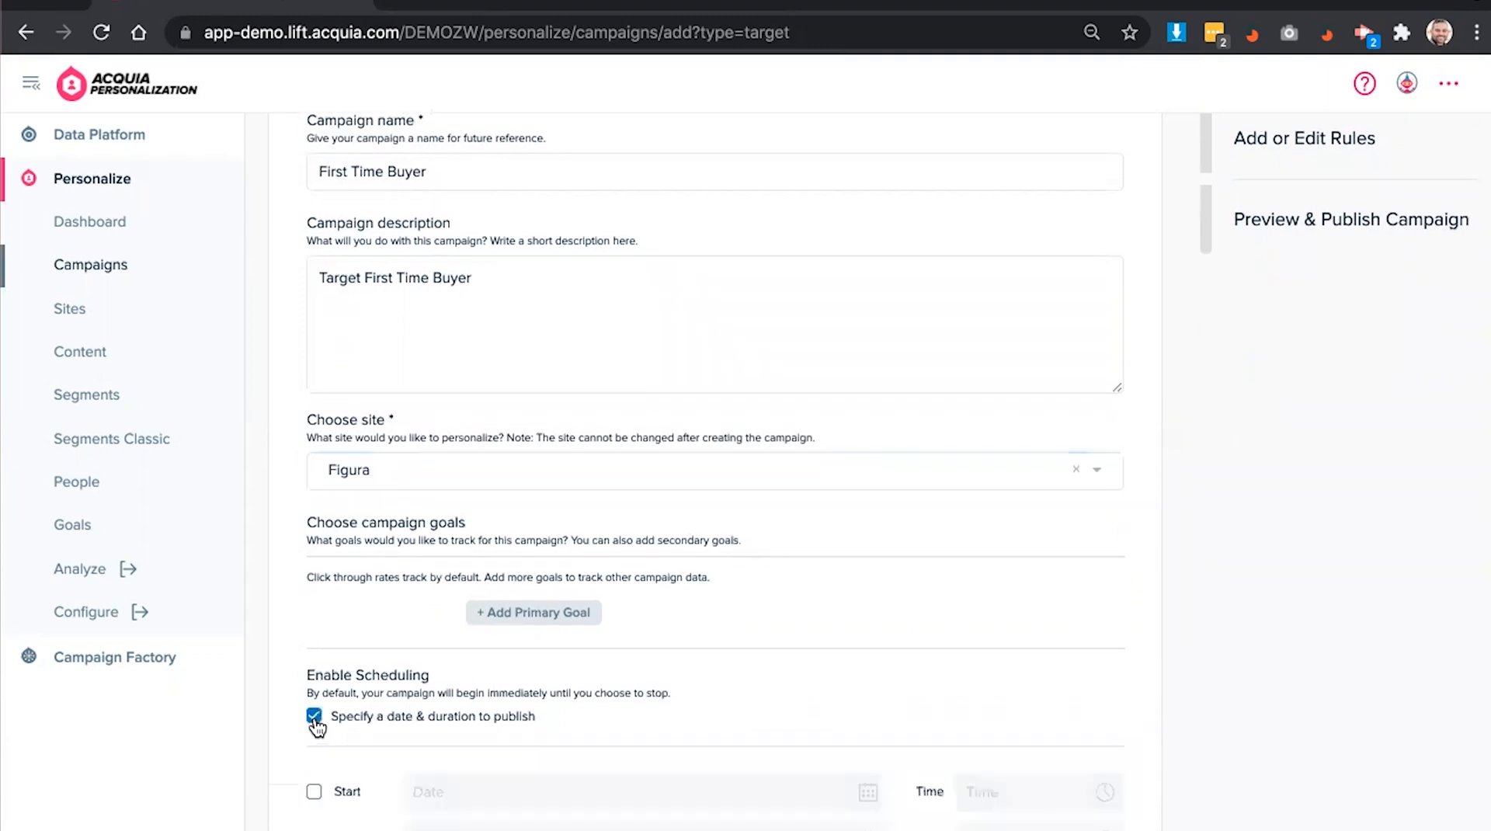
click(312, 791)
click(451, 792)
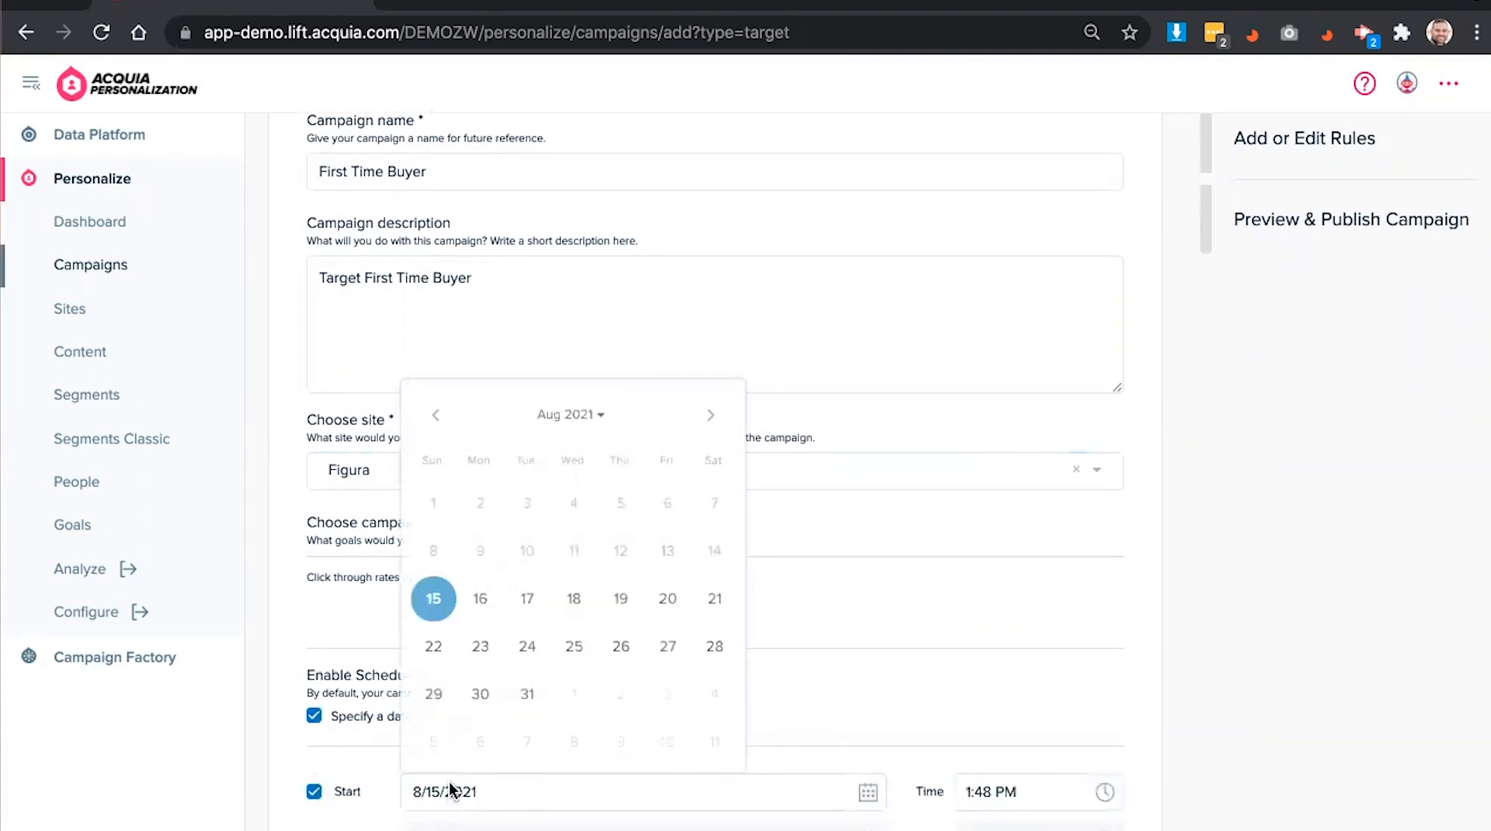
click(710, 414)
click(579, 501)
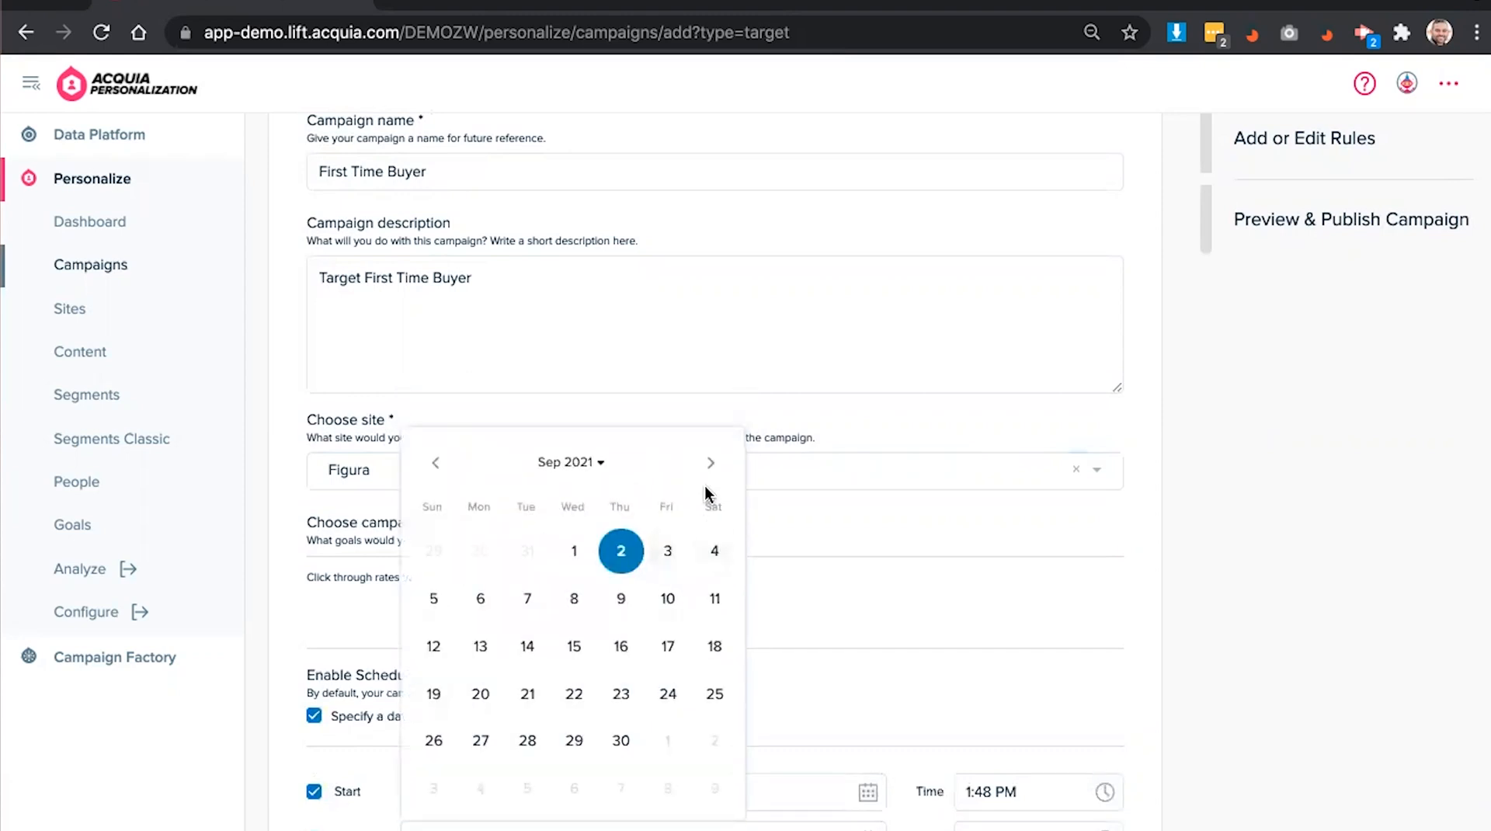
click(710, 463)
click(667, 551)
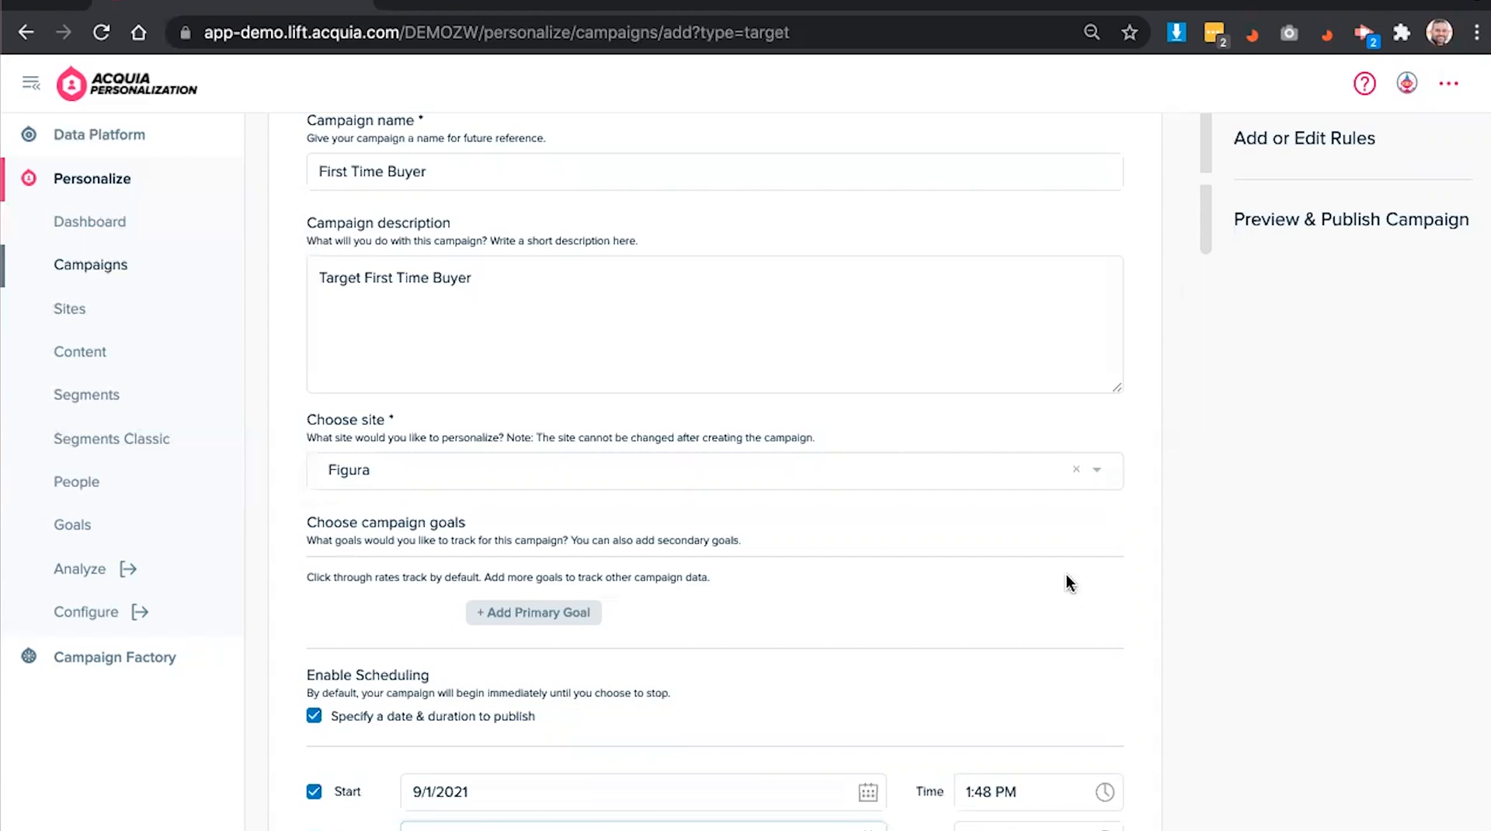
scroll(1065, 583, down, 3)
click(1054, 821)
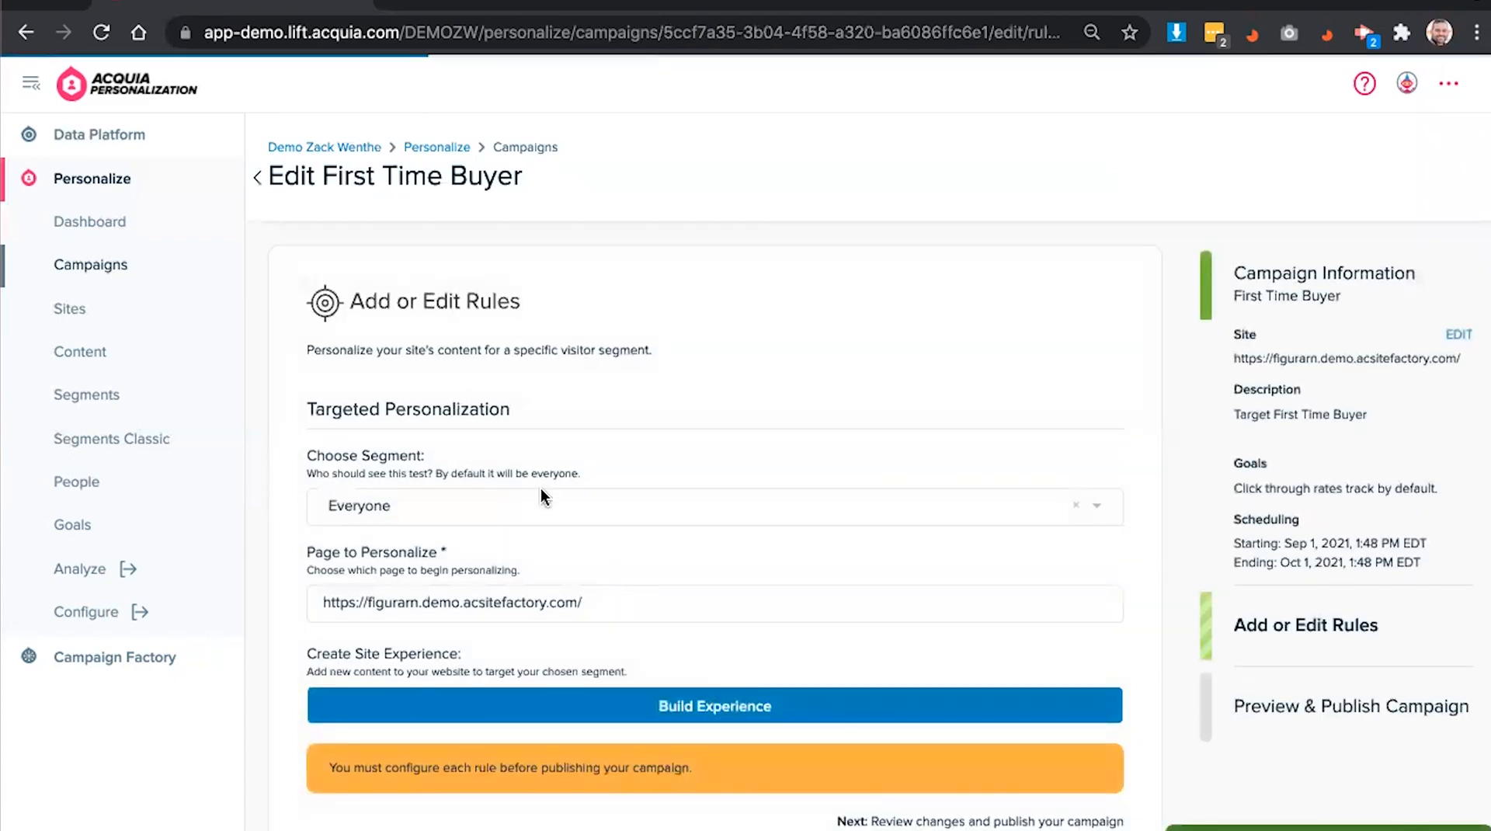
- Target the rule at the First Time Buyer segment and open the experience builder
click(541, 501)
text(fir)
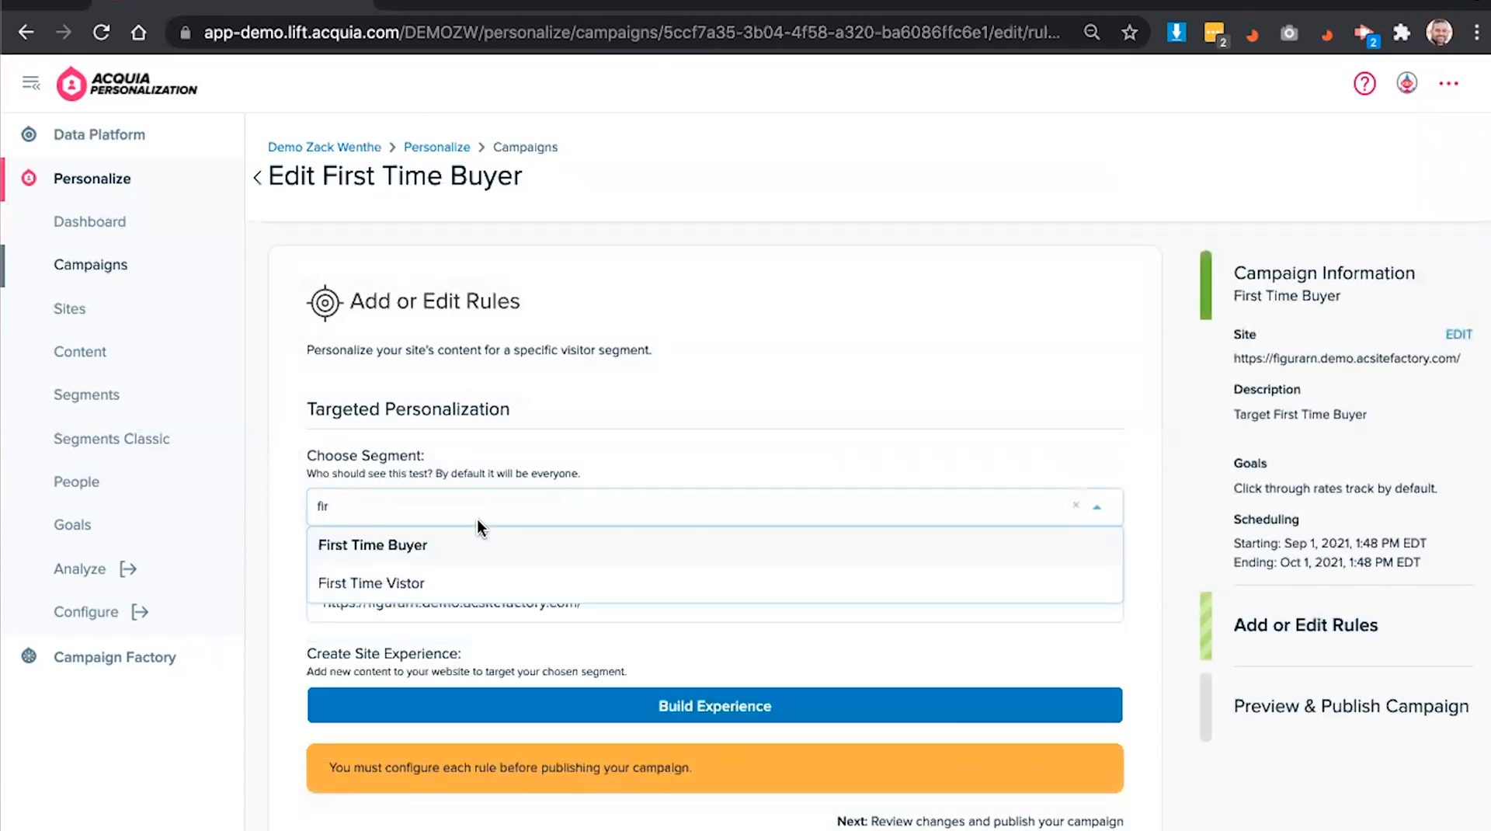
click(483, 540)
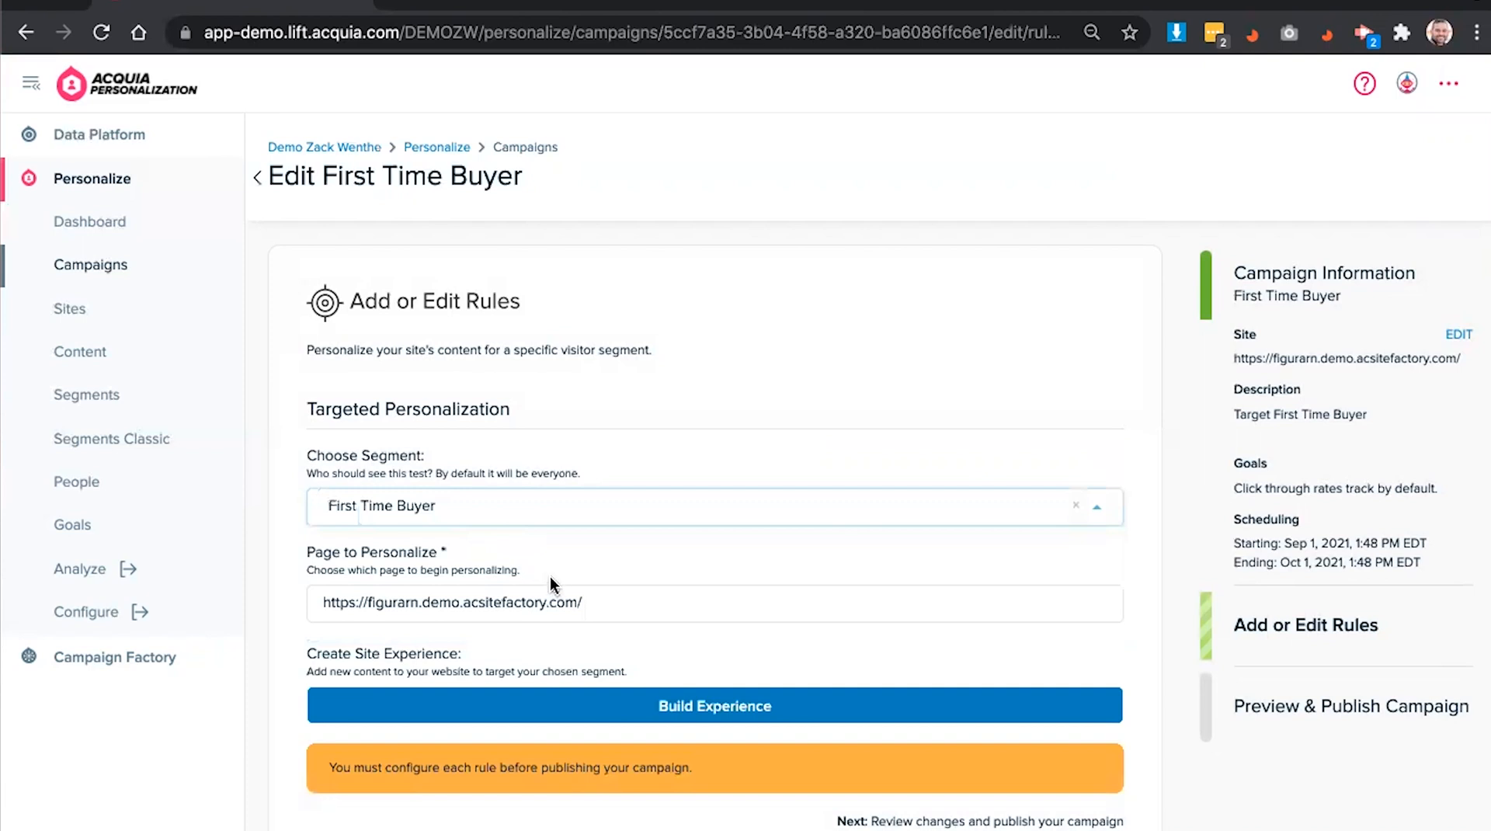
click(557, 722)
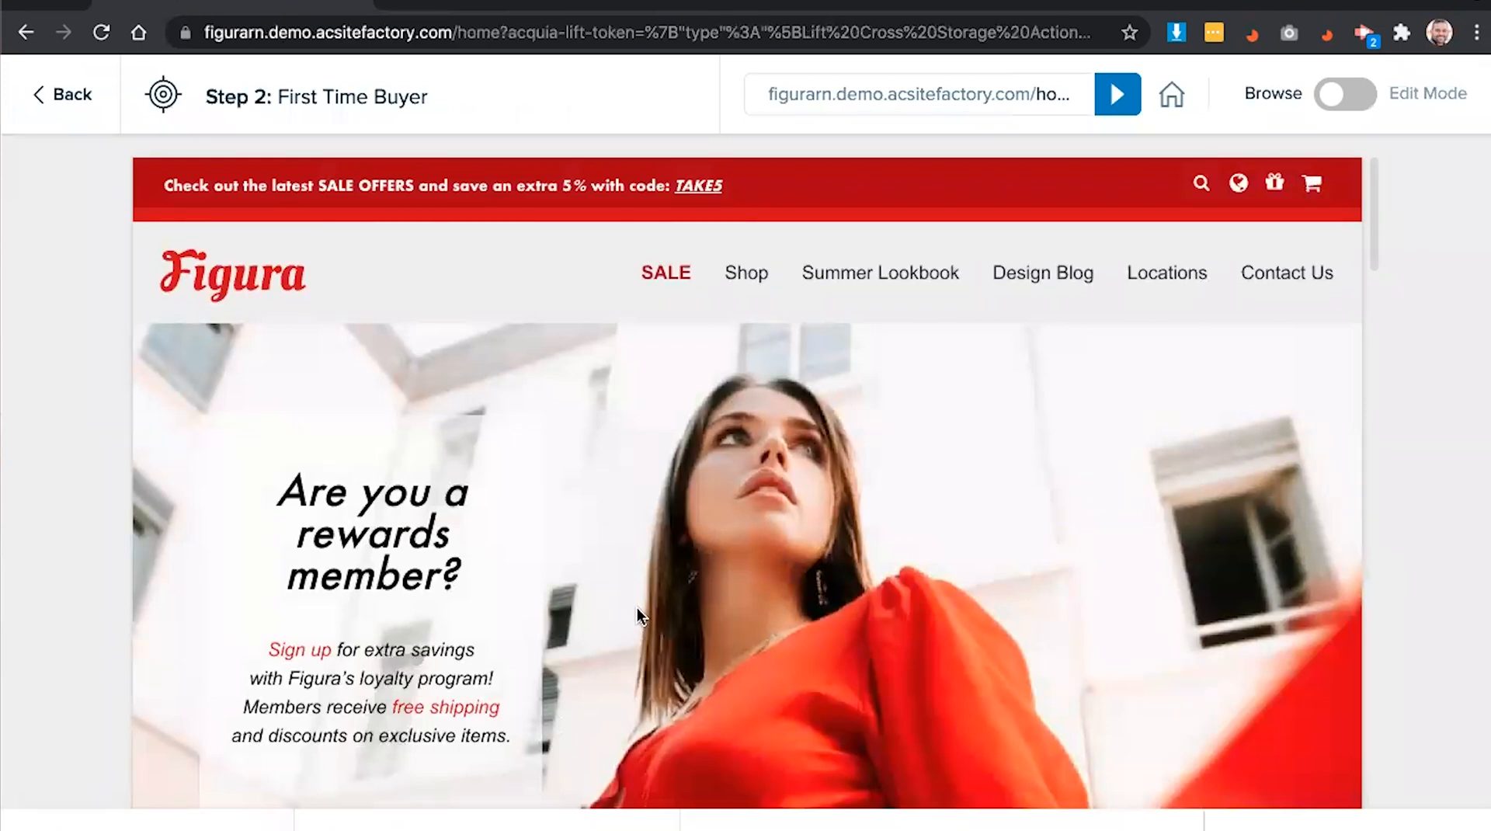
- Review the Figura home page preview, then switch the builder to Edit Mode
scroll(642, 585, down, 2)
scroll(655, 586, down, 5)
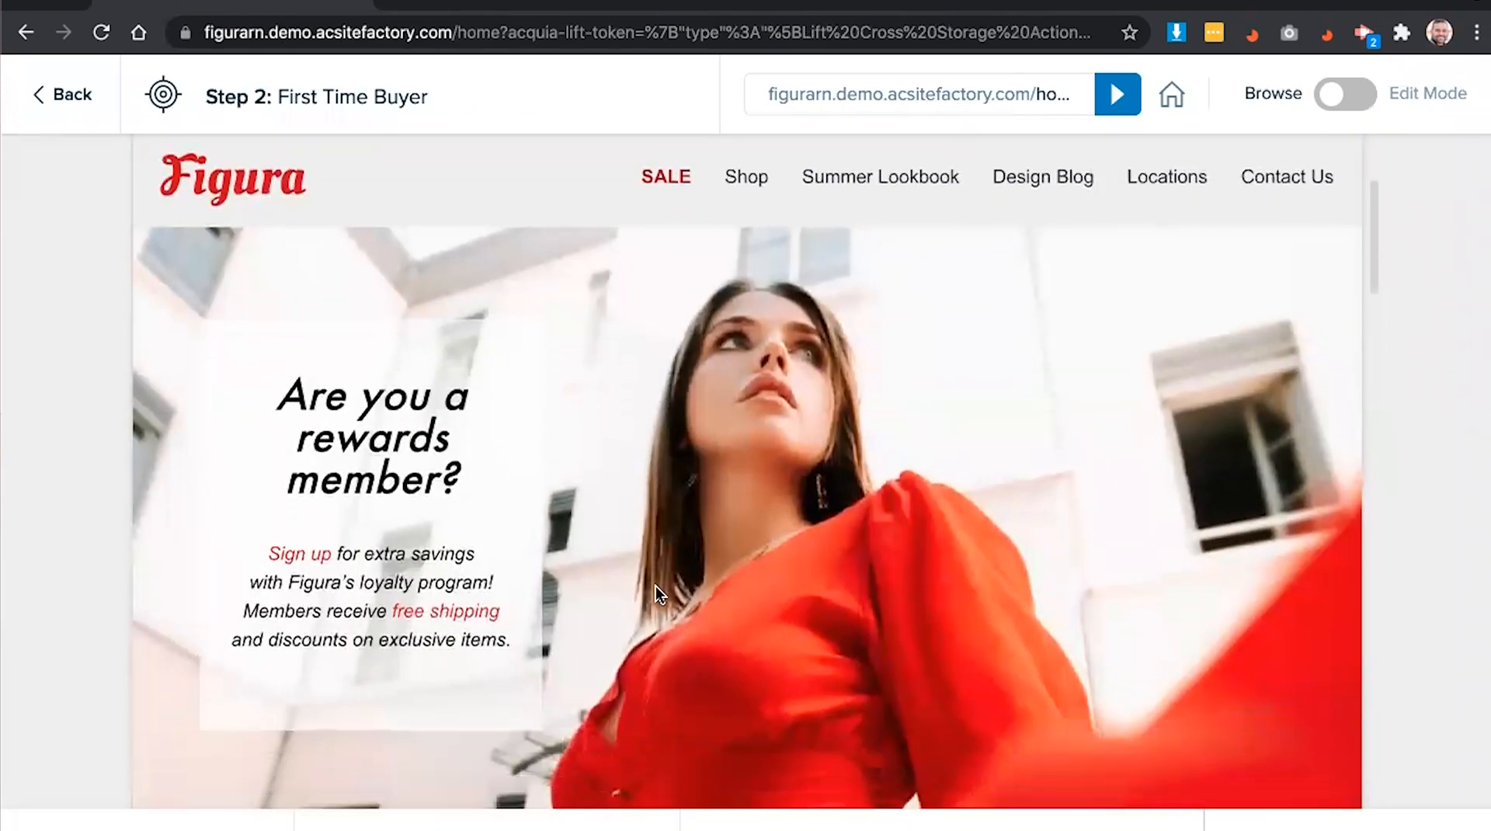
scroll(671, 569, down, 10)
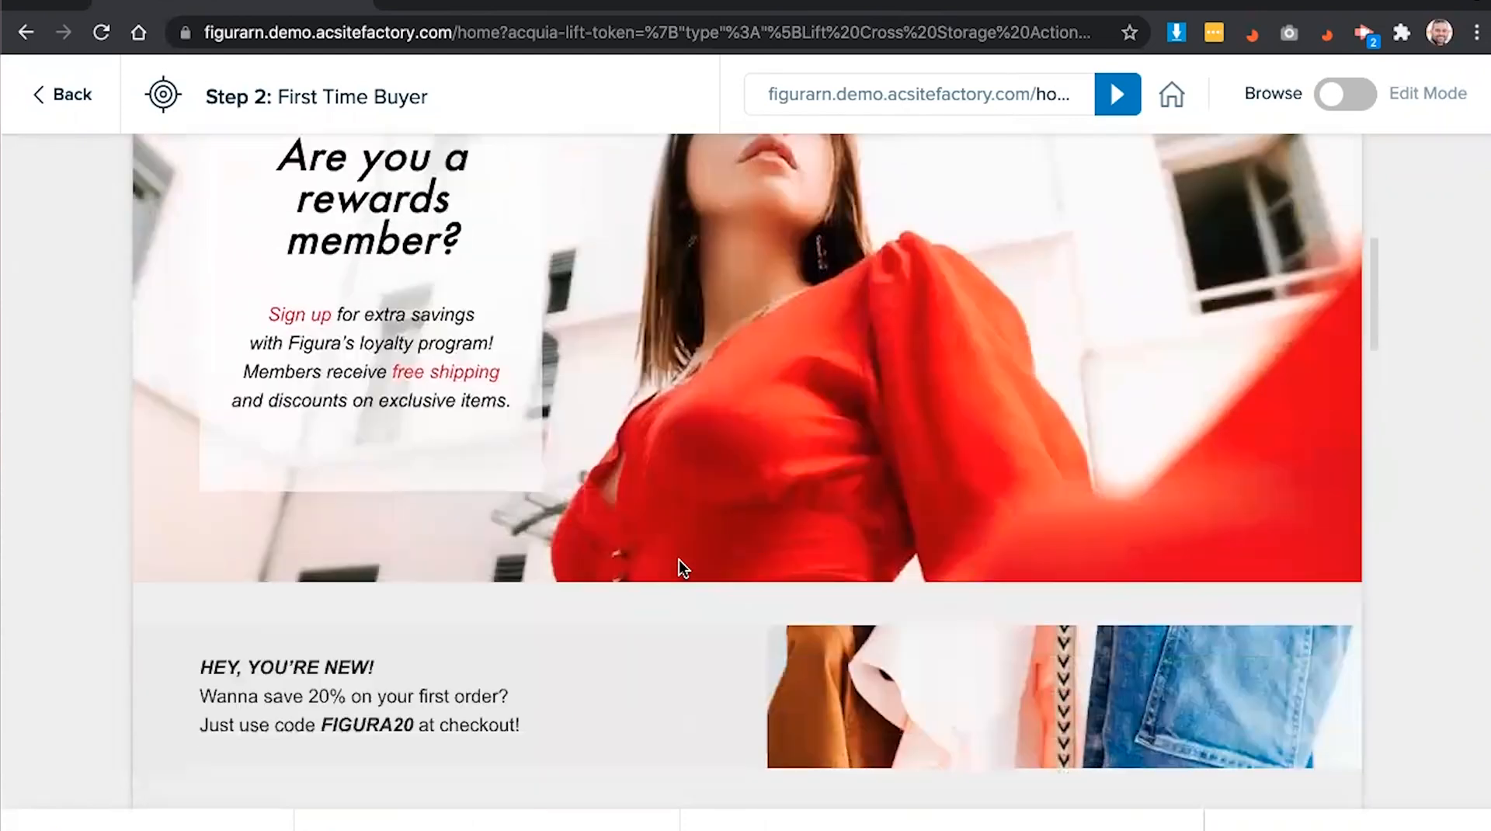
scroll(728, 544, down, 15)
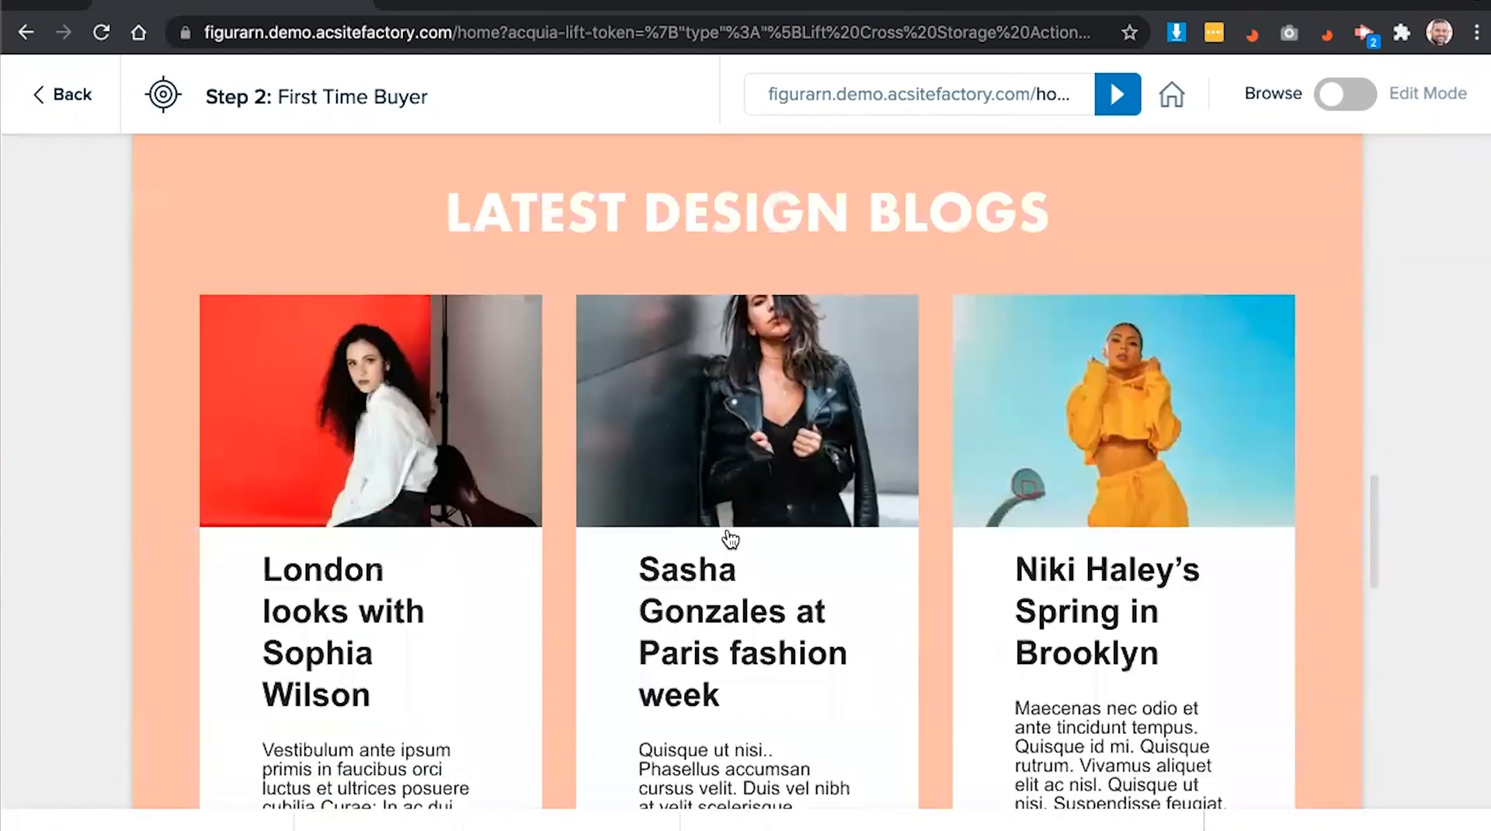
scroll(788, 473, down, 1)
scroll(788, 470, down, 1)
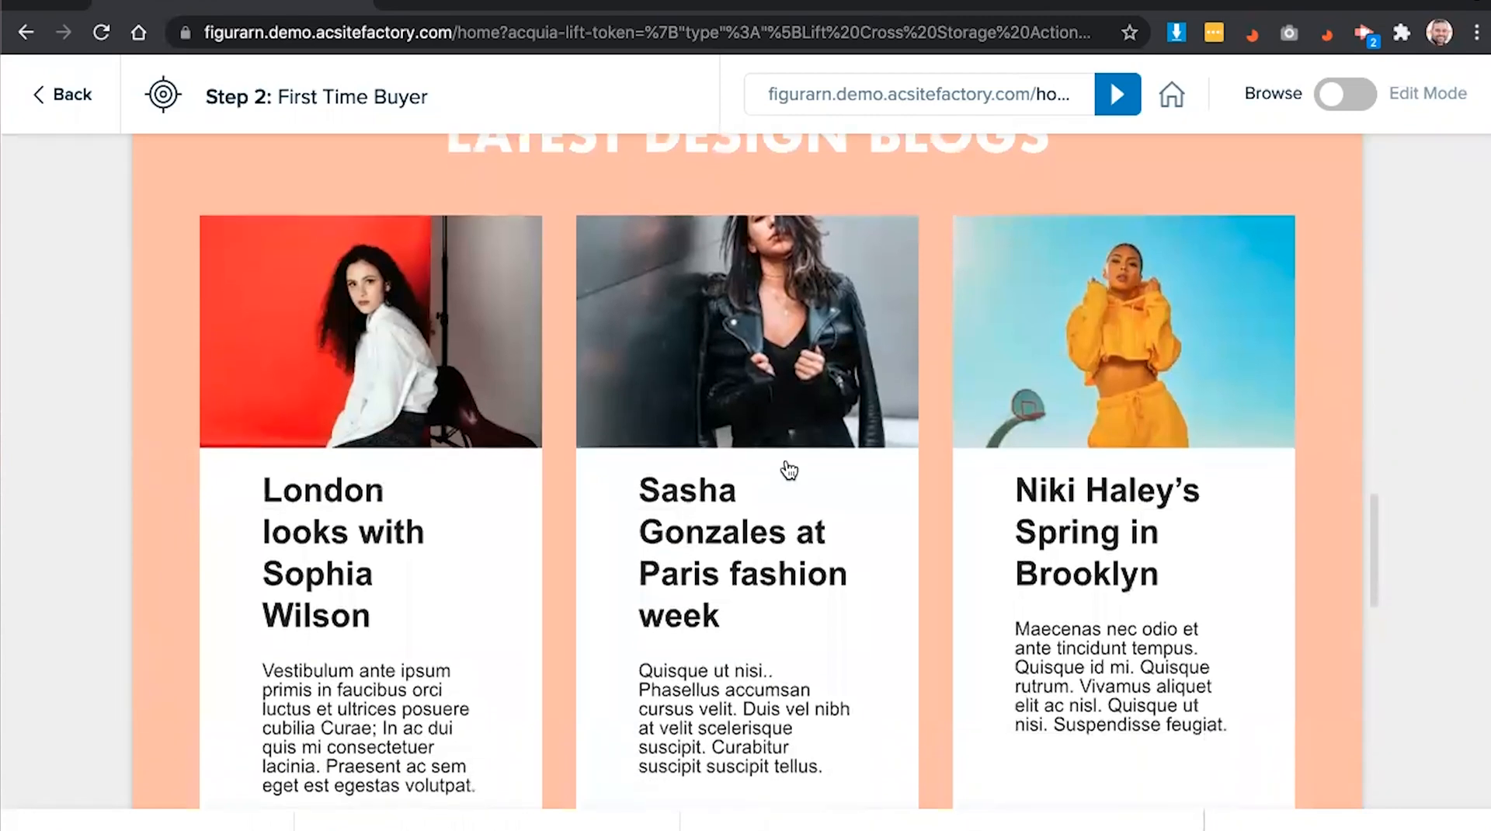
scroll(789, 469, up, 10)
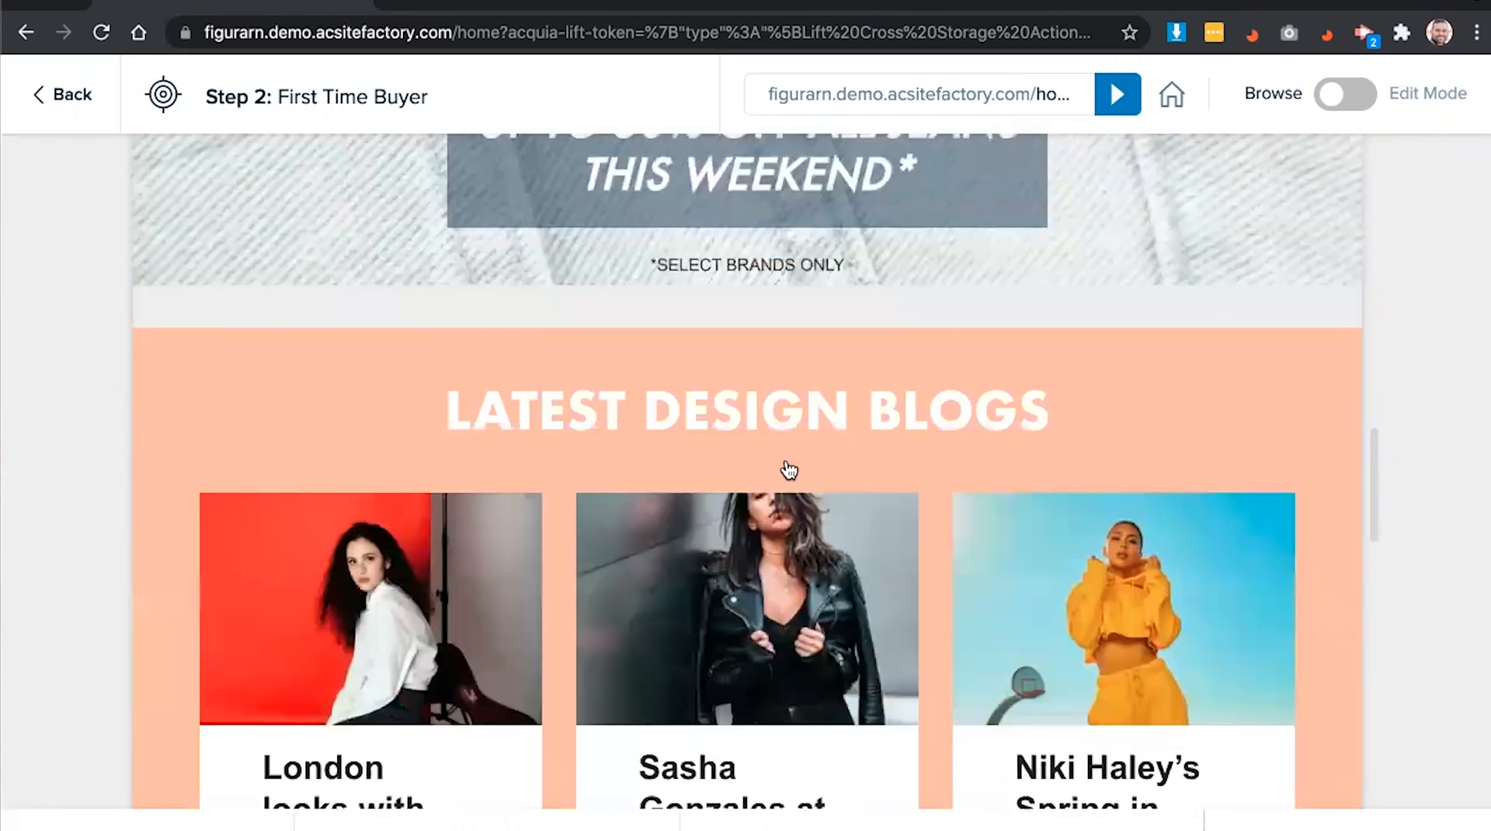
scroll(788, 469, up, 5)
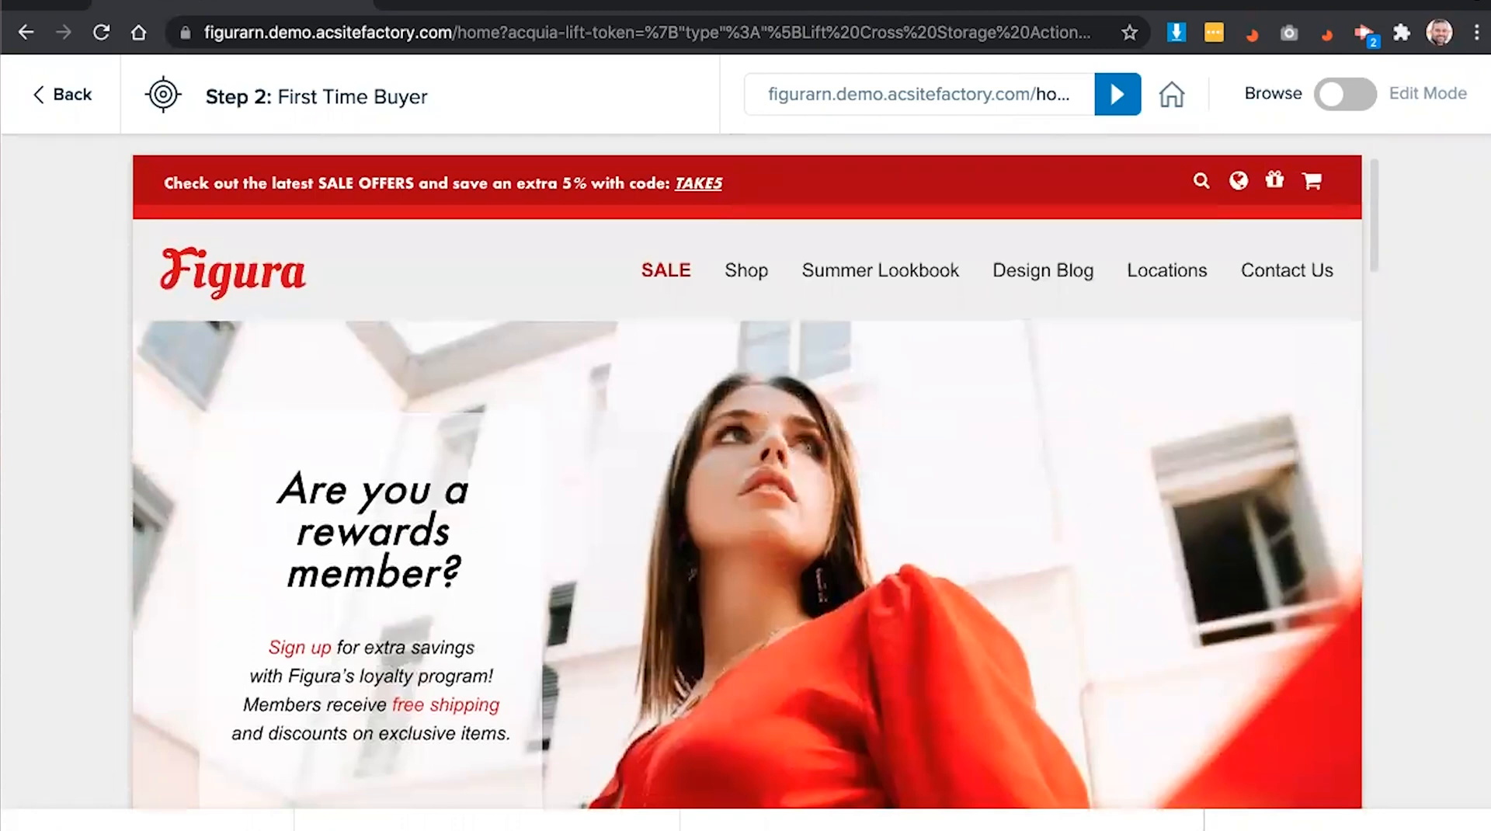
click(1349, 102)
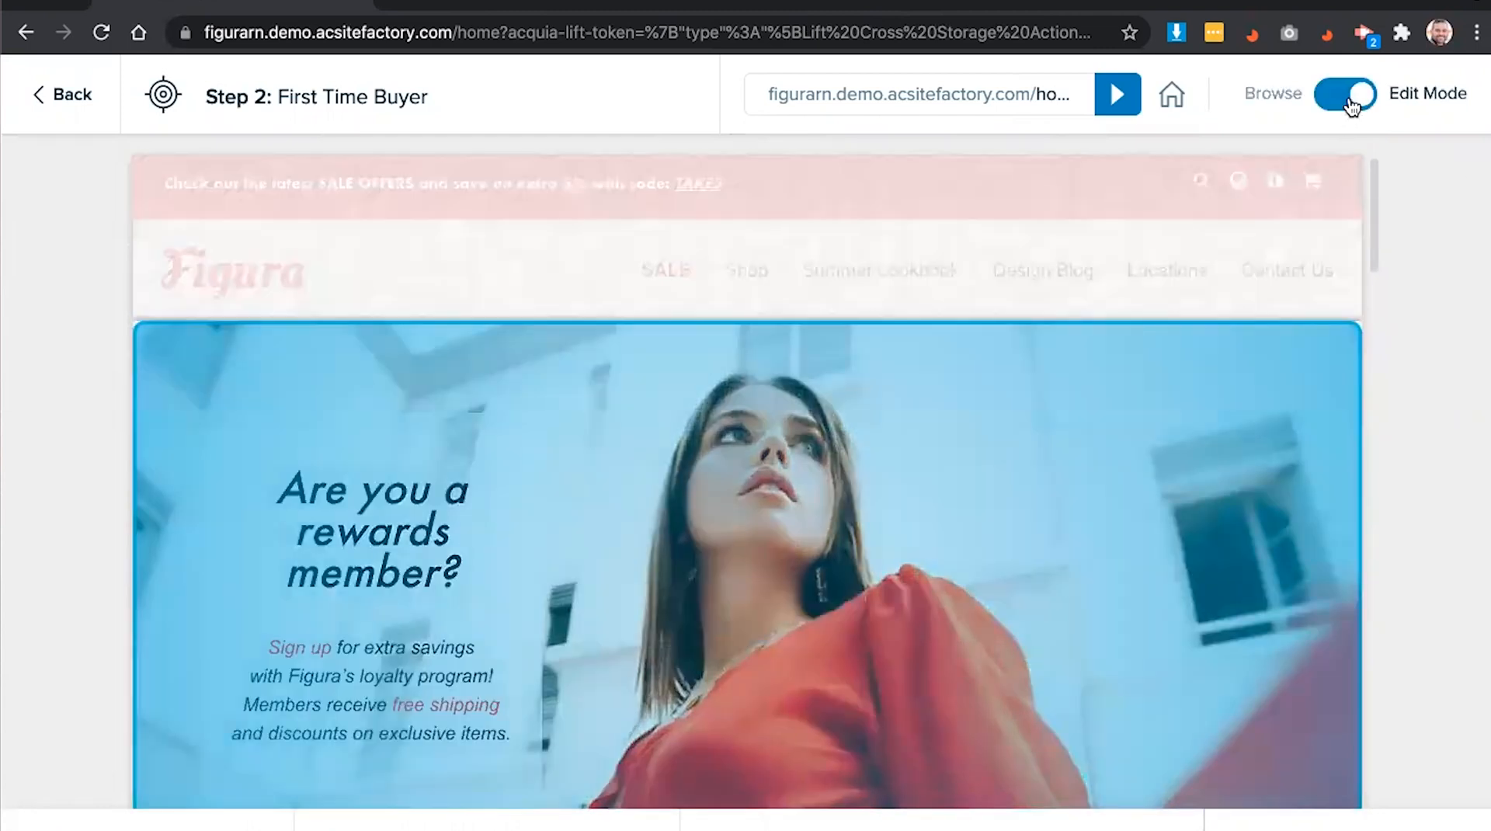
- Put App Promotion content in the homepage hero slot, then return to the Target Visitors slide
mouse_move(1046, 362)
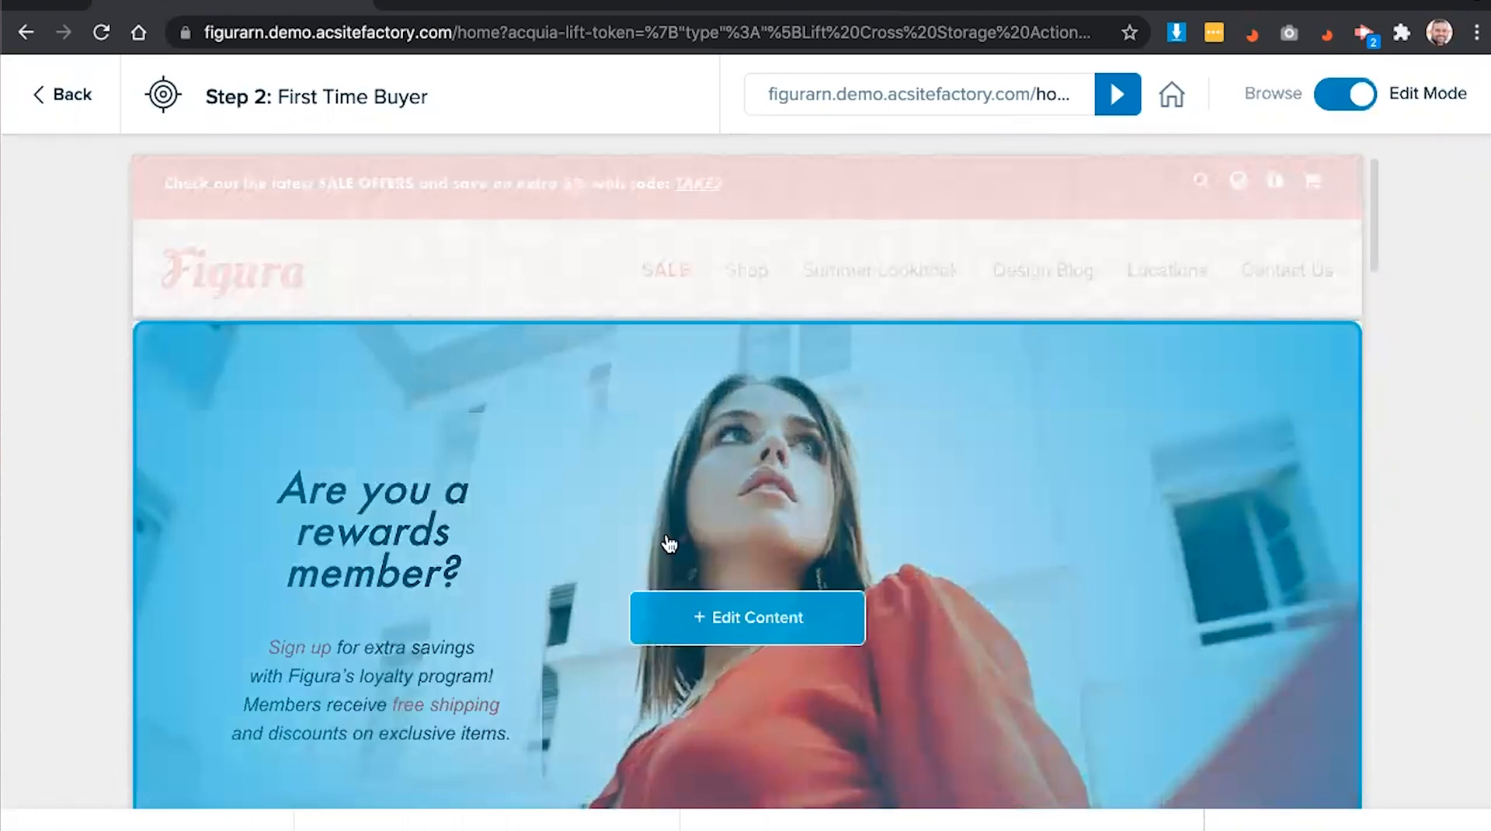
click(641, 591)
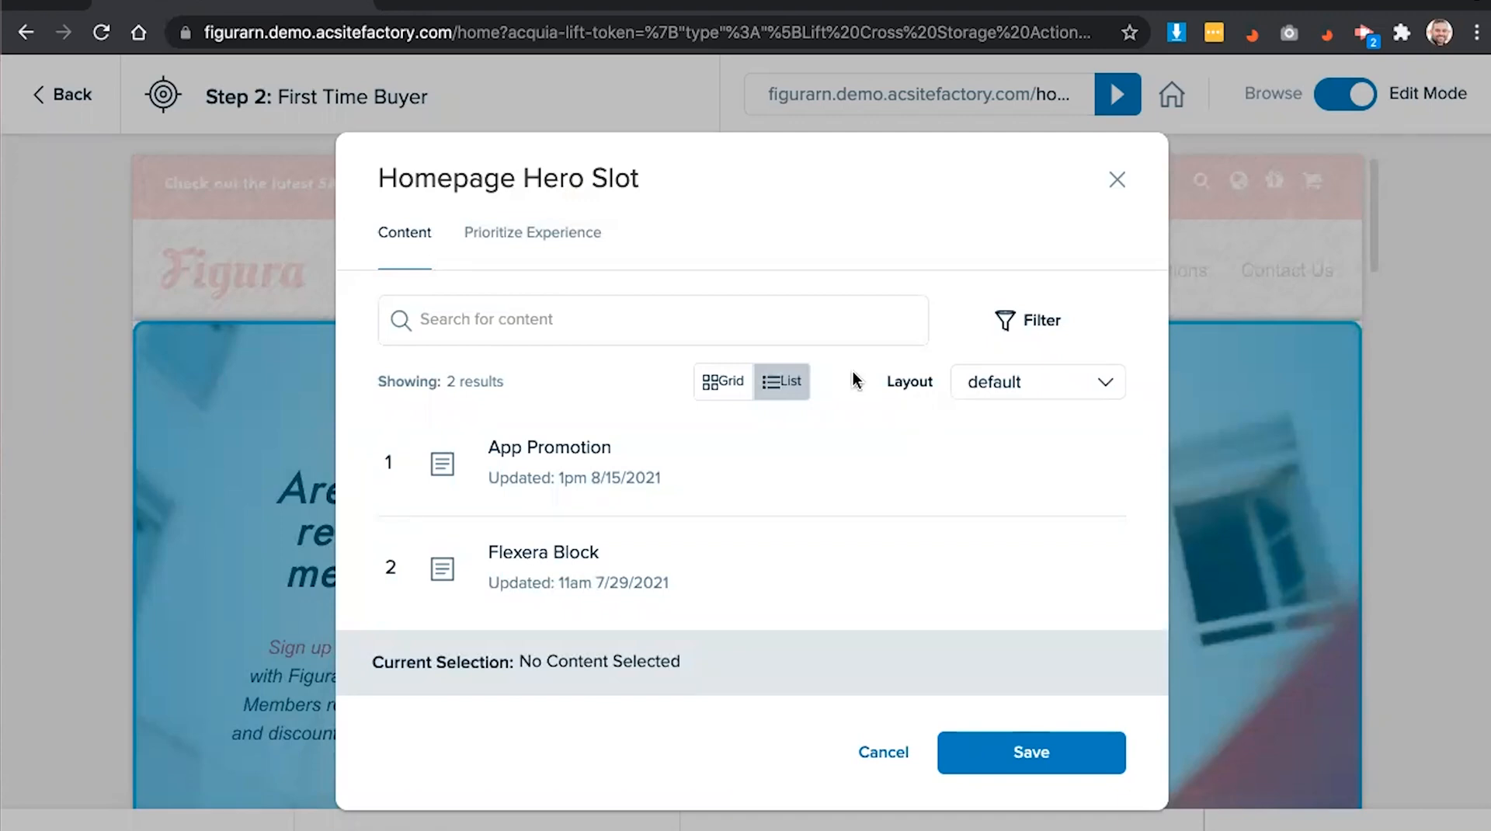
click(741, 480)
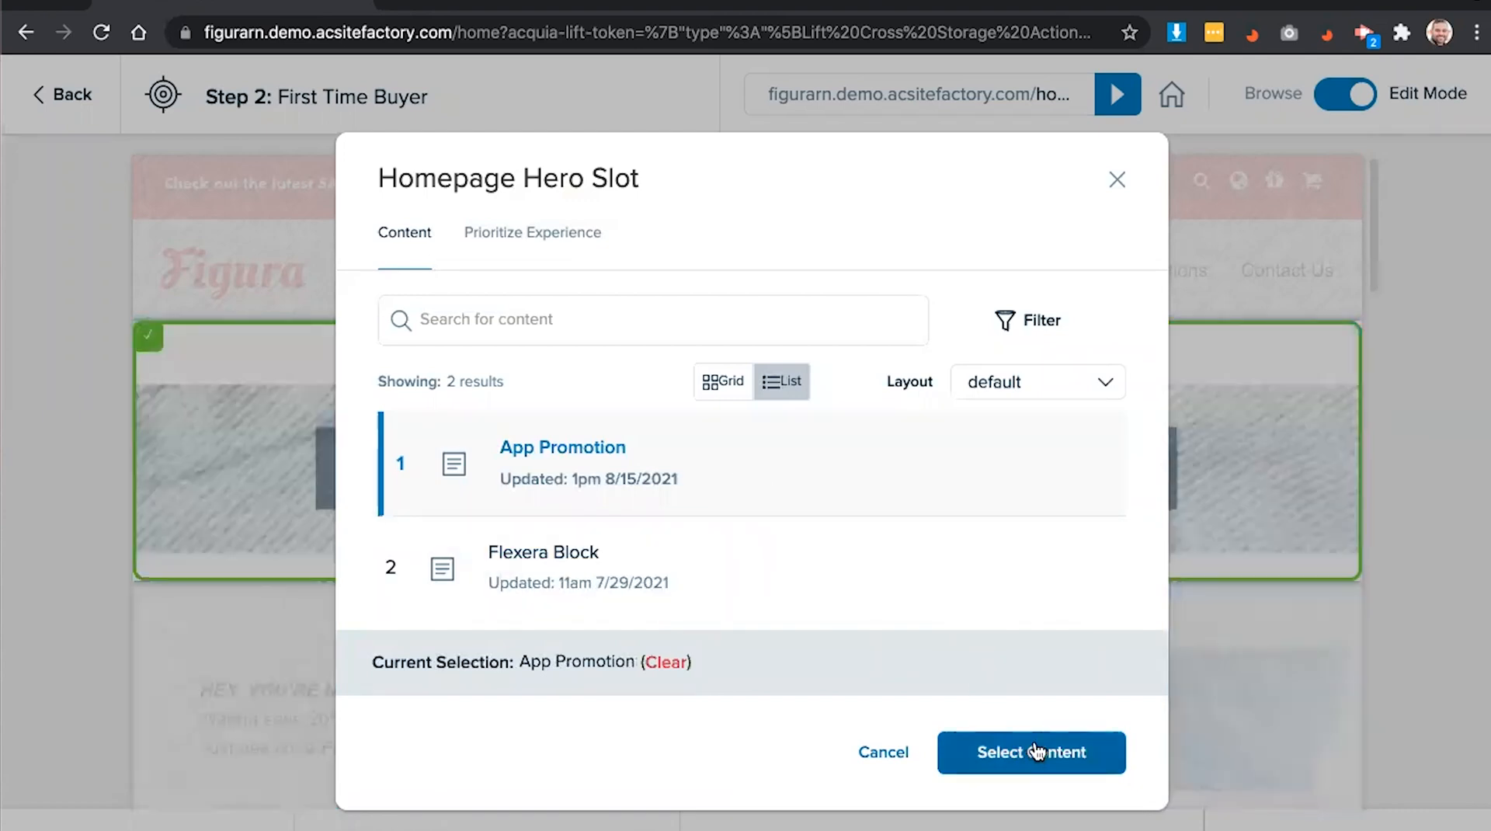
click(1036, 750)
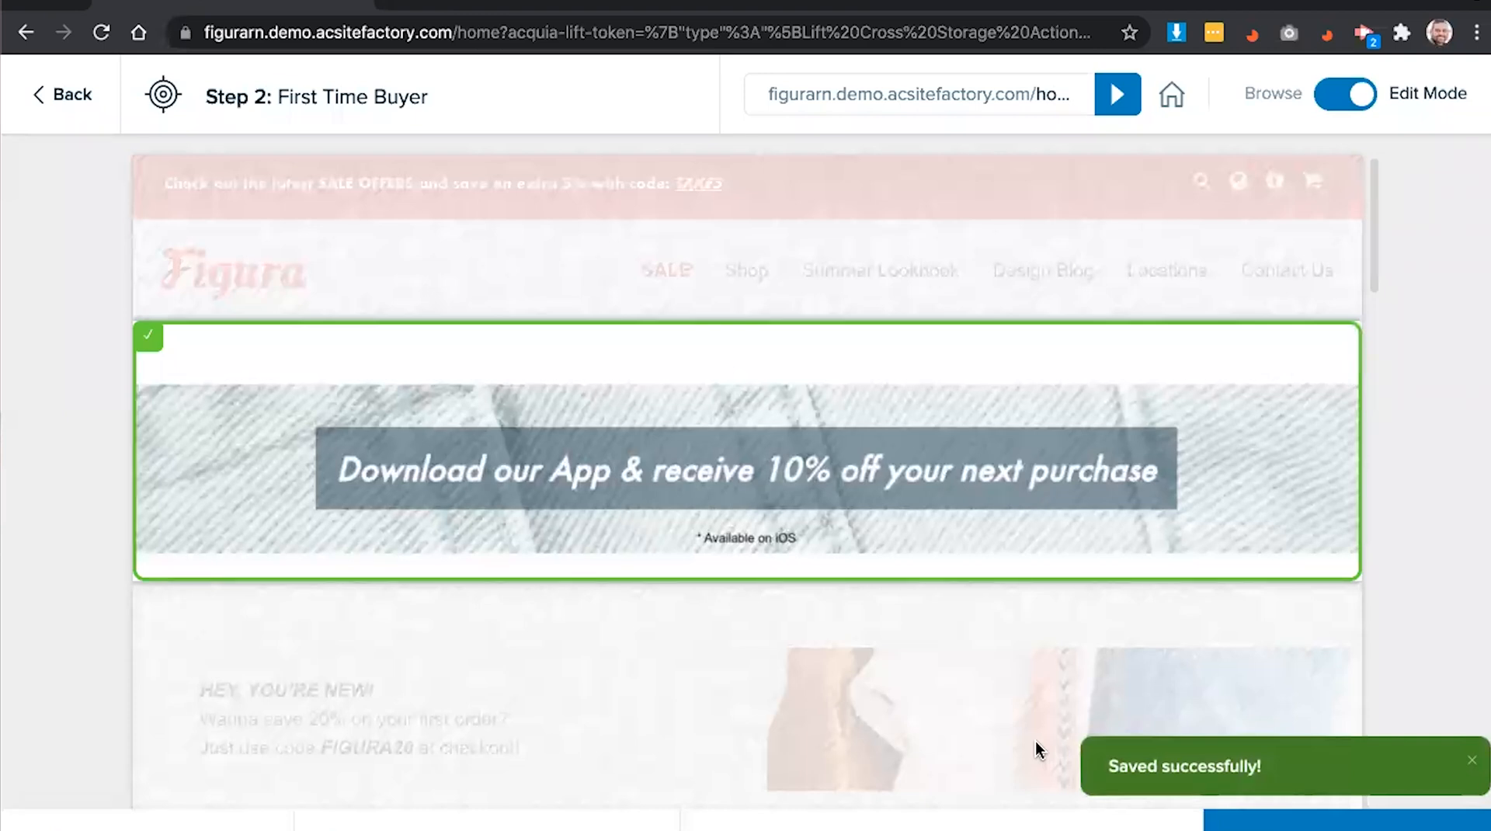
click(1347, 823)
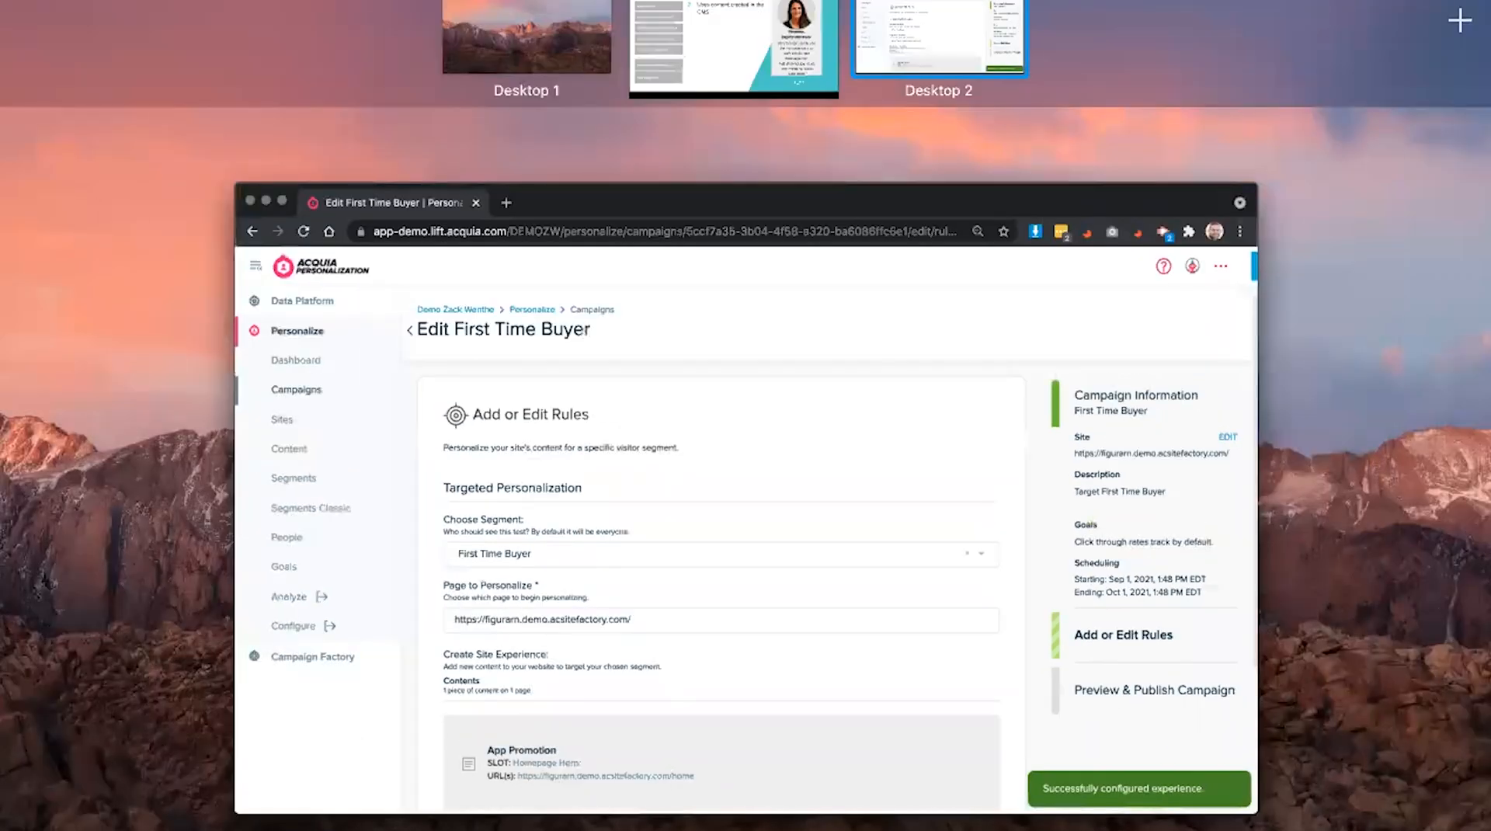
click(732, 47)
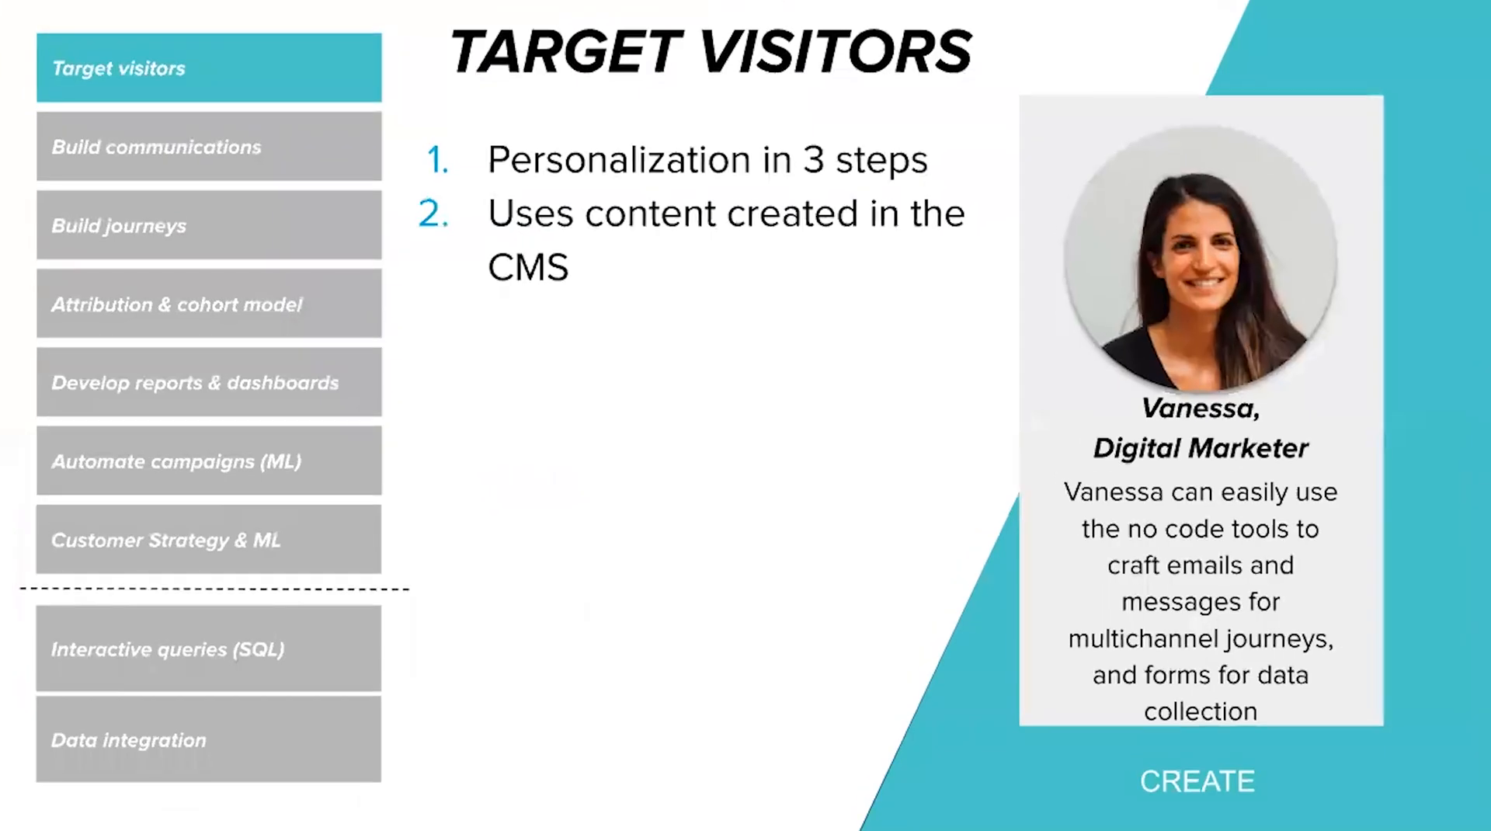